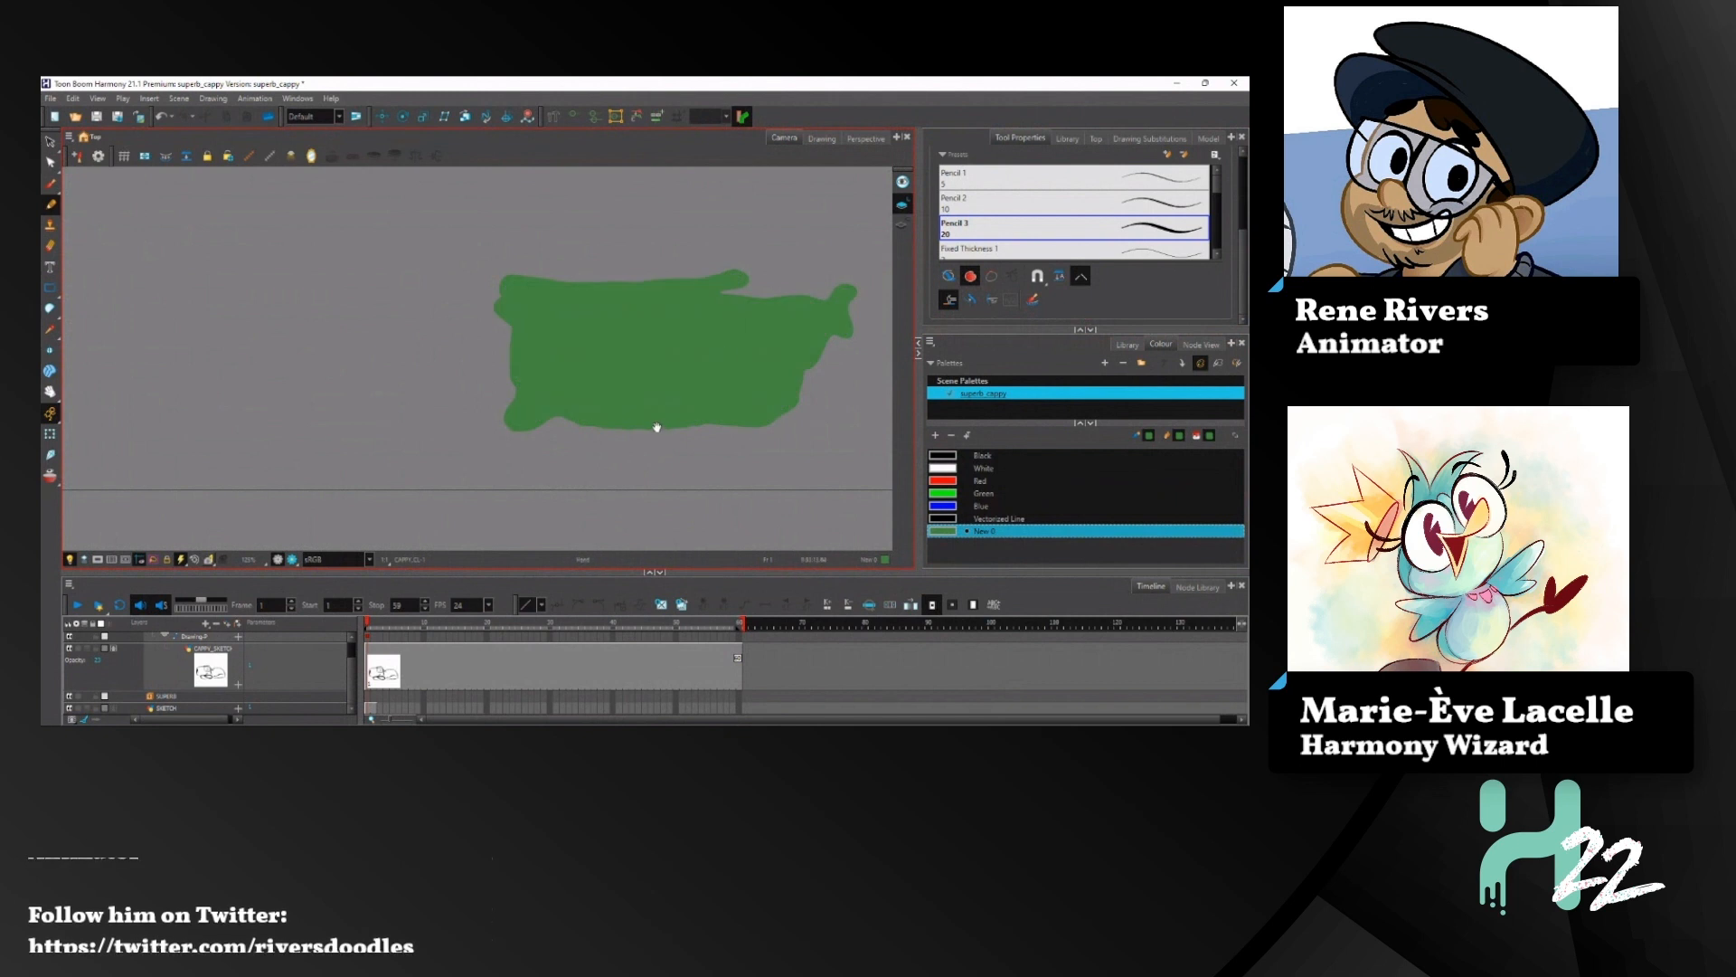
# Step: Delete the green filled shape from the canvas
pyautogui.moveTo(655, 425); pyautogui.dragTo(527, 422)
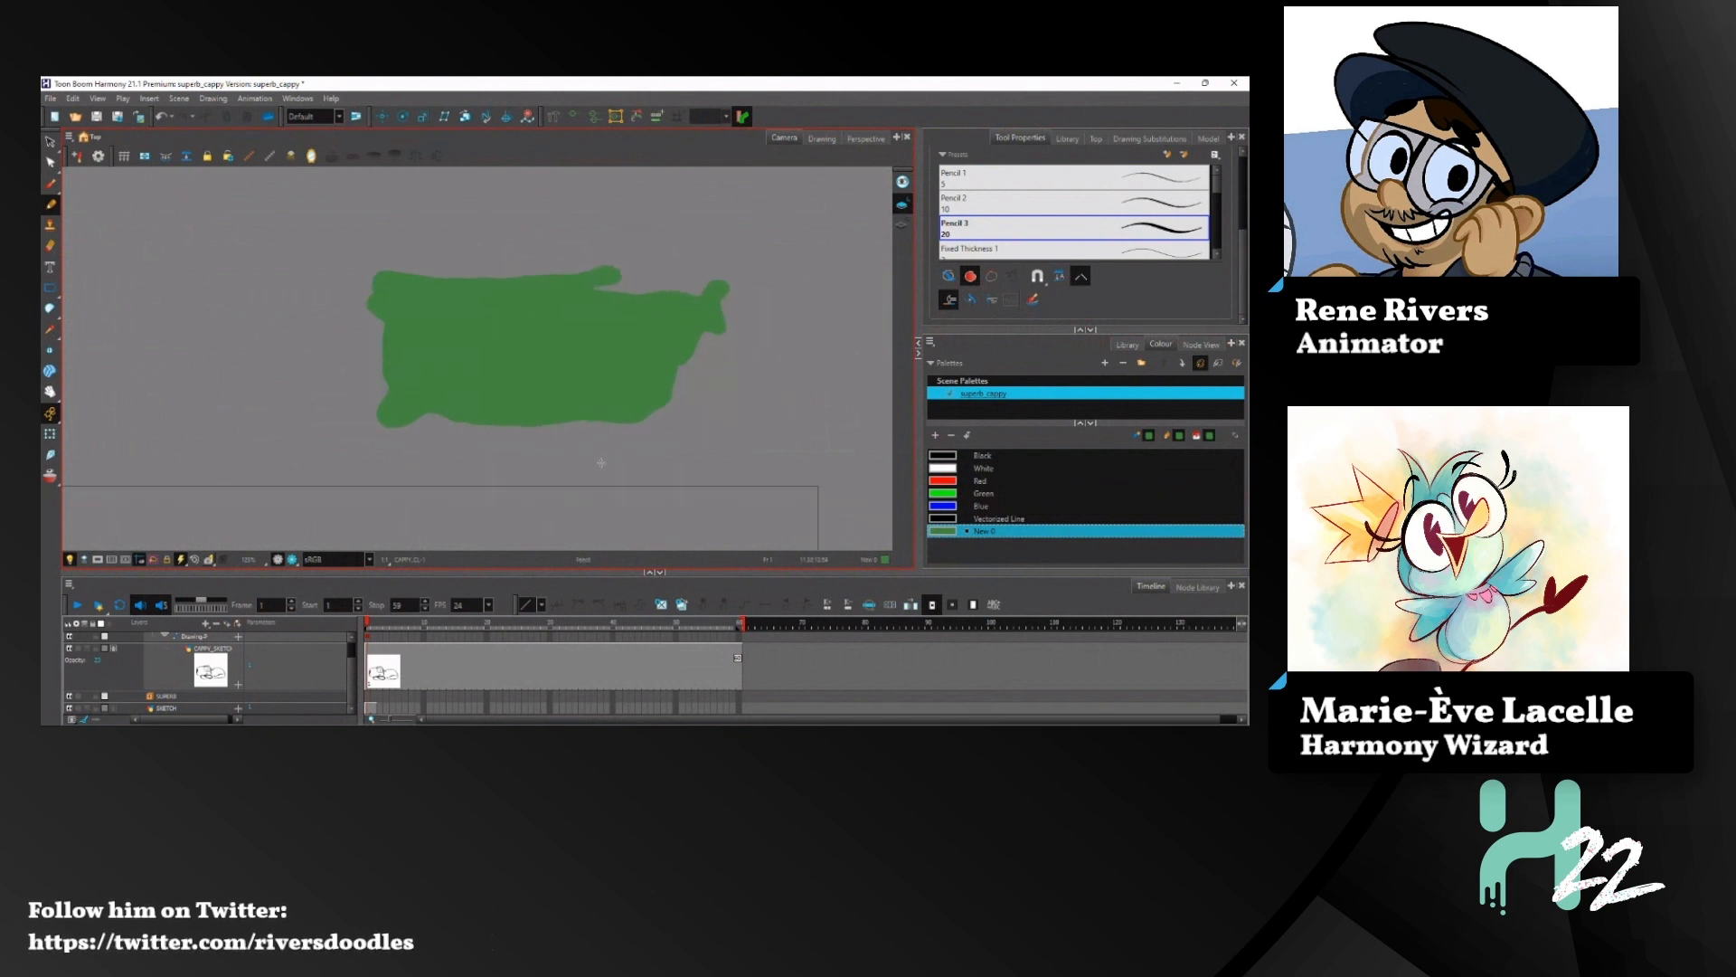
pyautogui.click(50, 141)
pyautogui.click(677, 294)
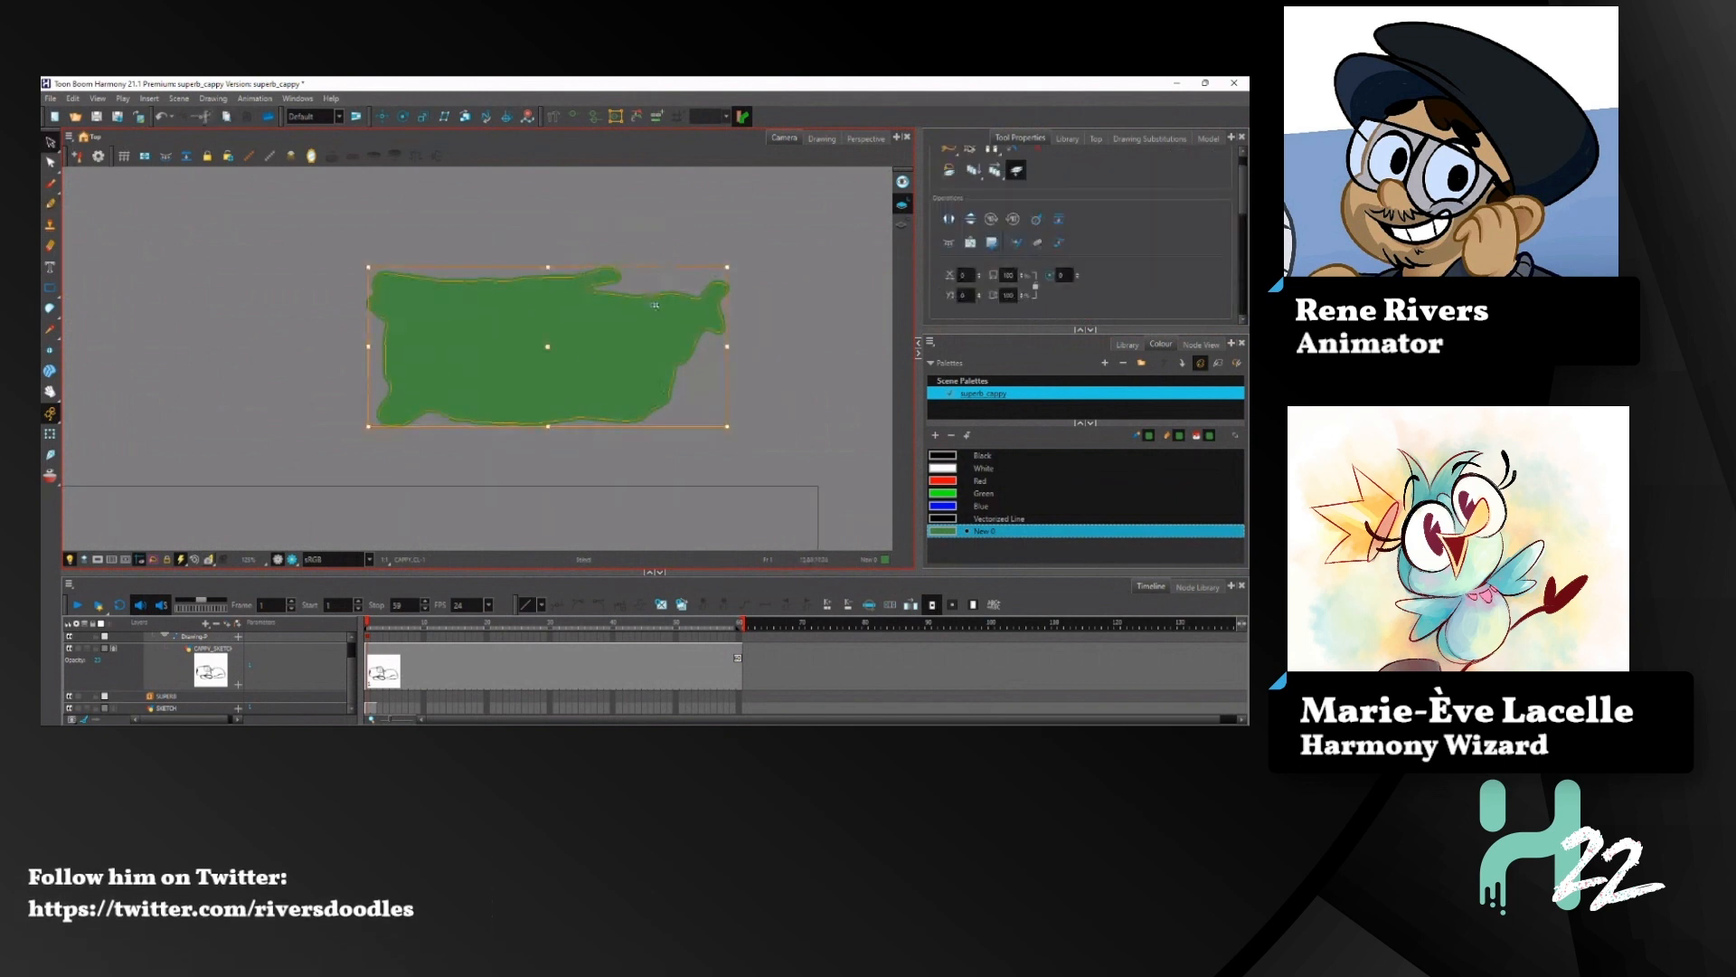
pyautogui.press('Delete')
# Step: Make Black the active drawing colour in the superb_cappy palette
pyautogui.moveTo(514, 396)
pyautogui.mouseDown()
pyautogui.moveTo(582, 310)
pyautogui.moveTo(668, 284)
pyautogui.mouseUp()
pyautogui.press('1')
pyautogui.moveTo(681, 470); pyautogui.dragTo(690, 380)
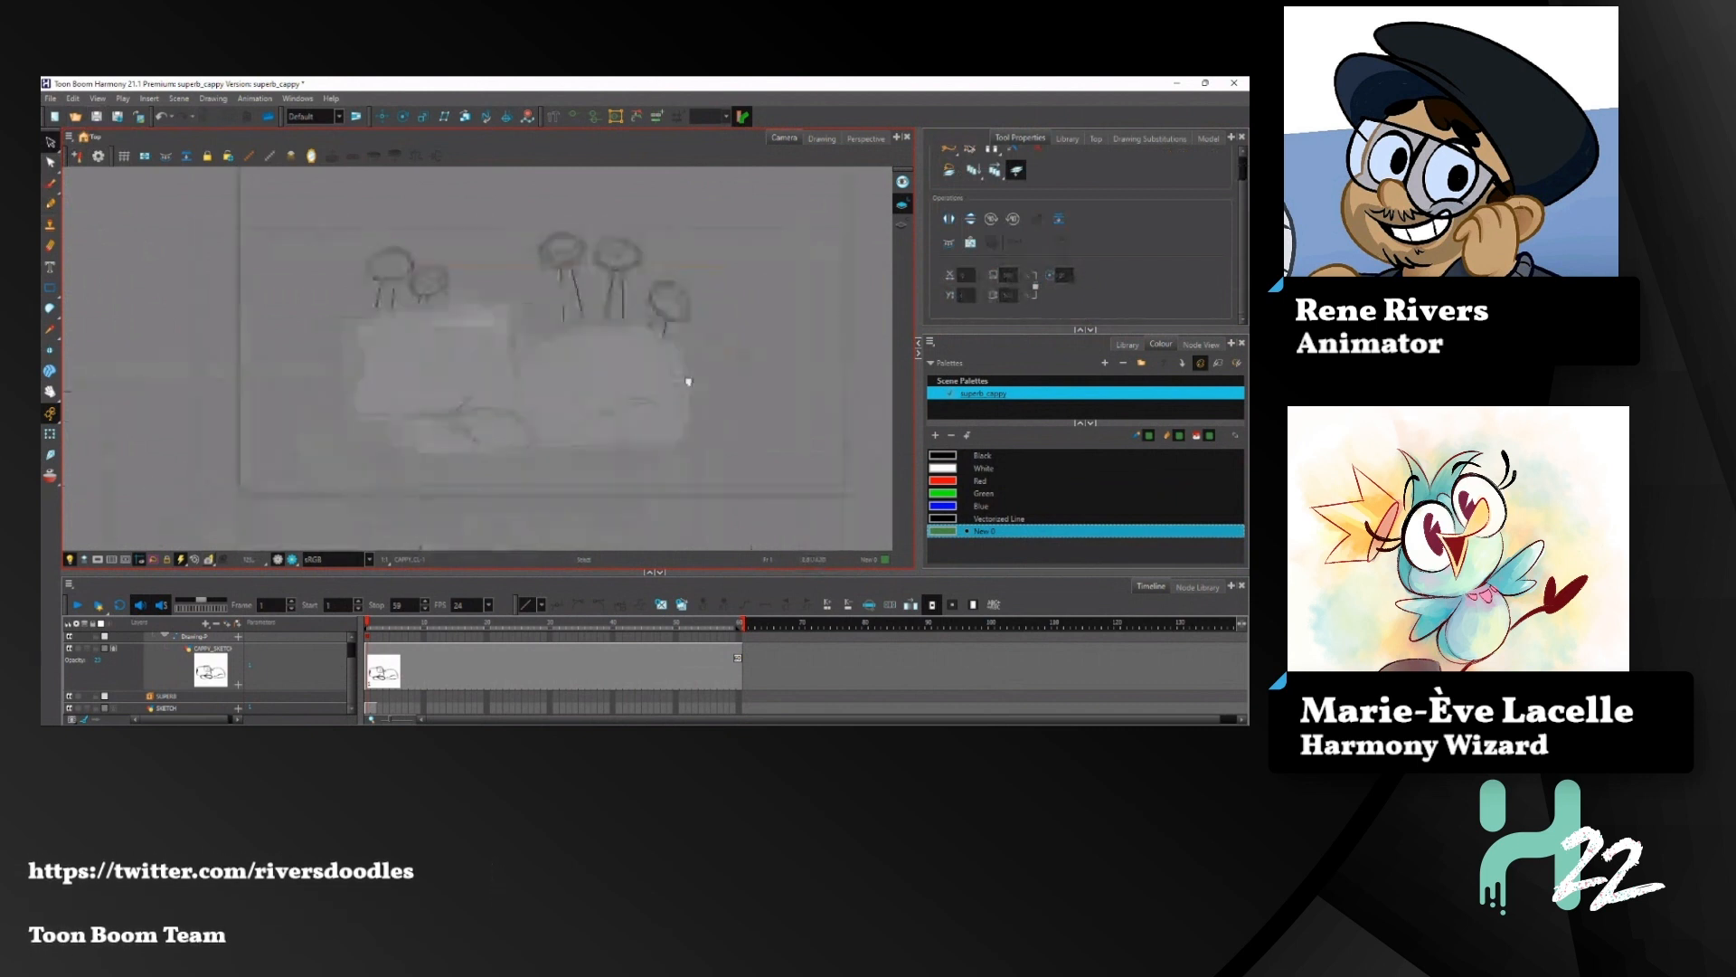
pyautogui.scroll(3, 638, 391)
pyautogui.moveTo(563, 350)
pyautogui.mouseDown()
pyautogui.moveTo(698, 395)
pyautogui.moveTo(627, 366)
pyautogui.moveTo(618, 330)
pyautogui.mouseUp()
pyautogui.click(983, 456)
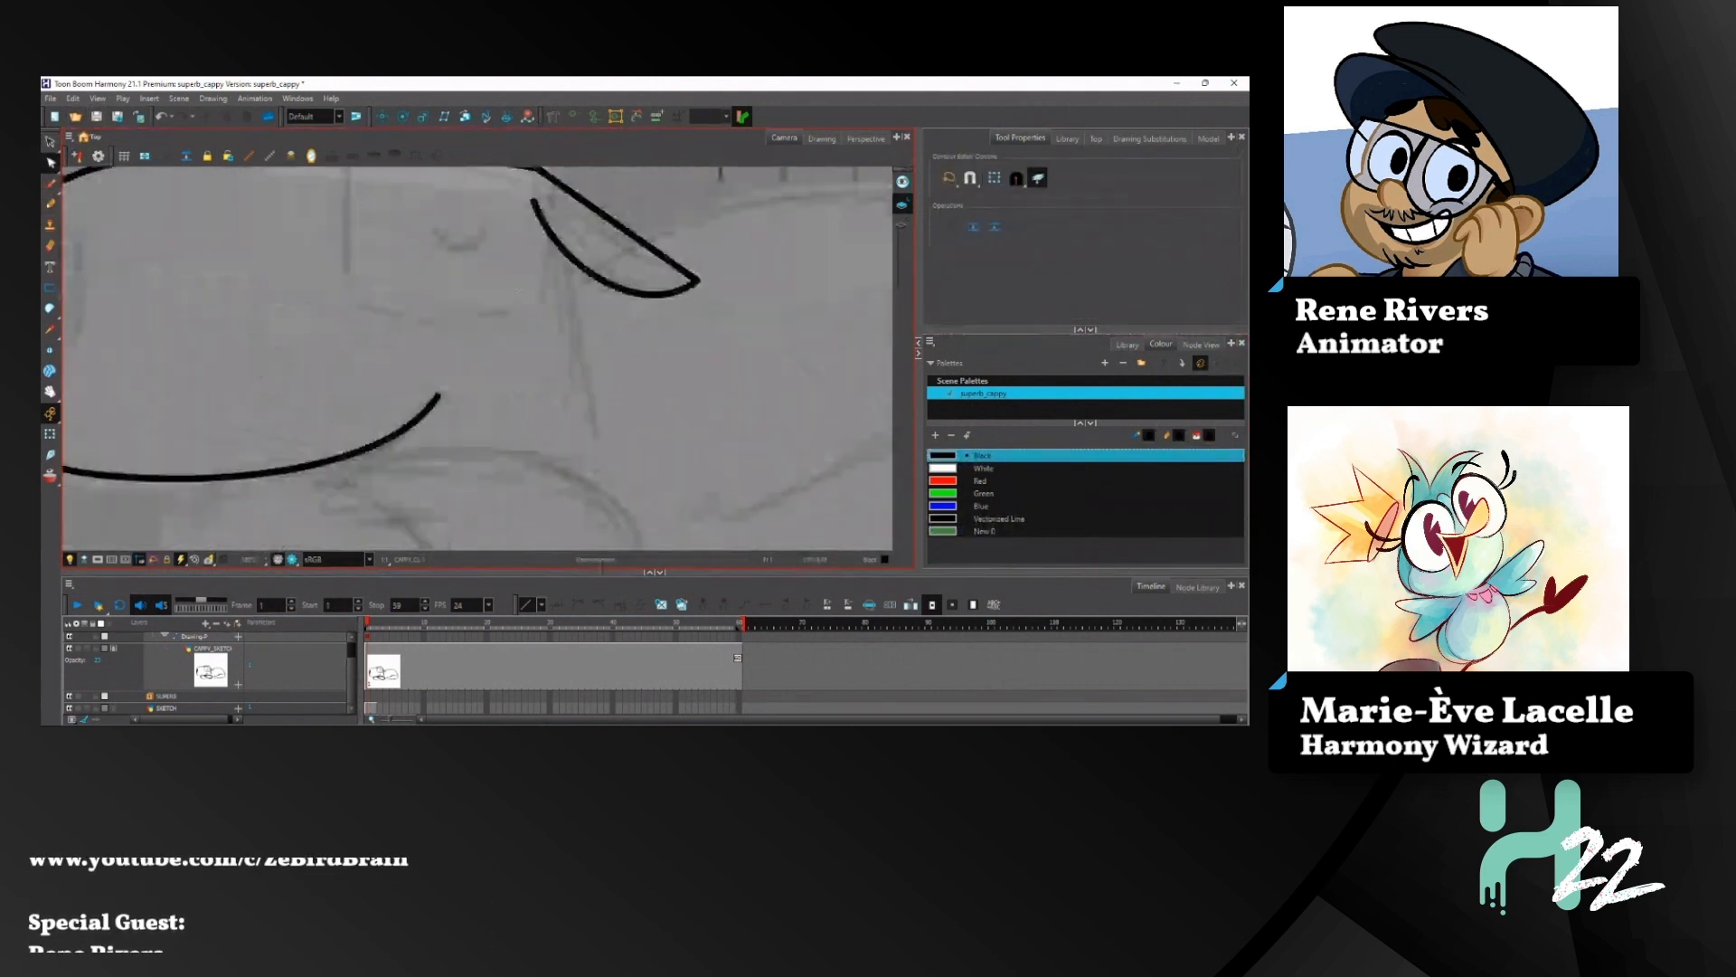
# Step: Draw a straight diagonal Pencil line through the ear, from the head's upper corner past the ear's lower edge
pyautogui.scroll(-3, 531, 406)
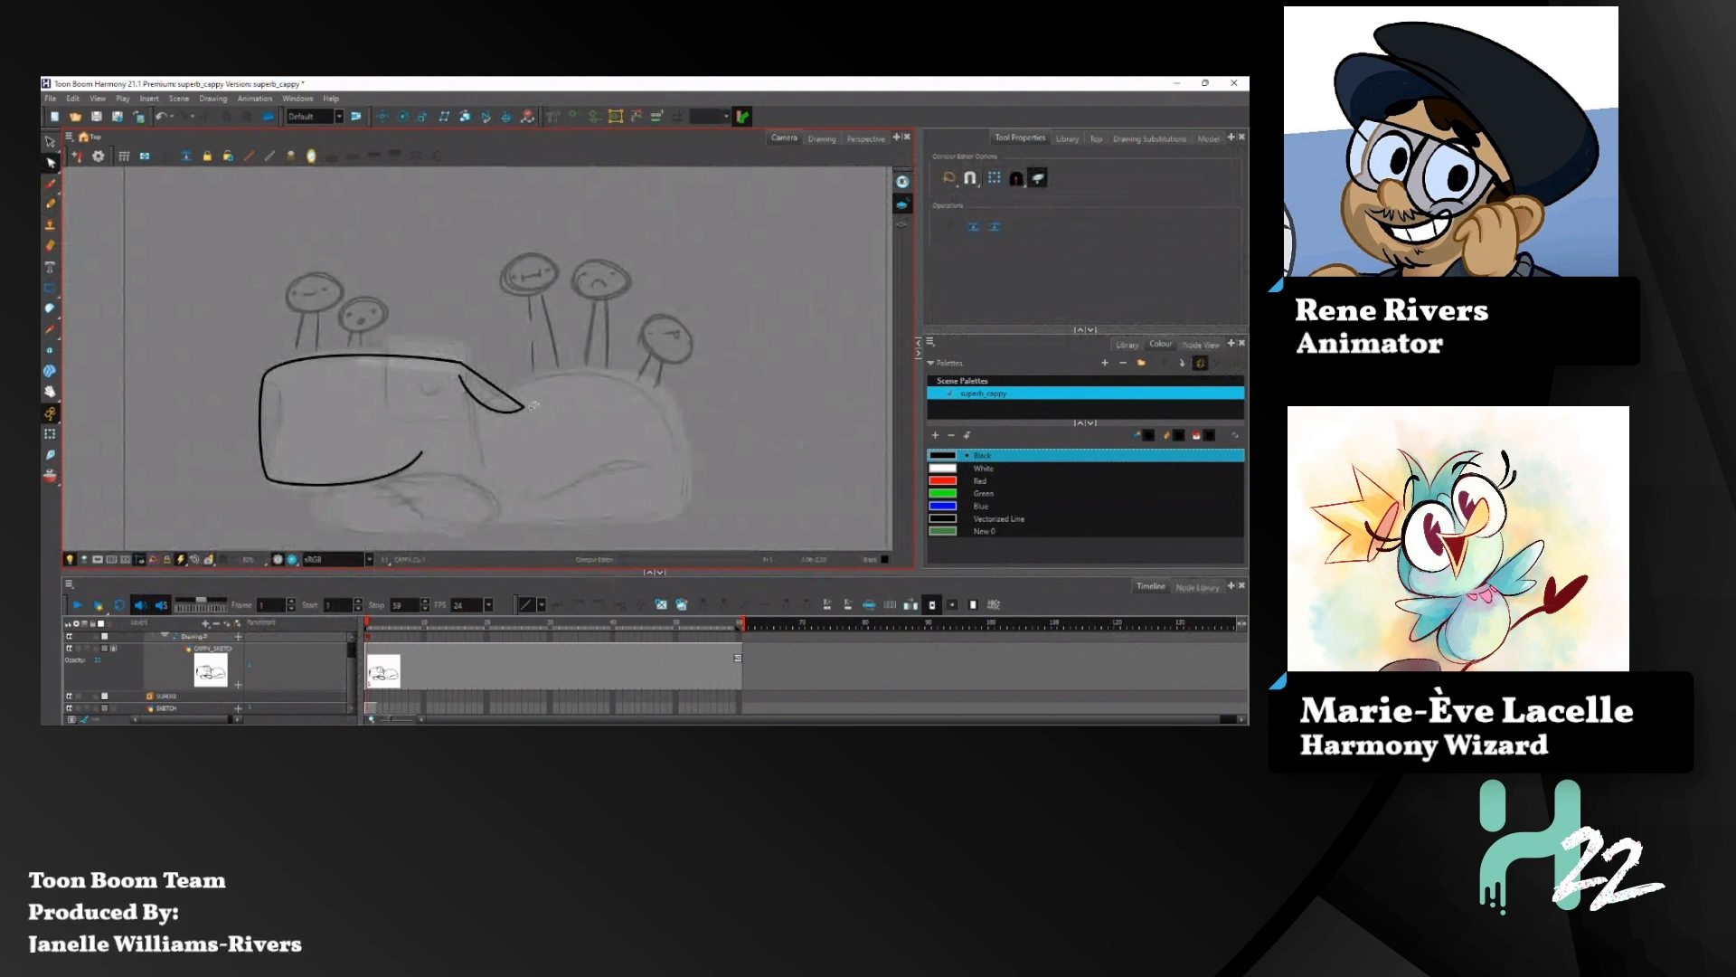
pyautogui.moveTo(502, 459)
pyautogui.mouseDown()
pyautogui.moveTo(491, 432)
pyautogui.moveTo(498, 453)
pyautogui.mouseUp()
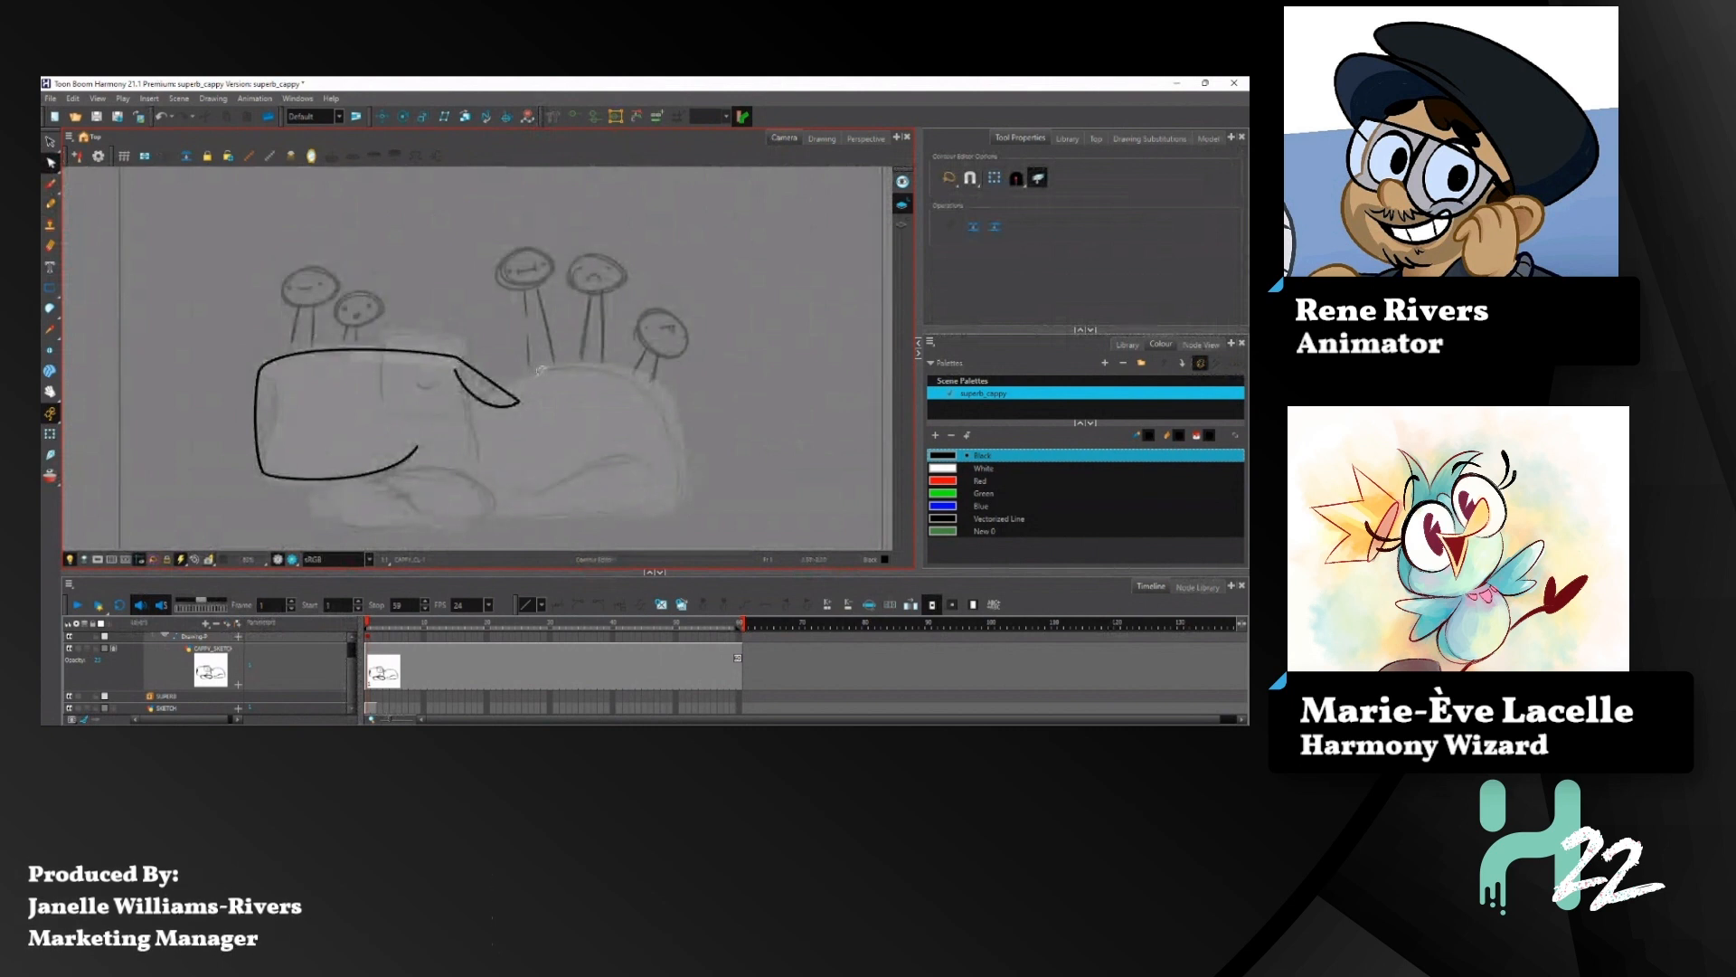
pyautogui.moveTo(407, 418)
pyautogui.mouseDown()
pyautogui.moveTo(426, 364)
pyautogui.moveTo(431, 401)
pyautogui.mouseUp()
pyautogui.scroll(2, 443, 405)
pyautogui.scroll(2, 325, 328)
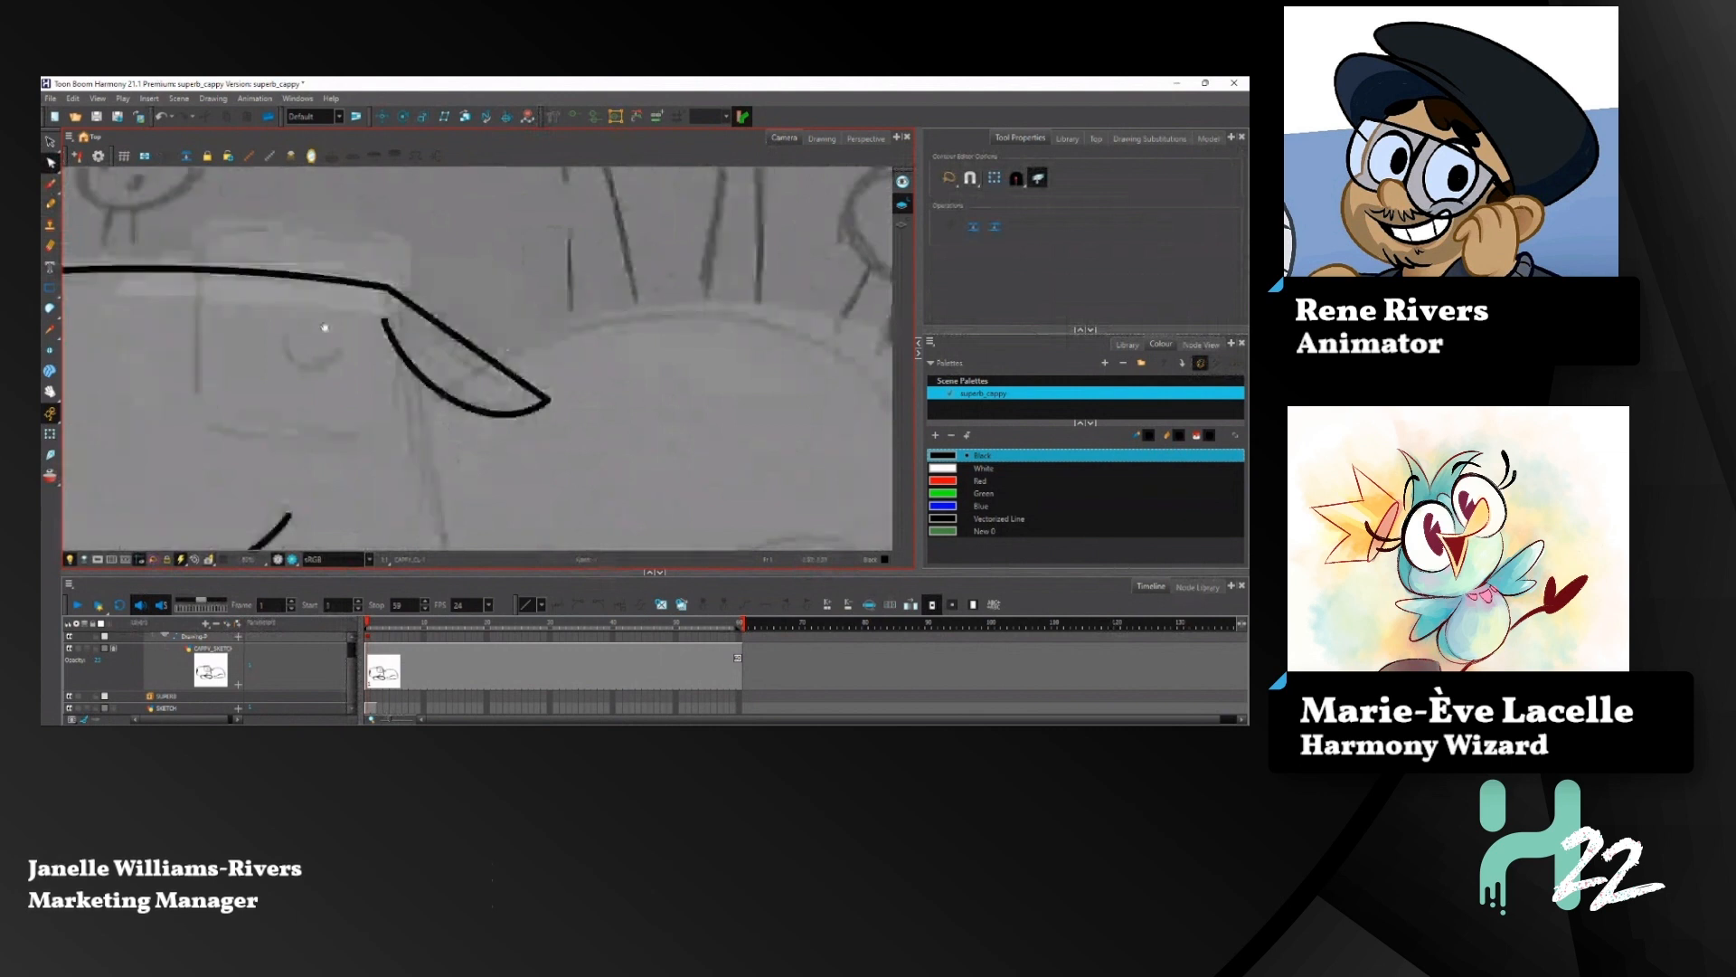
pyautogui.moveTo(325, 328)
pyautogui.mouseDown()
pyautogui.moveTo(284, 281)
pyautogui.moveTo(346, 317)
pyautogui.mouseUp()
pyautogui.click(52, 203)
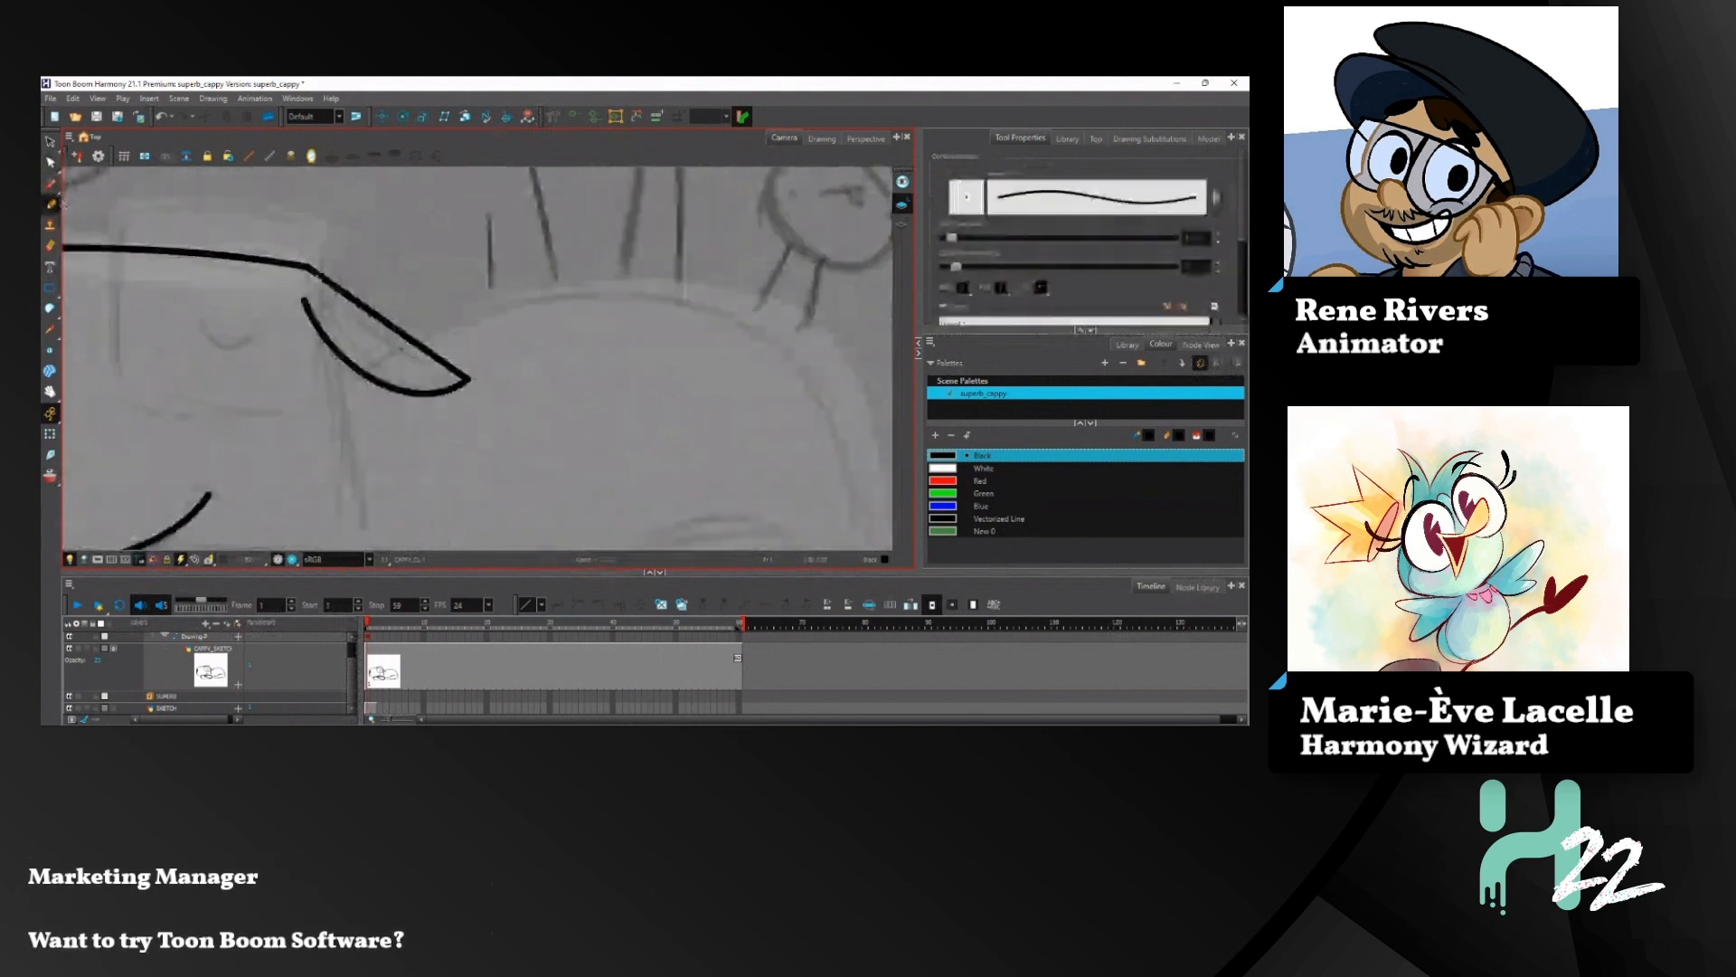
pyautogui.moveTo(291, 241); pyautogui.dragTo(443, 418)
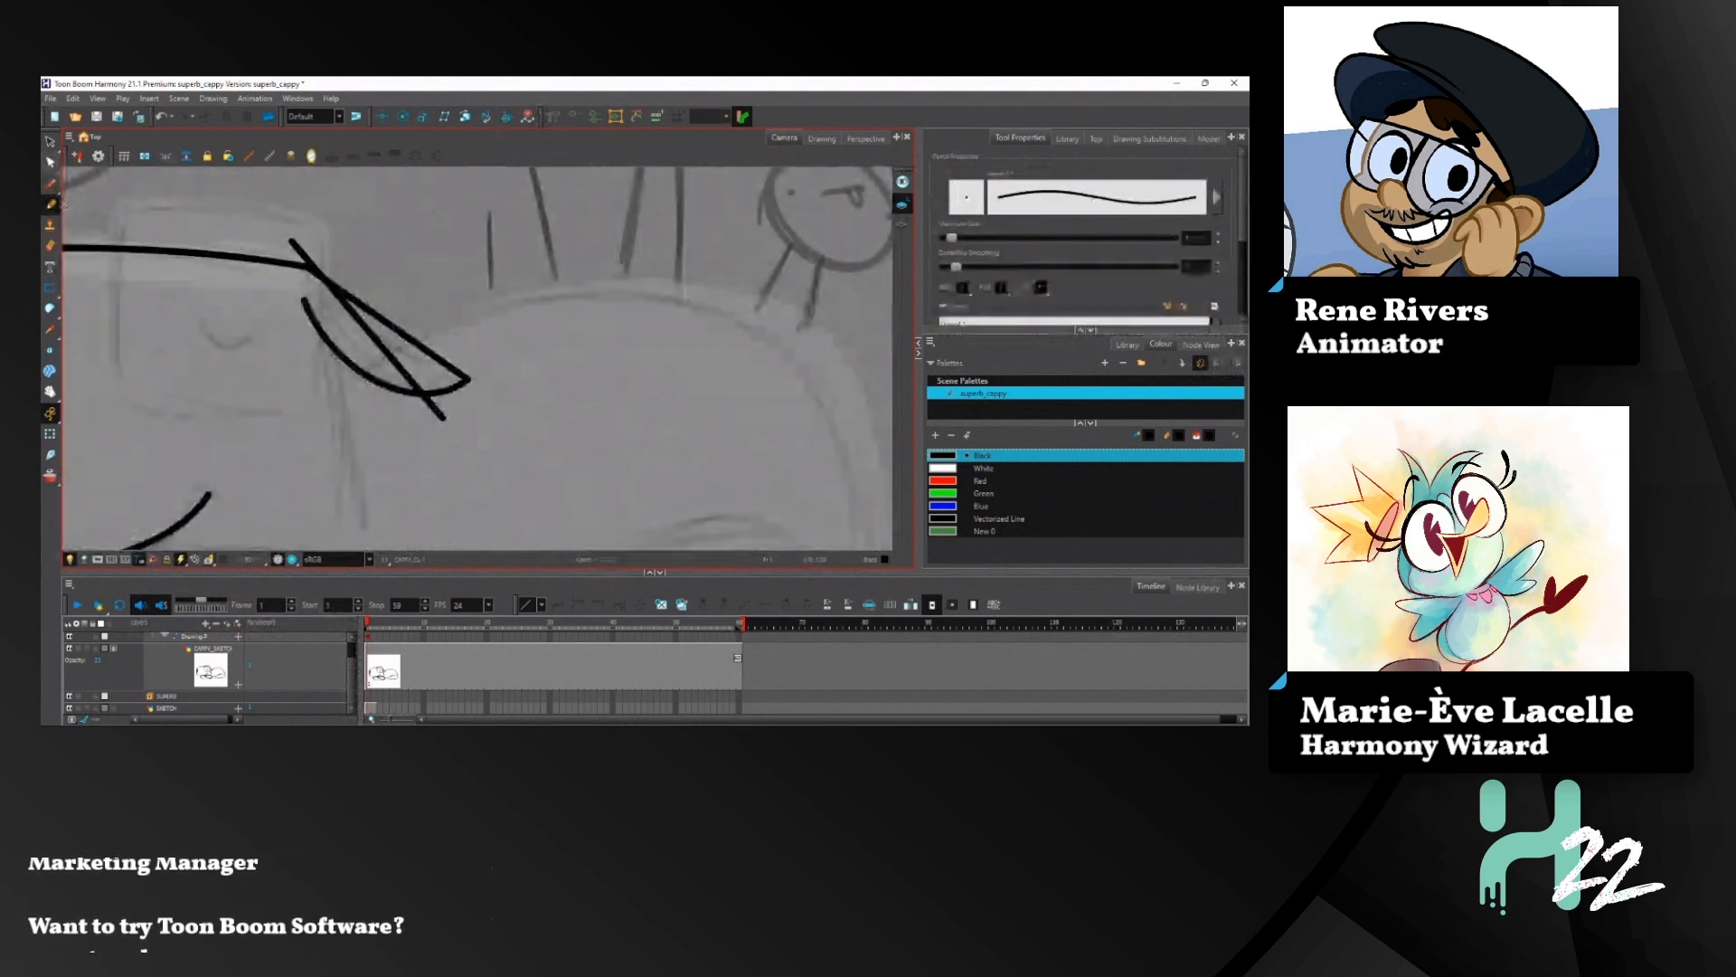
# Step: Reshape the diagonal ear line into a curve running from the head's corner to the ear's tip with the Contour Editor
pyautogui.hotkey('alt', 's')
pyautogui.moveTo(368, 331); pyautogui.dragTo(358, 340)
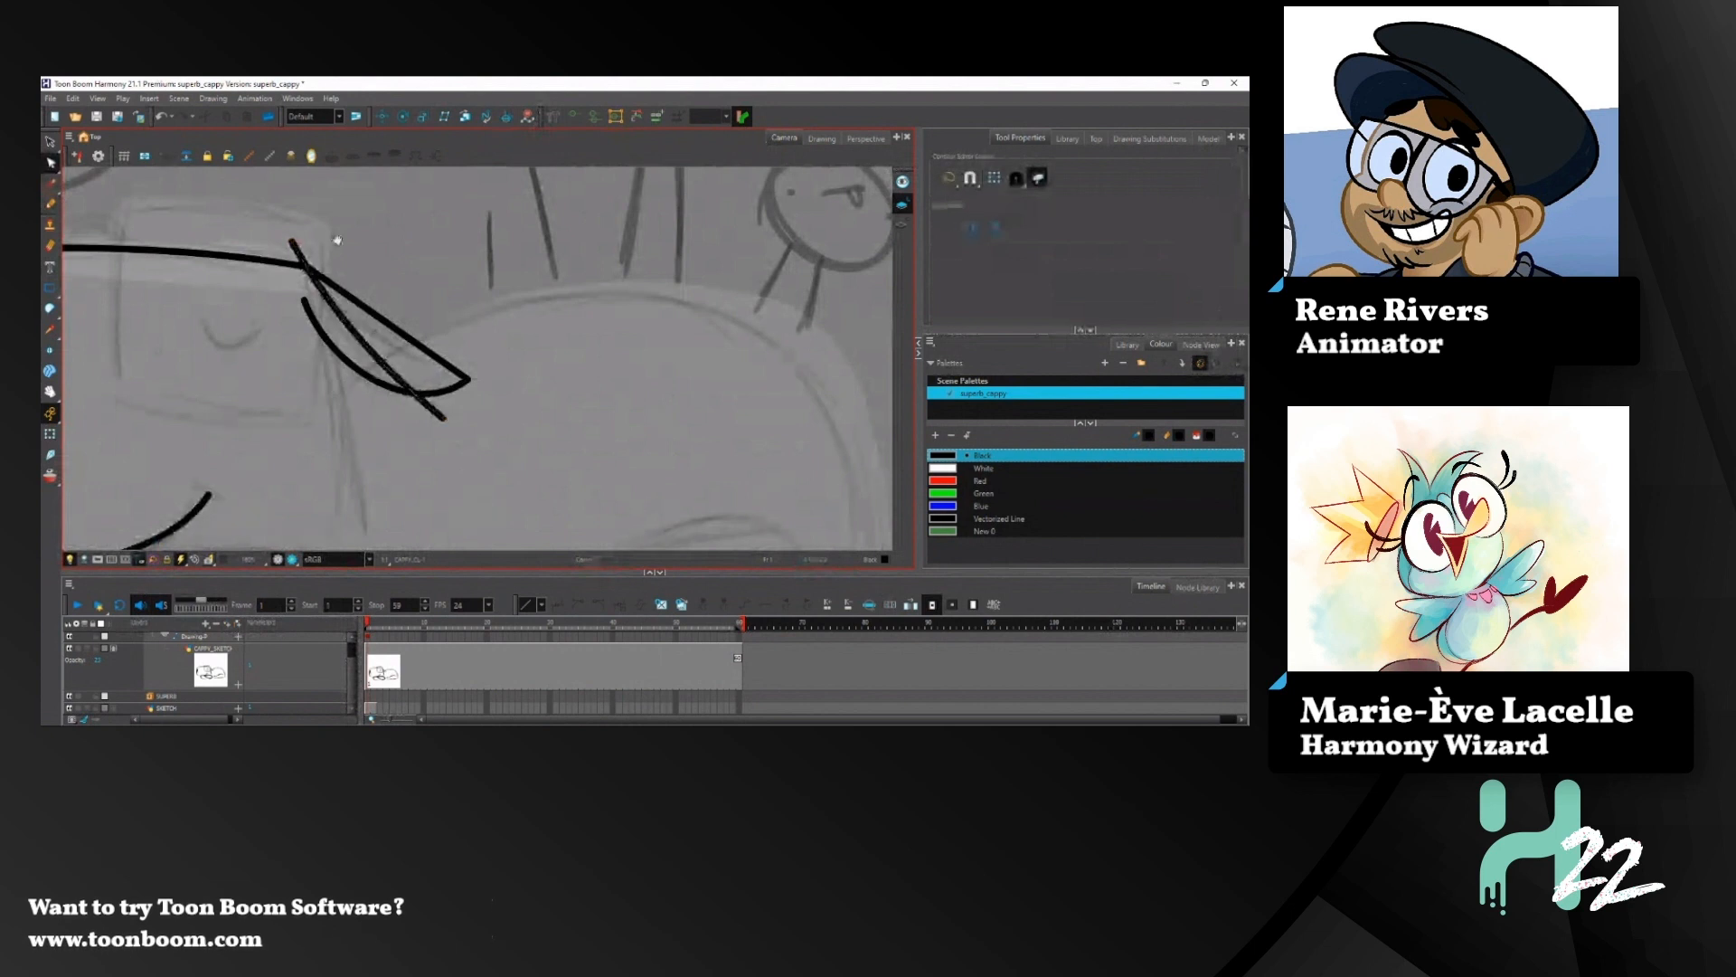
pyautogui.moveTo(305, 237); pyautogui.dragTo(334, 274)
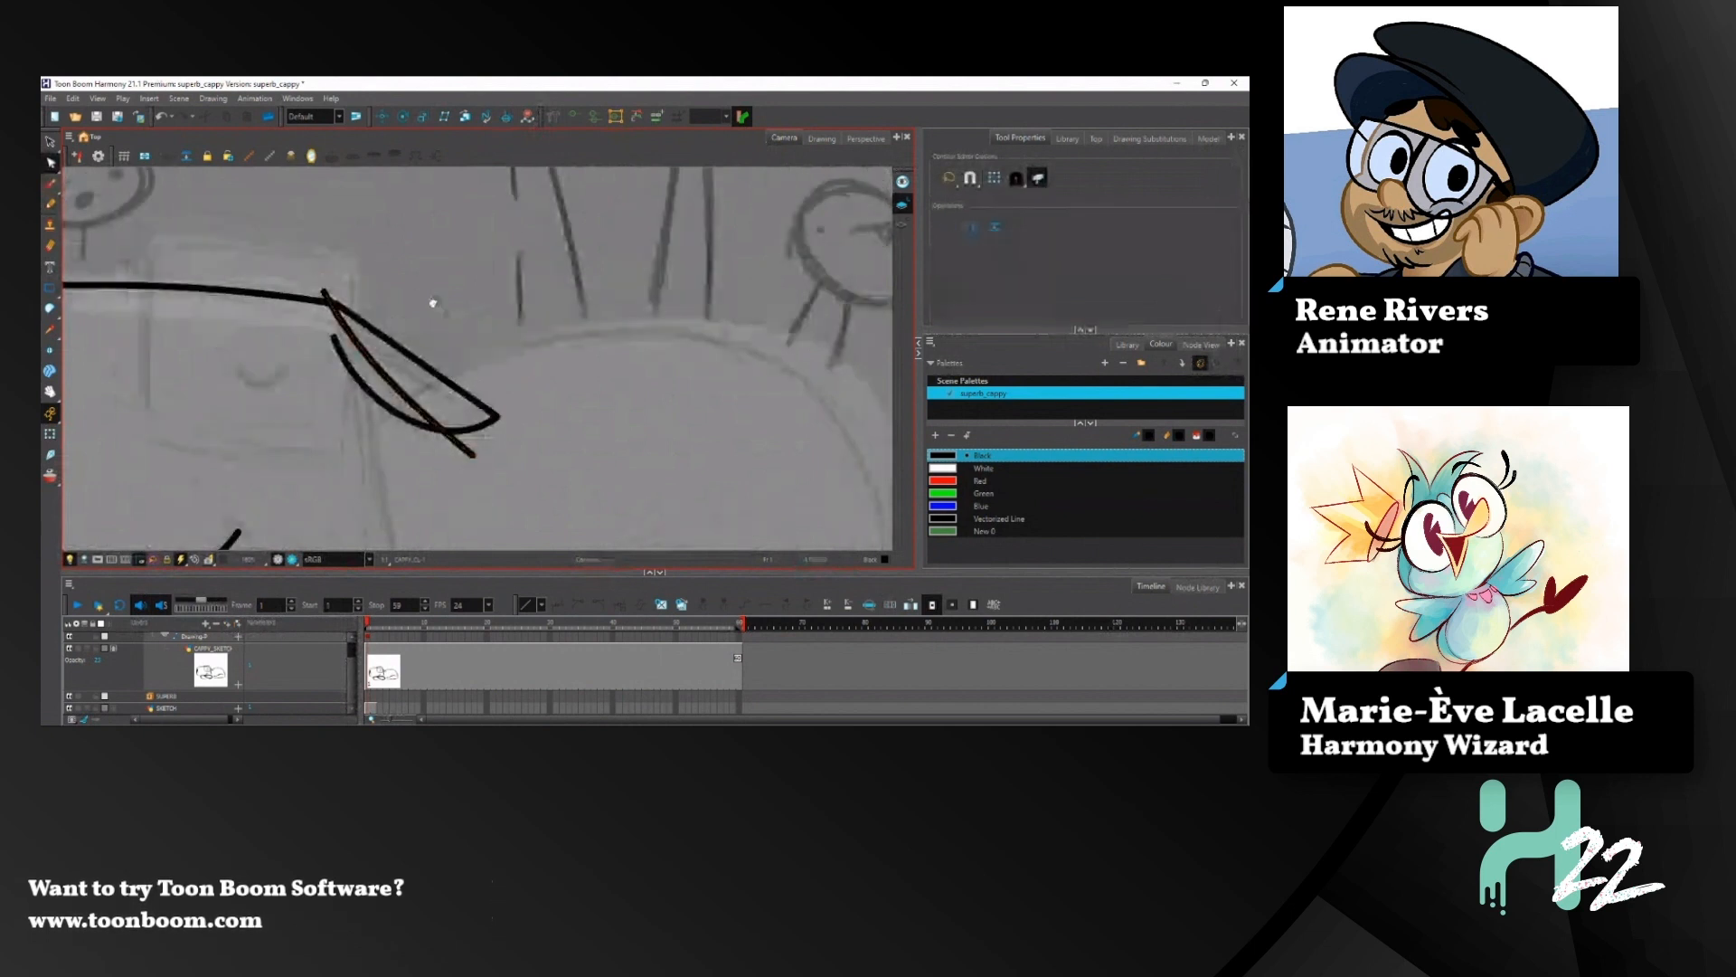
pyautogui.moveTo(433, 300); pyautogui.dragTo(390, 275)
pyautogui.moveTo(427, 427)
pyautogui.mouseDown()
pyautogui.moveTo(446, 400)
pyautogui.moveTo(388, 379)
pyautogui.moveTo(459, 398)
pyautogui.mouseUp()
pyautogui.click(450, 411)
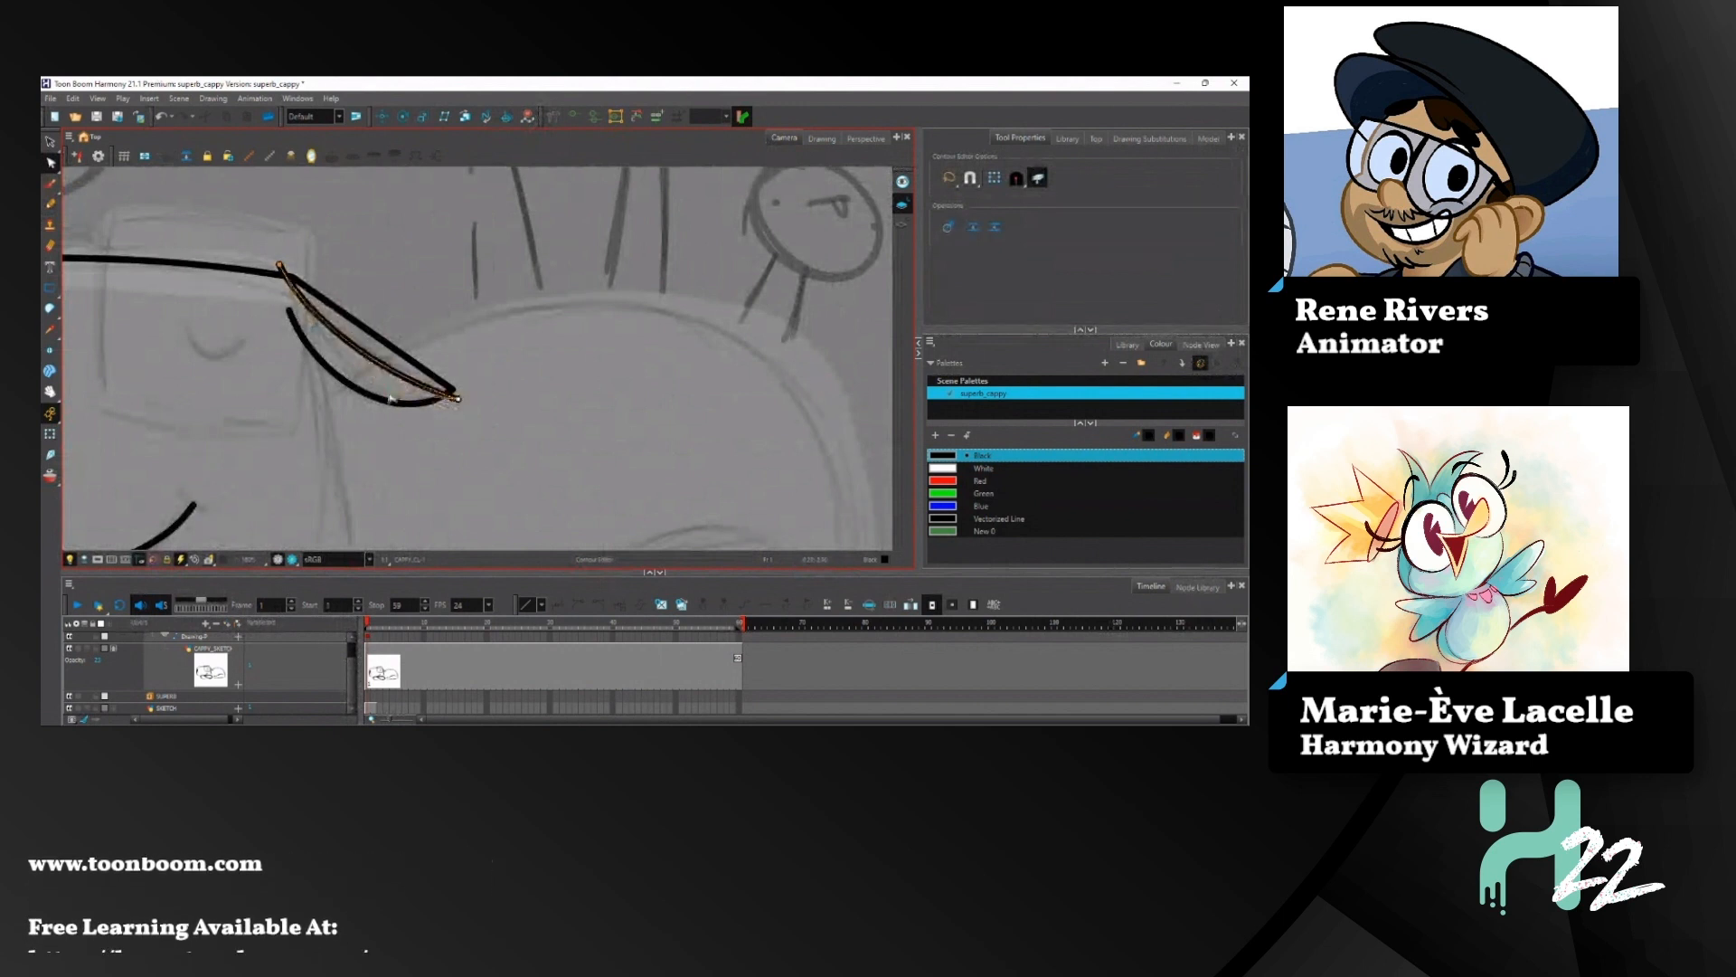
pyautogui.click(424, 278)
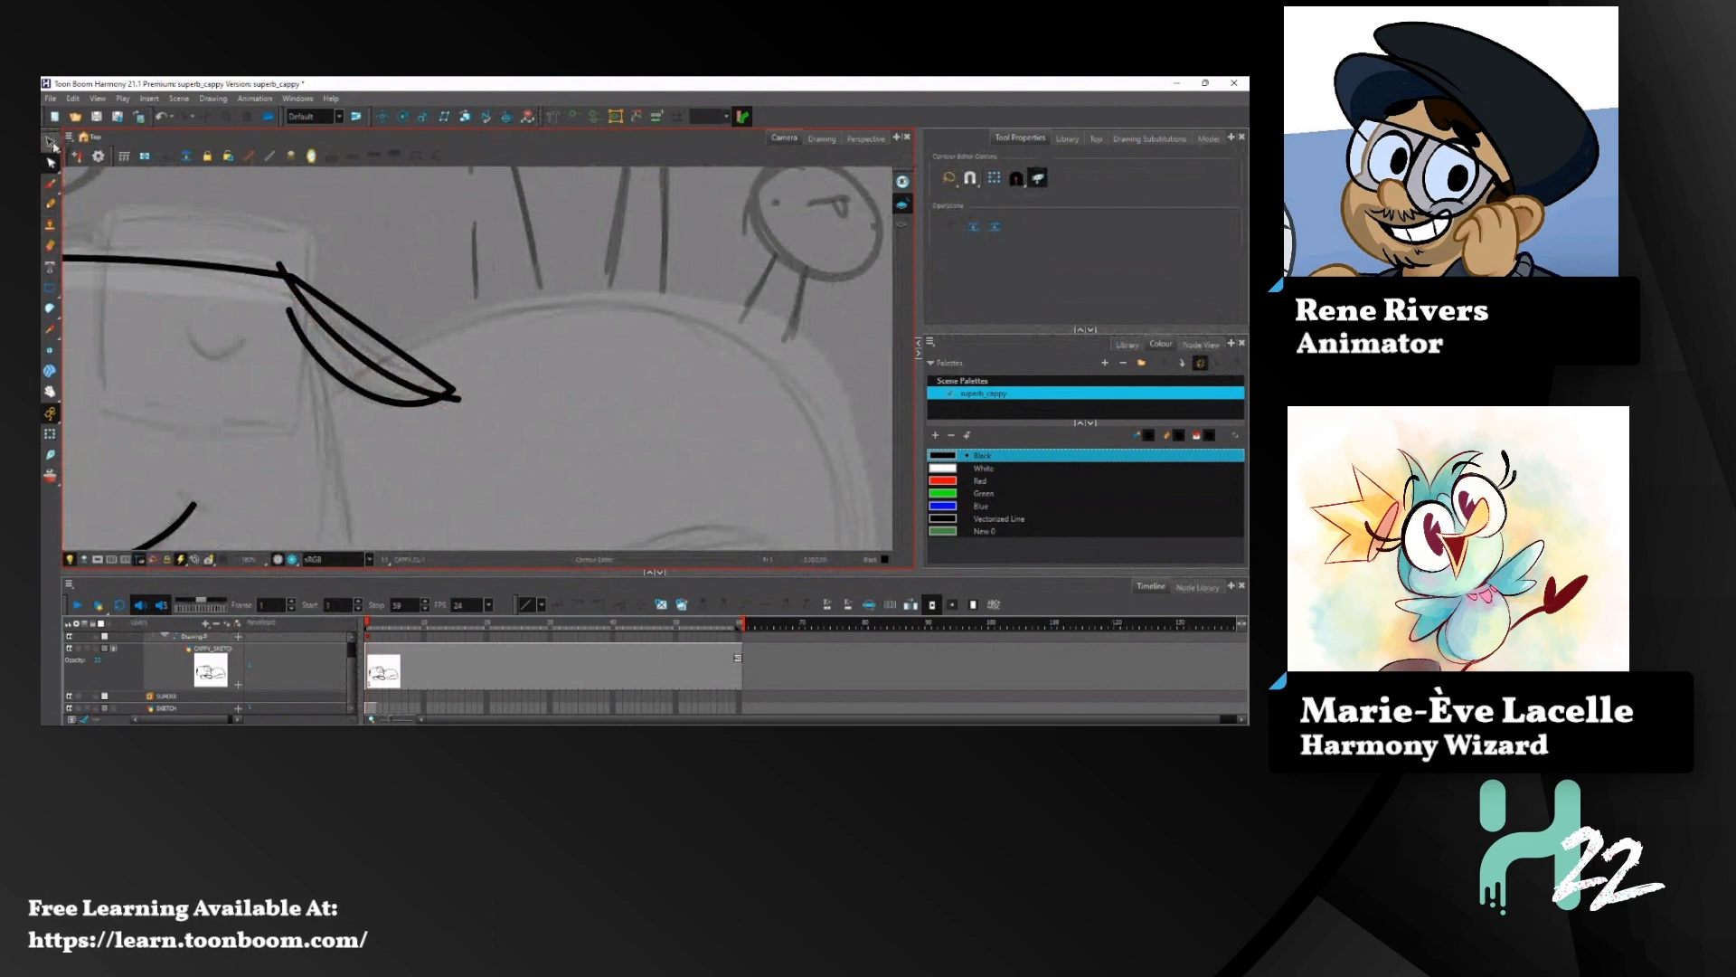
# Step: Trim the inner ear line's overhanging ends at the head corner and the ear tip with the Cutter tool
pyautogui.click(52, 145)
pyautogui.moveTo(273, 271); pyautogui.dragTo(291, 262)
pyautogui.moveTo(455, 399); pyautogui.dragTo(416, 369)
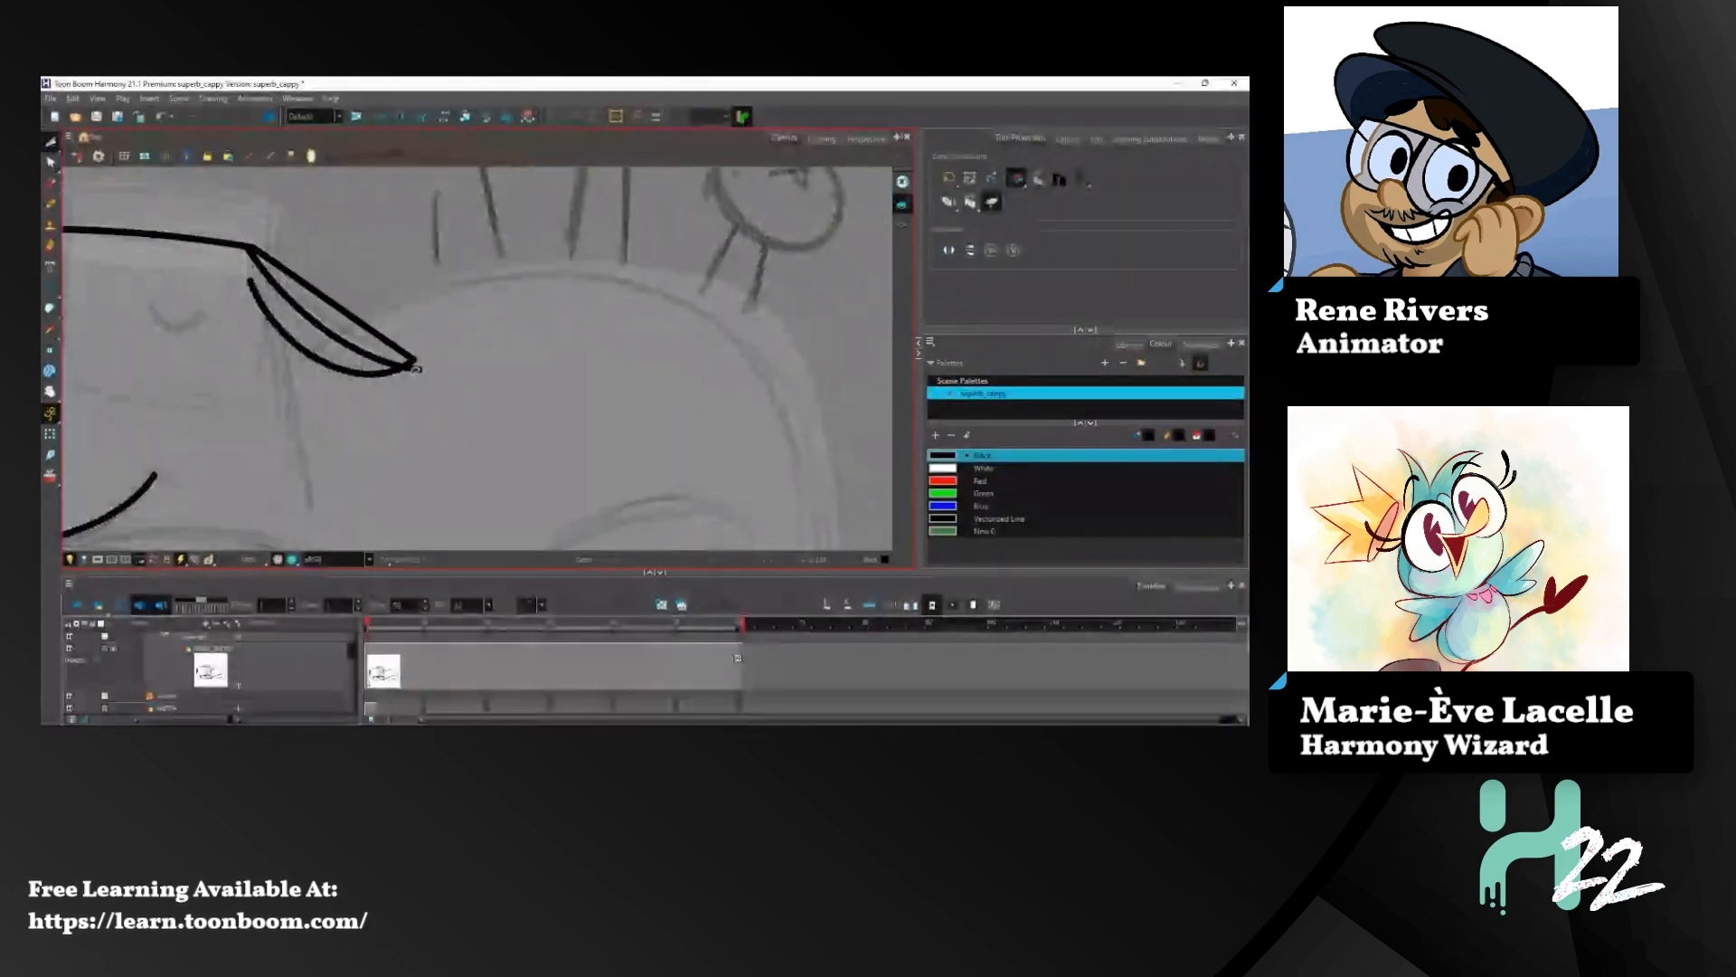
pyautogui.moveTo(396, 279); pyautogui.dragTo(527, 250)
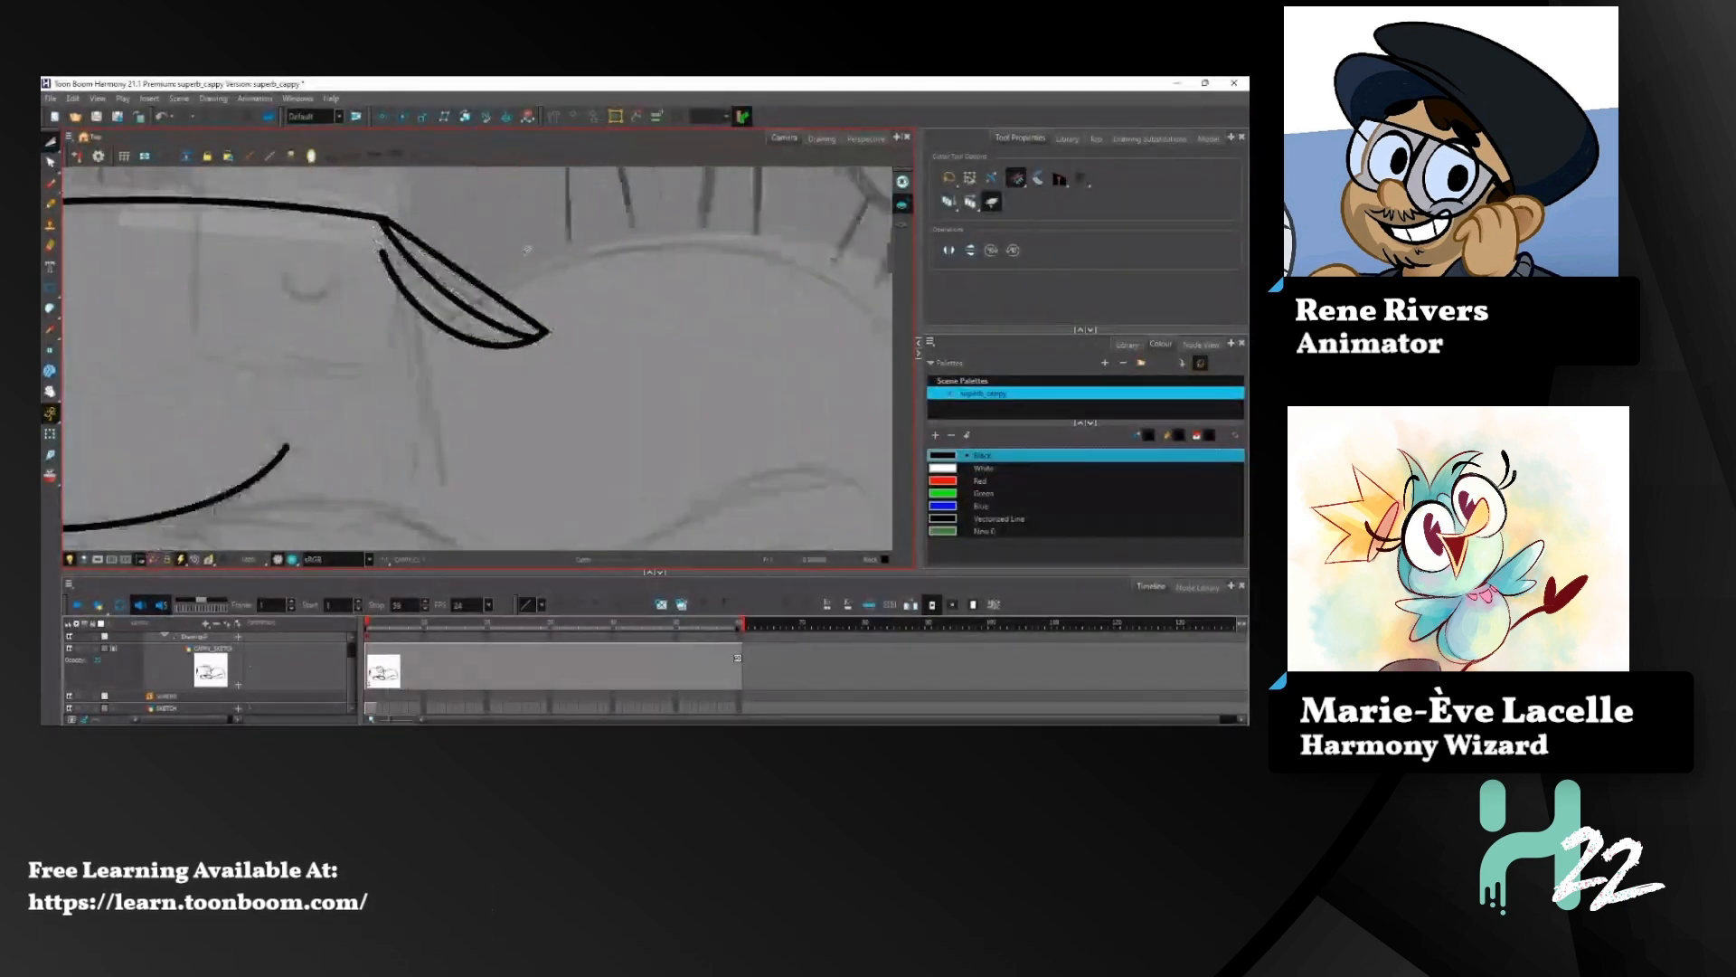
pyautogui.scroll(-4, 527, 251)
pyautogui.moveTo(415, 248)
pyautogui.mouseDown()
pyautogui.moveTo(435, 370)
pyautogui.moveTo(427, 340)
pyautogui.mouseUp()
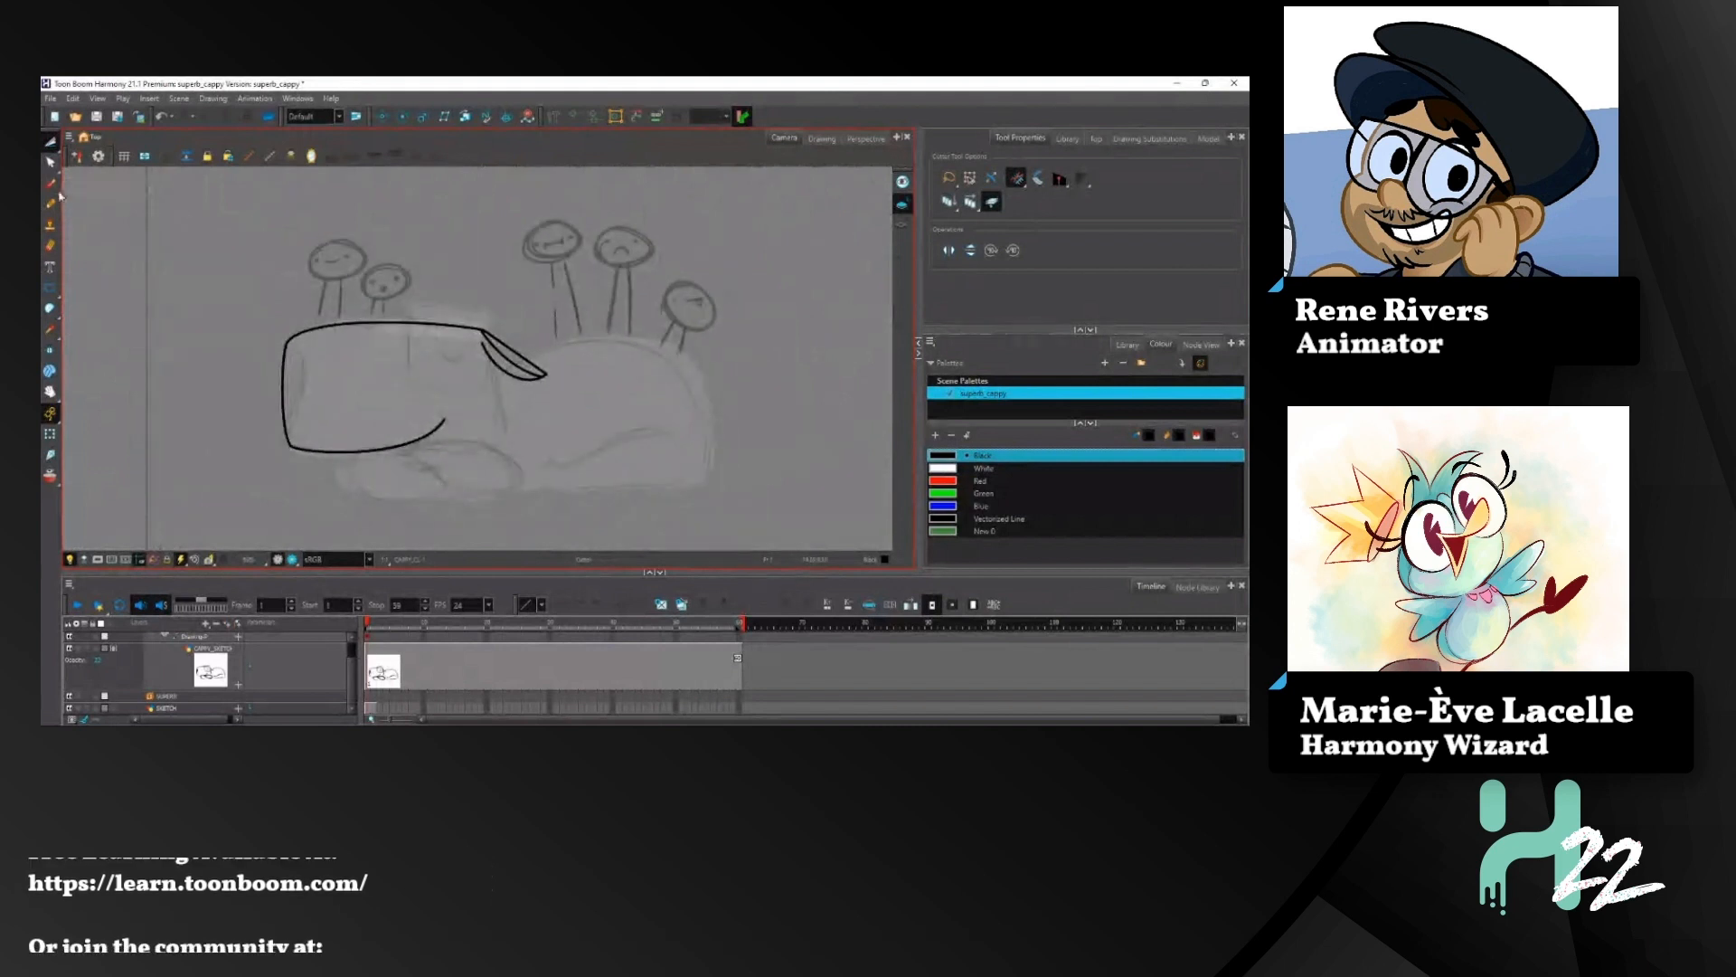
# Step: Refine the ear's lower curve near its tip with the Contour Editor
pyautogui.click(51, 163)
pyautogui.moveTo(551, 343); pyautogui.dragTo(559, 340)
pyautogui.scroll(5, 559, 339)
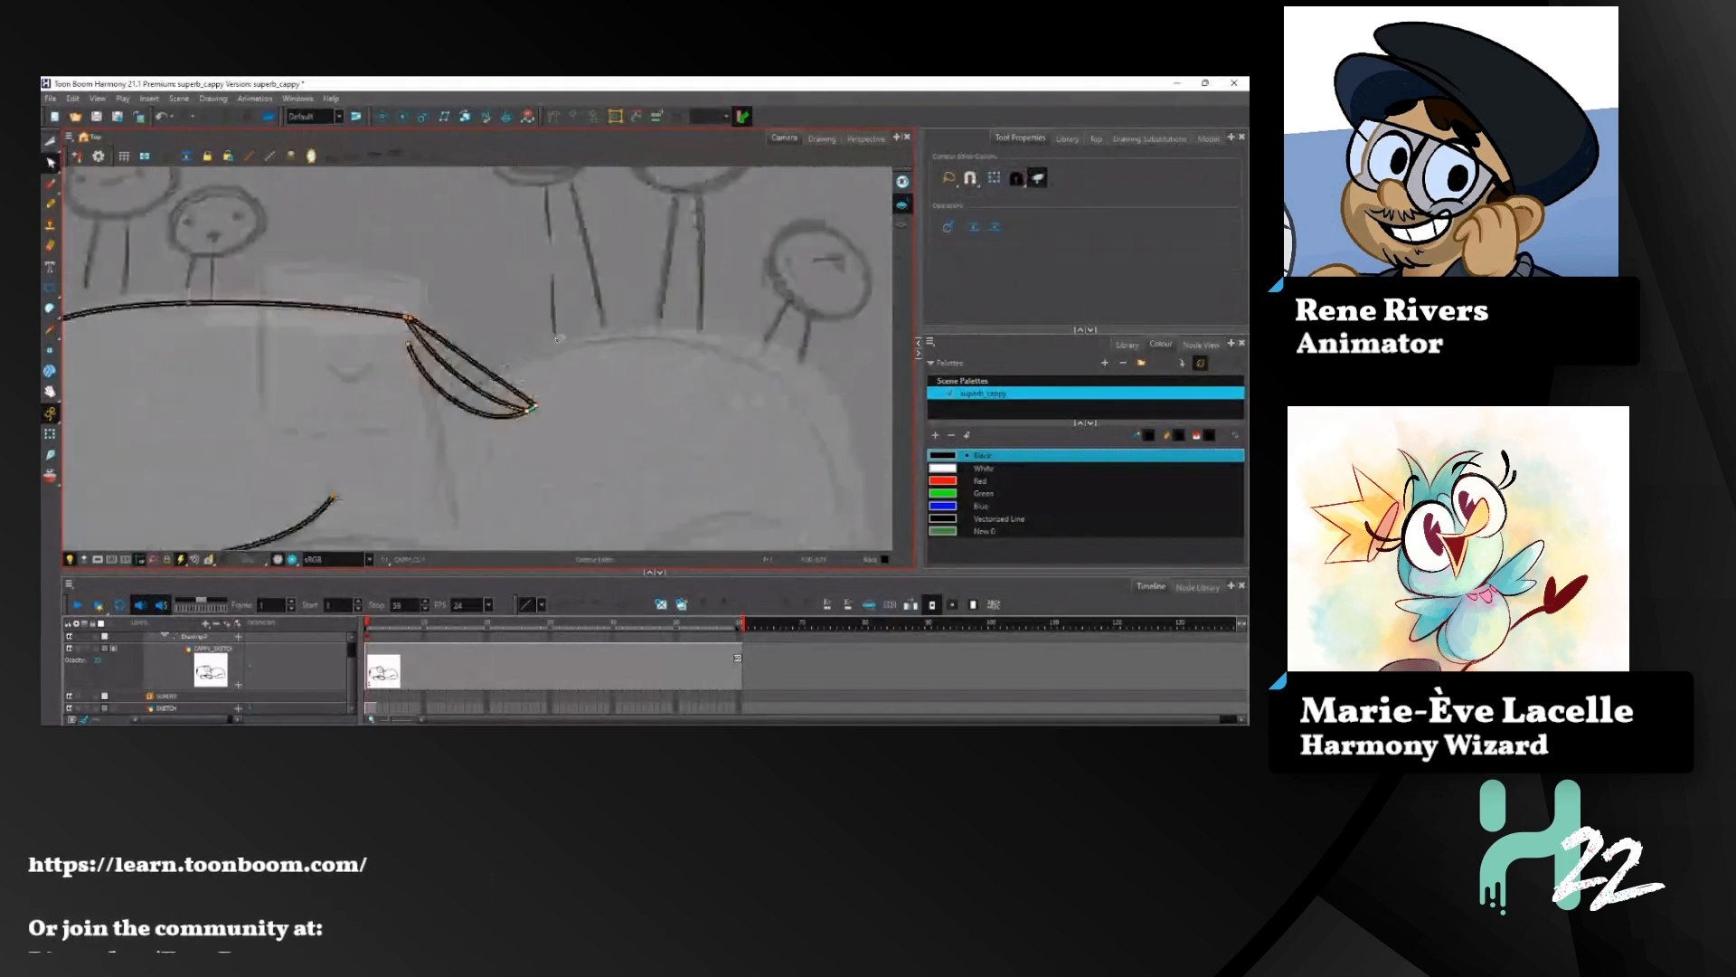
pyautogui.moveTo(494, 397)
pyautogui.mouseDown()
pyautogui.moveTo(505, 358)
pyautogui.moveTo(503, 405)
pyautogui.moveTo(488, 403)
pyautogui.mouseUp()
pyautogui.click(500, 269)
pyautogui.scroll(-5, 500, 268)
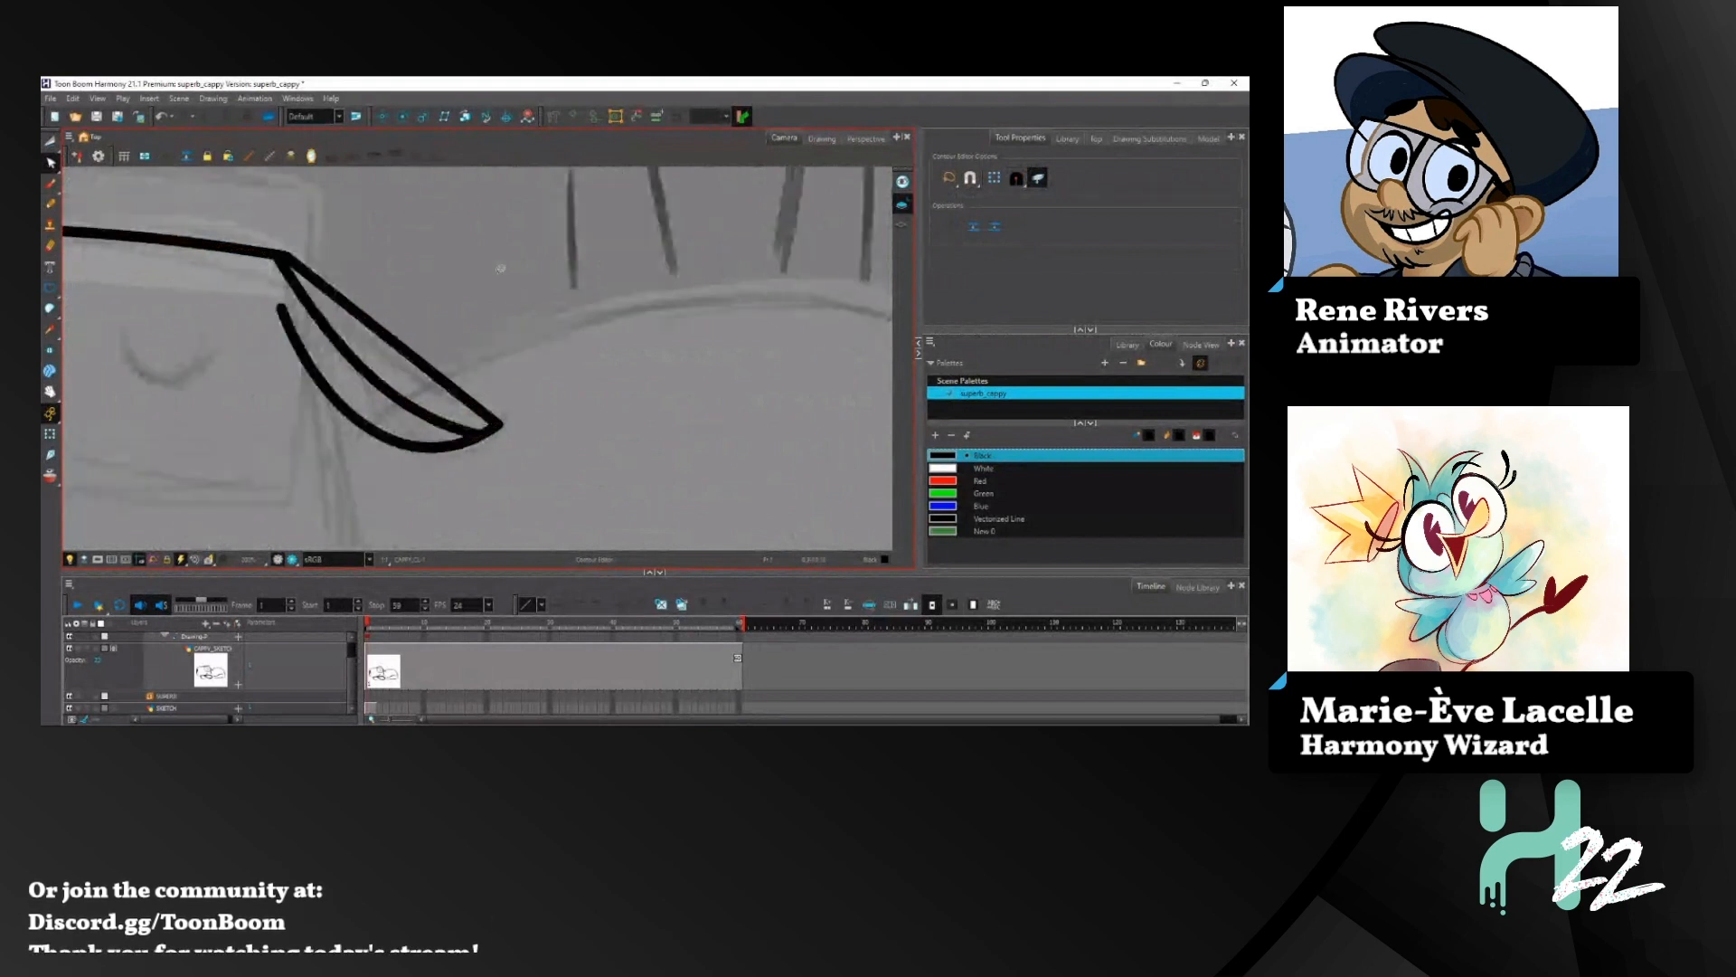
pyautogui.scroll(6, 413, 362)
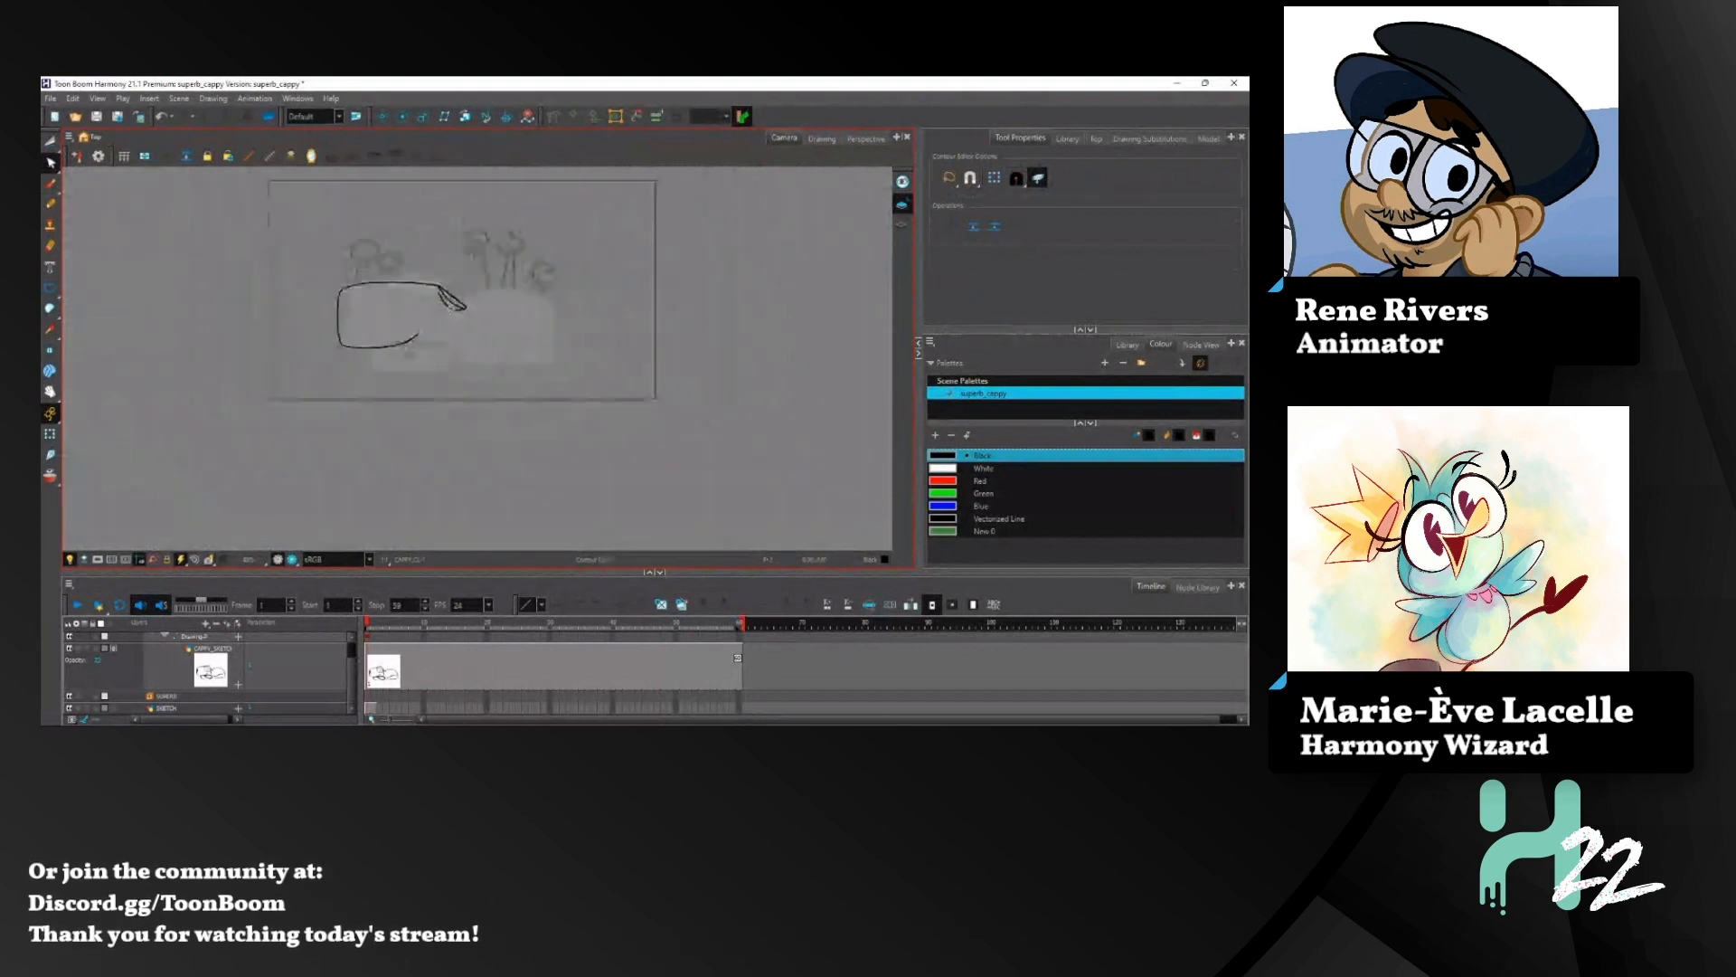
# Step: Draw the front paw's curved upper contour beneath the jaw with the Pencil, undoing and redrawing unsatisfactory strokes
pyautogui.click(50, 204)
pyautogui.moveTo(356, 353)
pyautogui.mouseDown()
pyautogui.moveTo(388, 319)
pyautogui.moveTo(403, 352)
pyautogui.moveTo(438, 353)
pyautogui.mouseUp()
pyautogui.moveTo(268, 339); pyautogui.dragTo(362, 454)
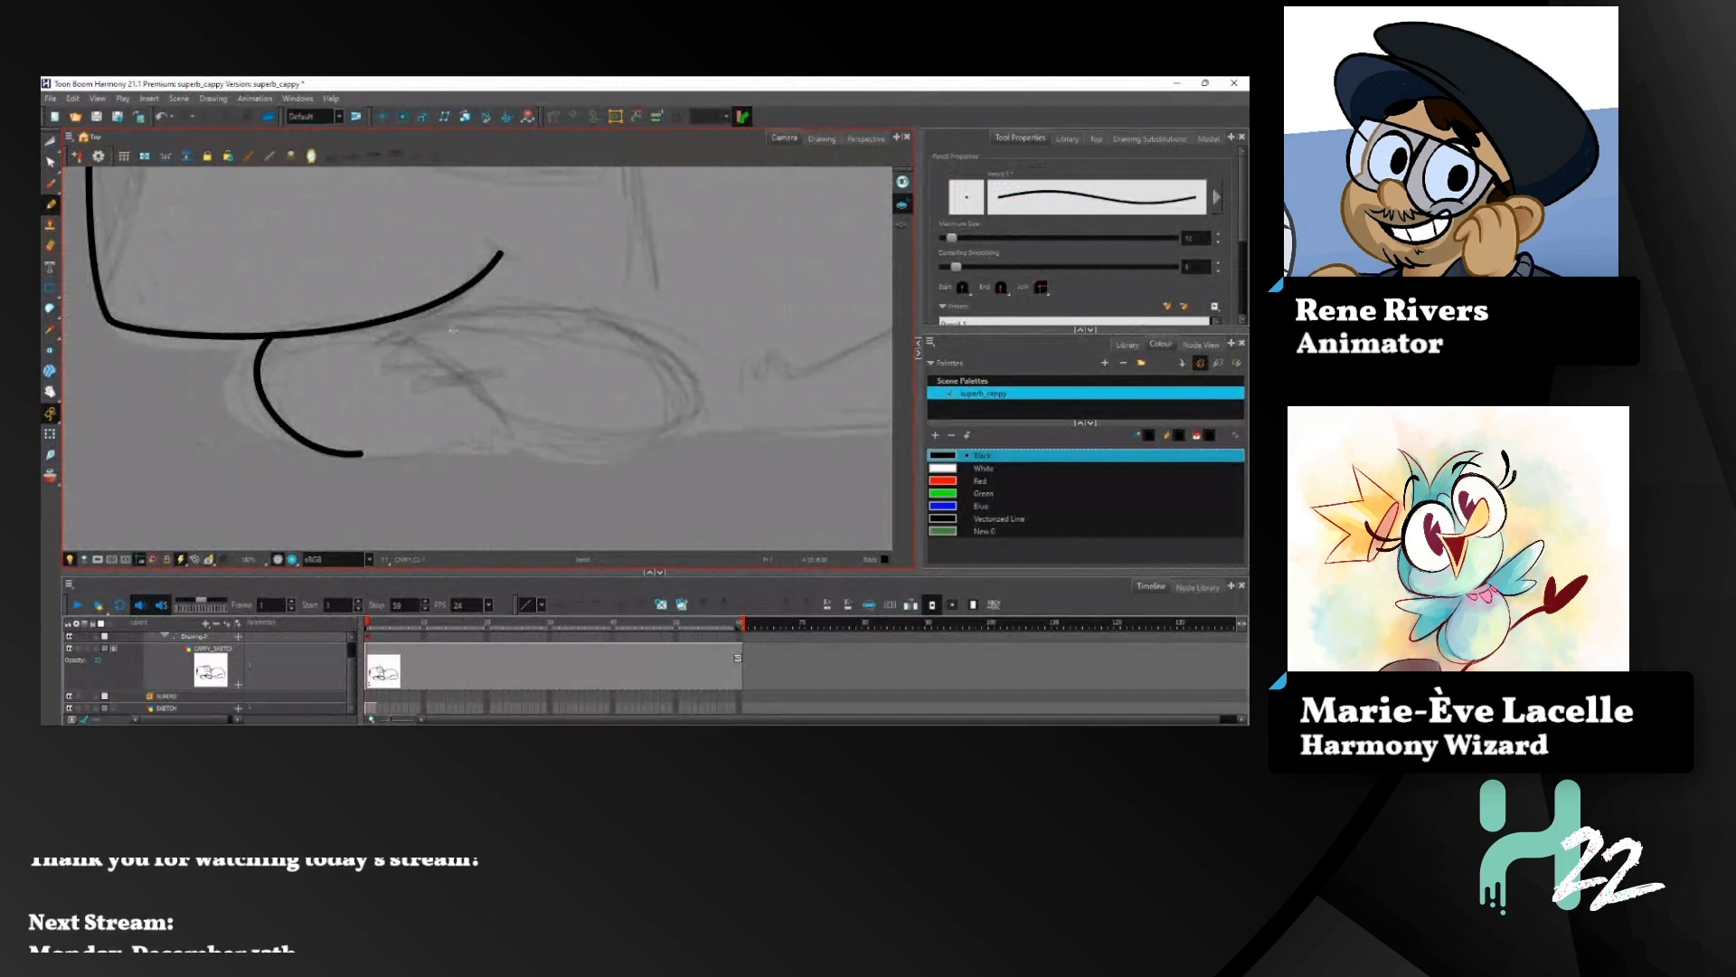
pyautogui.hotkey('ctrl', 'z')
pyautogui.moveTo(453, 329); pyautogui.dragTo(300, 391)
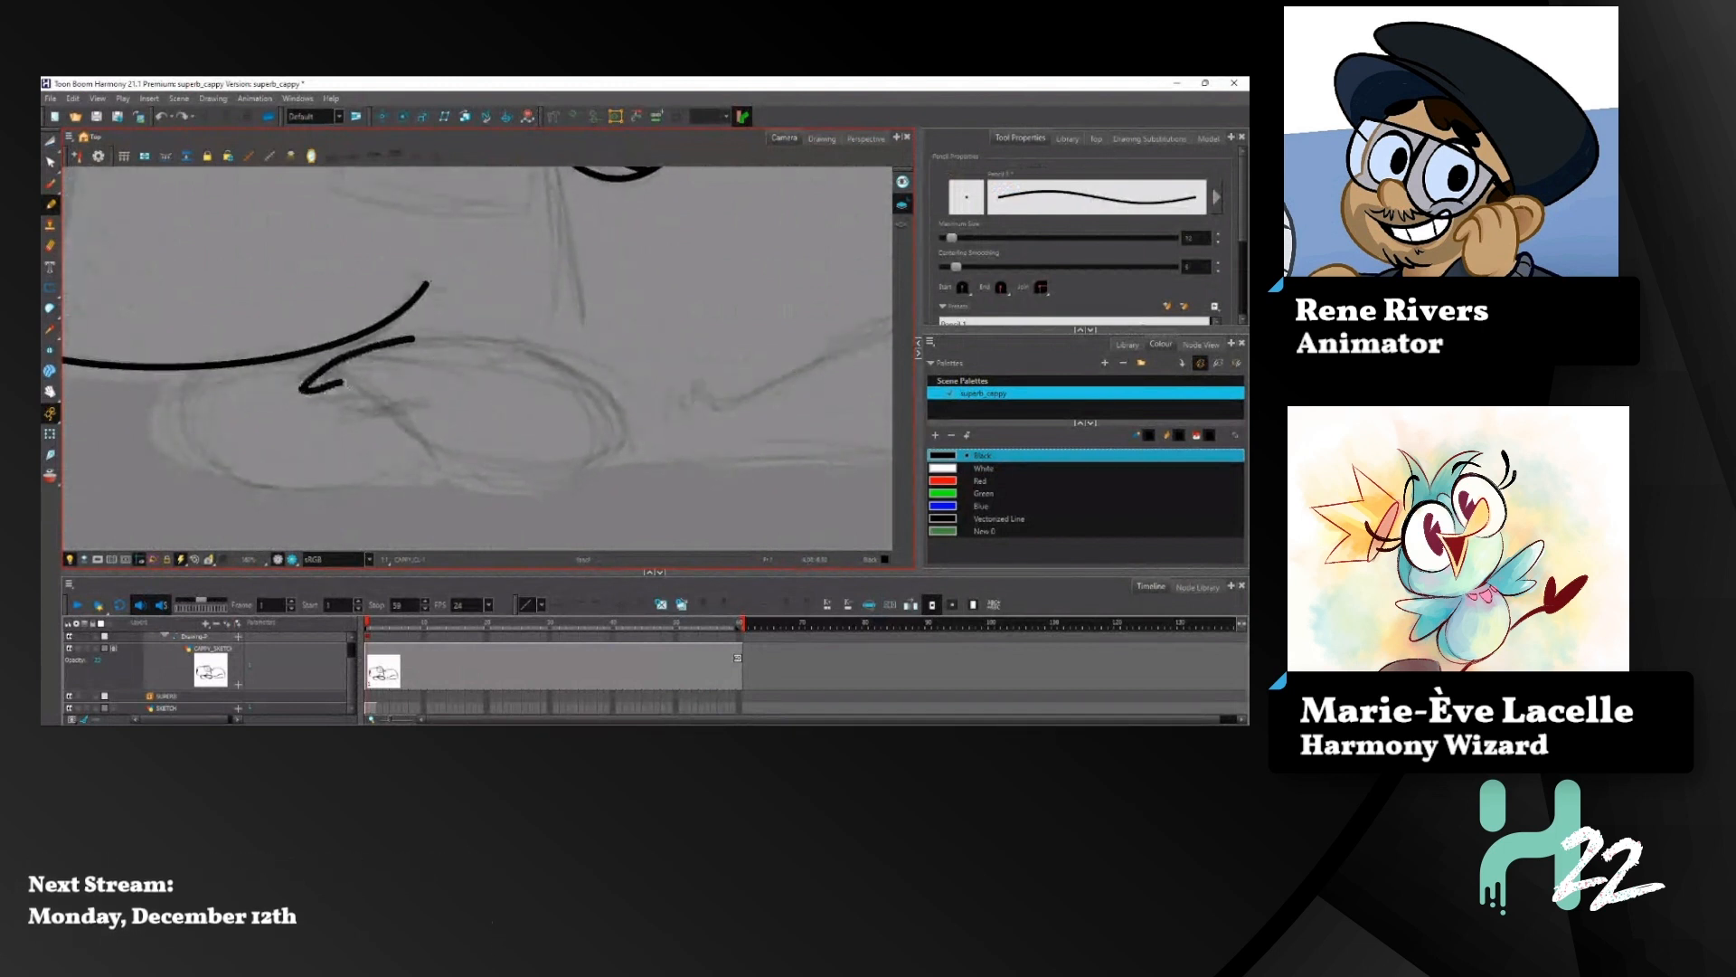
pyautogui.hotkey('ctrl', 'z')
pyautogui.moveTo(441, 337); pyautogui.dragTo(298, 389)
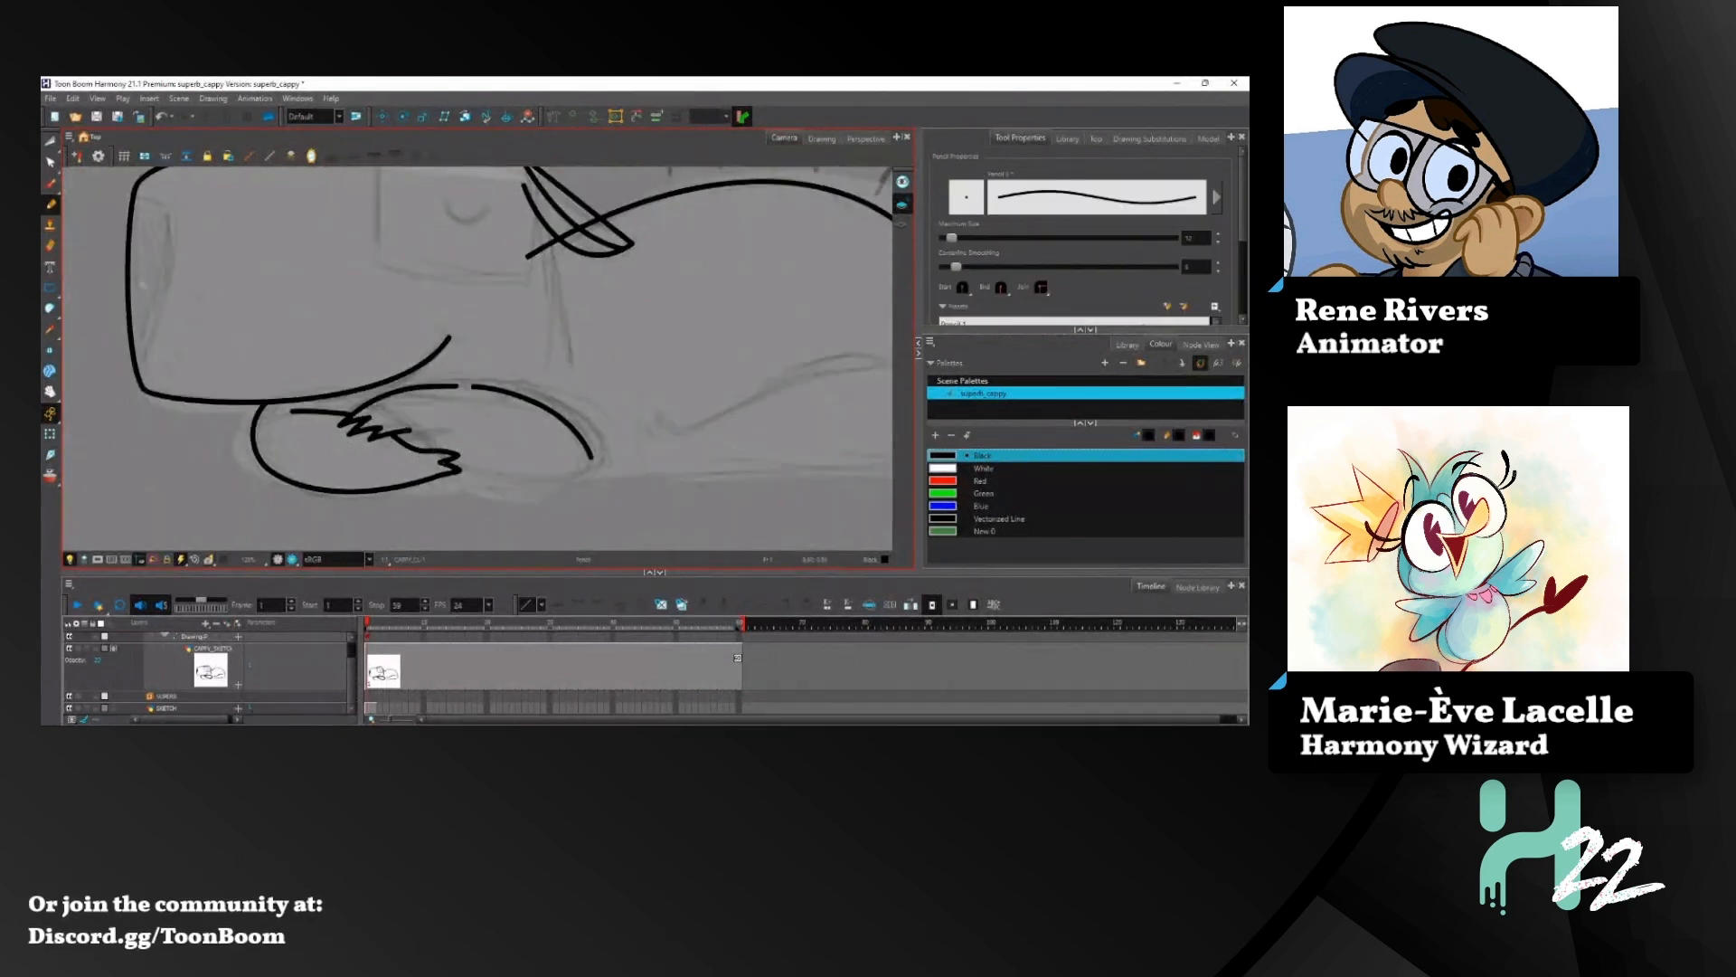
# Step: Straighten the wavy part of the front paw's outline between the fur zigzag and the toes with the Contour Editor
pyautogui.click(51, 161)
pyautogui.scroll(5, 412, 437)
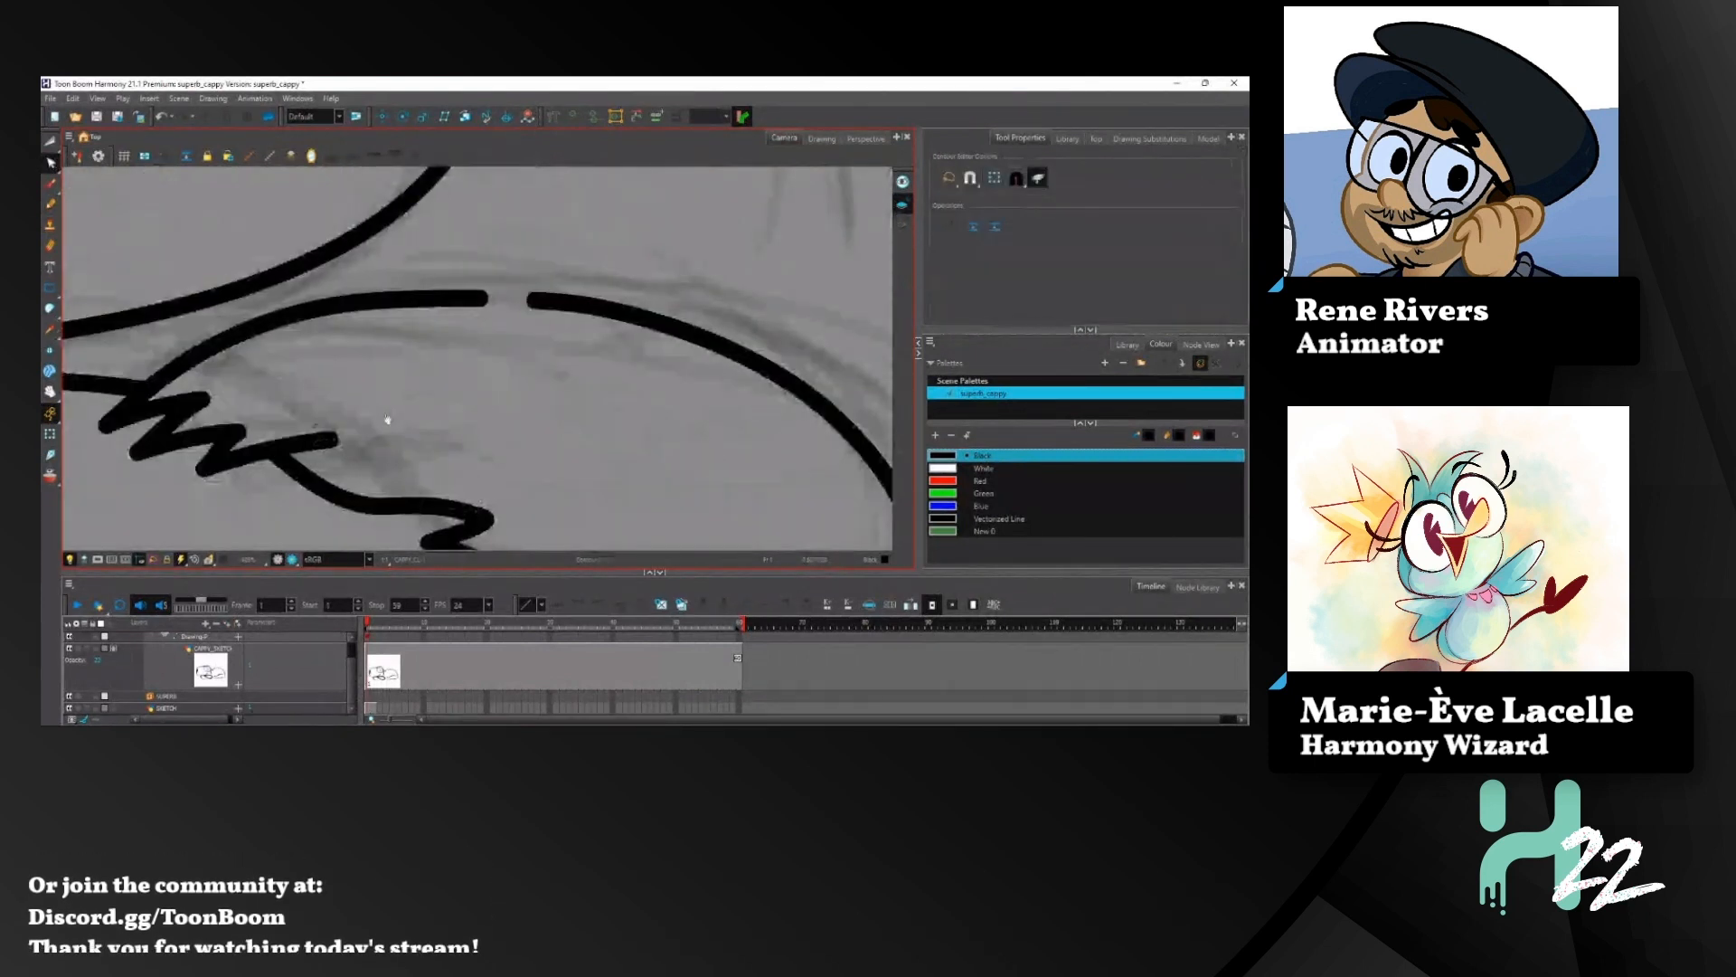
pyautogui.click(412, 436)
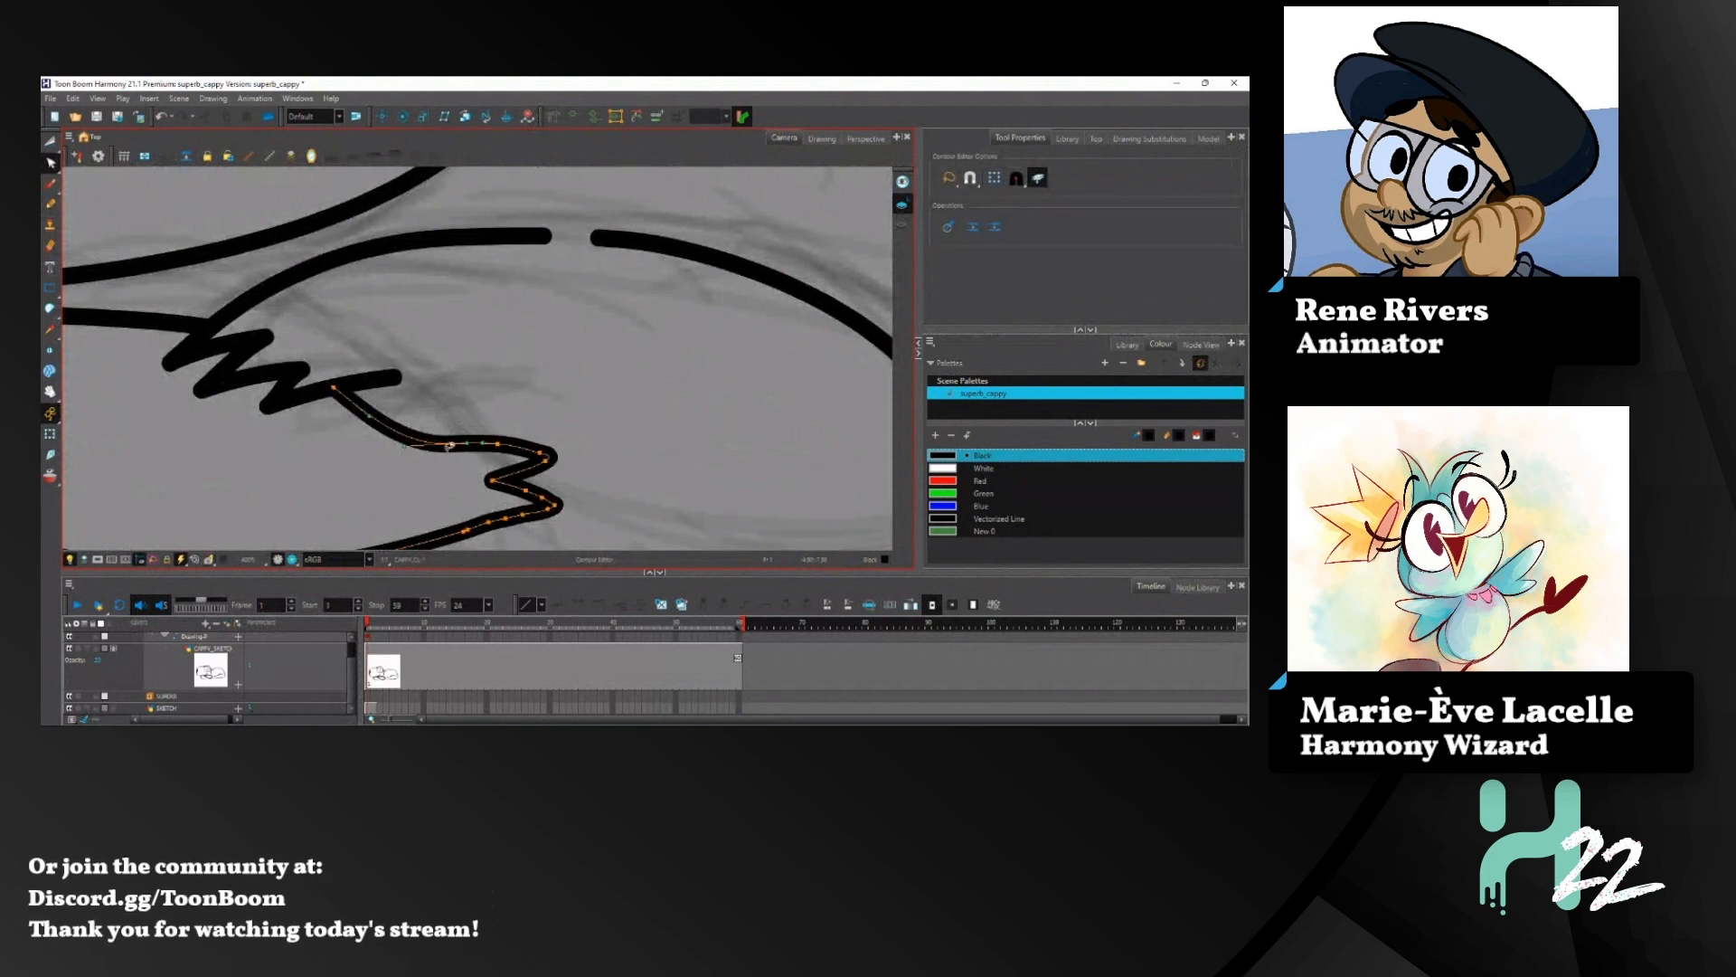
pyautogui.moveTo(444, 449)
pyautogui.mouseDown()
pyautogui.moveTo(399, 424)
pyautogui.moveTo(451, 420)
pyautogui.mouseUp()
pyautogui.keyDown('alt'); pyautogui.keyDown('shift'); pyautogui.click(409, 421); pyautogui.keyUp('shift'); pyautogui.keyUp('alt')
pyautogui.keyDown('alt'); pyautogui.keyDown('shift'); pyautogui.click(449, 431); pyautogui.keyUp('shift'); pyautogui.keyUp('alt')
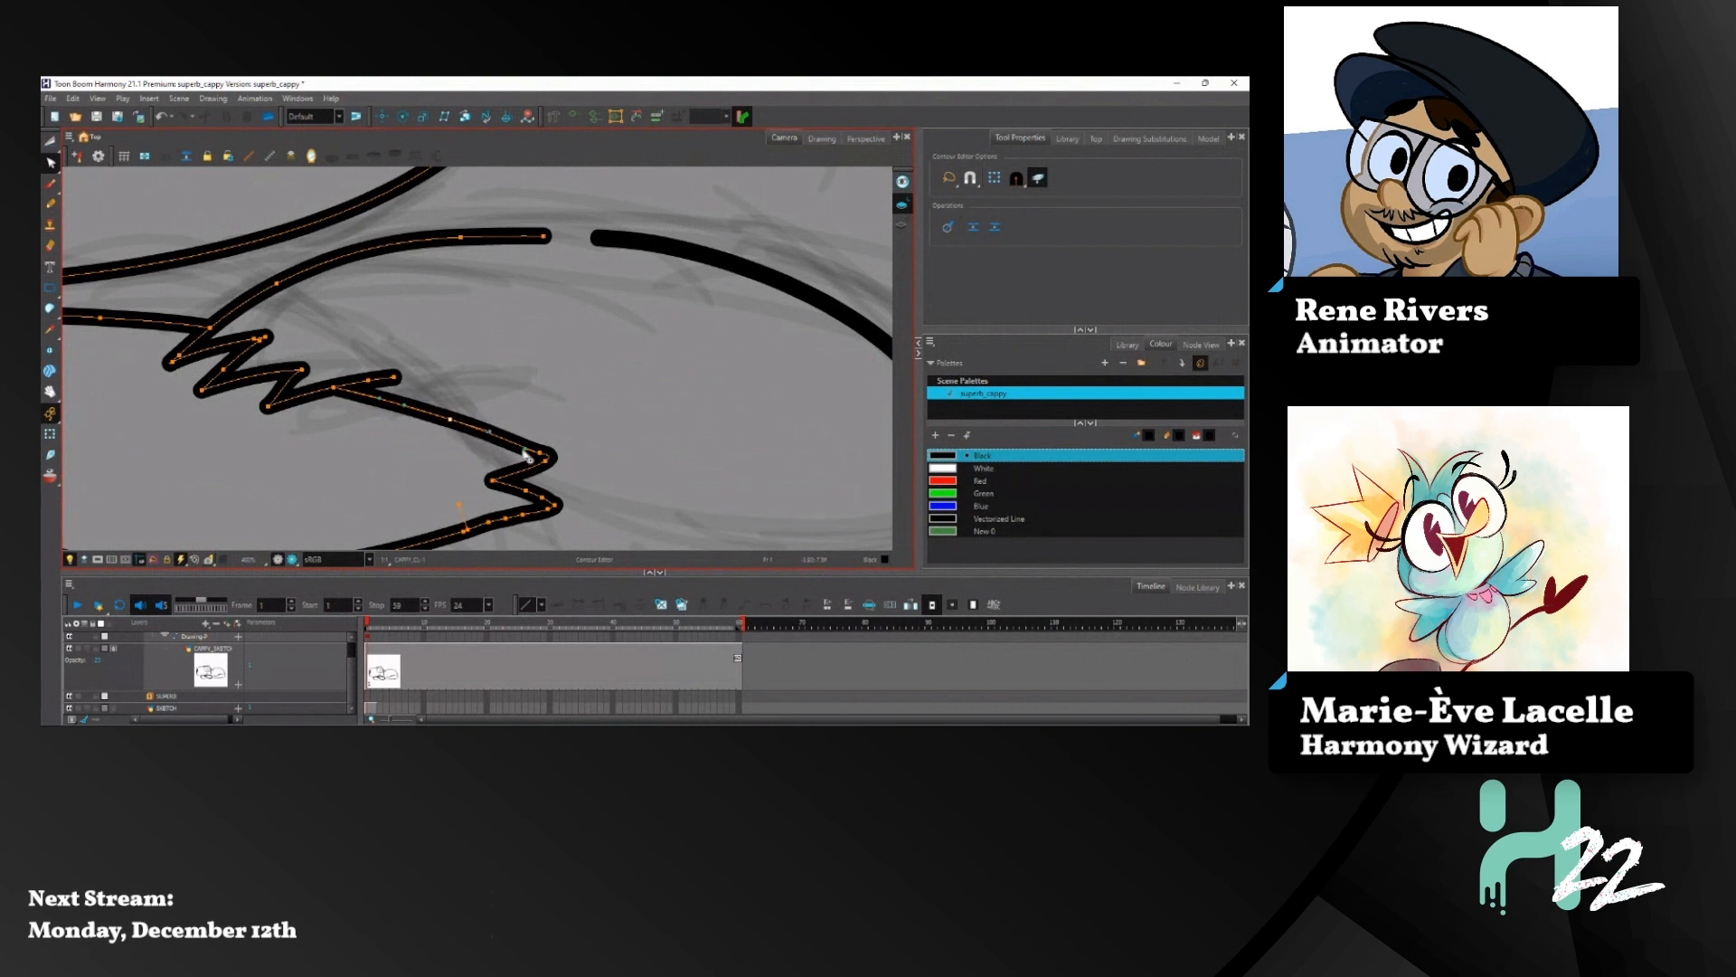
pyautogui.scroll(-6, 524, 425)
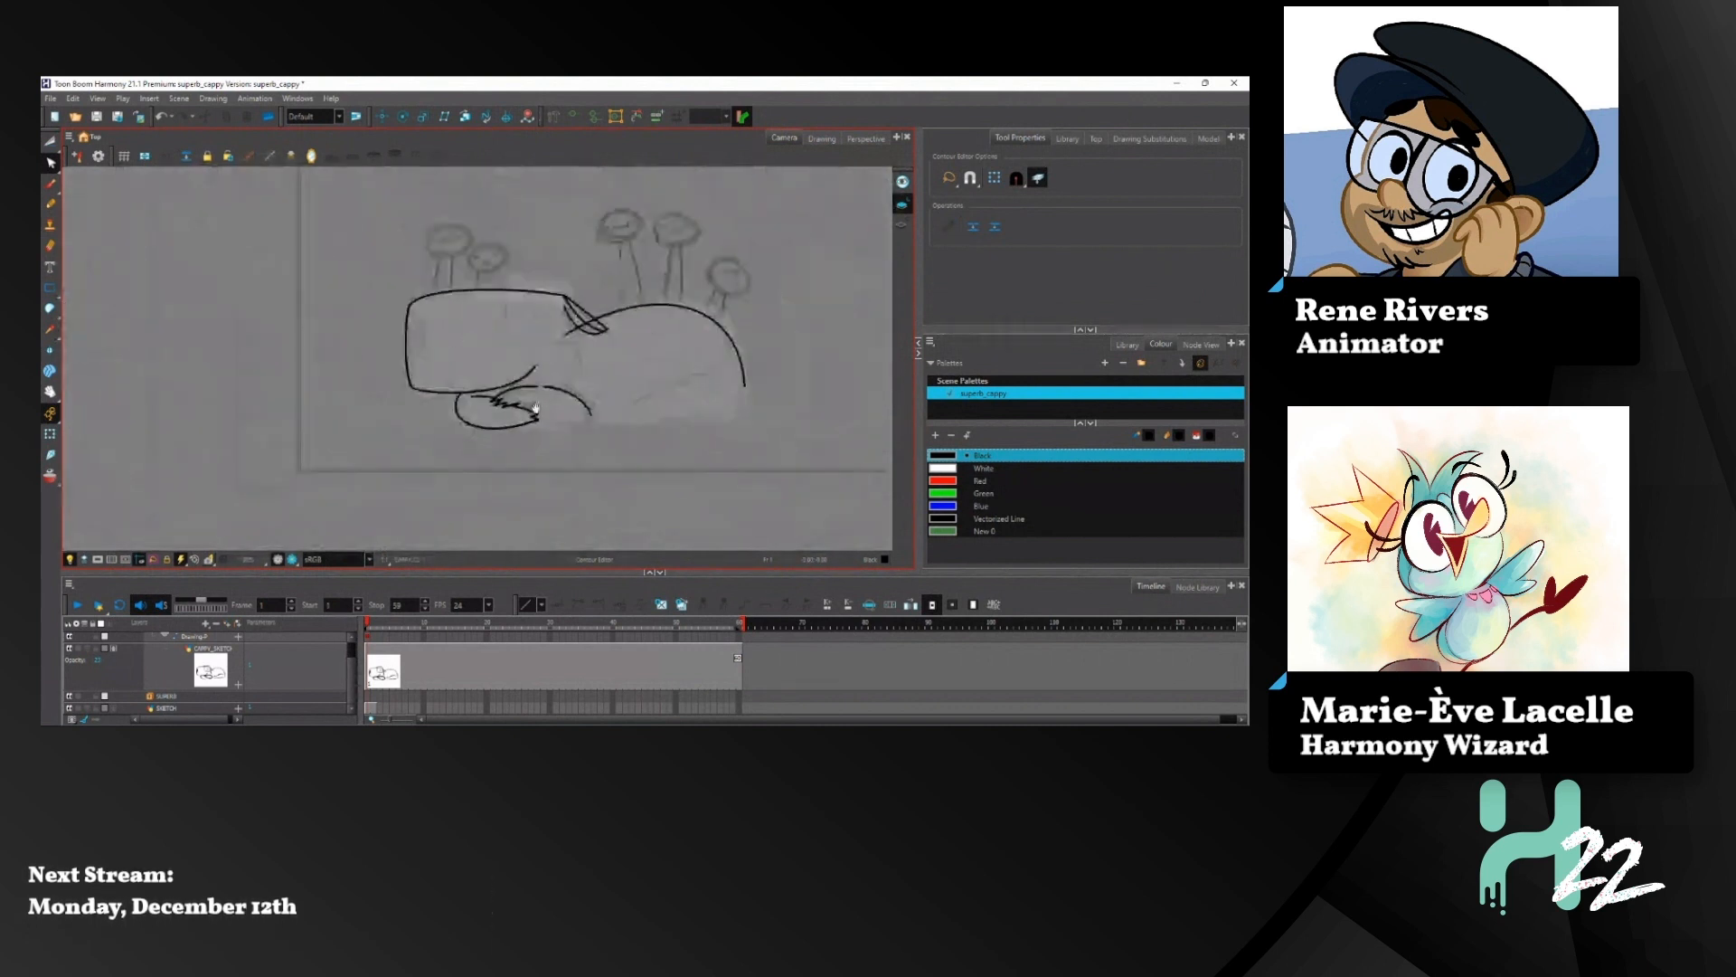
# Step: Extend the body outline with the Pencil from the back around the rump and along a flat belly line into the front paw
pyautogui.moveTo(496, 307)
pyautogui.mouseDown()
pyautogui.moveTo(399, 403)
pyautogui.moveTo(363, 381)
pyautogui.moveTo(277, 405)
pyautogui.mouseUp()
pyautogui.click(50, 204)
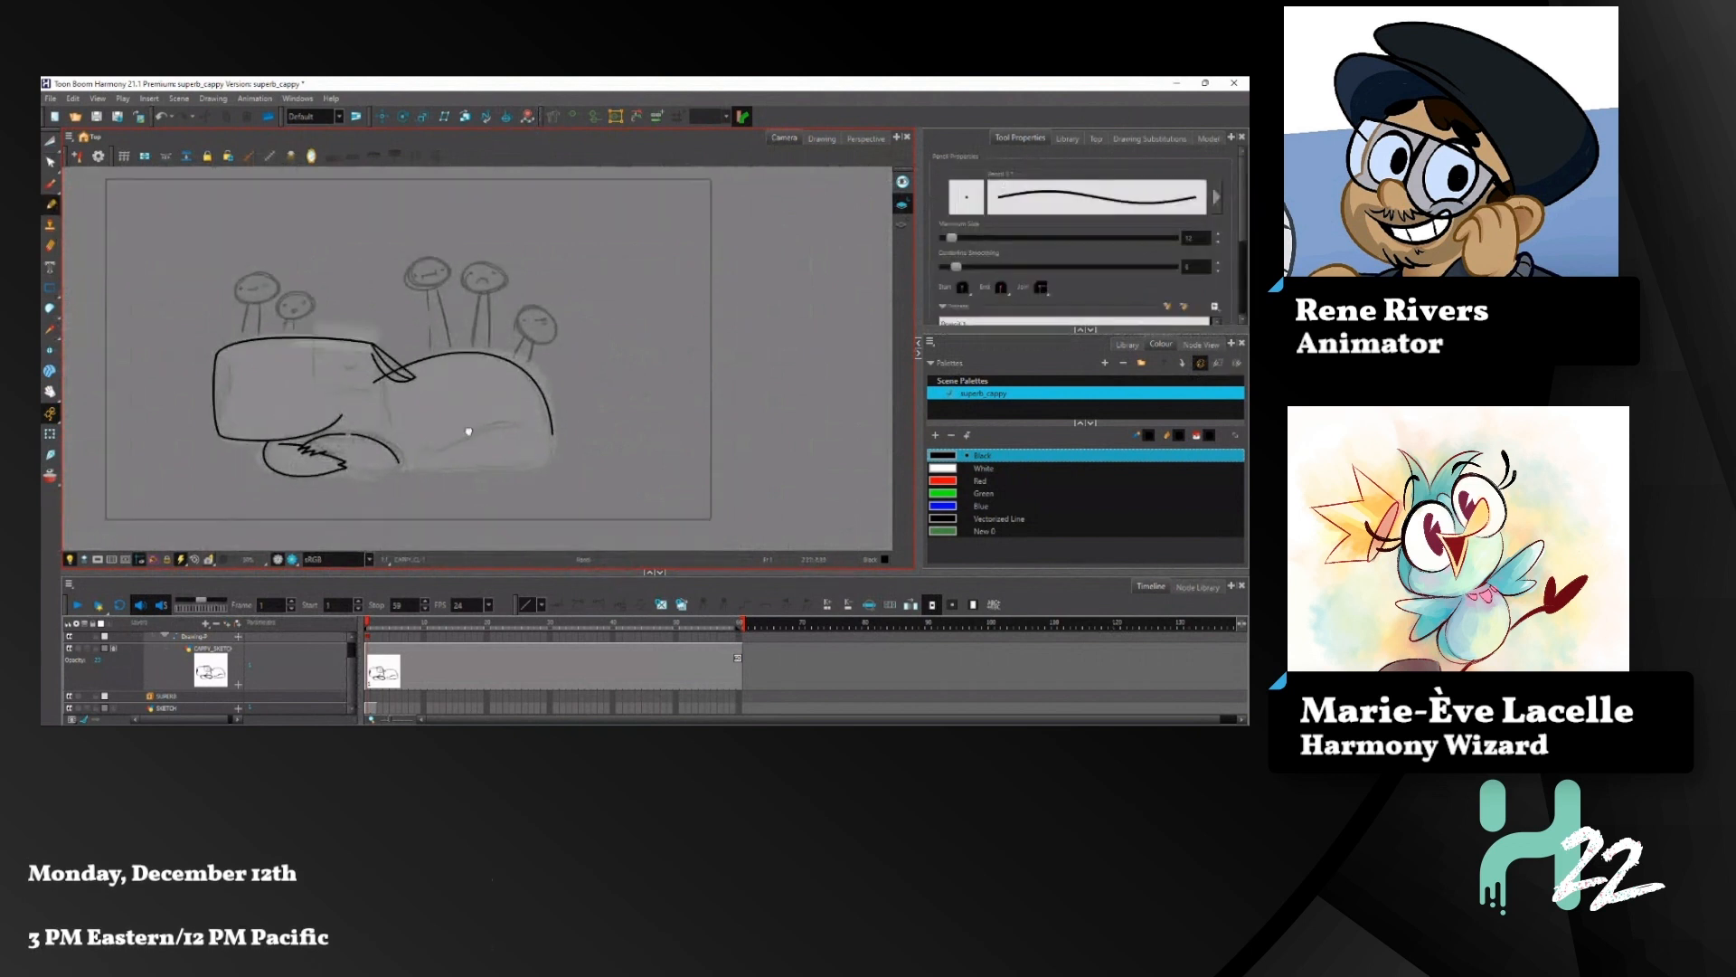
pyautogui.scroll(-4, 472, 394)
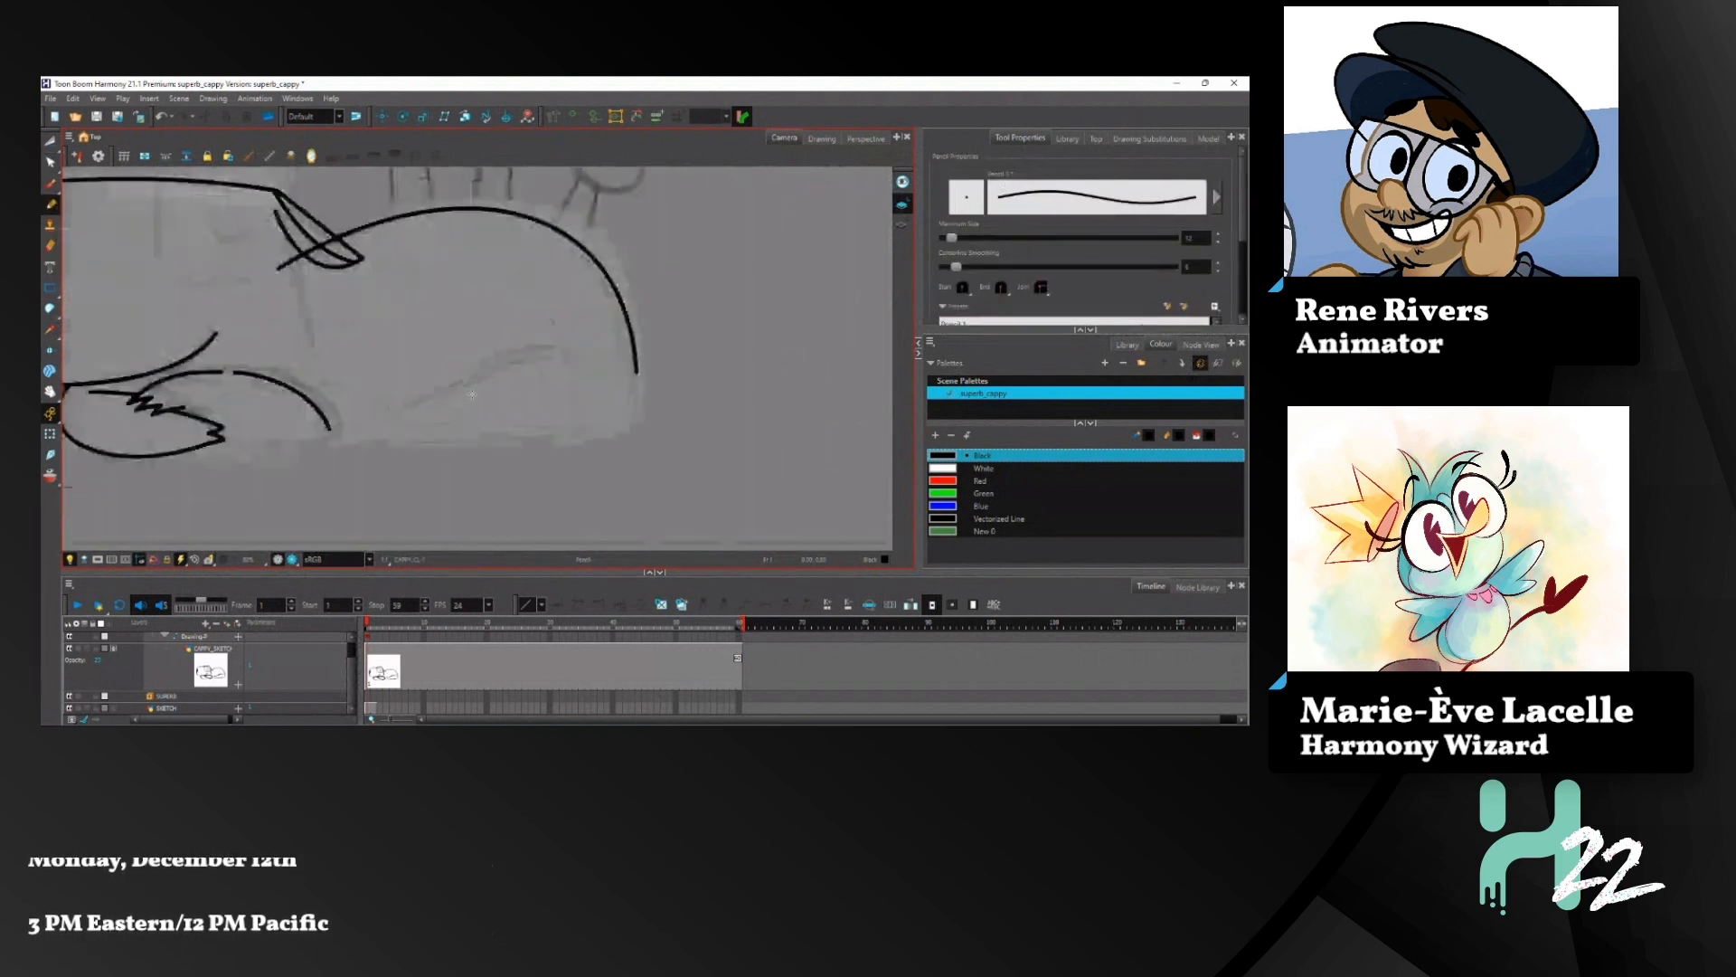
pyautogui.press('2')
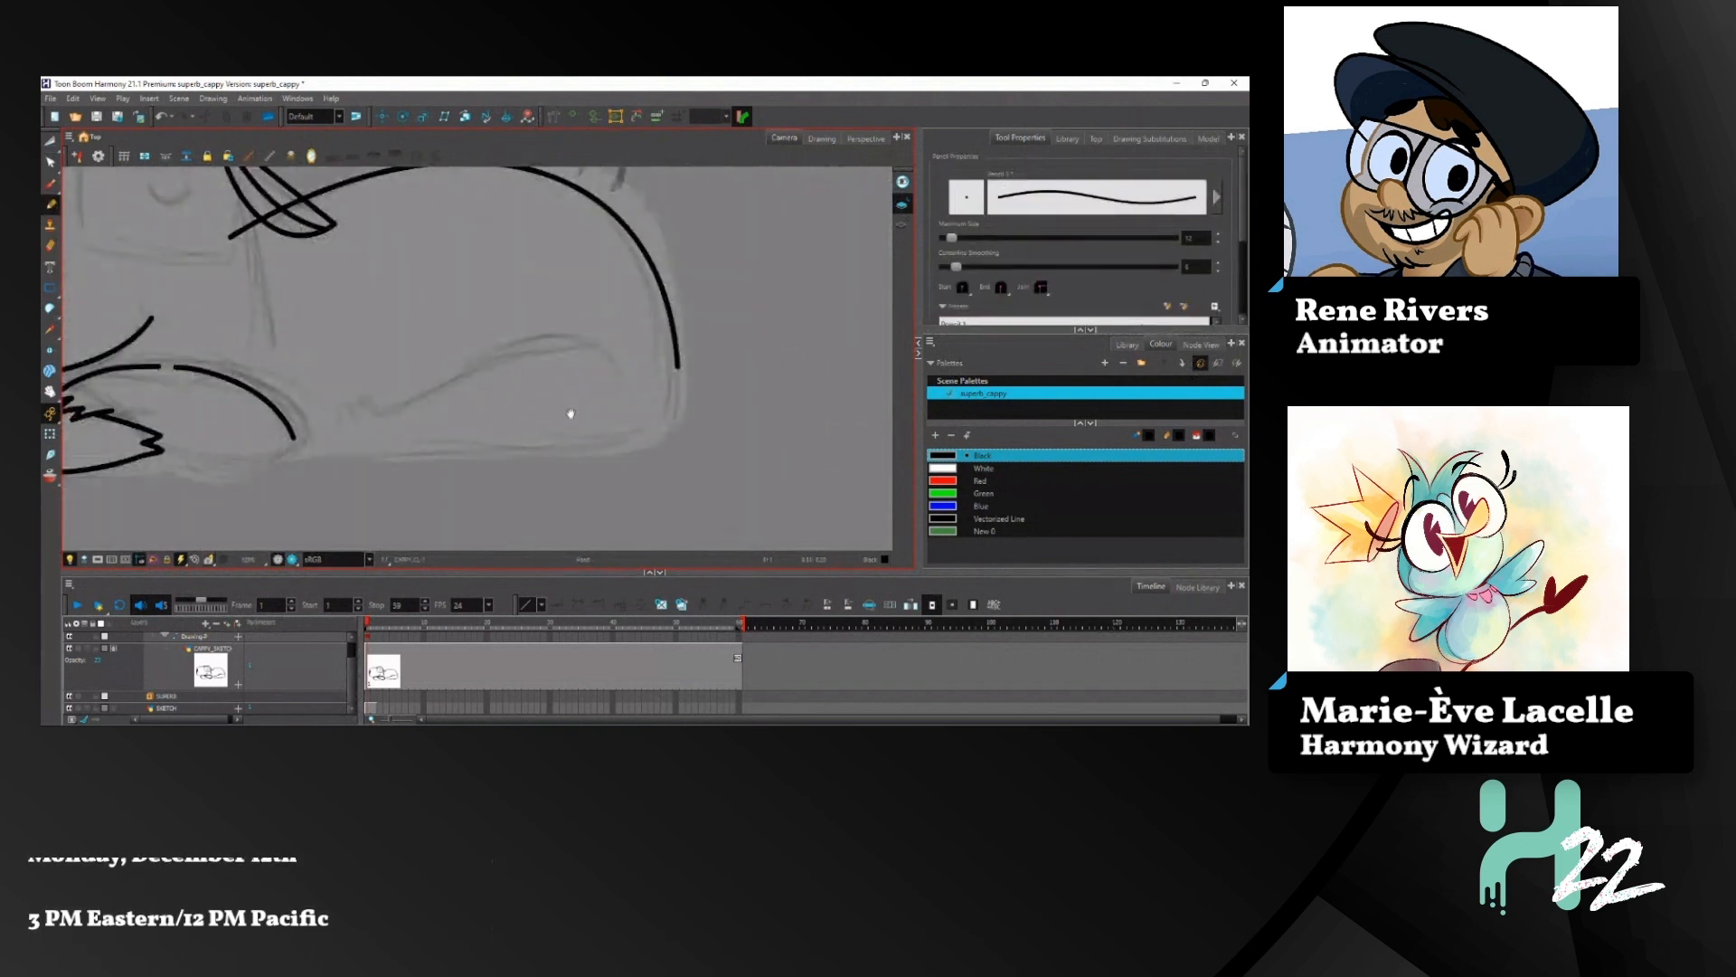
pyautogui.moveTo(604, 414); pyautogui.dragTo(690, 418)
pyautogui.moveTo(762, 365); pyautogui.dragTo(662, 456)
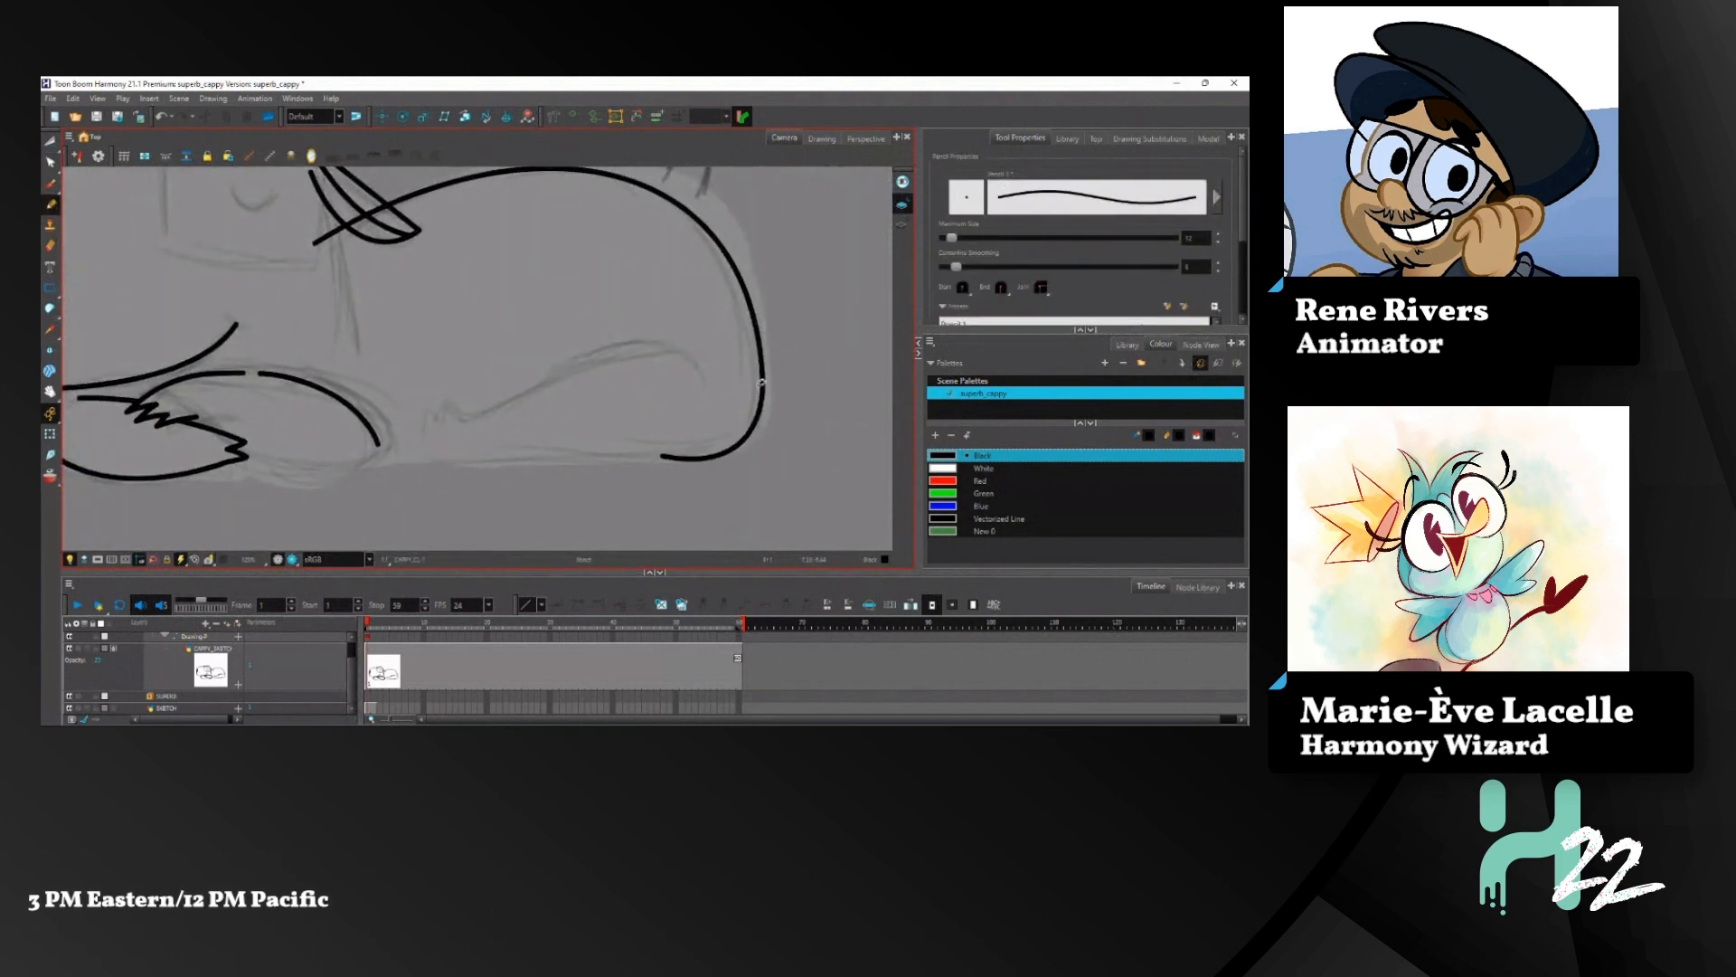
pyautogui.hotkey('ctrl', 'z')
pyautogui.moveTo(762, 369); pyautogui.dragTo(683, 476)
pyautogui.hotkey('ctrl', 'z')
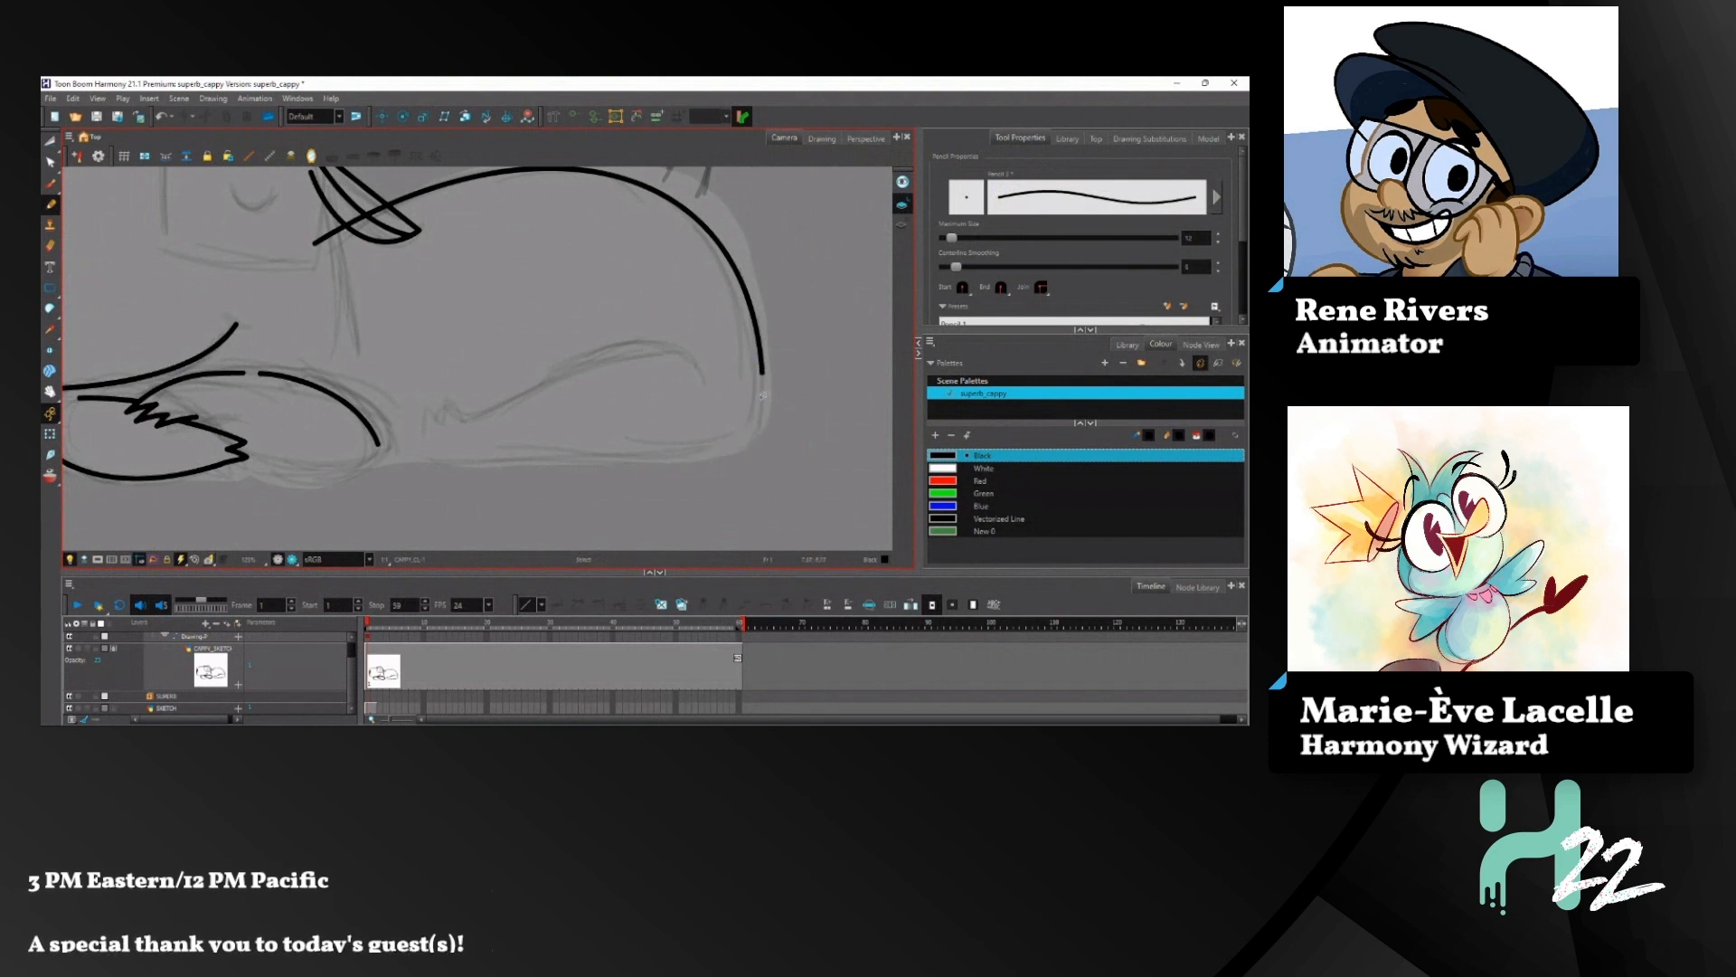
pyautogui.moveTo(762, 370); pyautogui.dragTo(700, 465)
pyautogui.moveTo(504, 419)
pyautogui.mouseDown()
pyautogui.moveTo(623, 437)
pyautogui.moveTo(557, 415)
pyautogui.mouseUp()
pyautogui.moveTo(755, 459)
pyautogui.mouseDown()
pyautogui.moveTo(406, 425)
pyautogui.moveTo(229, 456)
pyautogui.mouseUp()
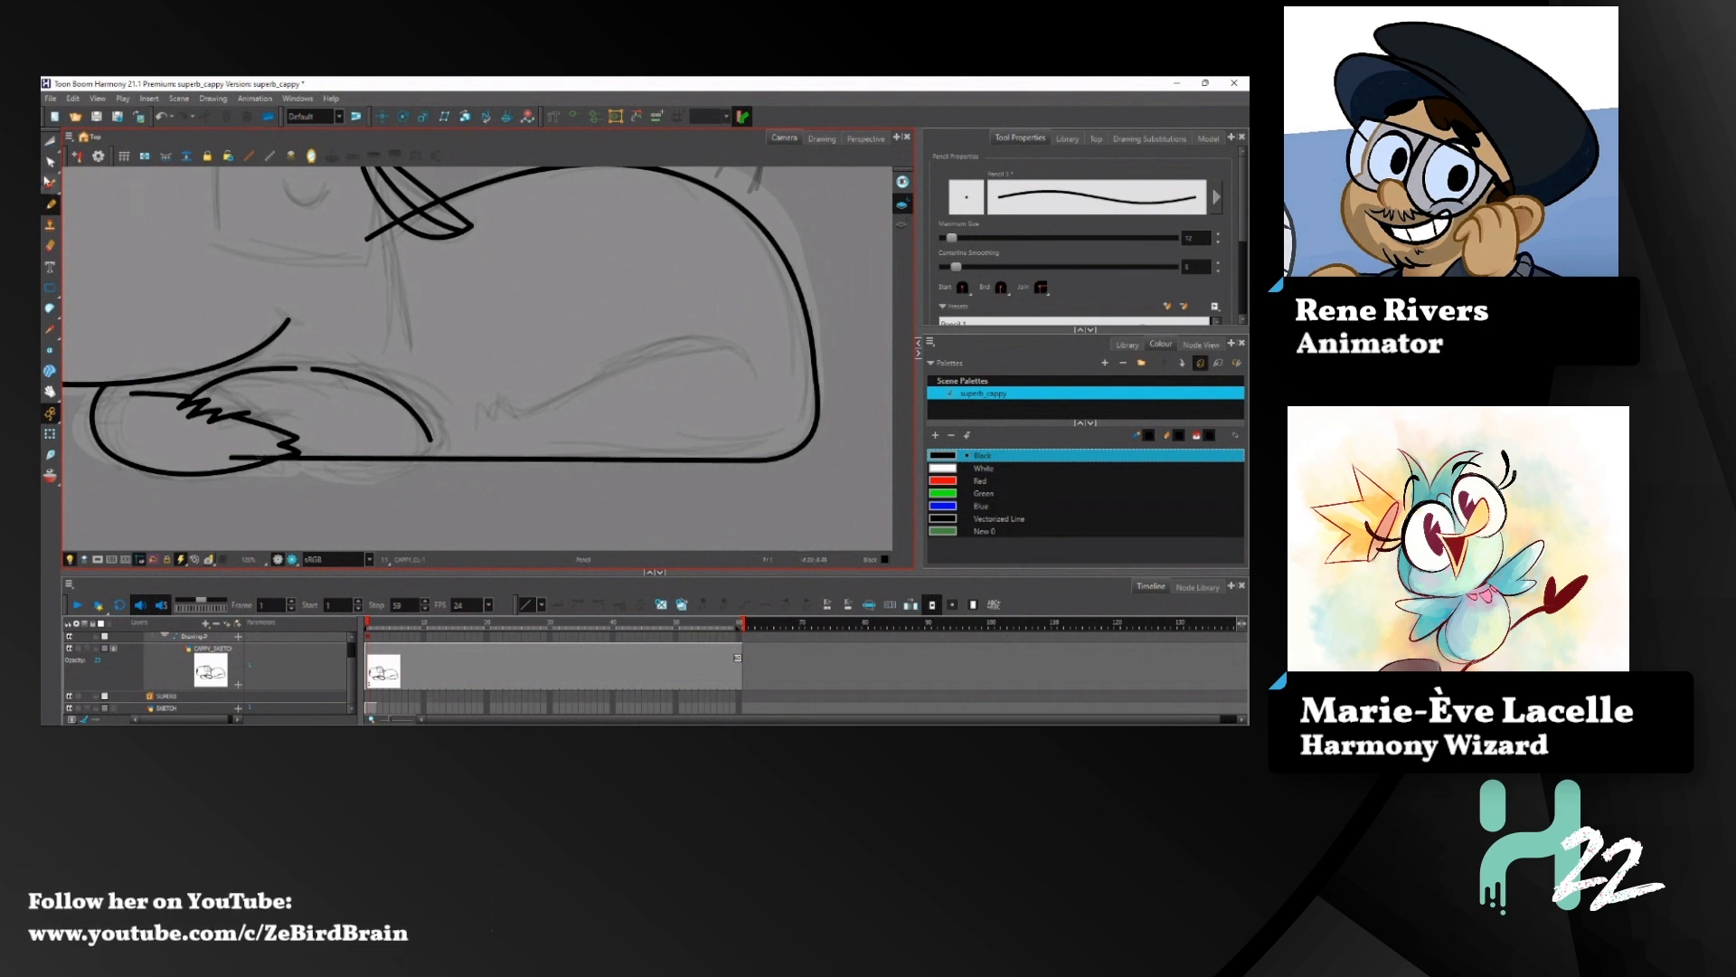
pyautogui.click(50, 142)
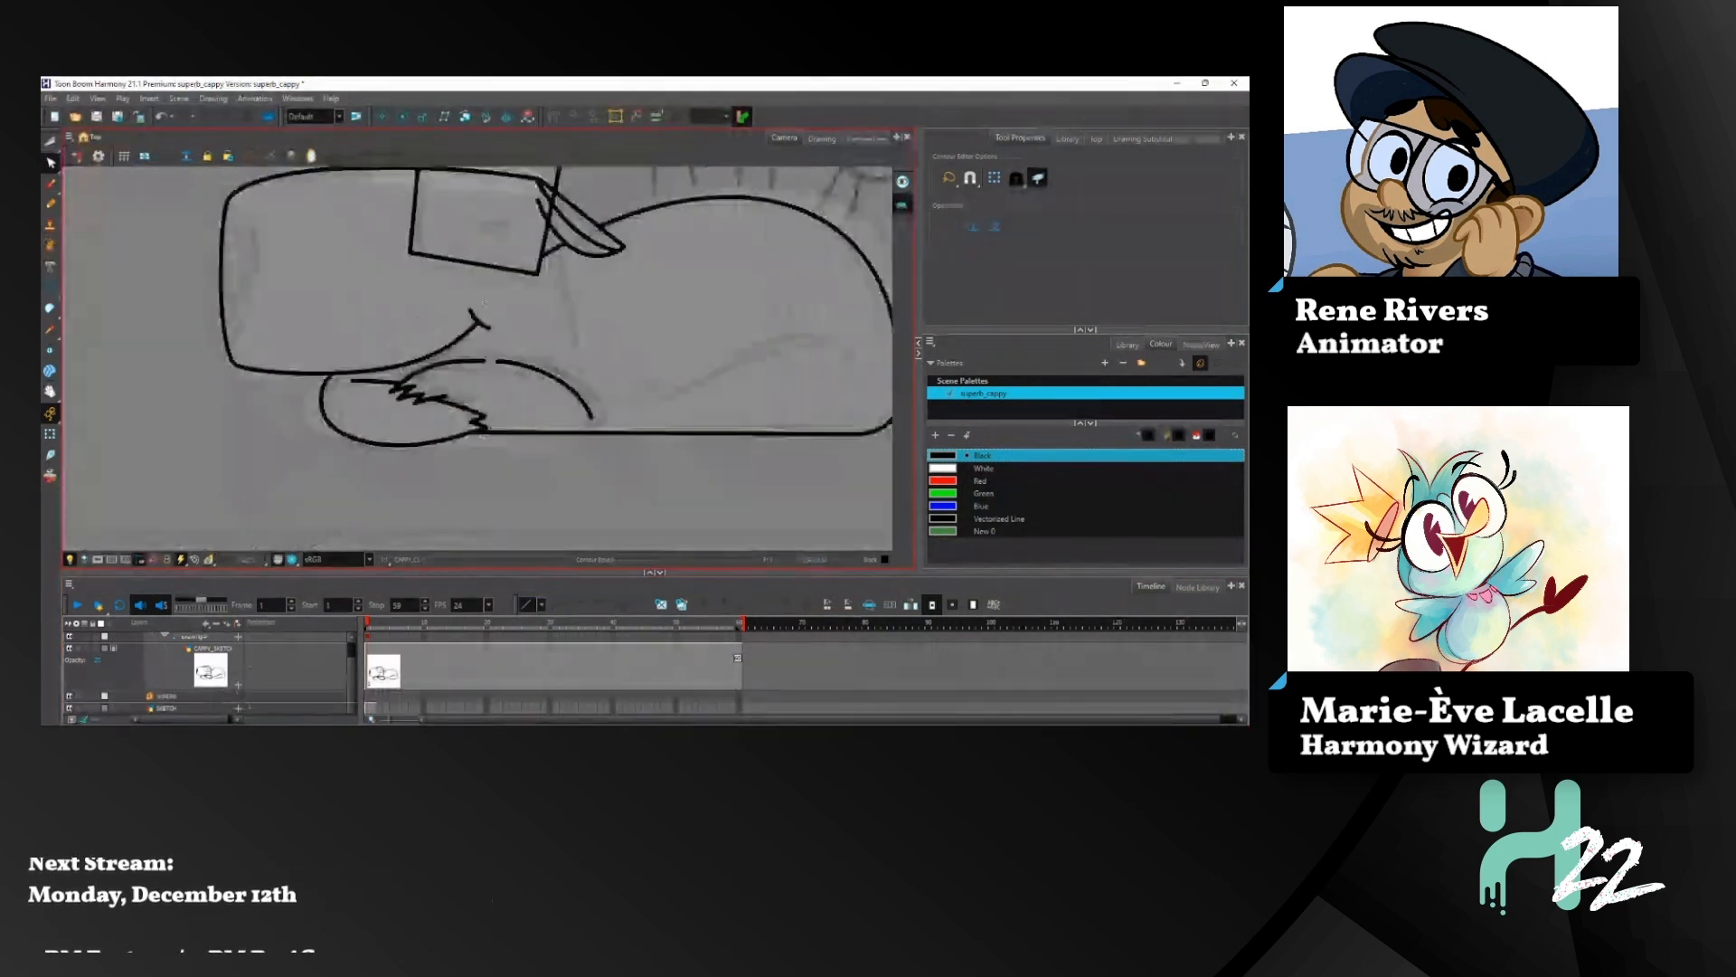
pyautogui.scroll(-2, 483, 303)
pyautogui.moveTo(455, 272); pyautogui.dragTo(430, 328)
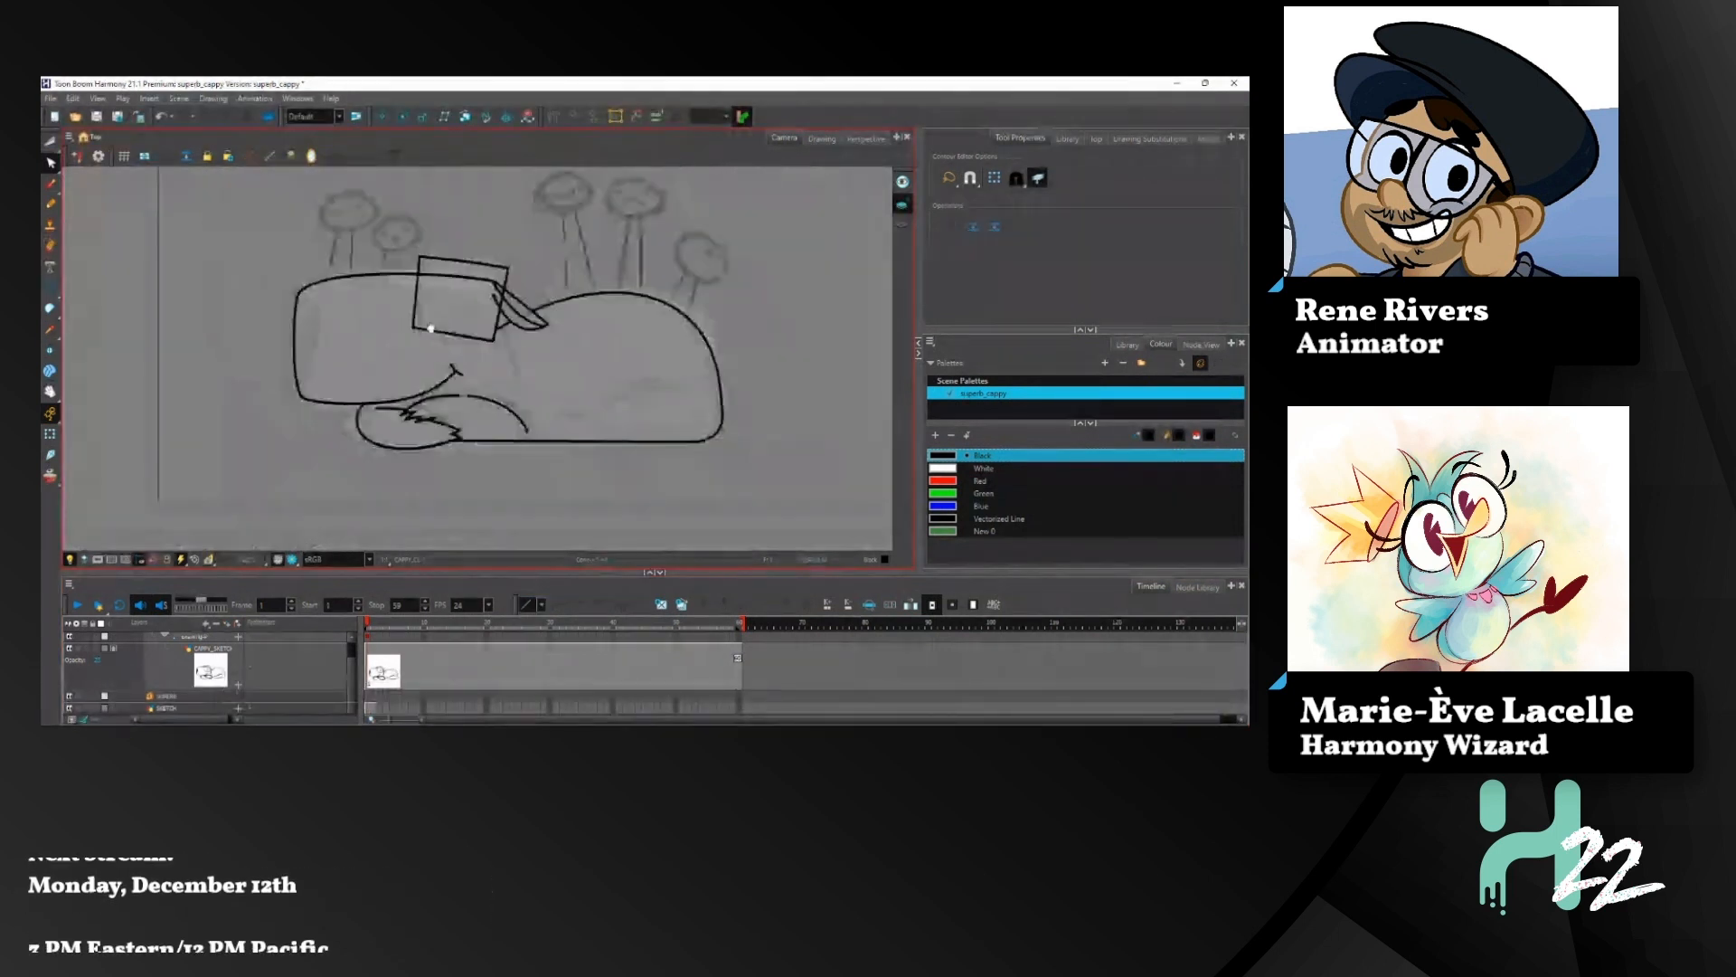
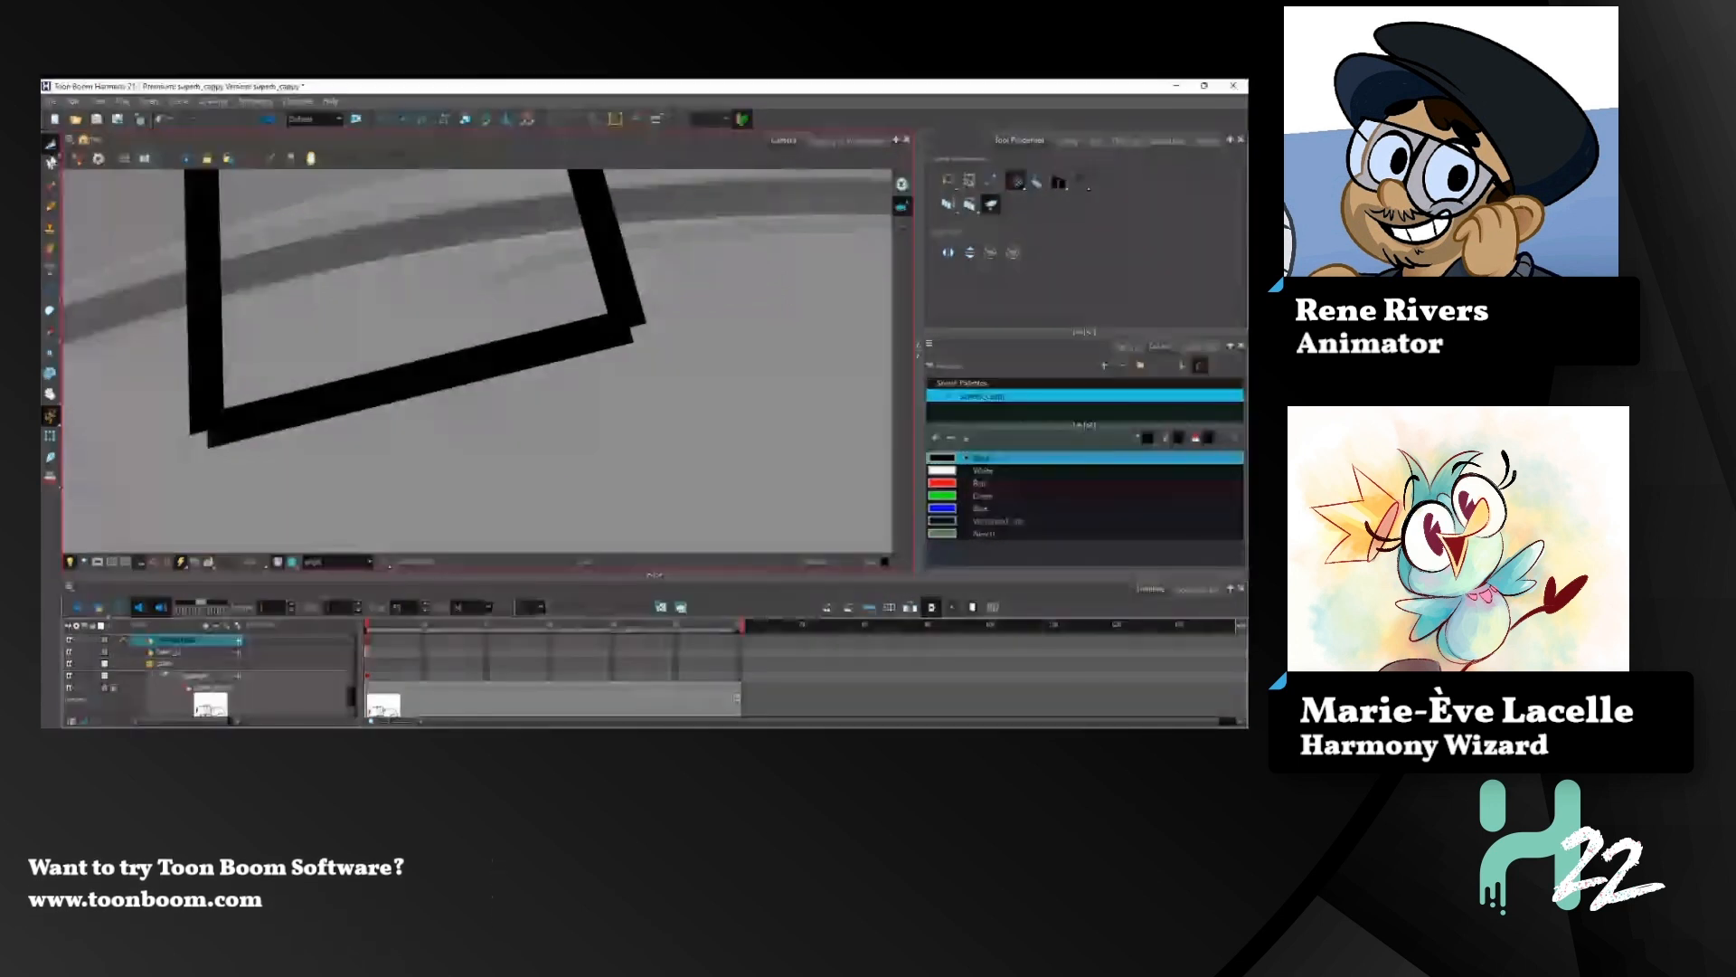
# Step: Set round start and end tips on the body lines that meet at the base of the figure on the capybara's back
pyautogui.hotkey('alt', 'q')
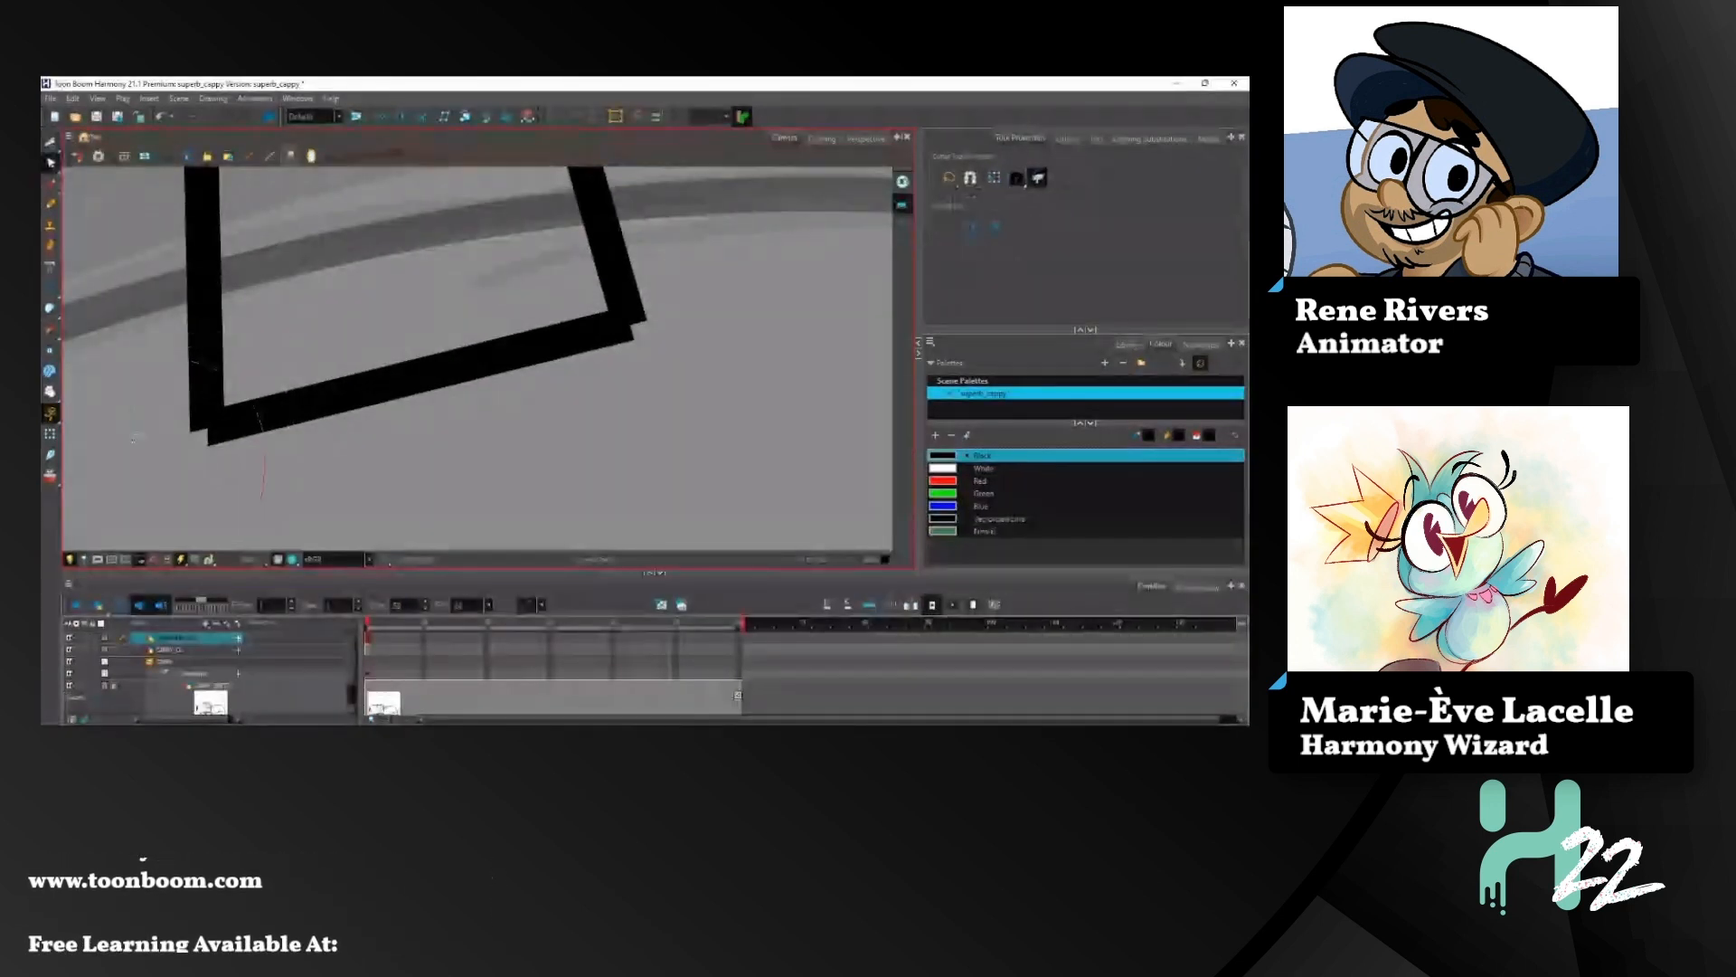
pyautogui.click(1016, 183)
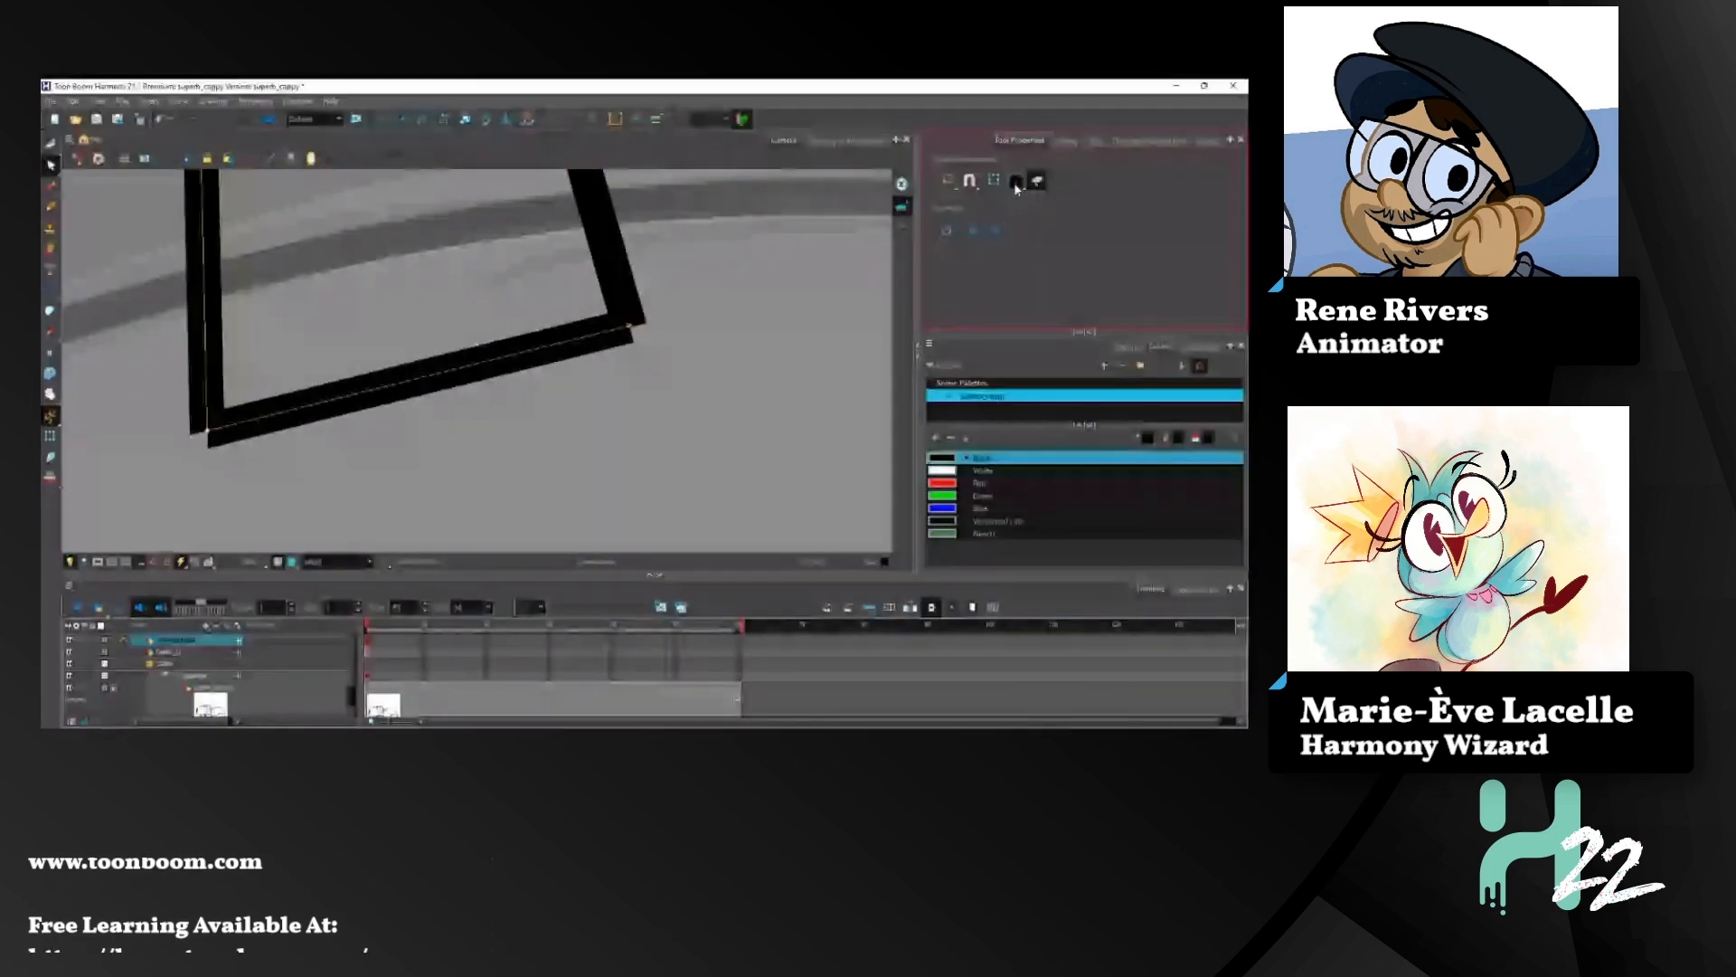
pyautogui.click(50, 142)
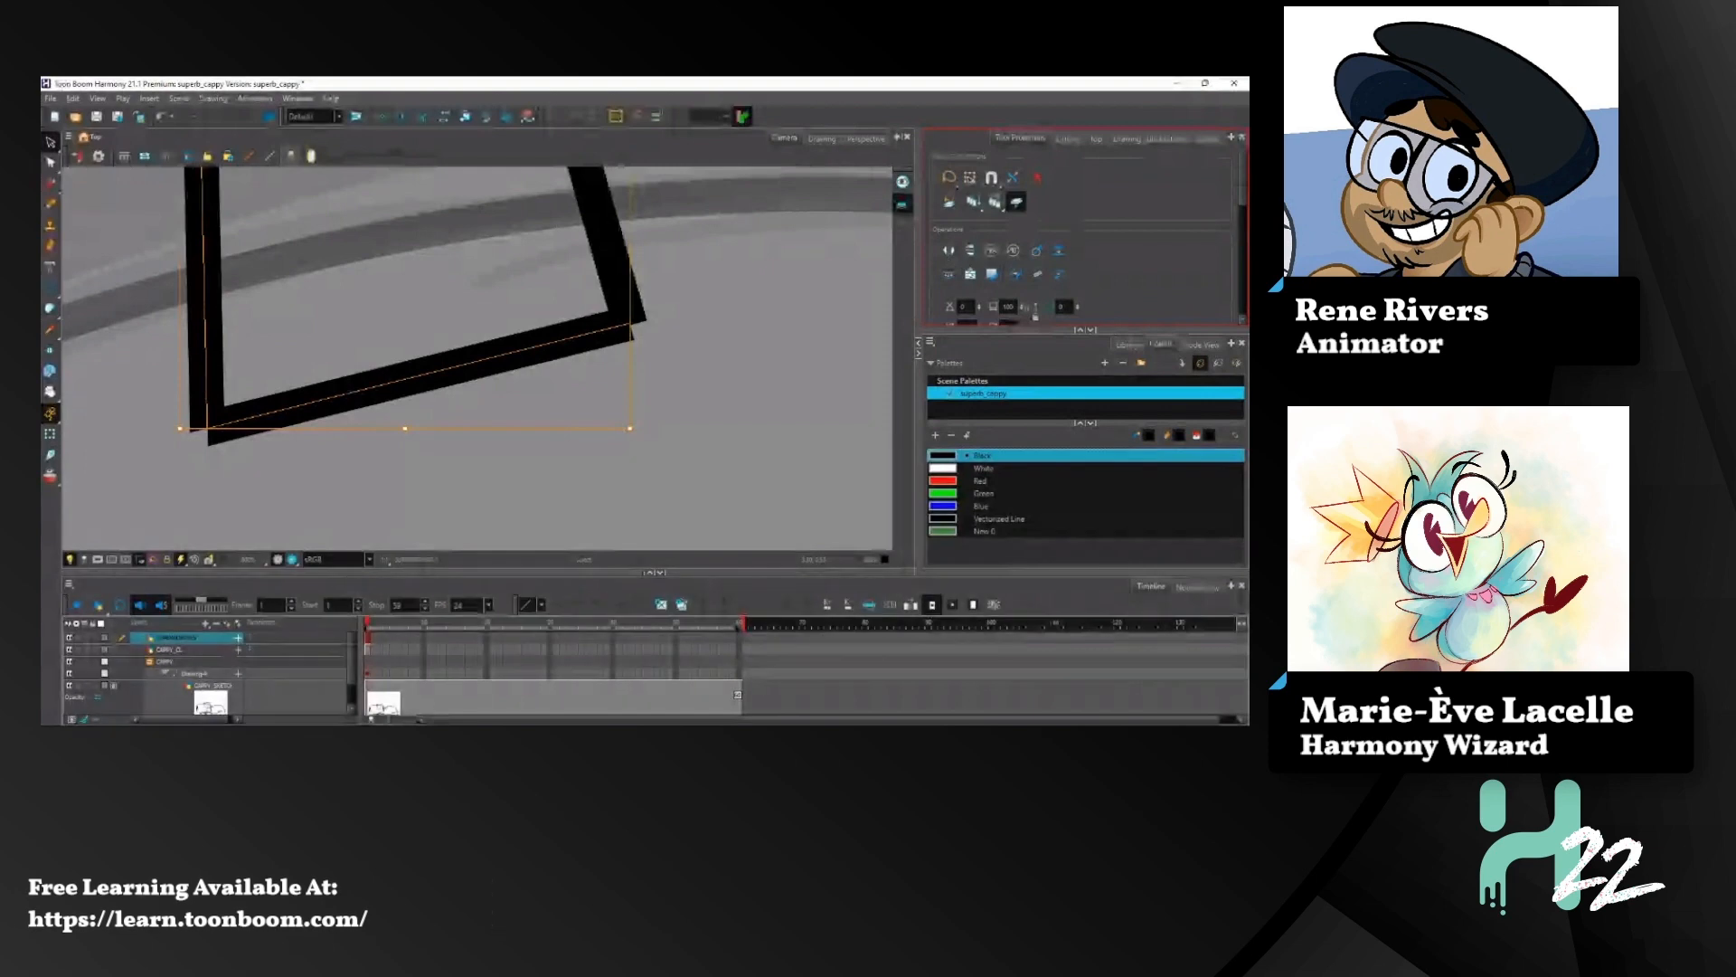
pyautogui.scroll(-5, 963, 244)
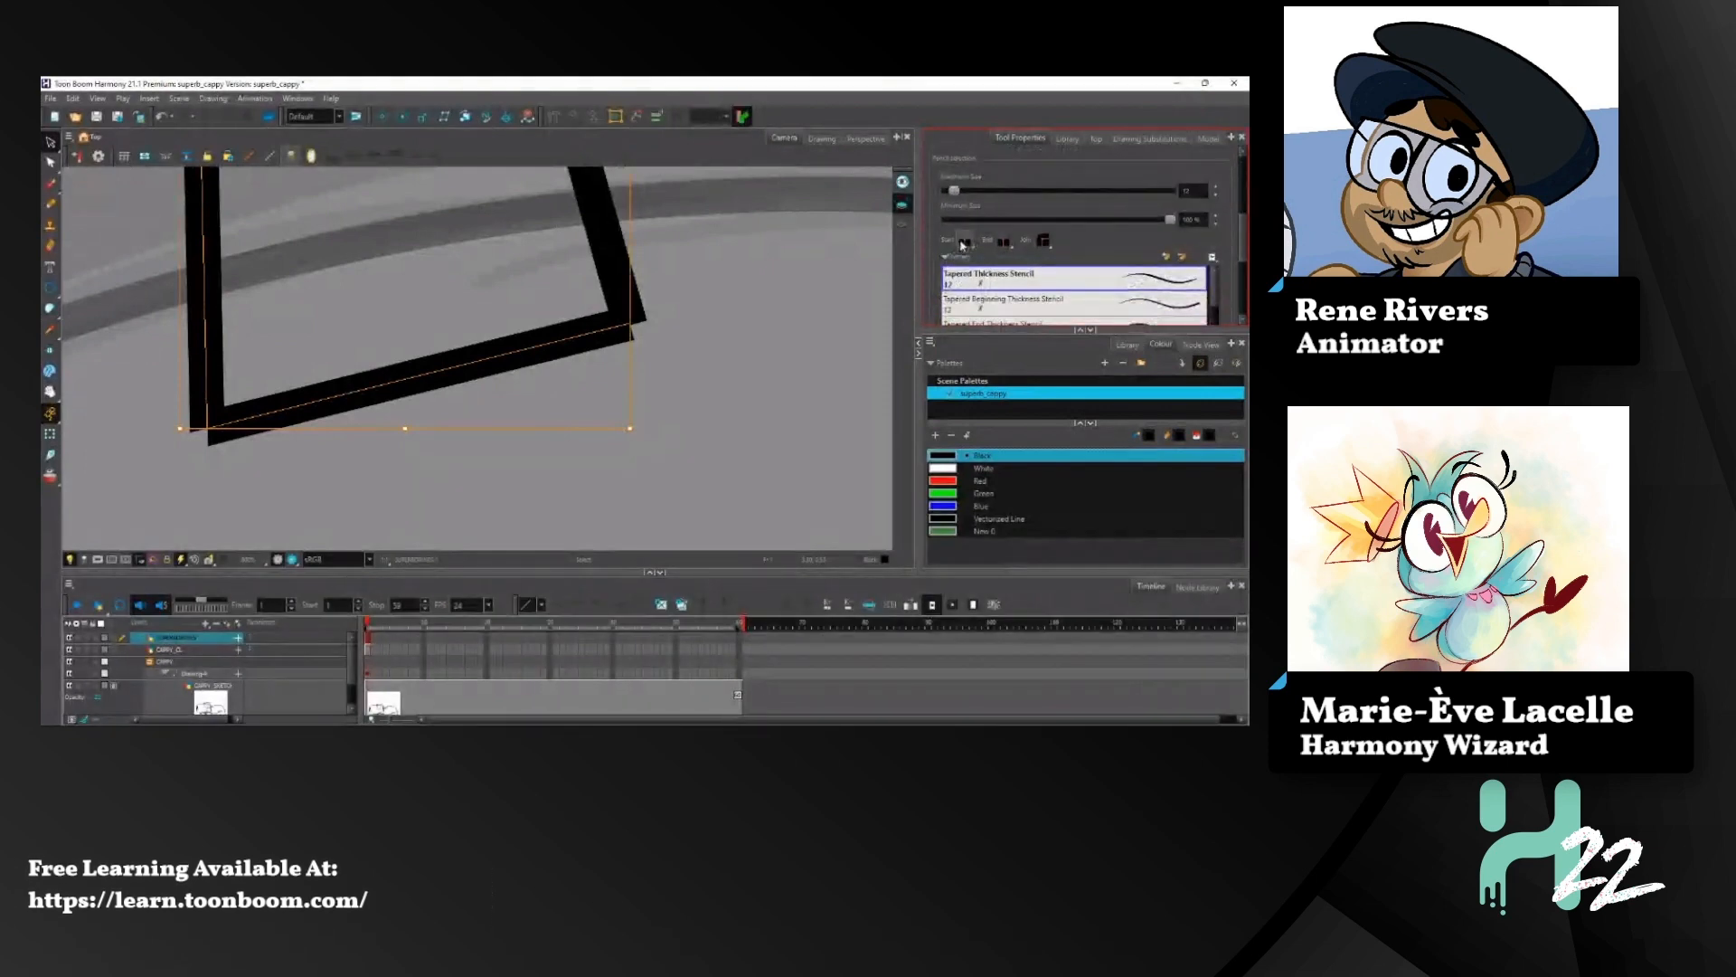
pyautogui.click(964, 242)
pyautogui.click(964, 263)
pyautogui.click(1004, 242)
pyautogui.click(1002, 265)
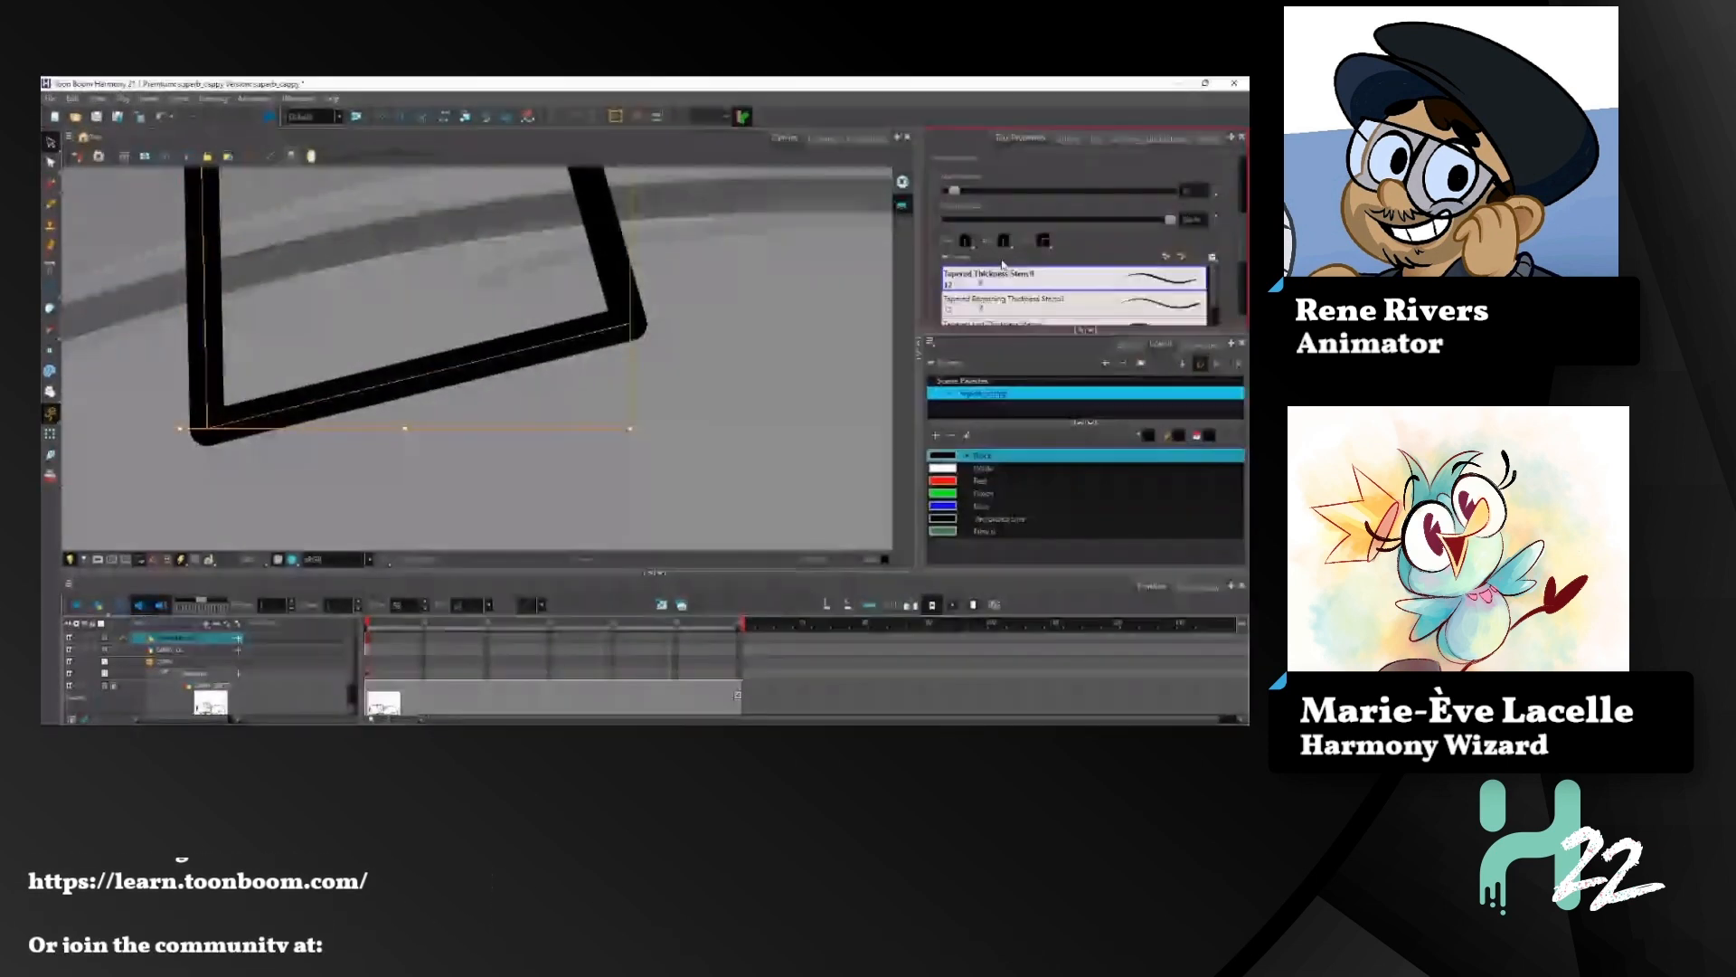
pyautogui.click(753, 380)
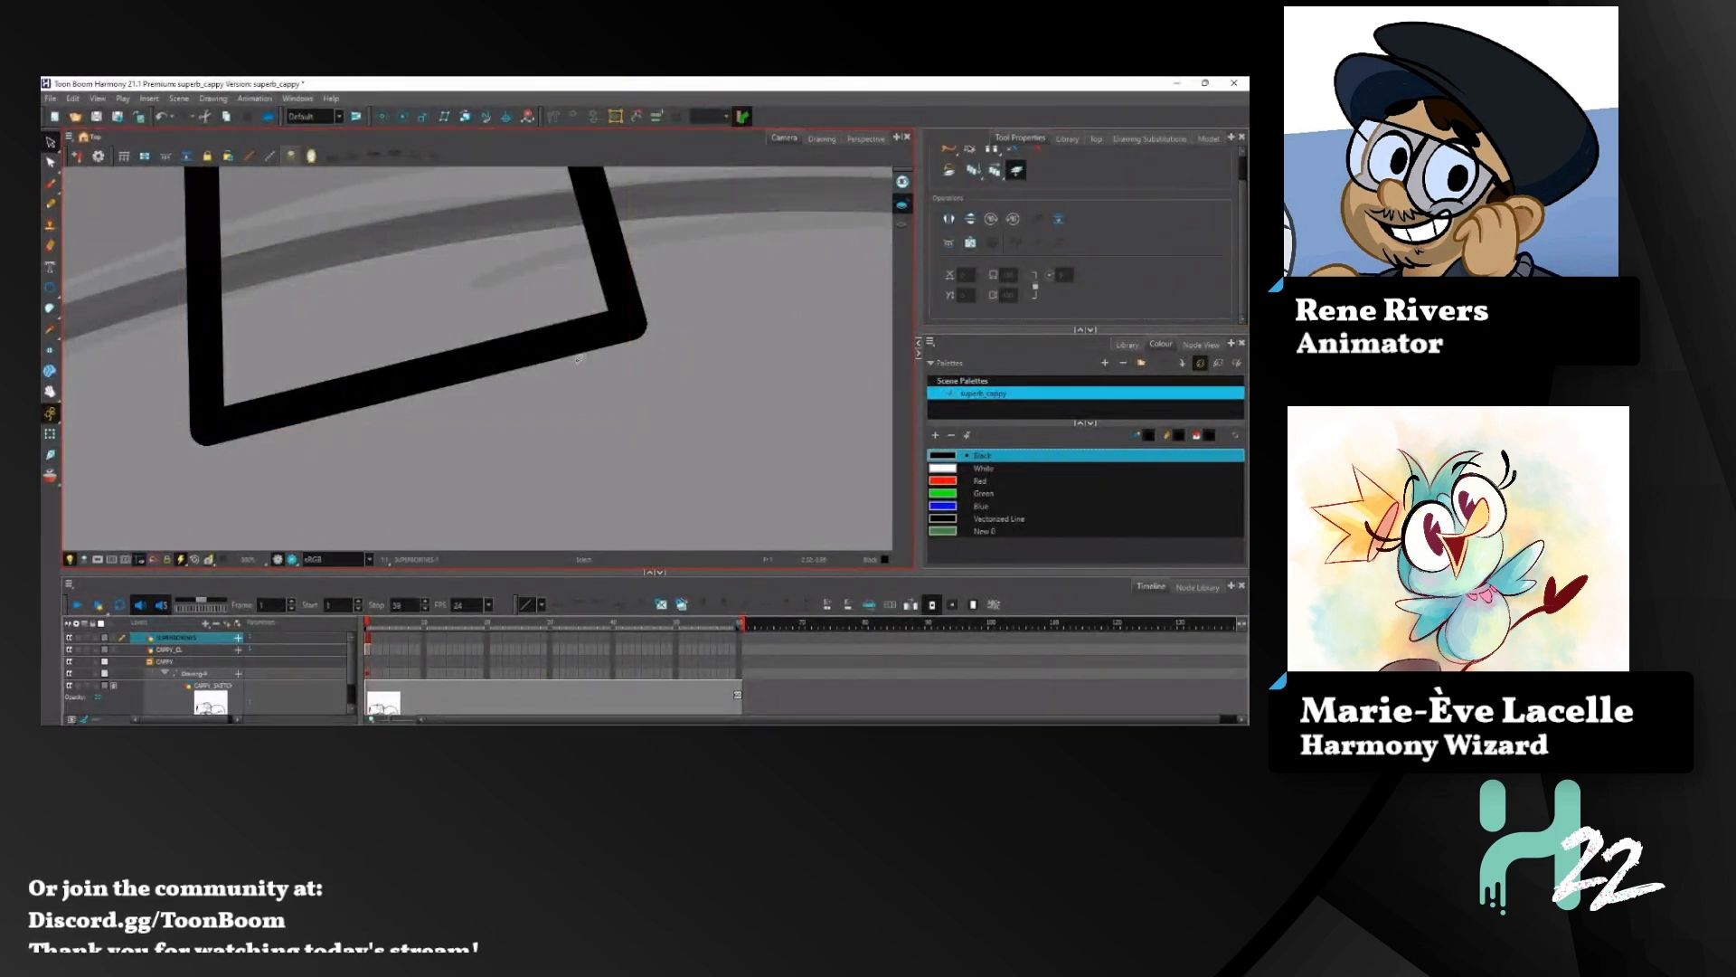
# Step: Undo the tip changes and the trimmed line ends at the figure's base corners
pyautogui.hotkey('ctrl', 'z')
pyautogui.hotkey('ctrl', 'z')
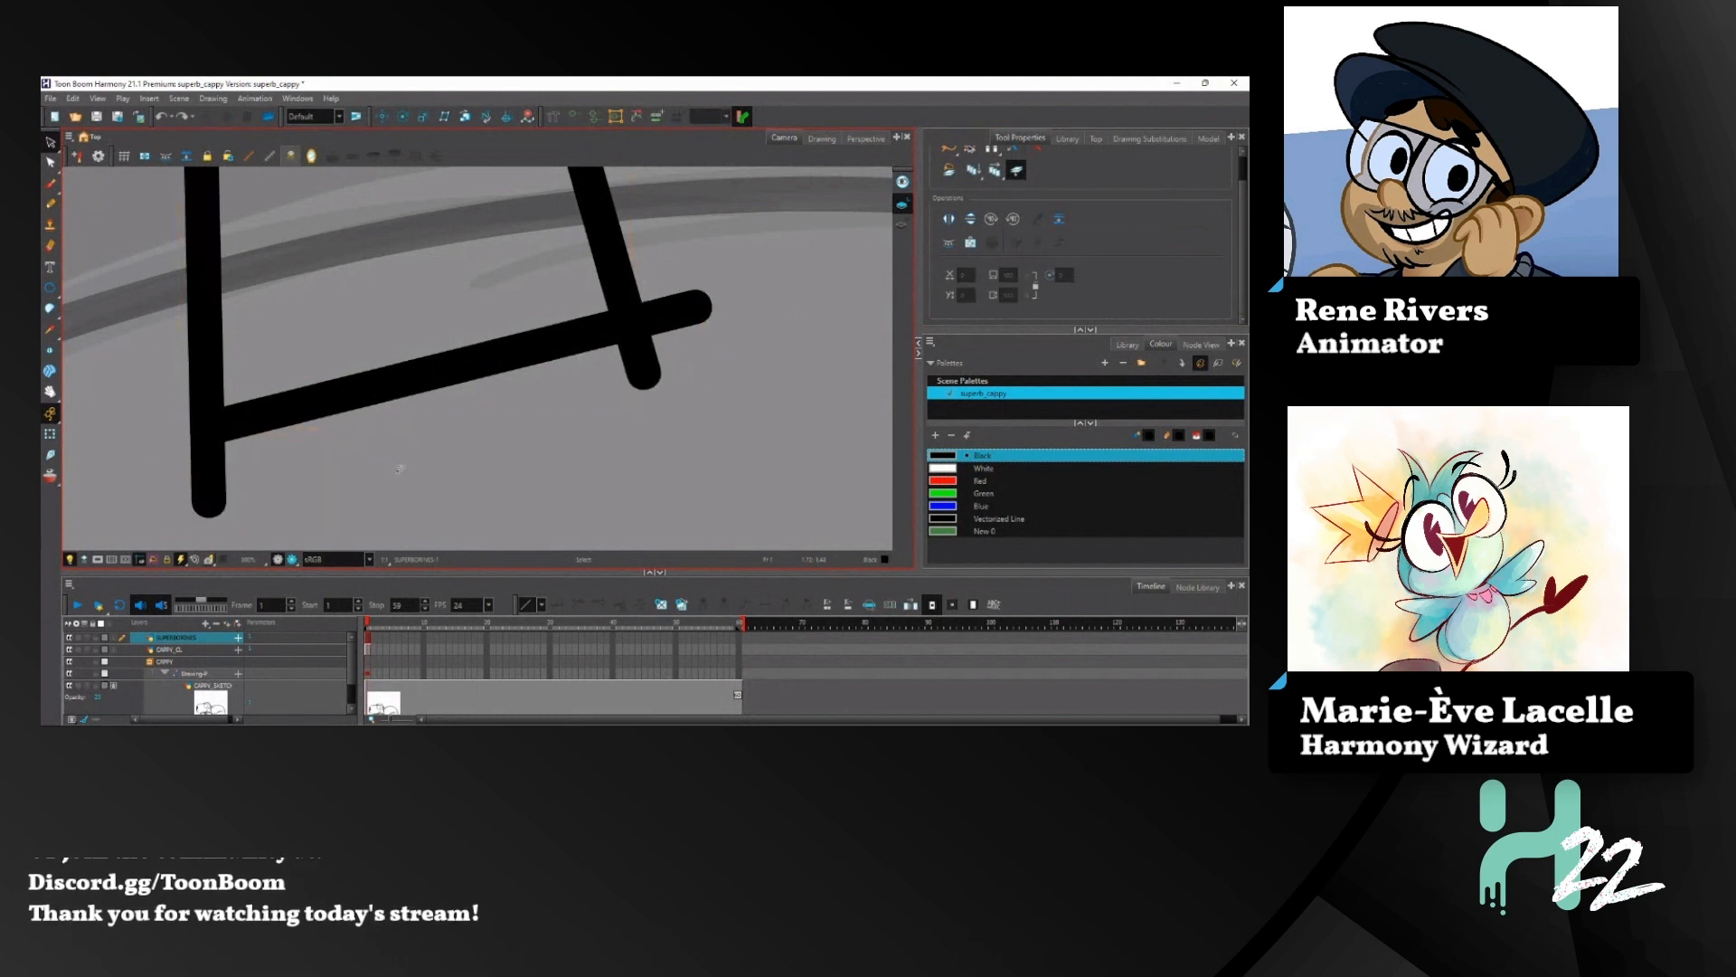
pyautogui.hotkey('ctrl', 'z')
# Step: Set the Cutter to round tips and trim the overhanging line ends at both base corners of the figure
pyautogui.click(52, 143)
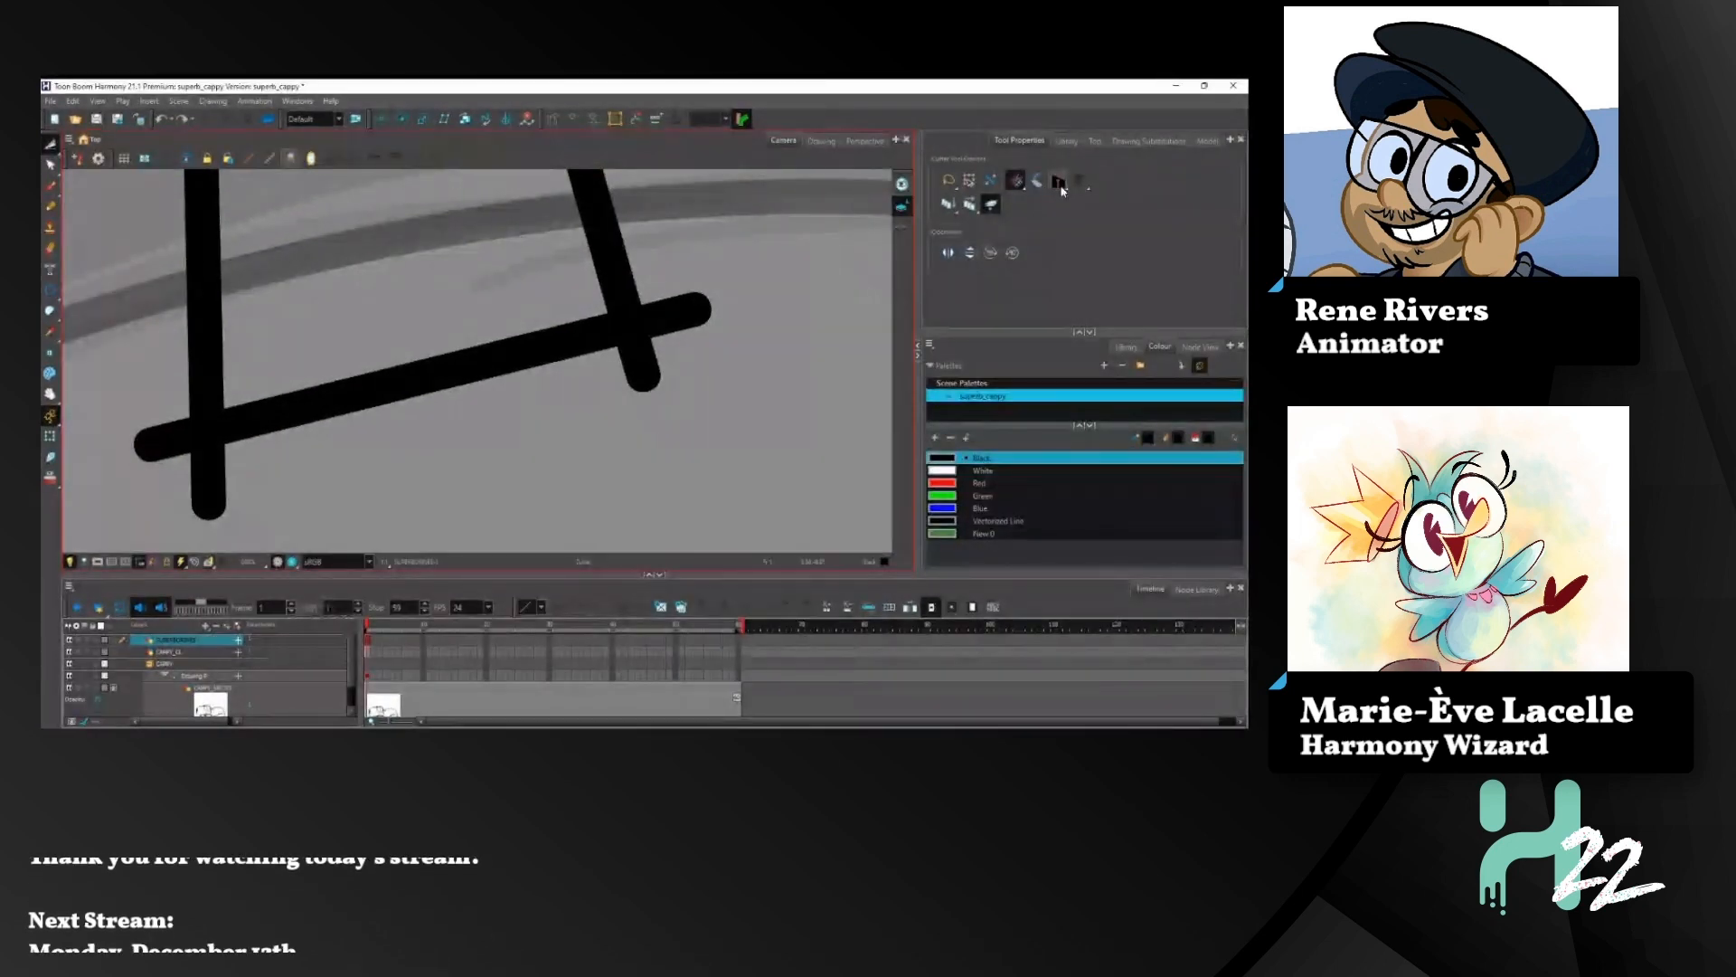
pyautogui.click(1060, 183)
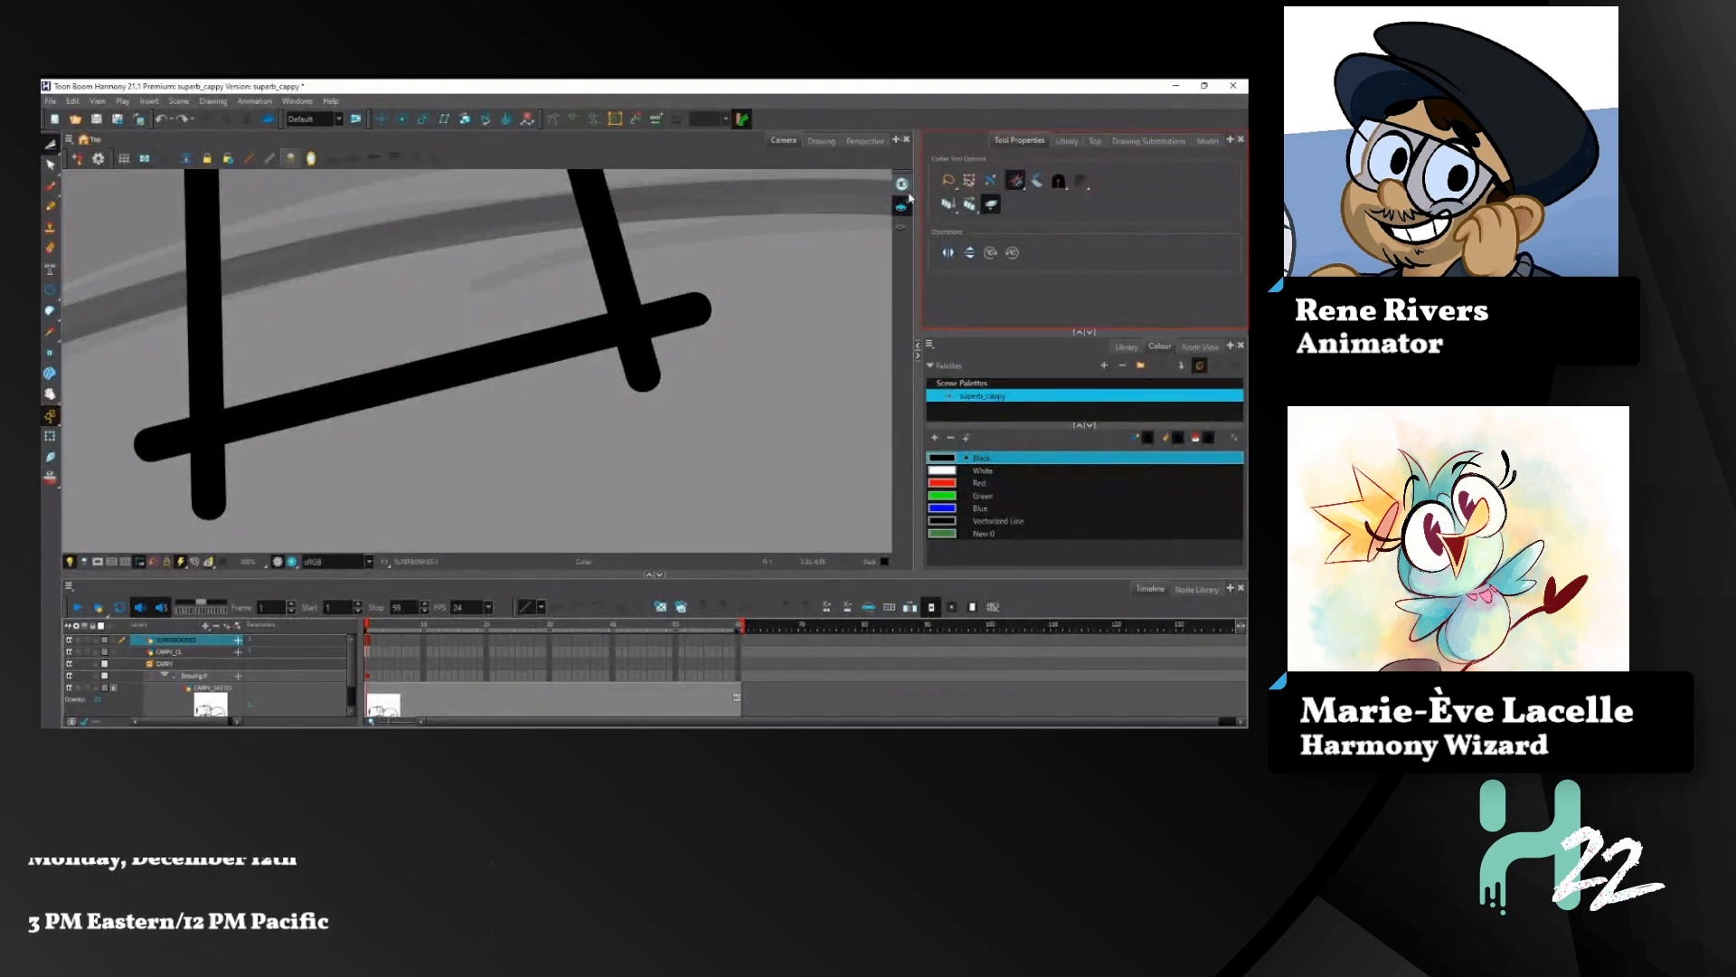
pyautogui.moveTo(132, 412); pyautogui.dragTo(260, 536)
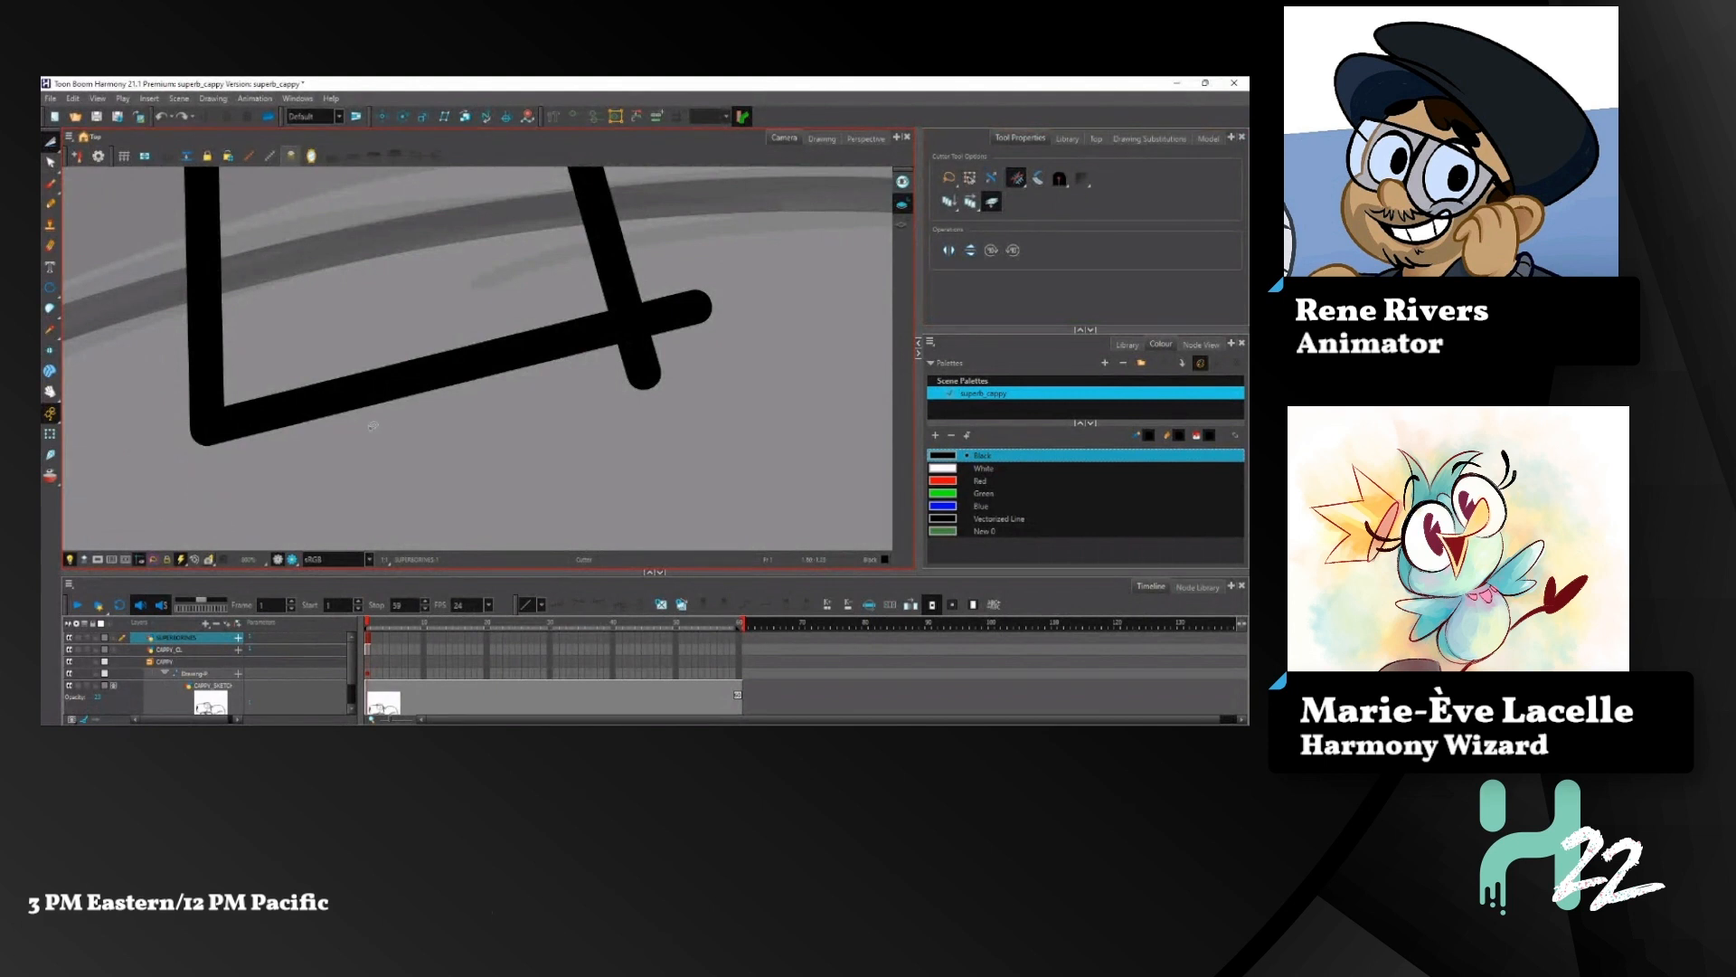
pyautogui.moveTo(612, 368)
pyautogui.mouseDown()
pyautogui.moveTo(674, 357)
pyautogui.moveTo(663, 282)
pyautogui.moveTo(680, 323)
pyautogui.mouseUp()
# Step: Draw two small circular eyes on the figure's head with the Ellipse tool, after undoing a Pencil attempt
pyautogui.scroll(1, 680, 322)
pyautogui.scroll(-6, 680, 326)
pyautogui.moveTo(676, 208); pyautogui.dragTo(642, 378)
pyautogui.scroll(2, 641, 377)
pyautogui.moveTo(483, 414); pyautogui.dragTo(472, 525)
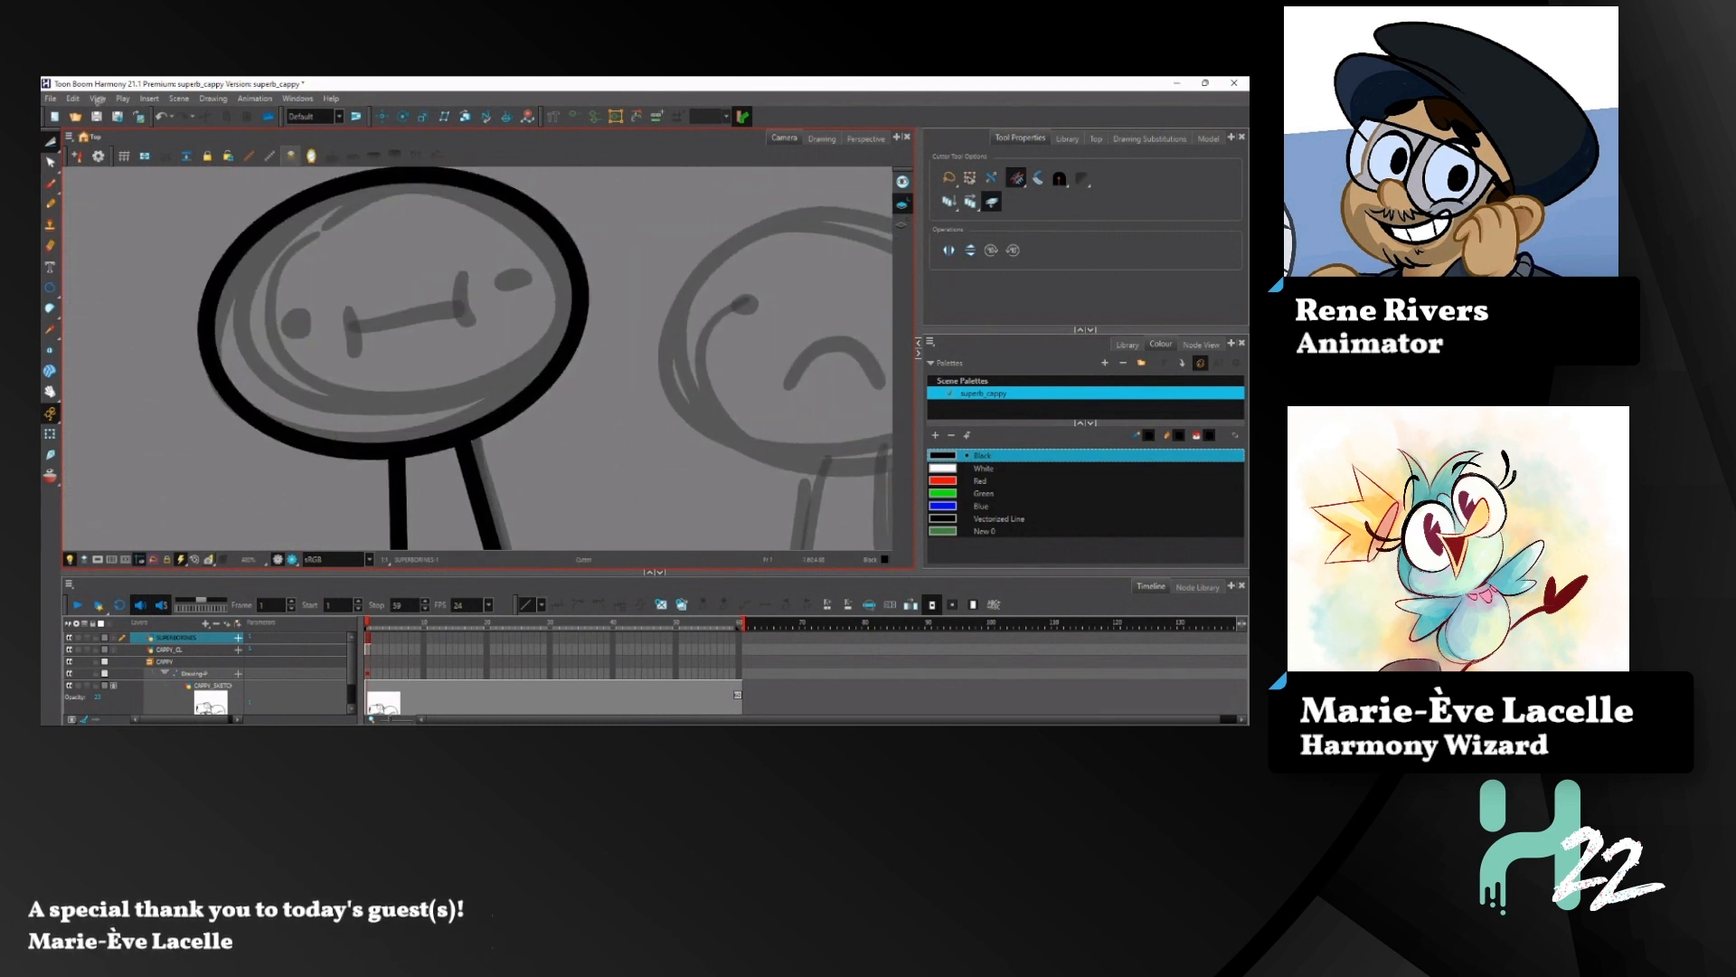
pyautogui.click(50, 203)
pyautogui.moveTo(376, 307); pyautogui.dragTo(418, 340)
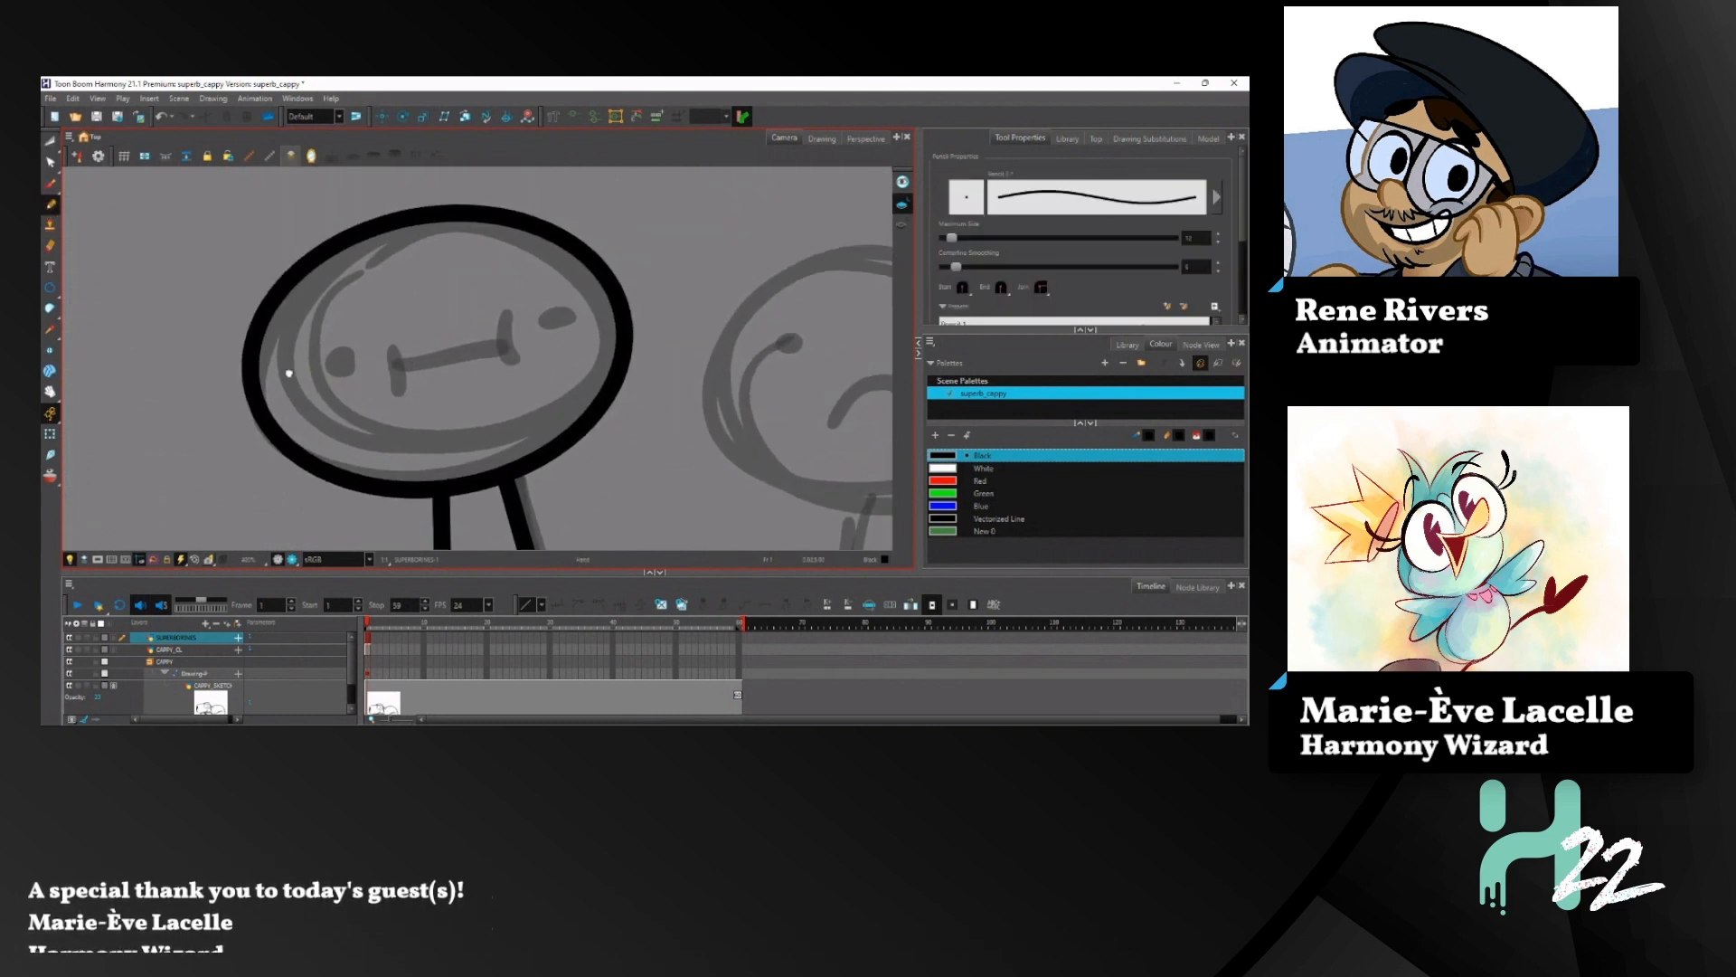
pyautogui.moveTo(300, 365)
pyautogui.mouseDown()
pyautogui.moveTo(307, 350)
pyautogui.moveTo(324, 366)
pyautogui.mouseUp()
pyautogui.hotkey('ctrl', 'z')
pyautogui.click(51, 288)
pyautogui.moveTo(541, 277)
pyautogui.mouseDown()
pyautogui.moveTo(568, 300)
pyautogui.moveTo(579, 290)
pyautogui.mouseUp()
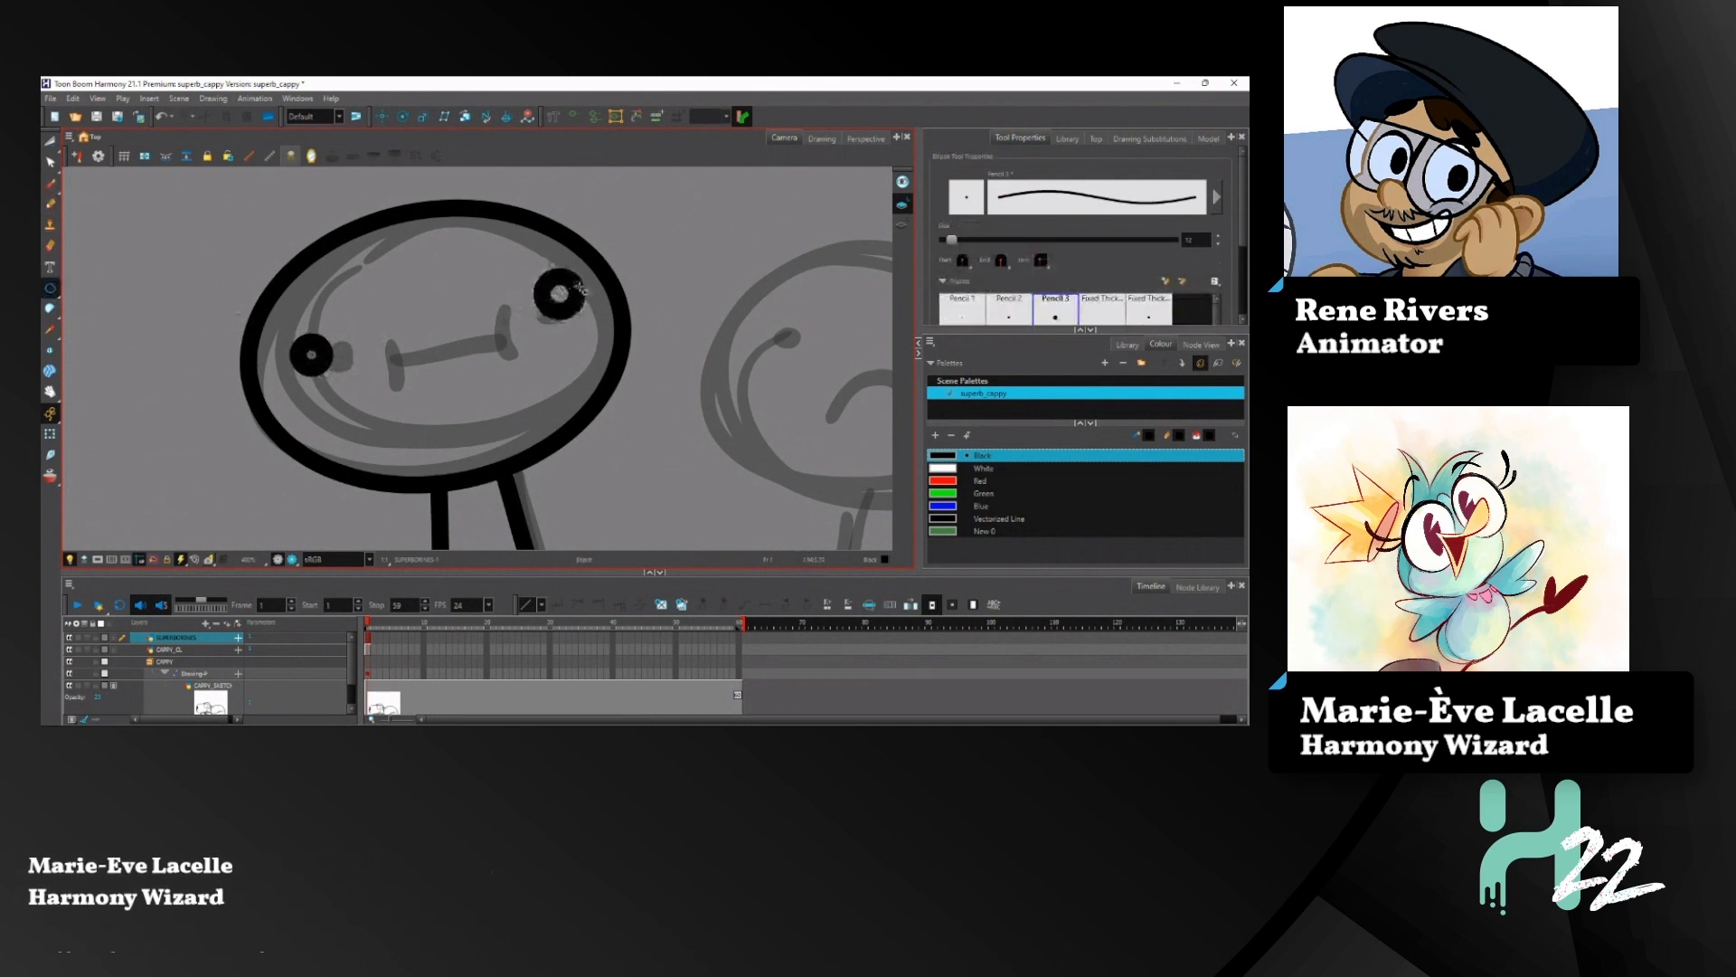
# Step: Fill both of the figure's eye circles with black and scale each down, keeping the left eye smaller than the right
pyautogui.click(51, 310)
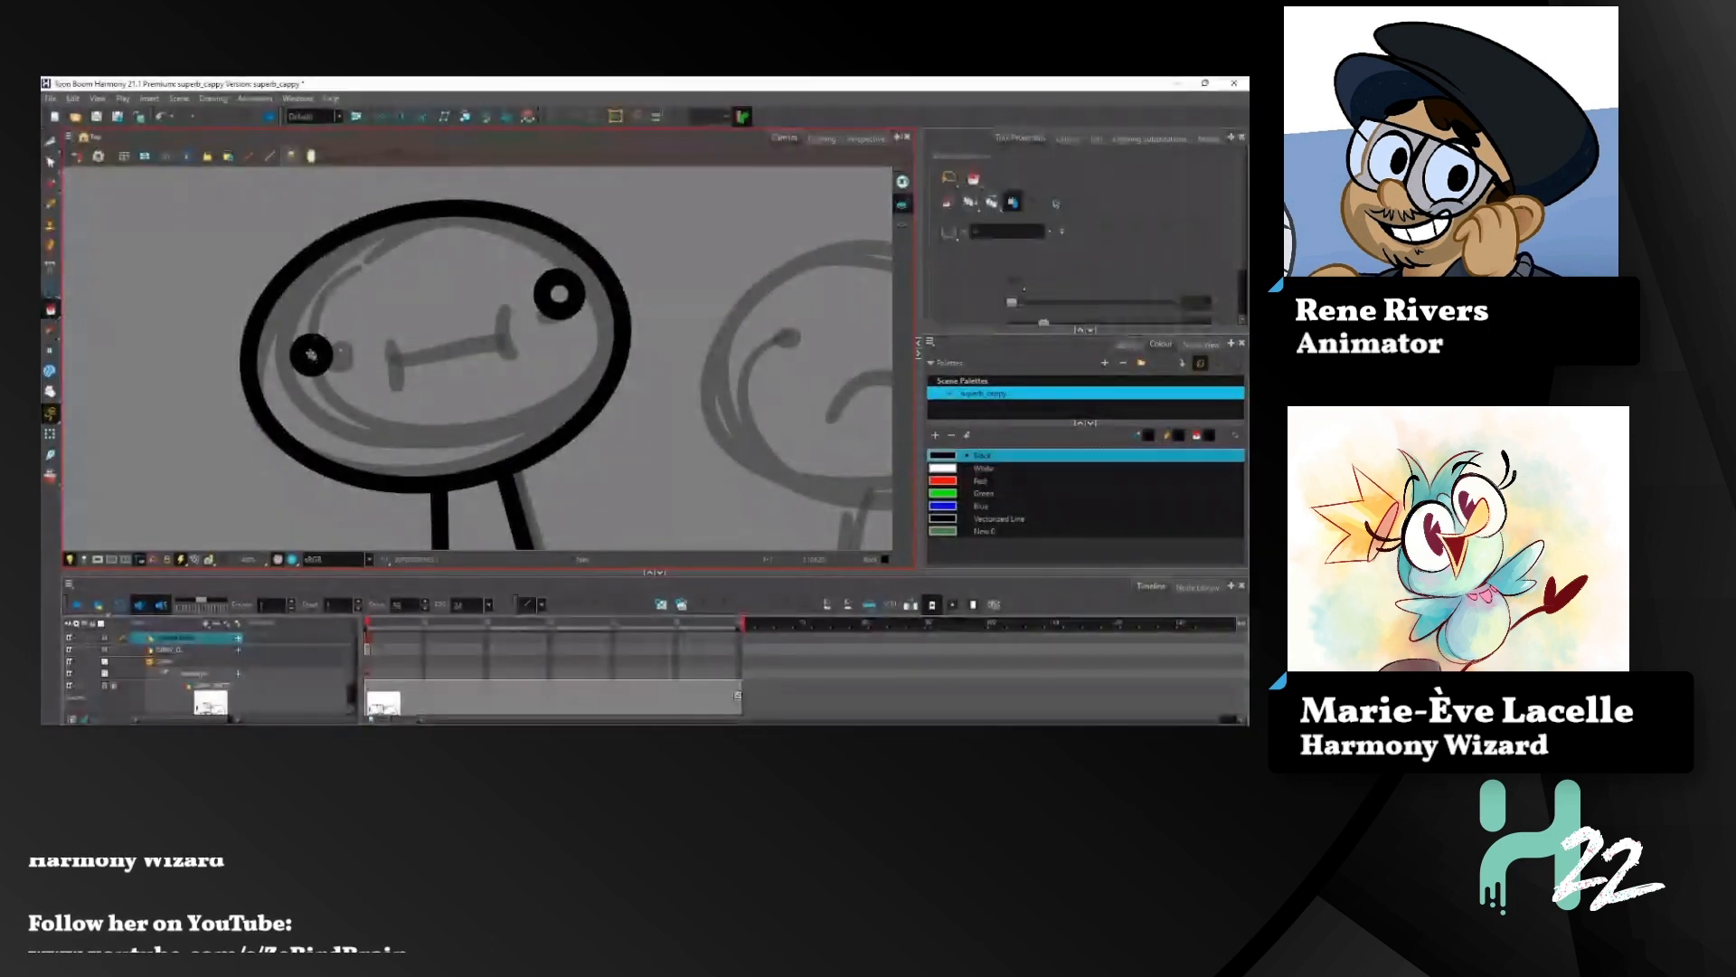
pyautogui.click(559, 292)
pyautogui.click(50, 142)
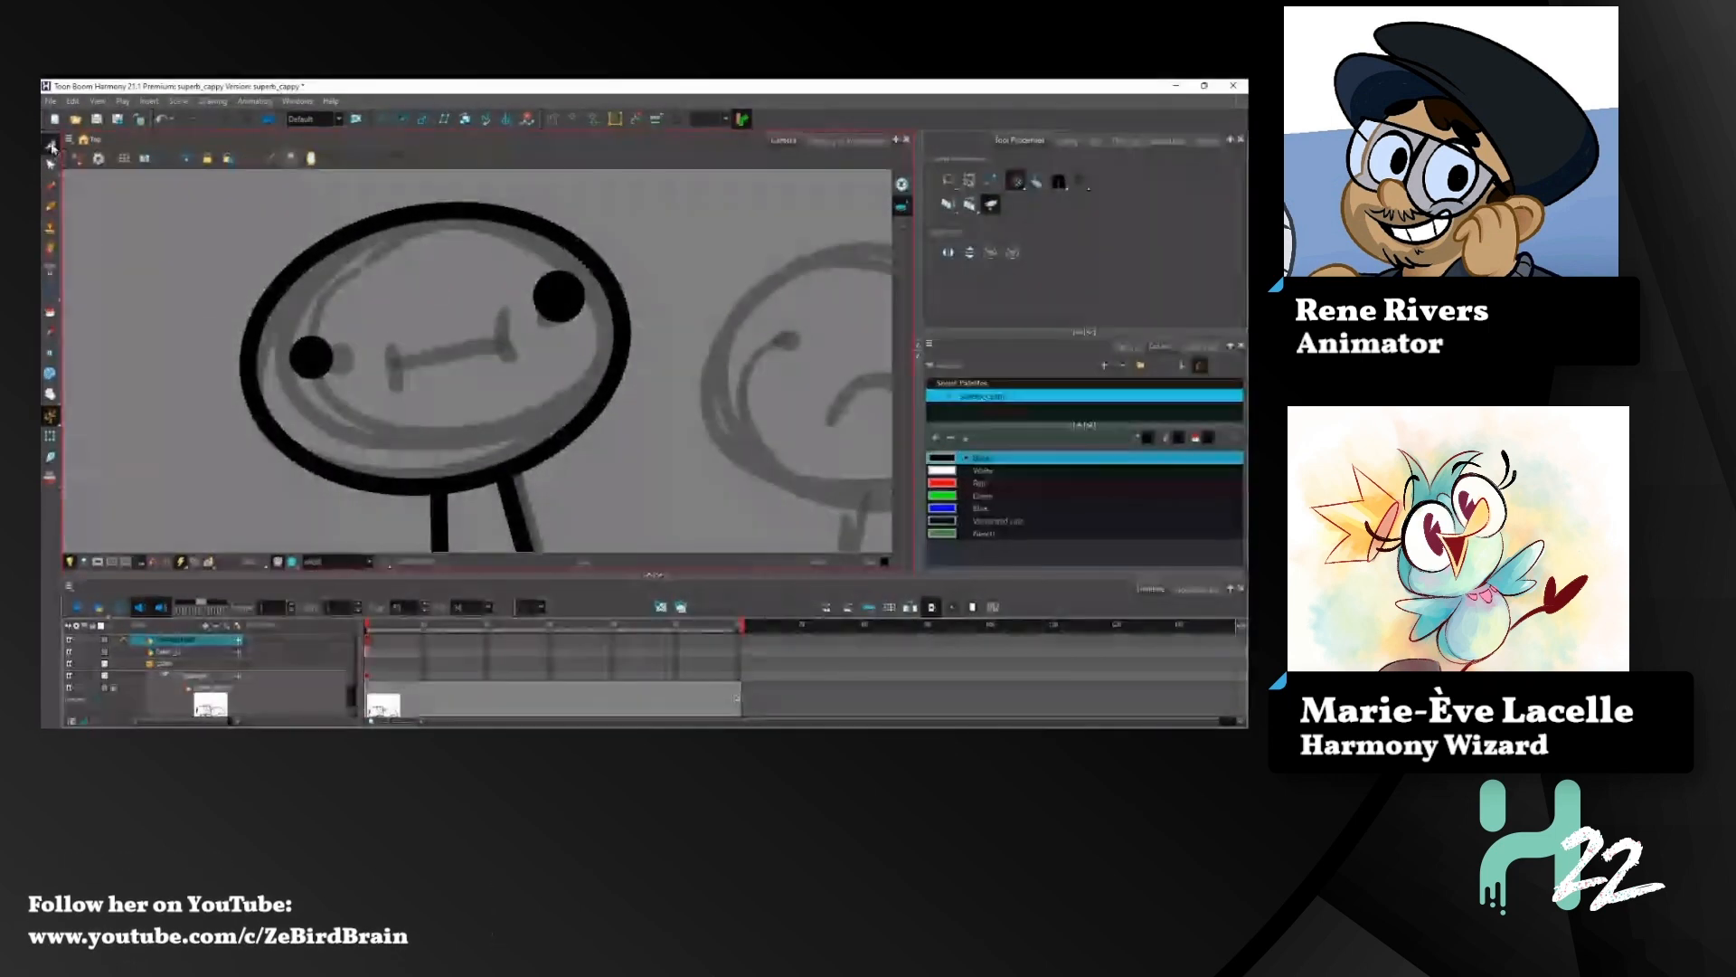
pyautogui.click(311, 357)
pyautogui.moveTo(334, 334); pyautogui.dragTo(325, 345)
pyautogui.click(435, 317)
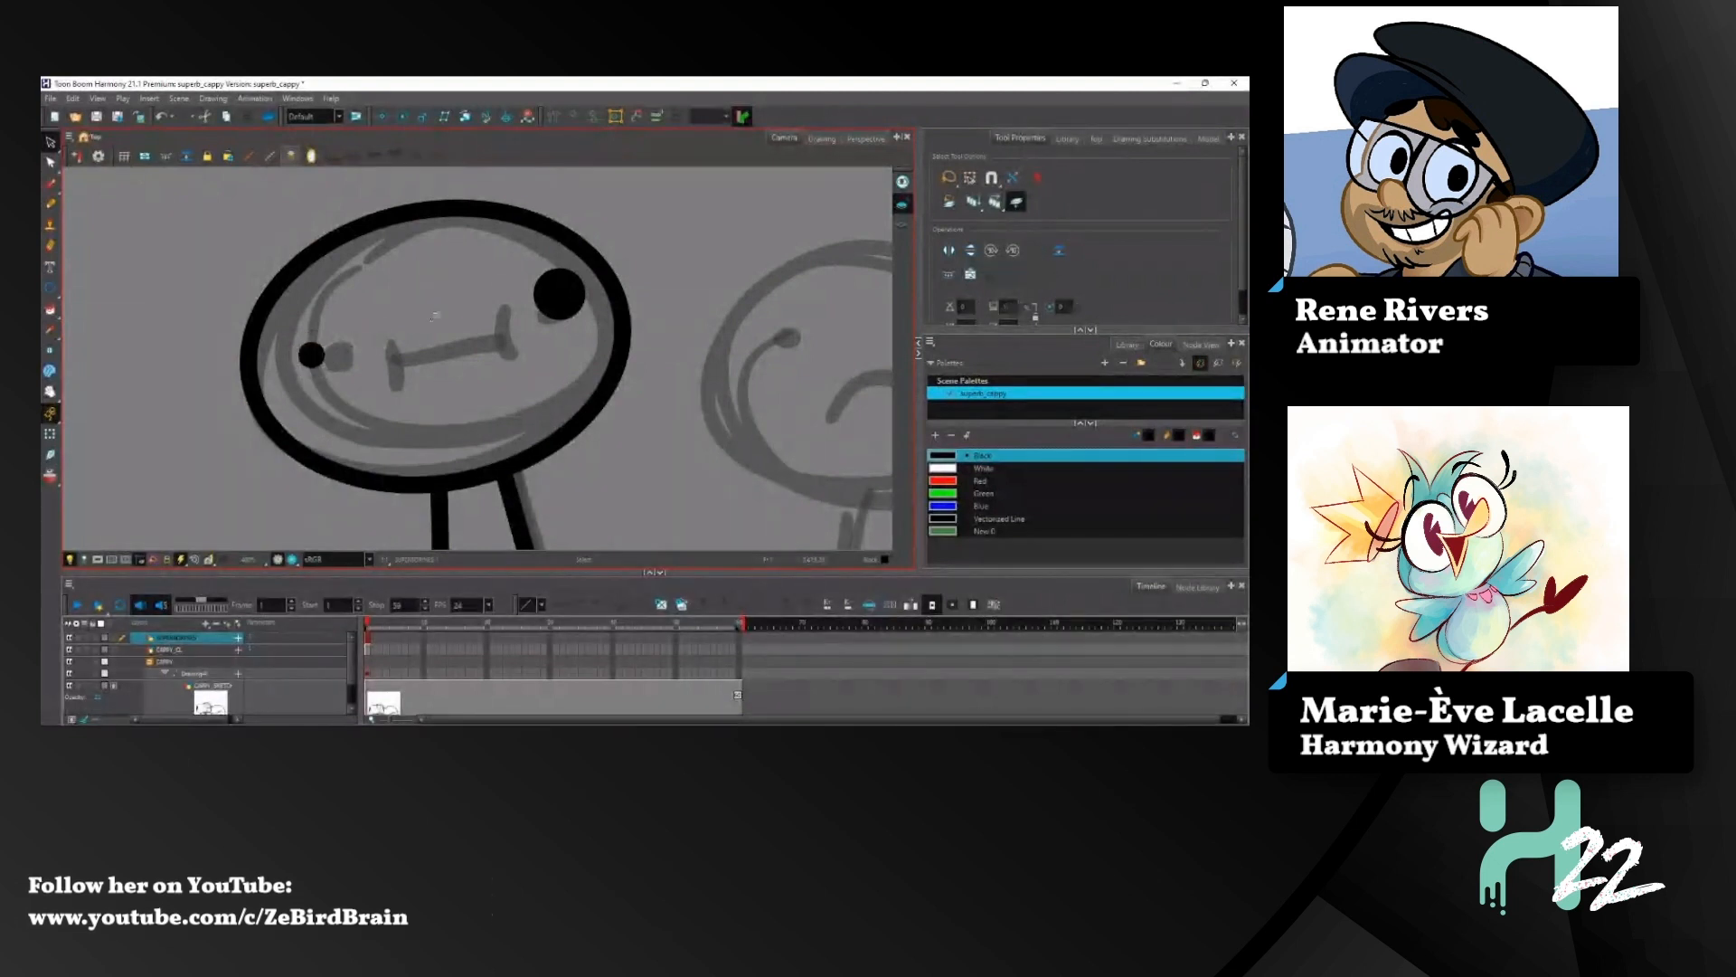
pyautogui.click(553, 285)
pyautogui.moveTo(585, 268); pyautogui.dragTo(577, 276)
pyautogui.click(386, 222)
# Step: Draw the figure's mouth with the Pencil as a slanted line with a short crossbar at each end
pyautogui.press('space')
pyautogui.moveTo(303, 271); pyautogui.dragTo(262, 261)
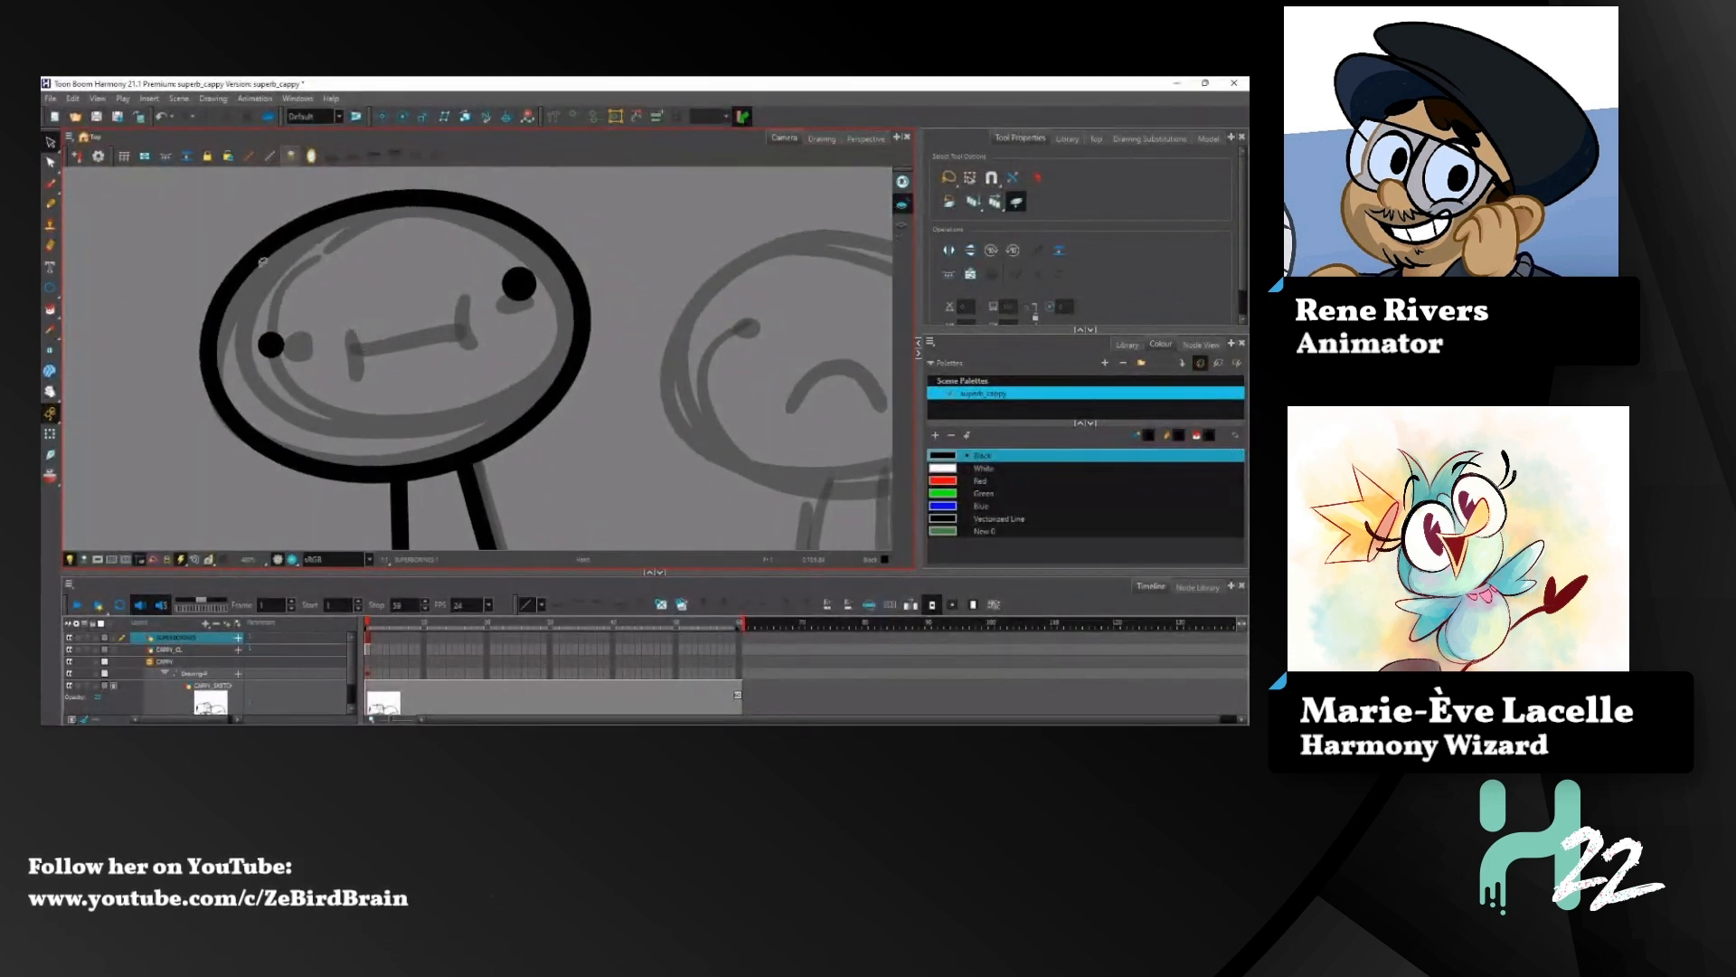
pyautogui.hotkey('alt', '/')
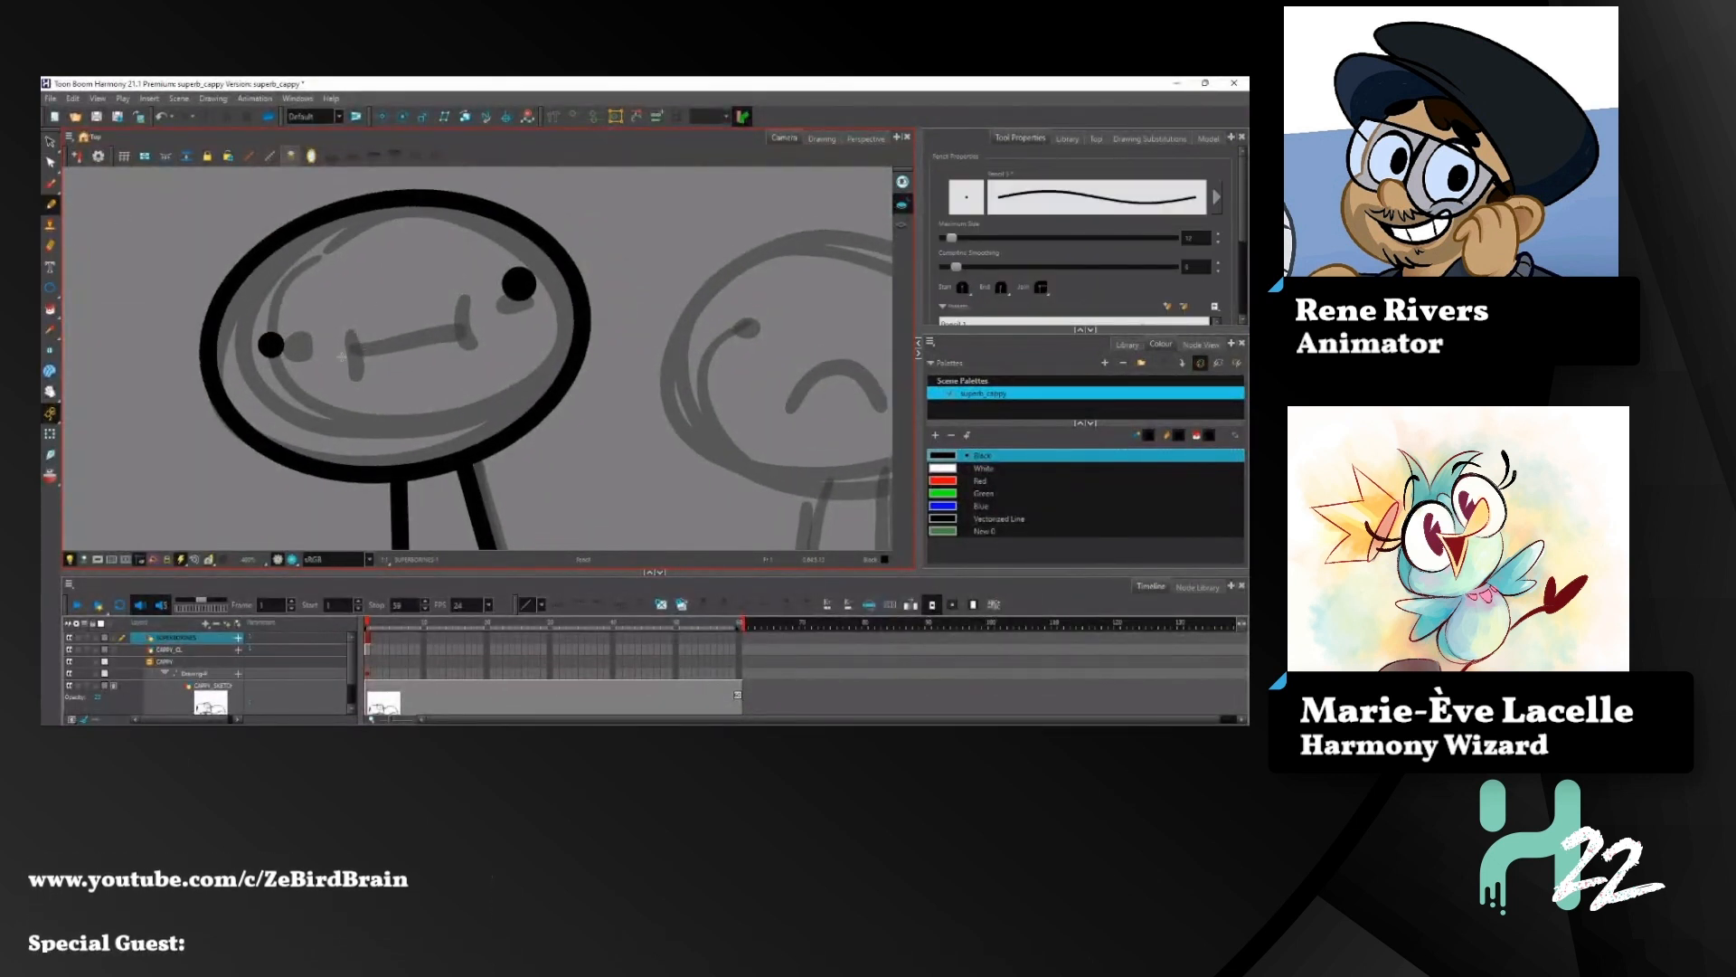
pyautogui.moveTo(342, 357)
pyautogui.mouseDown()
pyautogui.moveTo(470, 318)
pyautogui.moveTo(479, 347)
pyautogui.mouseUp()
pyautogui.moveTo(327, 327); pyautogui.dragTo(349, 377)
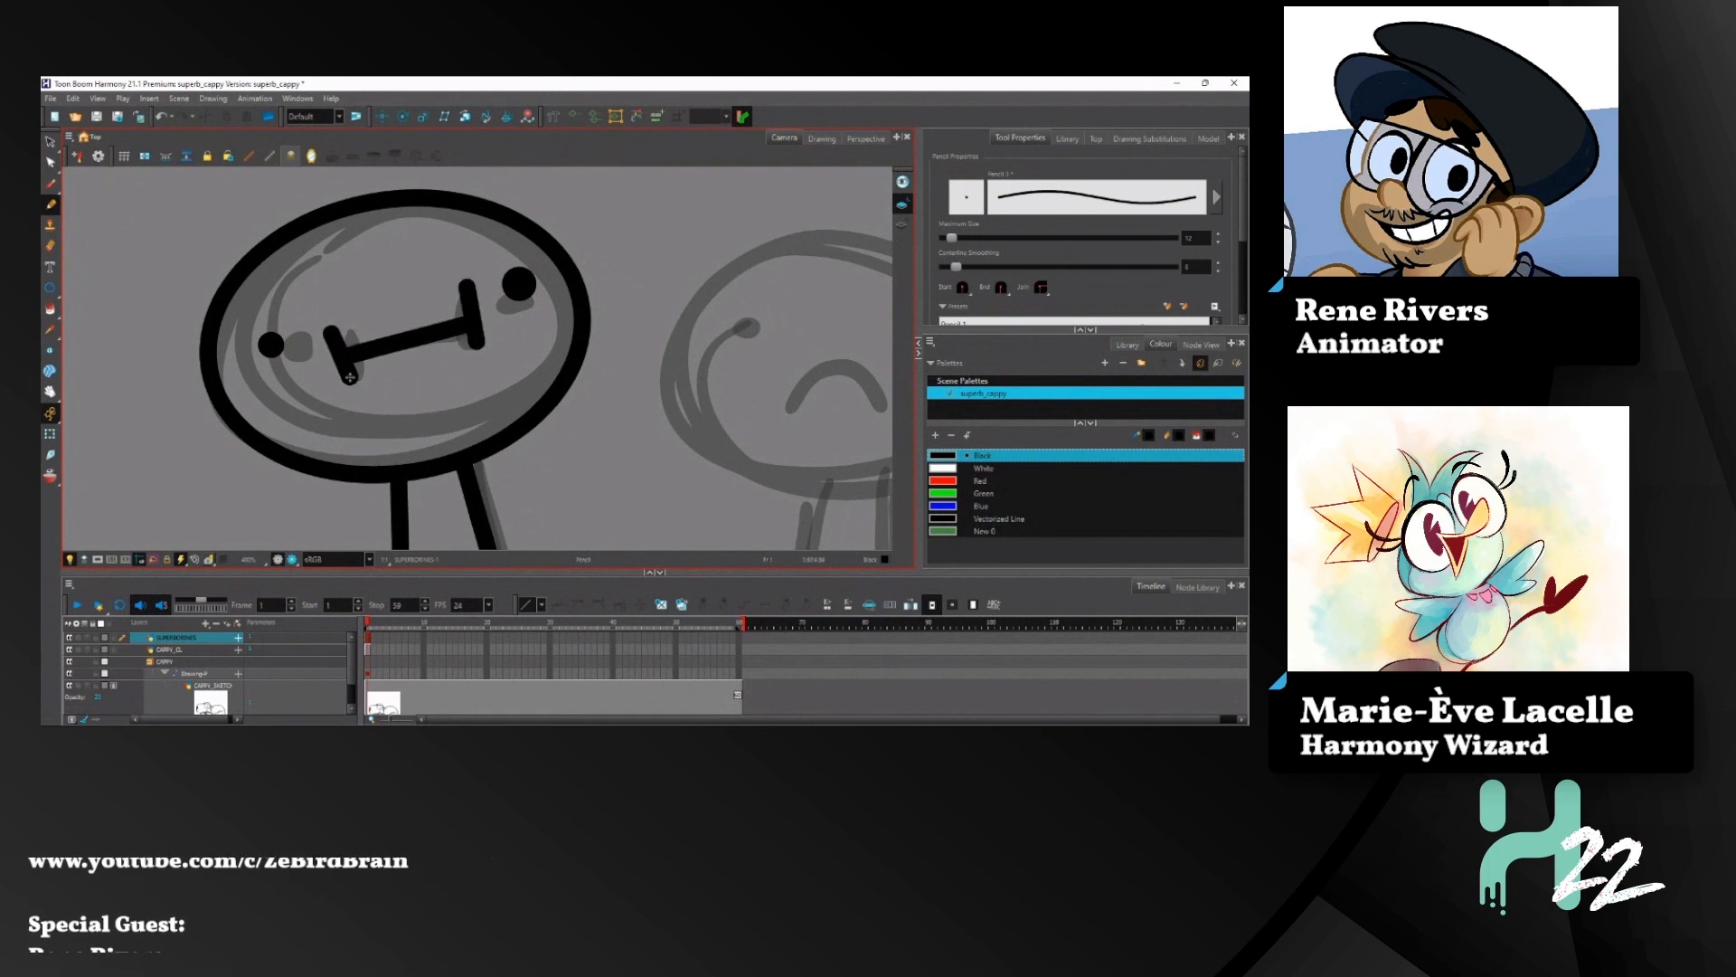
# Step: Add a new colour to the superb_cappy palette and set it to a yellow-orange
pyautogui.scroll(-4, 340, 243)
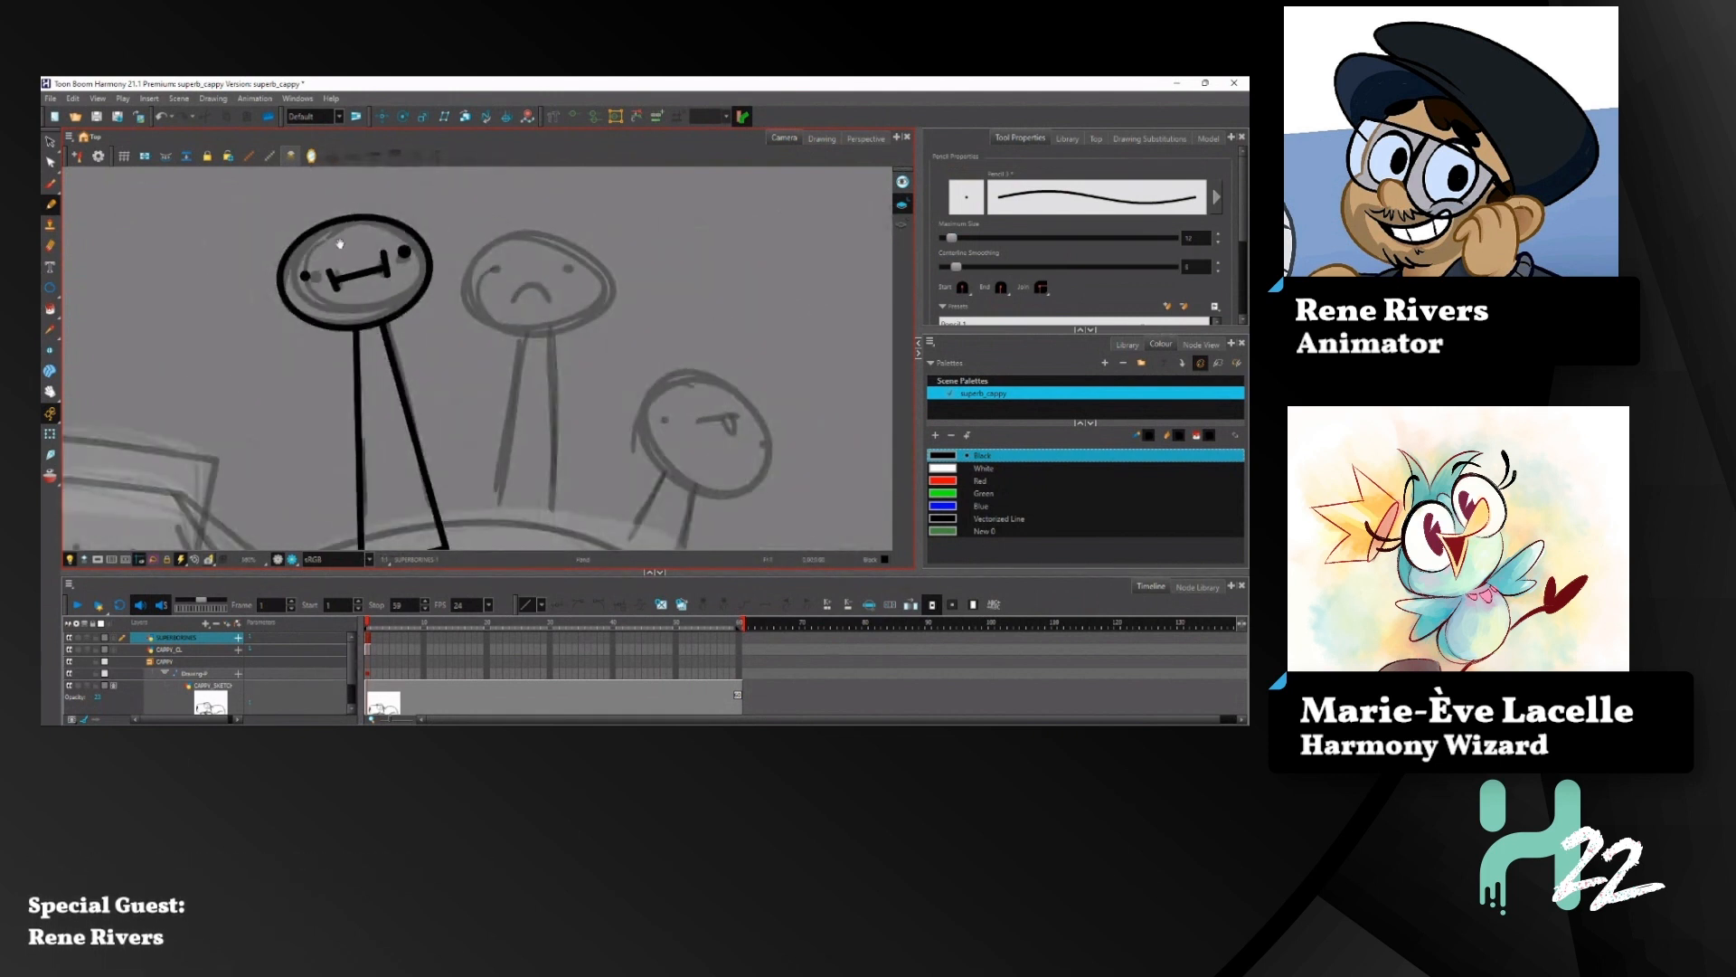
pyautogui.moveTo(475, 363); pyautogui.dragTo(568, 338)
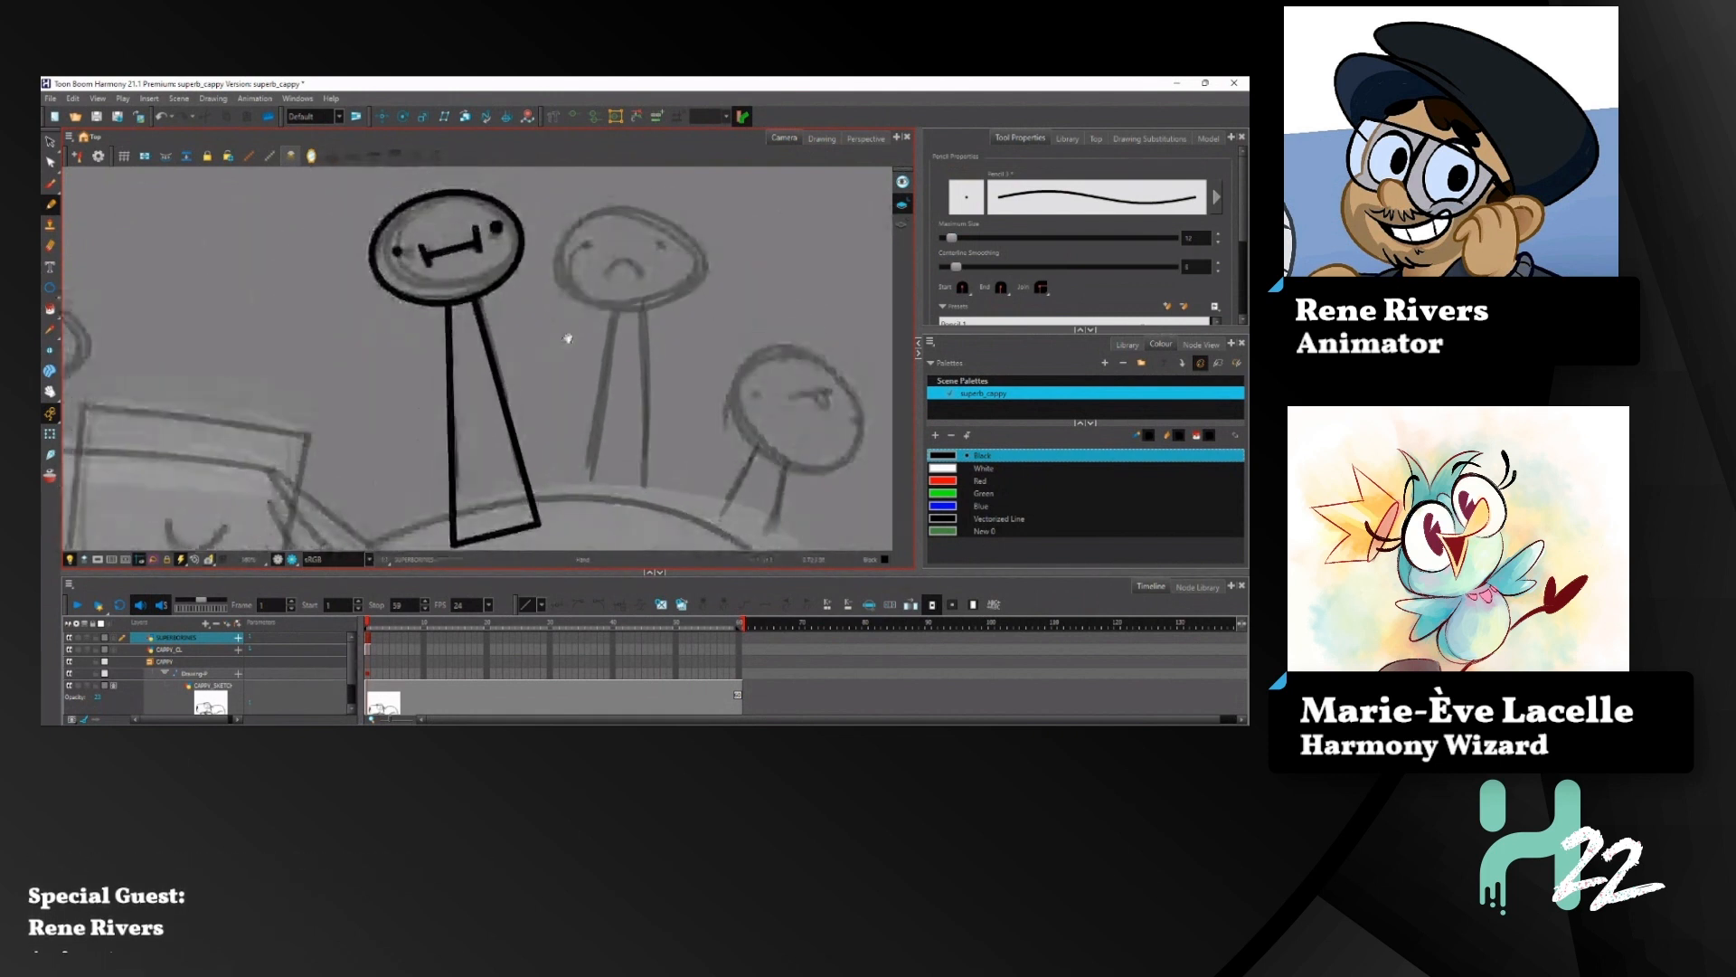
pyautogui.click(936, 436)
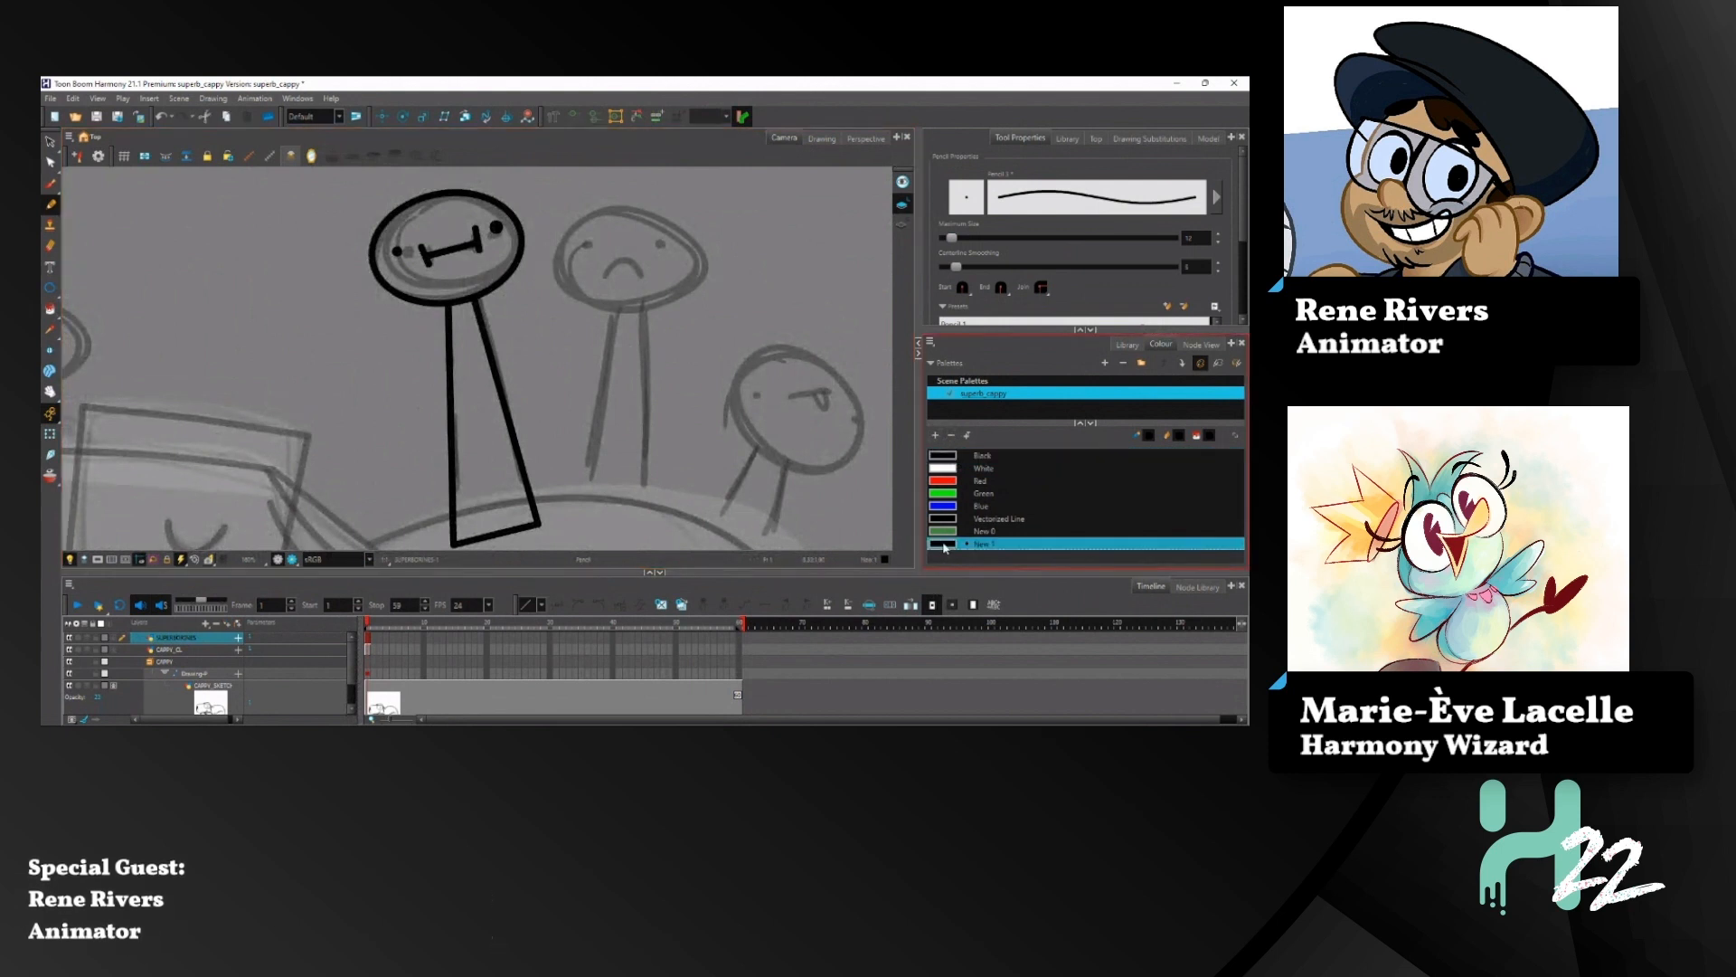
pyautogui.doubleClick(943, 545)
pyautogui.click(659, 312)
pyautogui.moveTo(724, 330); pyautogui.dragTo(713, 325)
pyautogui.click(817, 280)
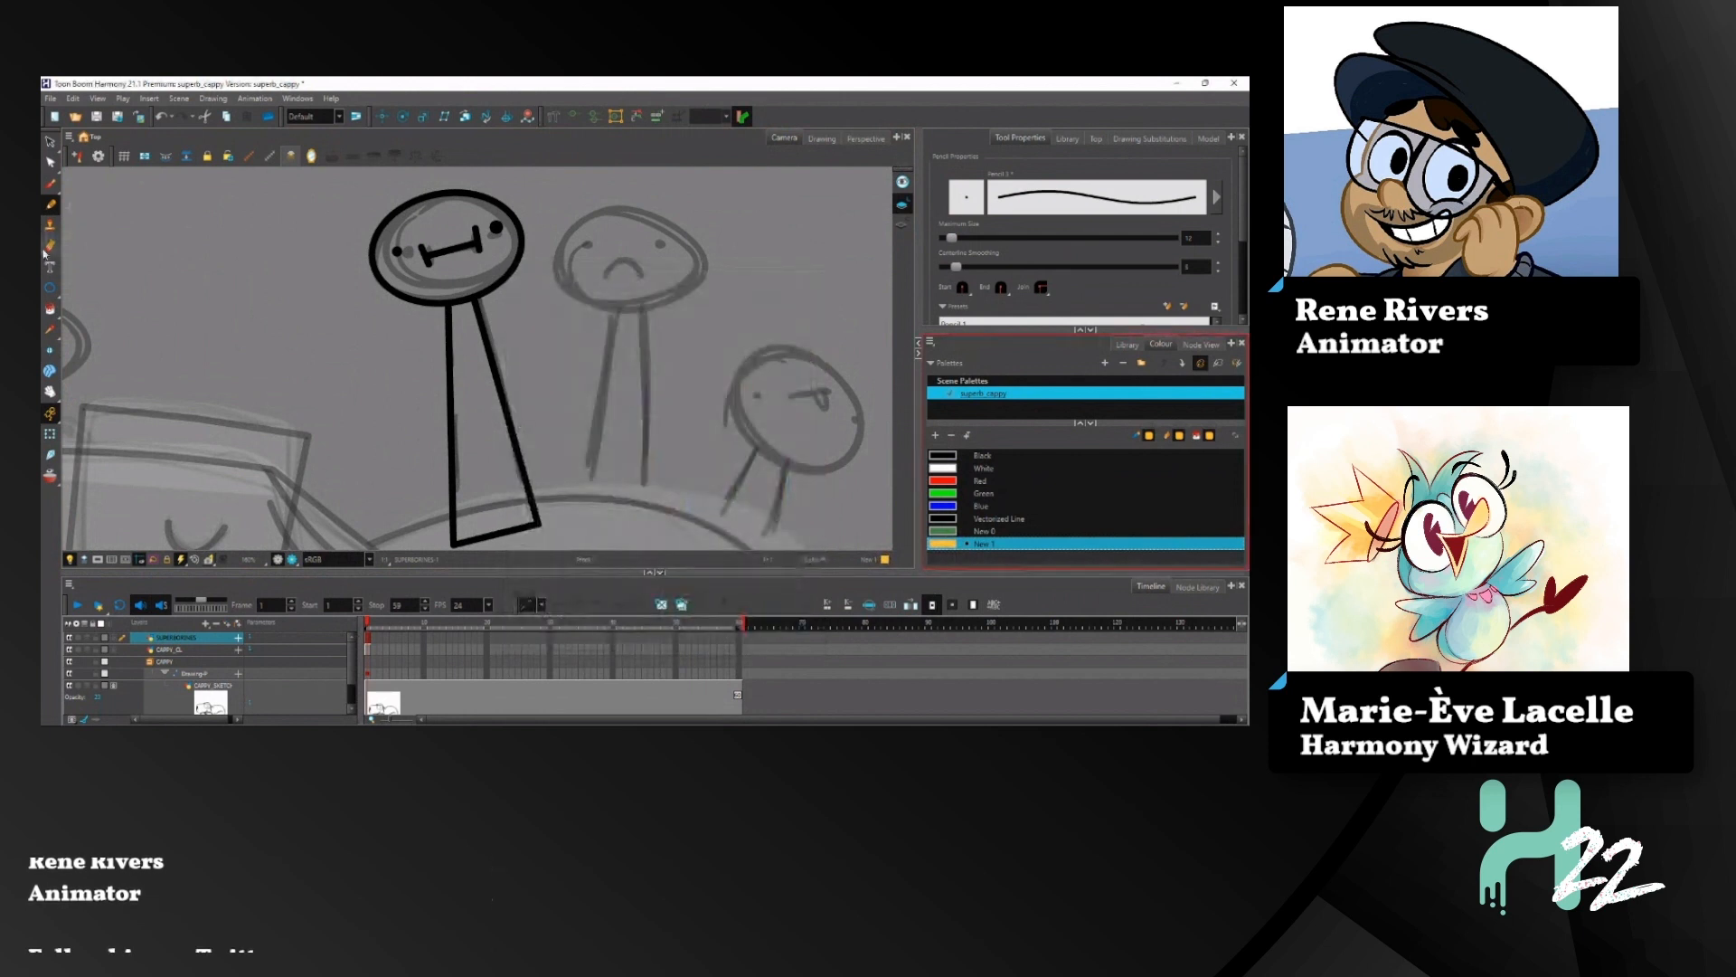
# Step: Try filling the figure's head and body with the new yellow-orange colour
pyautogui.click(50, 309)
pyautogui.click(442, 276)
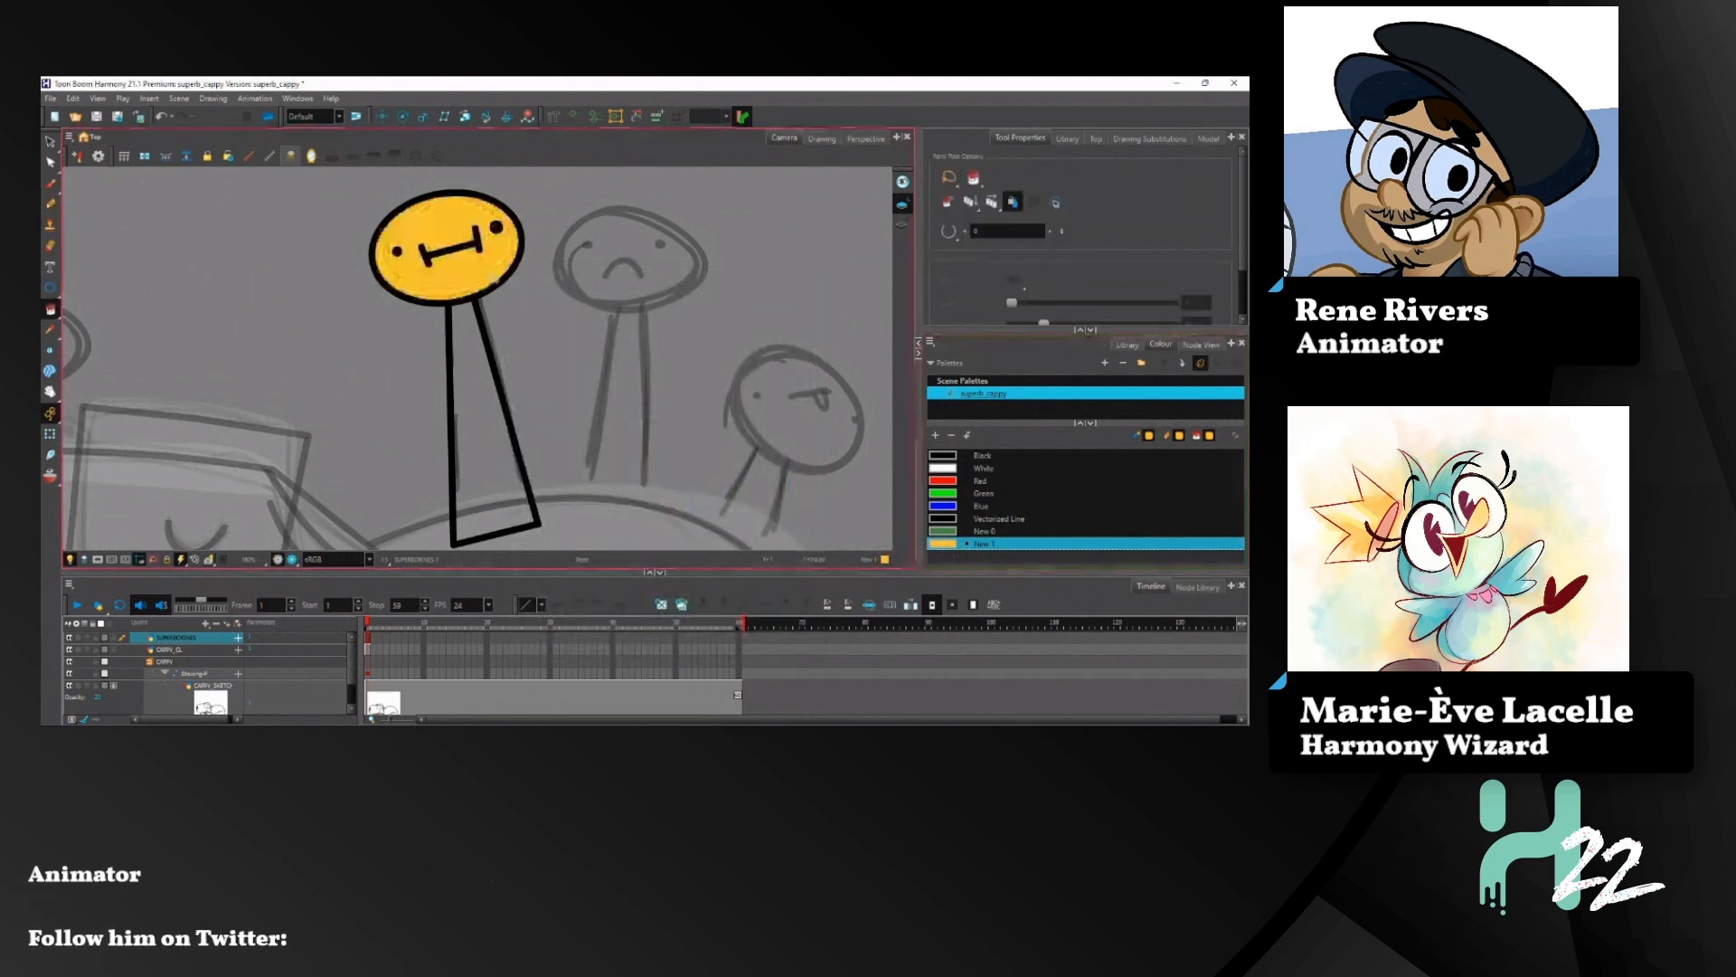
pyautogui.click(475, 398)
pyautogui.moveTo(513, 312)
pyautogui.mouseDown()
pyautogui.moveTo(499, 366)
pyautogui.moveTo(499, 316)
pyautogui.mouseUp()
pyautogui.moveTo(346, 190); pyautogui.dragTo(307, 170)
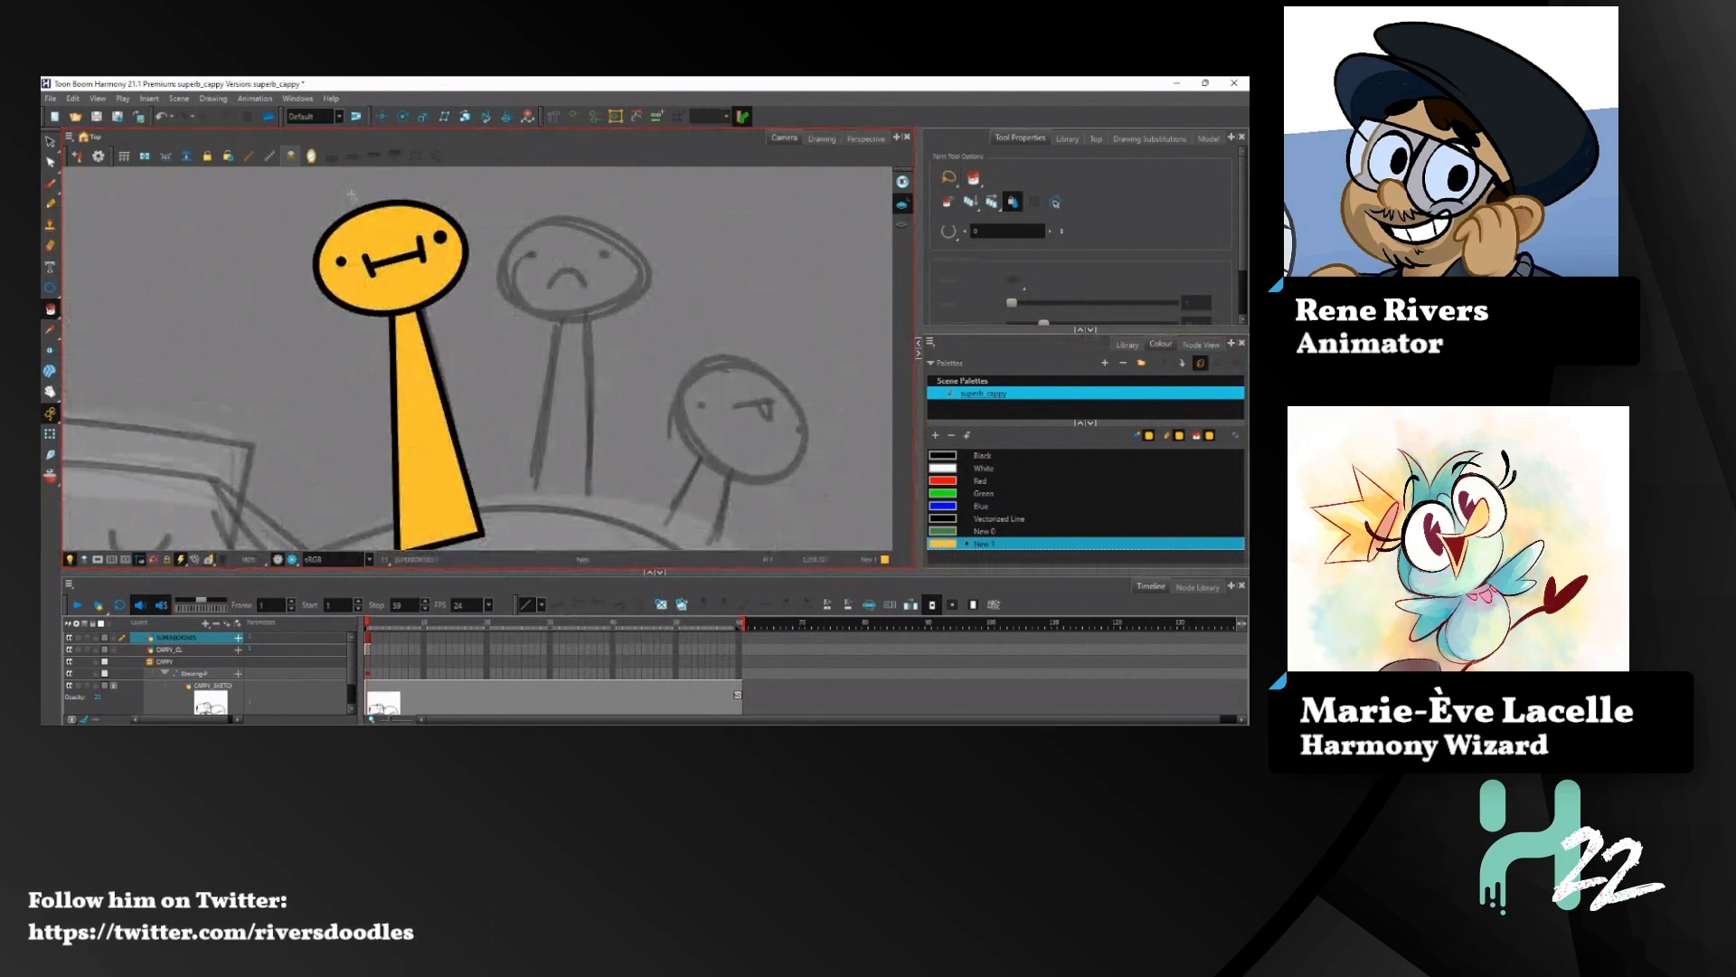
pyautogui.hotkey('ctrl', 'z')
pyautogui.hotkey('ctrl', 'z')
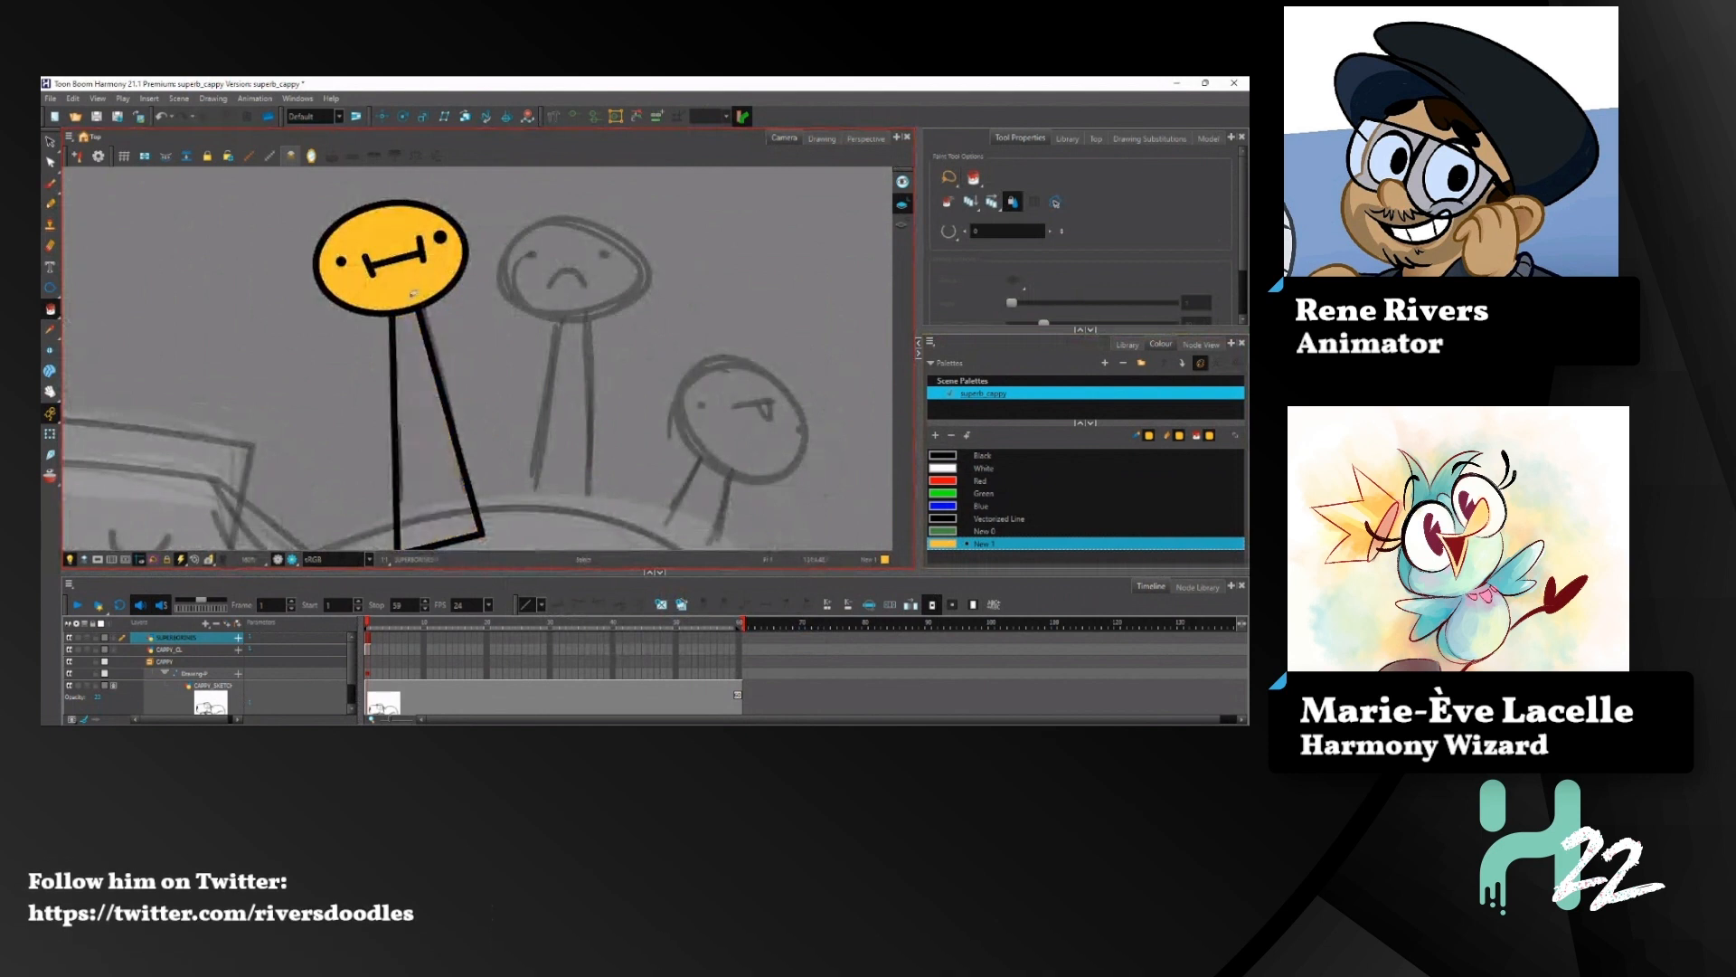
# Step: Select the whole figure's line art and switch to the Colour Art layer
pyautogui.hotkey('alt', 's')
pyautogui.moveTo(316, 203); pyautogui.dragTo(497, 166)
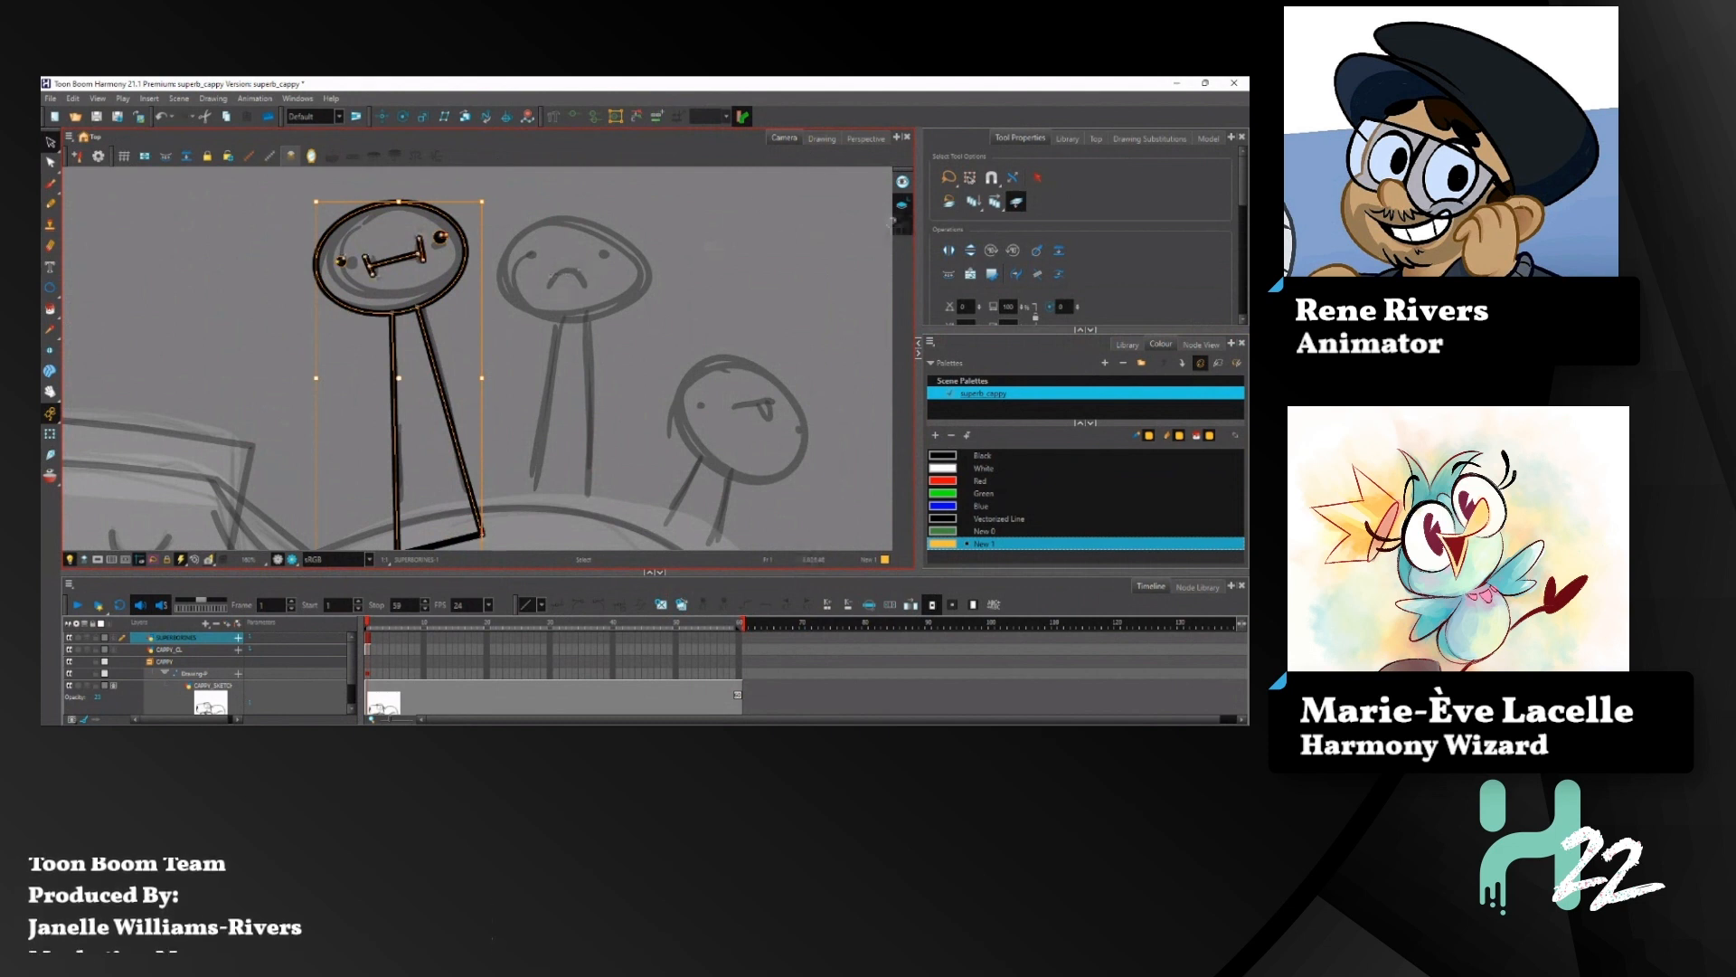
pyautogui.click(896, 225)
pyautogui.moveTo(528, 418)
pyautogui.mouseDown()
pyautogui.moveTo(569, 249)
pyautogui.moveTo(562, 487)
pyautogui.moveTo(601, 345)
pyautogui.moveTo(560, 381)
pyautogui.mouseUp()
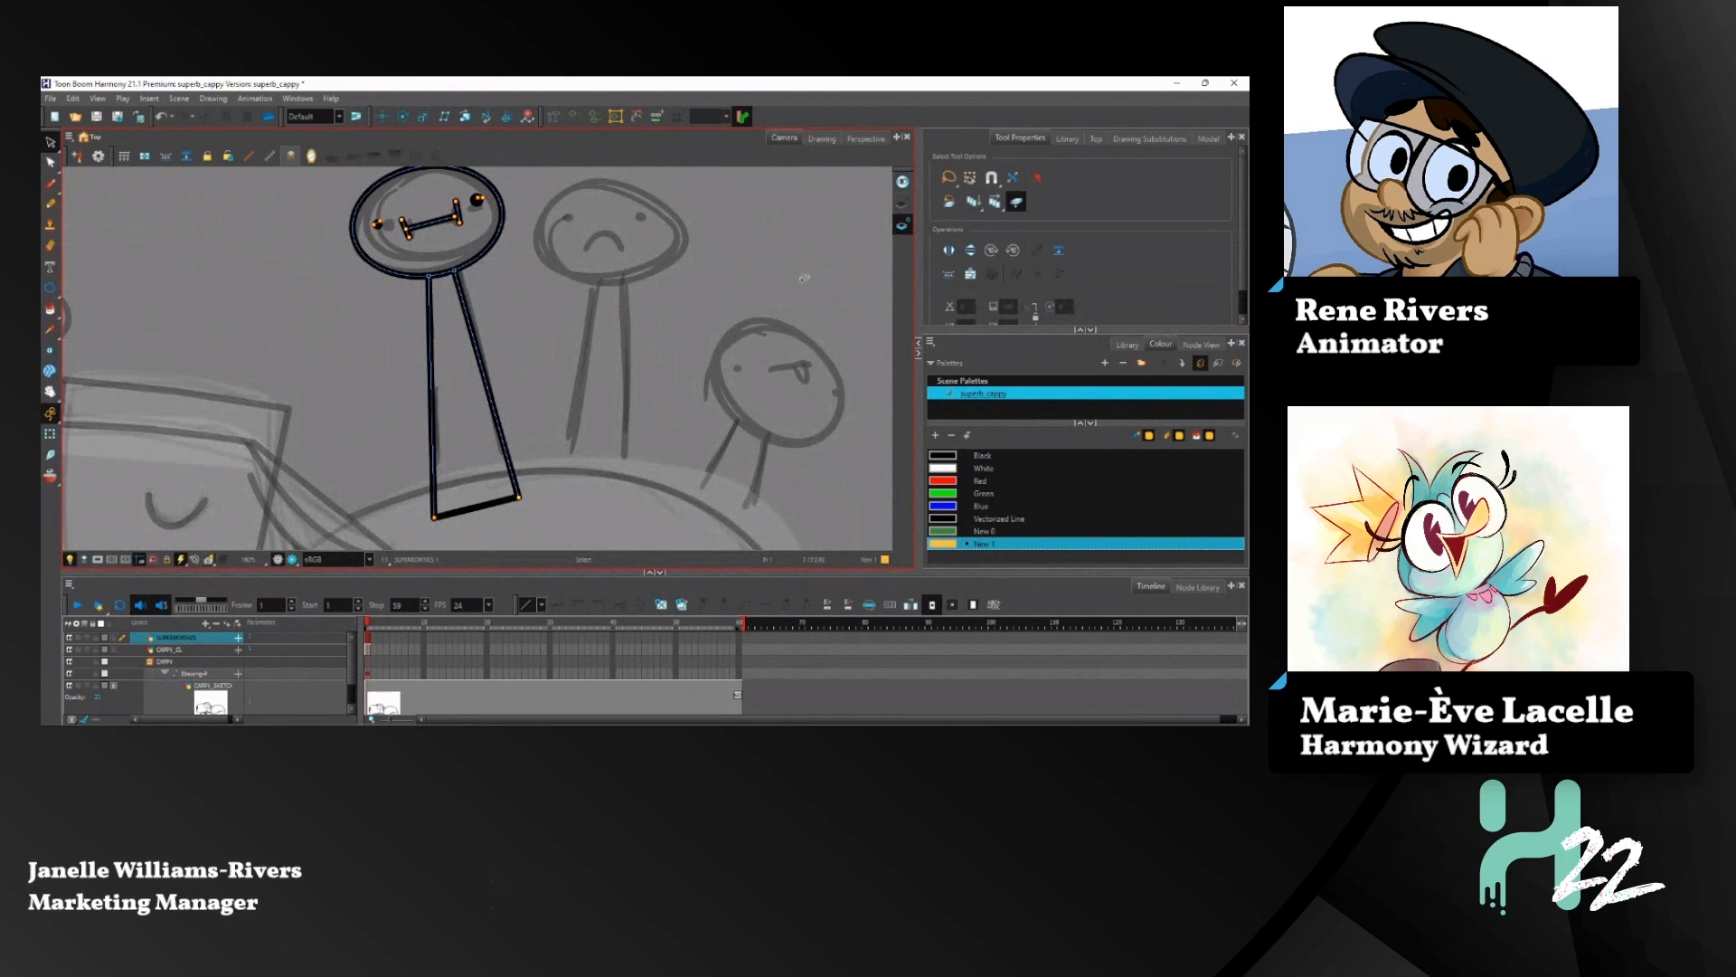
# Step: Compare the figure's base line and surrounding strokes between the Line Art and Colour Art layers
pyautogui.click(901, 205)
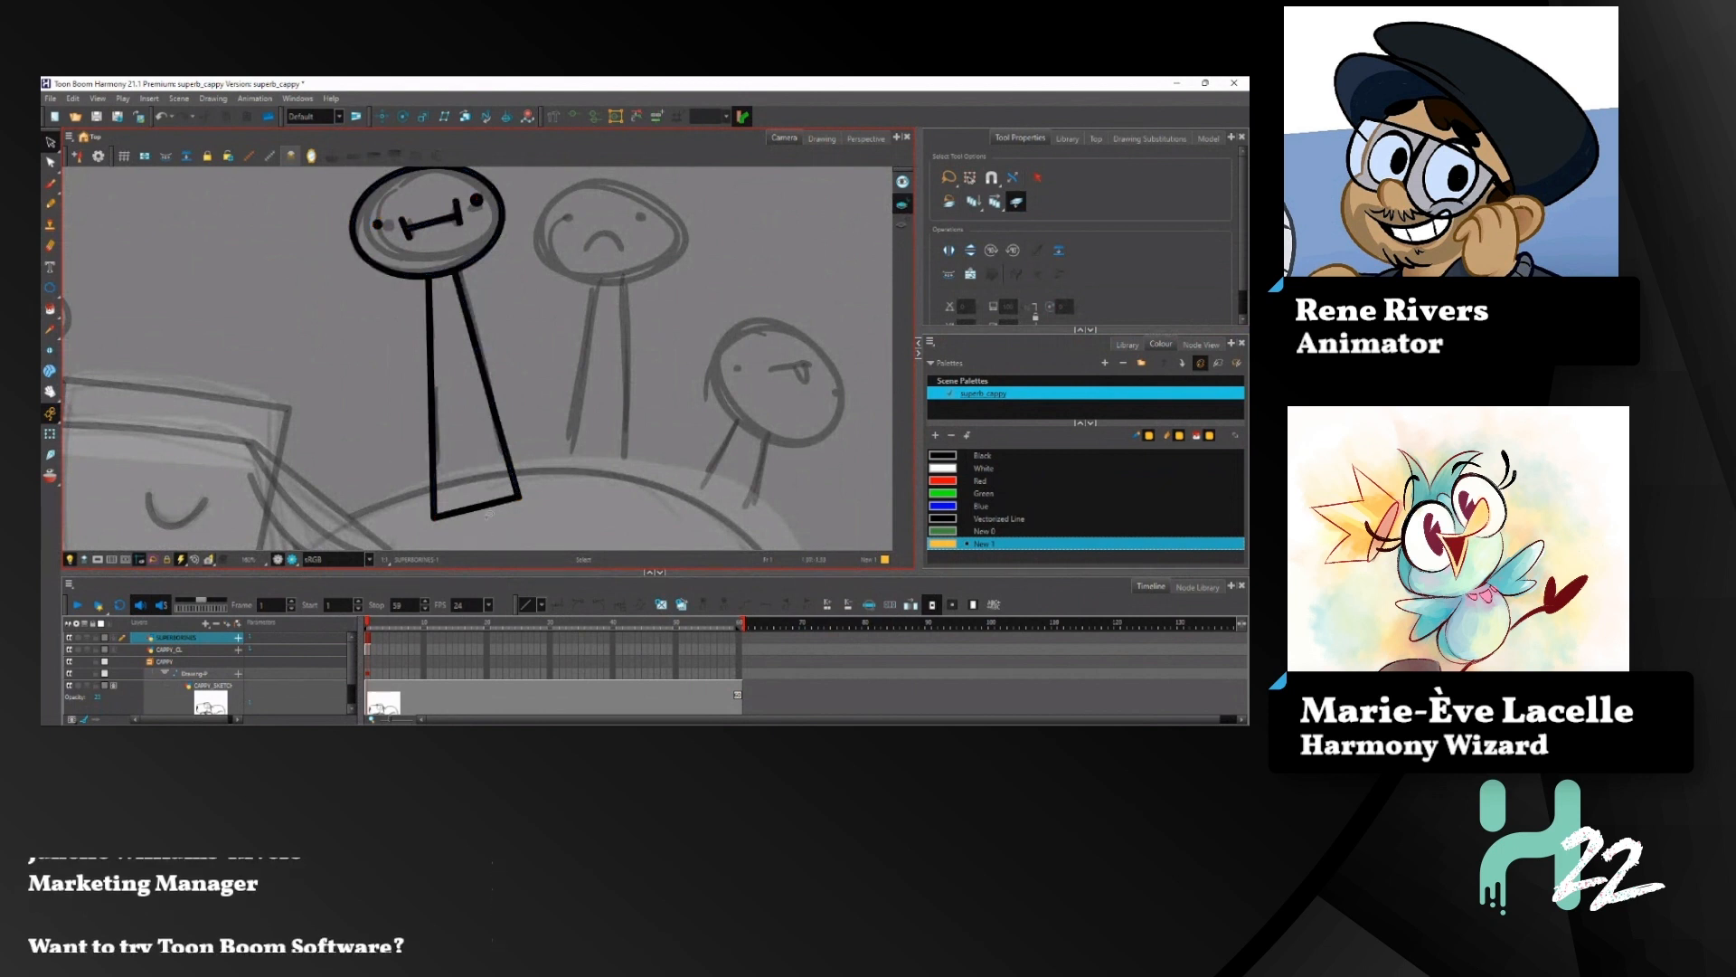
pyautogui.click(486, 513)
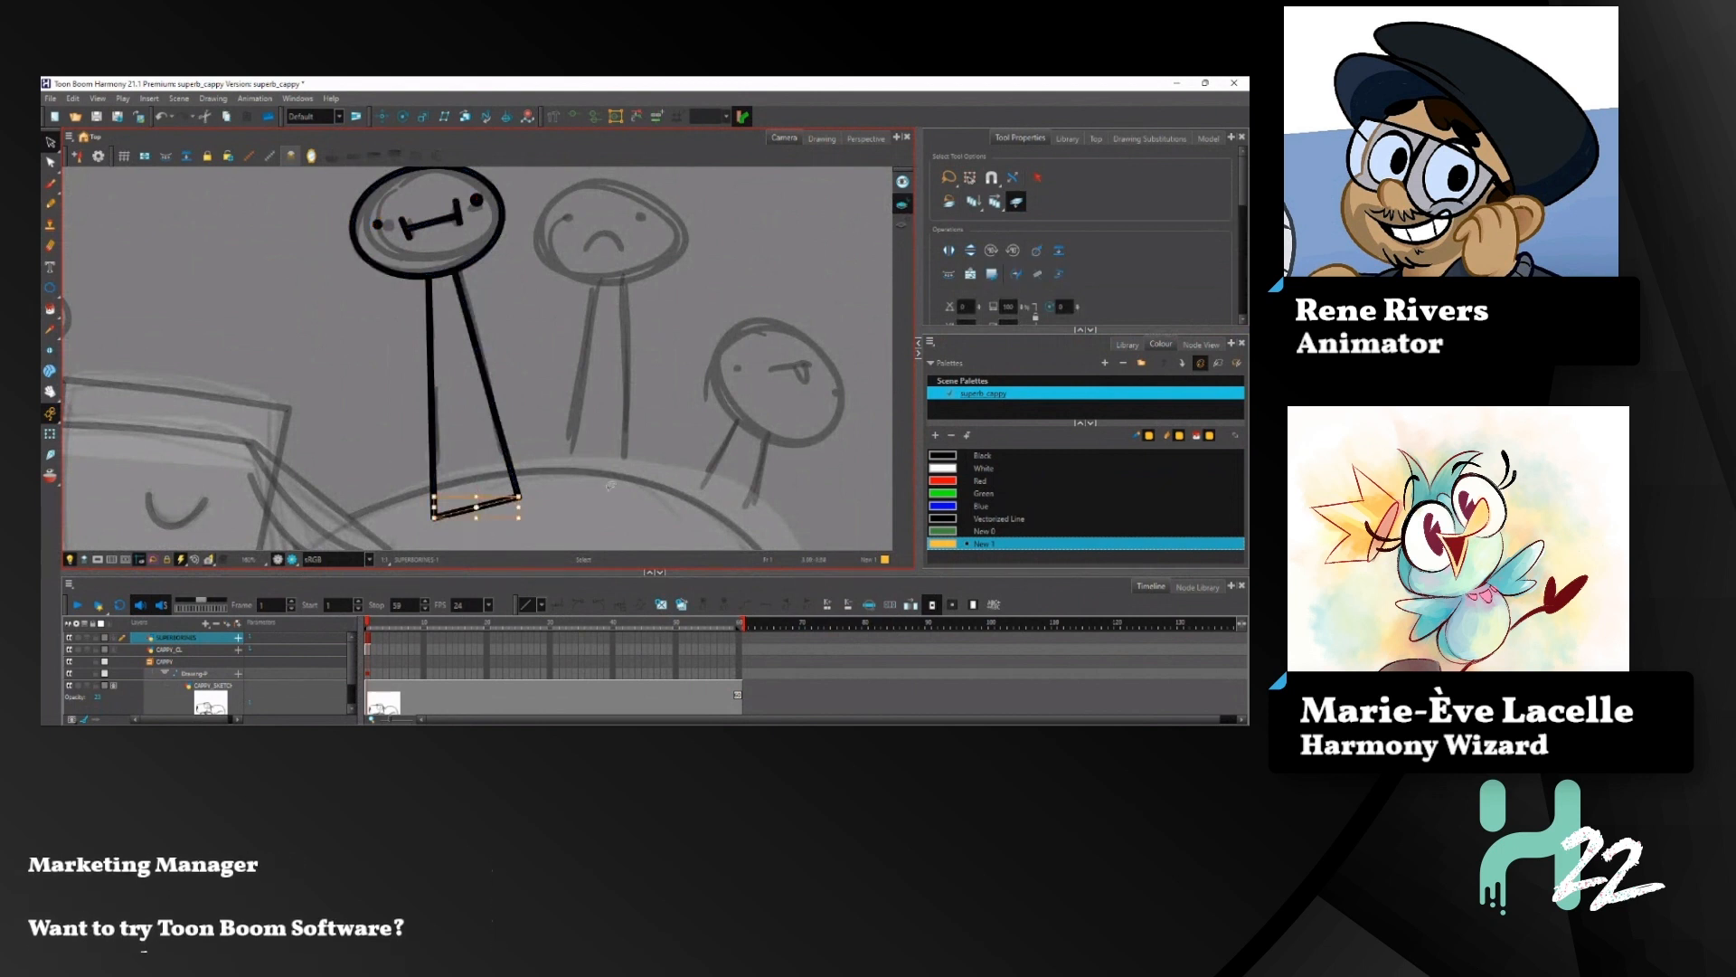
pyautogui.click(902, 225)
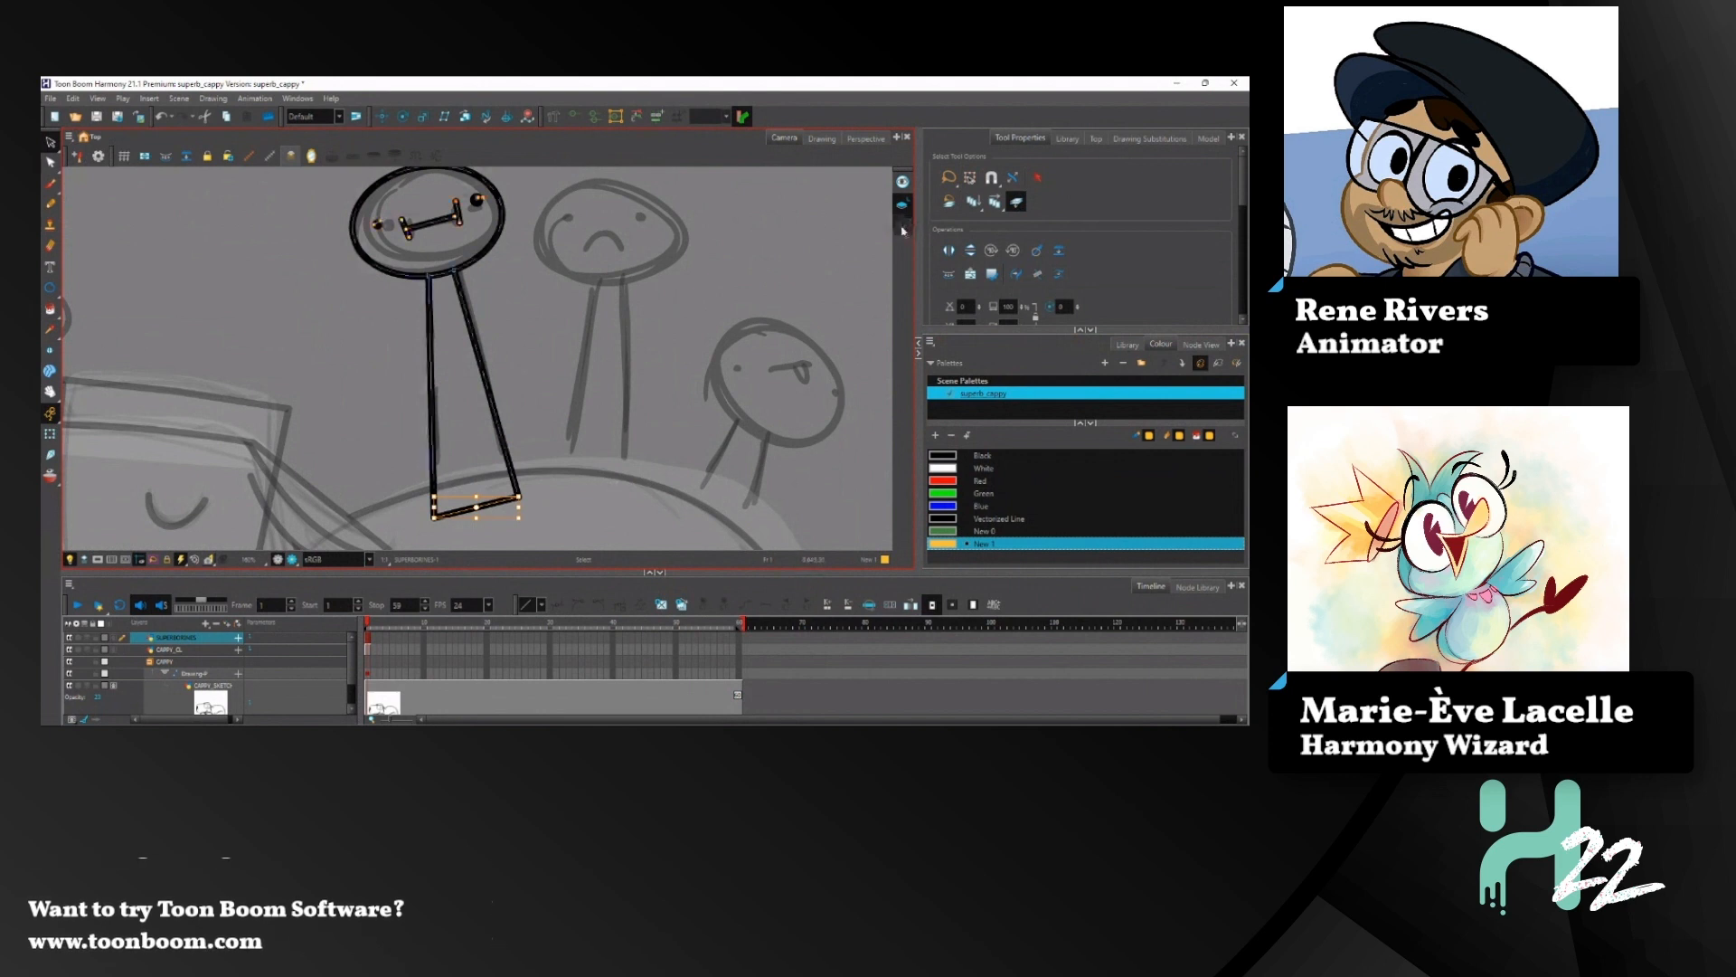
pyautogui.moveTo(558, 421)
pyautogui.mouseDown()
pyautogui.moveTo(550, 374)
pyautogui.moveTo(518, 405)
pyautogui.mouseUp()
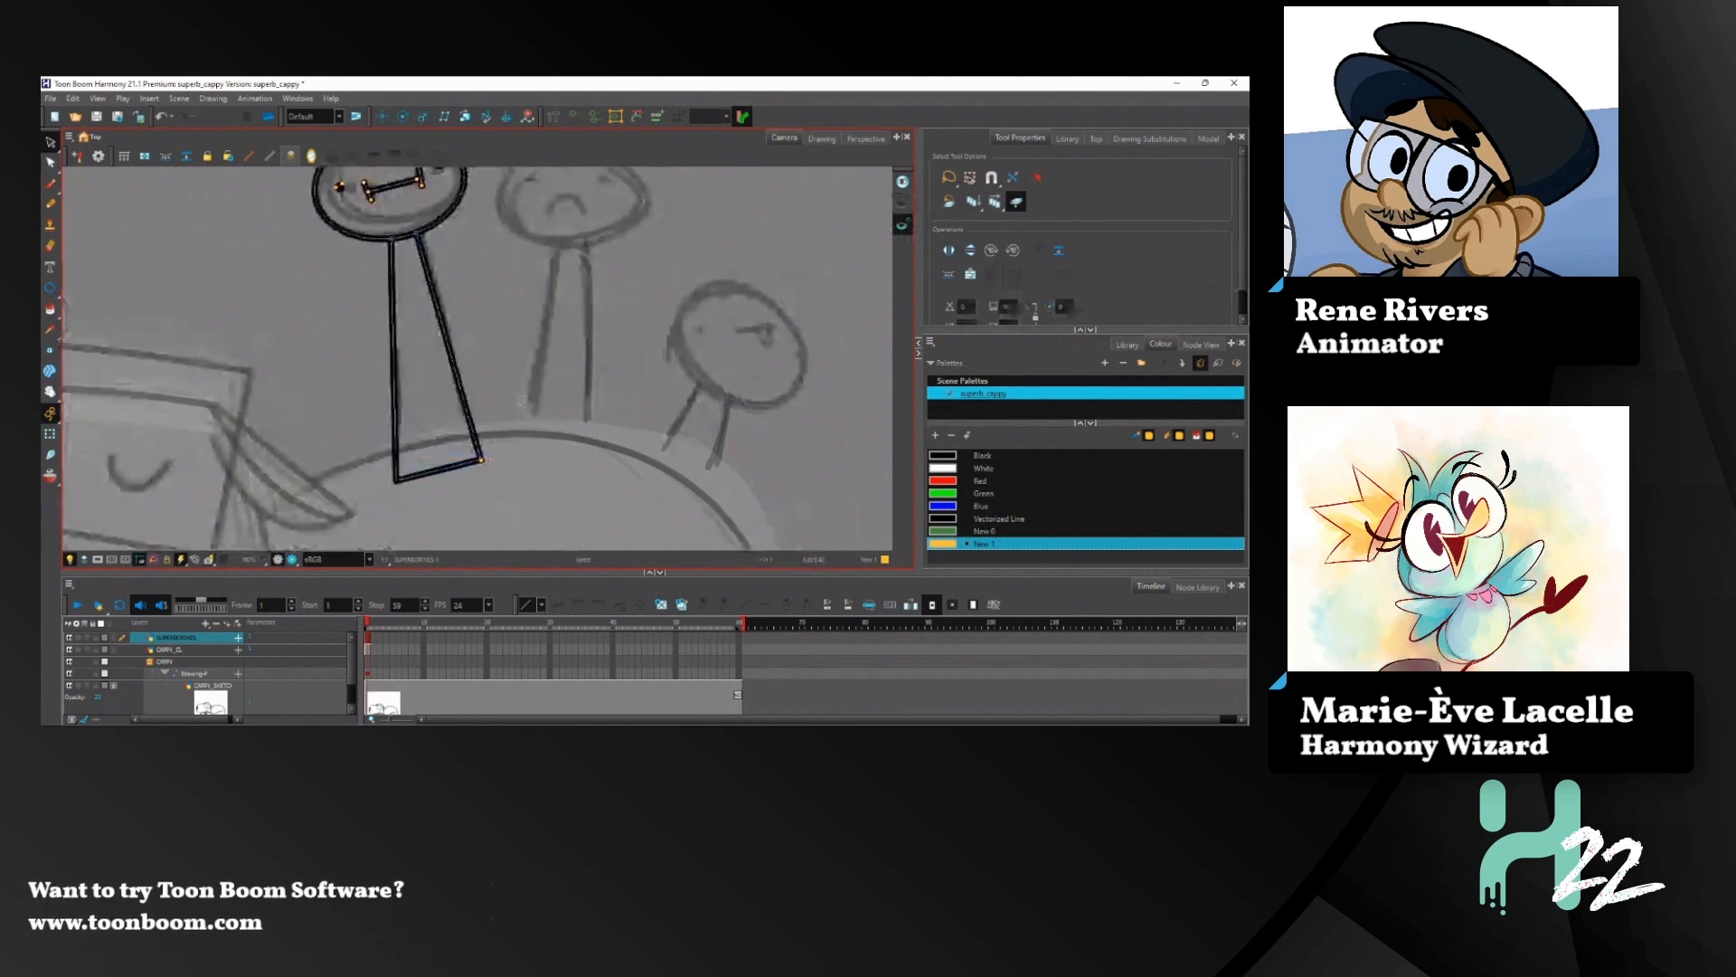
# Step: Close the gap in the figure's outline where its slanted side meets the base line, using the Close Gap tool
pyautogui.scroll(4, 518, 405)
pyautogui.scroll(6, 518, 416)
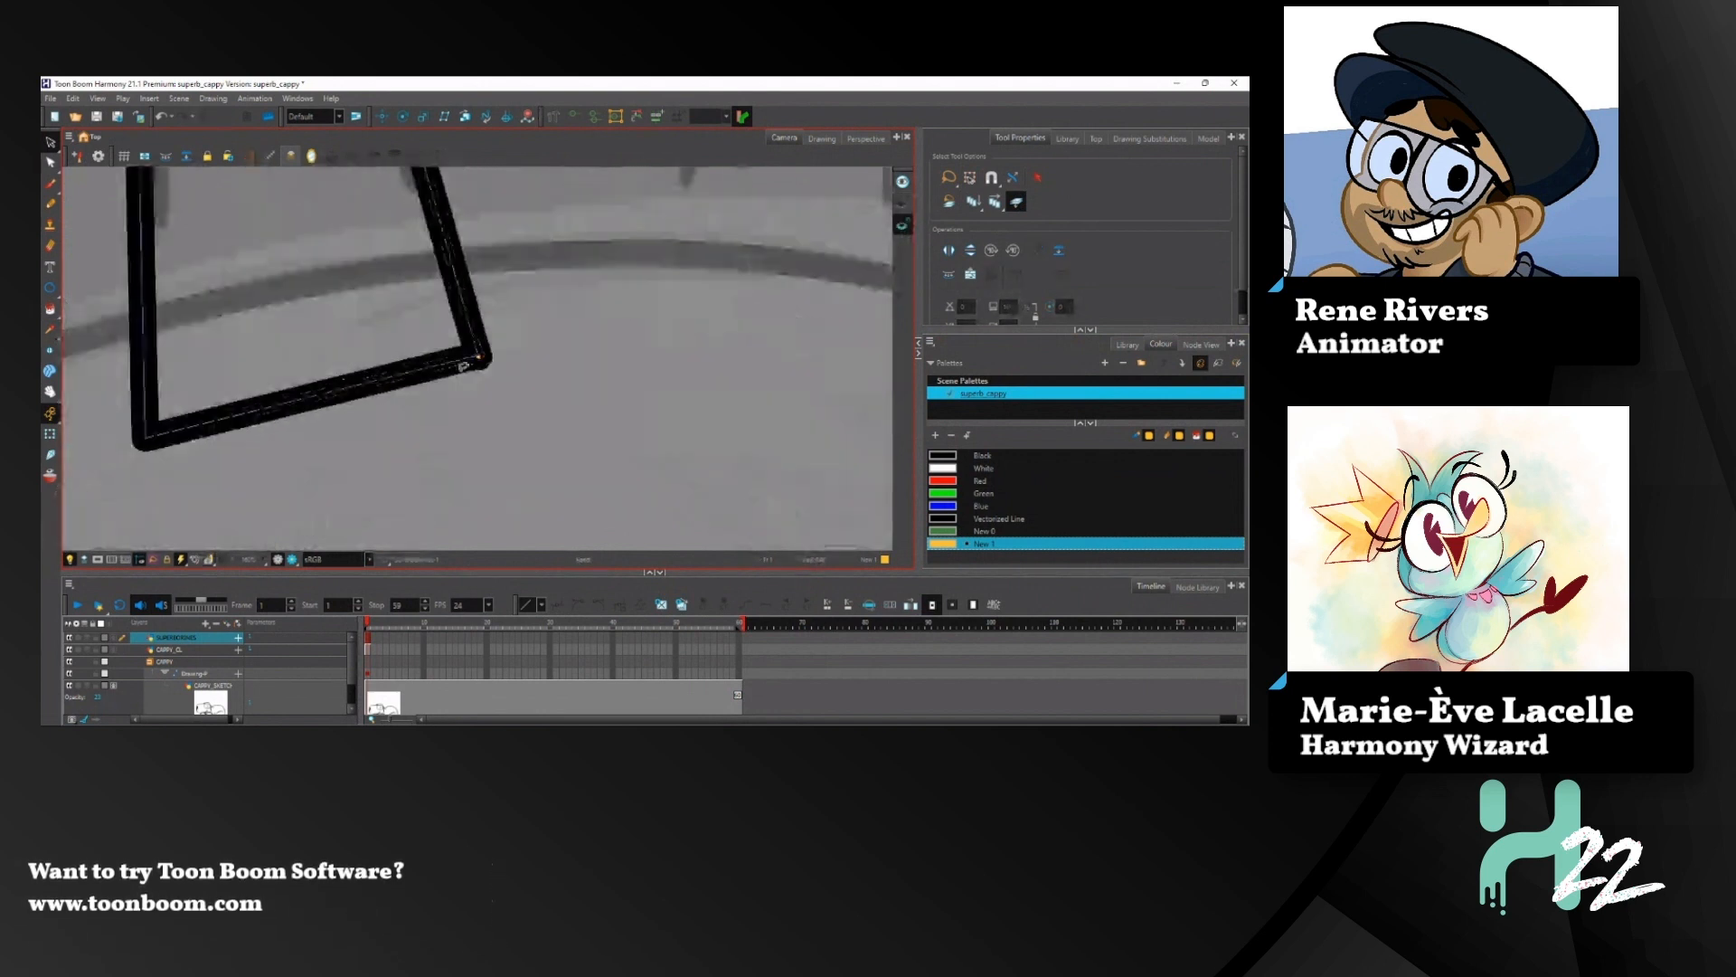
pyautogui.scroll(-7, 543, 376)
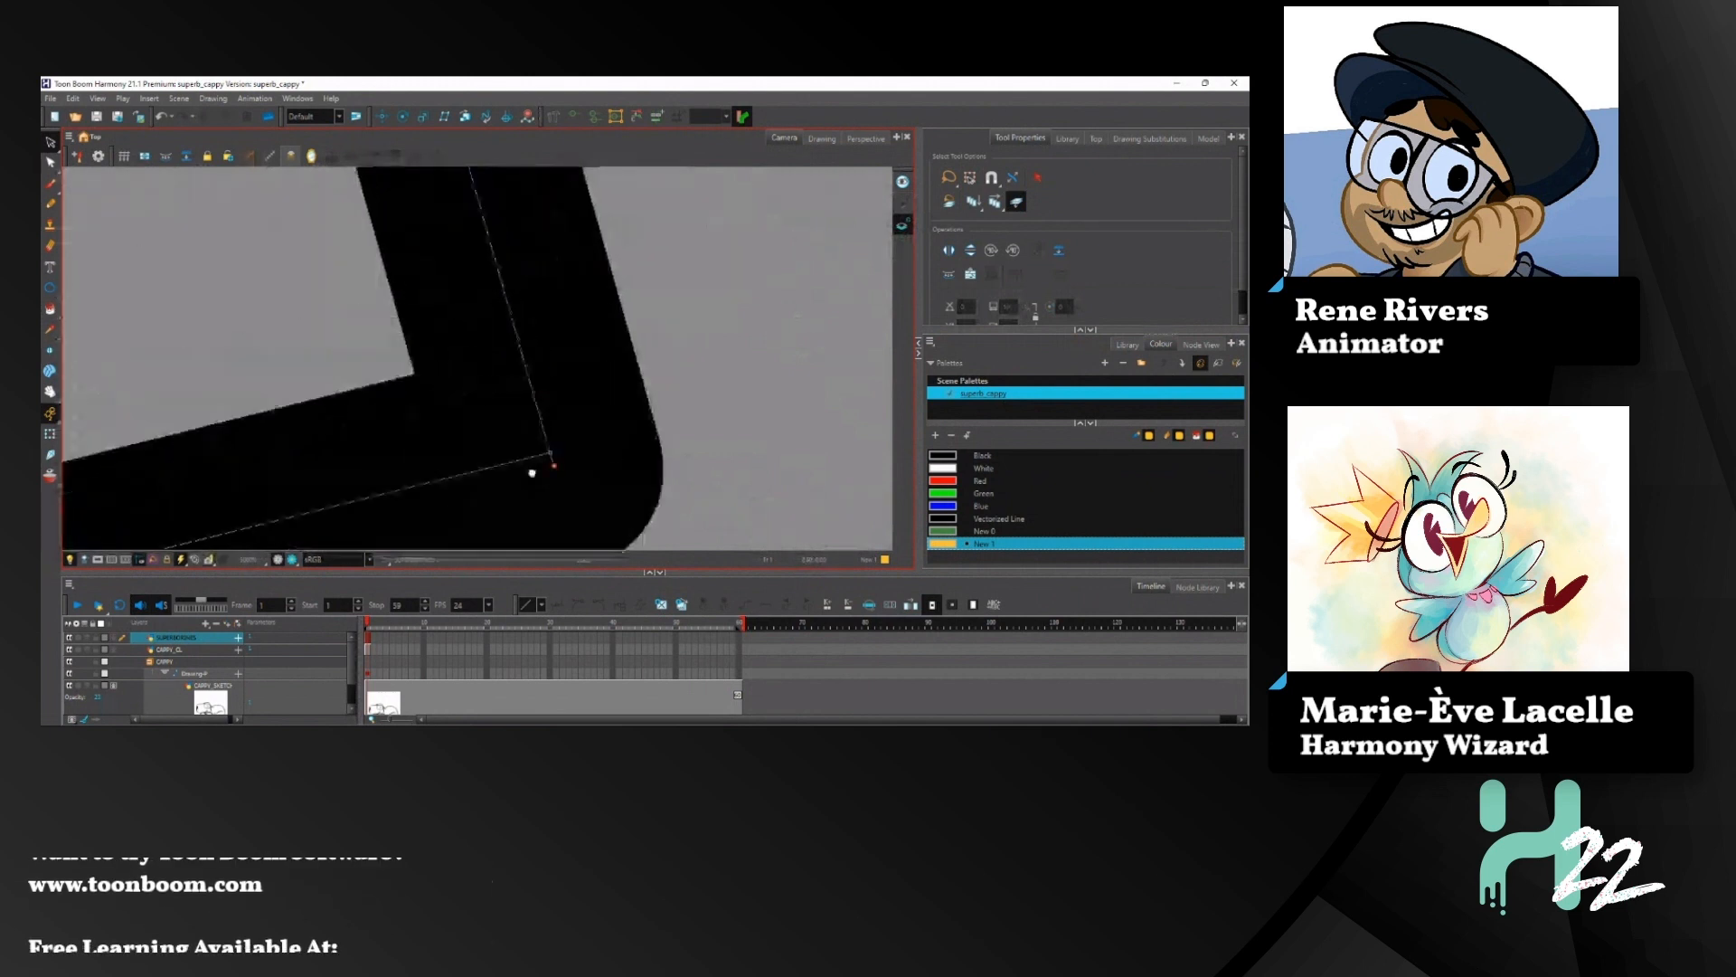
pyautogui.scroll(-4, 516, 417)
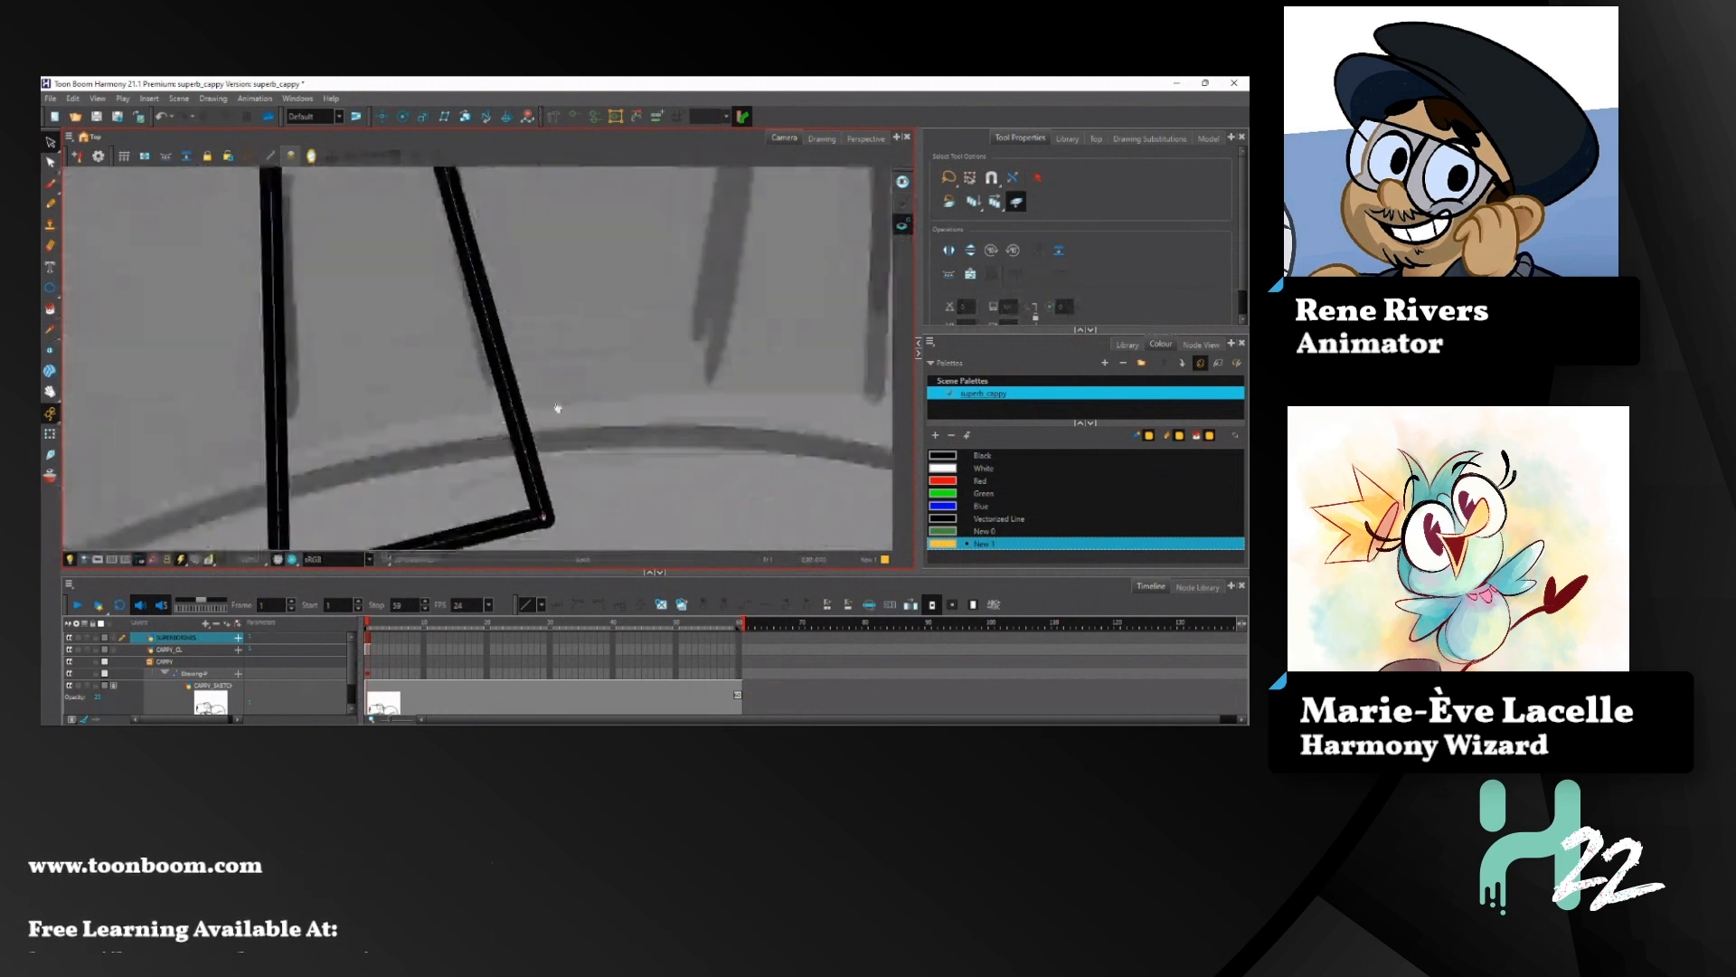
pyautogui.scroll(-4, 561, 399)
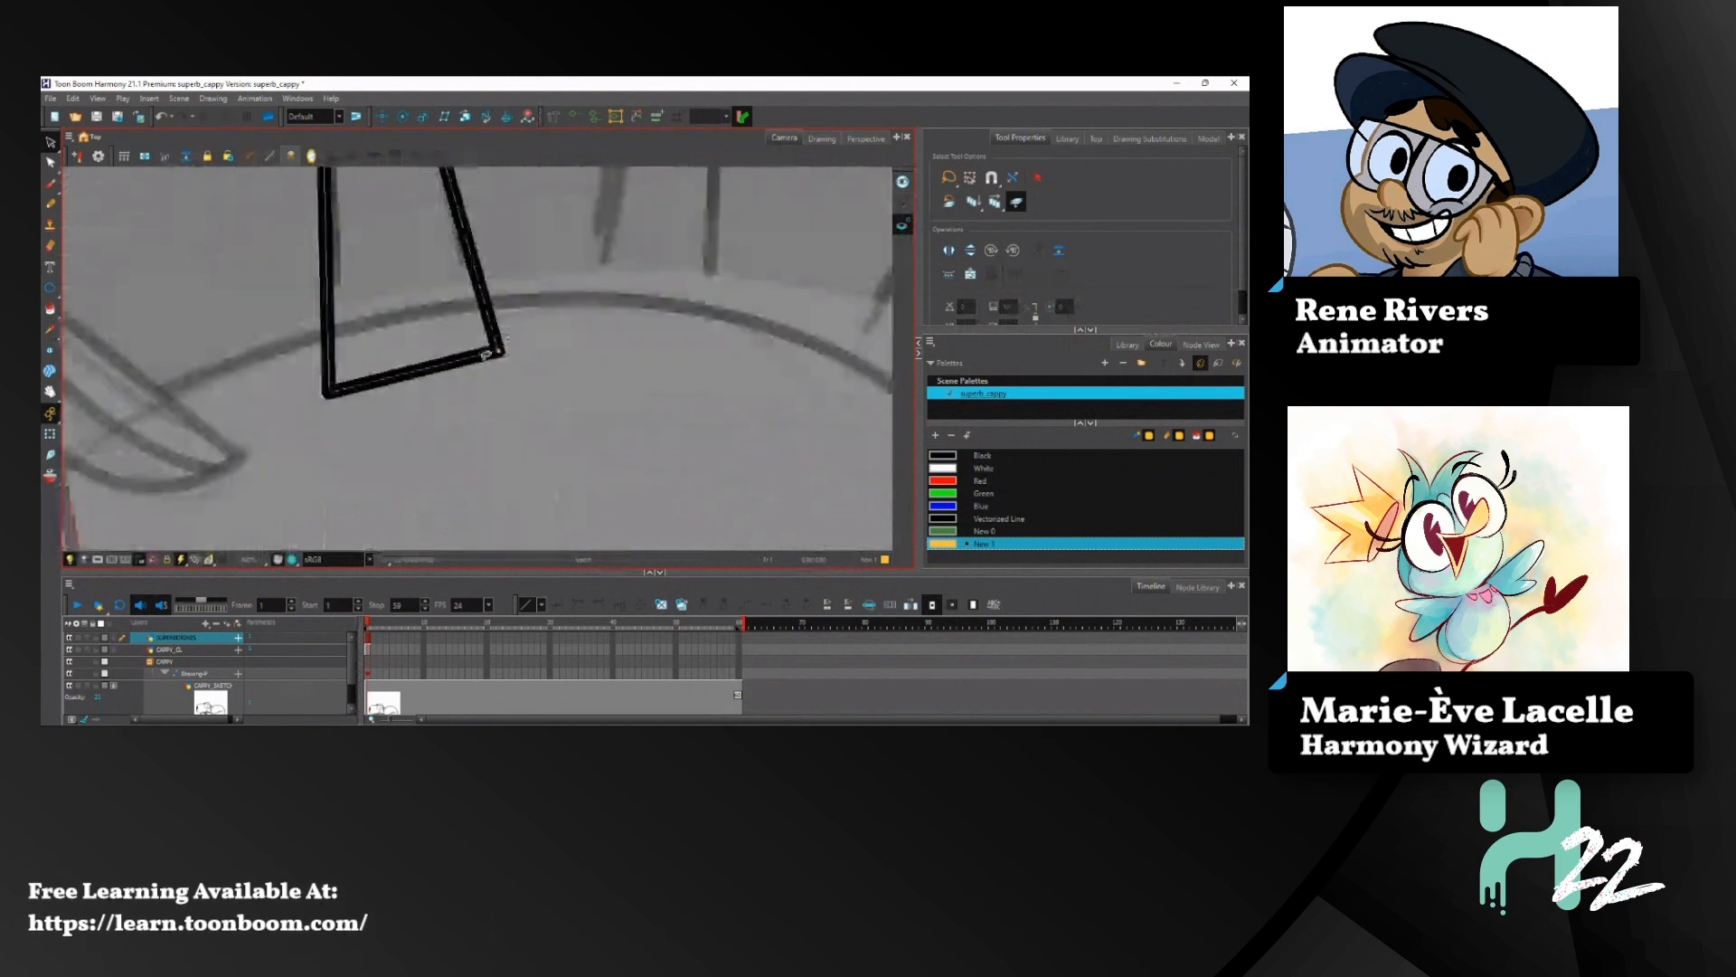
pyautogui.scroll(5, 486, 355)
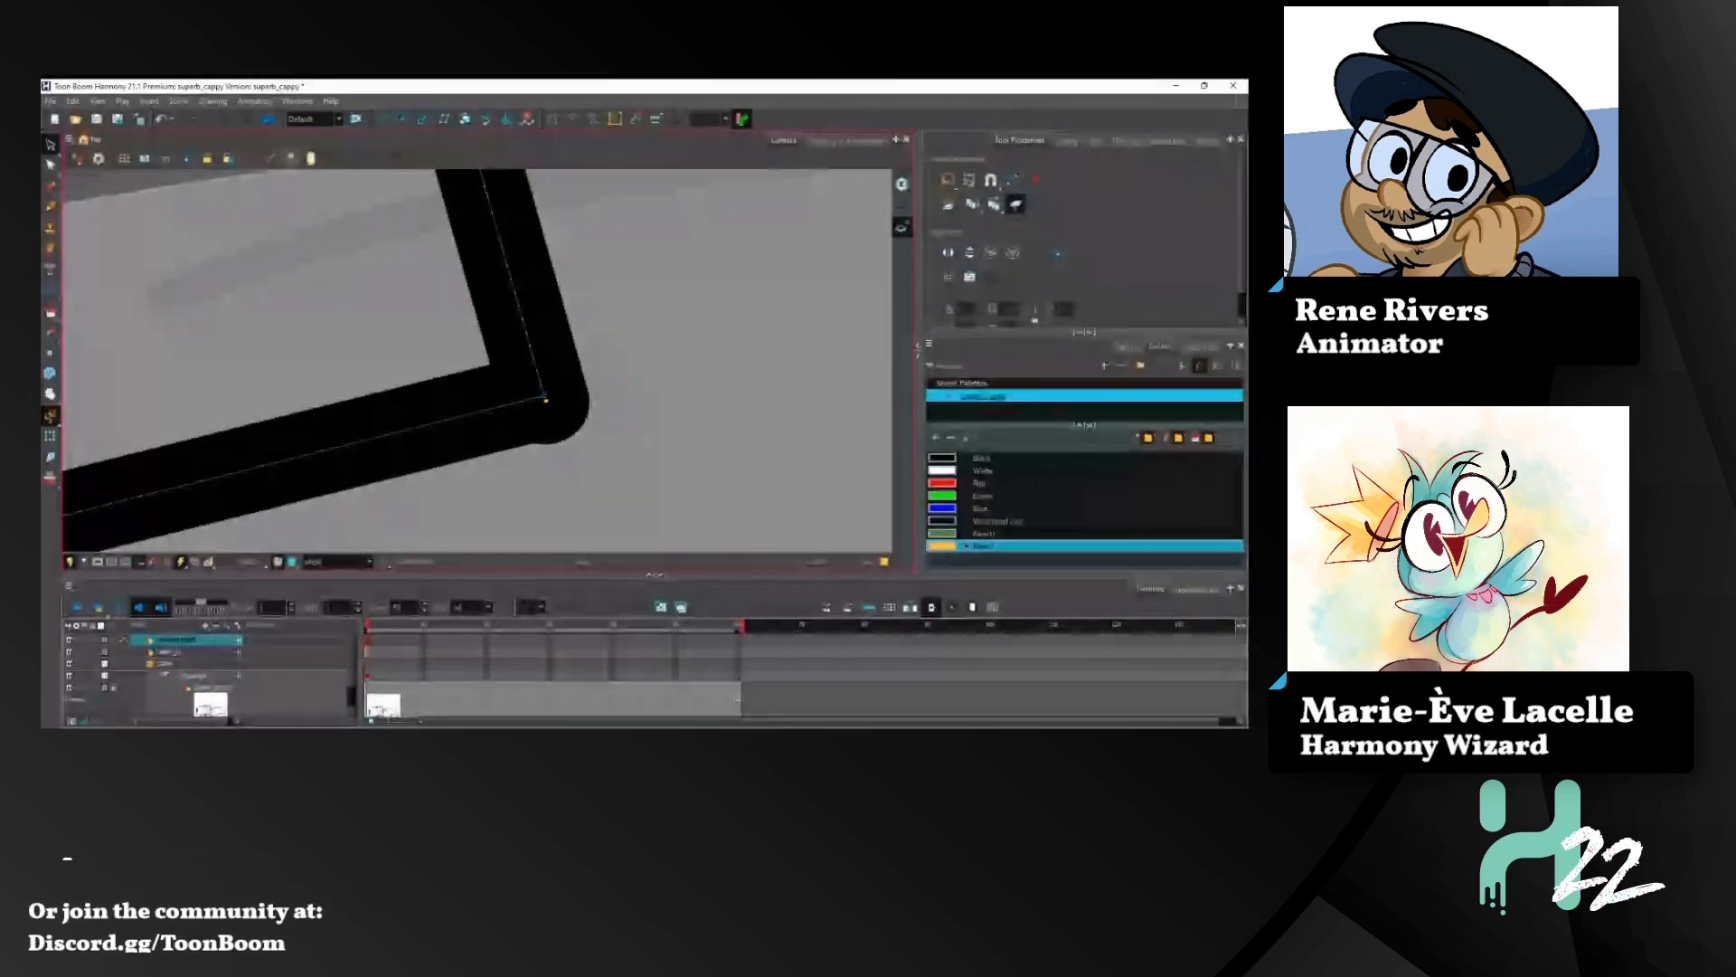
pyautogui.hotkey('alt', 'c')
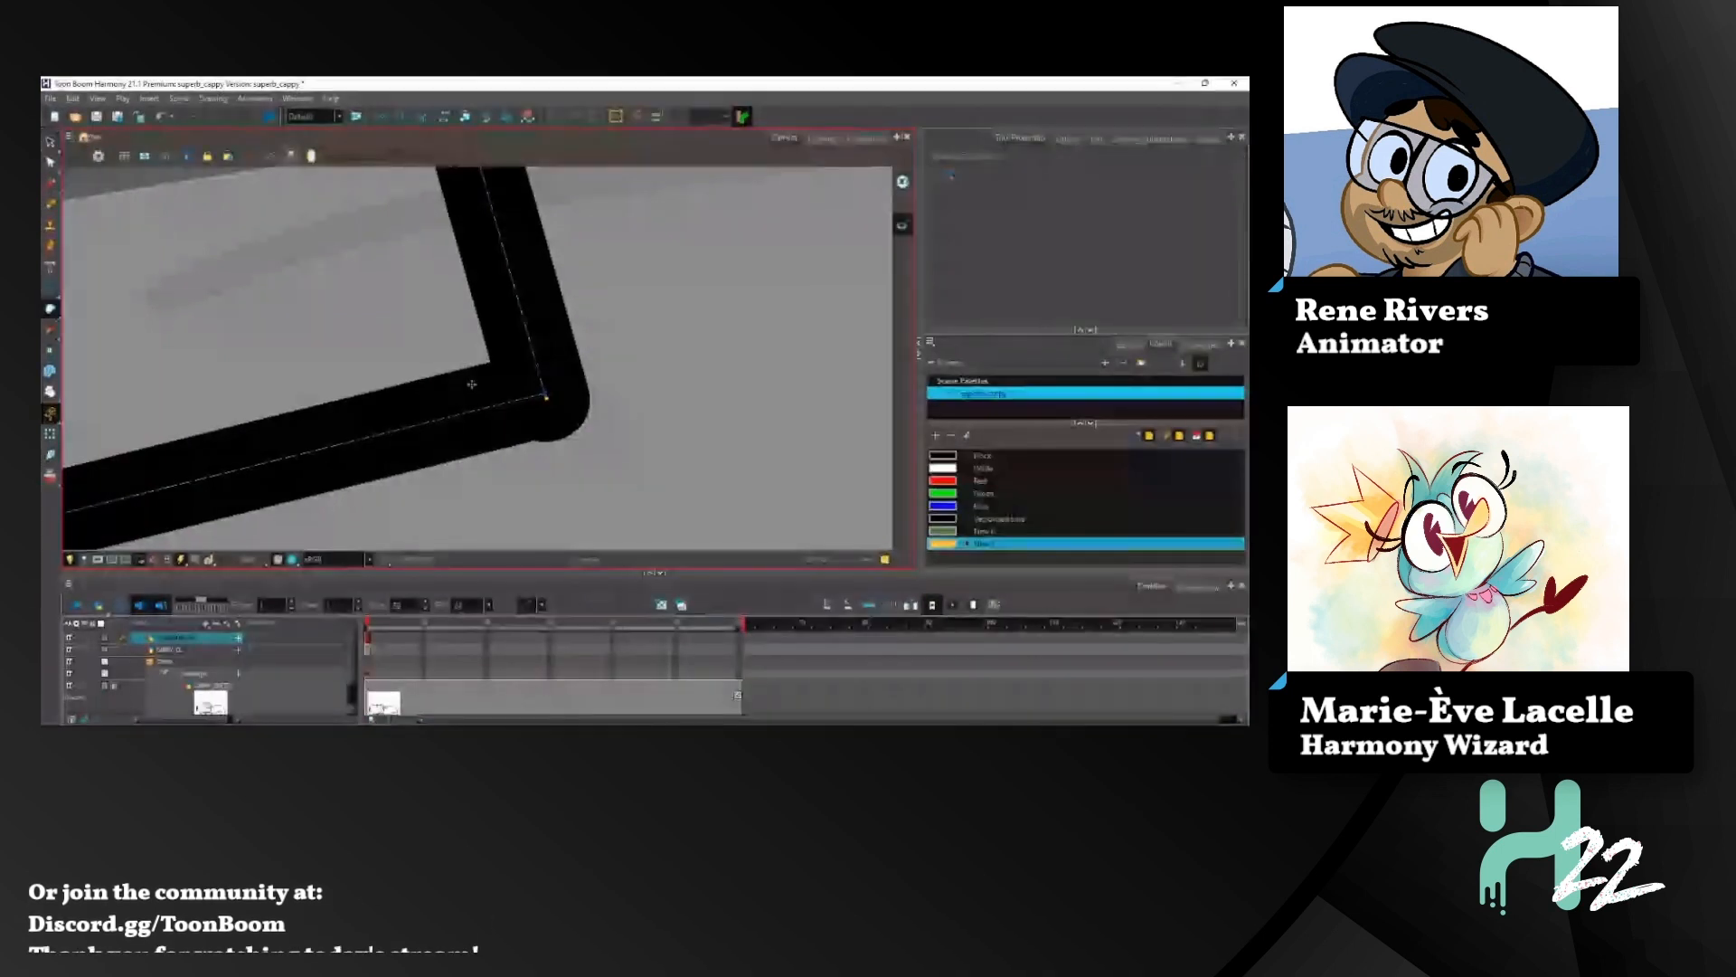
pyautogui.scroll(-2, 636, 320)
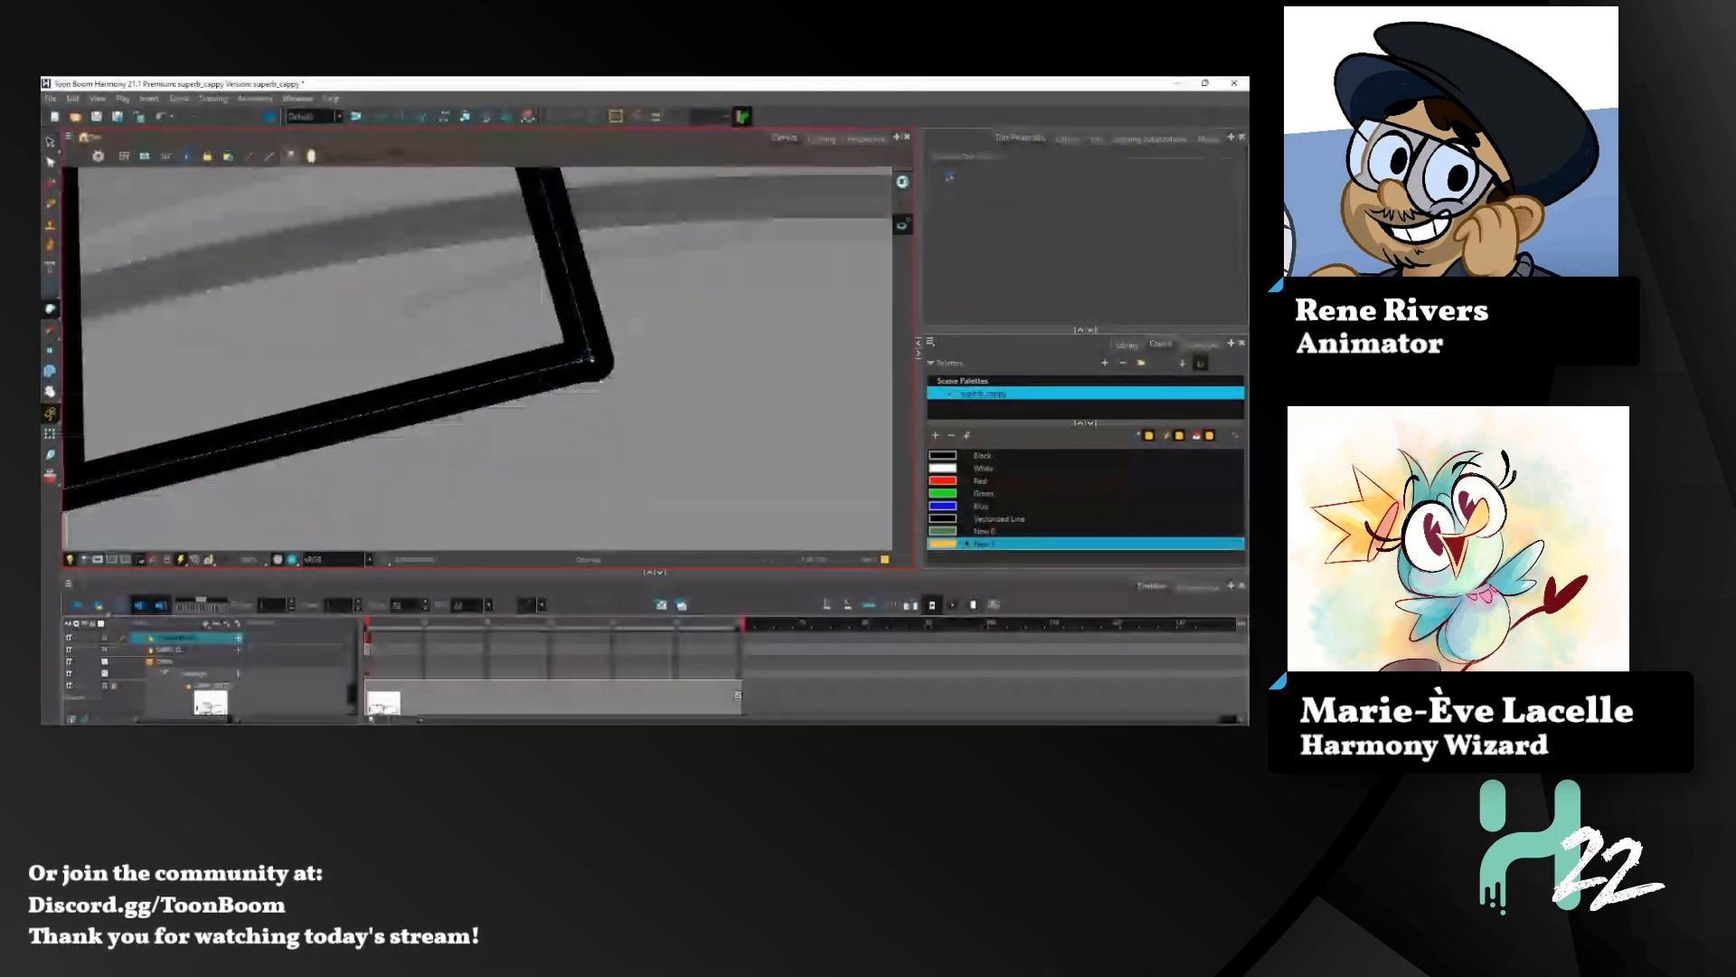
pyautogui.scroll(-5, 636, 321)
pyautogui.moveTo(660, 190); pyautogui.dragTo(571, 414)
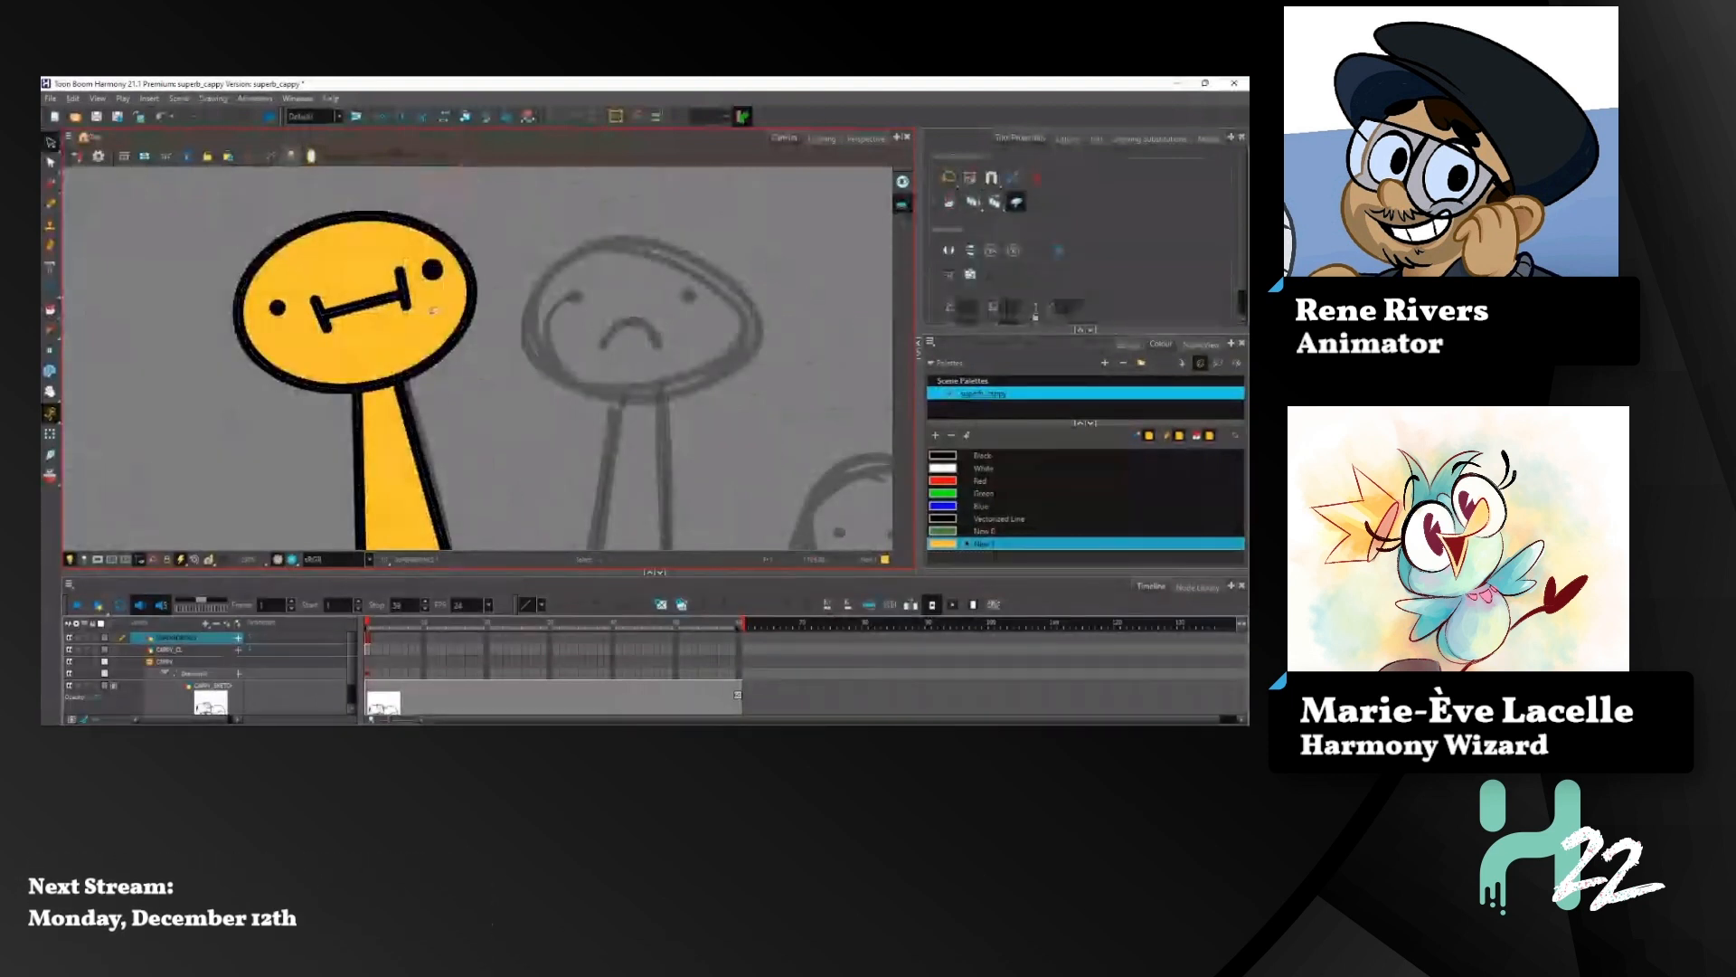
# Step: Delete the black outline strokes around the yellow-orange figure's head, sides and base, keeping the eyes and mouth
pyautogui.click(434, 362)
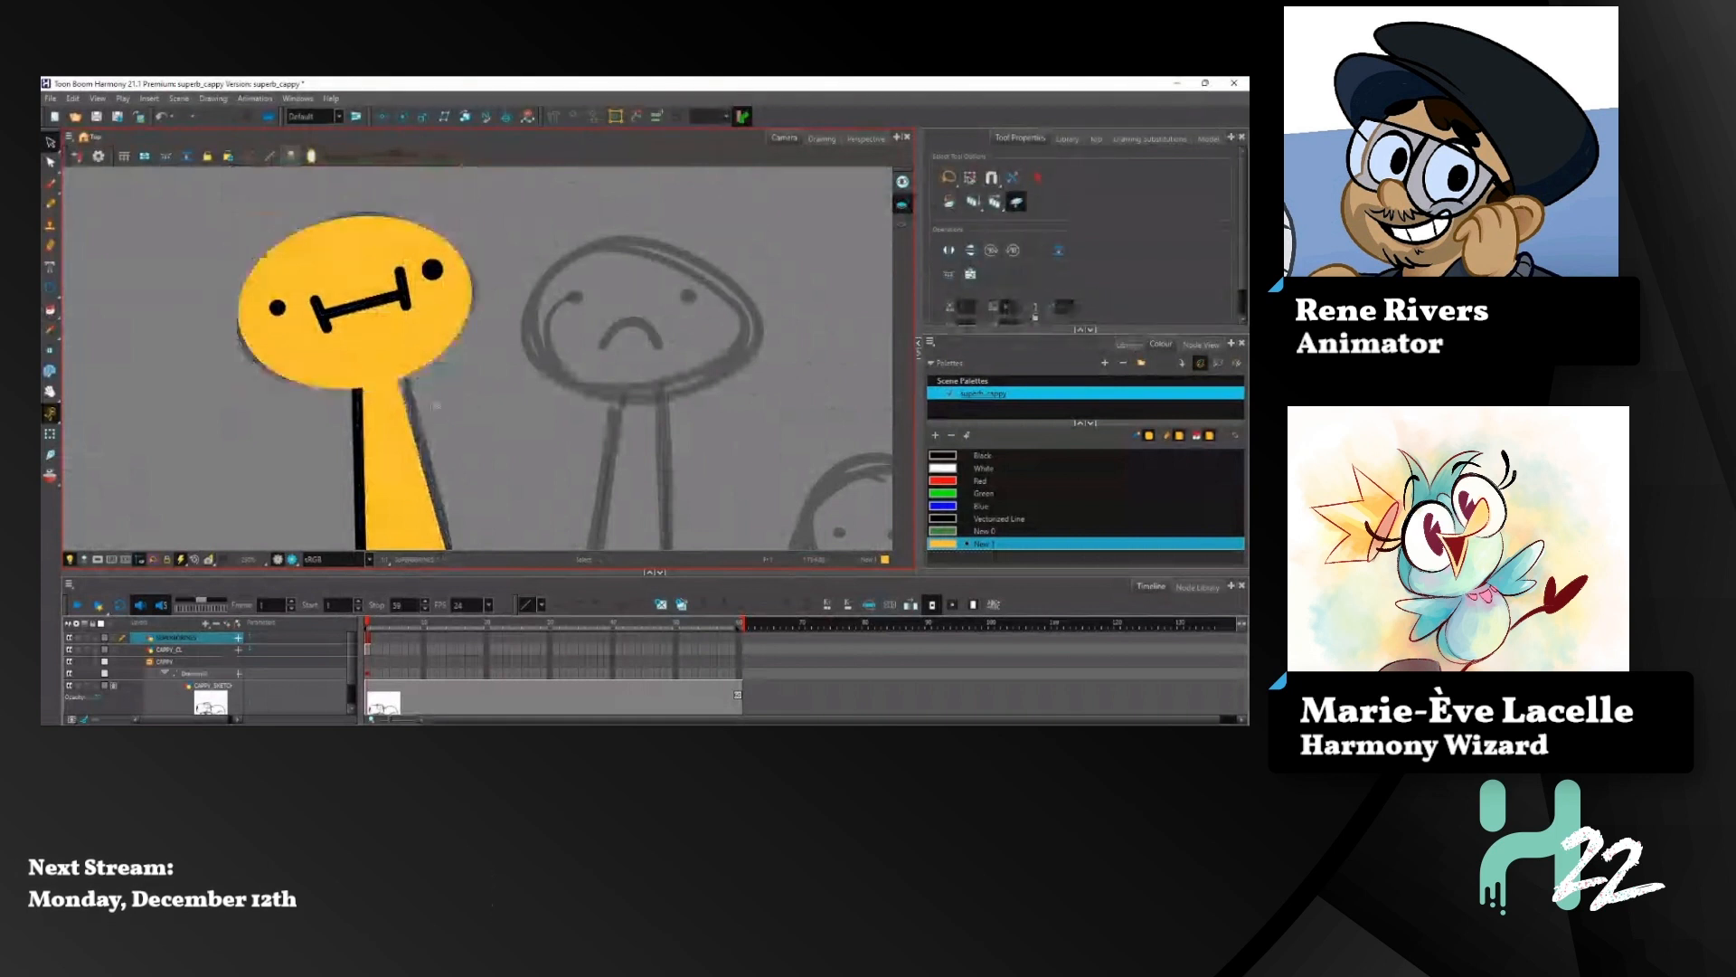
pyautogui.scroll(2, 479, 359)
pyautogui.scroll(-4, 479, 359)
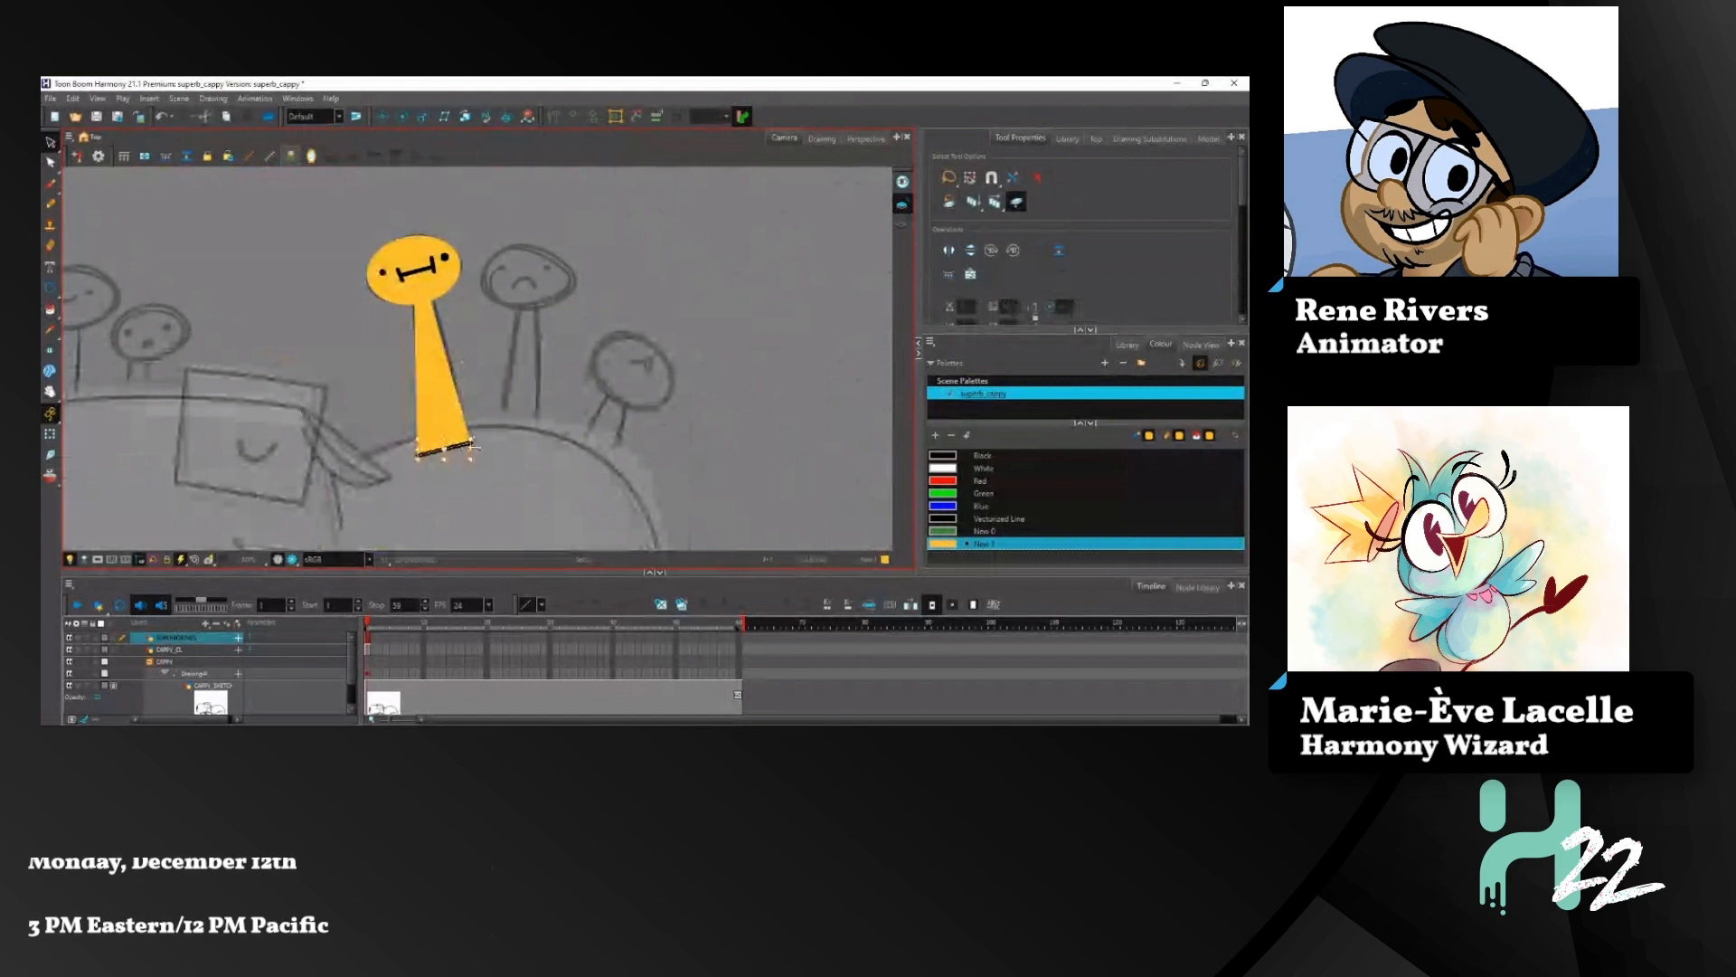
pyautogui.scroll(1, 499, 332)
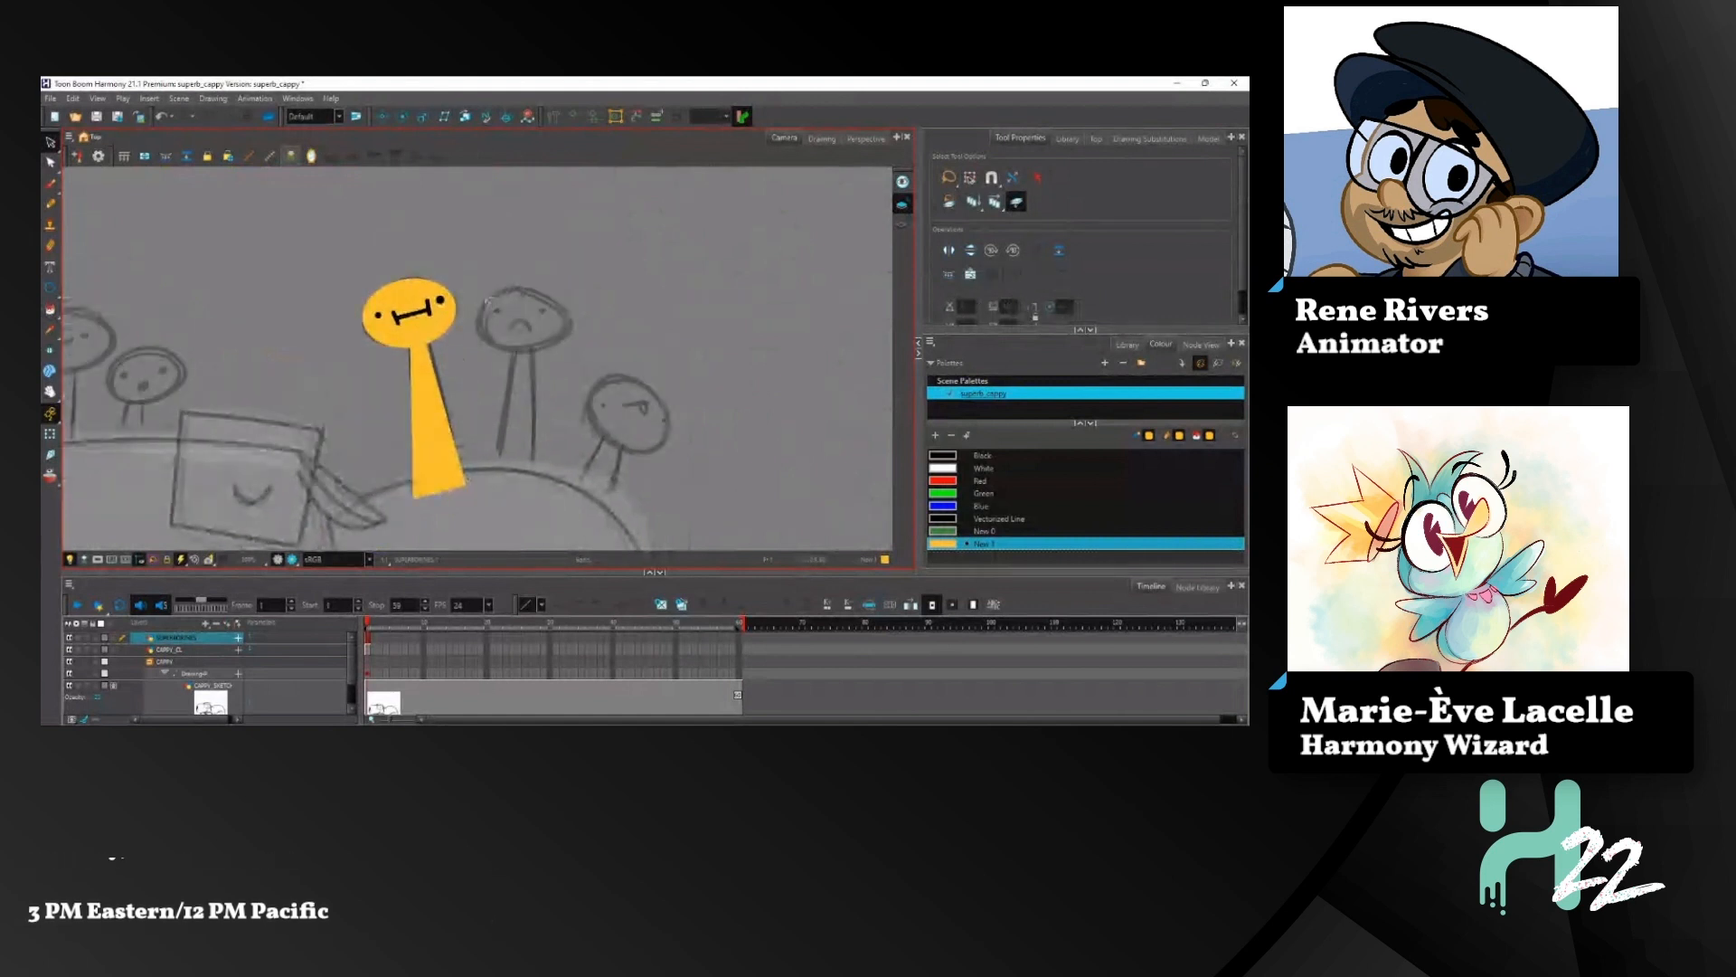
pyautogui.scroll(-3, 488, 303)
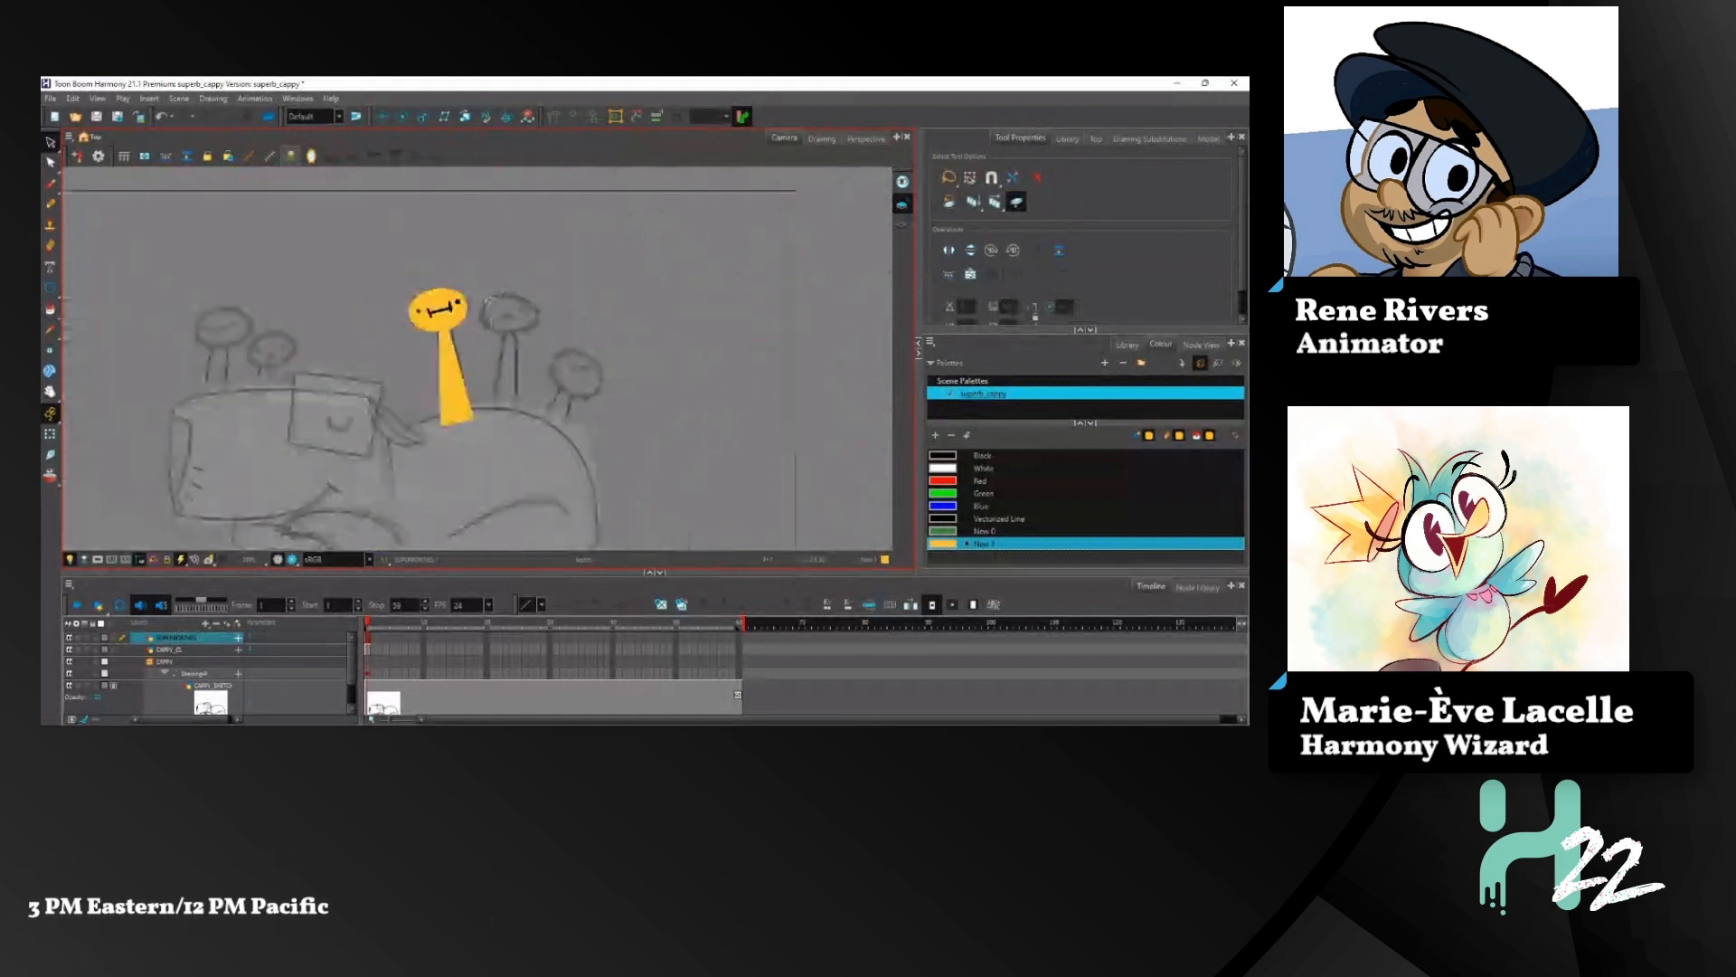
pyautogui.scroll(6, 487, 305)
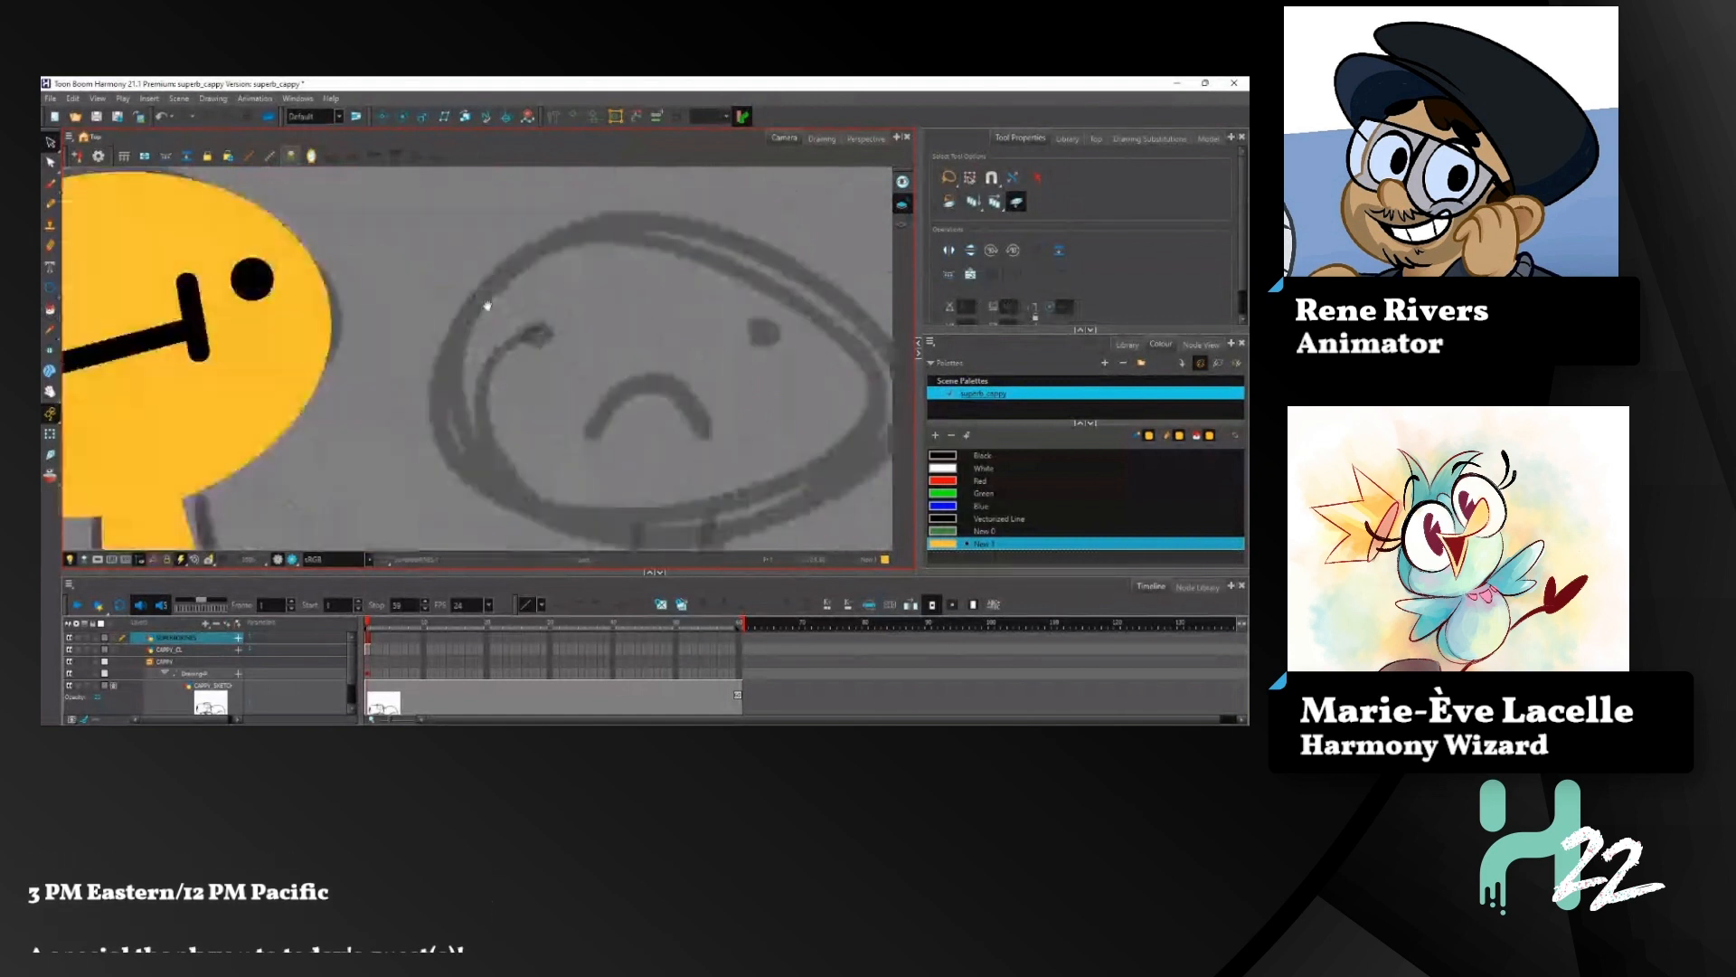
pyautogui.hscroll(-3, 487, 306)
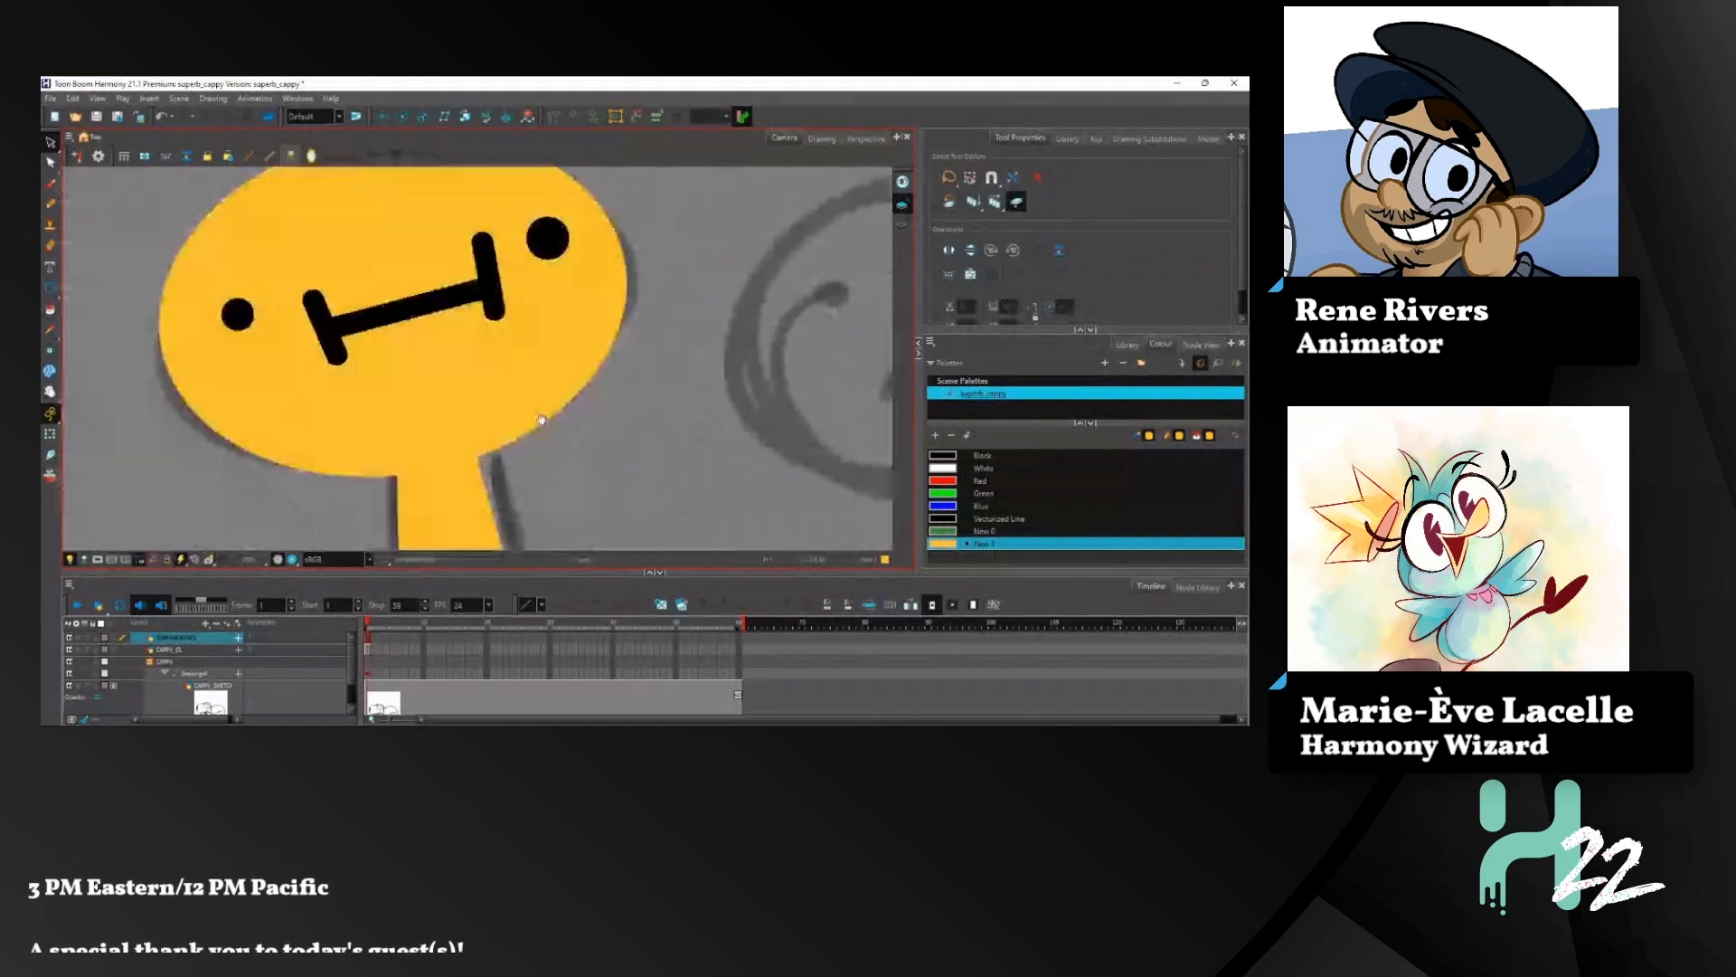
pyautogui.scroll(-5, 540, 419)
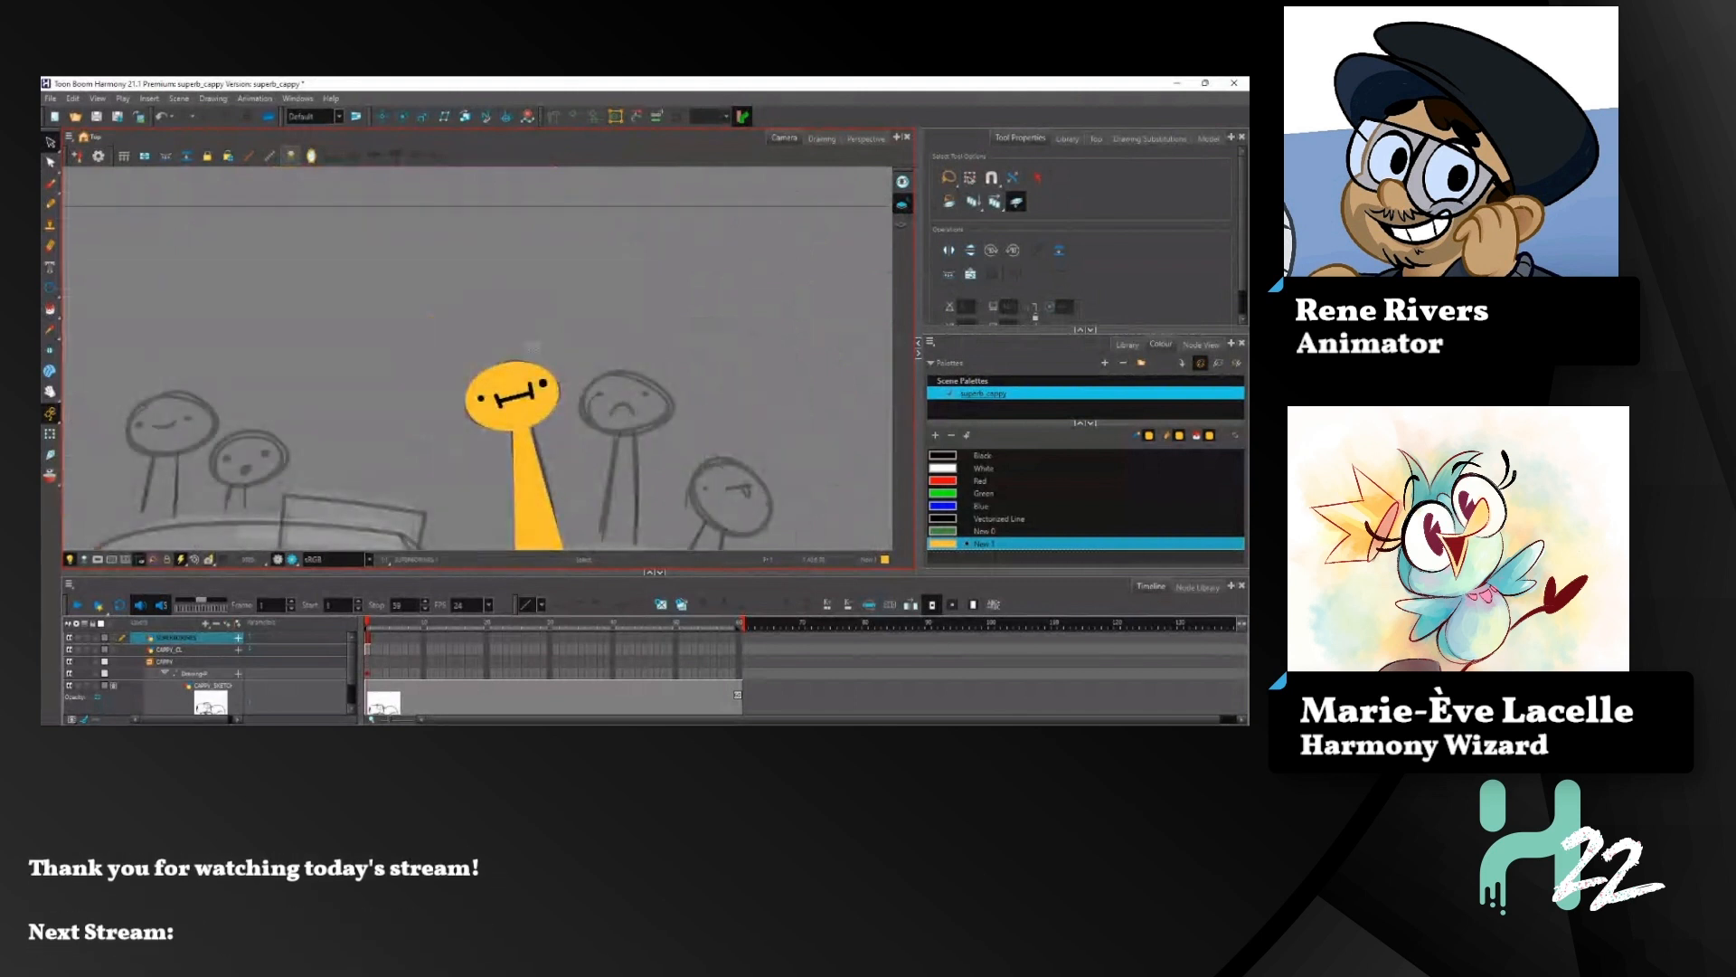
pyautogui.scroll(-3, 561, 464)
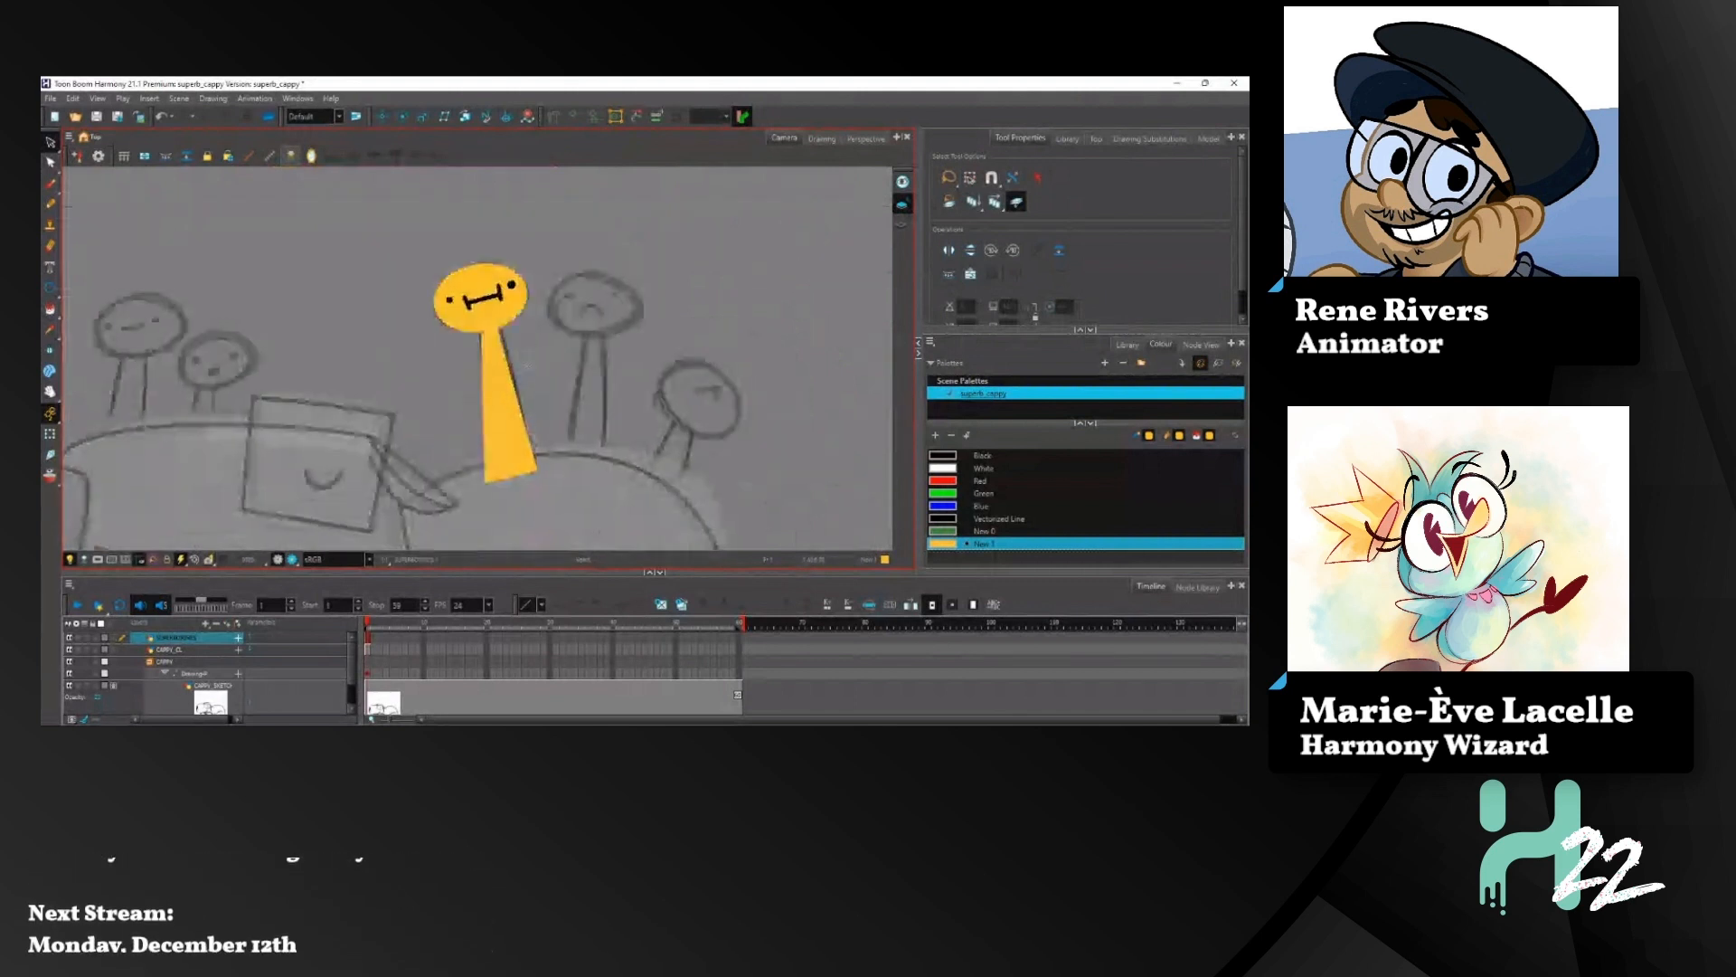
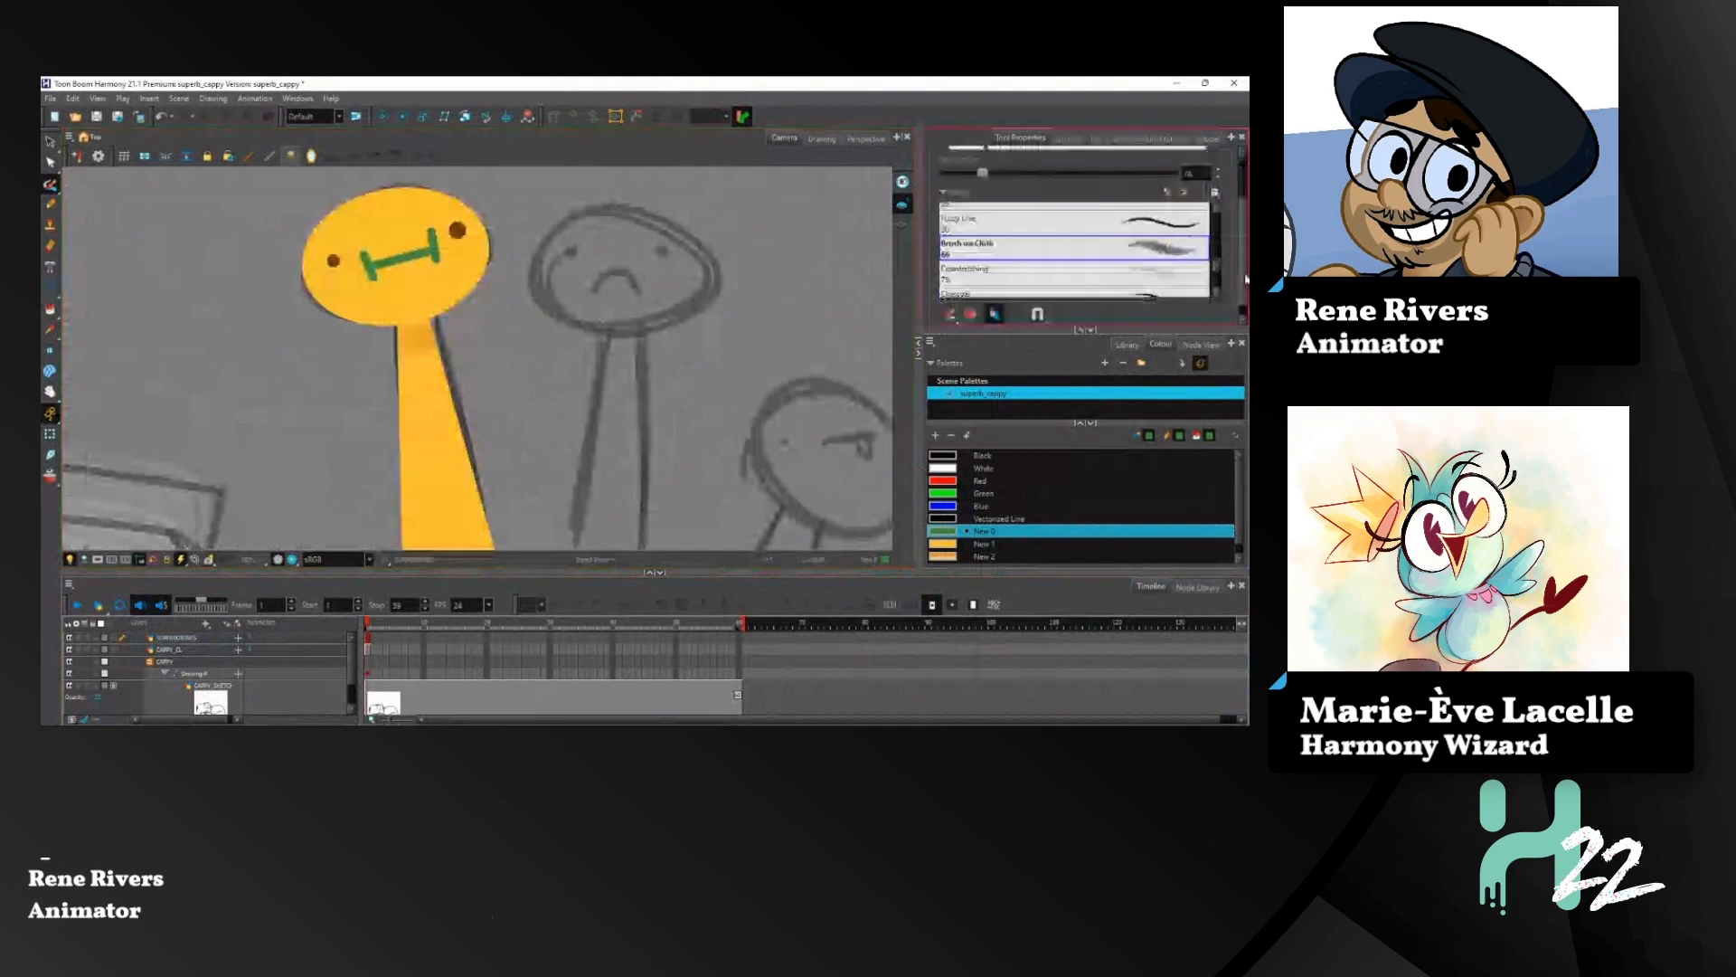
# Step: Paint a band across the upper body of the yellow-orange figure with an enlarged Solid Brush 1 in the New 2 colour
pyautogui.scroll(-3, 1214, 232)
pyautogui.scroll(-3, 1139, 218)
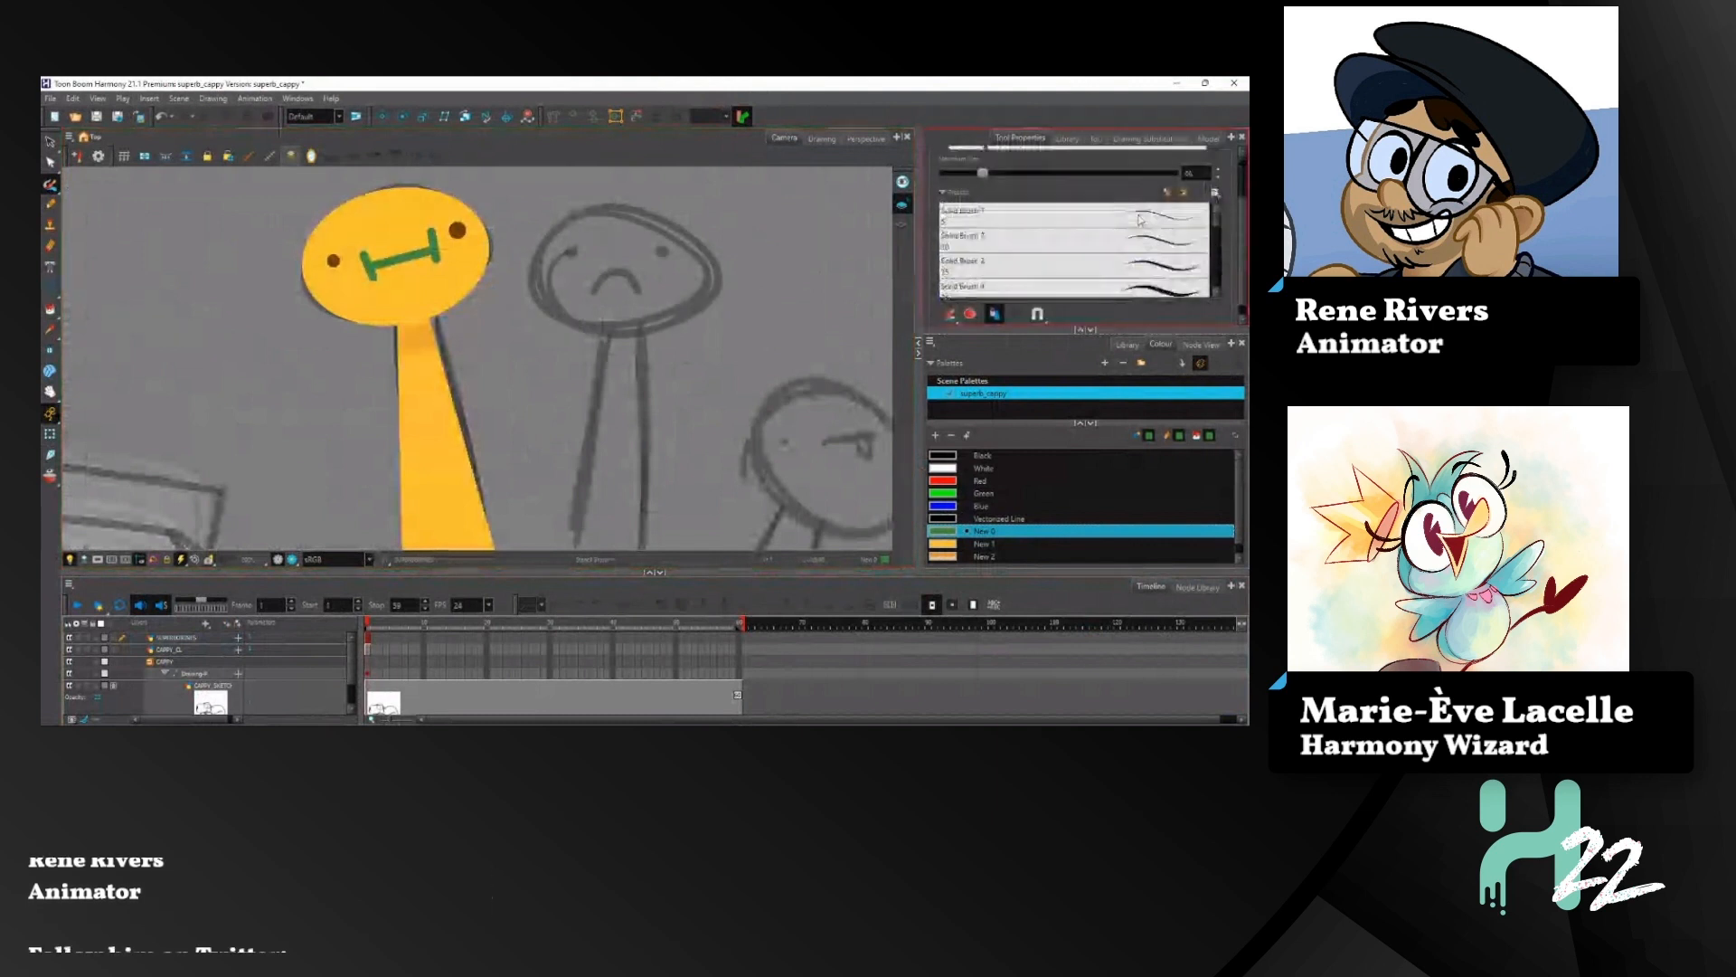
pyautogui.click(1139, 218)
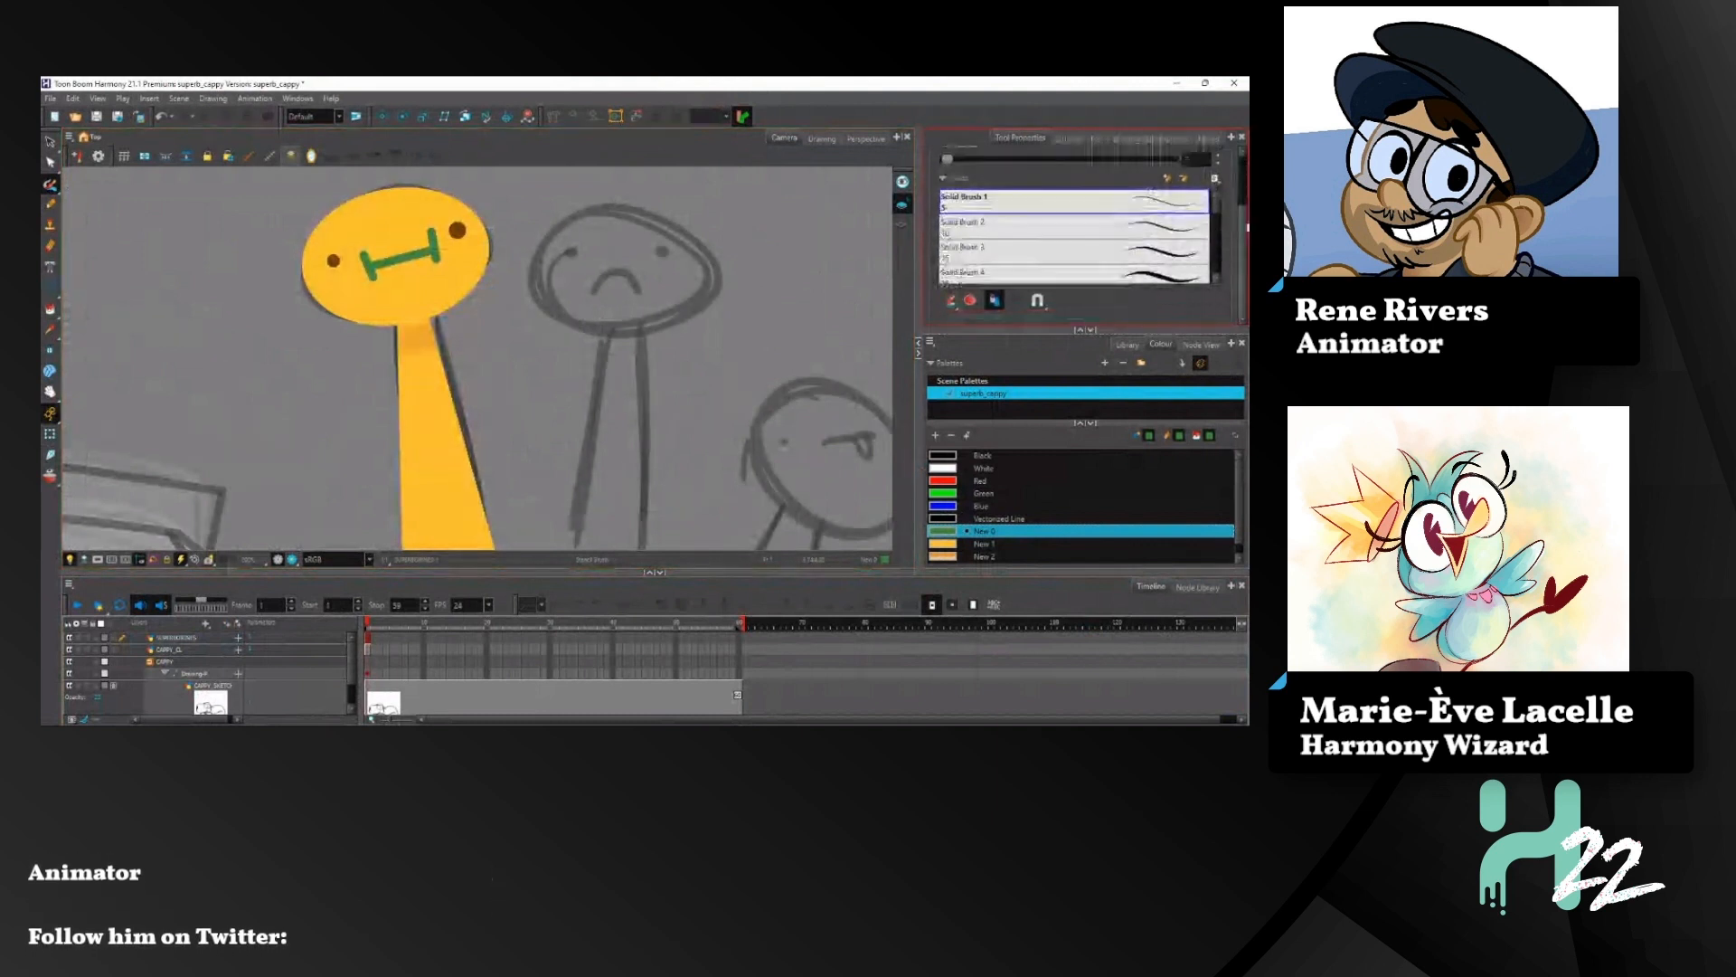
pyautogui.scroll(-1, 1004, 276)
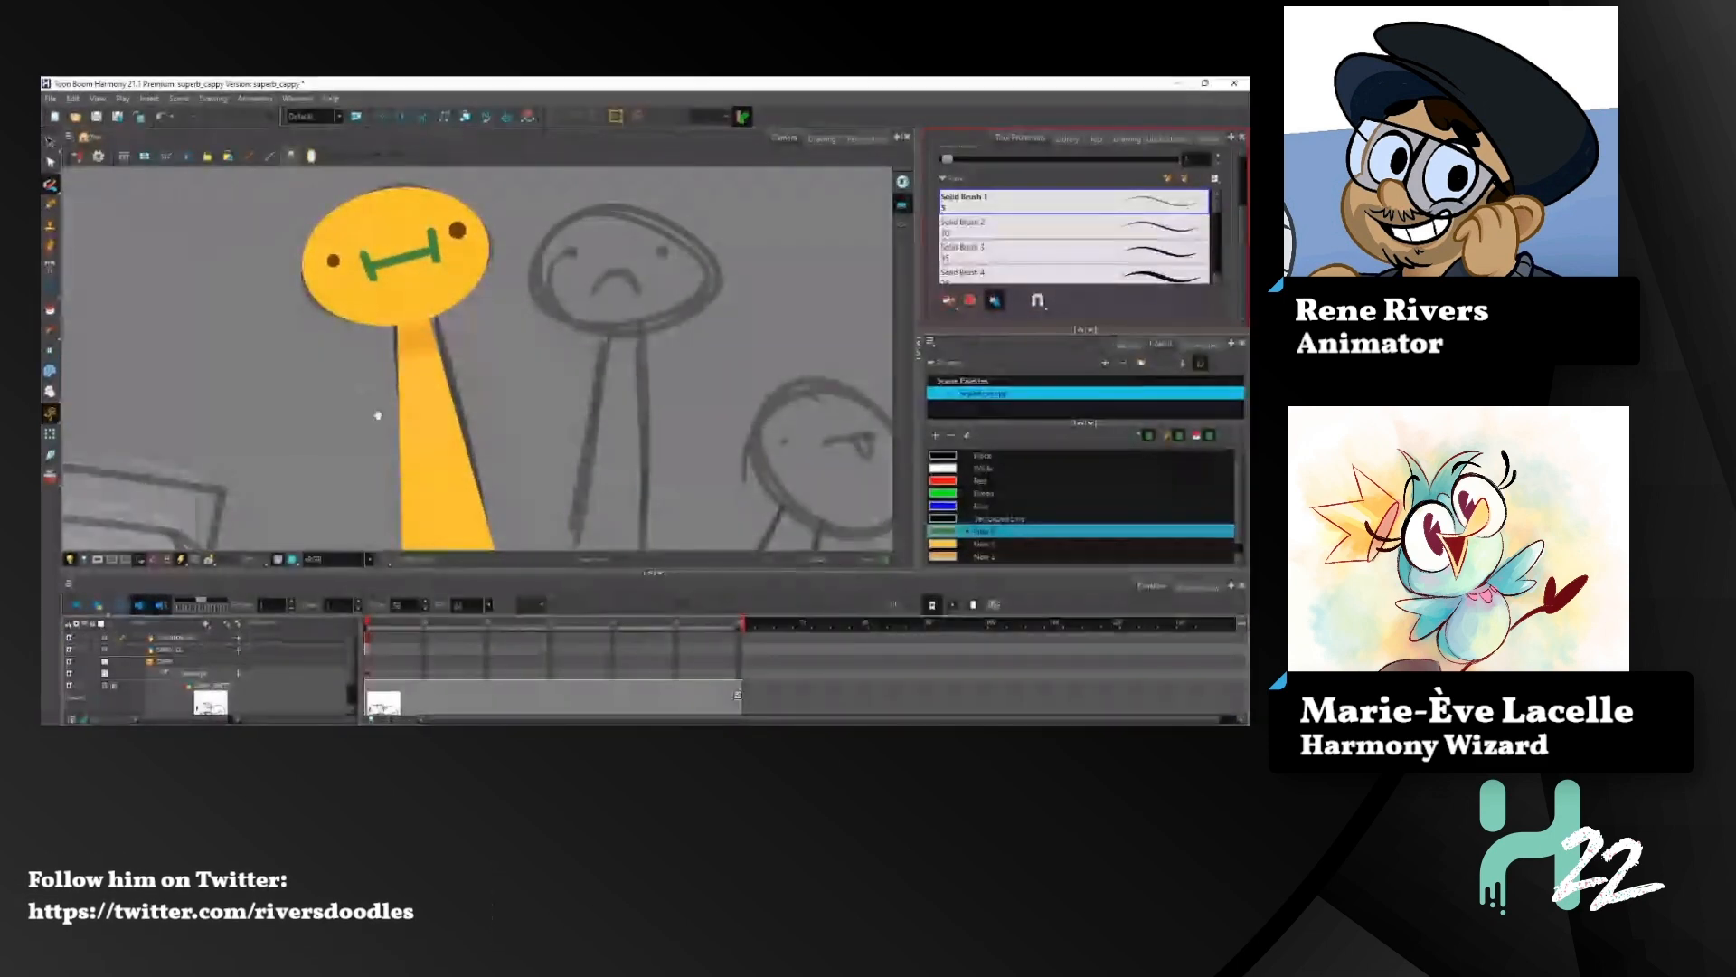
pyautogui.moveTo(376, 415); pyautogui.dragTo(428, 412)
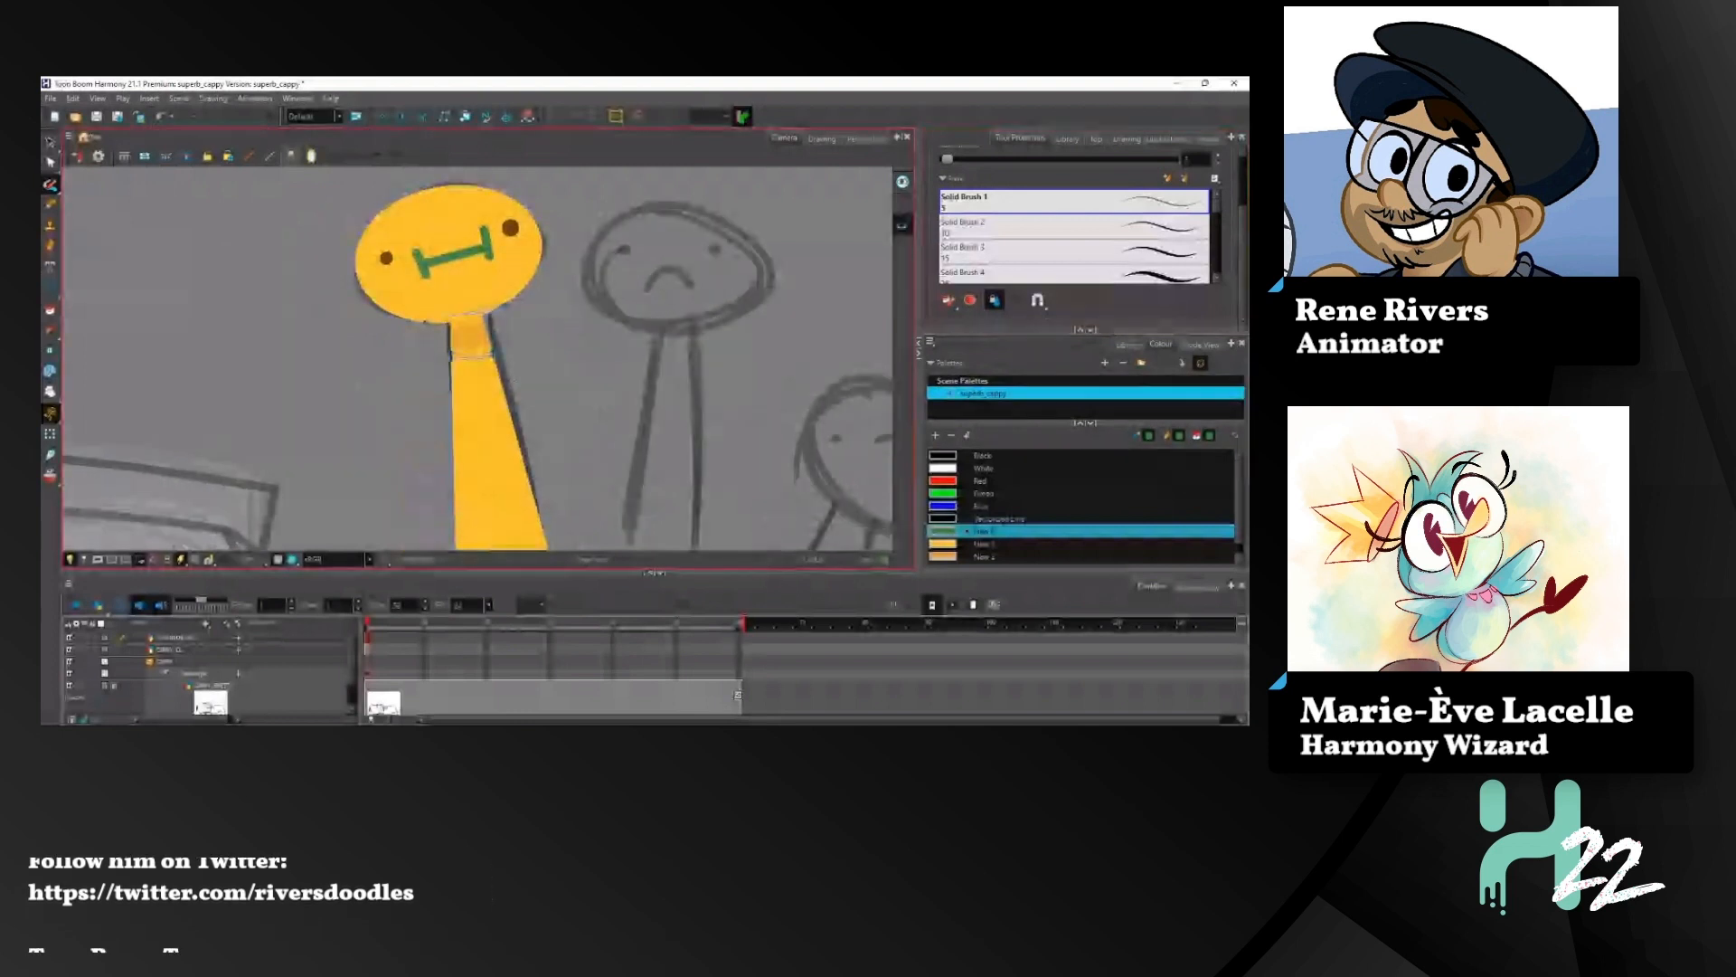
pyautogui.click(937, 556)
pyautogui.moveTo(948, 159); pyautogui.dragTo(973, 159)
pyautogui.moveTo(411, 399); pyautogui.dragTo(518, 397)
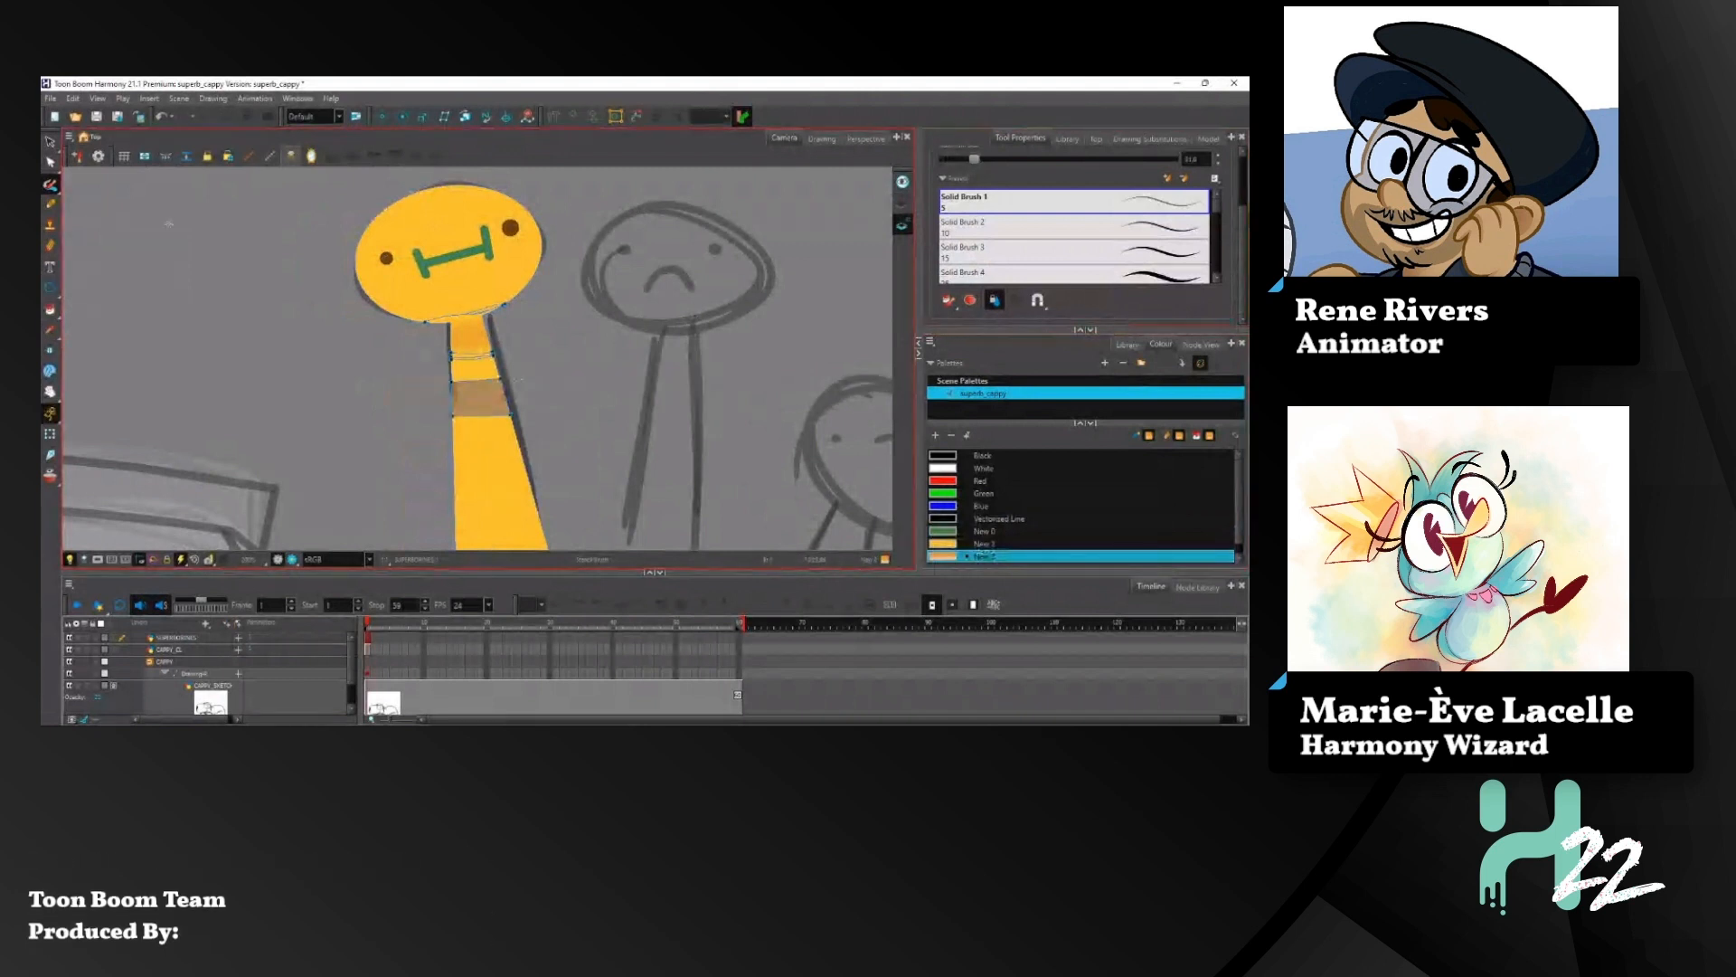
# Step: Try deleting the painted band from the figure's body, and undo both the deletion and the brush stroke
pyautogui.click(51, 142)
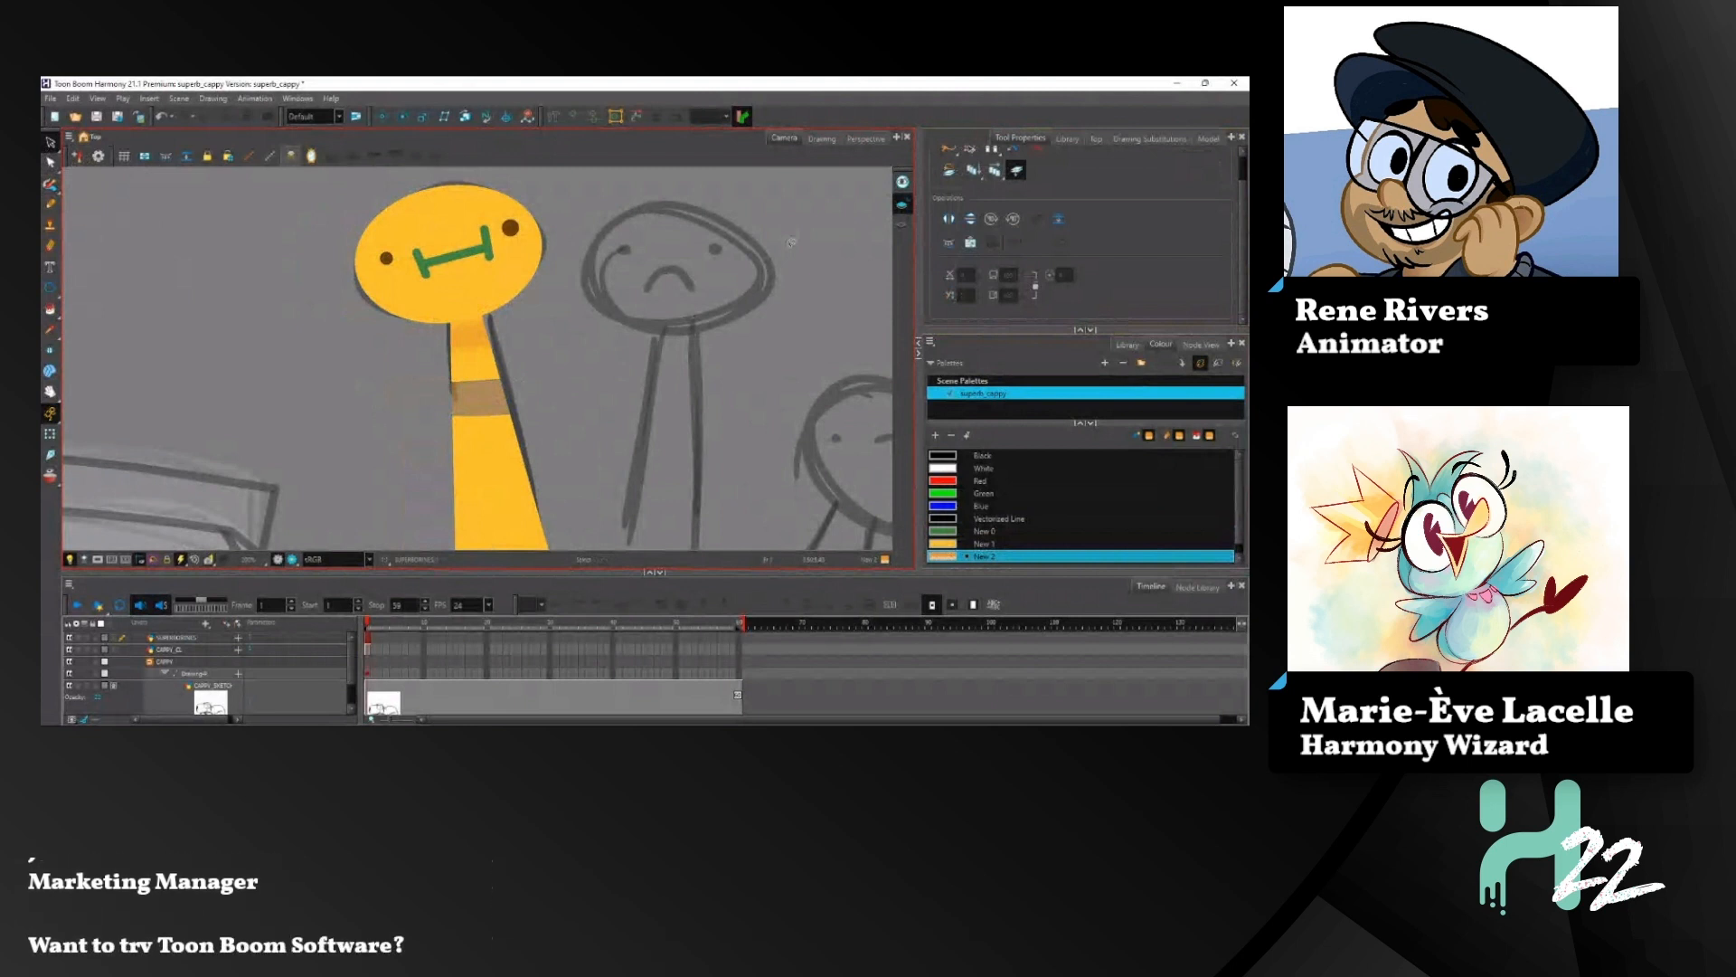
pyautogui.click(484, 403)
pyautogui.press('Delete')
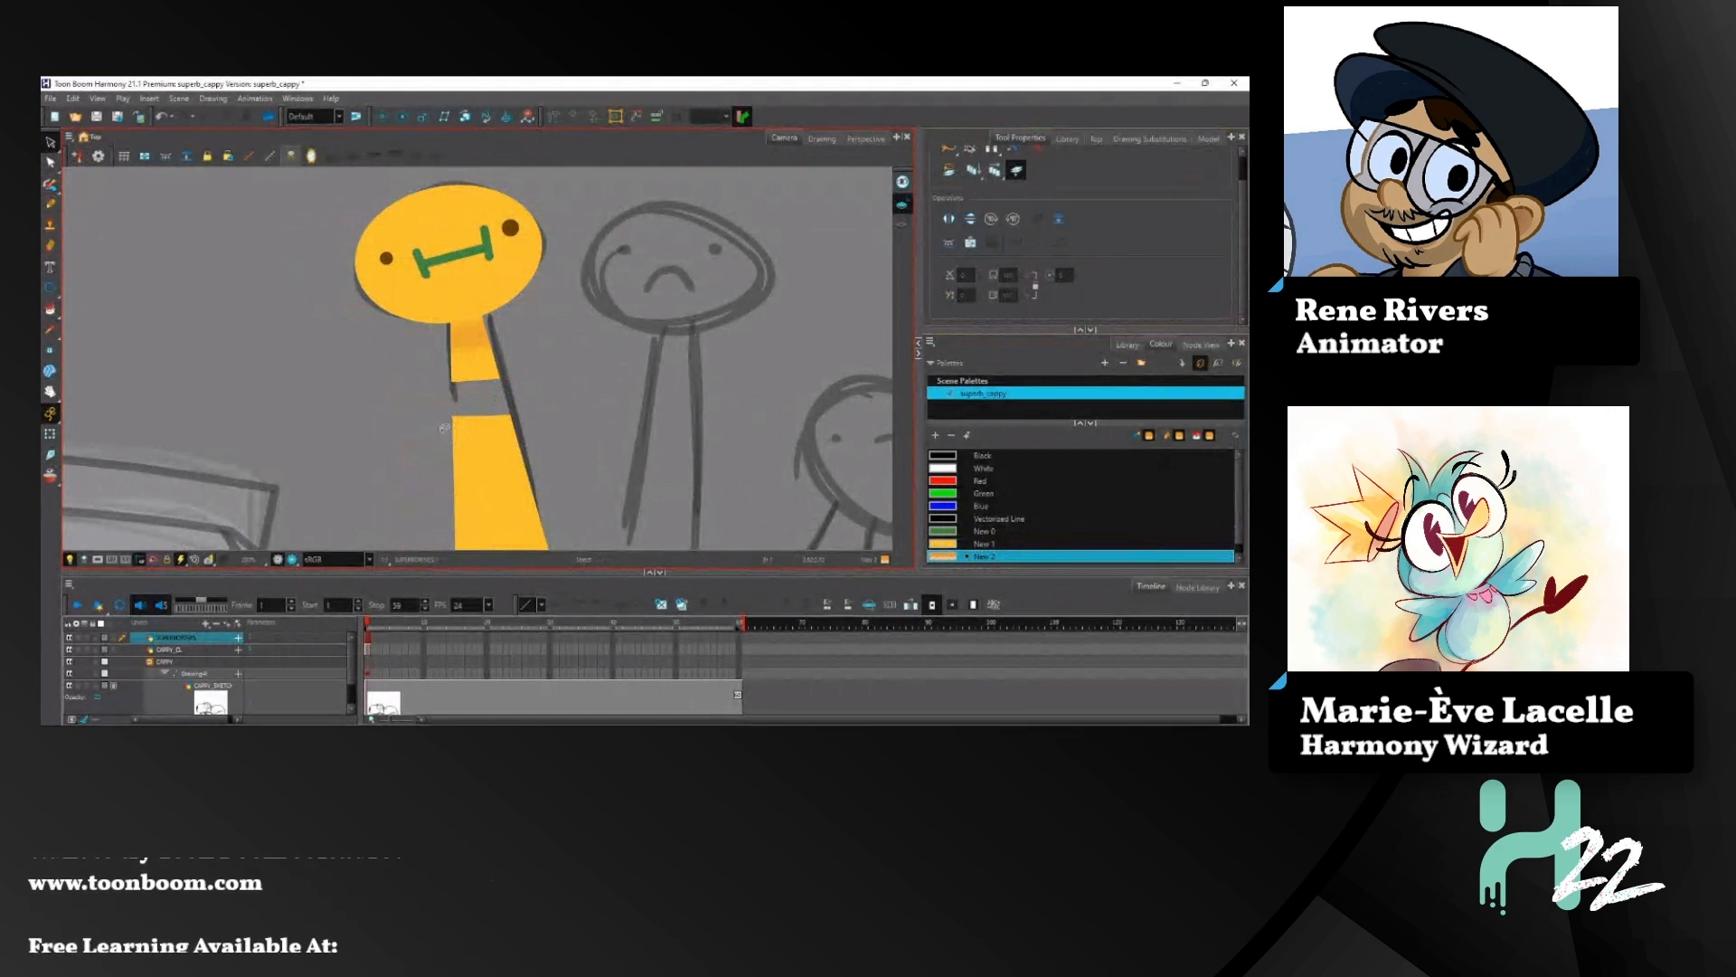
pyautogui.hotkey('ctrl', 'z')
pyautogui.hotkey('ctrl', 'z')
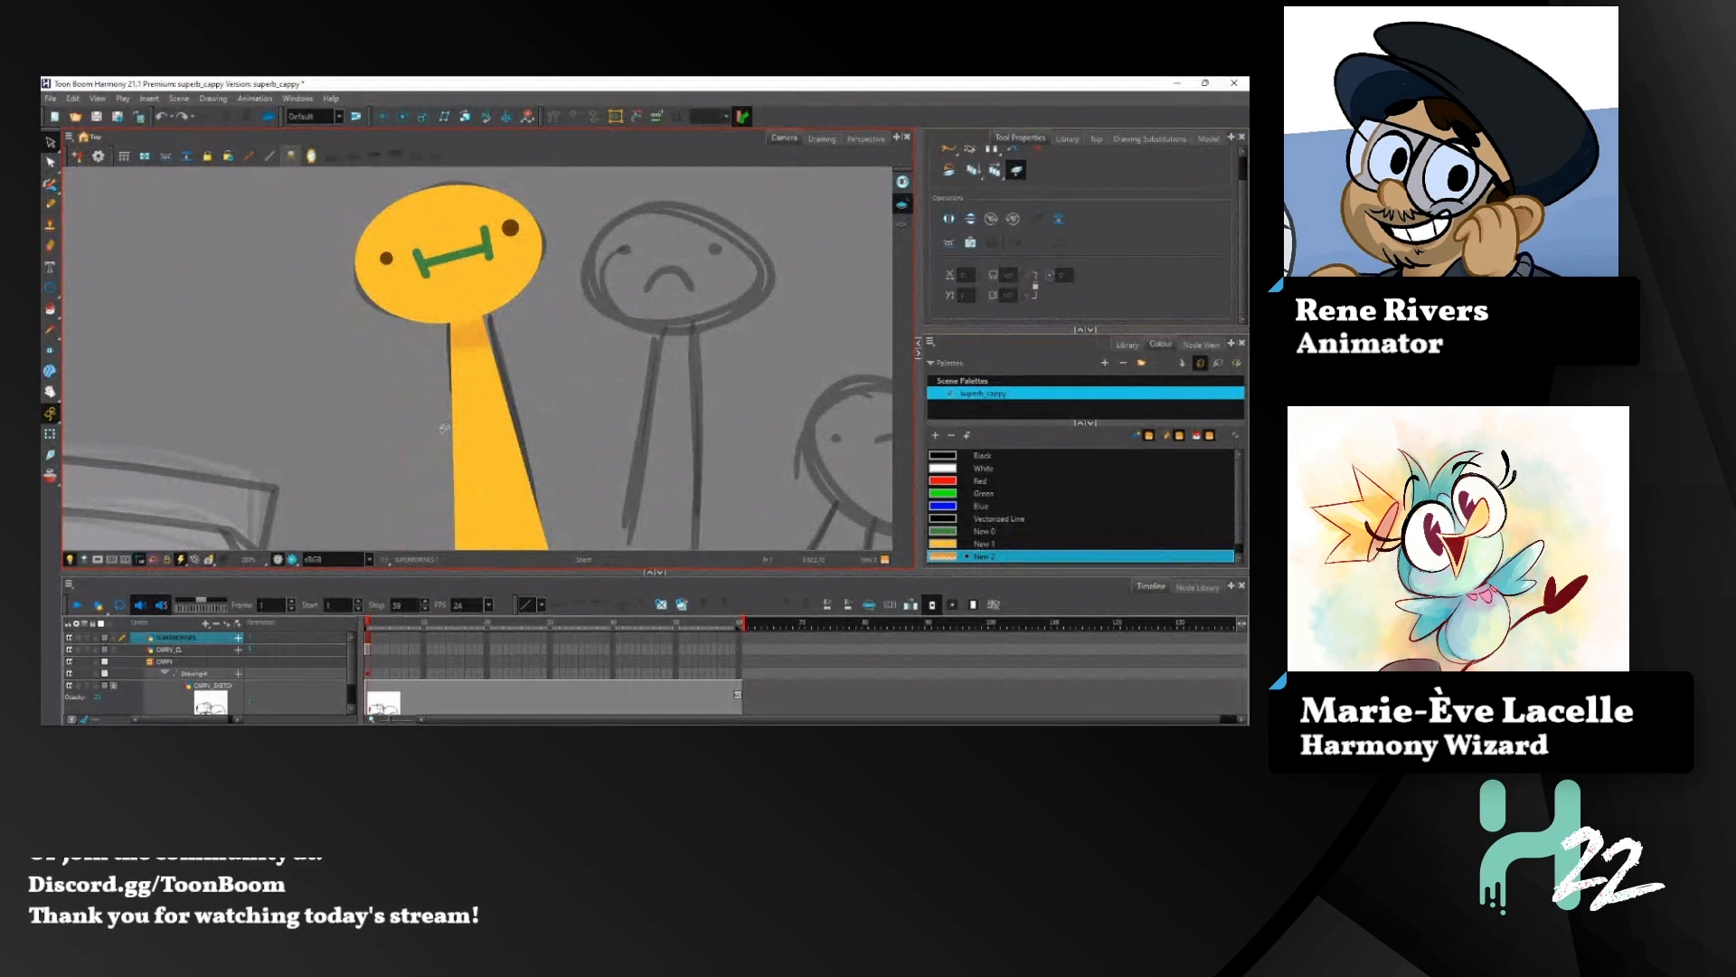
# Step: Select the capybara's line art with the Transform tool
pyautogui.moveTo(531, 464)
pyautogui.mouseDown()
pyautogui.moveTo(583, 359)
pyautogui.moveTo(583, 467)
pyautogui.mouseUp()
pyautogui.scroll(2, 583, 467)
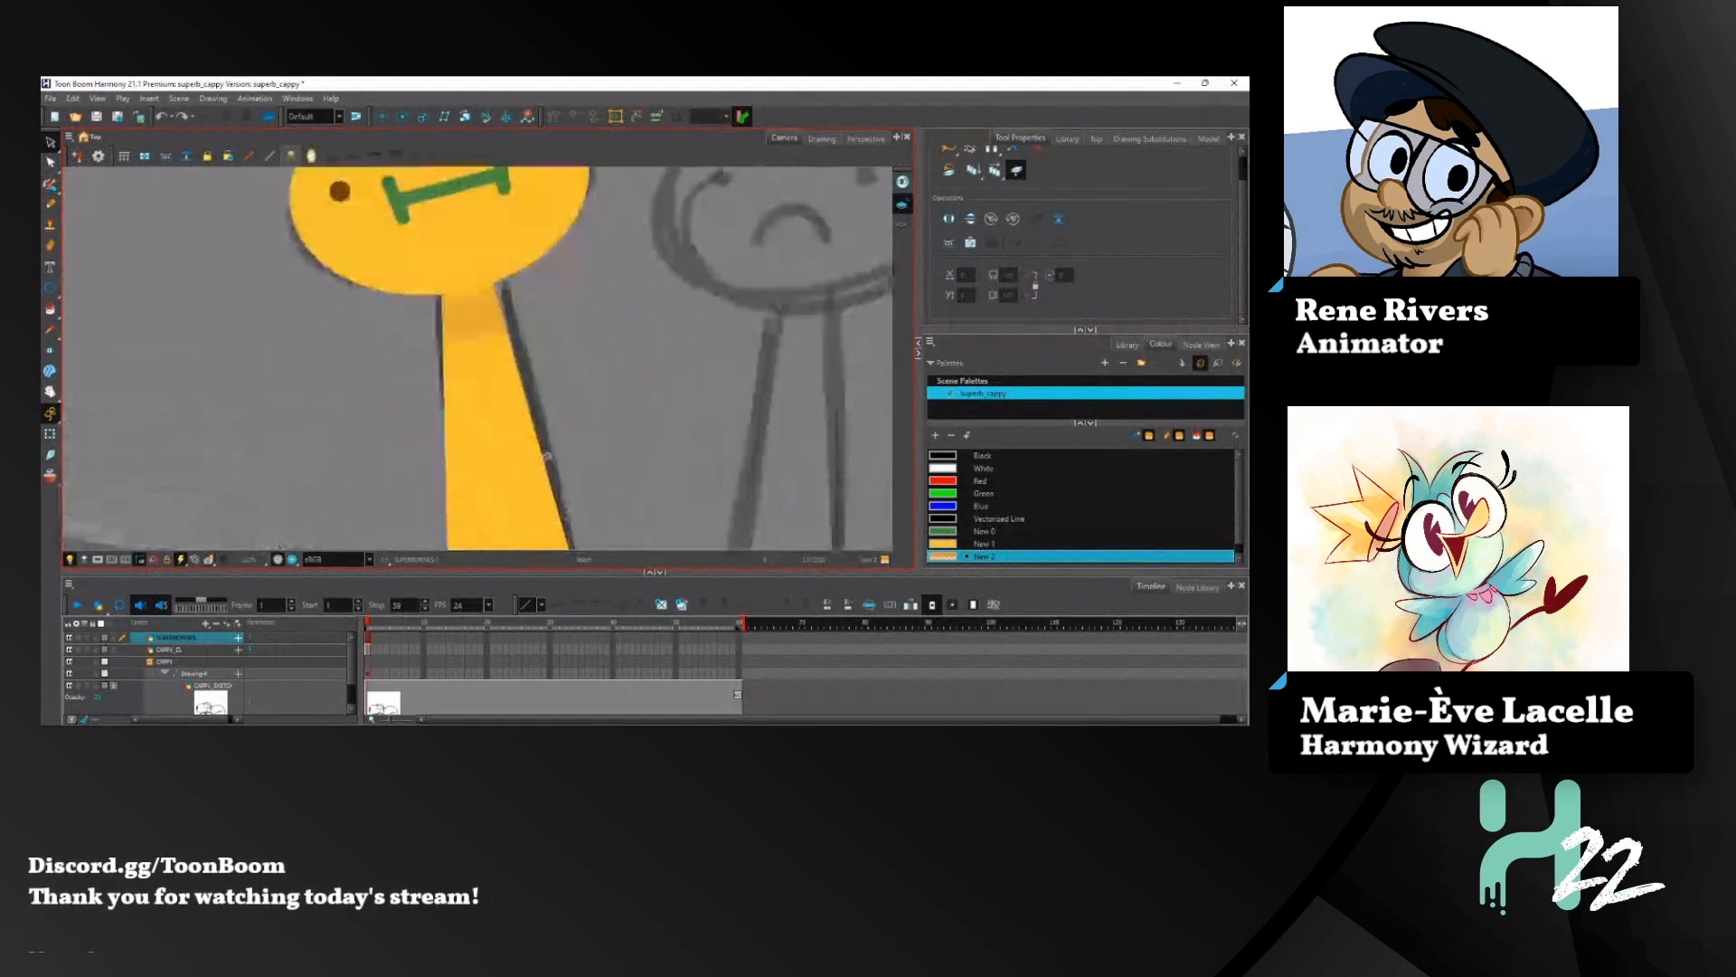
pyautogui.scroll(-6, 551, 454)
pyautogui.moveTo(428, 522); pyautogui.dragTo(492, 368)
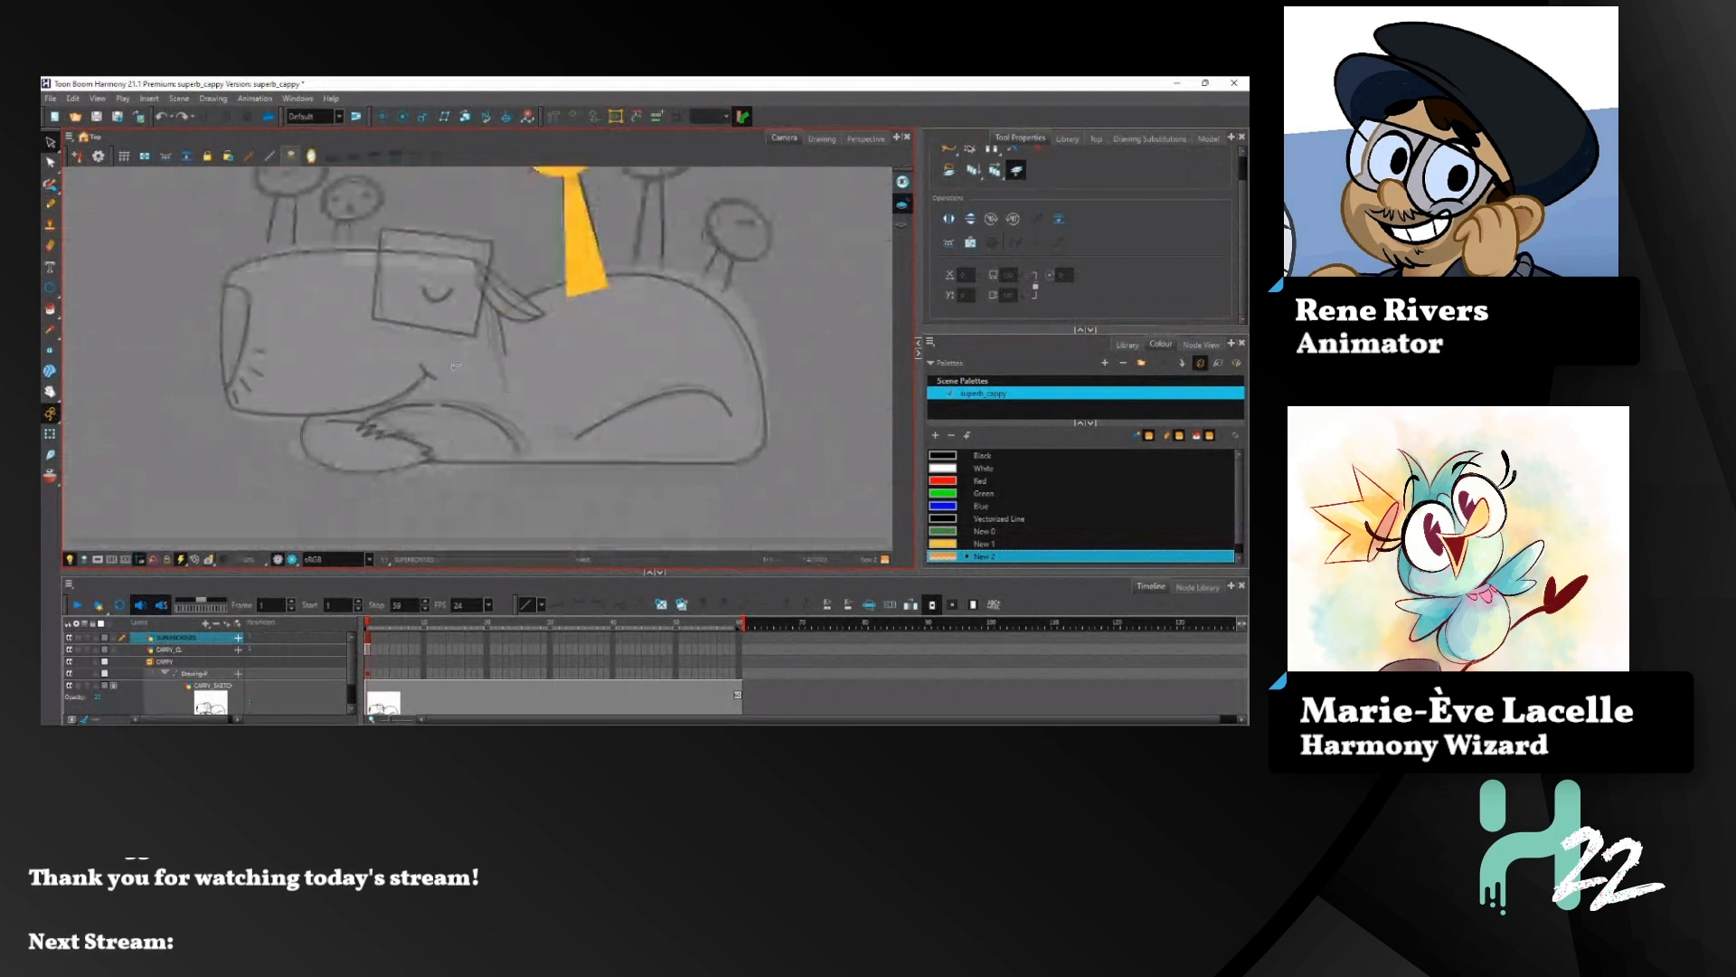
pyautogui.click(50, 434)
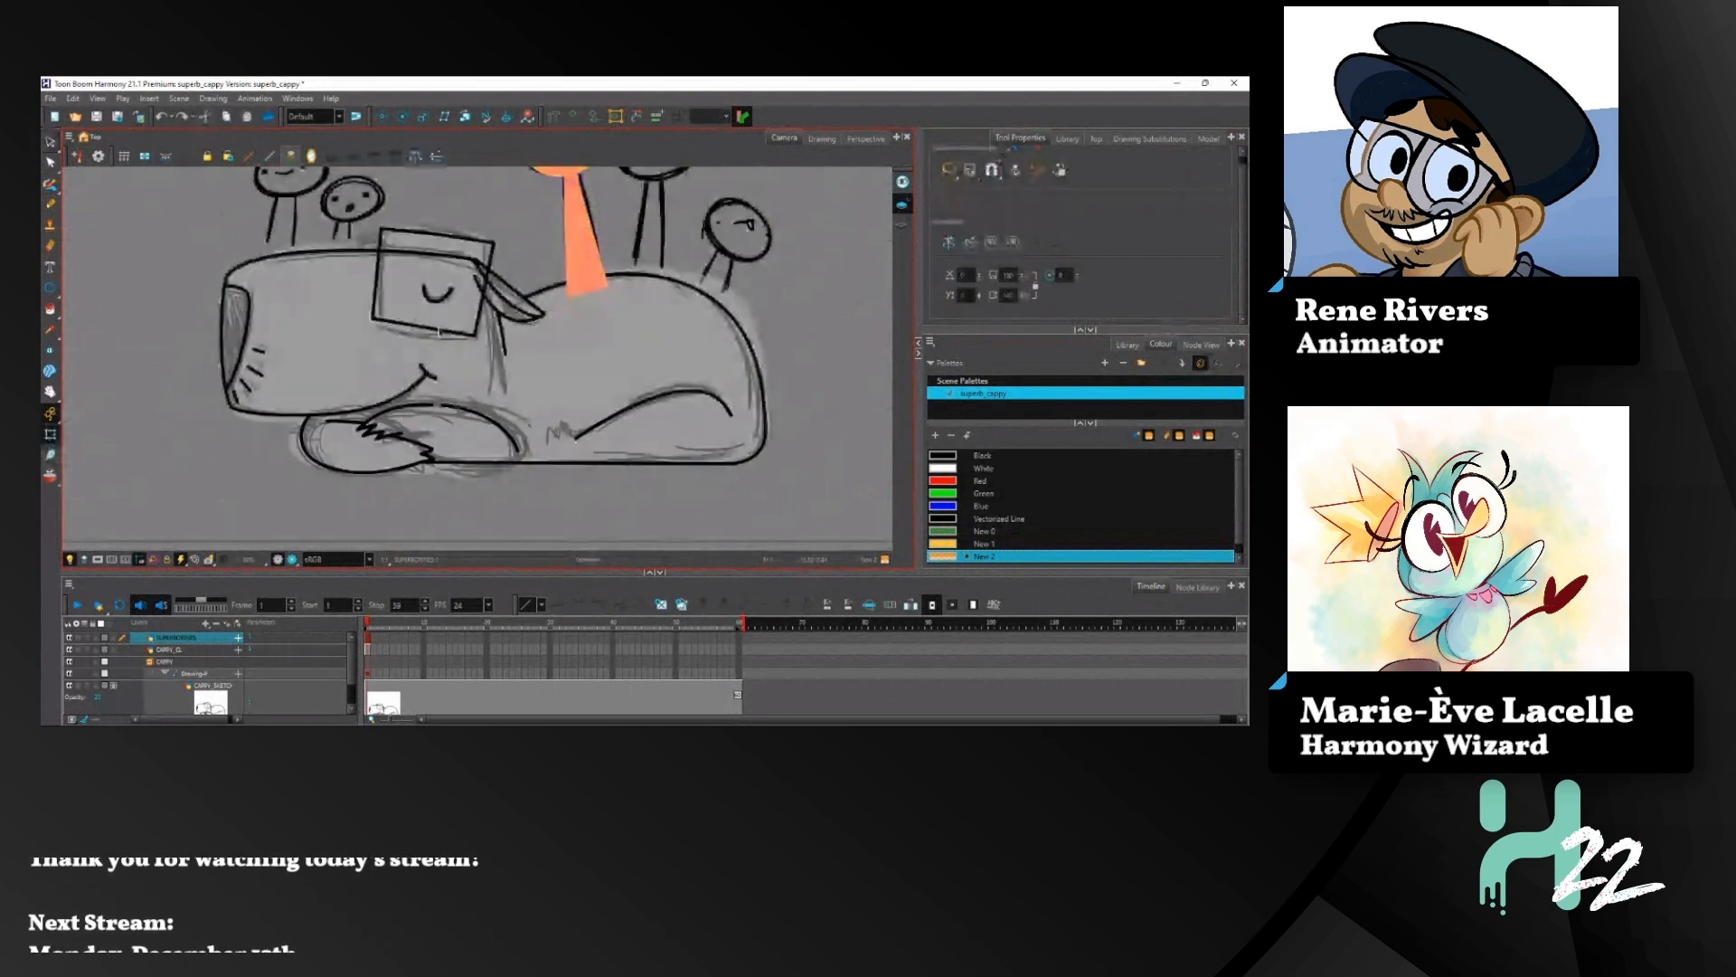
pyautogui.click(271, 256)
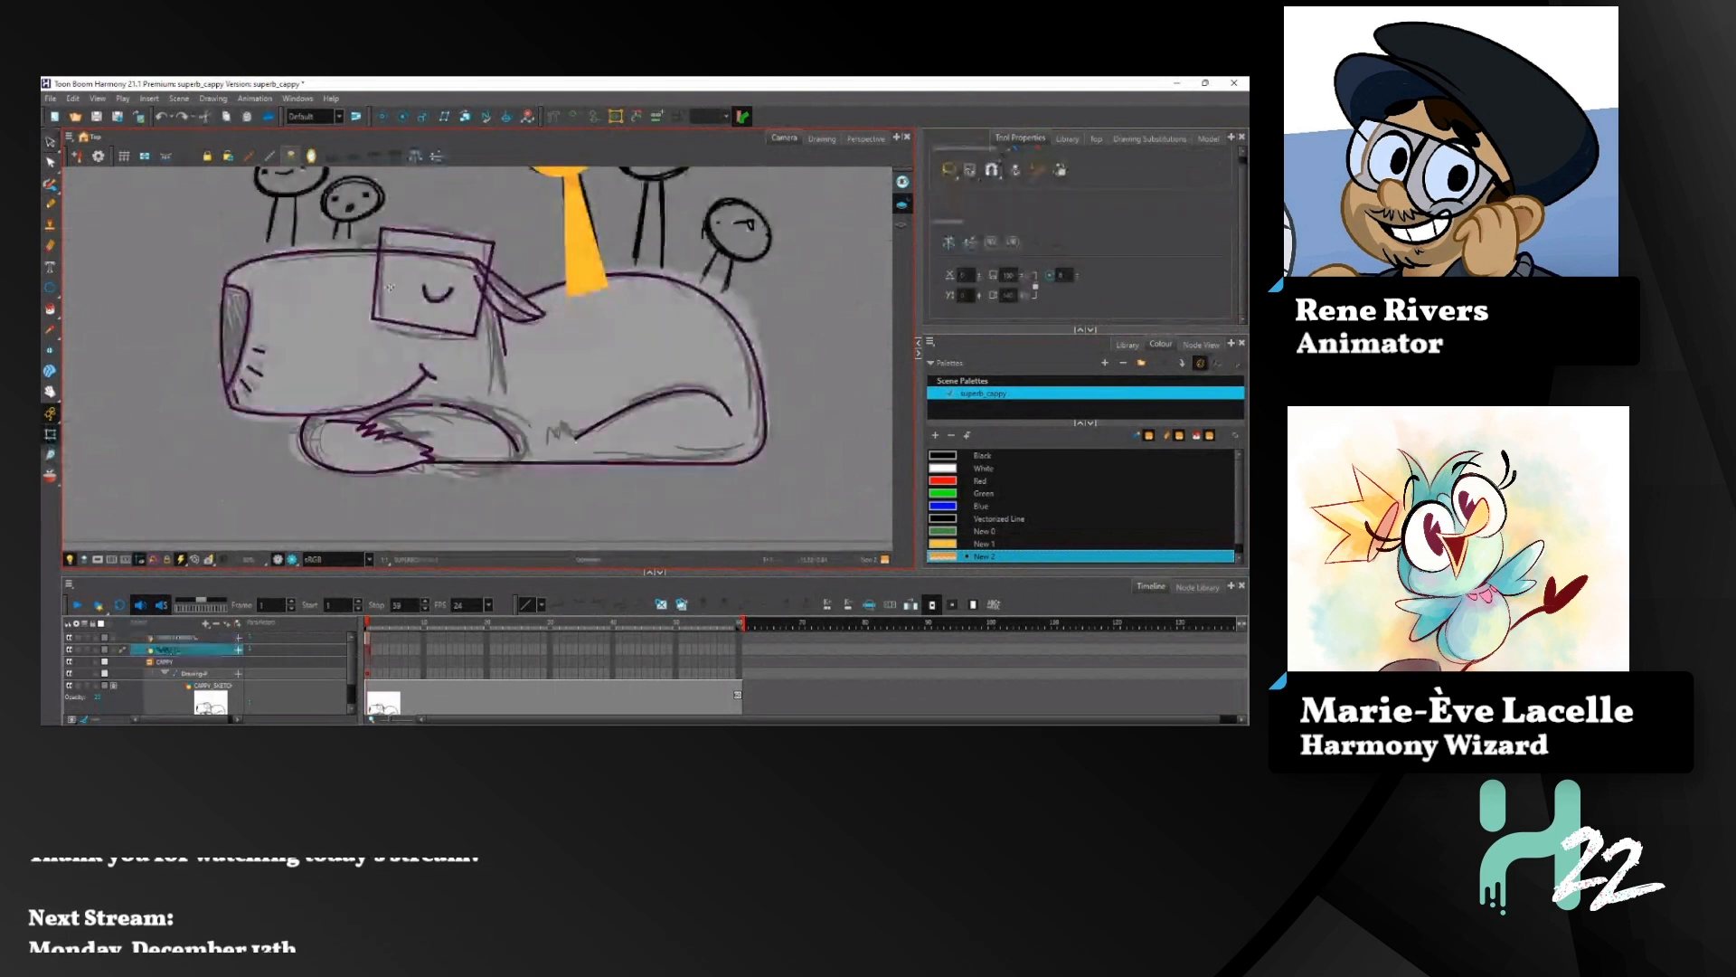
# Step: Activate the Paint tool and move the New 0 colour to just below Green in the superb_cappy palette
pyautogui.click(50, 310)
pyautogui.moveTo(617, 340); pyautogui.dragTo(596, 359)
pyautogui.moveTo(946, 532); pyautogui.dragTo(947, 516)
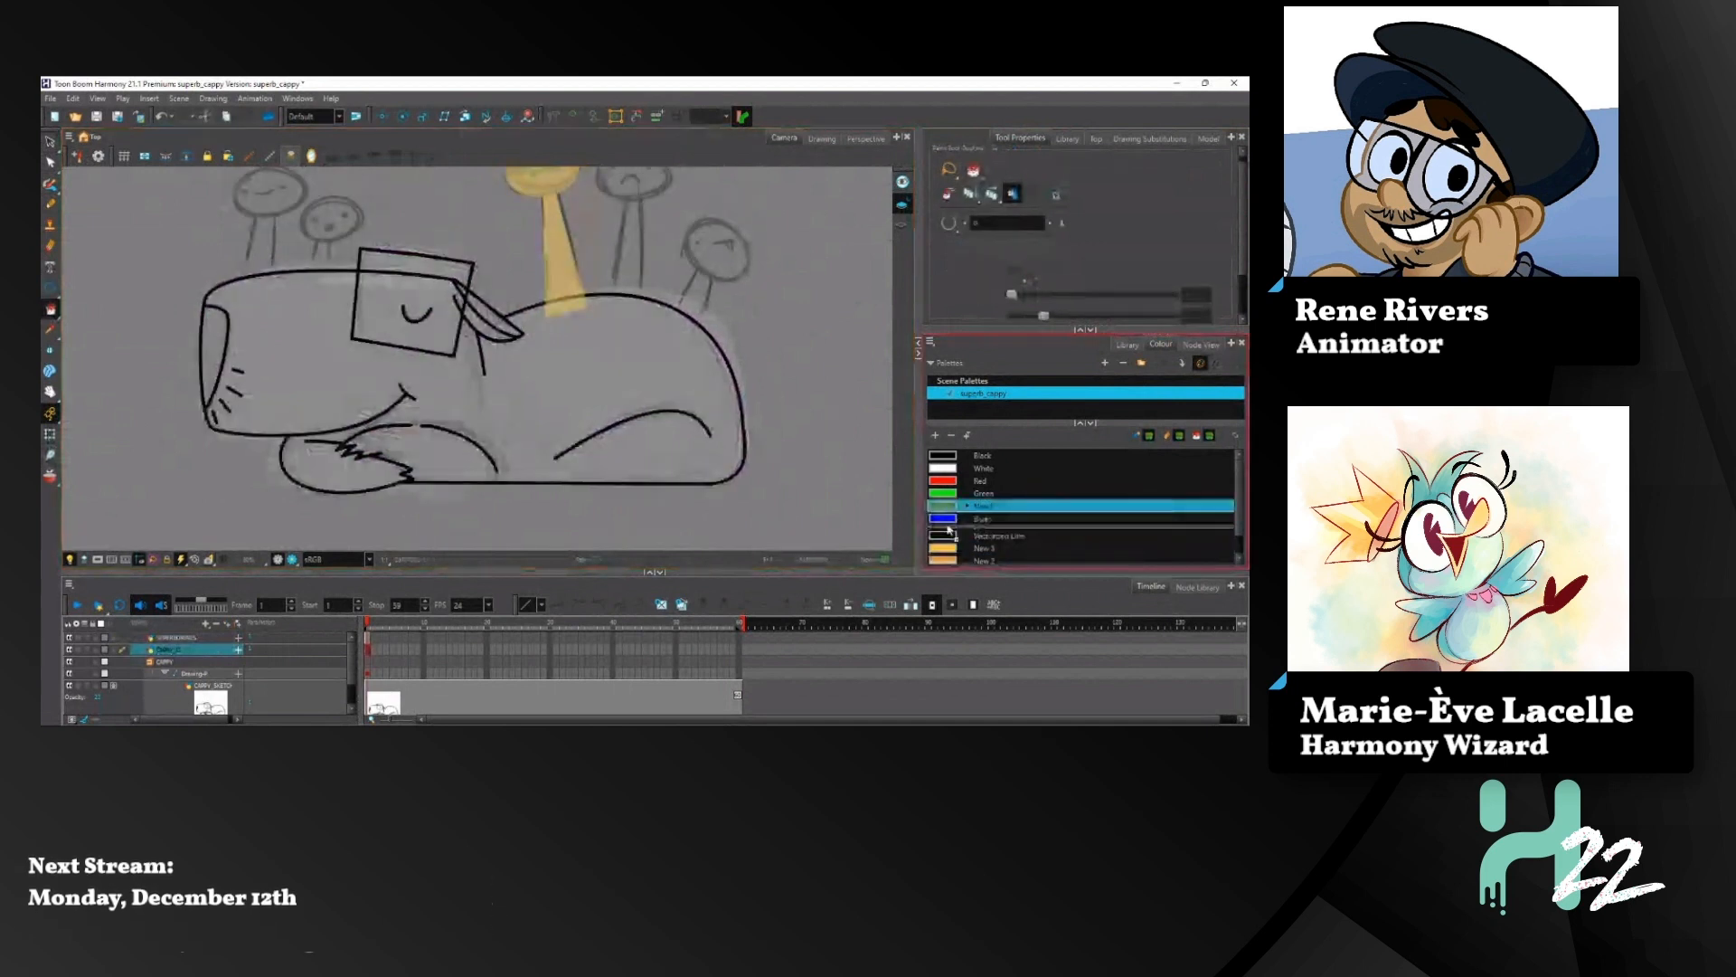
# Step: Compare the capybara's sketch layer with its line art layer, ending on the line art layer
pyautogui.moveTo(352, 667); pyautogui.dragTo(354, 705)
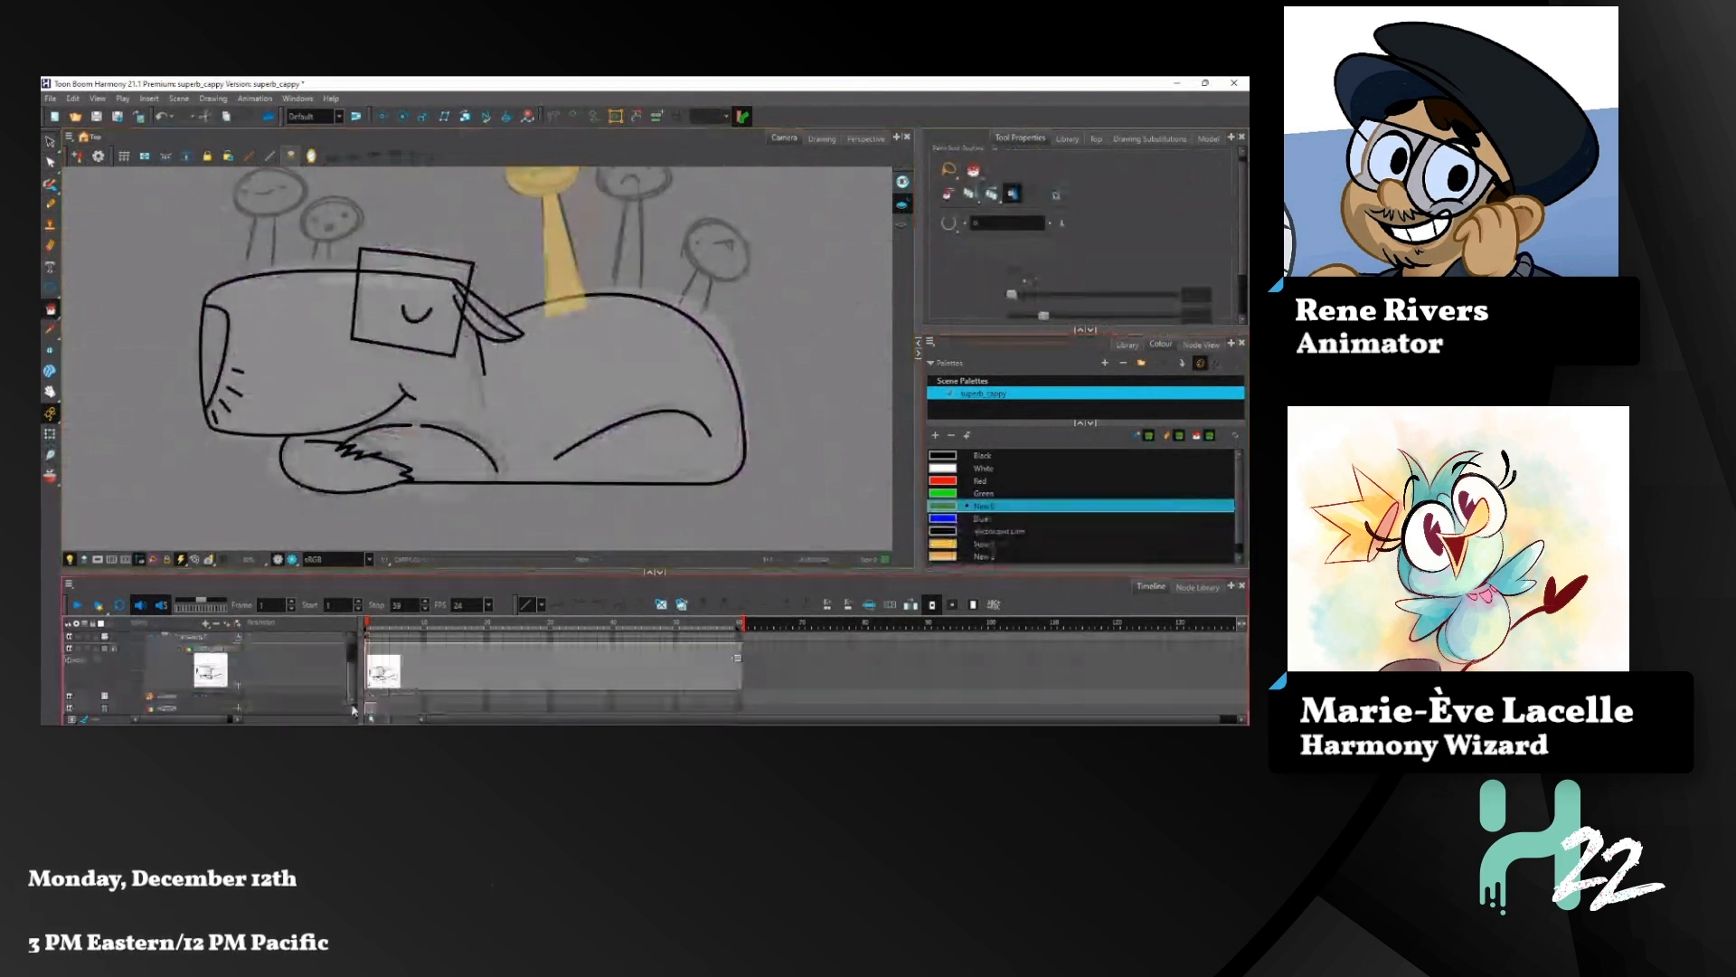
pyautogui.click(215, 677)
pyautogui.scroll(1, 188, 656)
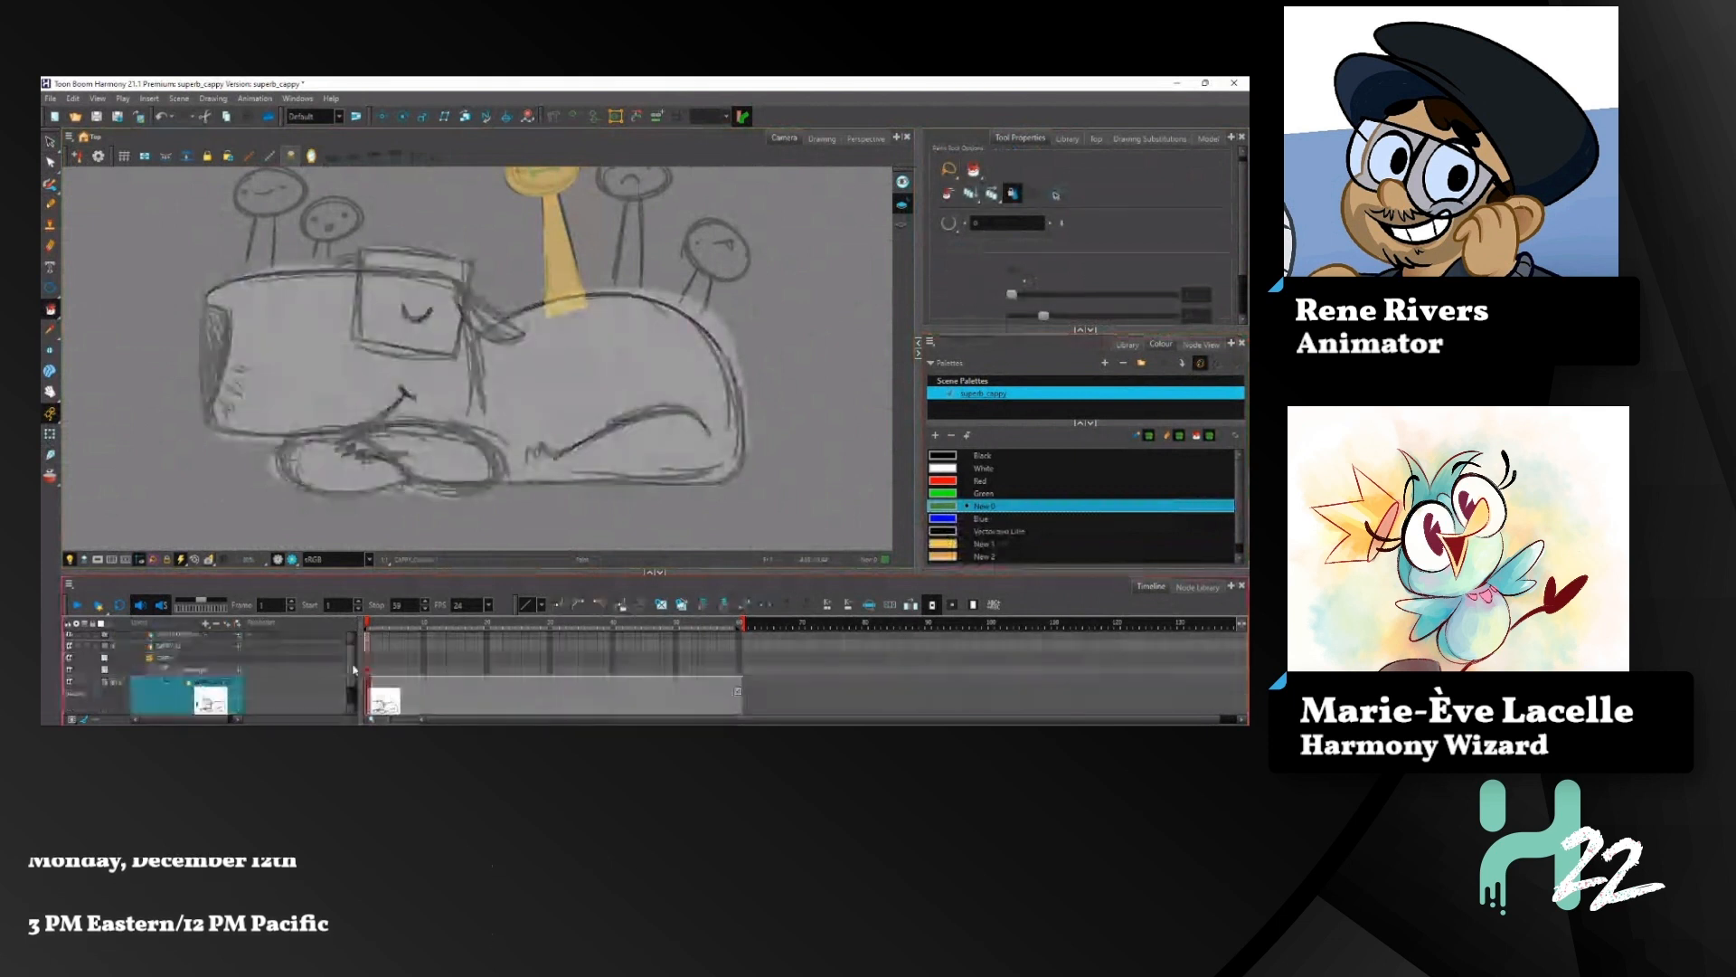
pyautogui.click(187, 651)
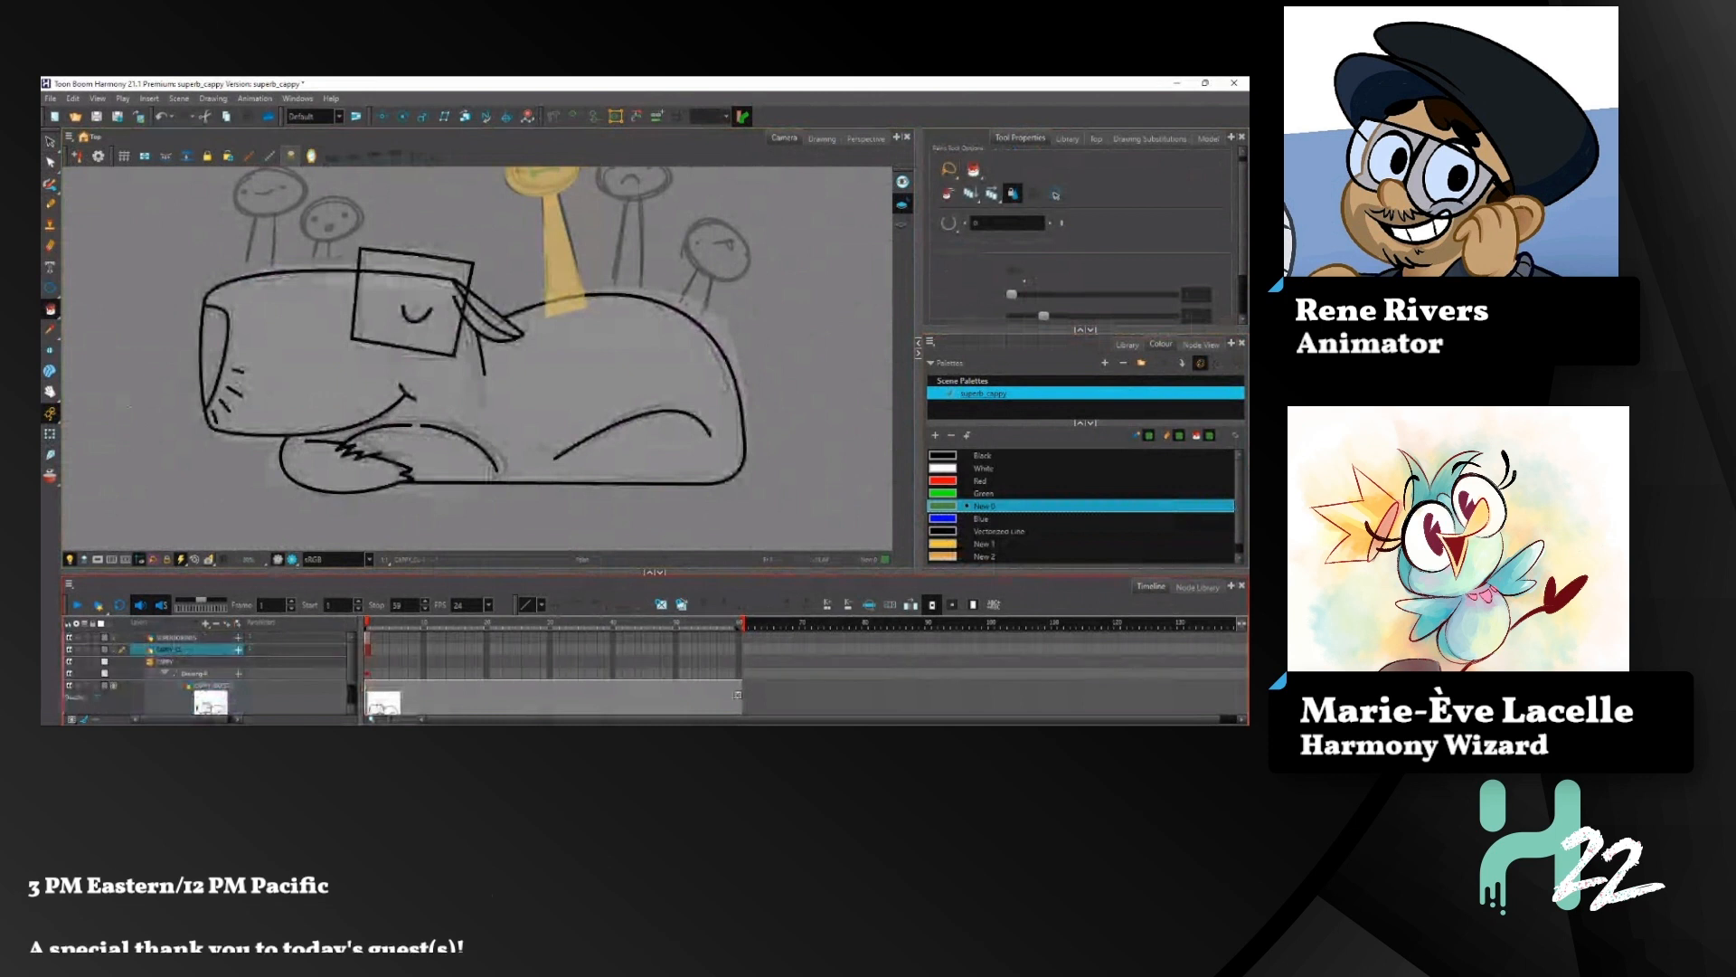
# Step: Select the capybara's line art with the Transform tool and switch to the Select tool
pyautogui.click(53, 437)
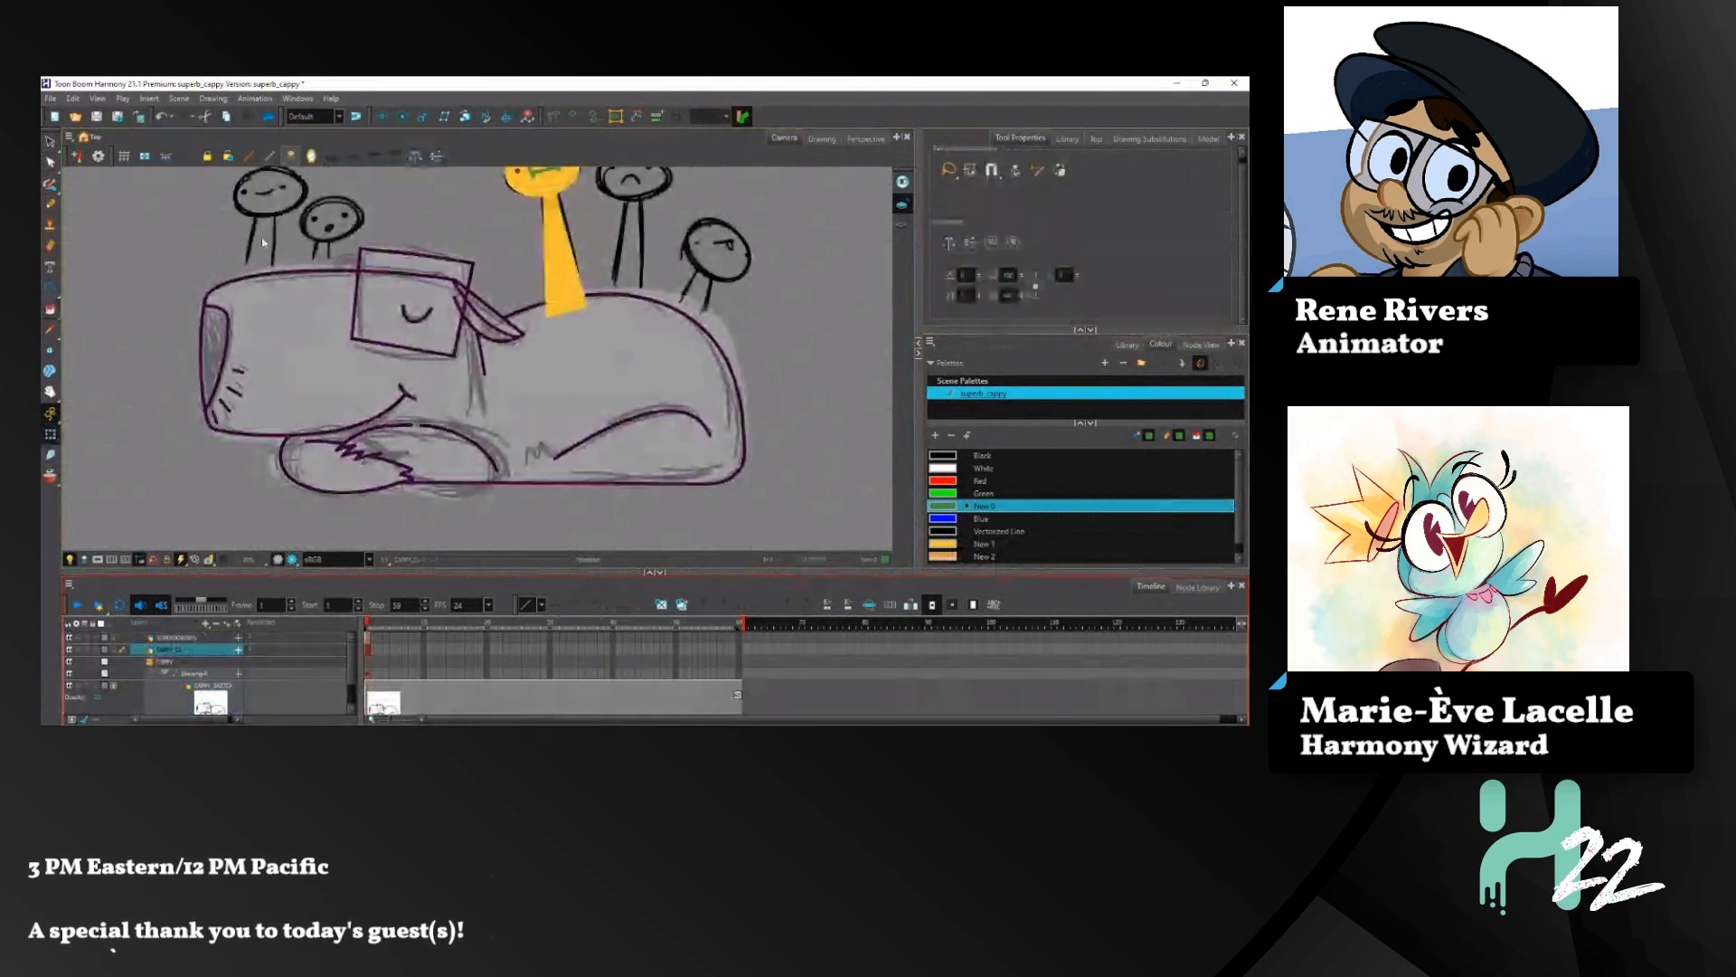
pyautogui.moveTo(262, 238); pyautogui.dragTo(284, 318)
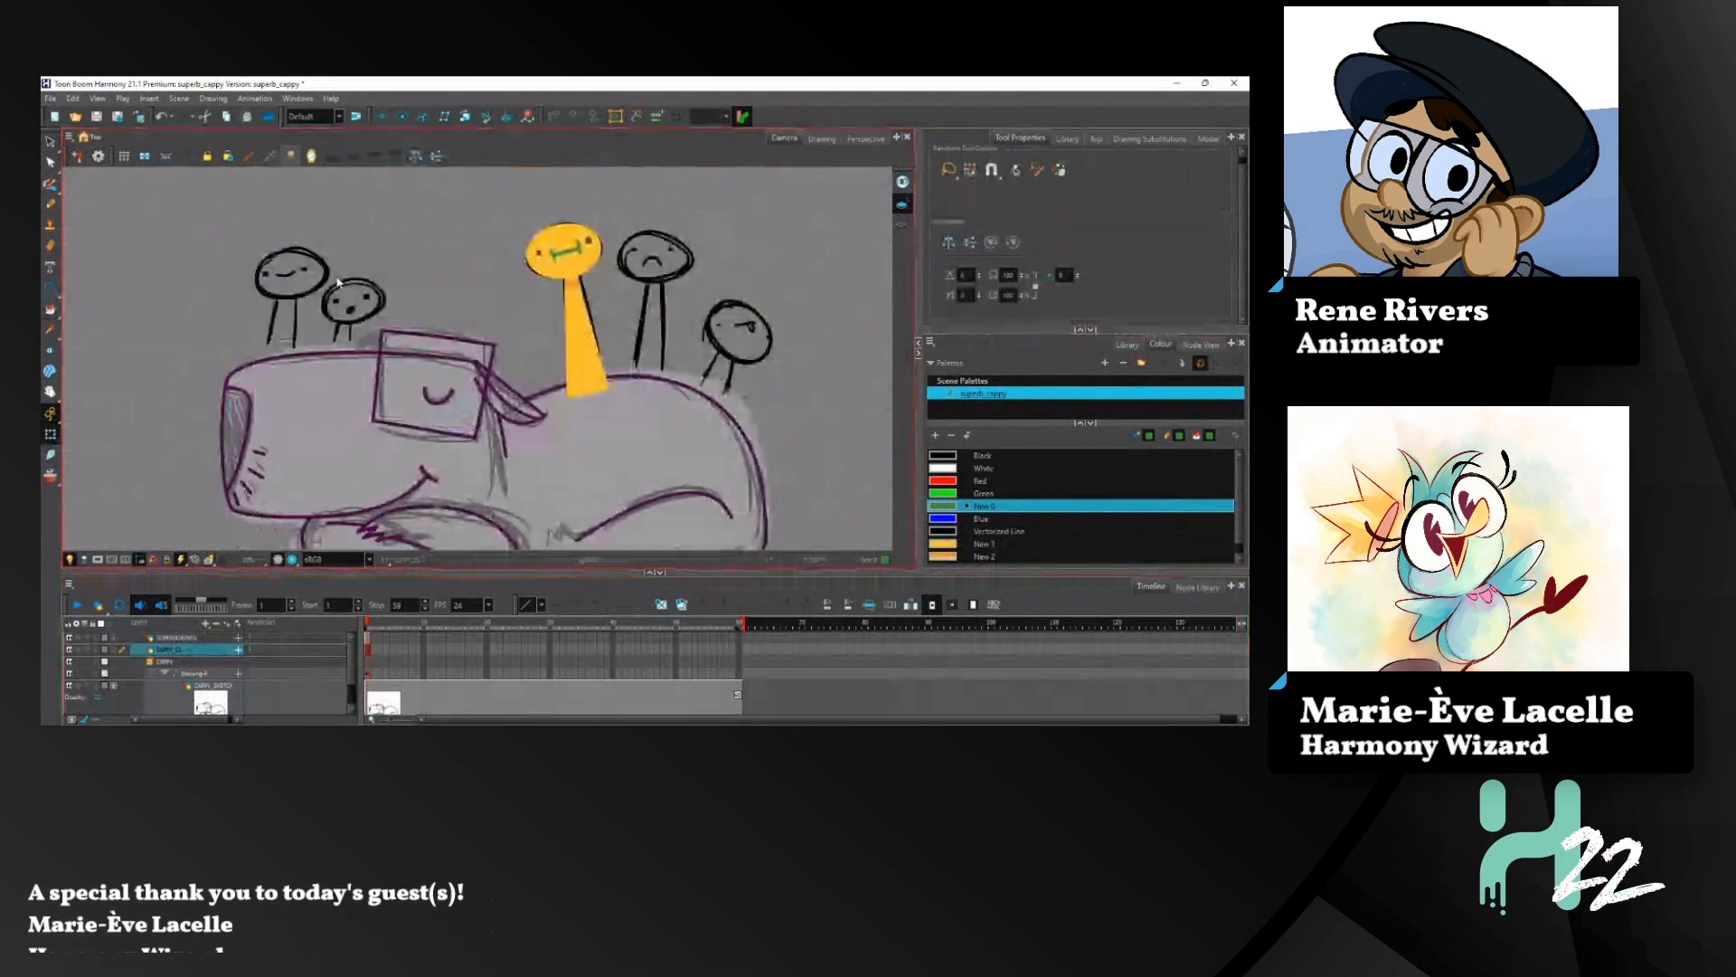
pyautogui.click(225, 368)
pyautogui.click(248, 372)
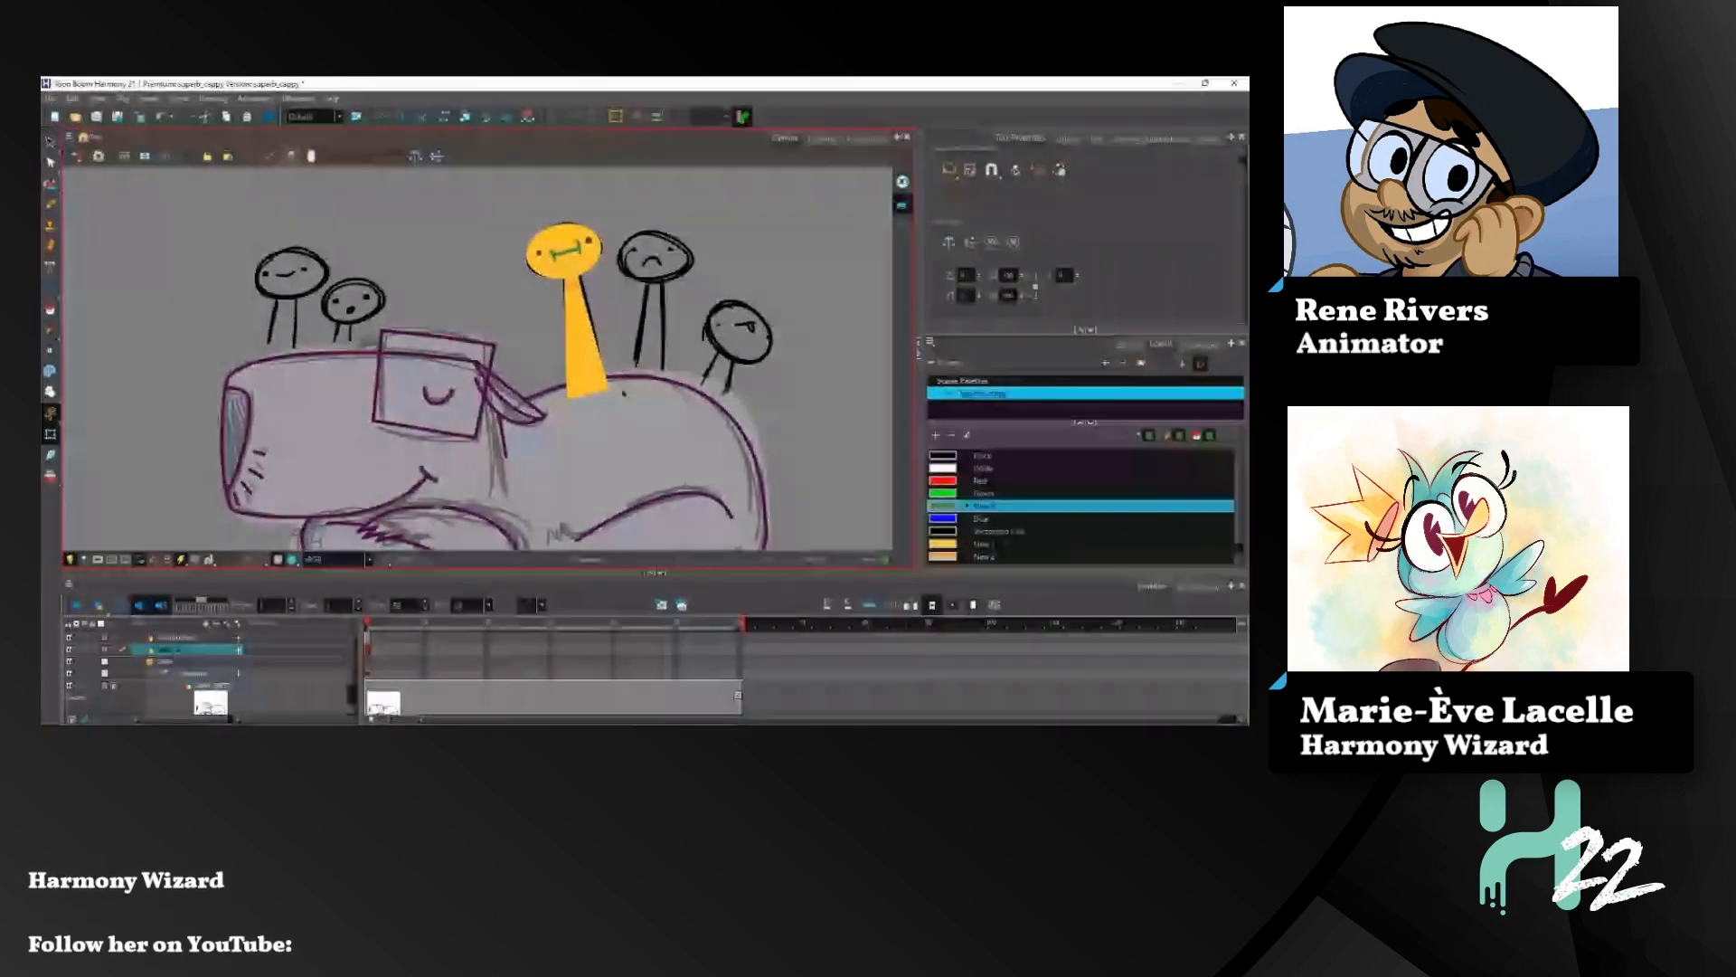
pyautogui.click(51, 143)
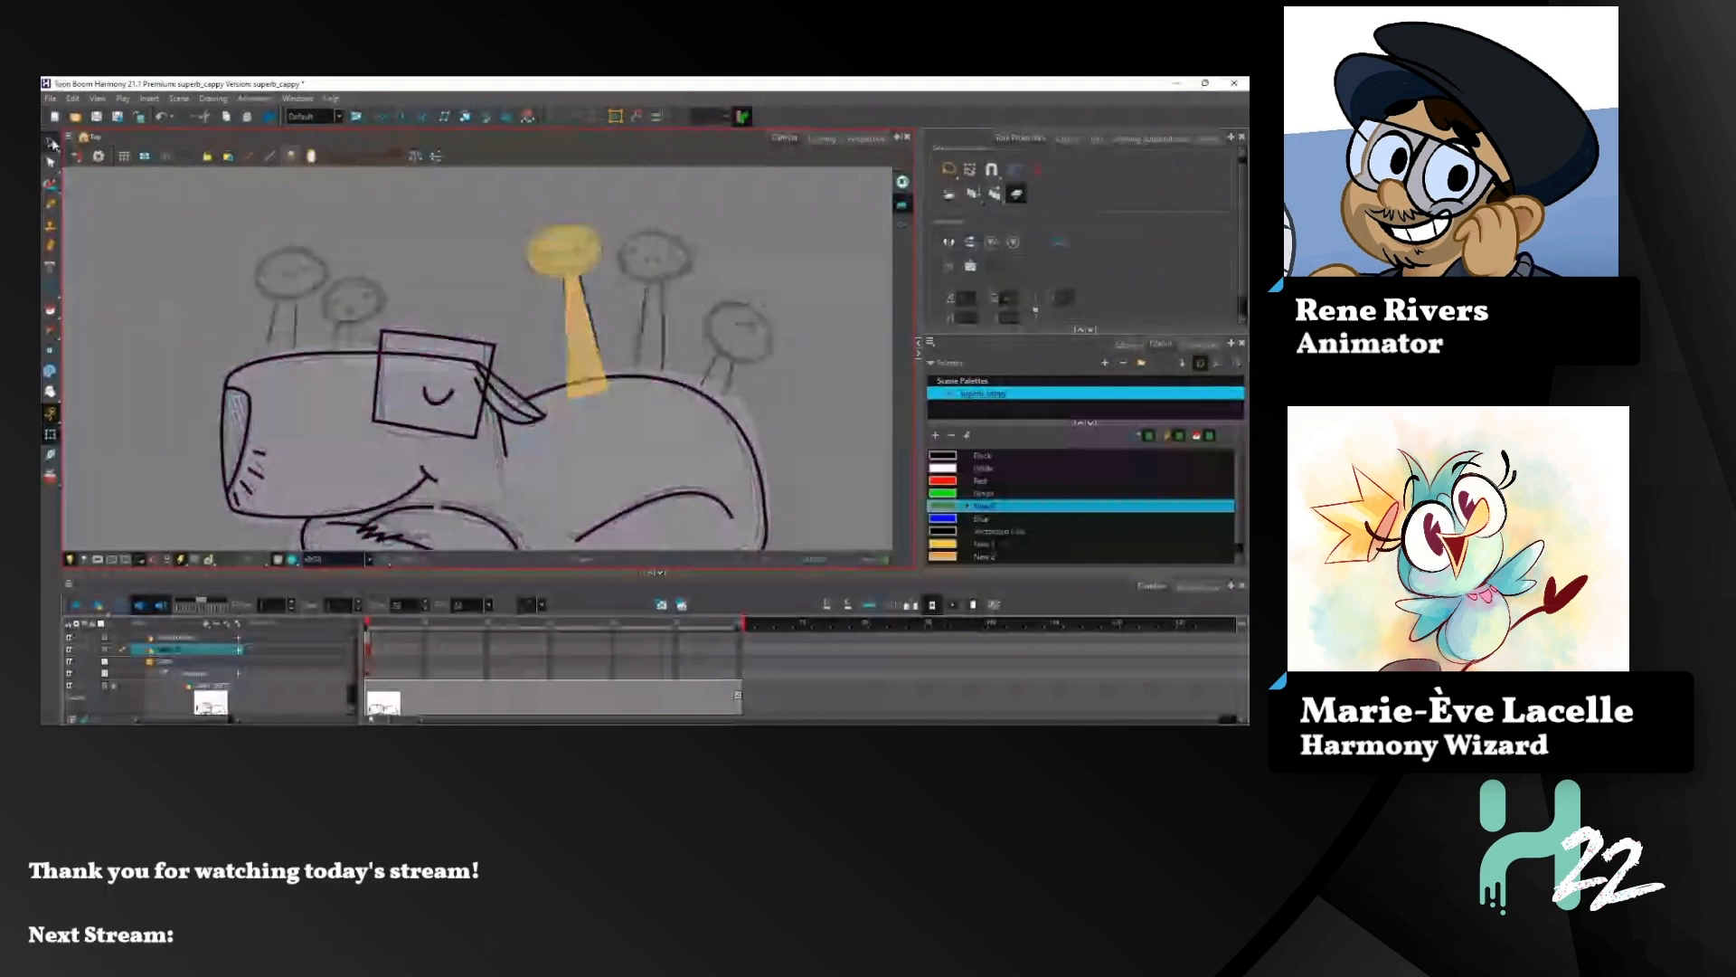
pyautogui.moveTo(480, 439)
pyautogui.mouseDown()
pyautogui.moveTo(389, 324)
pyautogui.moveTo(427, 342)
pyautogui.mouseUp()
pyautogui.scroll(1, 427, 342)
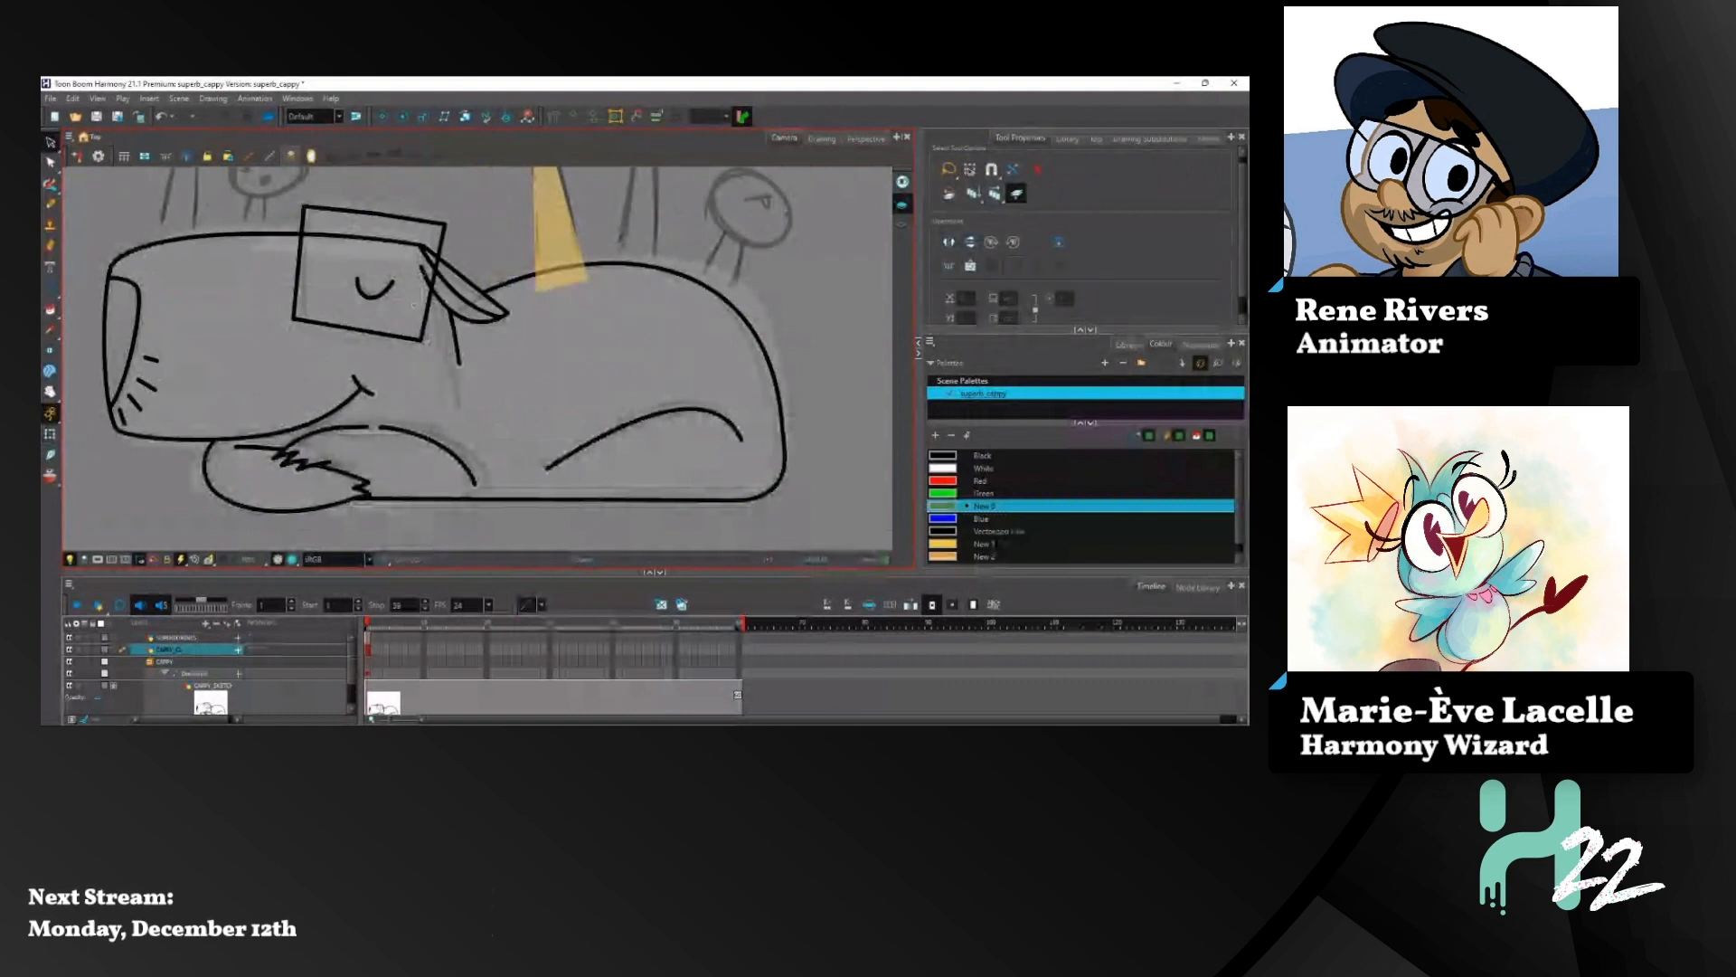
pyautogui.moveTo(543, 344); pyautogui.dragTo(515, 377)
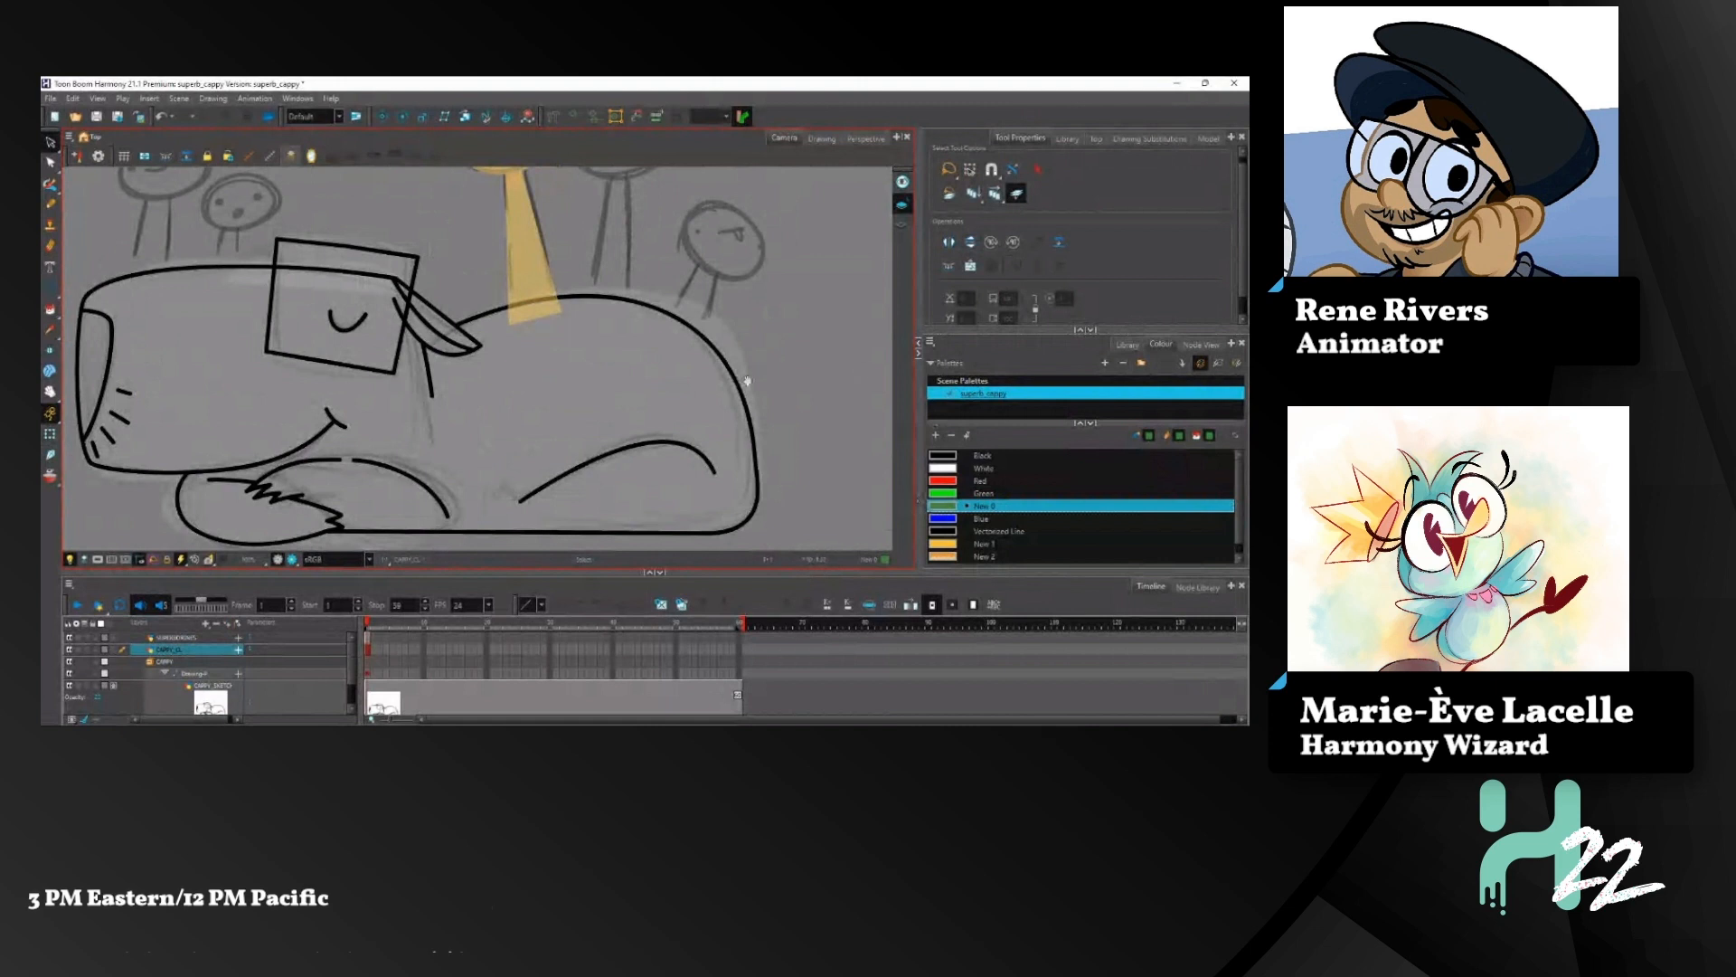
pyautogui.moveTo(747, 381)
pyautogui.mouseDown()
pyautogui.moveTo(696, 334)
pyautogui.moveTo(757, 389)
pyautogui.mouseUp()
# Step: Add another green colour swatch to the superb_cappy palette
pyautogui.click(936, 436)
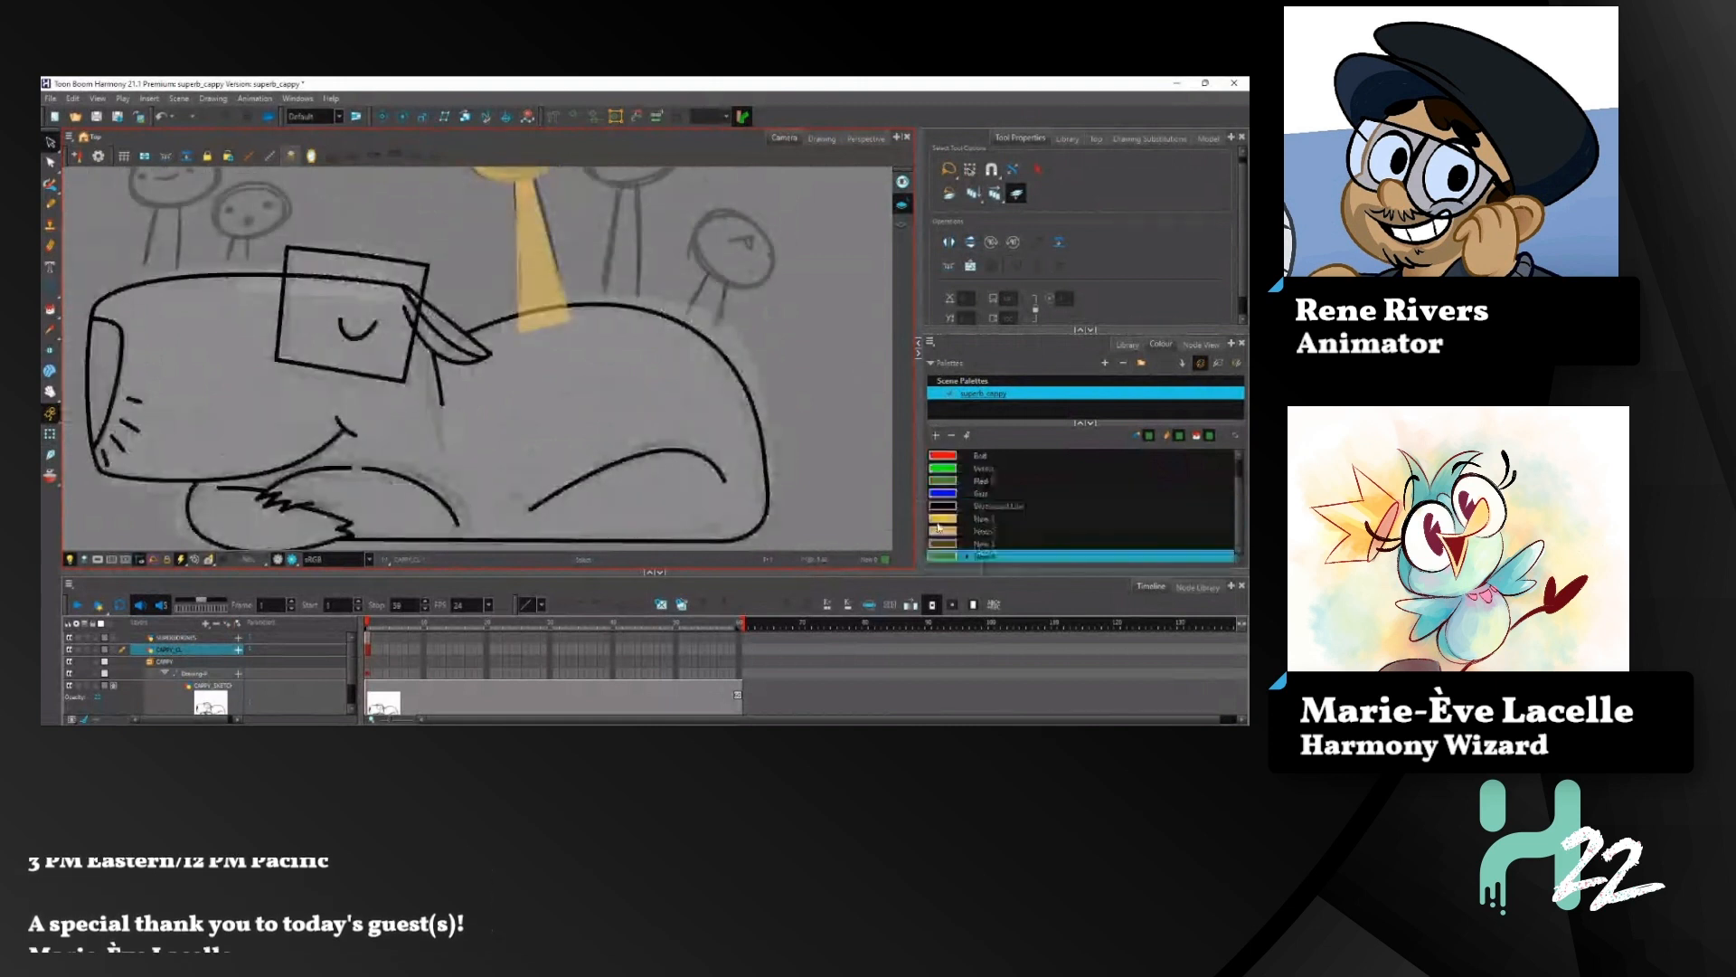
pyautogui.doubleClick(943, 557)
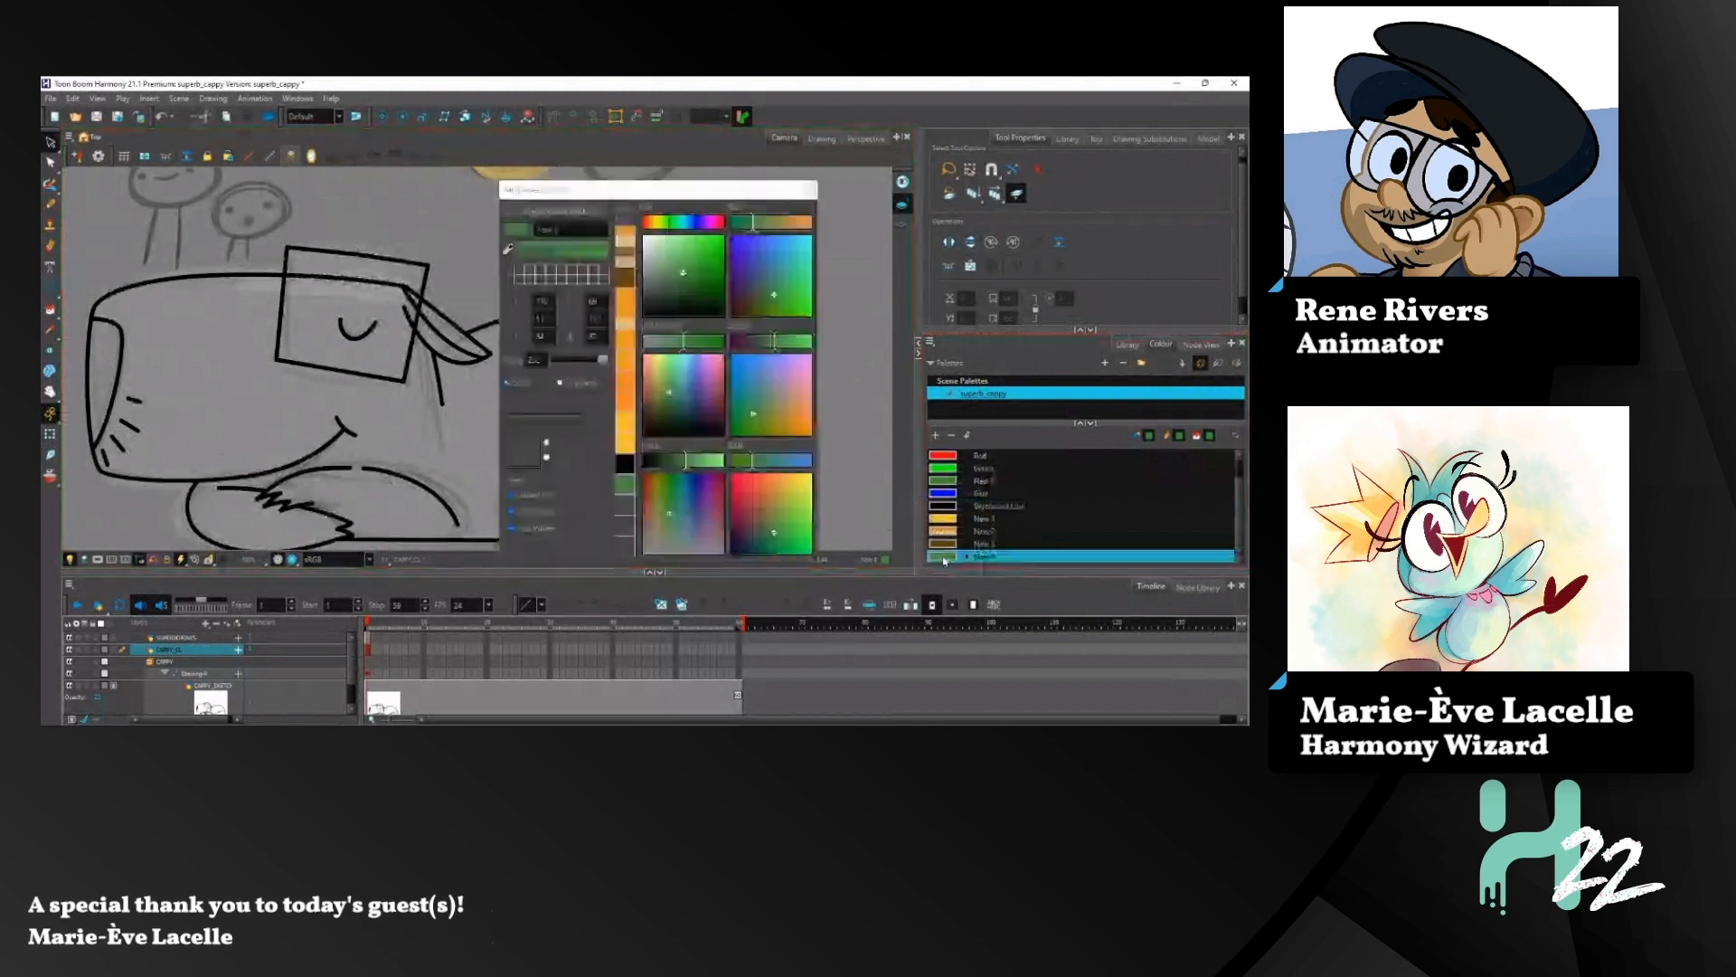
pyautogui.click(810, 189)
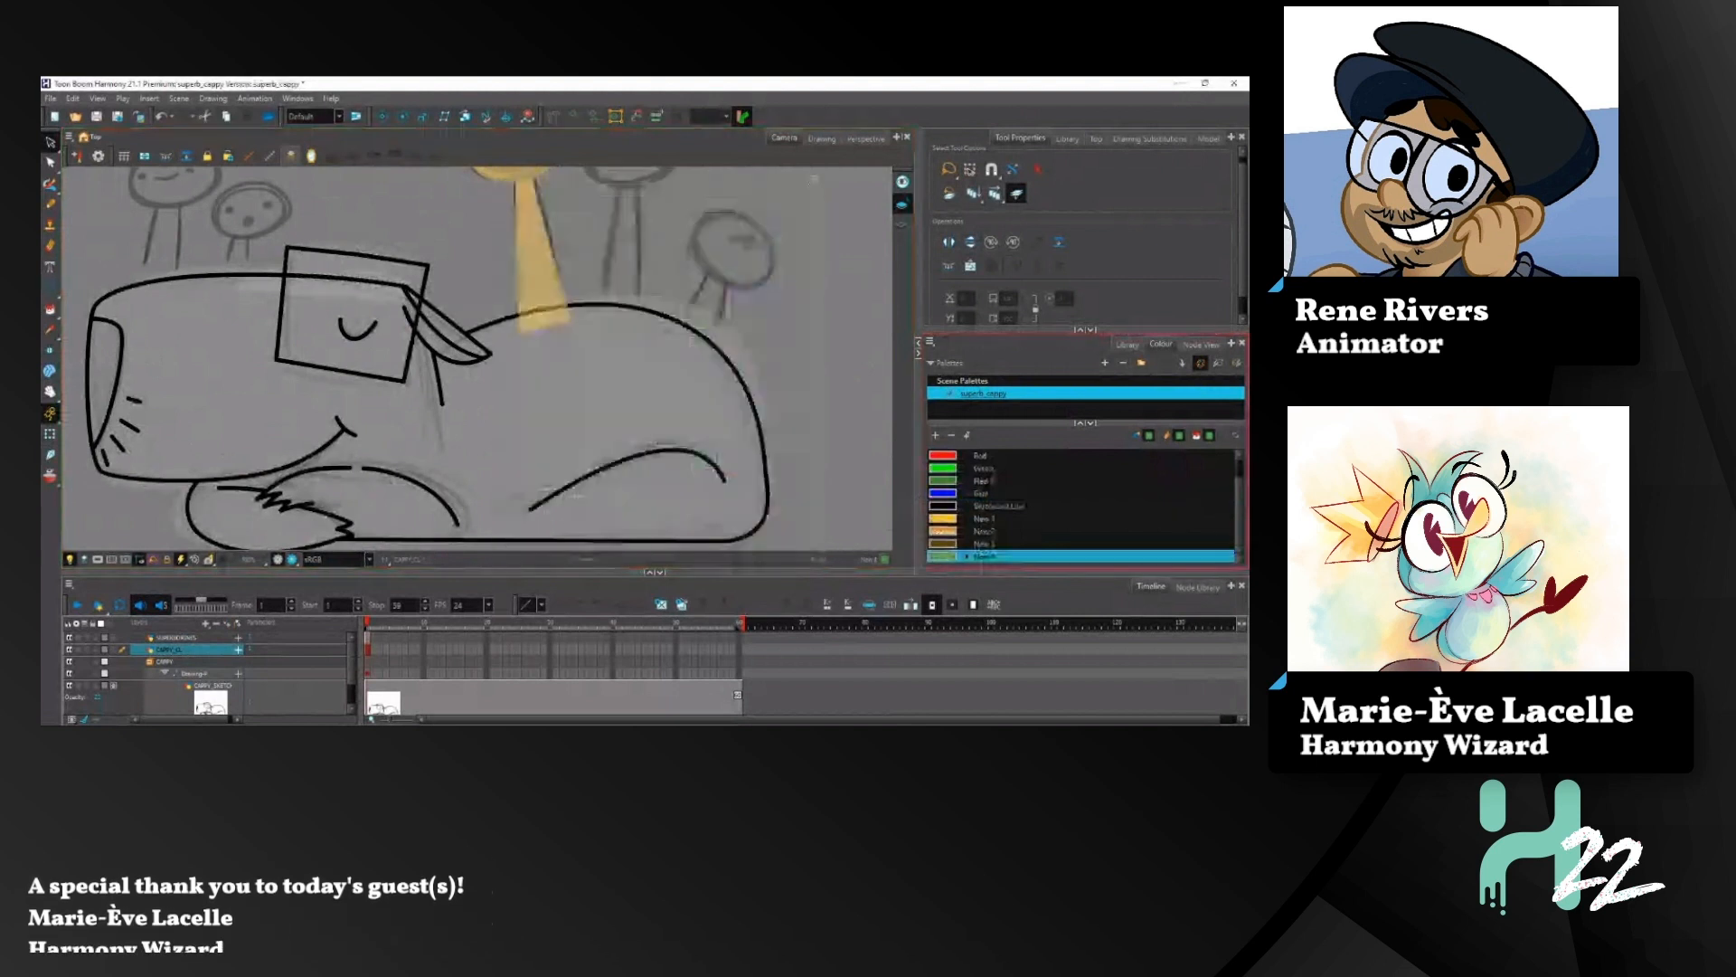
# Step: Try filling the capybara's body with the new green using the Paint tool, and undo the fill
pyautogui.hotkey('alt', 'i')
pyautogui.click(350, 468)
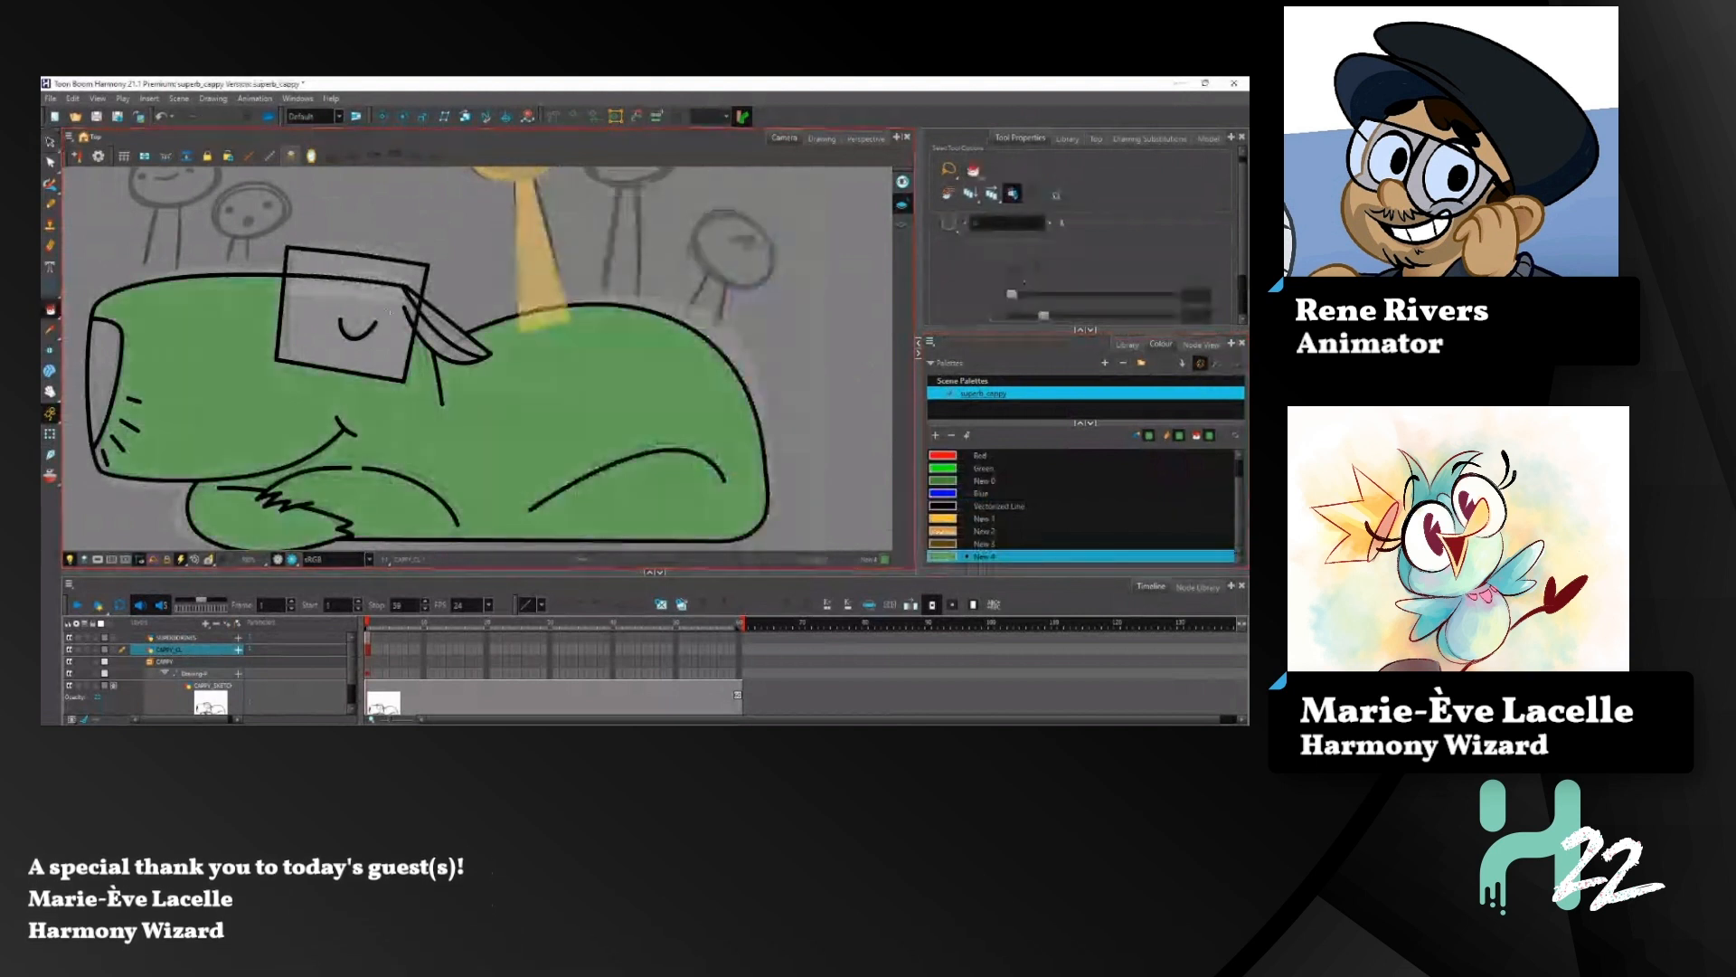
pyautogui.moveTo(350, 467); pyautogui.dragTo(363, 396)
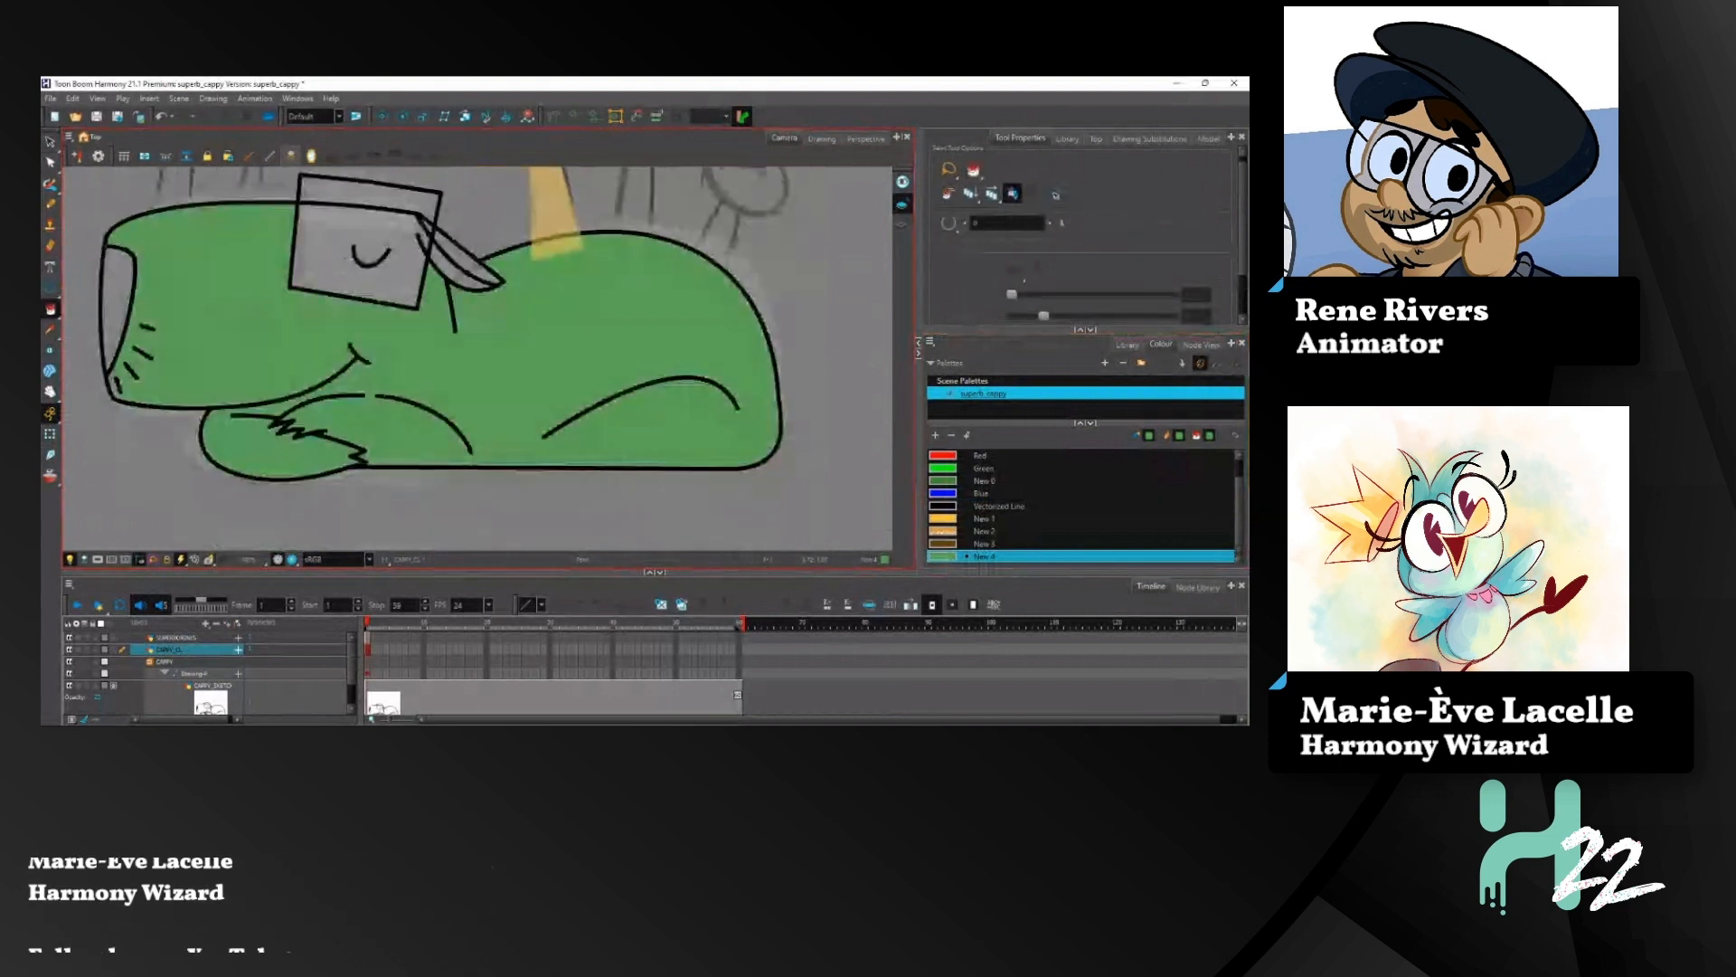
pyautogui.hotkey('ctrl', 'z')
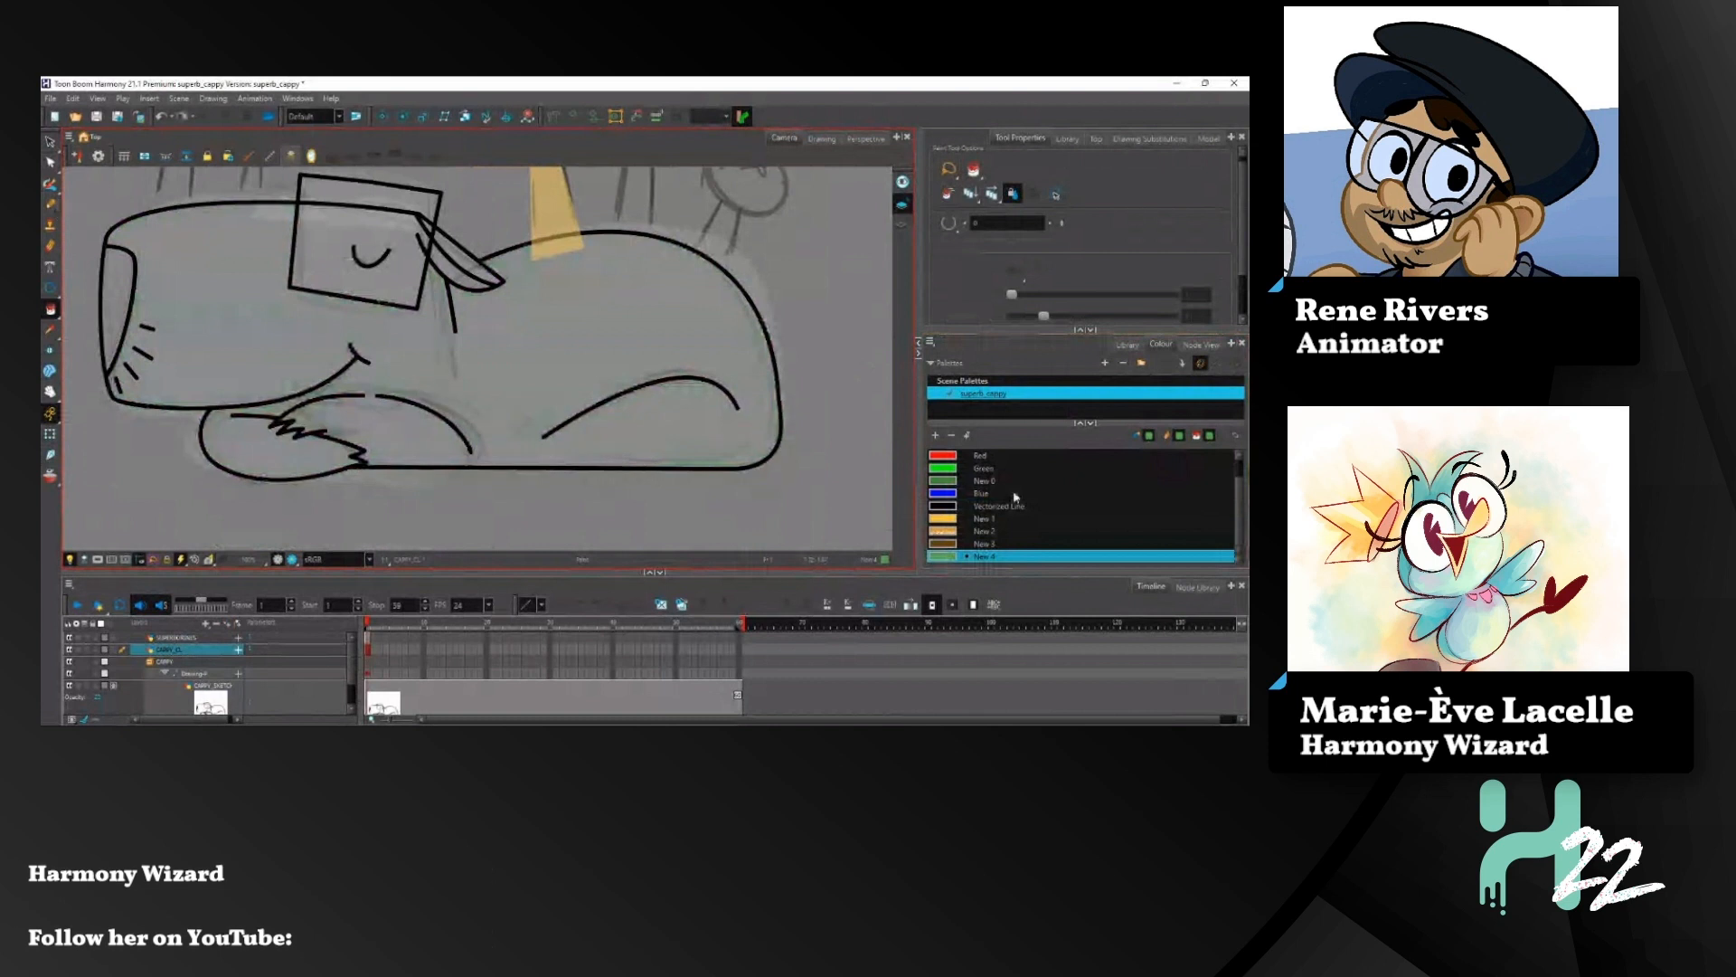
# Step: Draw a black zigzag fur line with the Pencil tool at the front end of the capybara's hind leg line
pyautogui.scroll(1, 999, 455)
pyautogui.click(998, 455)
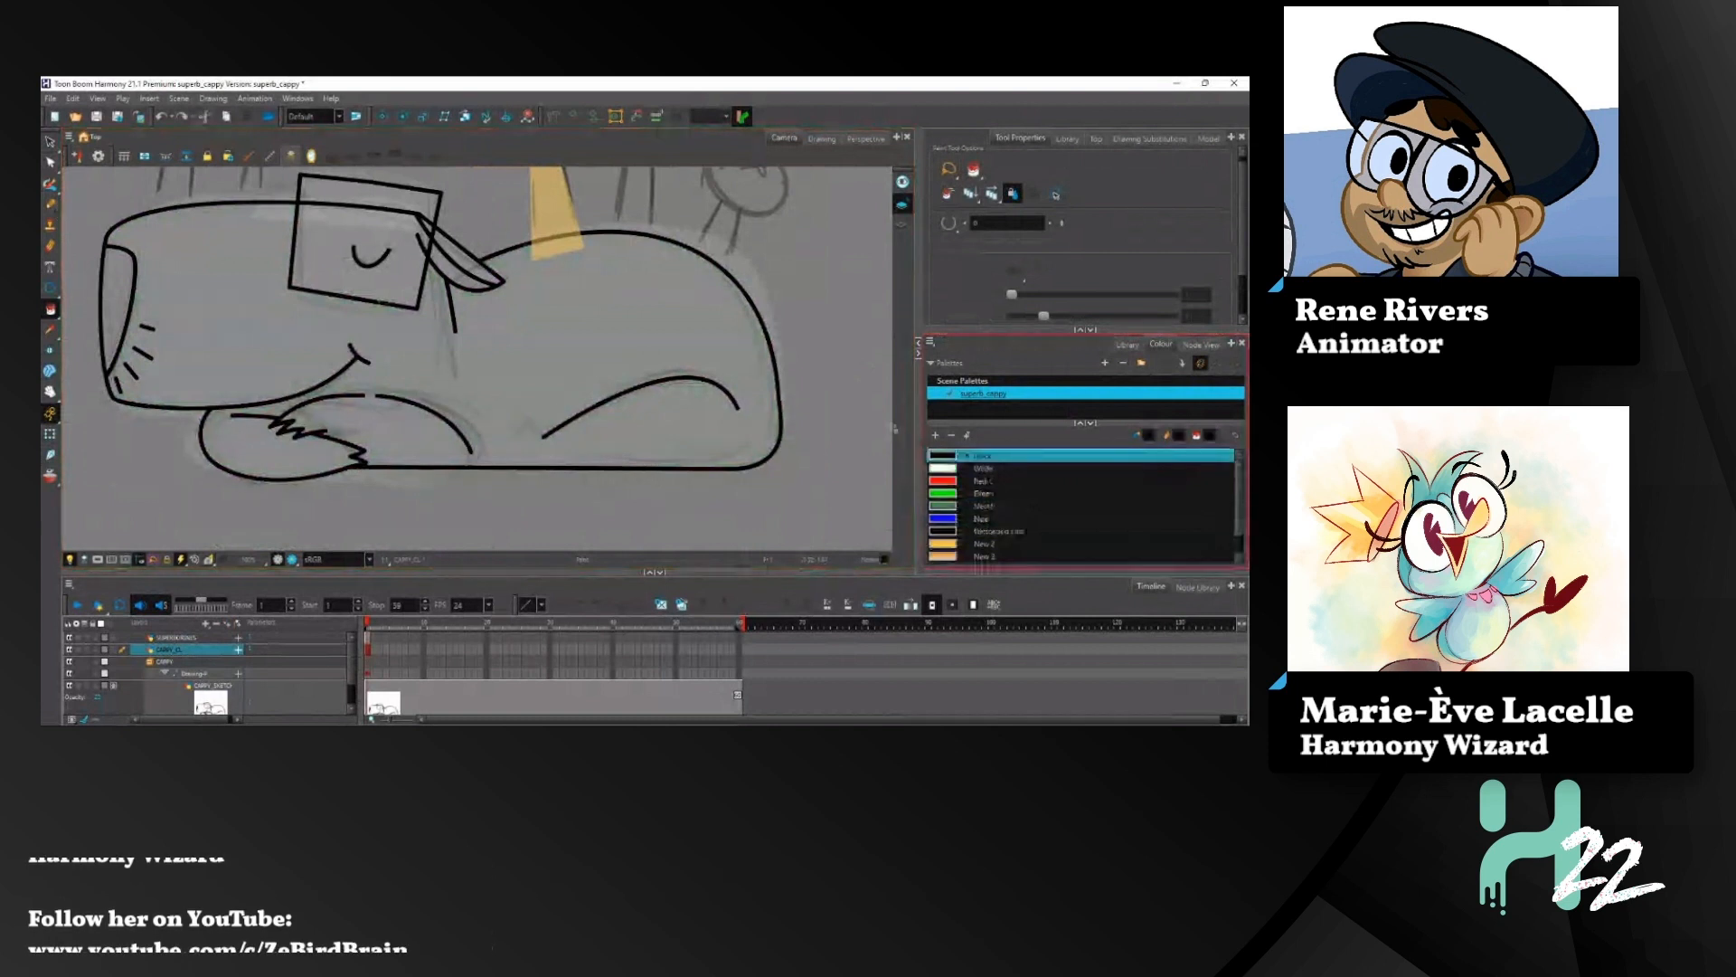
pyautogui.click(49, 203)
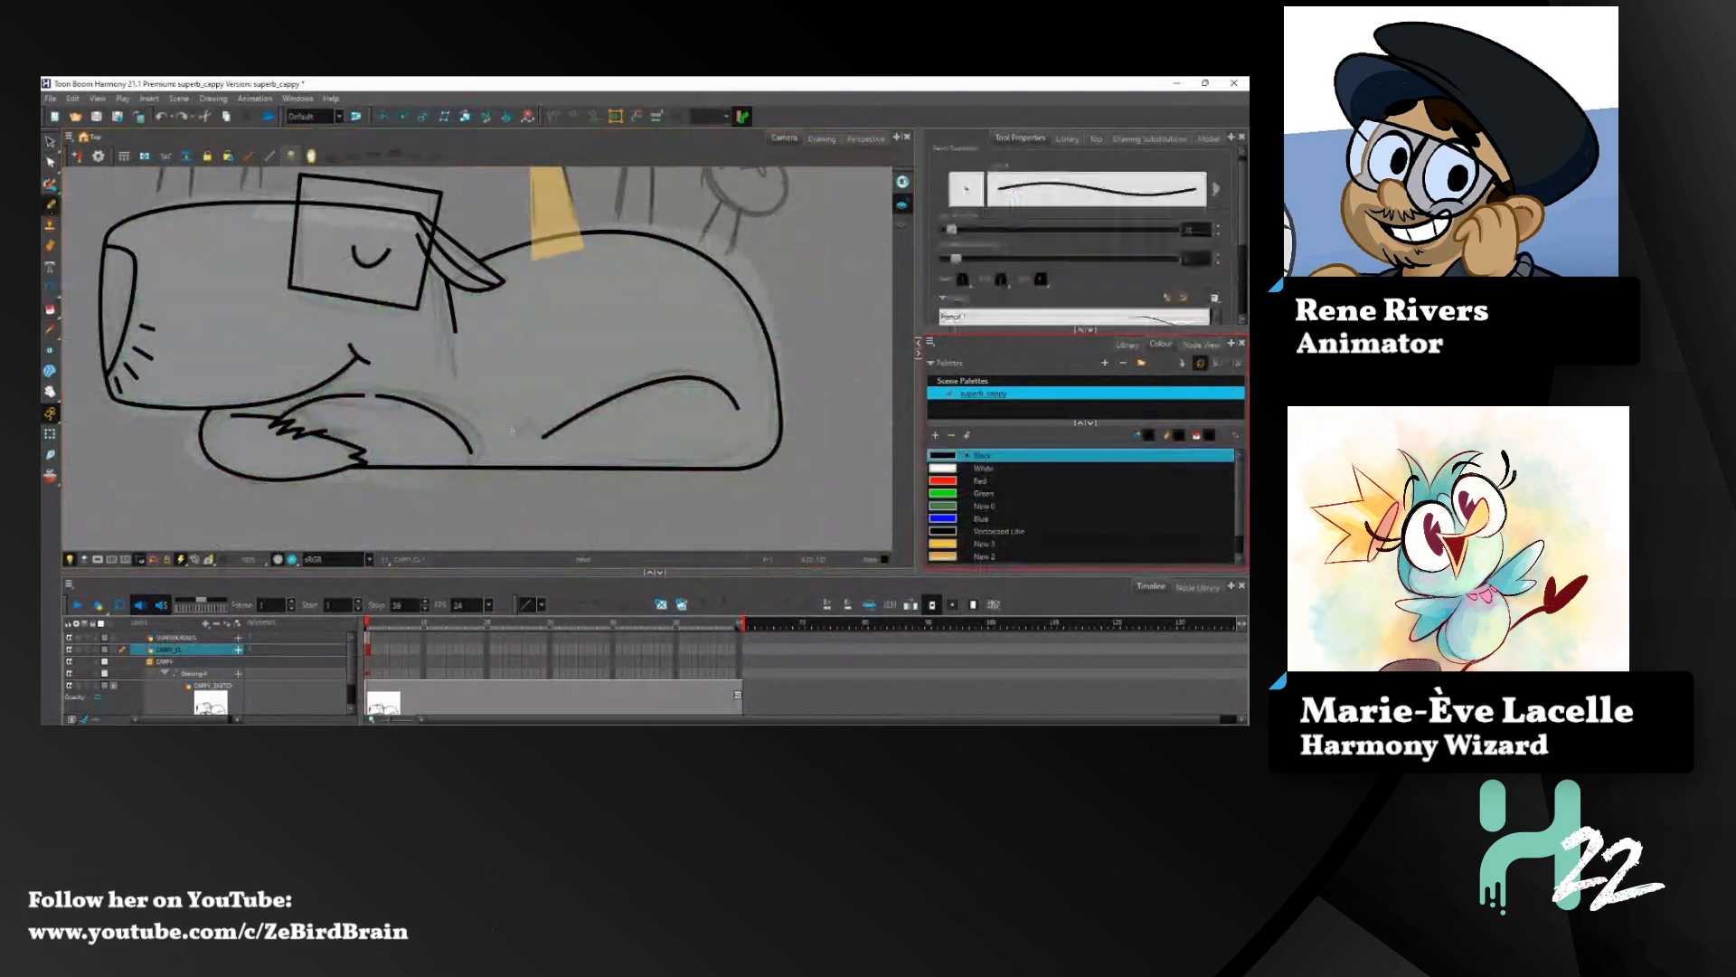
pyautogui.scroll(2, 510, 430)
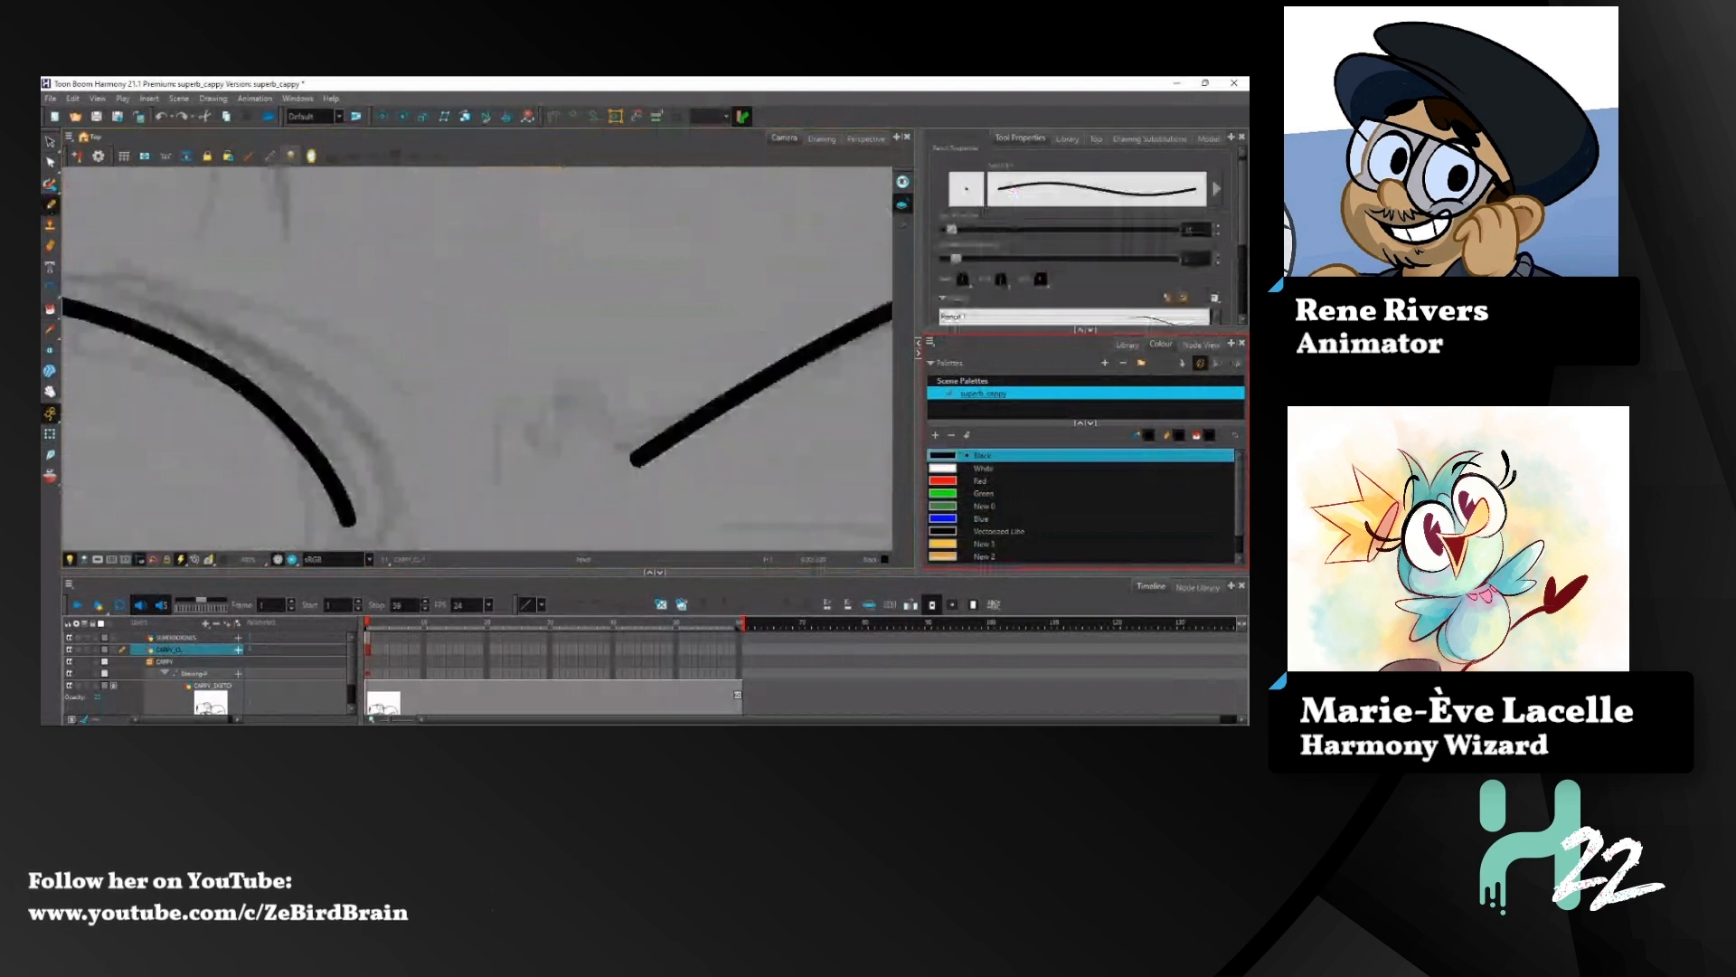
pyautogui.moveTo(638, 461)
pyautogui.mouseDown()
pyautogui.moveTo(543, 420)
pyautogui.moveTo(577, 484)
pyautogui.moveTo(493, 472)
pyautogui.moveTo(553, 538)
pyautogui.mouseUp()
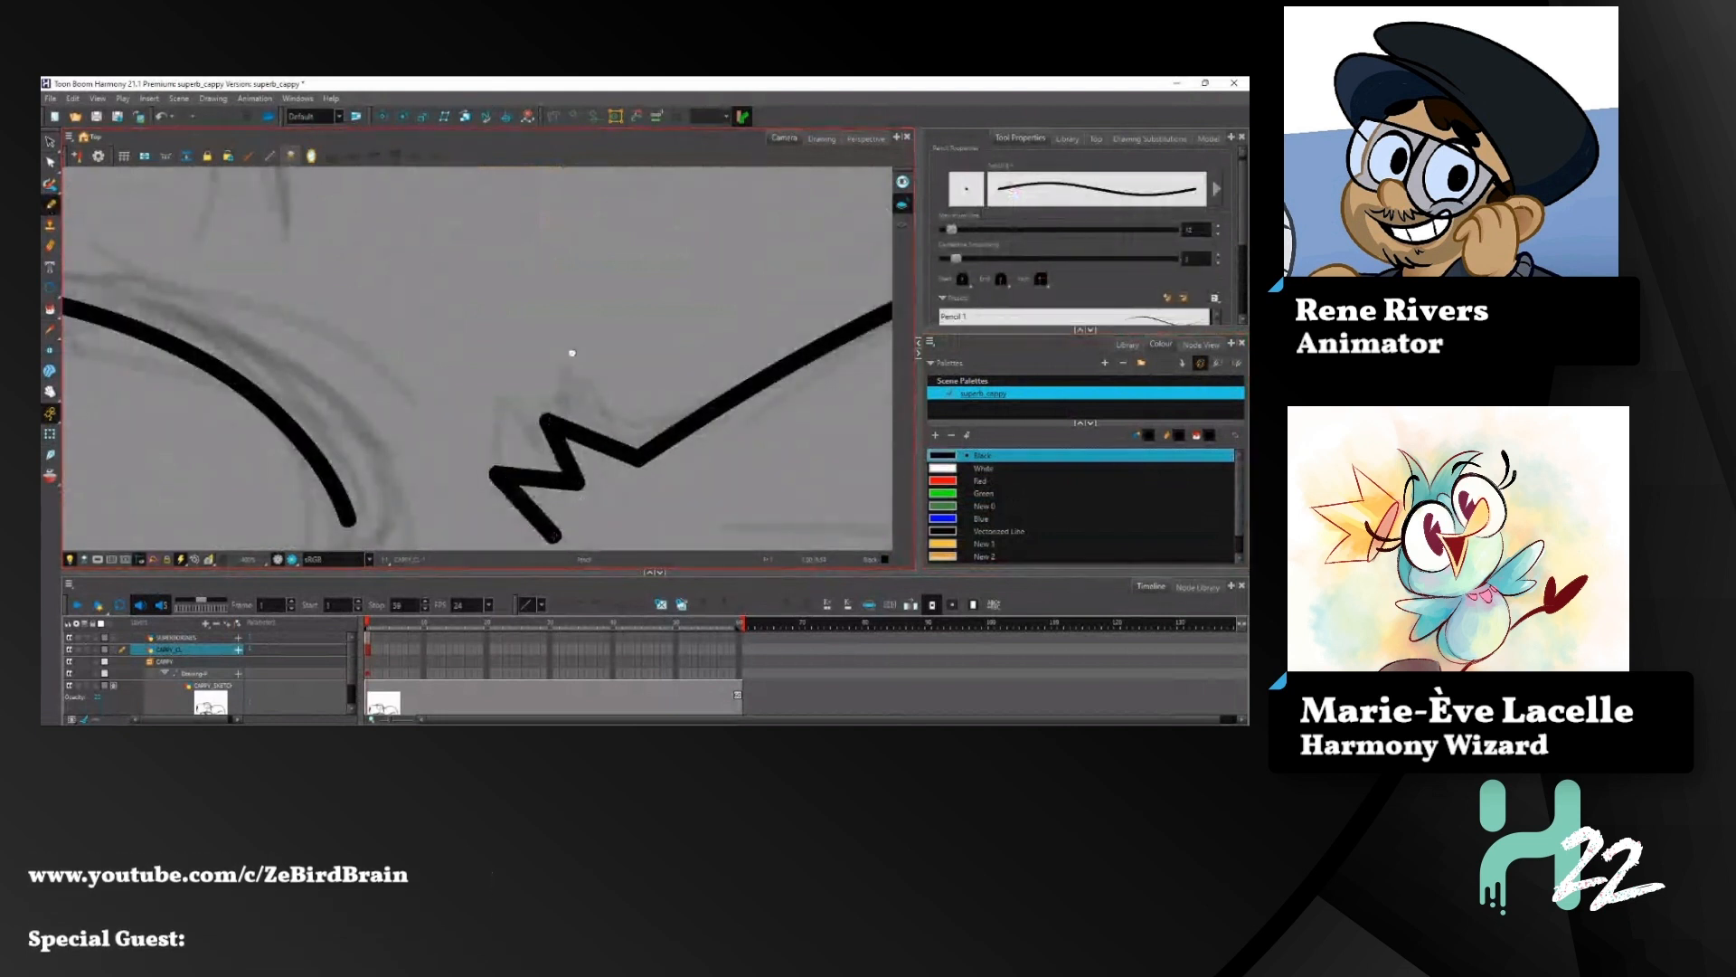
# Step: Draw pairs of short black fur strokes at three spots on the capybara's body
pyautogui.scroll(-1, 569, 353)
pyautogui.scroll(-1, 547, 280)
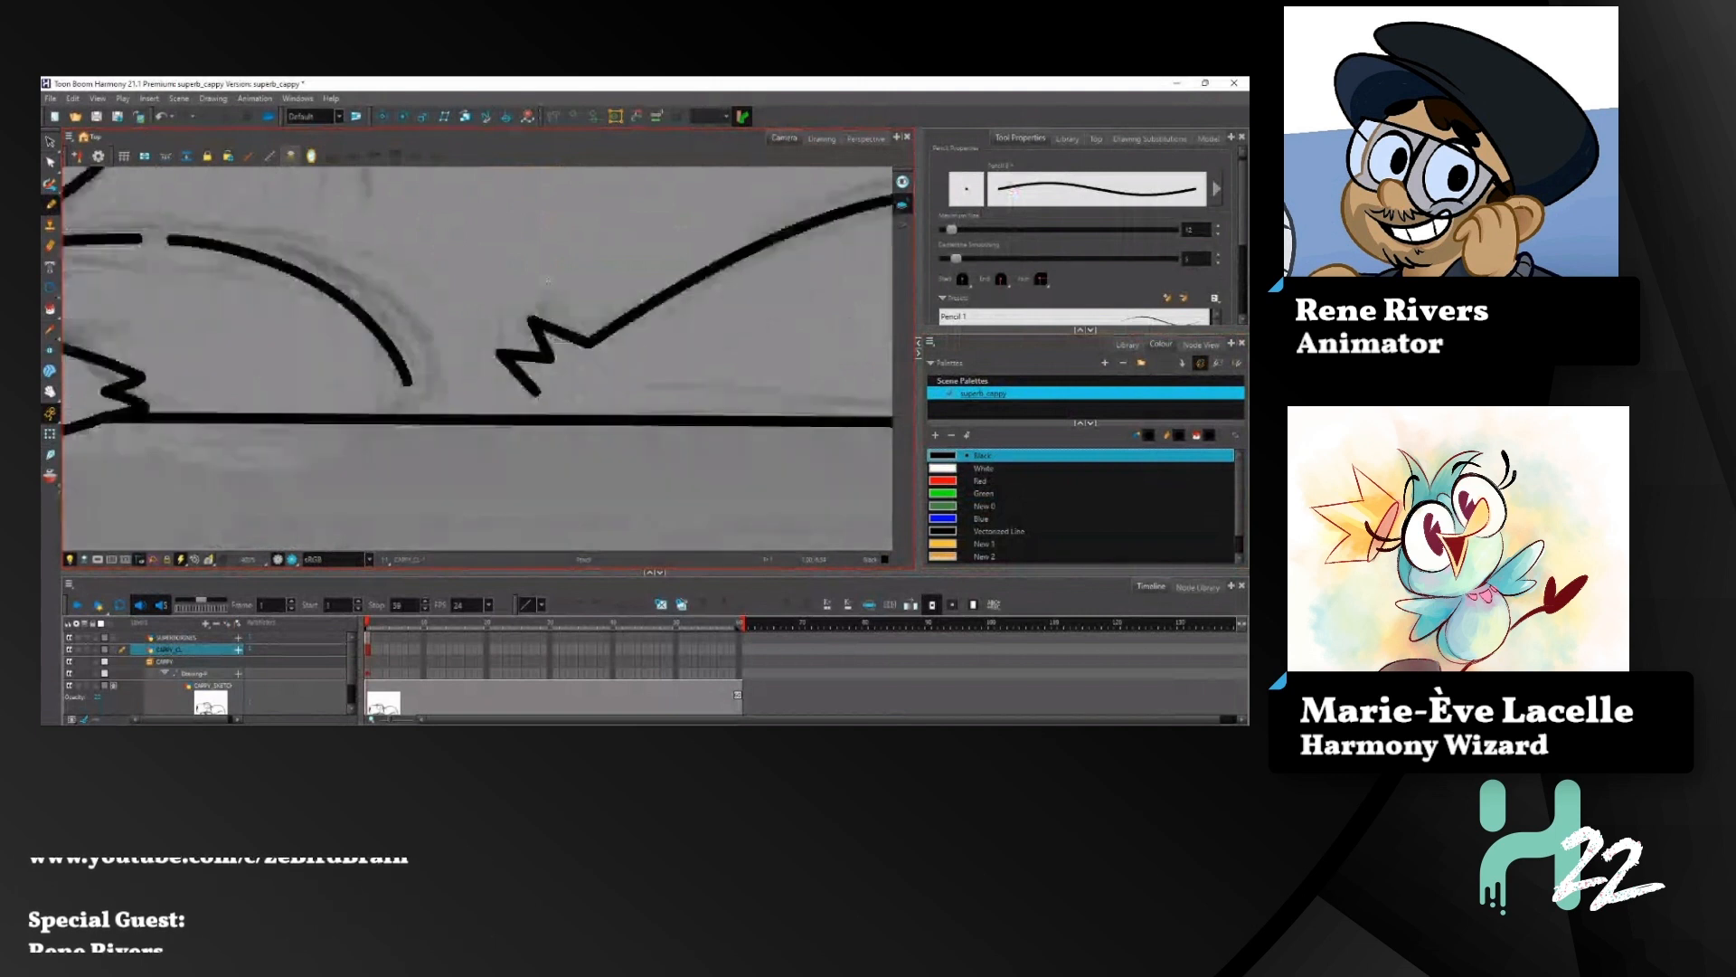
pyautogui.scroll(-2, 531, 382)
pyautogui.moveTo(530, 383); pyautogui.dragTo(453, 474)
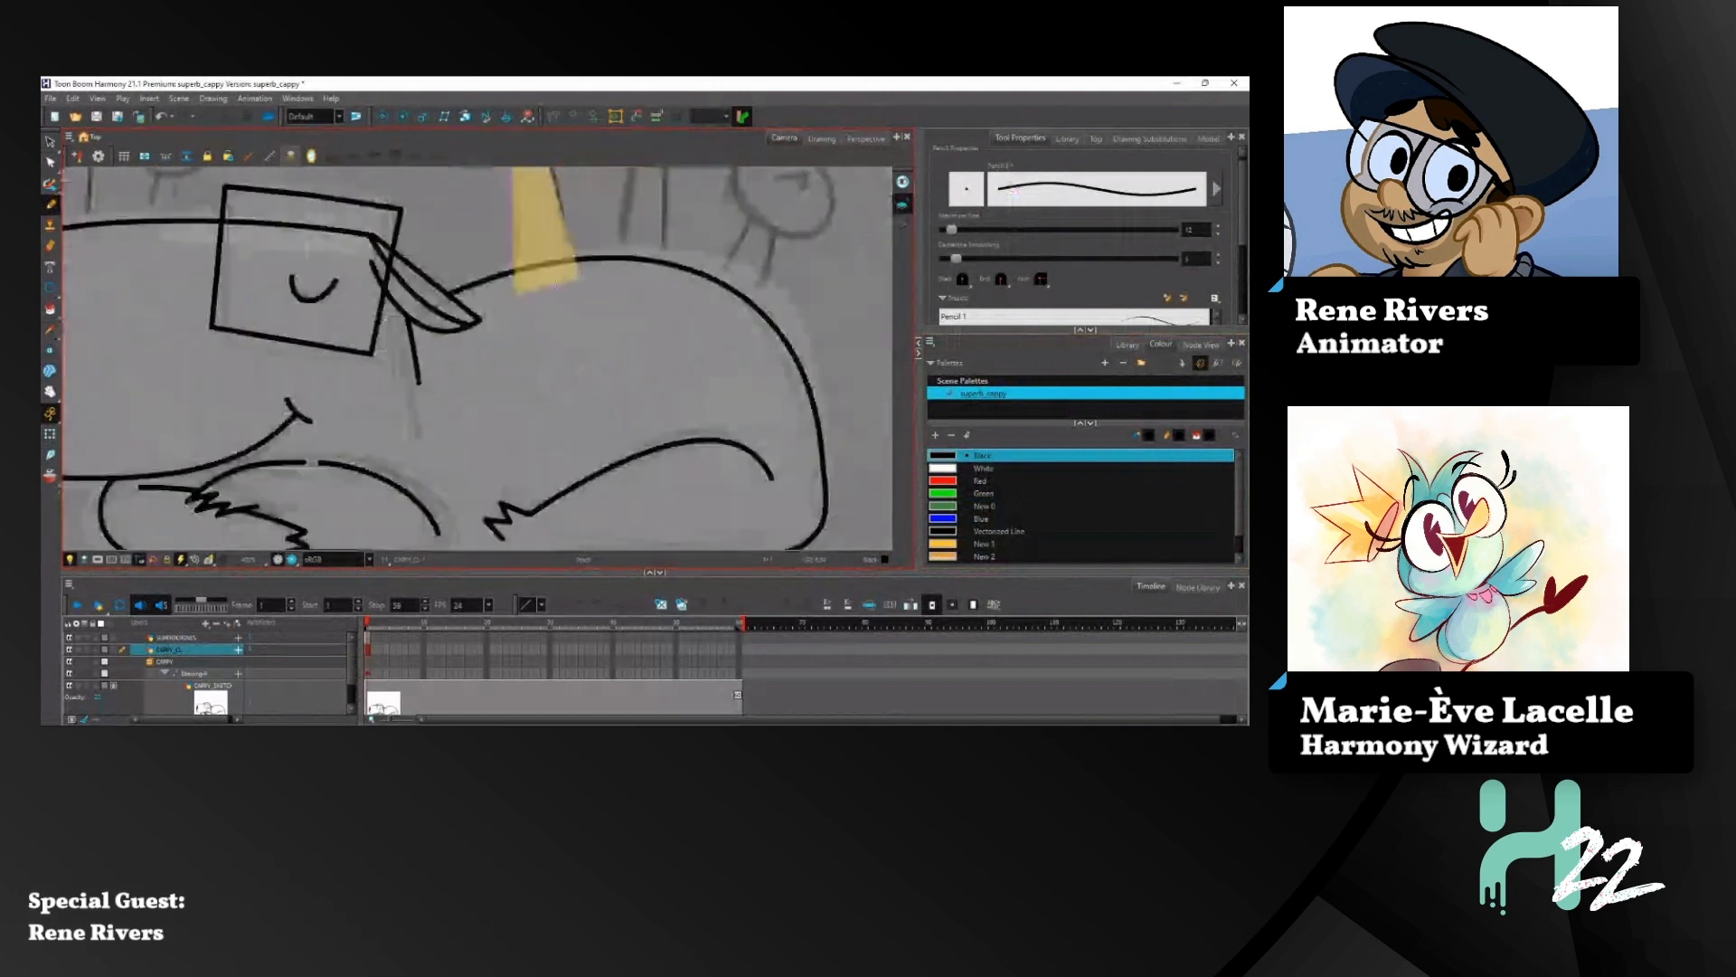
pyautogui.moveTo(574, 332); pyautogui.dragTo(586, 366)
pyautogui.moveTo(702, 368); pyautogui.dragTo(549, 359)
pyautogui.moveTo(566, 364); pyautogui.dragTo(575, 384)
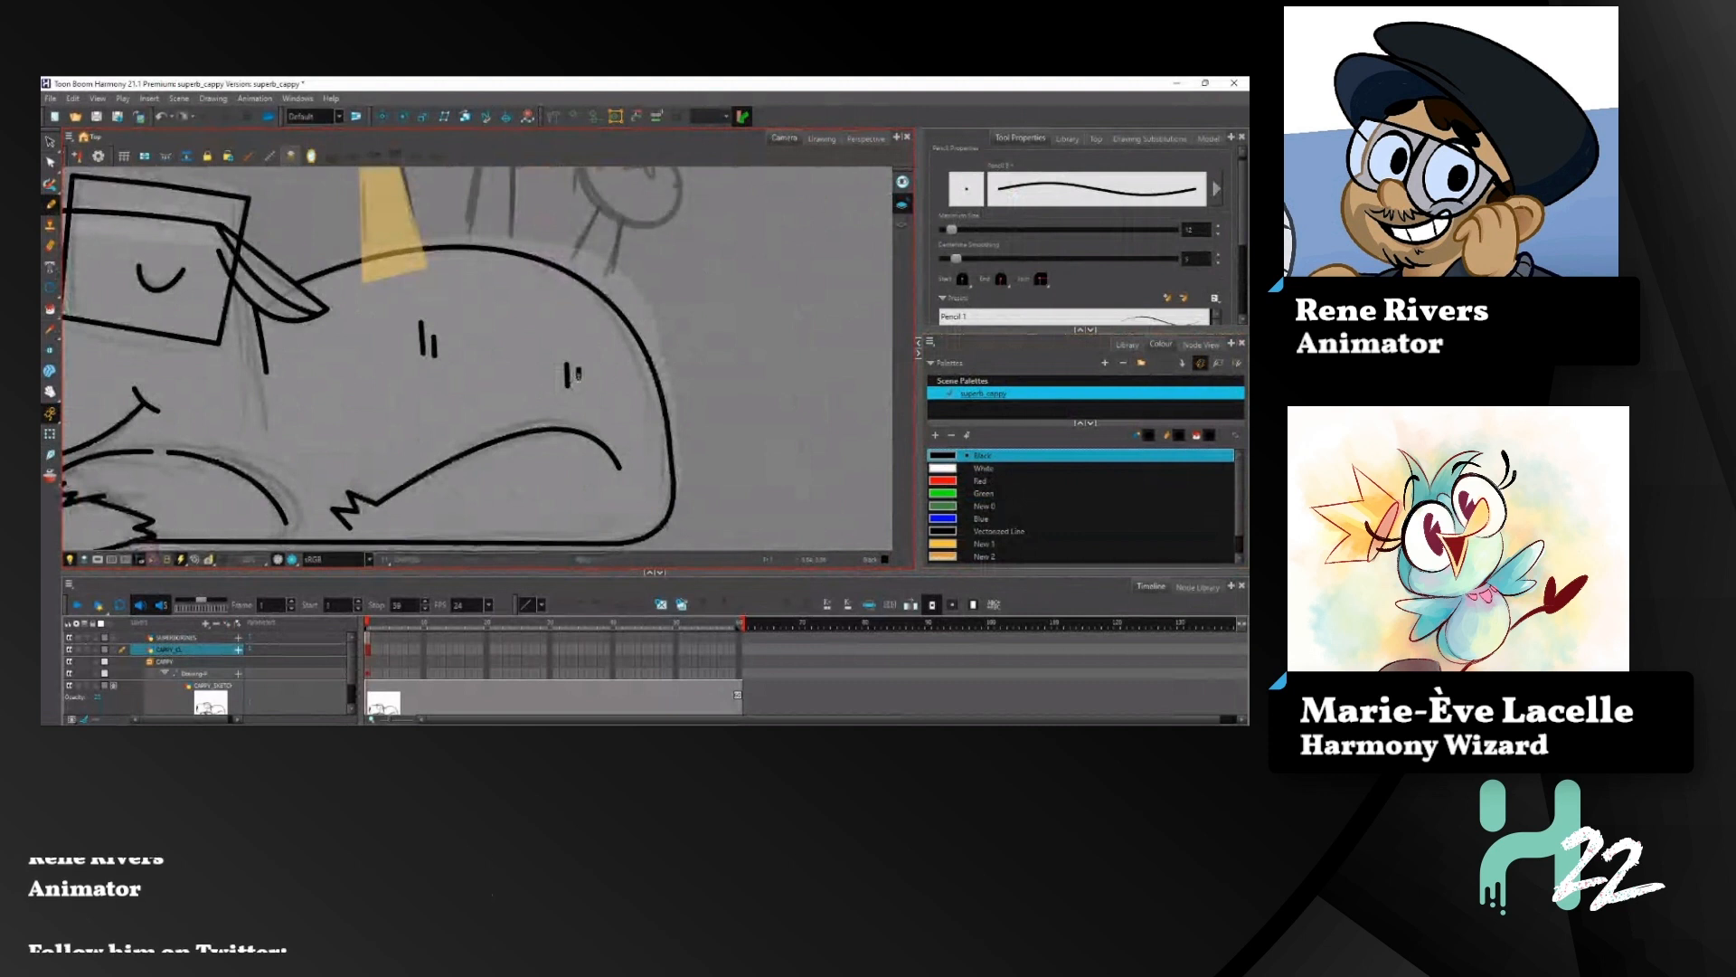
pyautogui.moveTo(491, 344)
pyautogui.mouseDown()
pyautogui.moveTo(718, 328)
pyautogui.moveTo(515, 381)
pyautogui.mouseUp()
pyautogui.moveTo(525, 358); pyautogui.dragTo(538, 366)
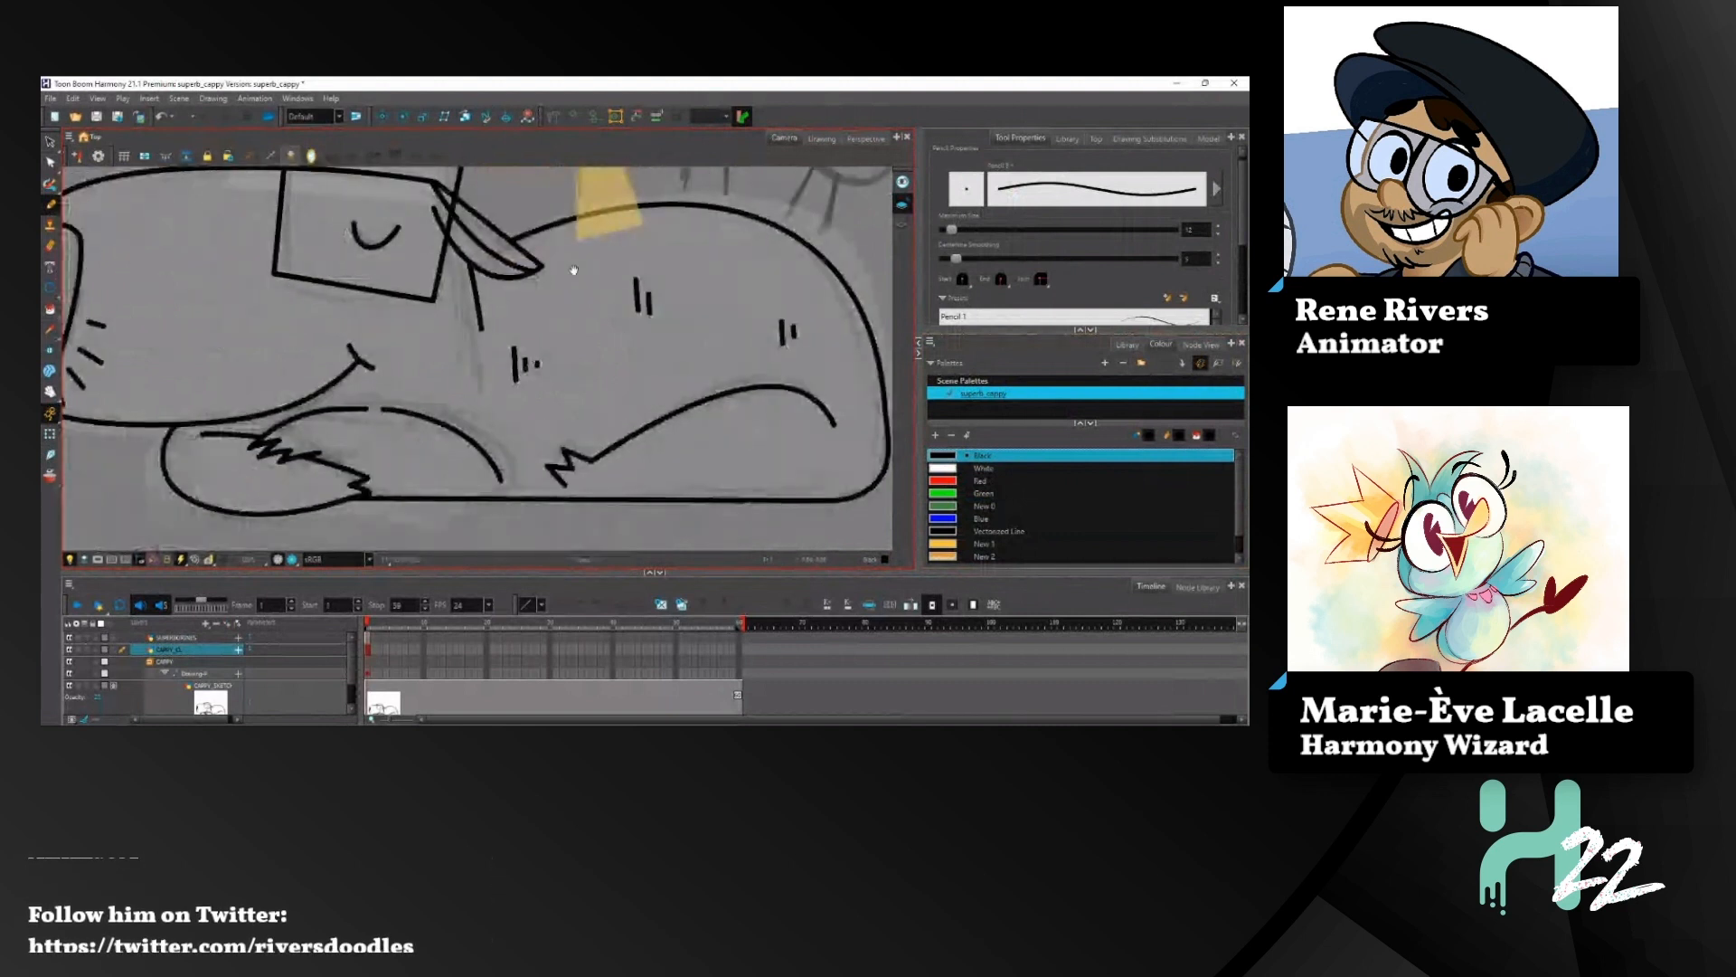
pyautogui.moveTo(574, 269)
pyautogui.mouseDown()
pyautogui.moveTo(709, 310)
pyautogui.moveTo(547, 286)
pyautogui.mouseUp()
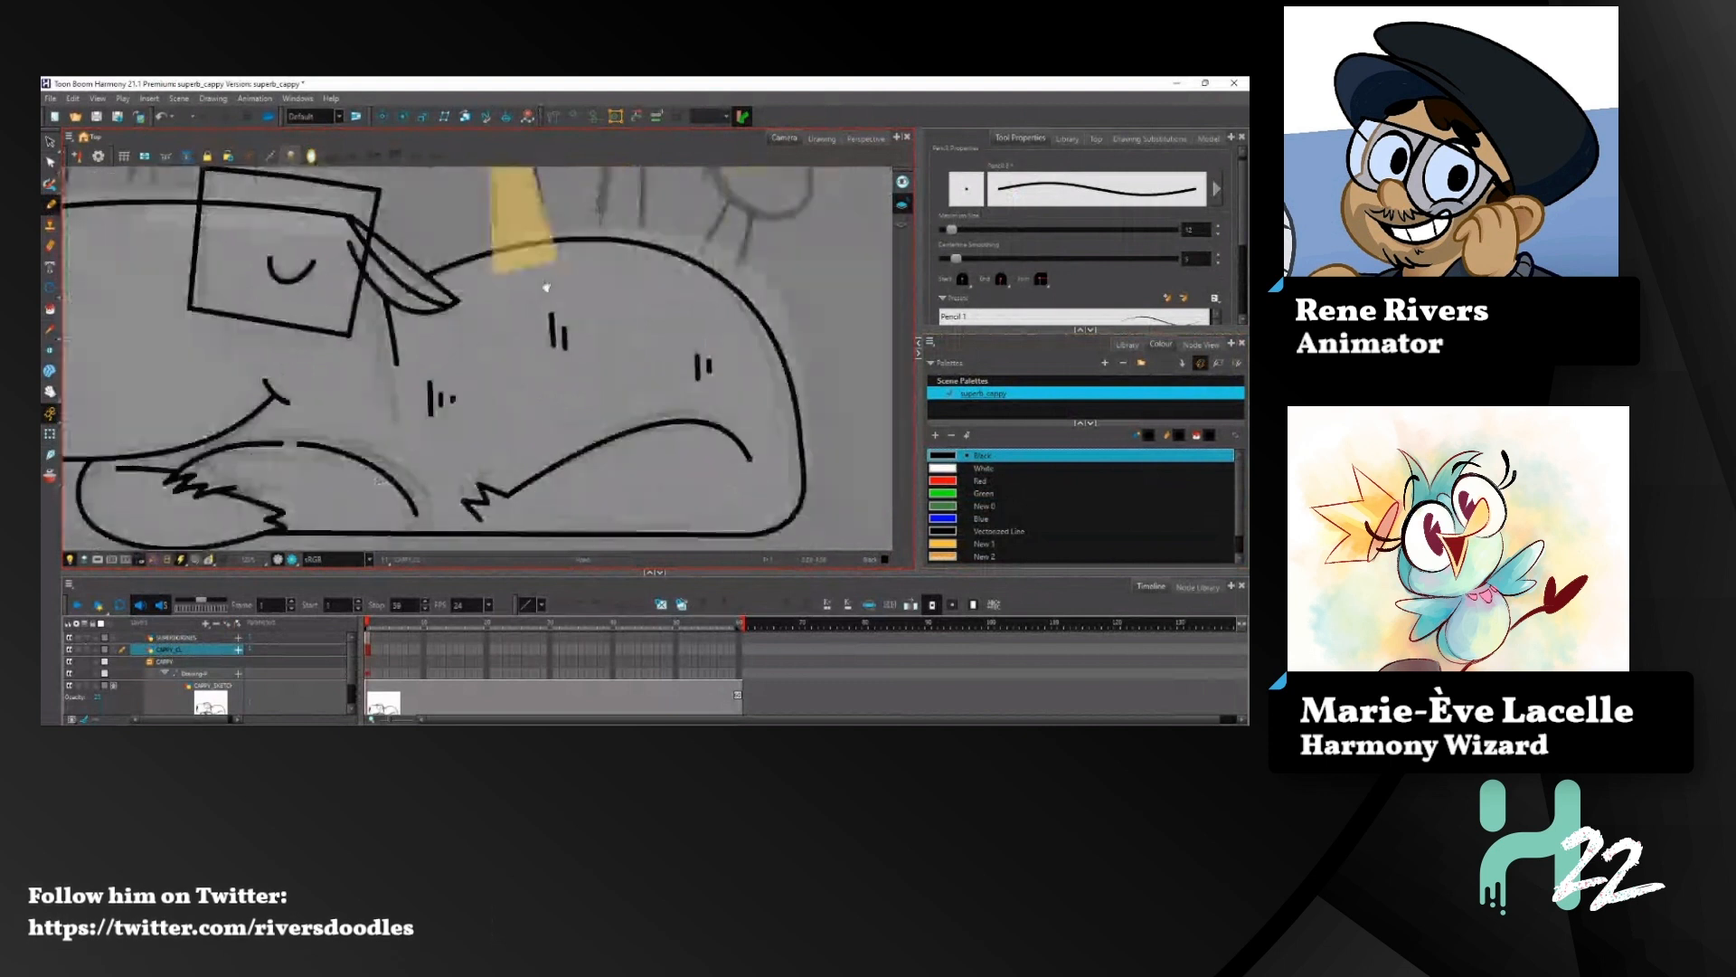
pyautogui.moveTo(538, 424); pyautogui.dragTo(469, 434)
pyautogui.moveTo(602, 458); pyautogui.dragTo(612, 484)
pyautogui.moveTo(509, 352)
pyautogui.mouseDown()
pyautogui.moveTo(598, 326)
pyautogui.moveTo(464, 390)
pyautogui.mouseUp()
# Step: Examine the capybara's overall line art within the camera frame and up close
pyautogui.scroll(-6, 550, 340)
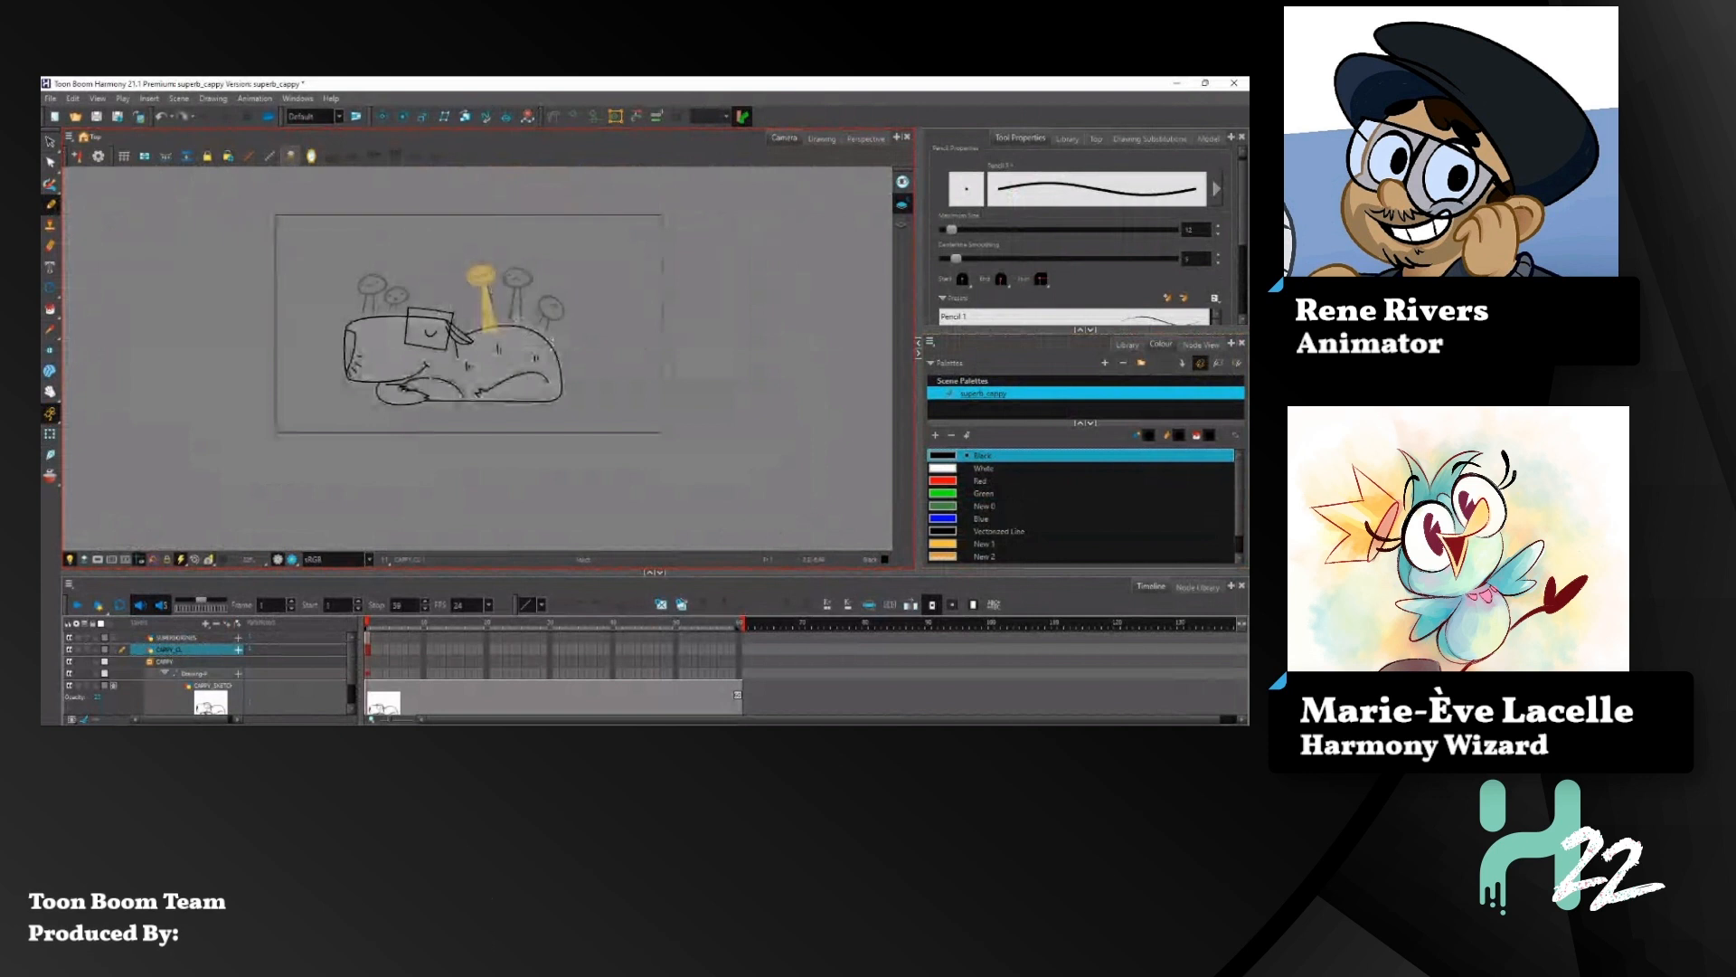
pyautogui.scroll(2, 515, 323)
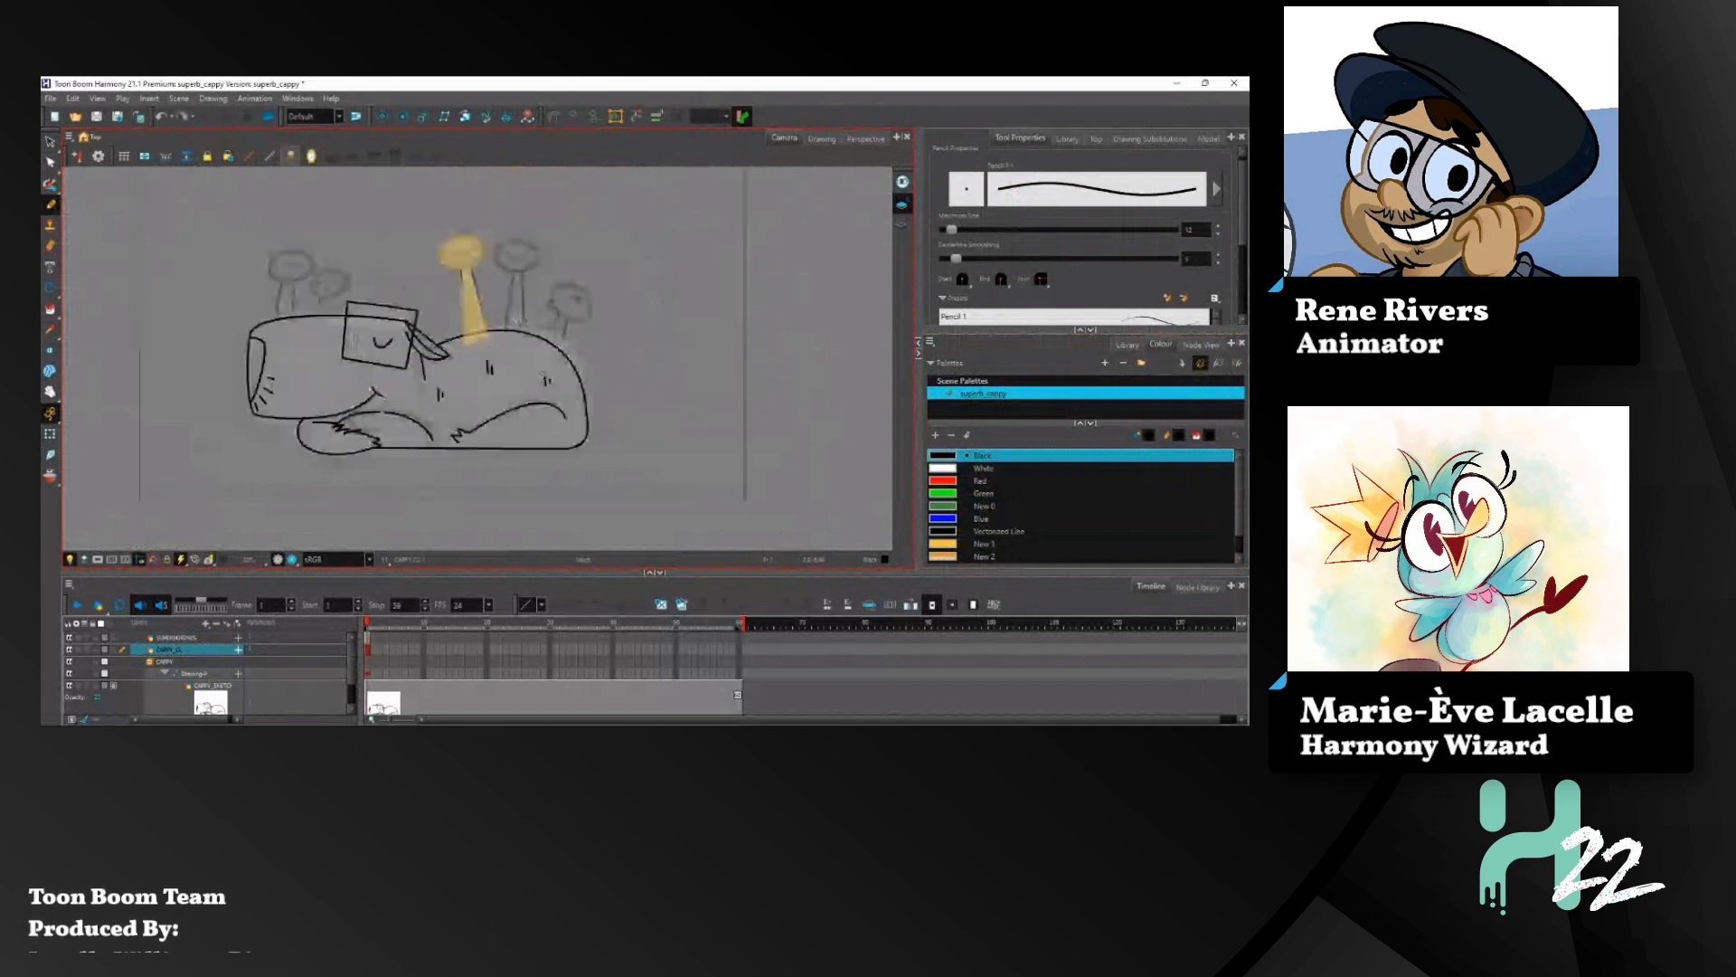
pyautogui.scroll(2, 551, 324)
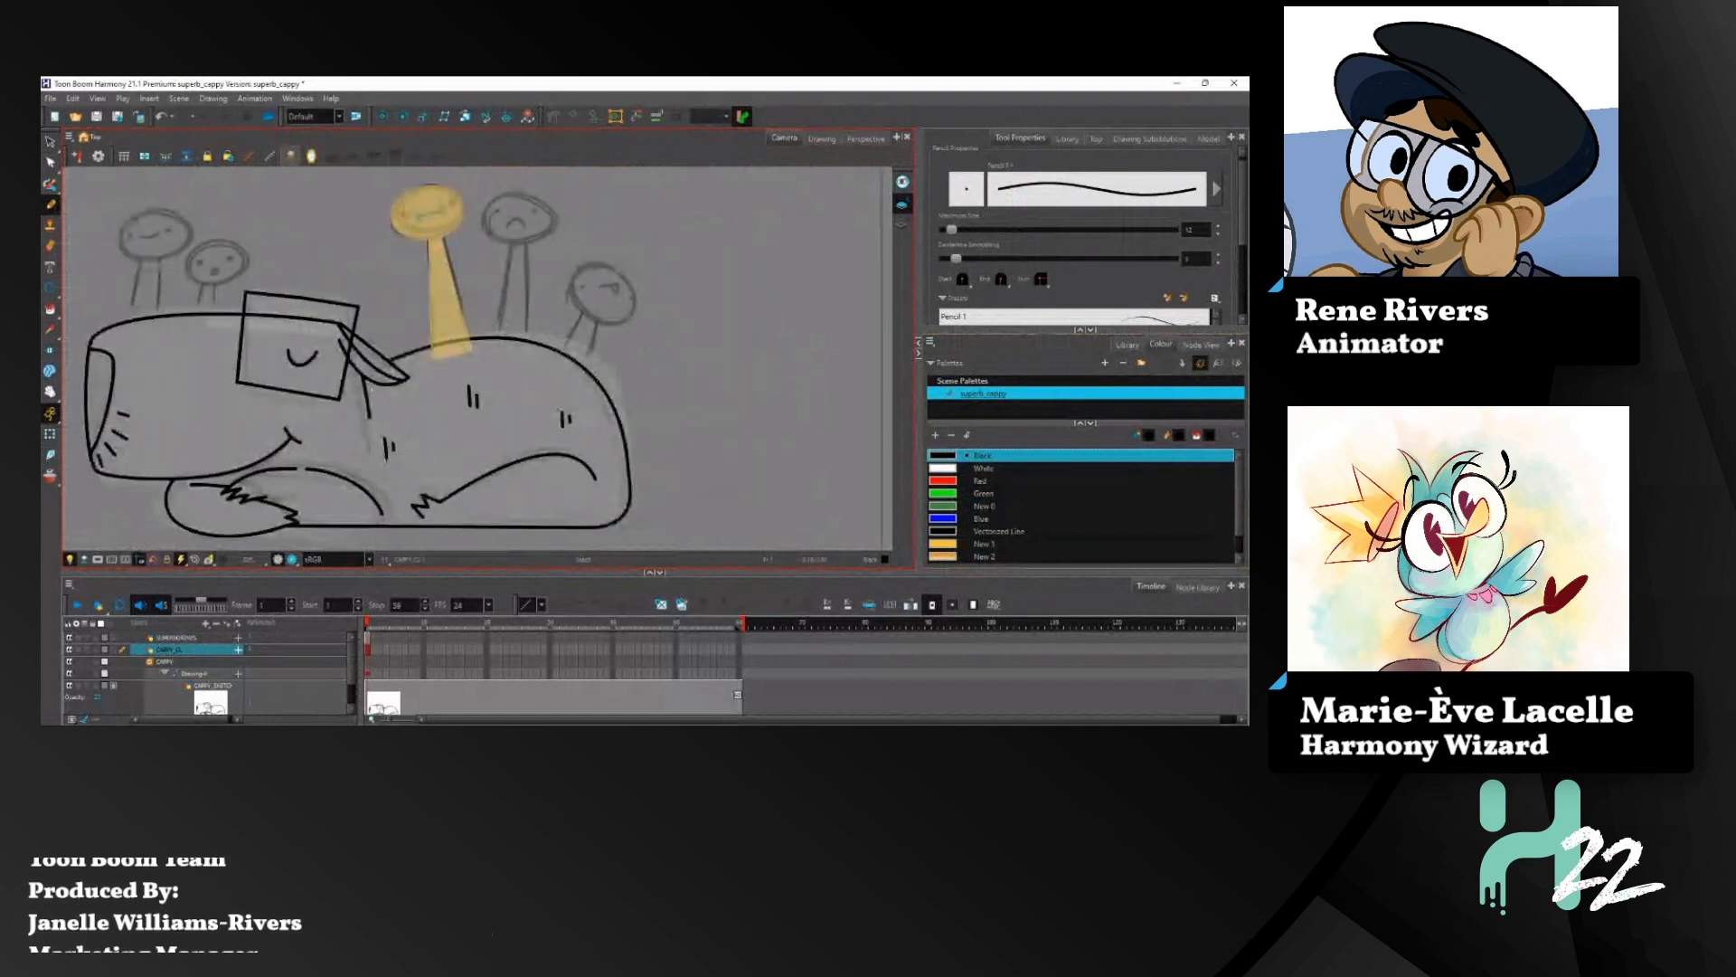
pyautogui.moveTo(283, 397); pyautogui.dragTo(475, 406)
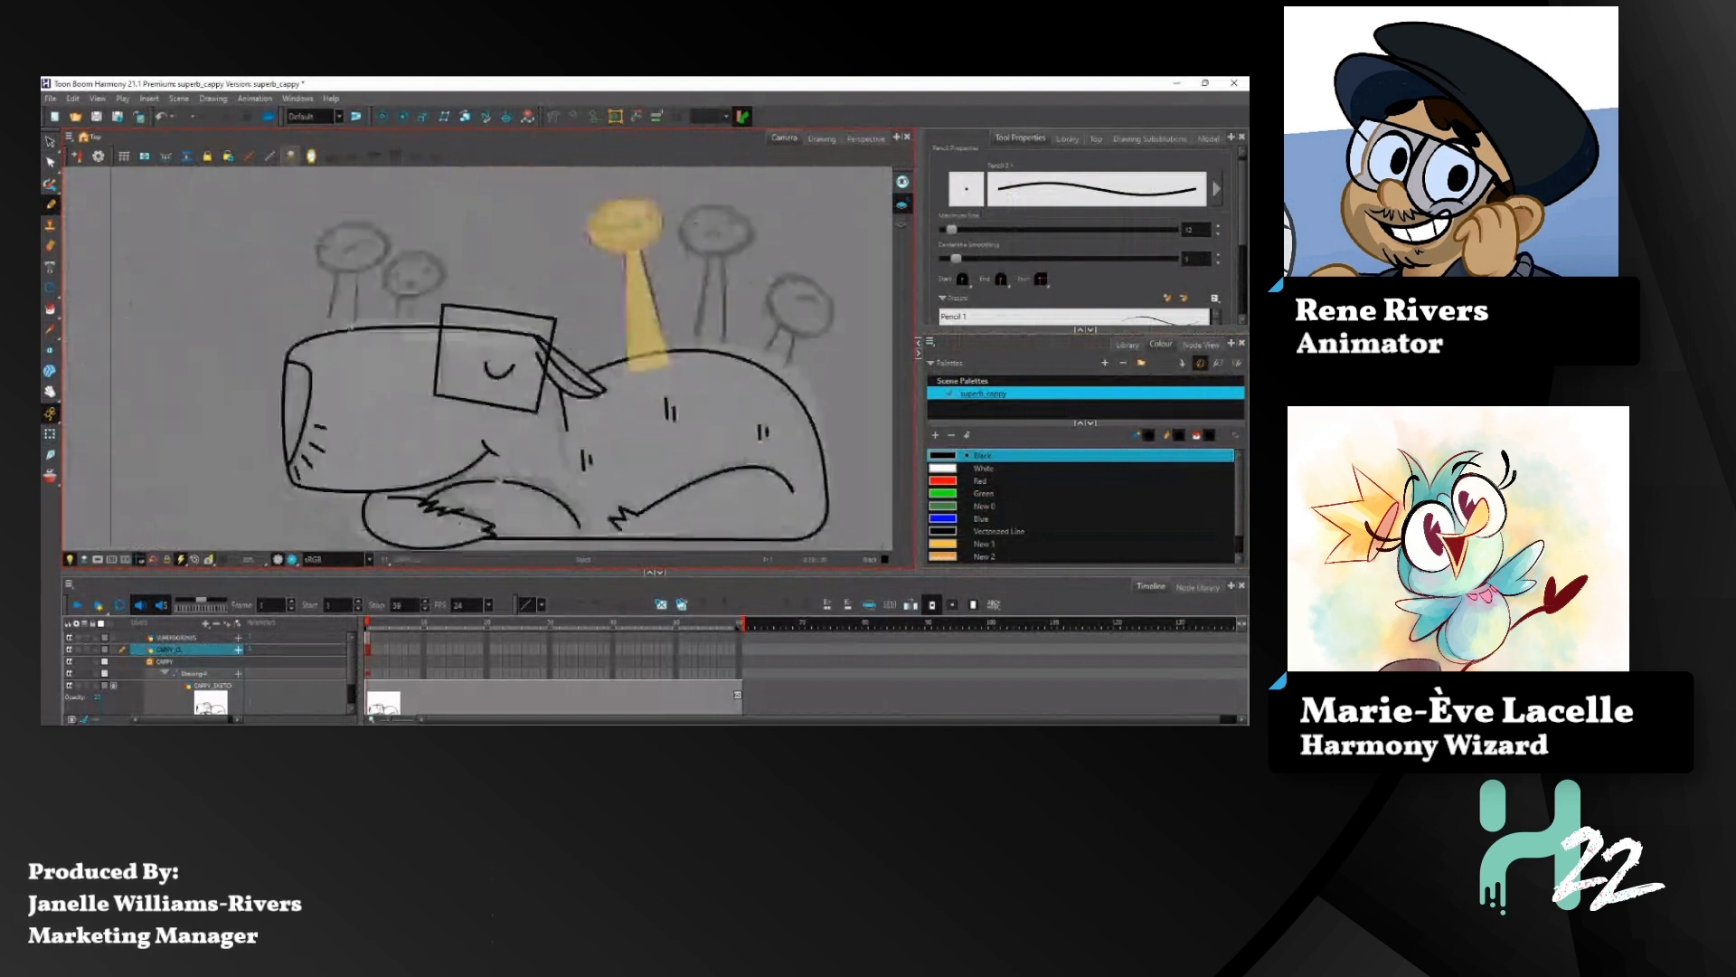
pyautogui.scroll(-2, 407, 362)
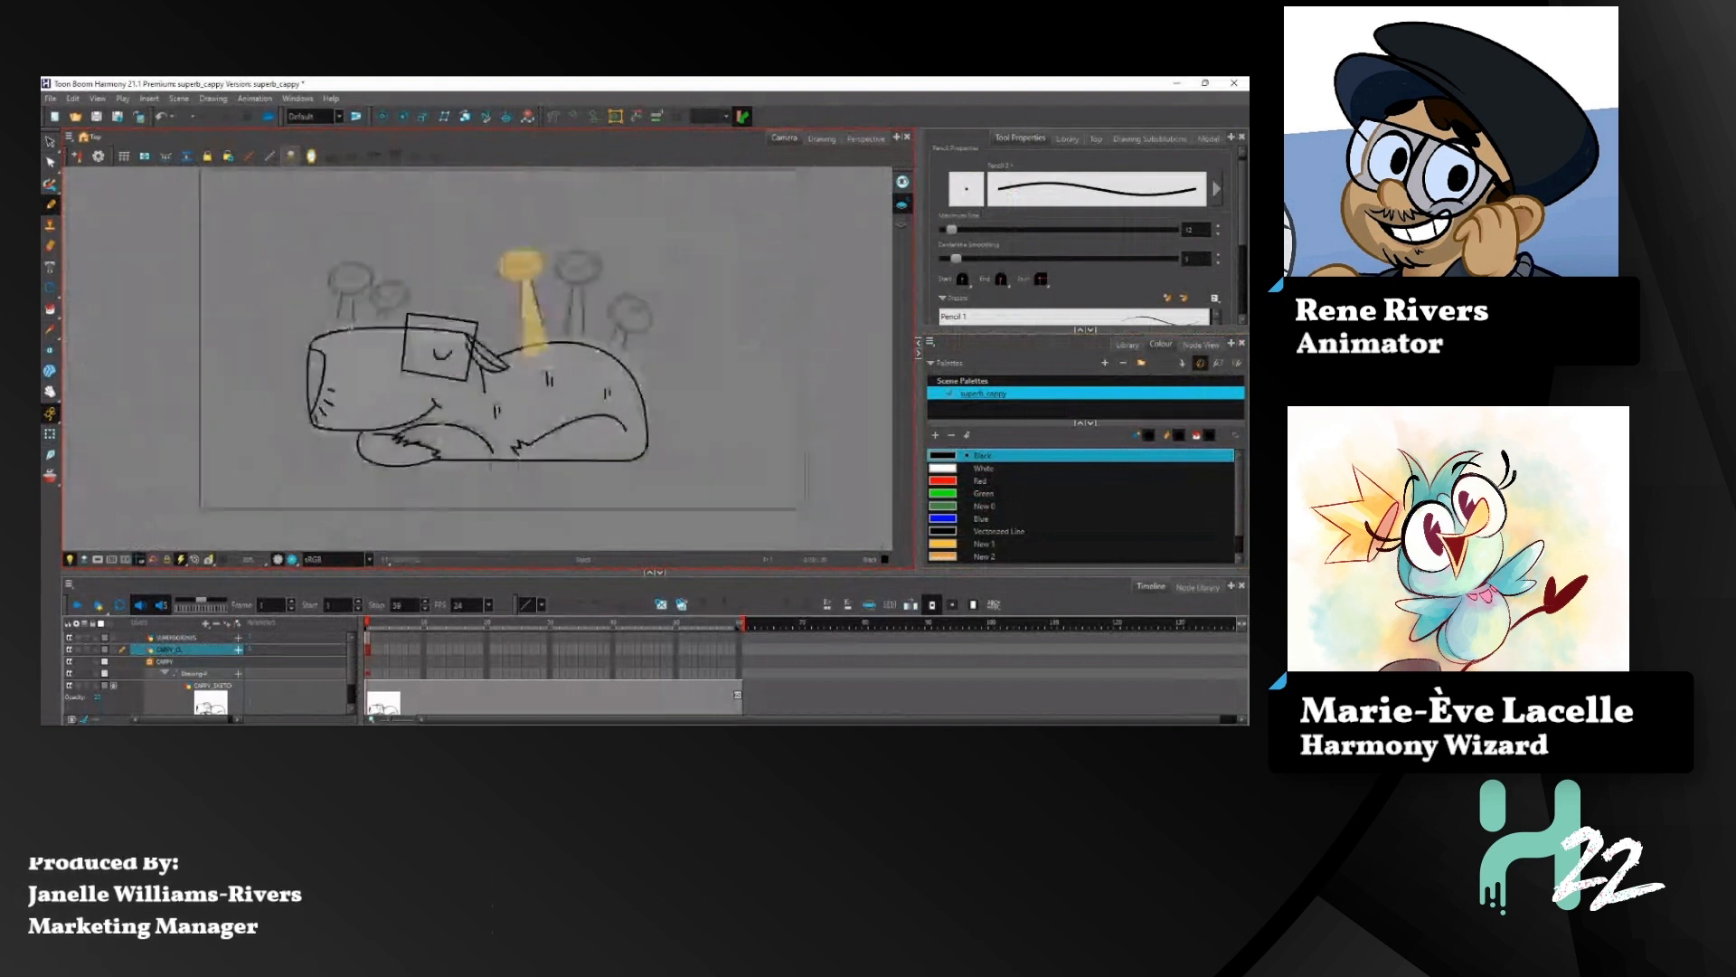
pyautogui.scroll(2, 347, 335)
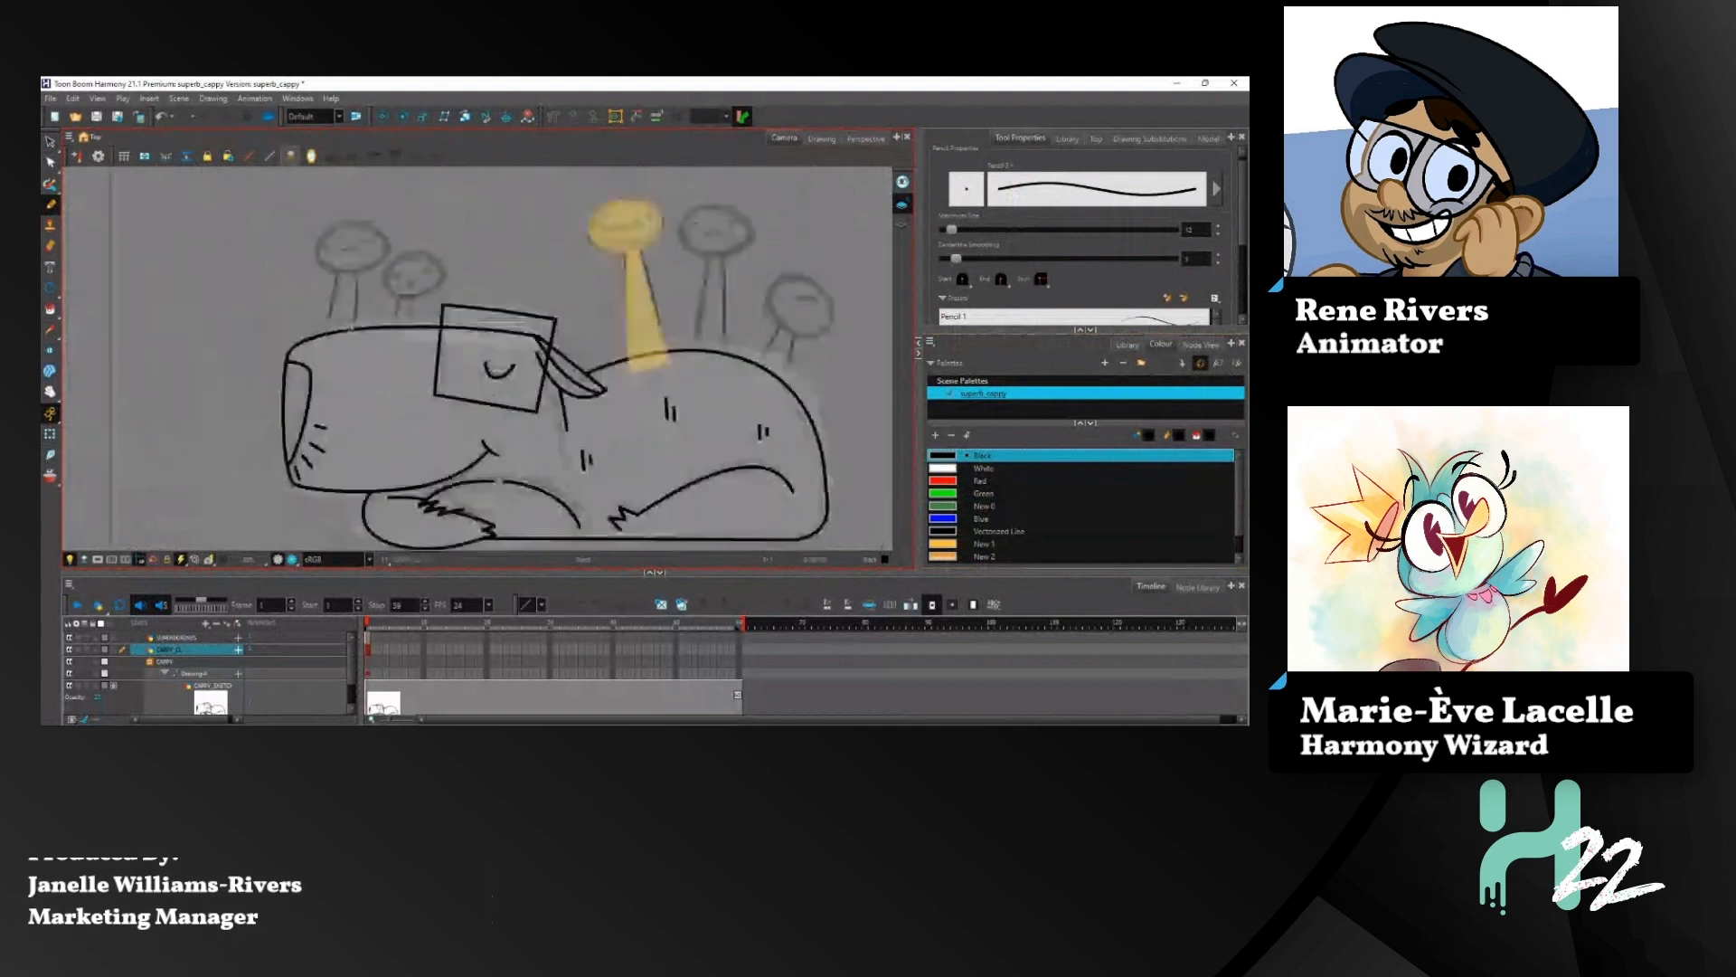
pyautogui.scroll(1, 582, 410)
pyautogui.moveTo(583, 410)
pyautogui.mouseDown()
pyautogui.moveTo(437, 469)
pyautogui.moveTo(446, 347)
pyautogui.moveTo(321, 385)
pyautogui.moveTo(325, 369)
pyautogui.mouseUp()
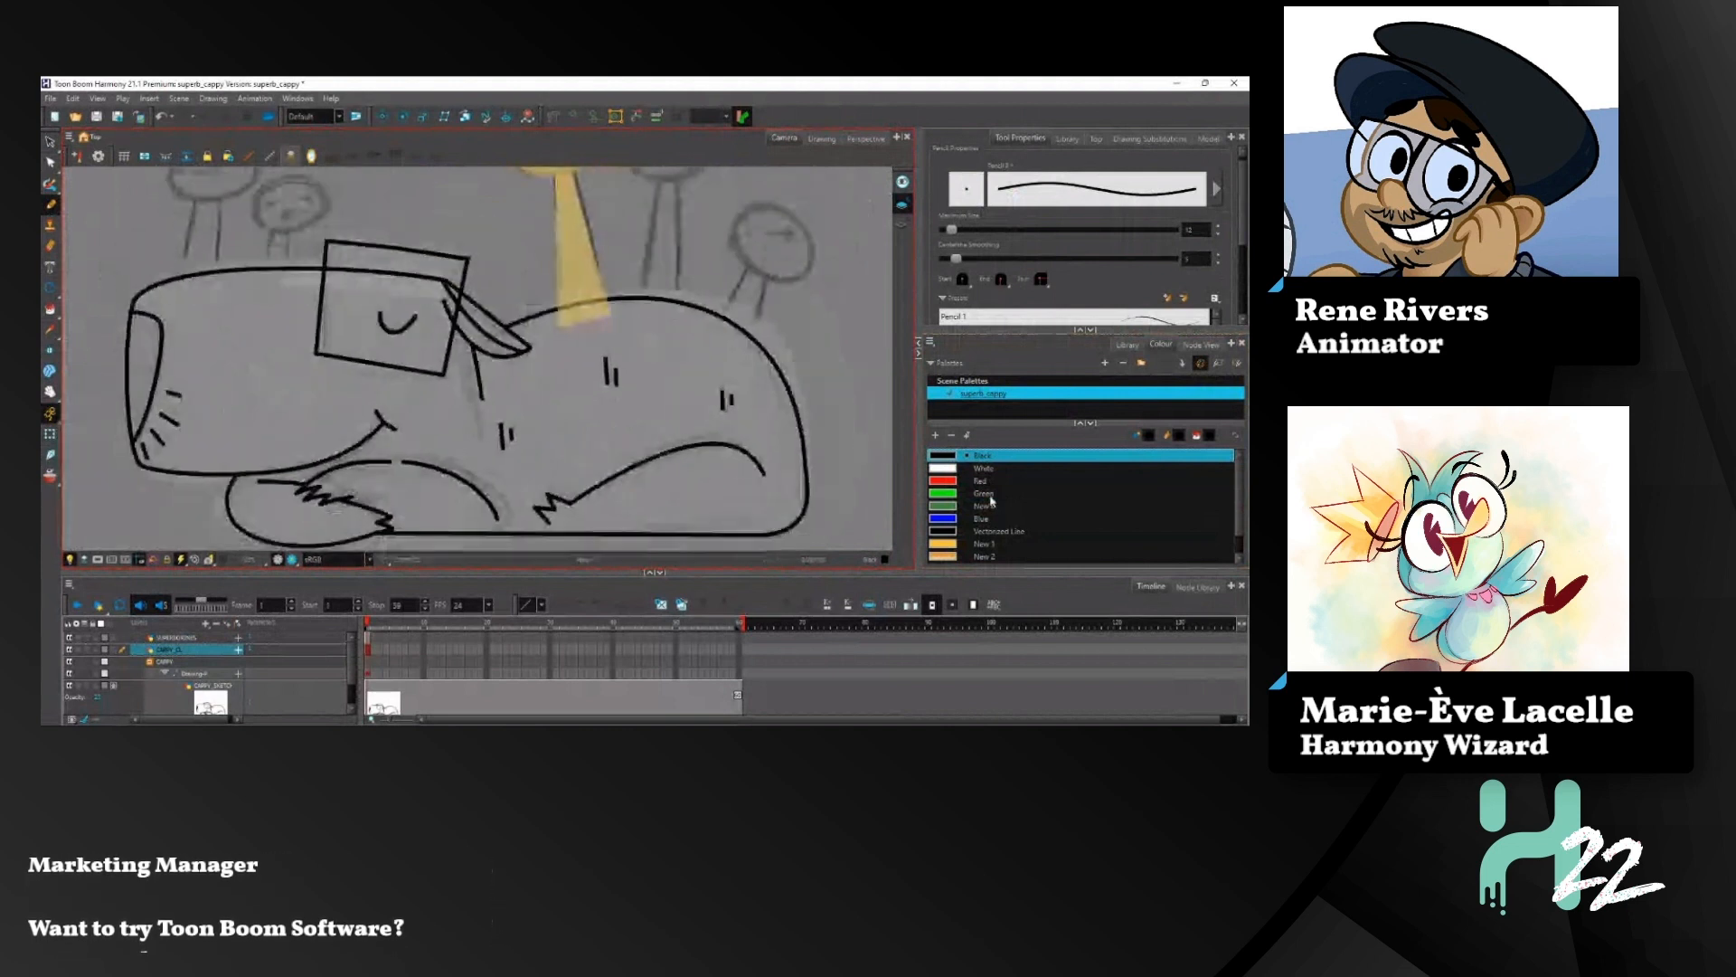
# Step: Choose the green swatch New 4 for filling and check the gaps in the front paw's line art up close
pyautogui.scroll(-1, 1081, 506)
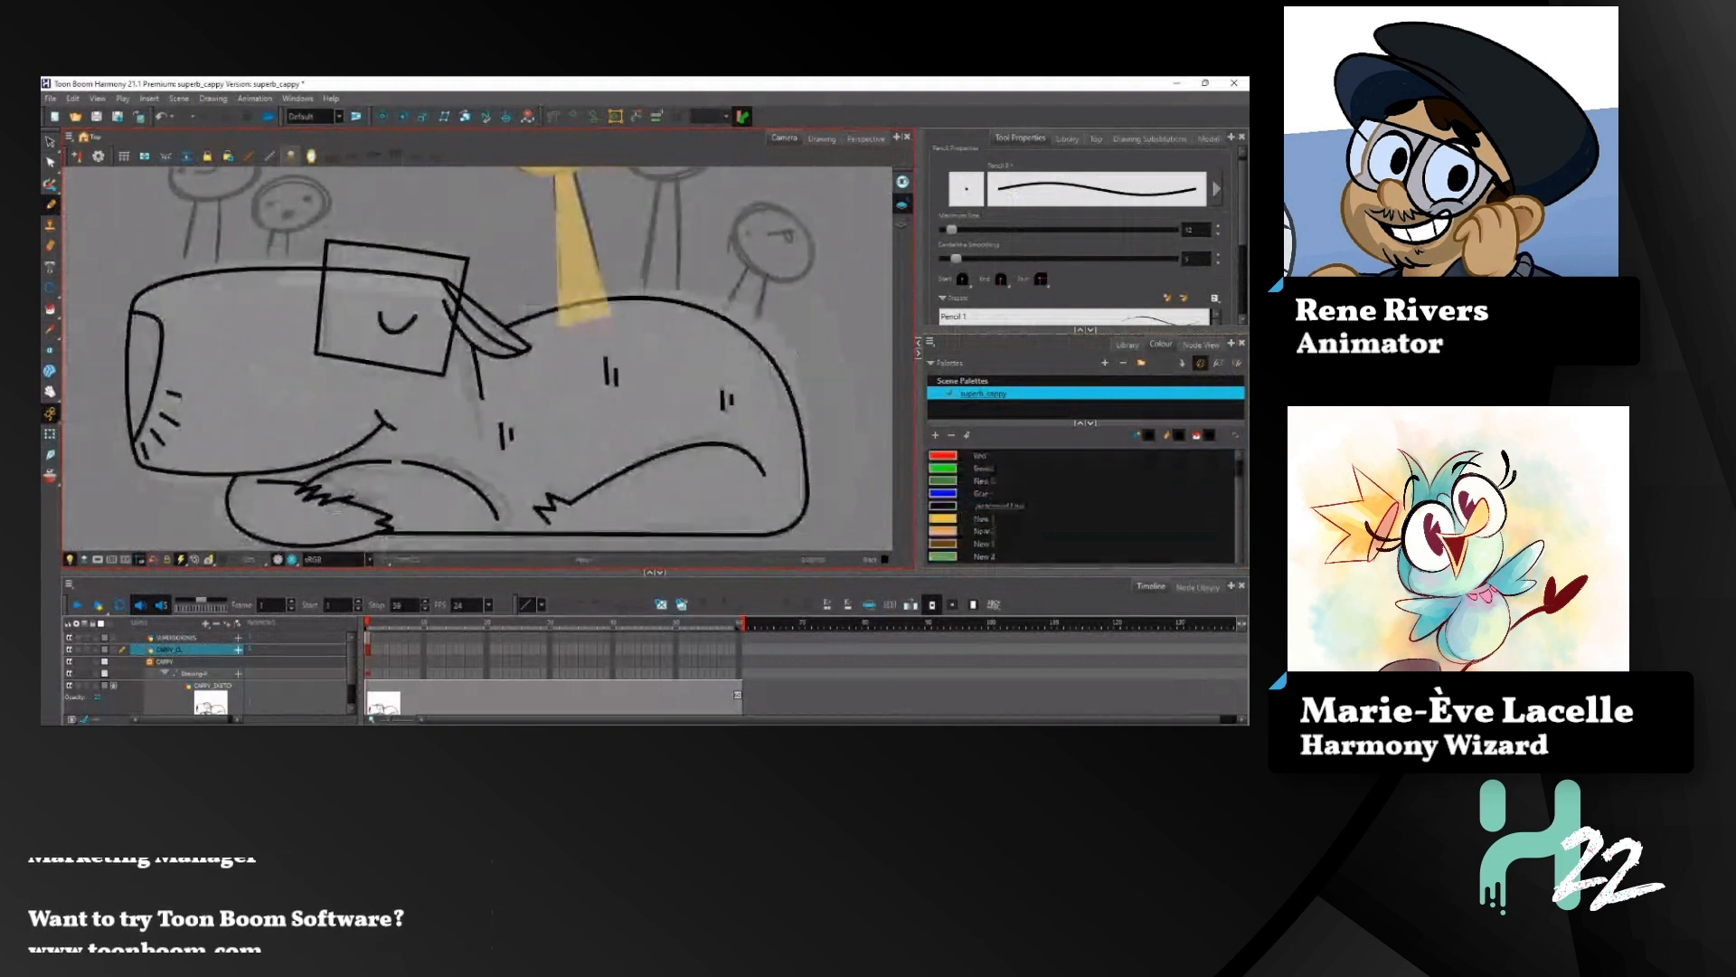
pyautogui.click(947, 556)
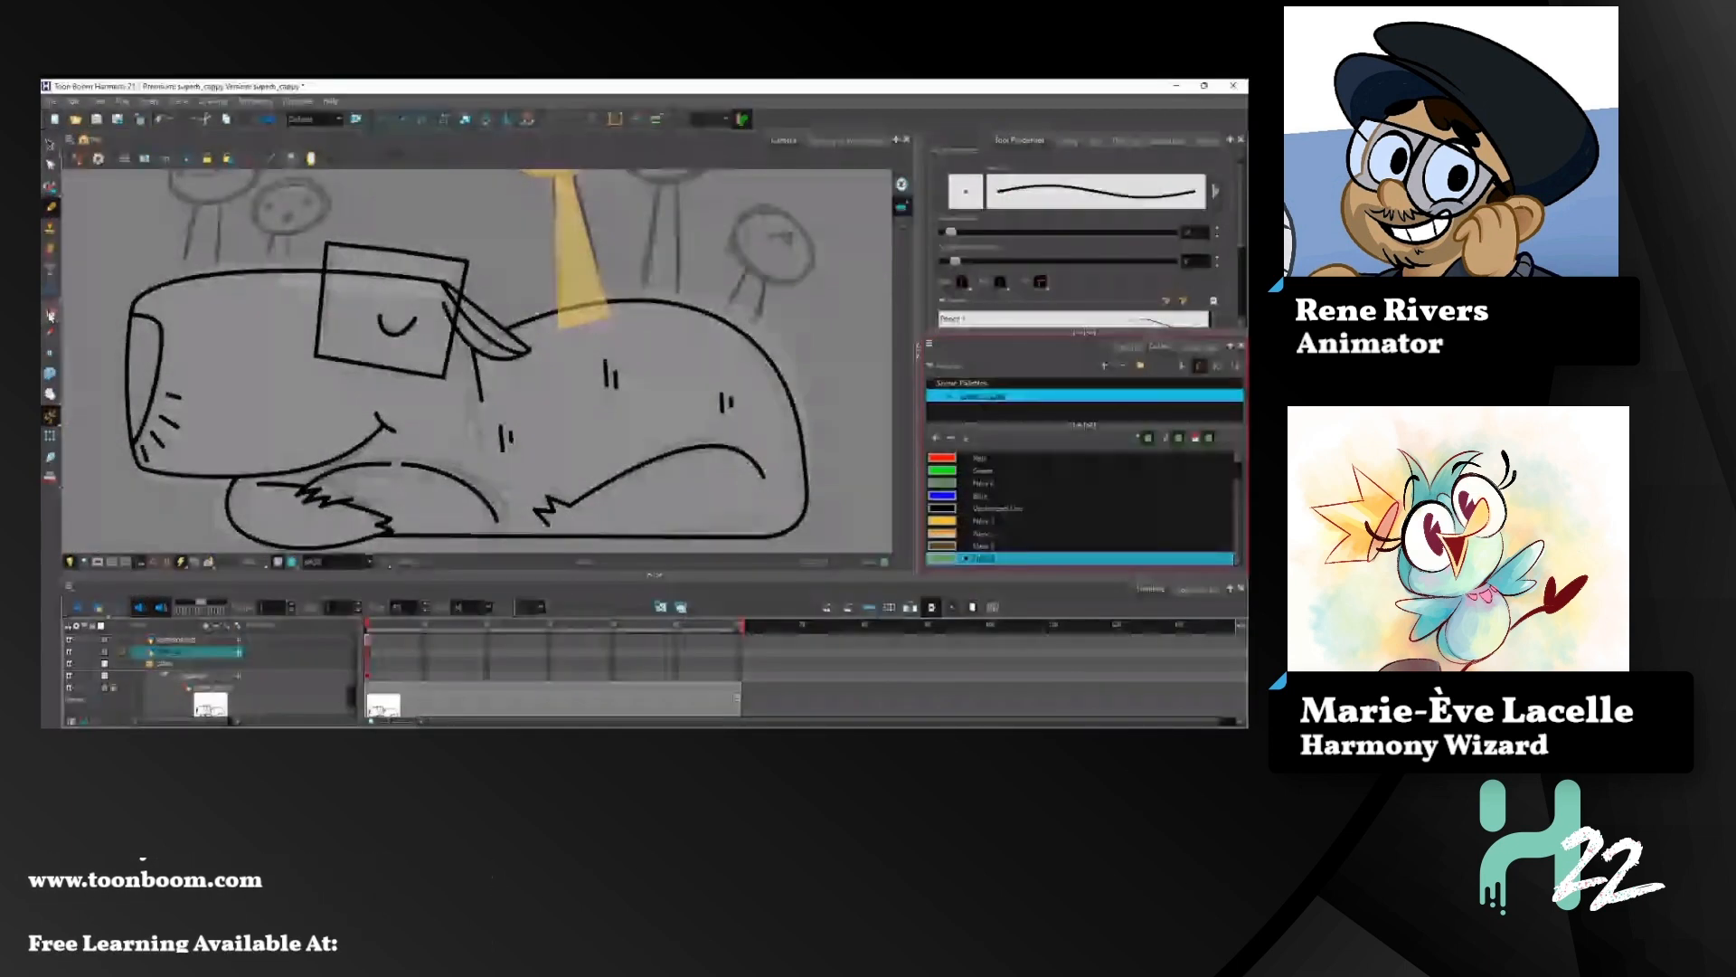
pyautogui.click(51, 312)
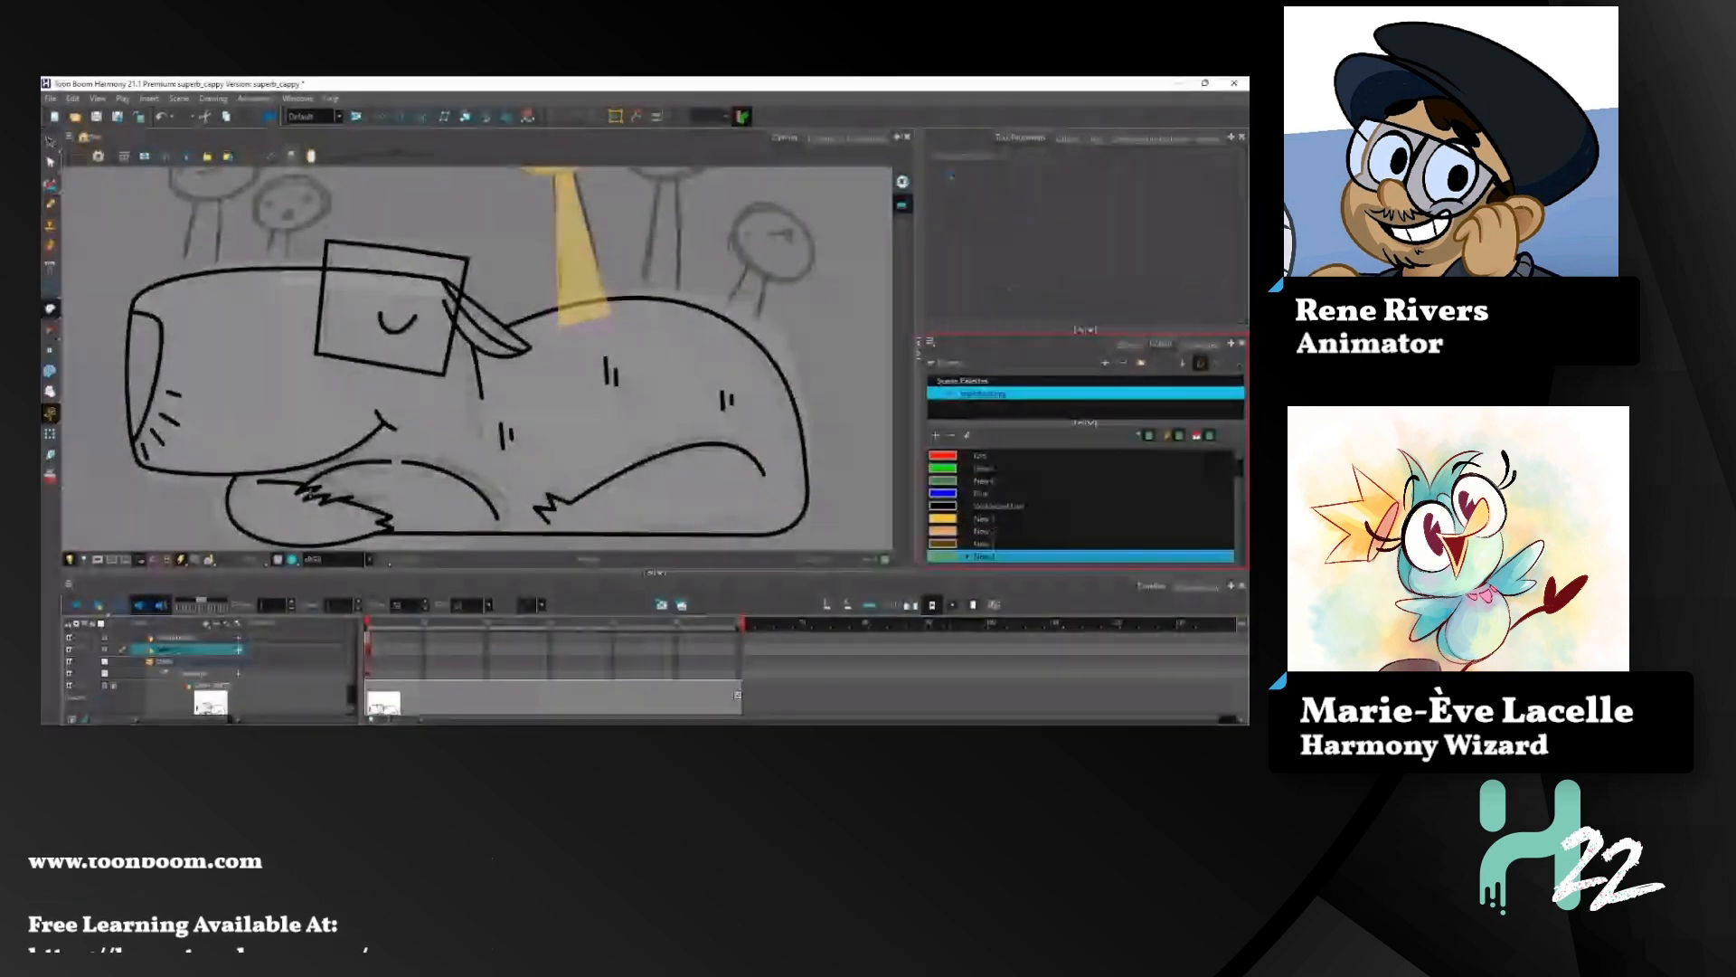
pyautogui.scroll(4, 312, 444)
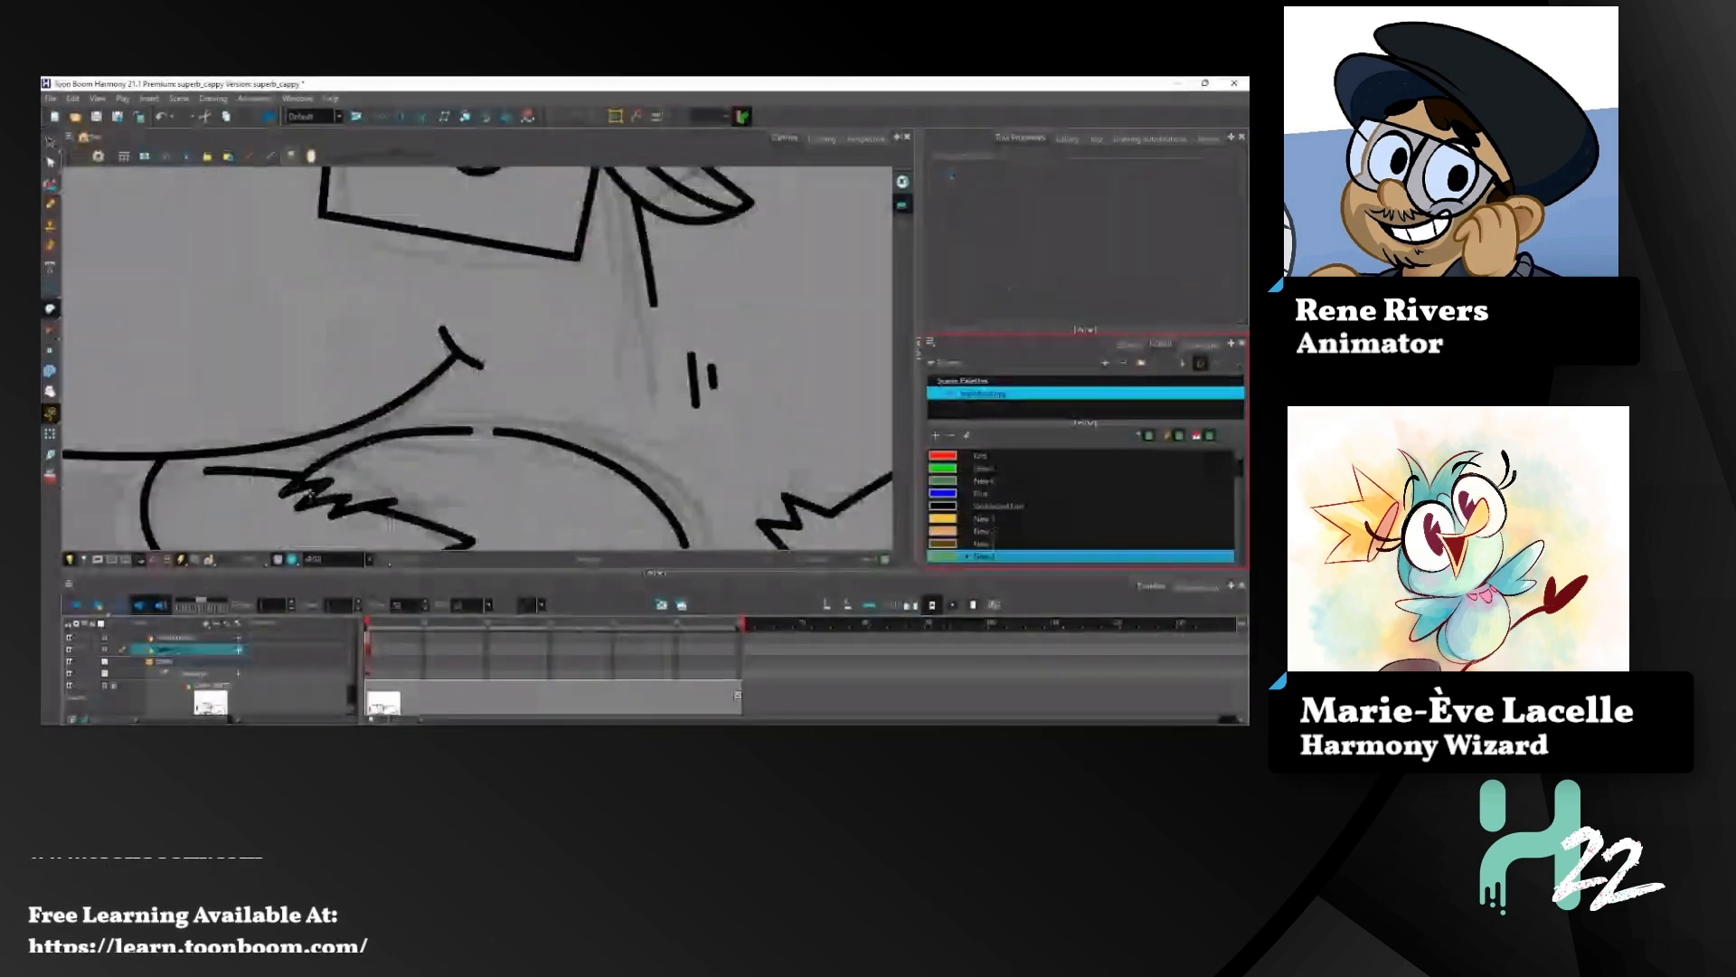
pyautogui.moveTo(312, 495); pyautogui.dragTo(459, 423)
pyautogui.scroll(4, 348, 416)
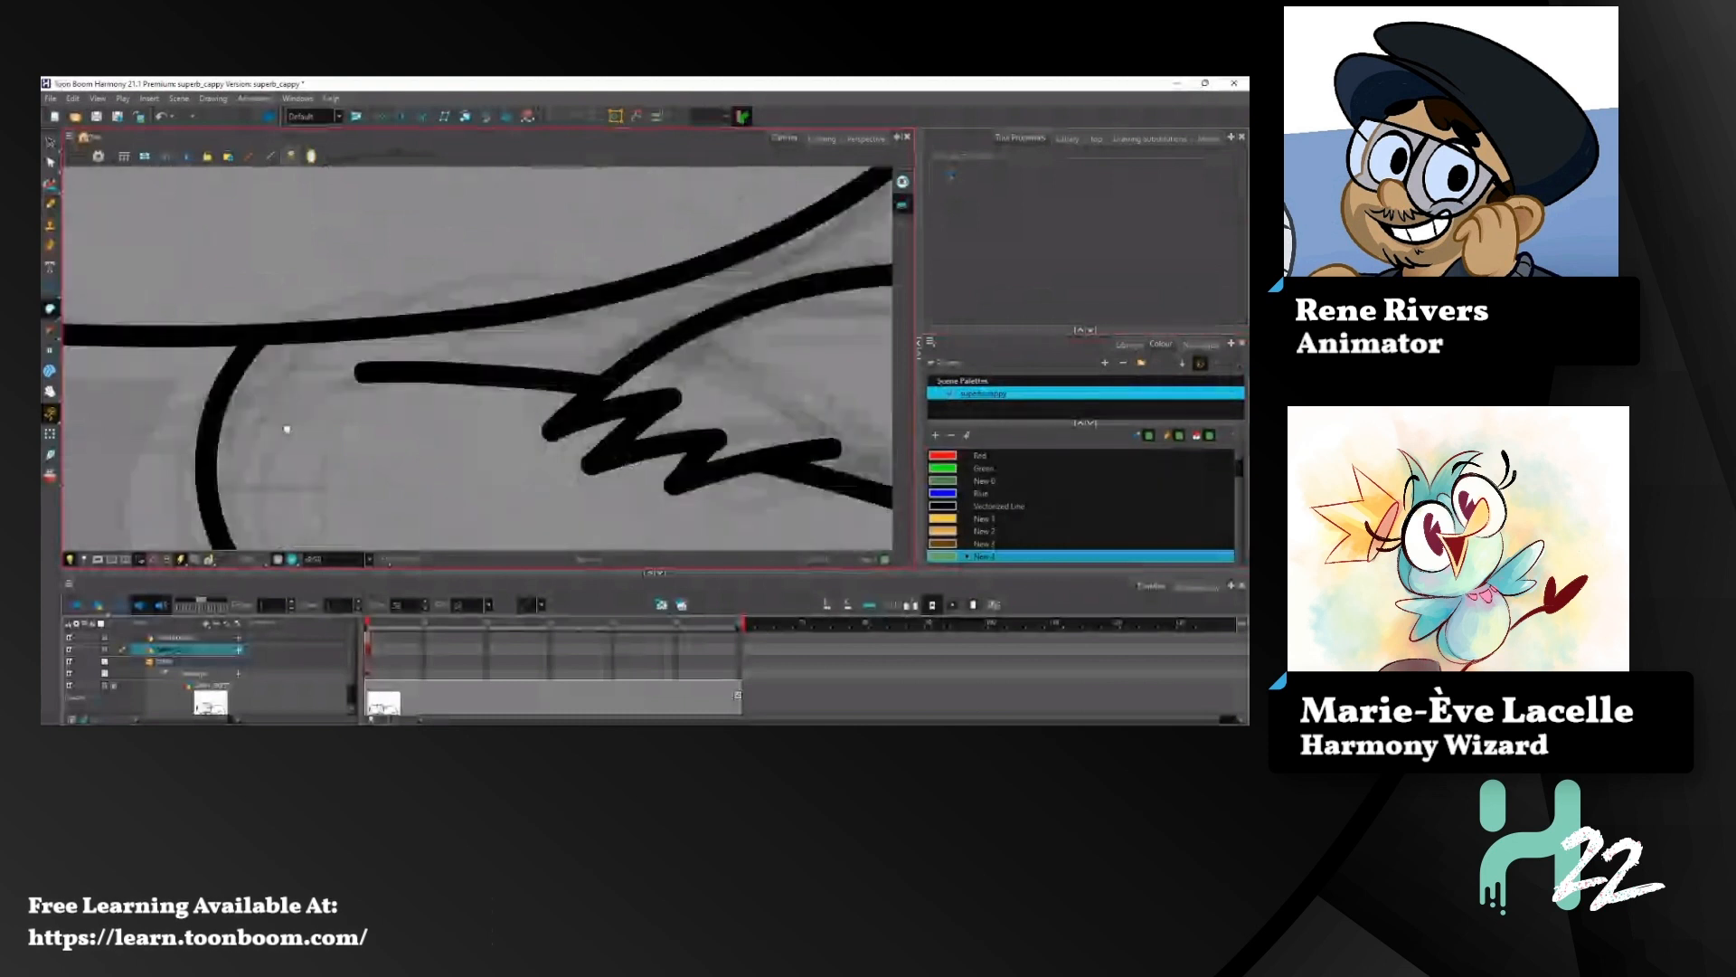
pyautogui.moveTo(287, 426); pyautogui.dragTo(319, 410)
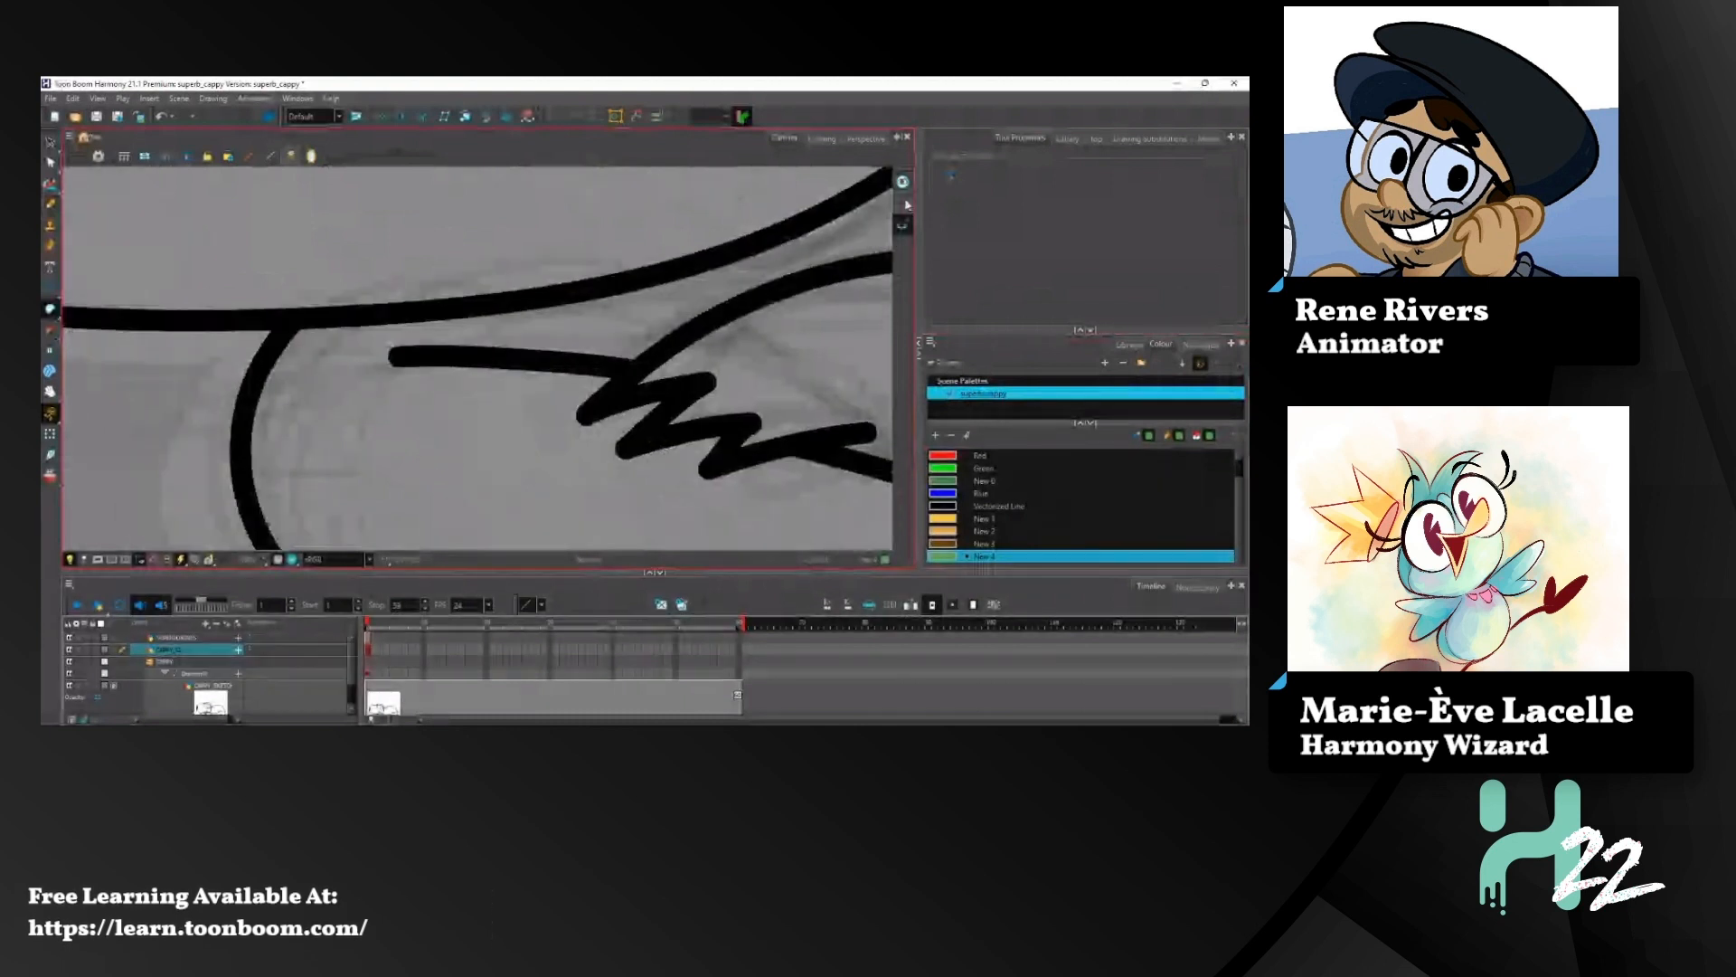
pyautogui.click(905, 204)
# Step: Select all of the capybara's line art
pyautogui.scroll(-7, 806, 205)
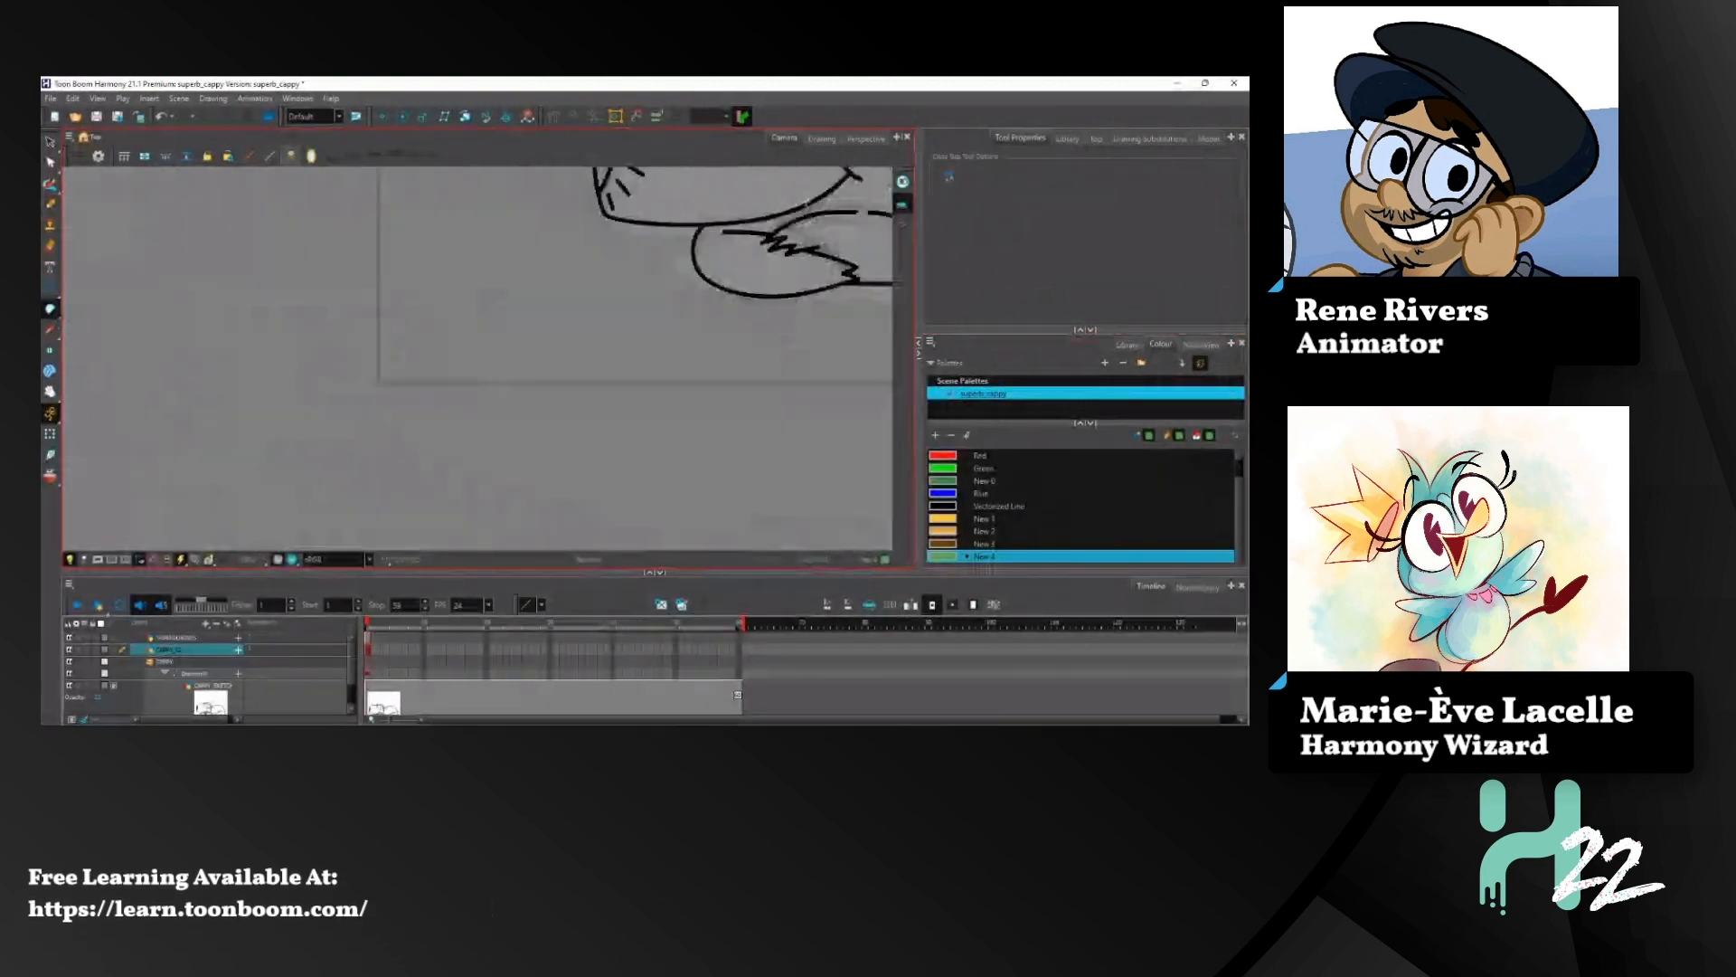
pyautogui.moveTo(567, 345); pyautogui.dragTo(269, 499)
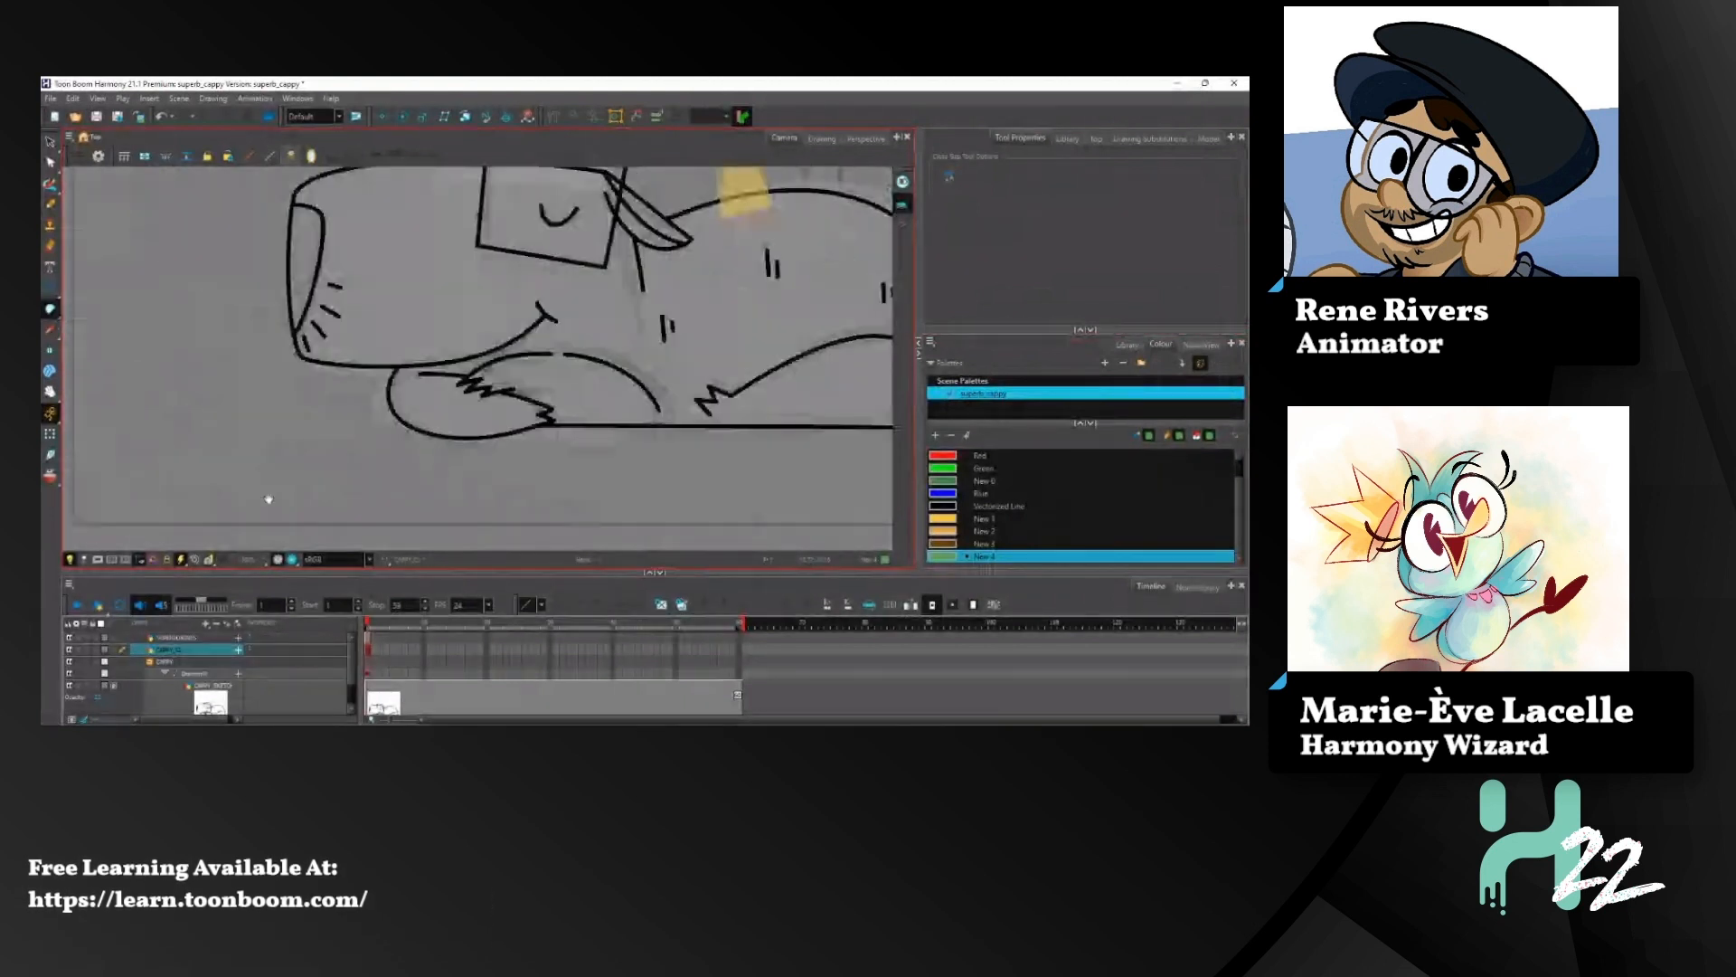
pyautogui.scroll(-2, 268, 498)
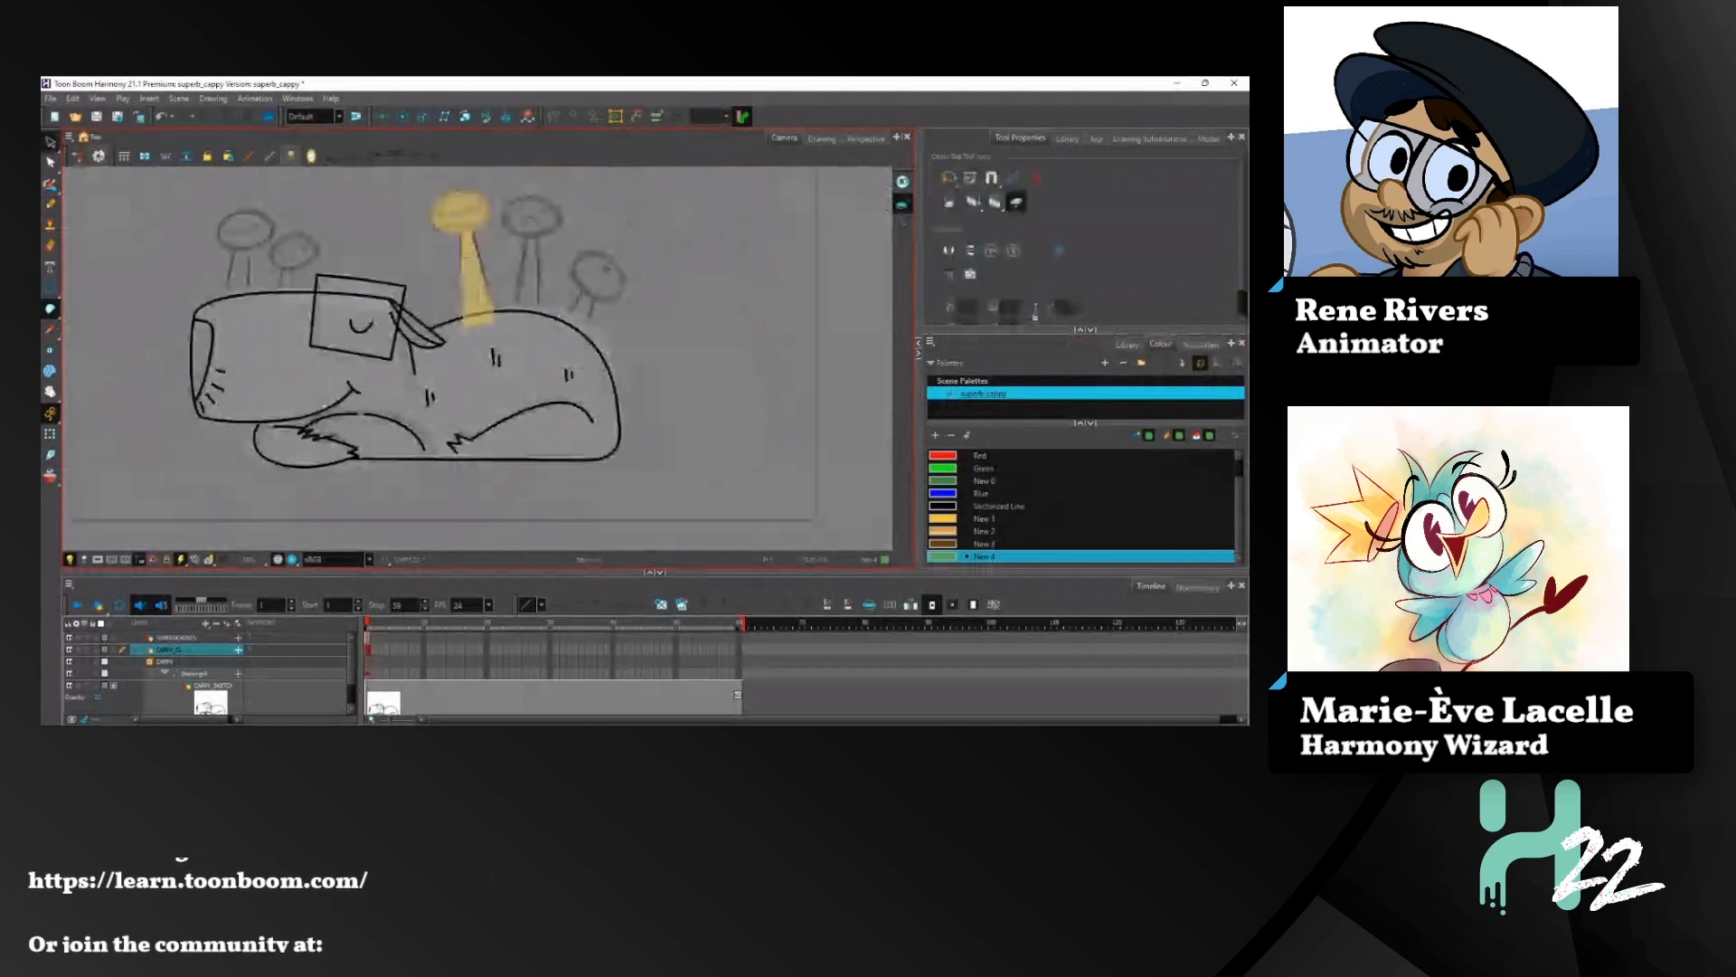
pyautogui.hotkey('ctrl', 'a')
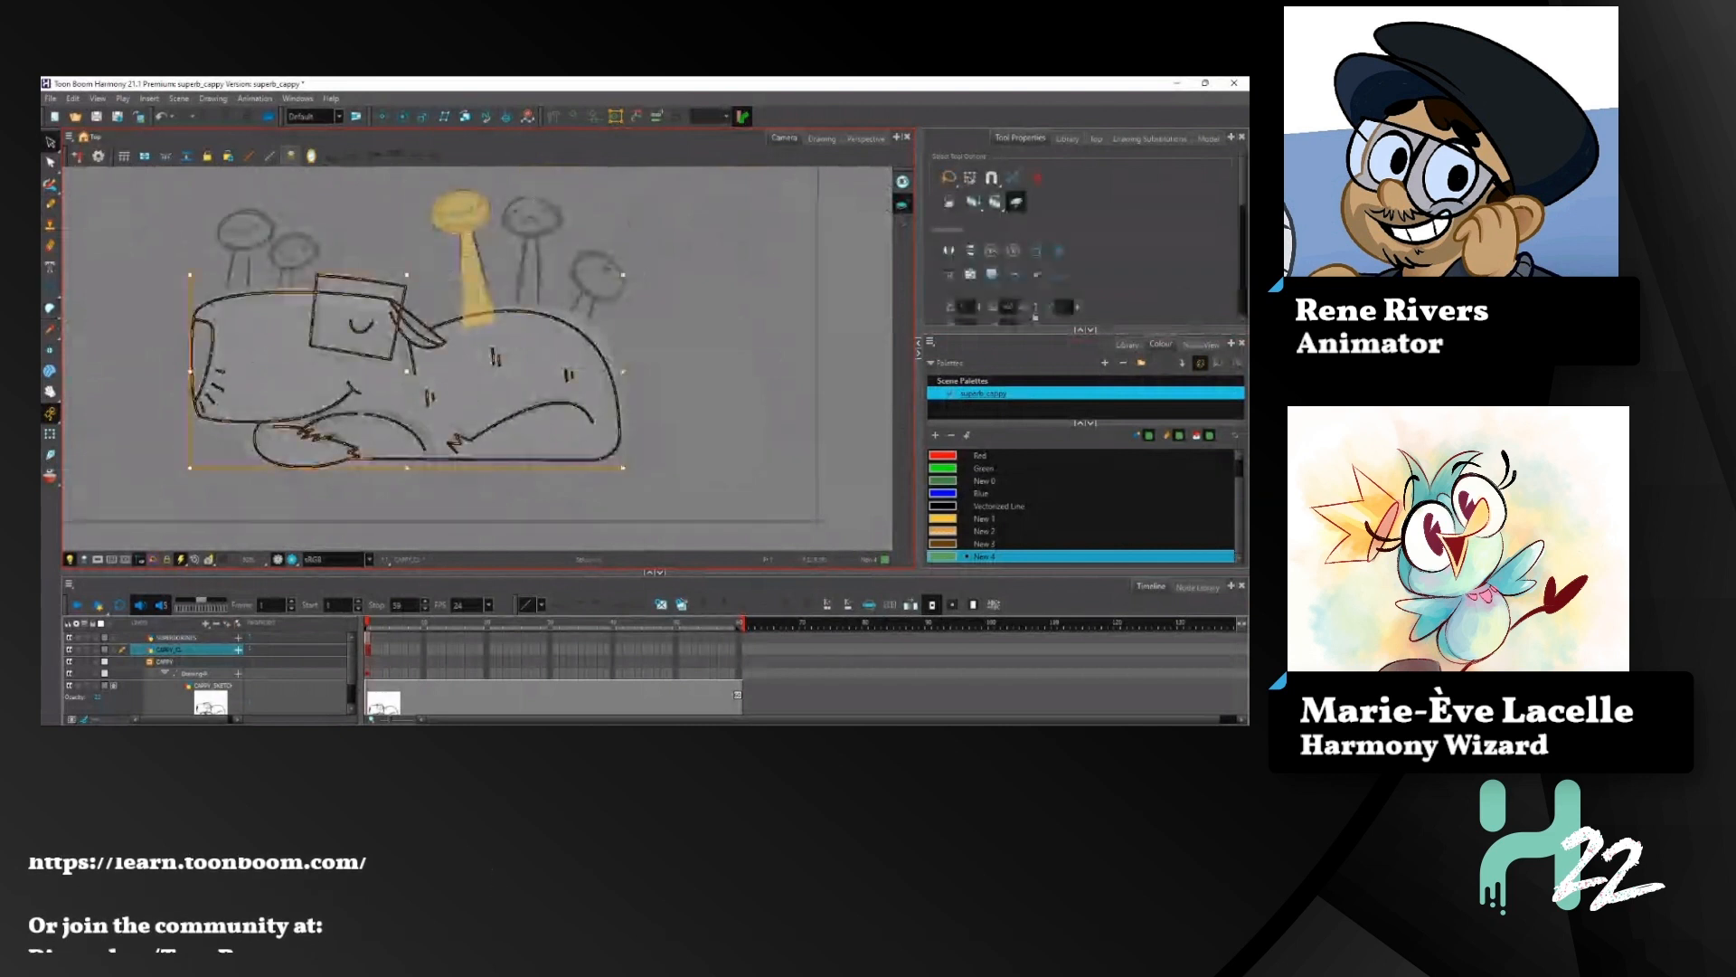
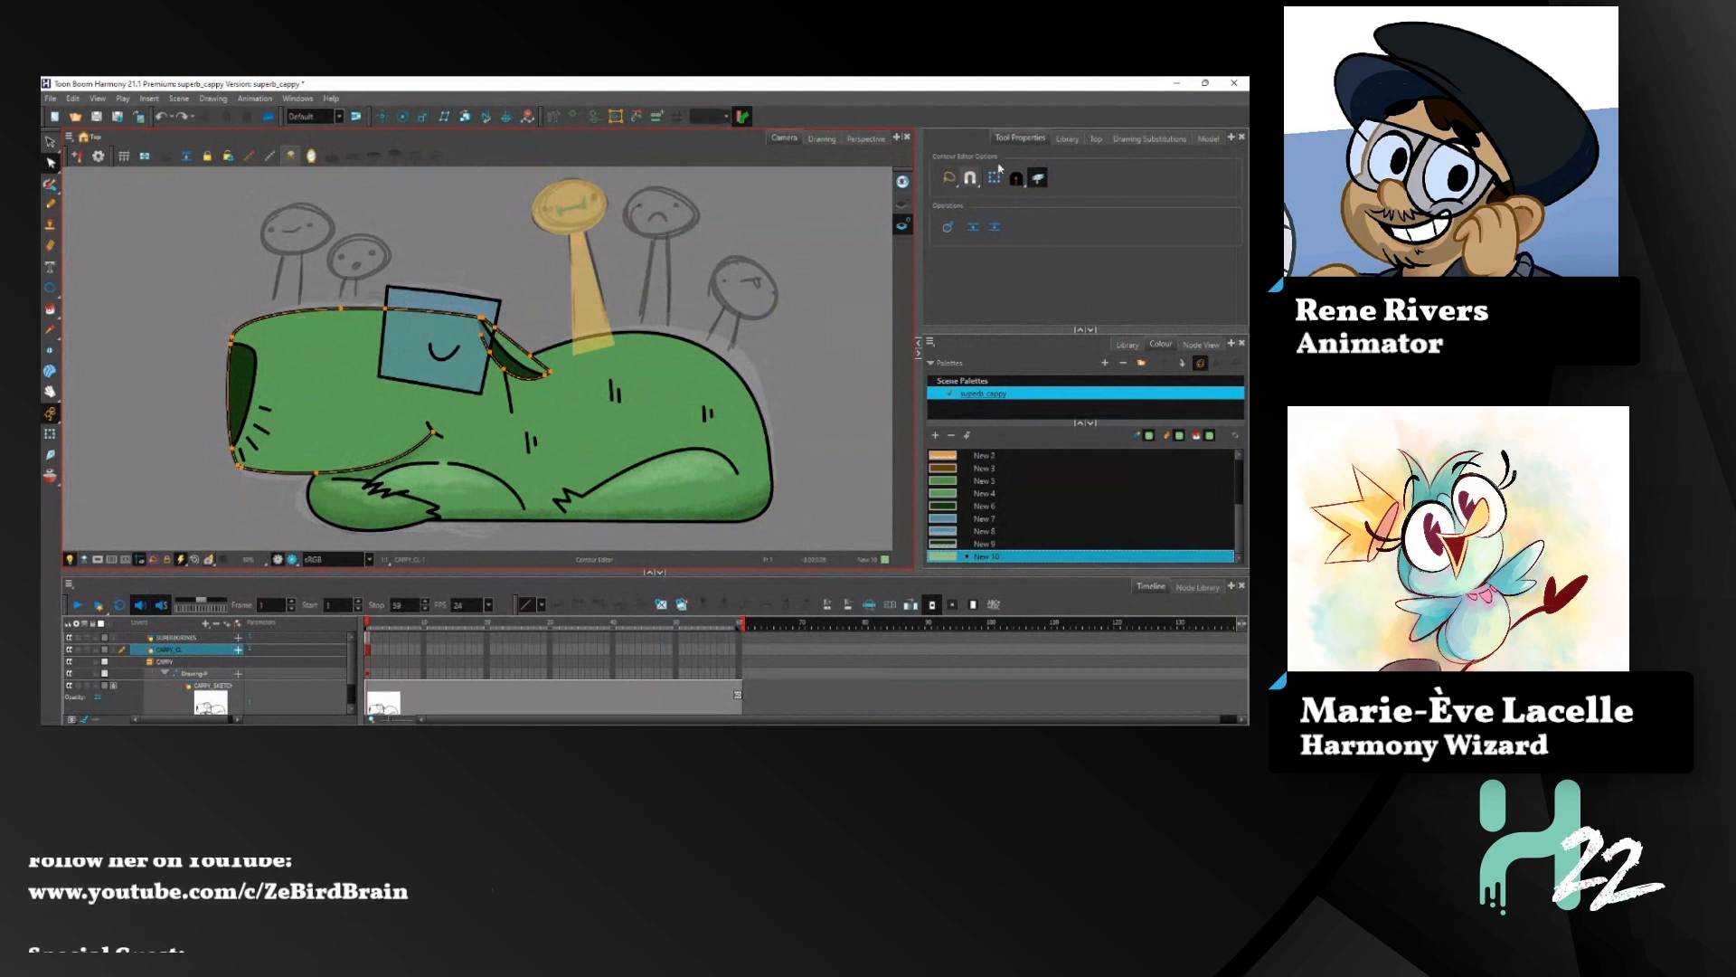
# Step: Look over the Pencil tool's size, smoothing and shape properties
pyautogui.click(51, 142)
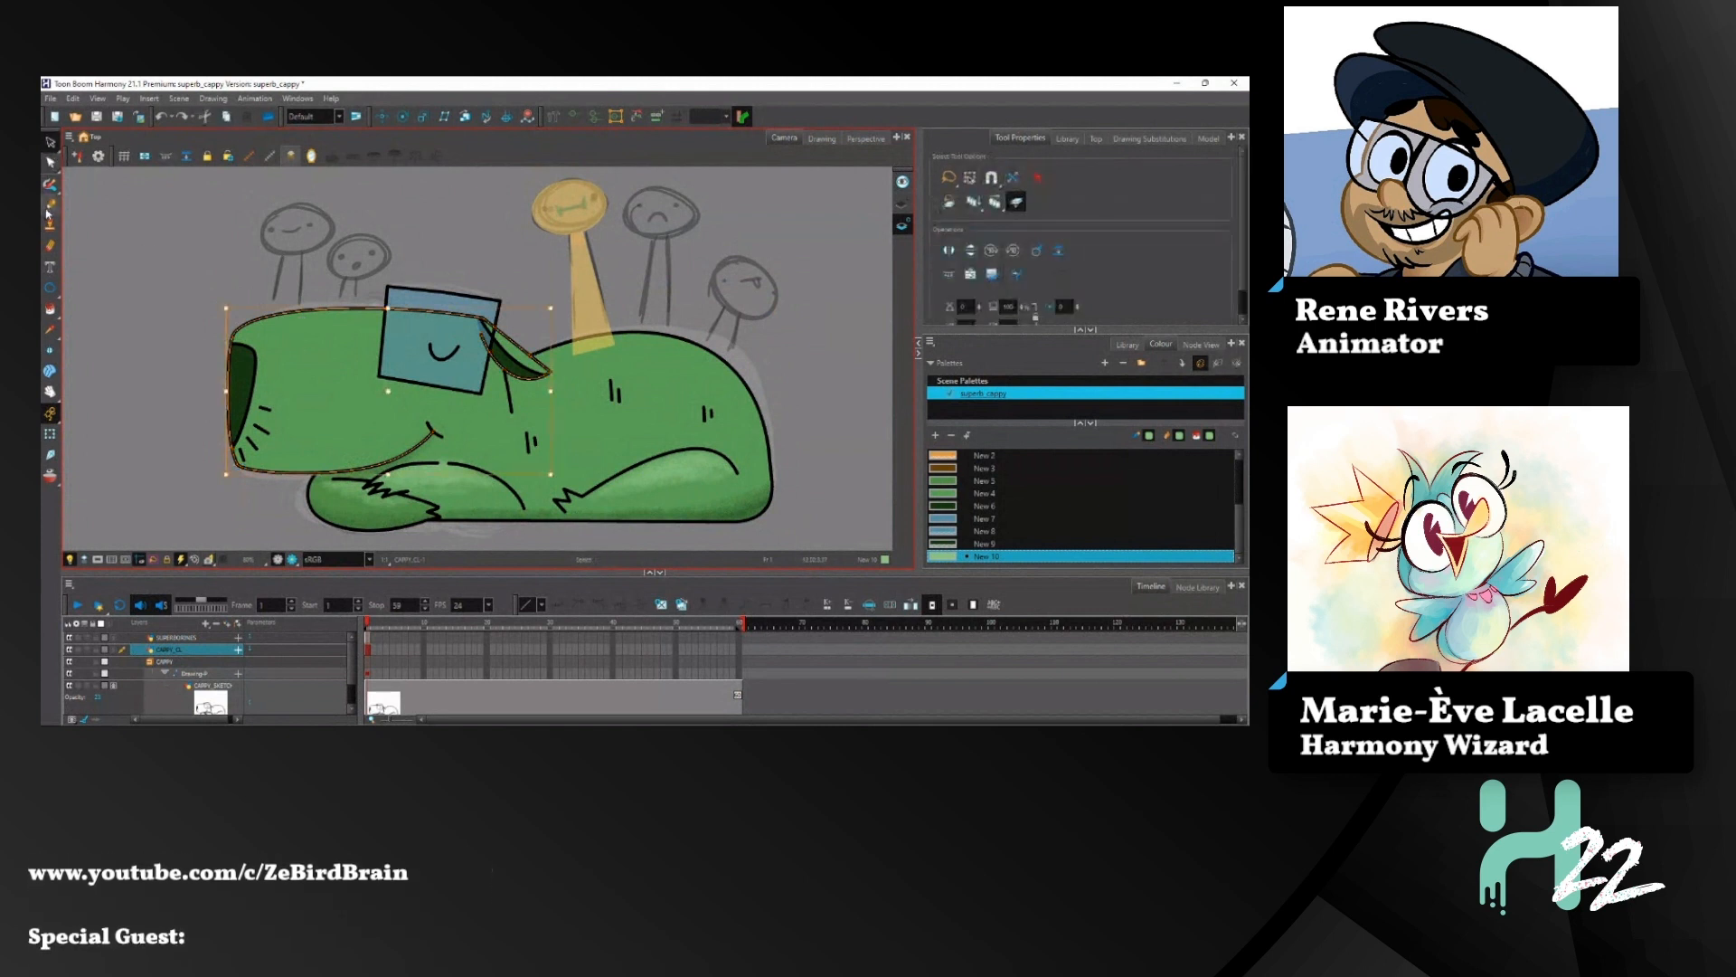
pyautogui.click(50, 206)
pyautogui.click(1218, 205)
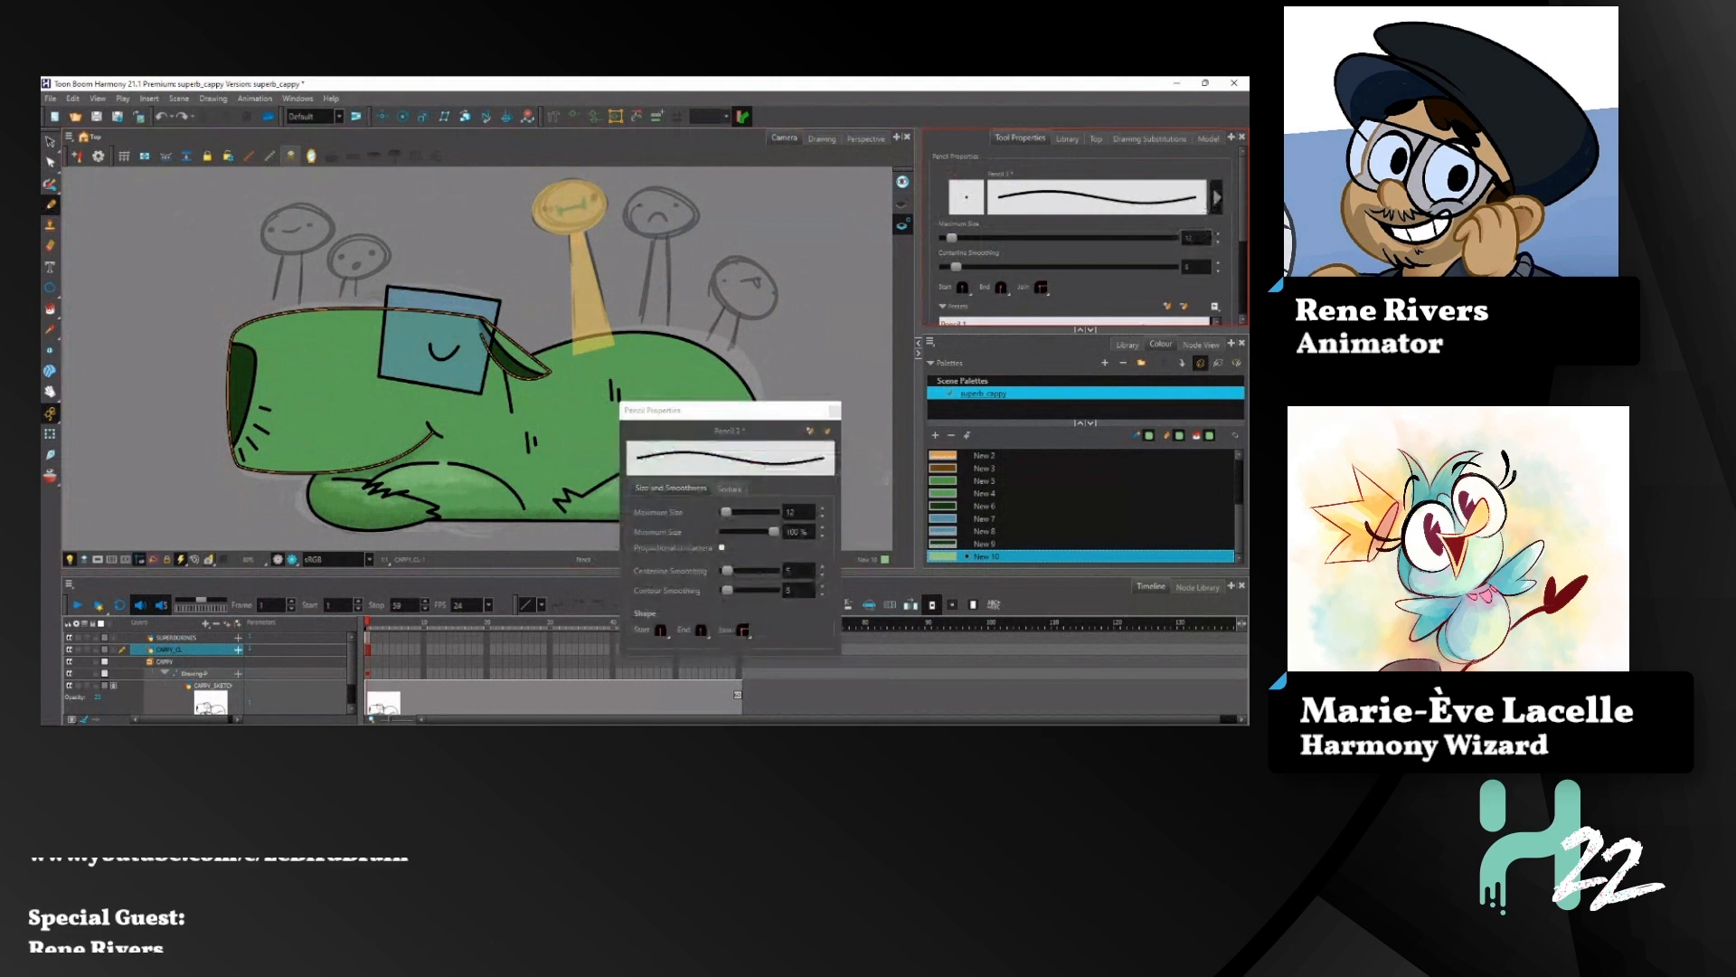
pyautogui.moveTo(729, 406)
pyautogui.mouseDown()
pyautogui.moveTo(709, 383)
pyautogui.moveTo(729, 368)
pyautogui.mouseUp()
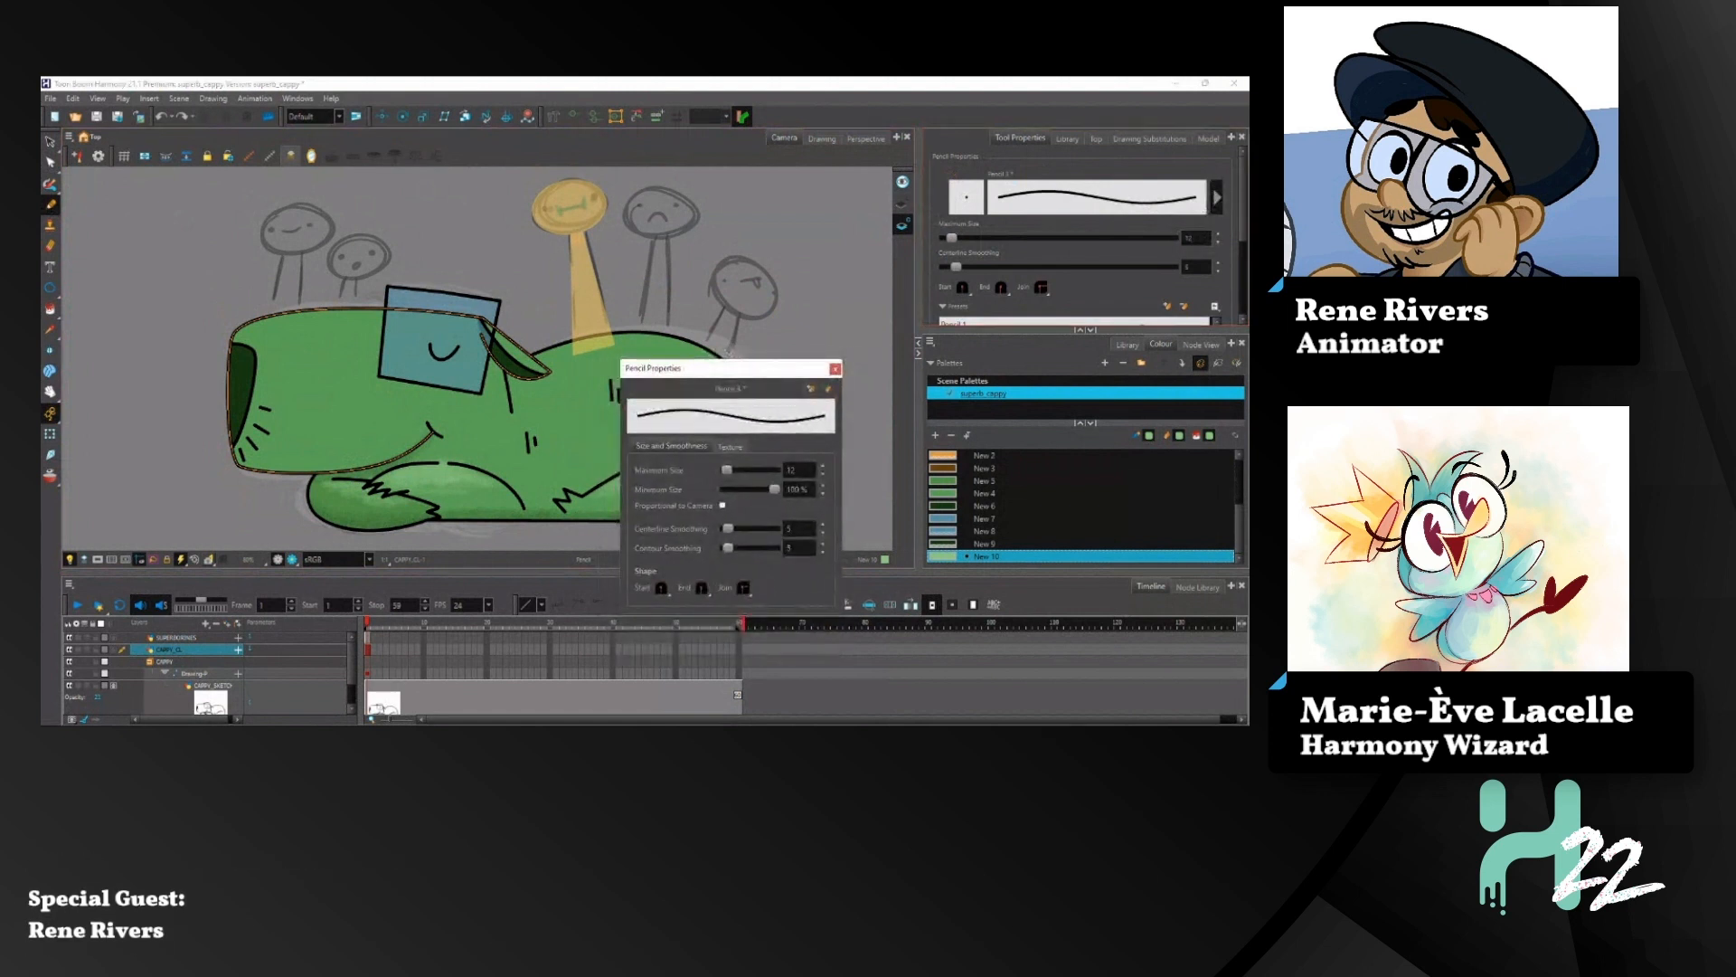
pyautogui.click(835, 369)
# Step: Choose the Charcoal preset for the Pencil tool and deselect the head outline
pyautogui.moveTo(1243, 203); pyautogui.dragTo(1246, 274)
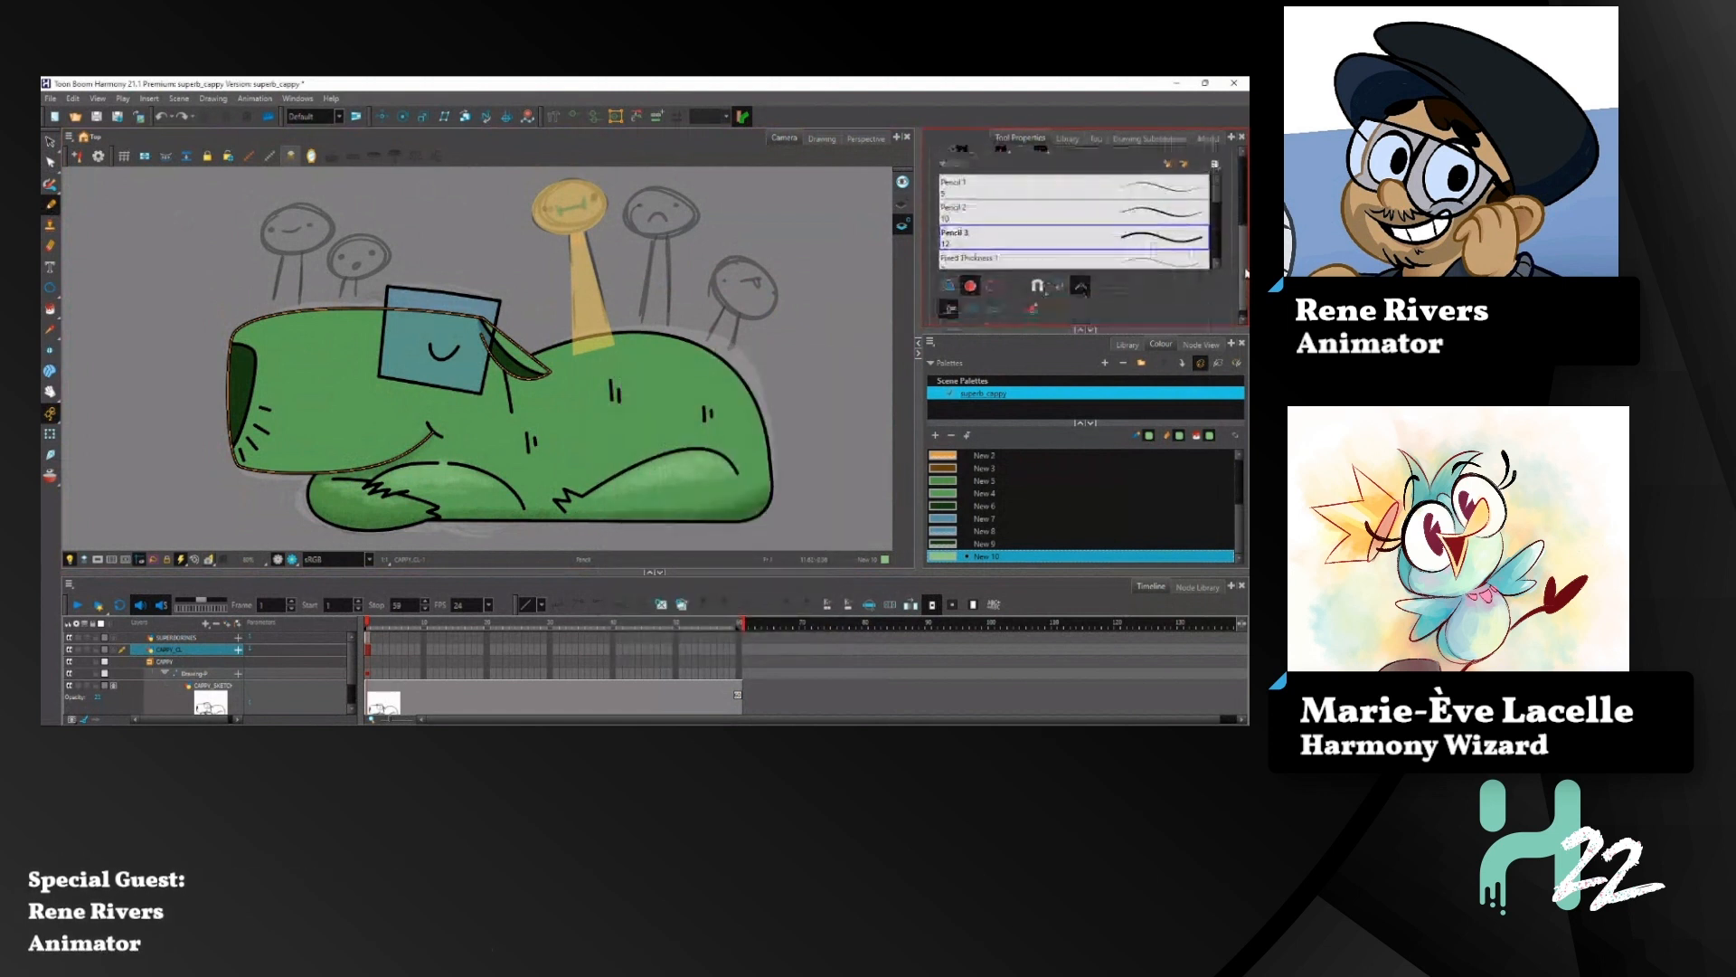
pyautogui.moveTo(1217, 201)
pyautogui.mouseDown()
pyautogui.moveTo(1220, 255)
pyautogui.moveTo(1220, 219)
pyautogui.mouseUp()
pyautogui.click(1161, 229)
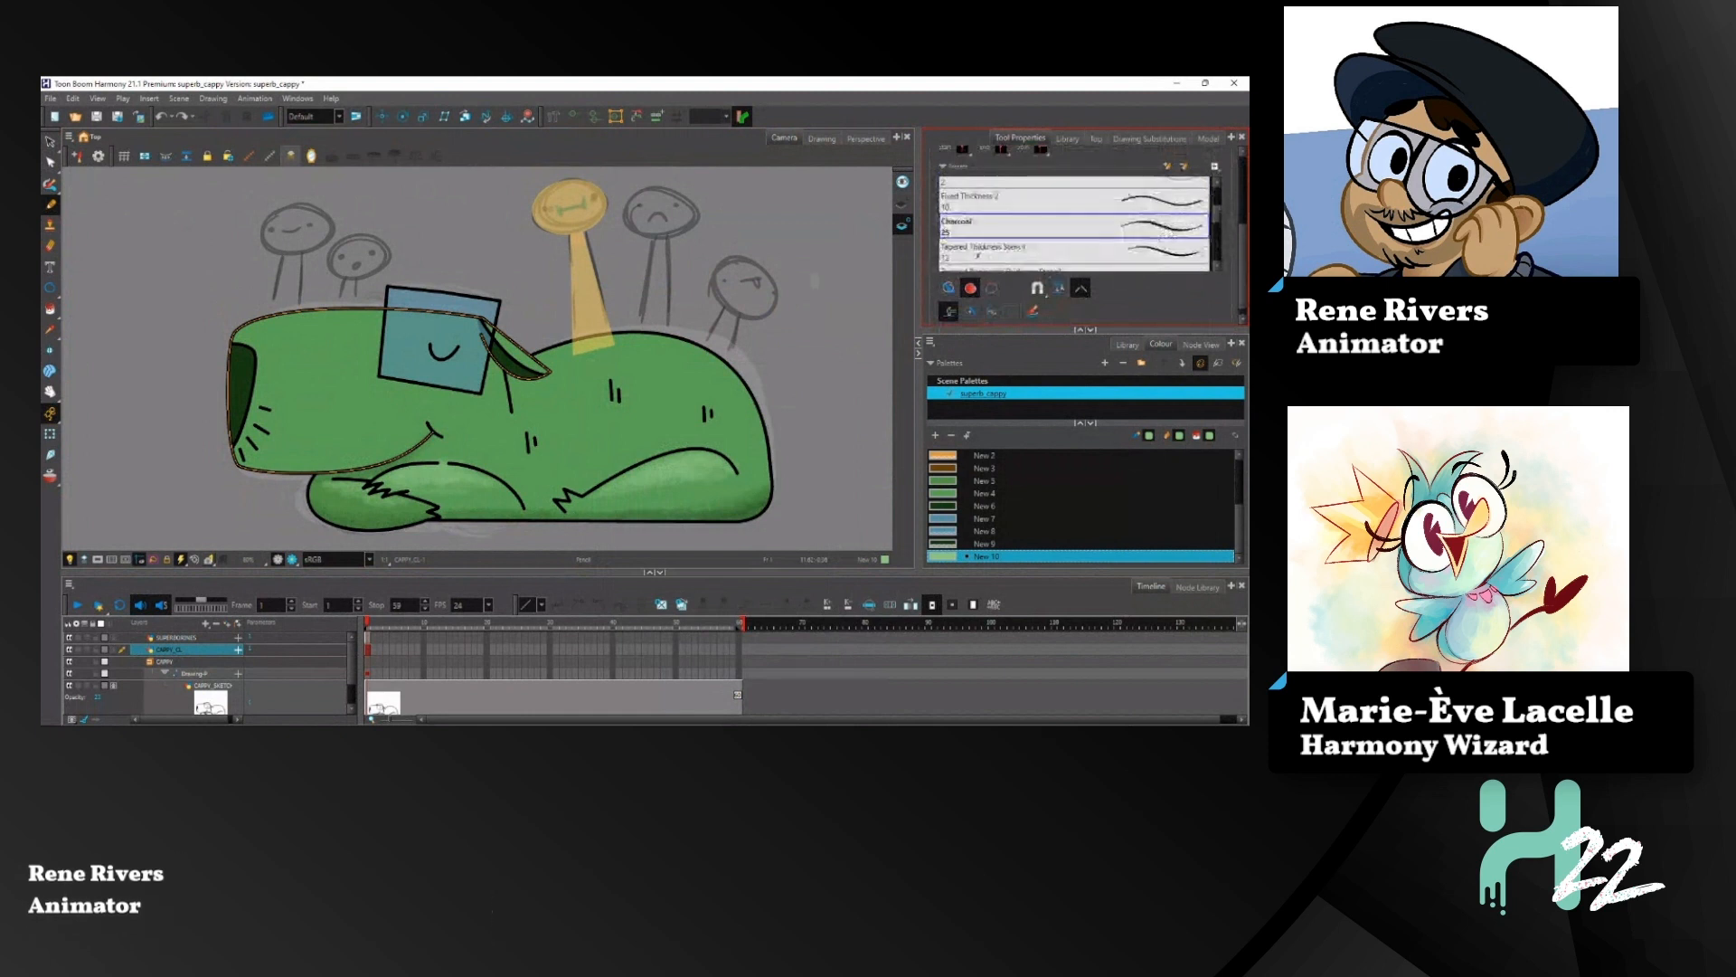
pyautogui.click(837, 188)
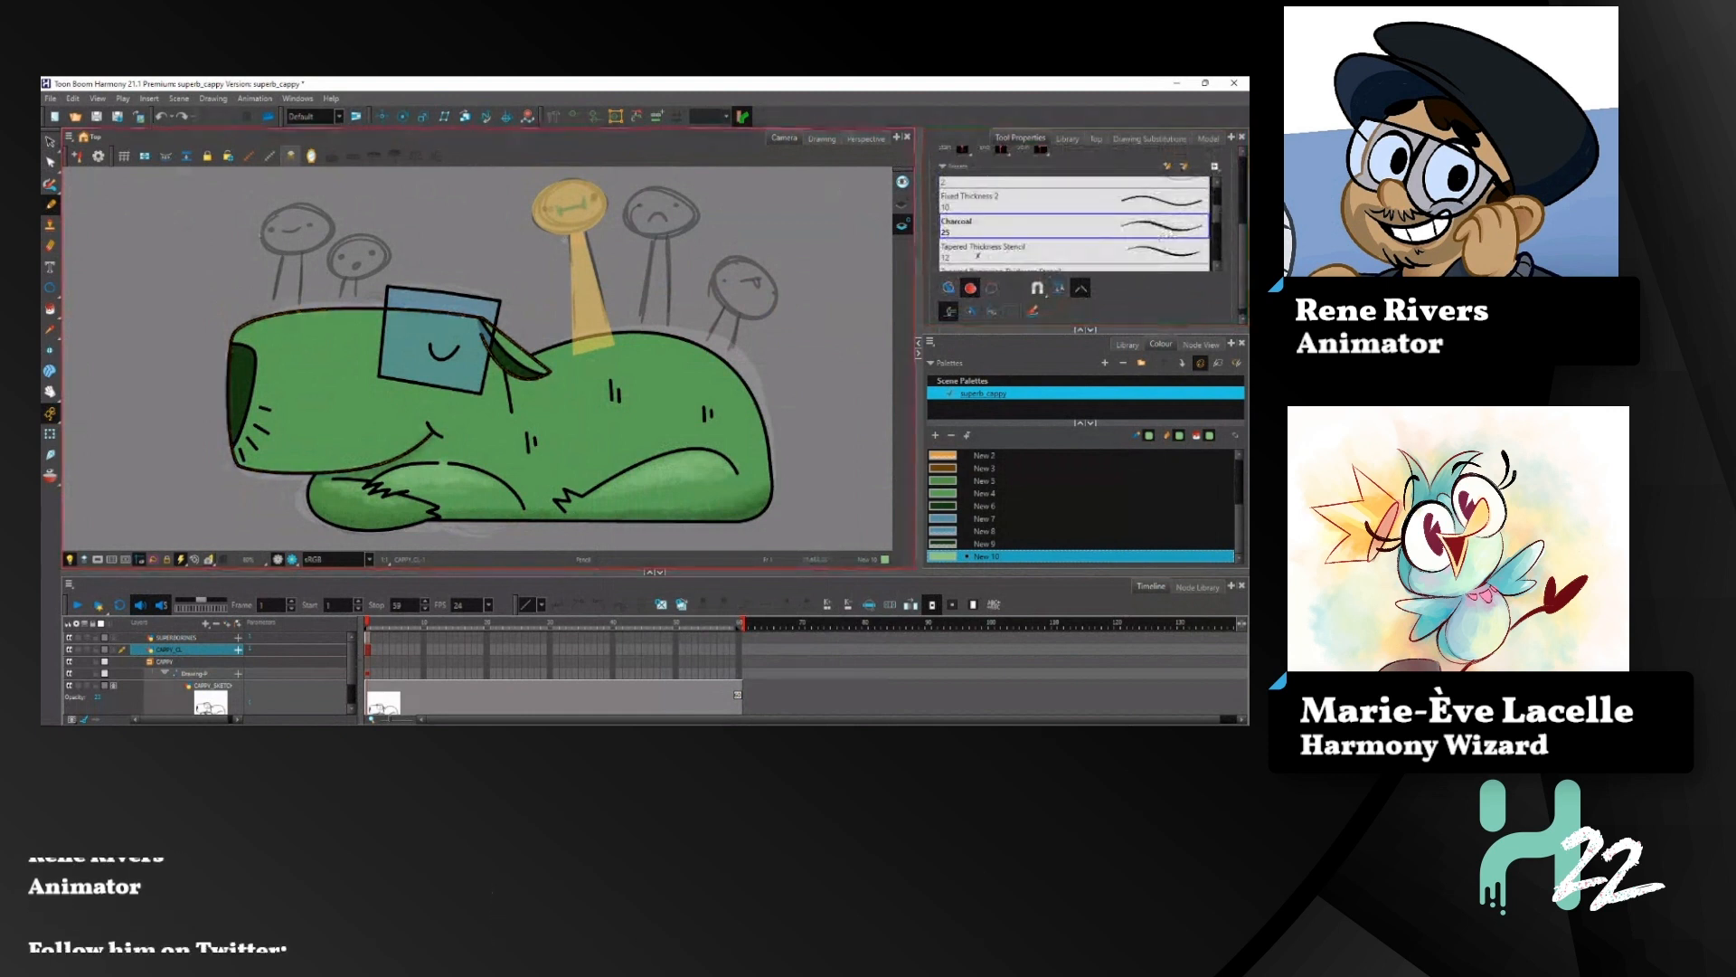
# Step: Select the capybara's head outline and give its pencil line the Rough texture
pyautogui.hotkey('alt', 's')
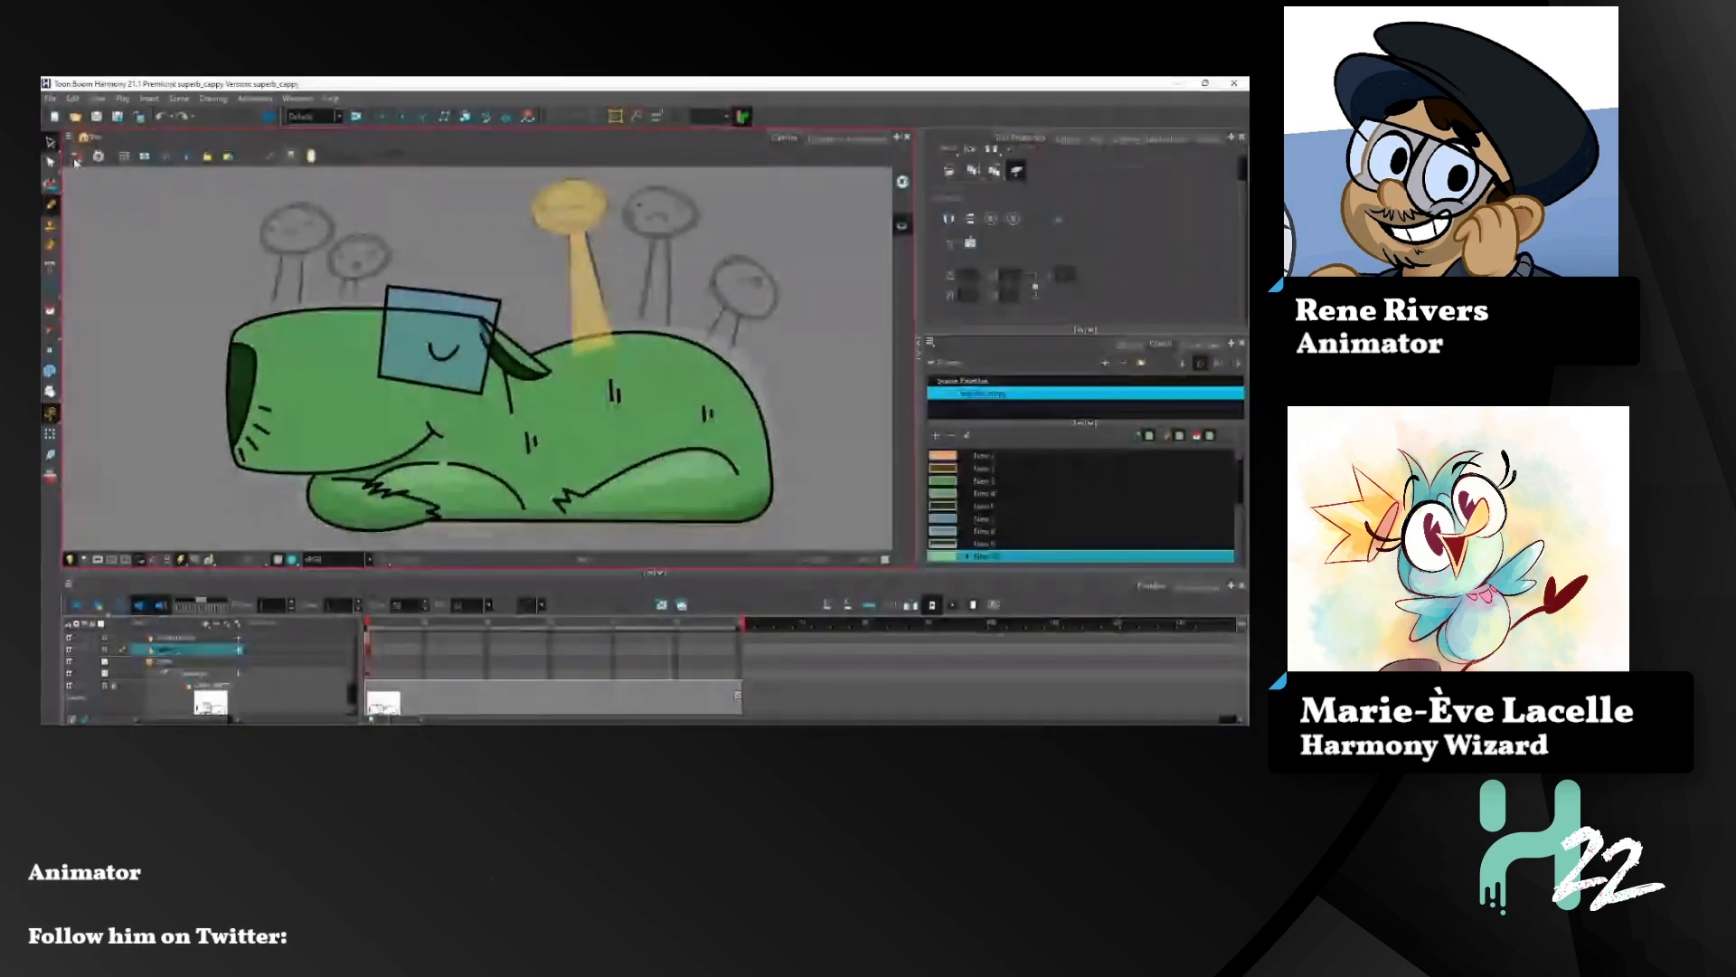
pyautogui.click(348, 309)
pyautogui.moveTo(1242, 188)
pyautogui.mouseDown()
pyautogui.moveTo(1242, 264)
pyautogui.moveTo(1214, 236)
pyautogui.moveTo(1218, 258)
pyautogui.moveTo(1220, 208)
pyautogui.mouseUp()
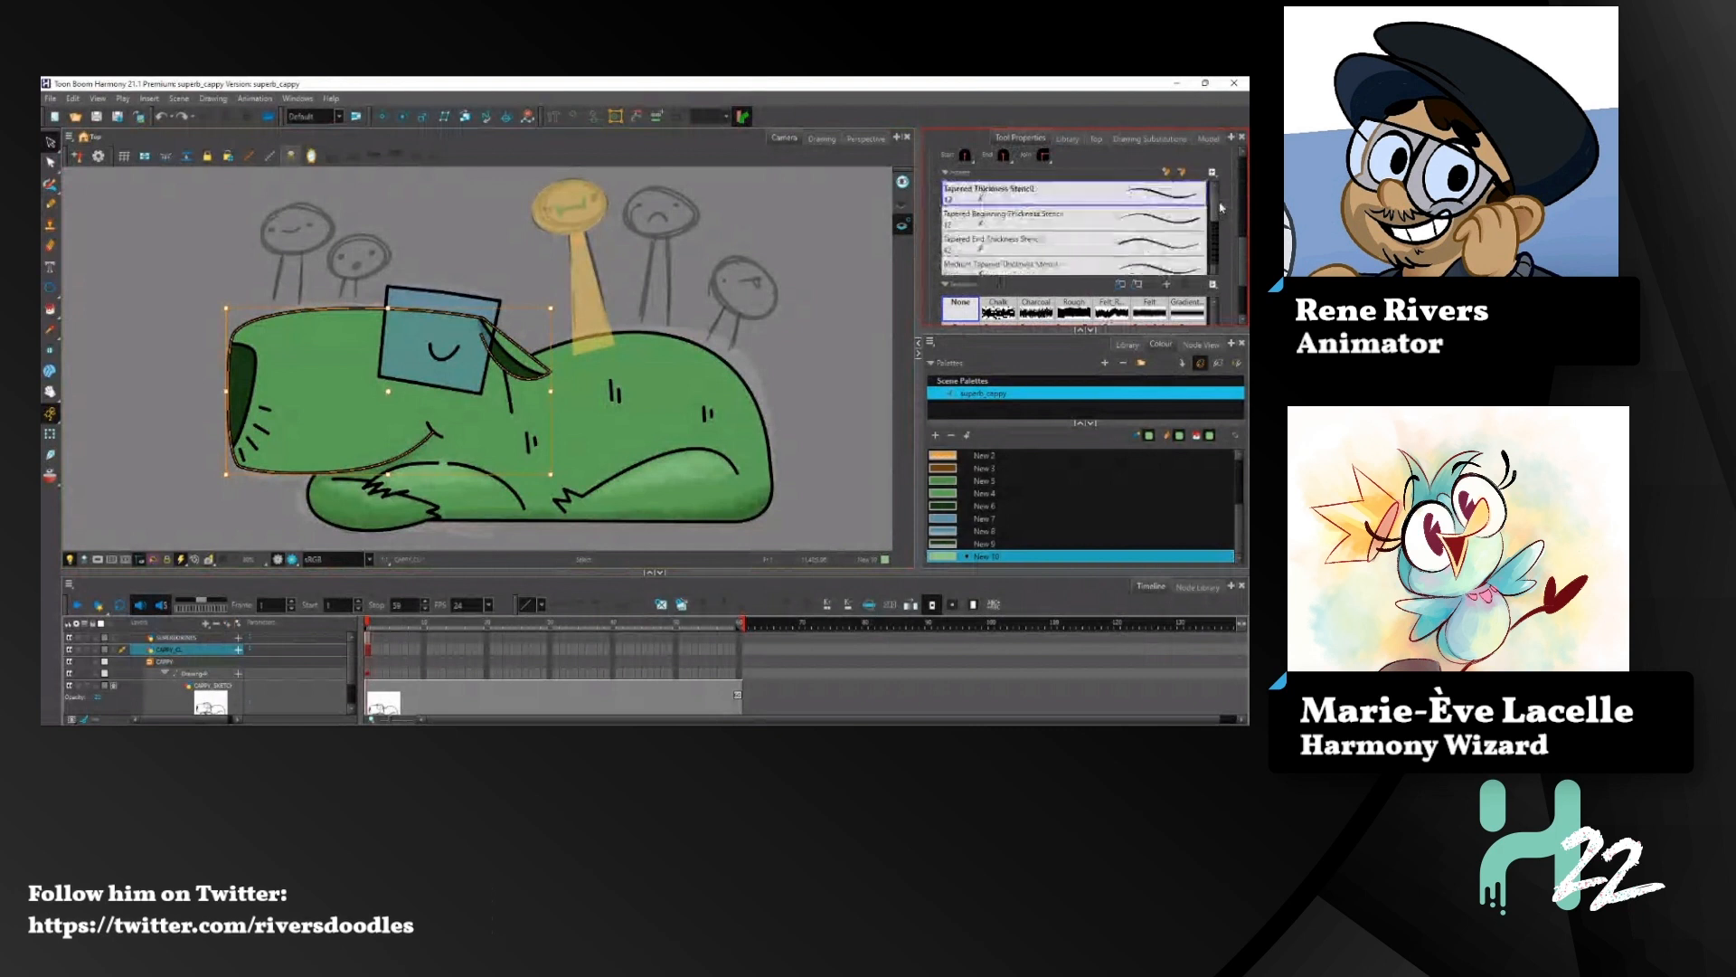
pyautogui.scroll(-7, 1074, 209)
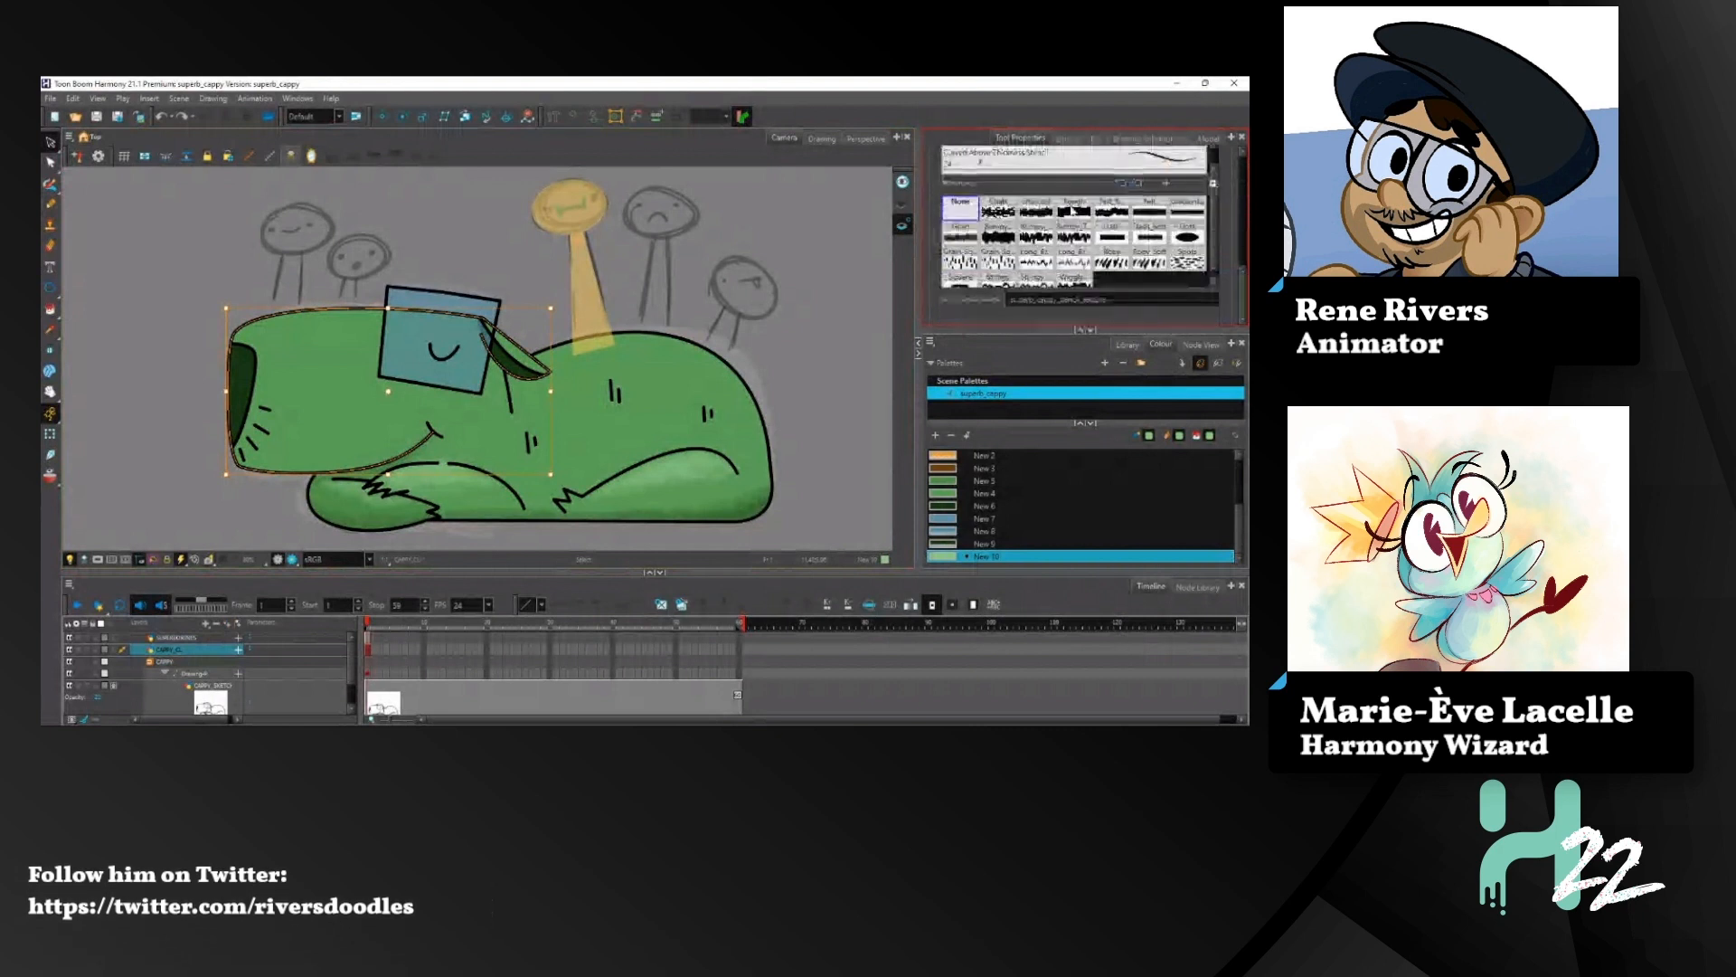
pyautogui.click(98, 313)
# Step: Examine the head outline's line texture around the snout and hat, up close and from farther out
pyautogui.scroll(5, 98, 316)
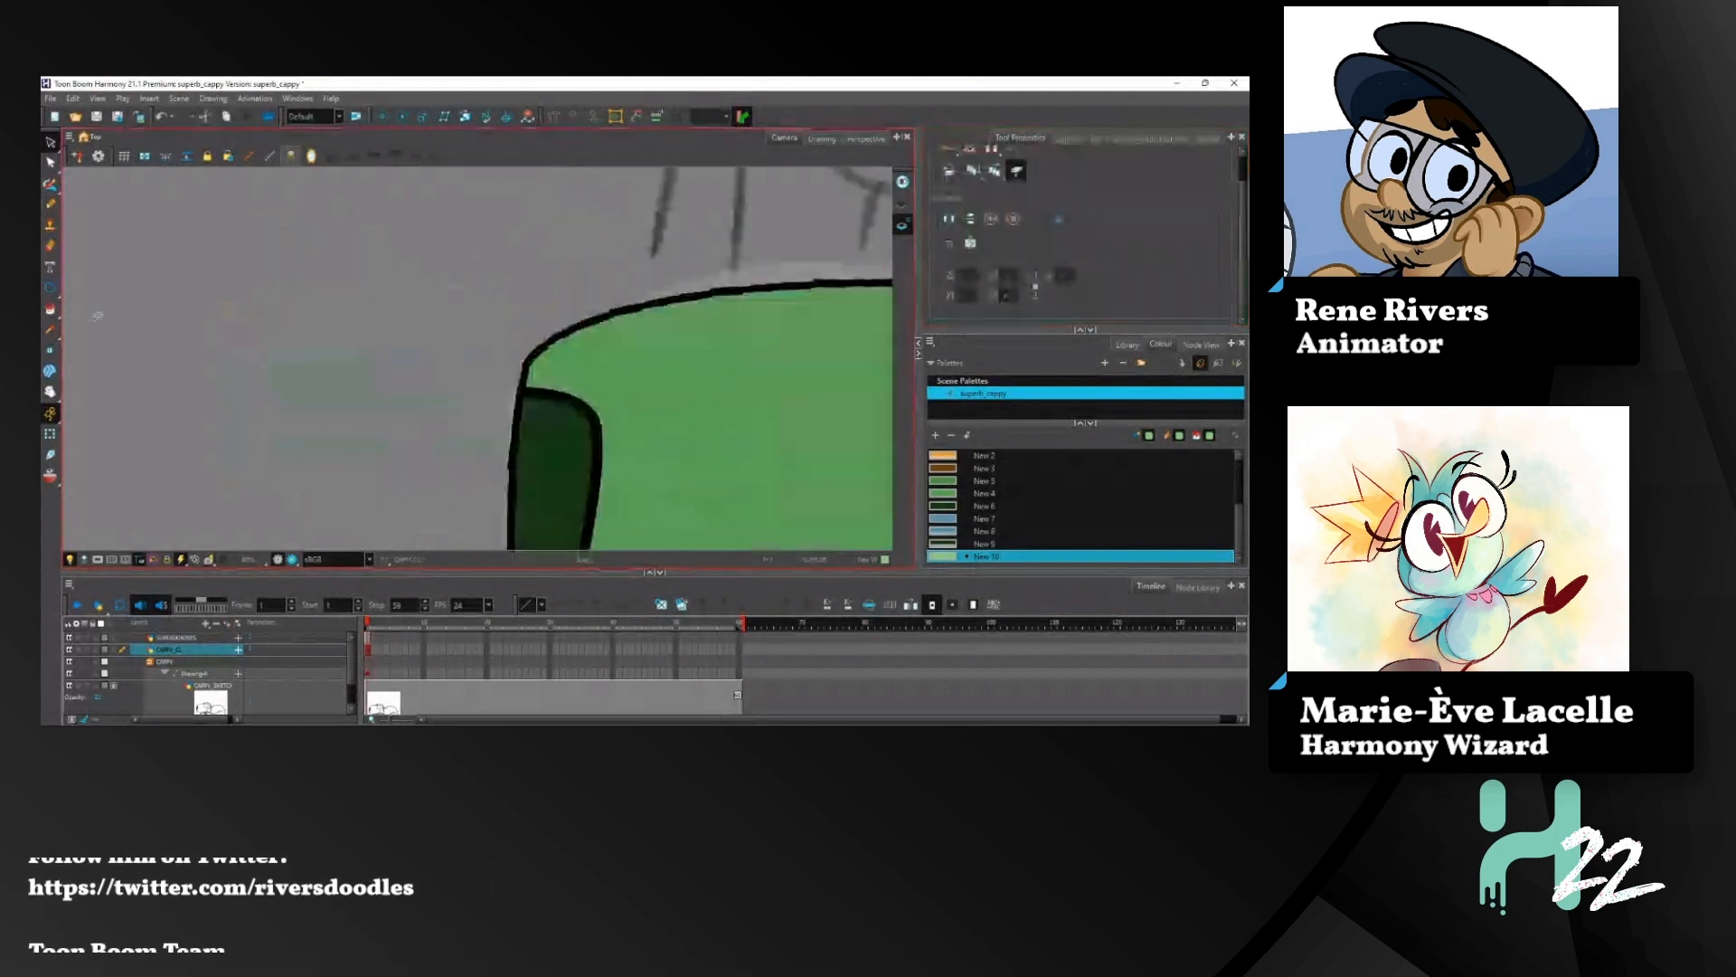
pyautogui.moveTo(728, 279); pyautogui.dragTo(421, 320)
pyautogui.click(503, 328)
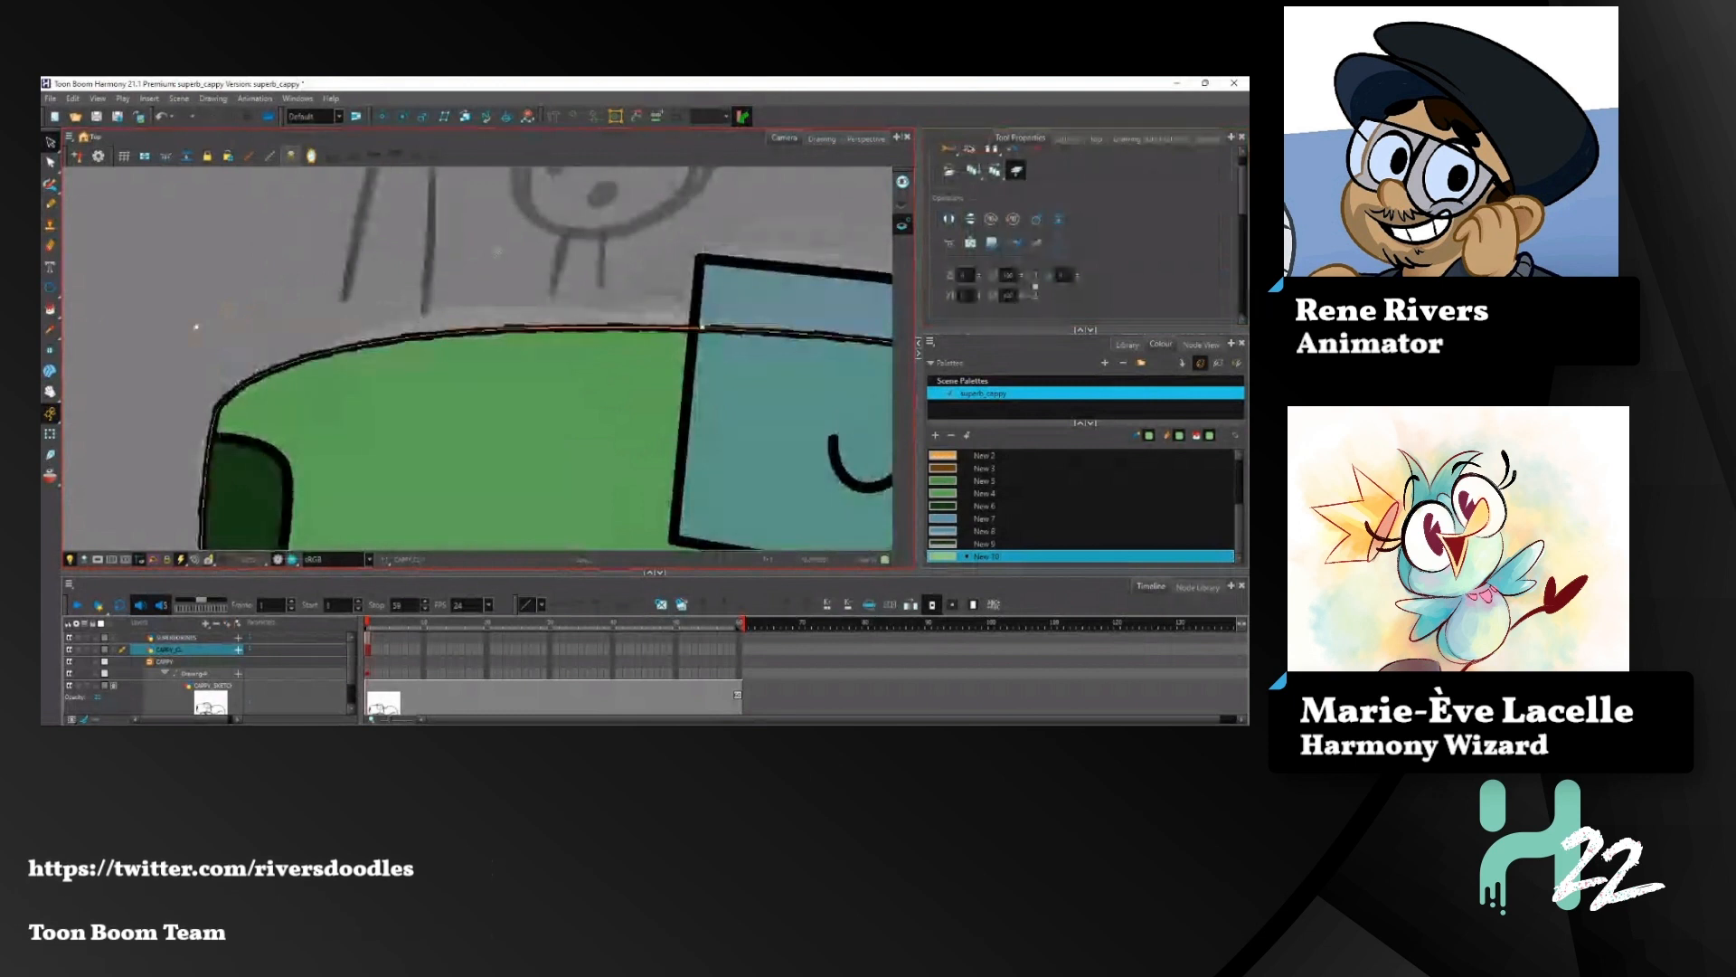
pyautogui.scroll(-5, 497, 249)
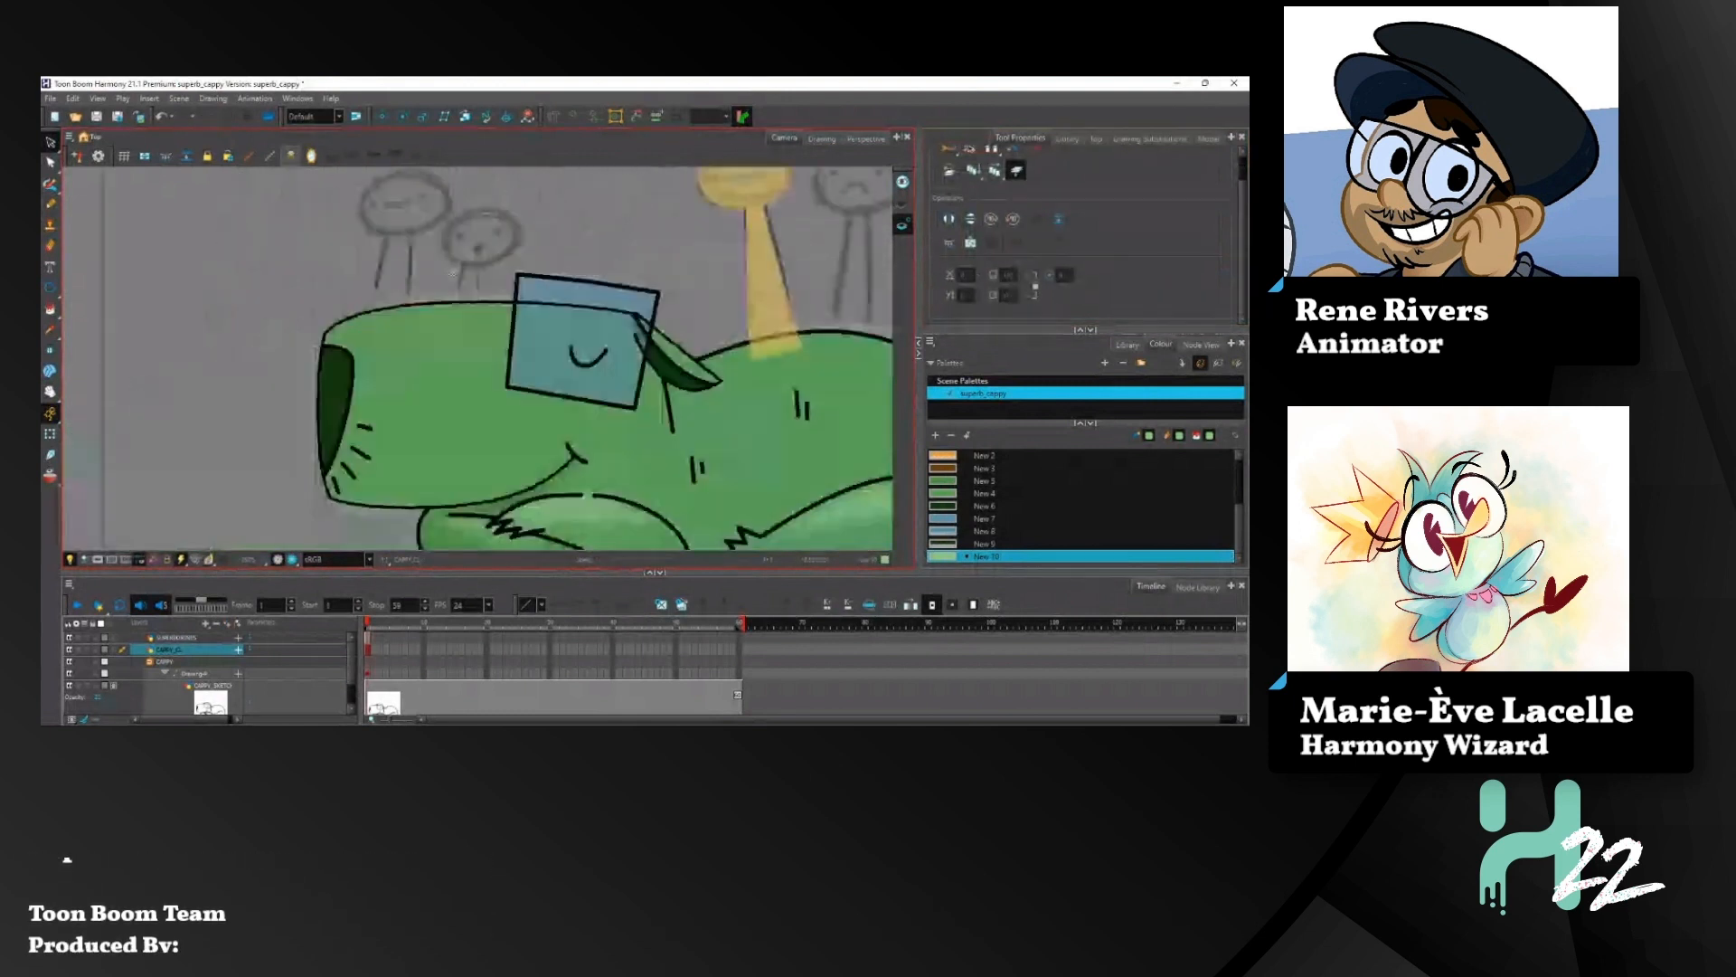
pyautogui.scroll(-4, 452, 271)
pyautogui.scroll(6, 434, 357)
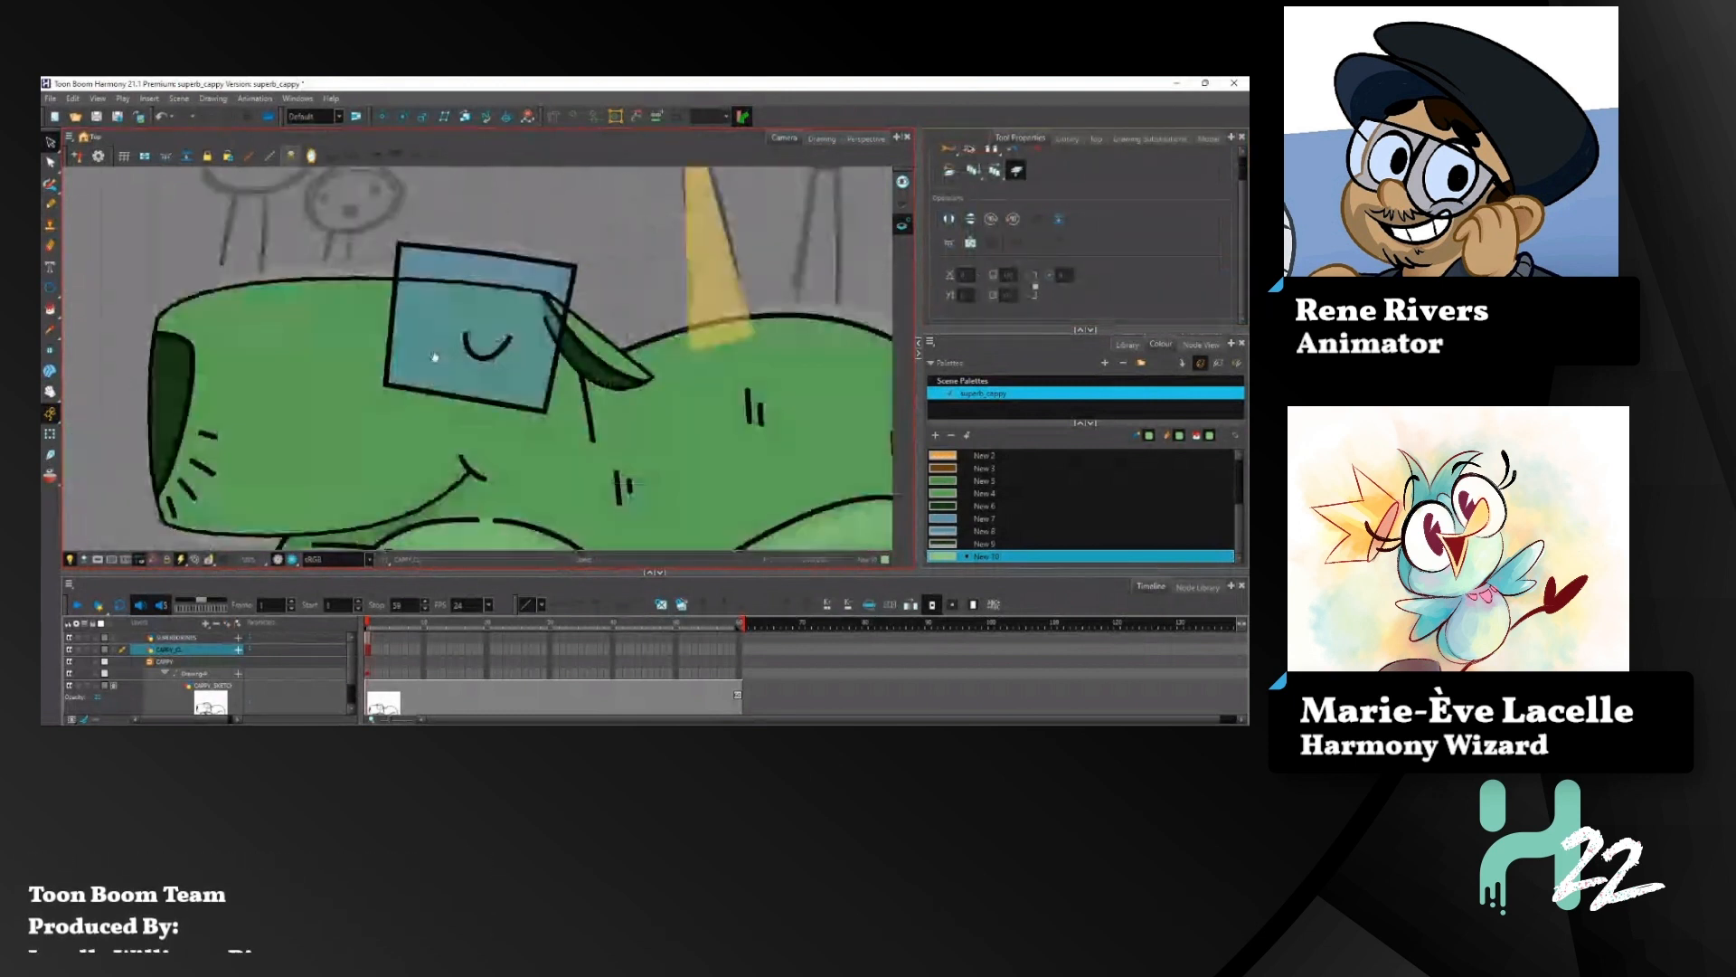
pyautogui.moveTo(434, 357); pyautogui.dragTo(475, 308)
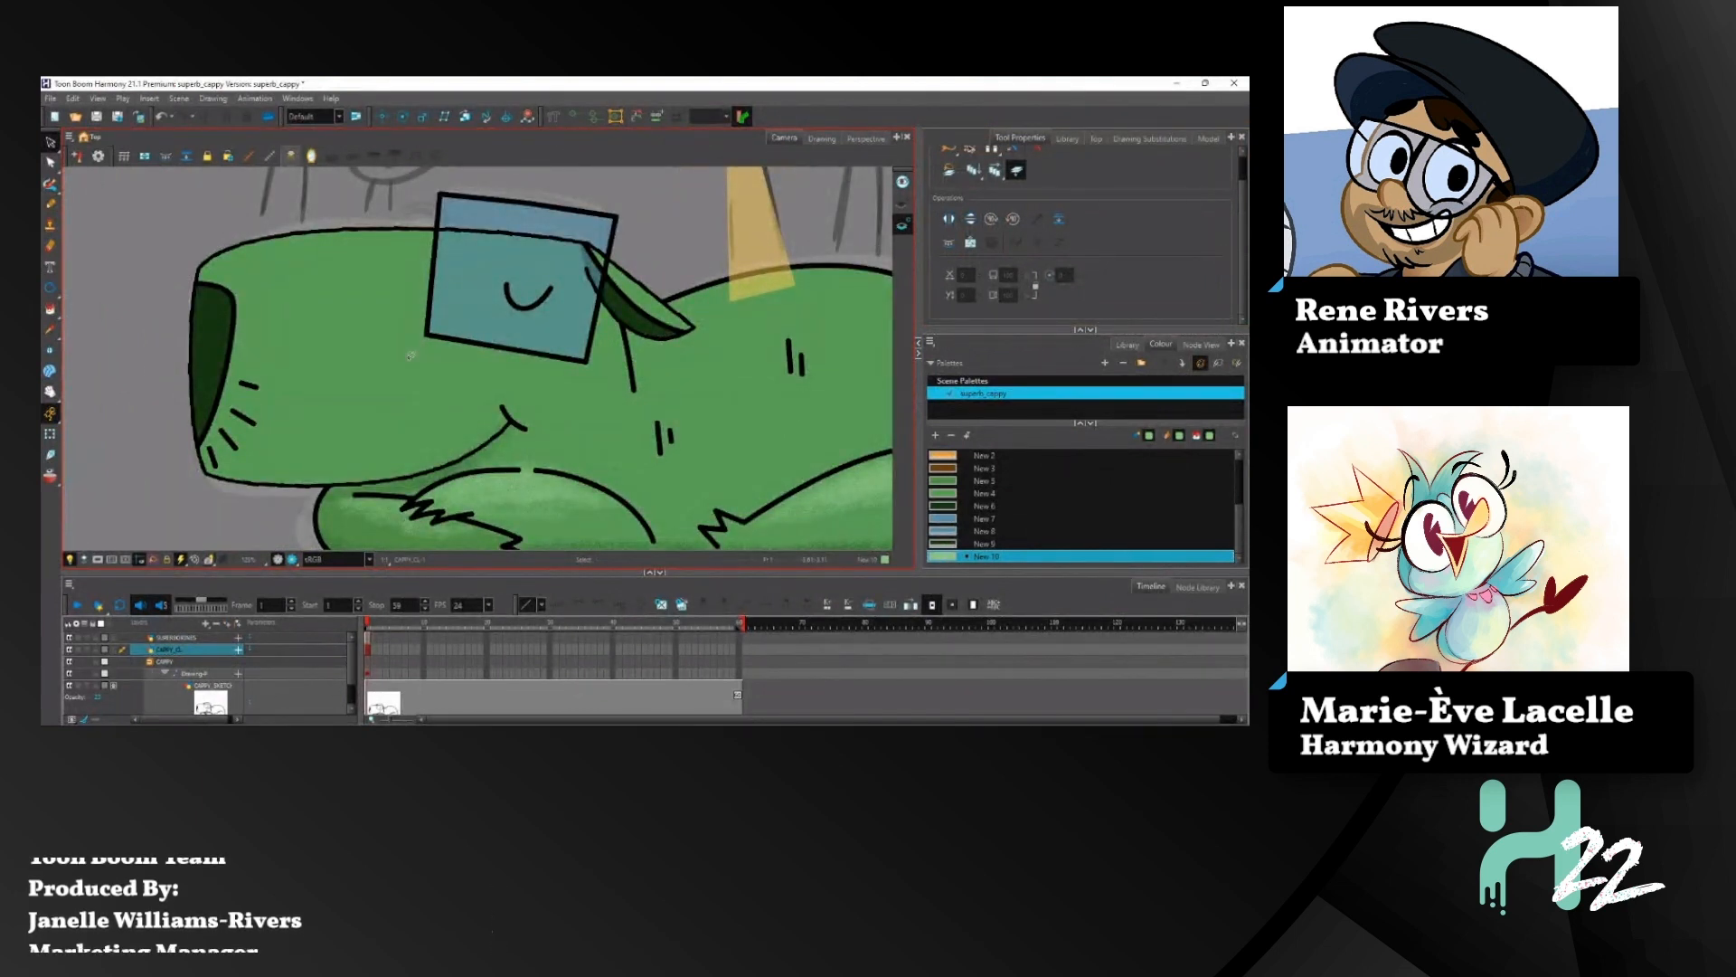
# Step: Try the Charcoal texture on the head outline and switch it back to Rough
pyautogui.click(311, 238)
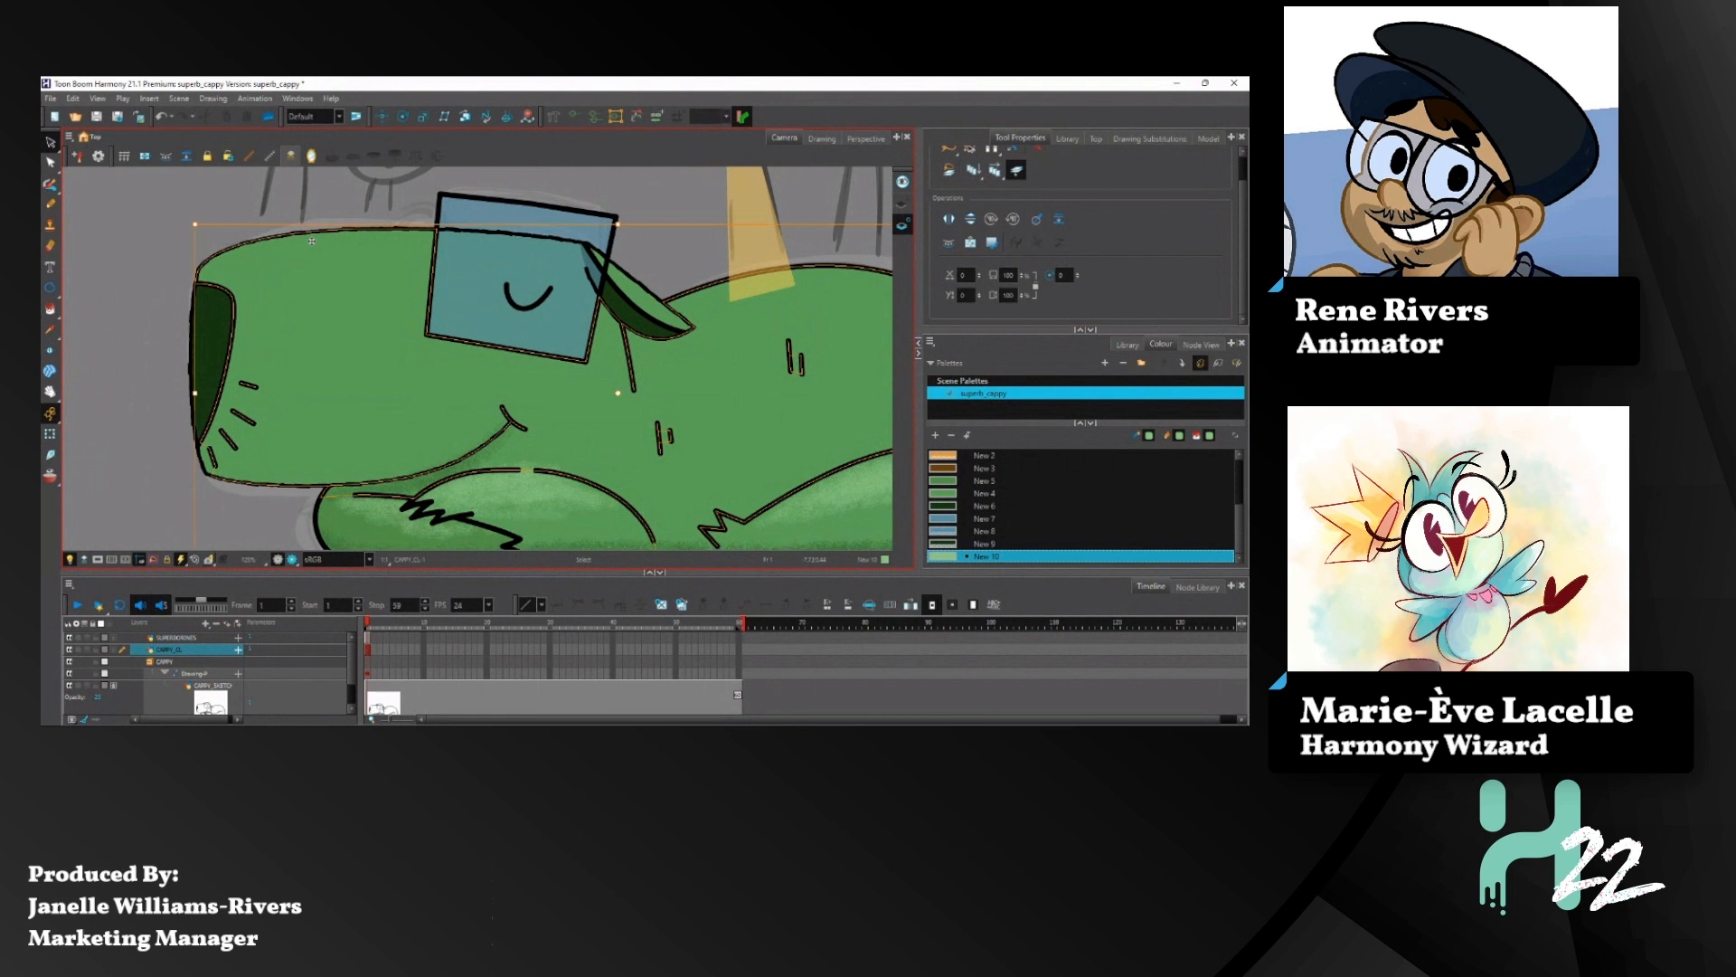
pyautogui.click(131, 253)
pyautogui.click(286, 233)
pyautogui.moveTo(1239, 187); pyautogui.dragTo(1241, 244)
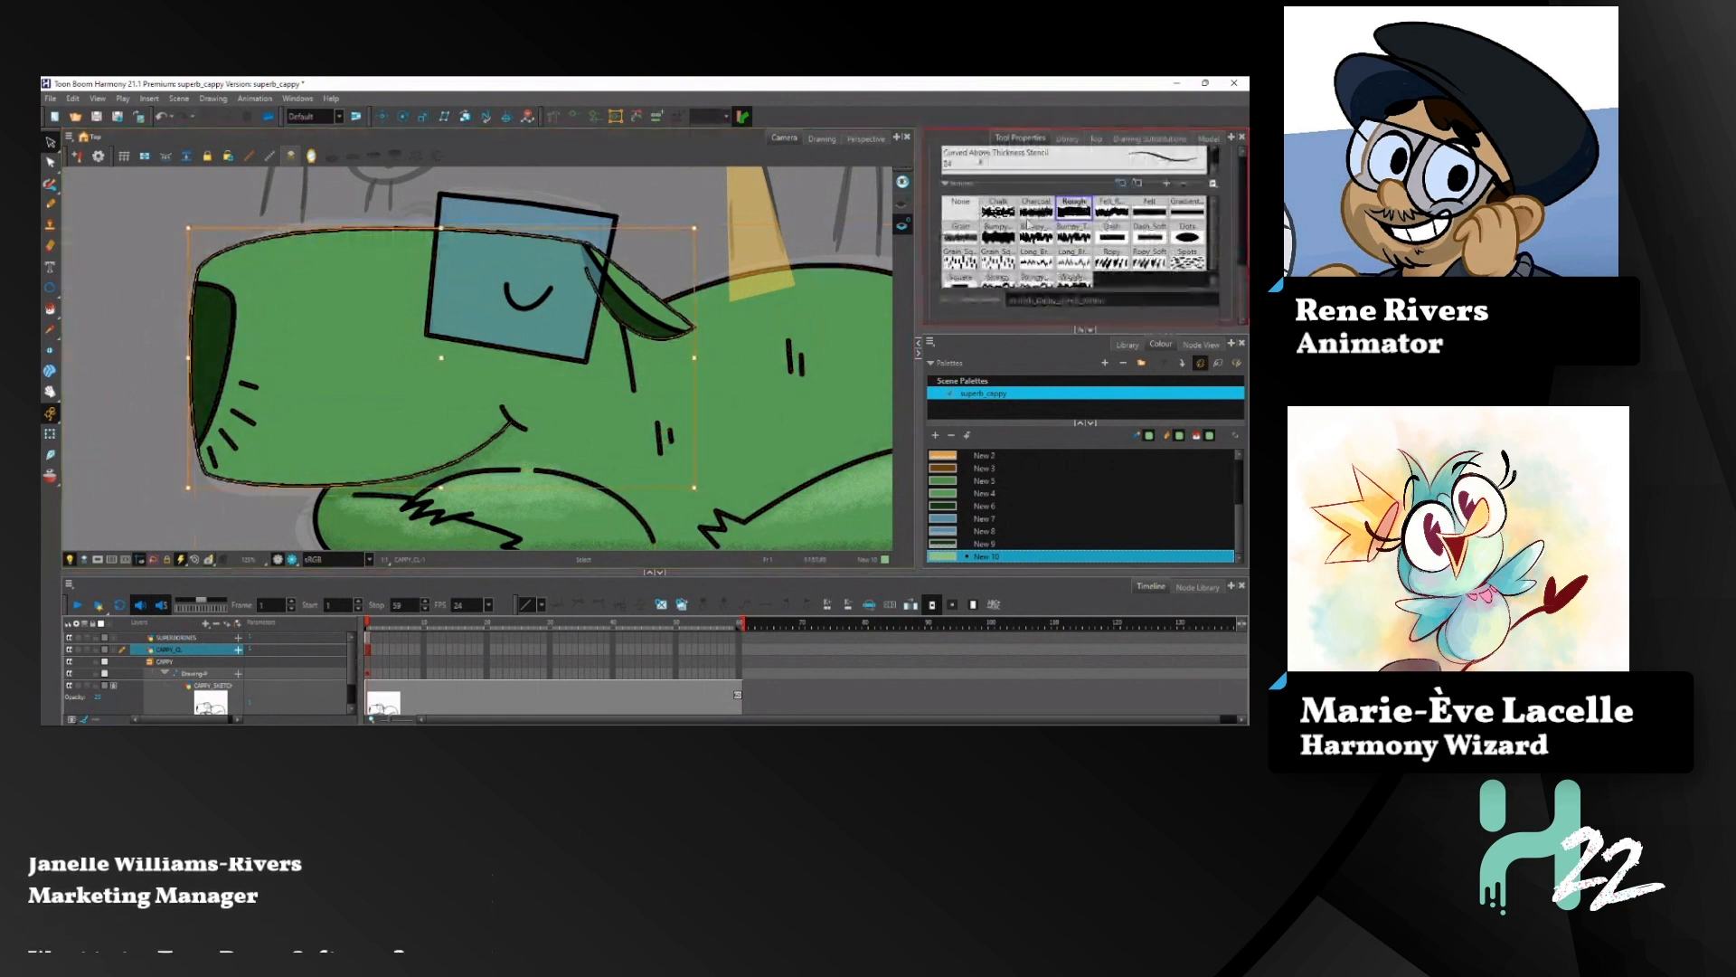
pyautogui.click(1036, 210)
pyautogui.click(98, 273)
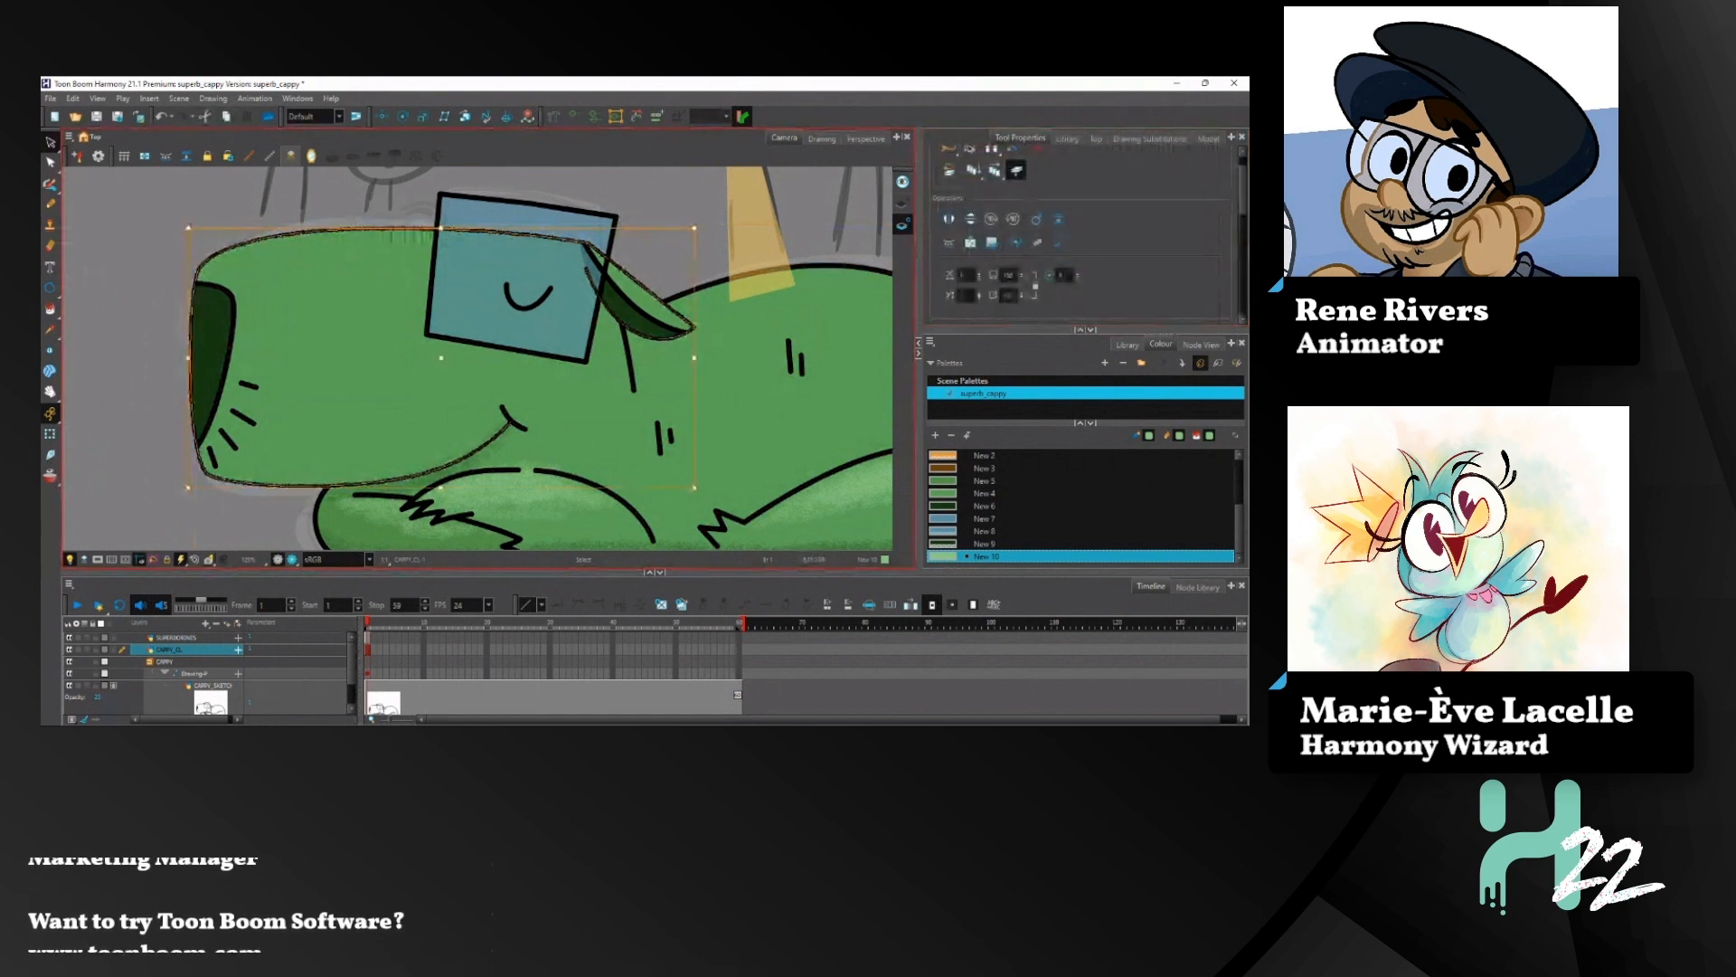
pyautogui.click(1241, 304)
pyautogui.click(1073, 210)
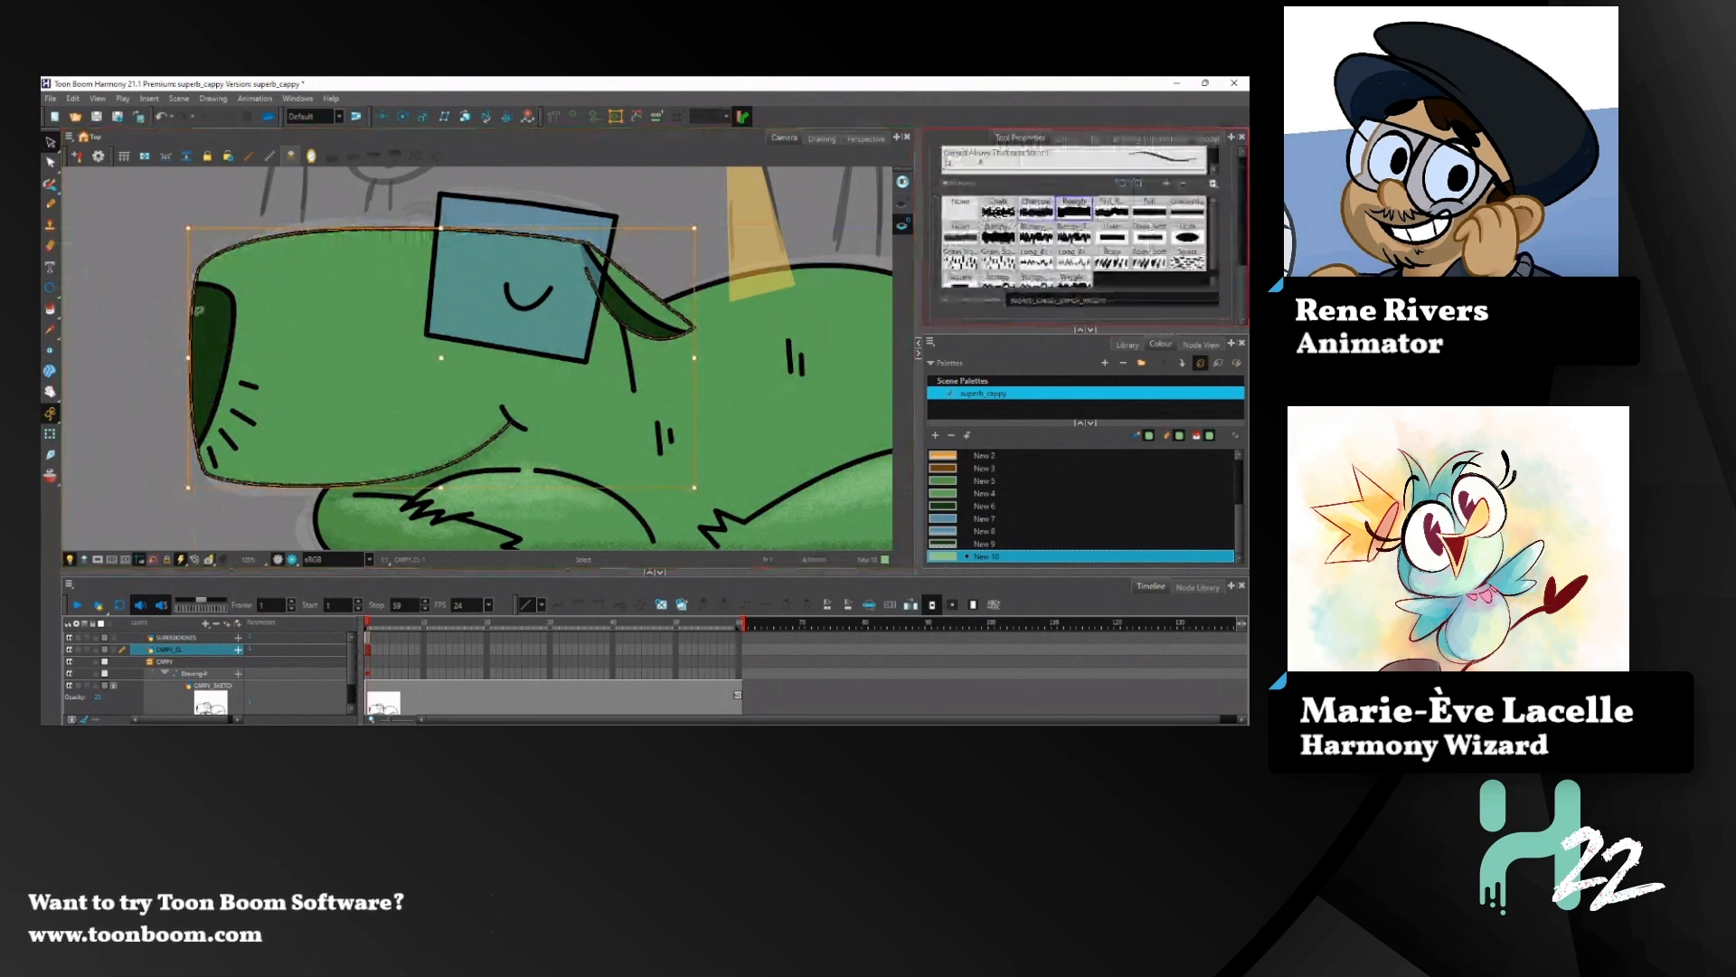
# Step: Select the front paw outline together with its fur zigzag and the adjoining leg lines
pyautogui.click(394, 337)
pyautogui.moveTo(393, 337); pyautogui.dragTo(393, 274)
pyautogui.click(363, 428)
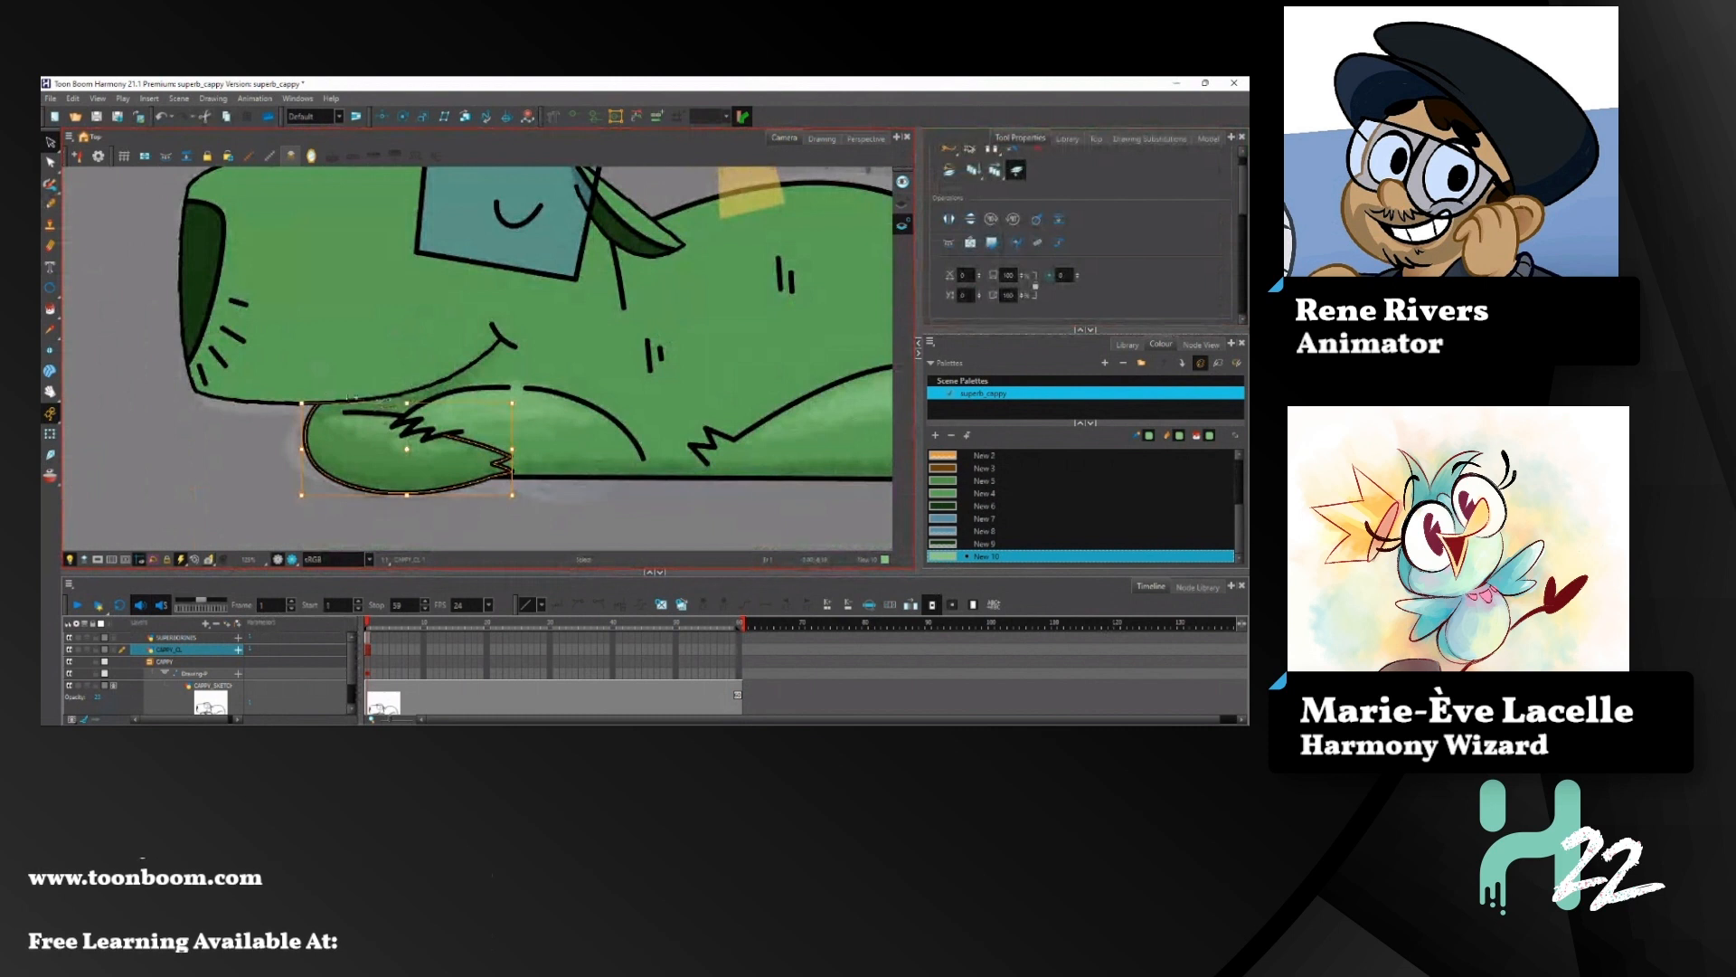
pyautogui.keyDown('shift'); pyautogui.click(484, 387); pyautogui.keyUp('shift')
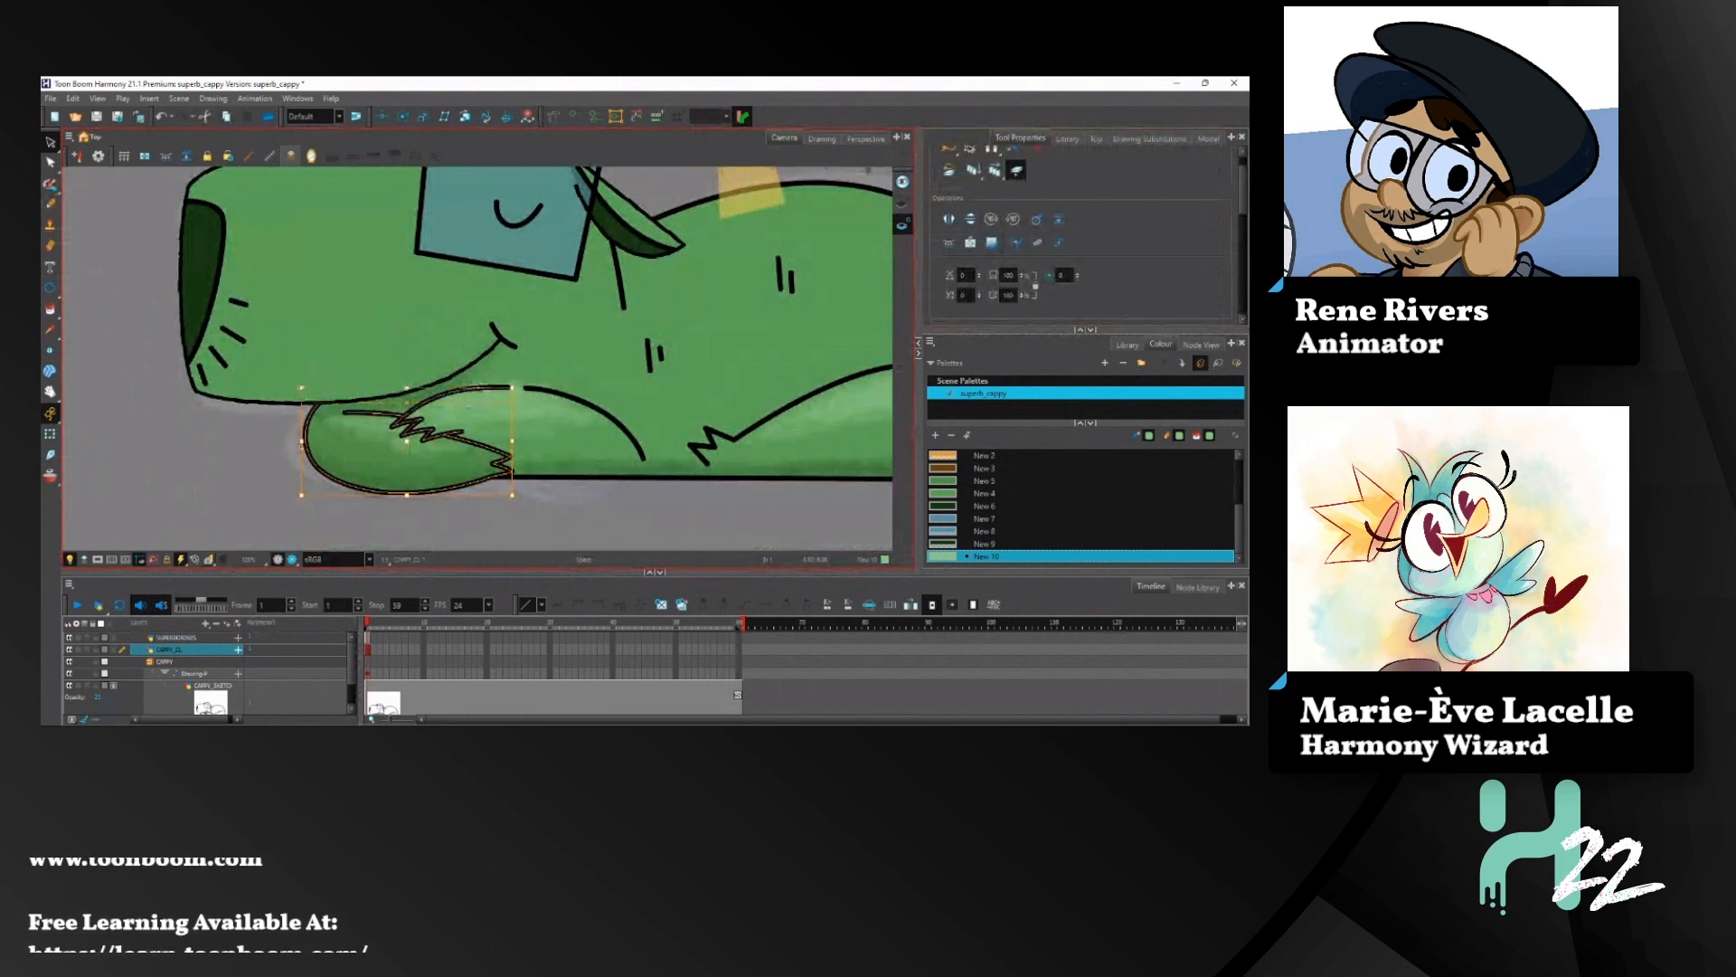
pyautogui.moveTo(660, 384)
pyautogui.mouseDown()
pyautogui.moveTo(391, 372)
pyautogui.moveTo(448, 389)
pyautogui.mouseUp()
pyautogui.scroll(1, 391, 372)
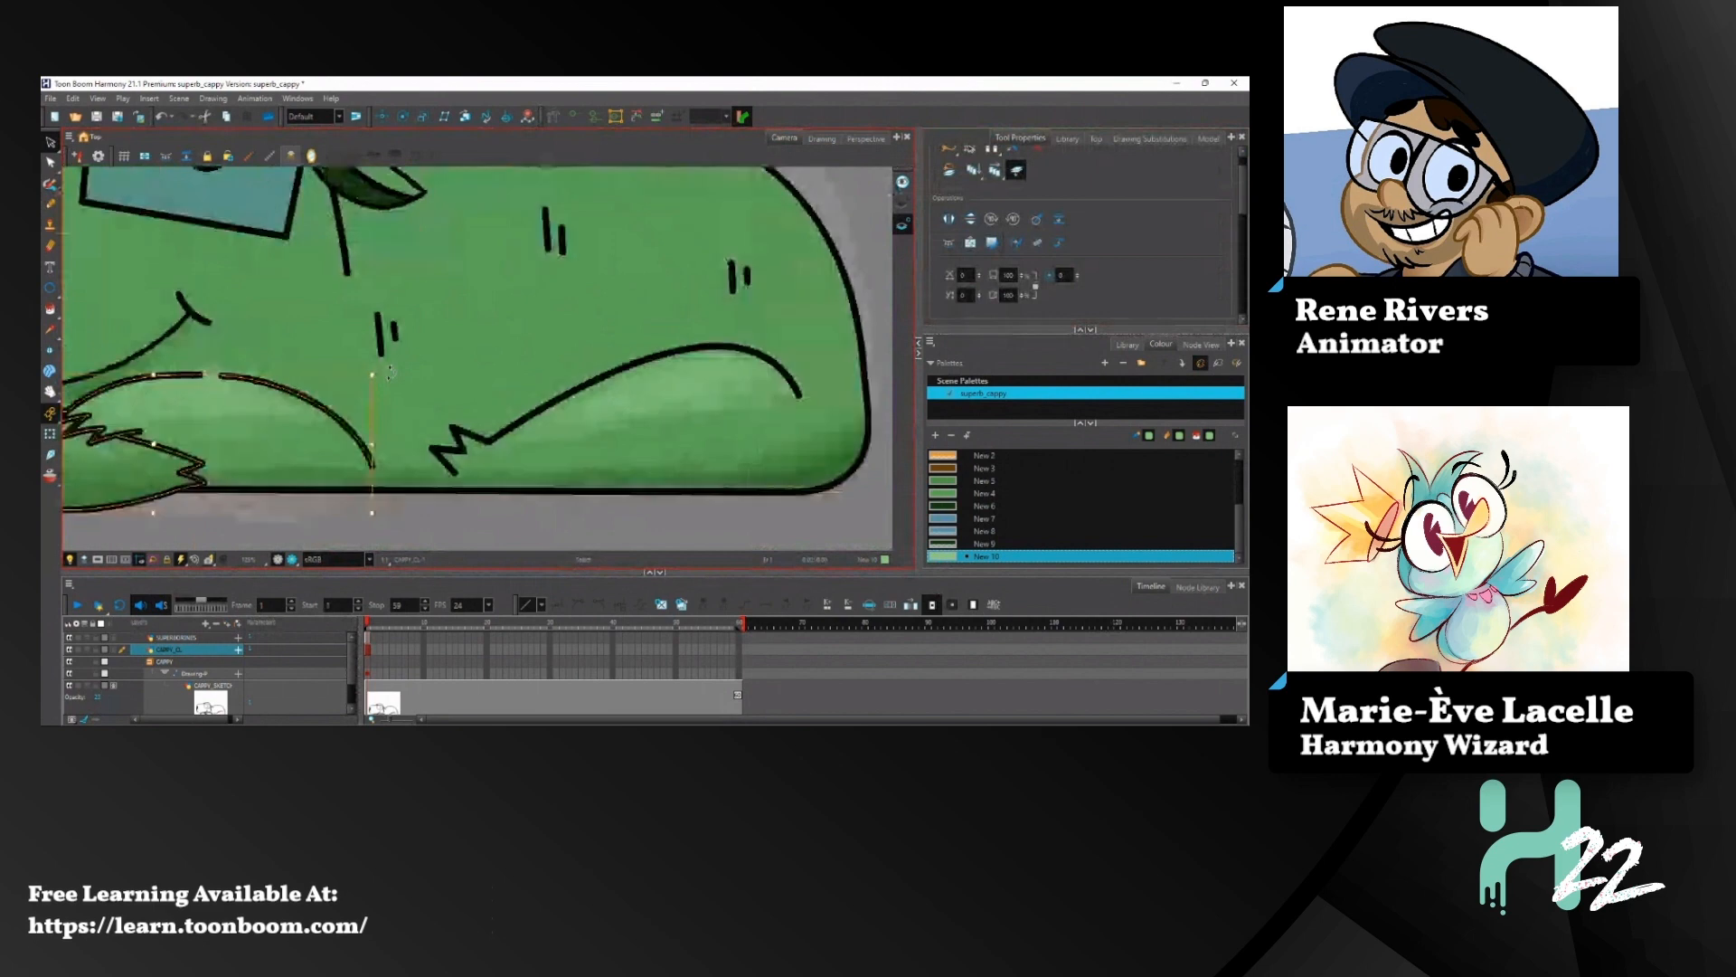
# Step: Select the capybara's body linework, including its head, back, leg and fur lines
pyautogui.scroll(-4, 391, 371)
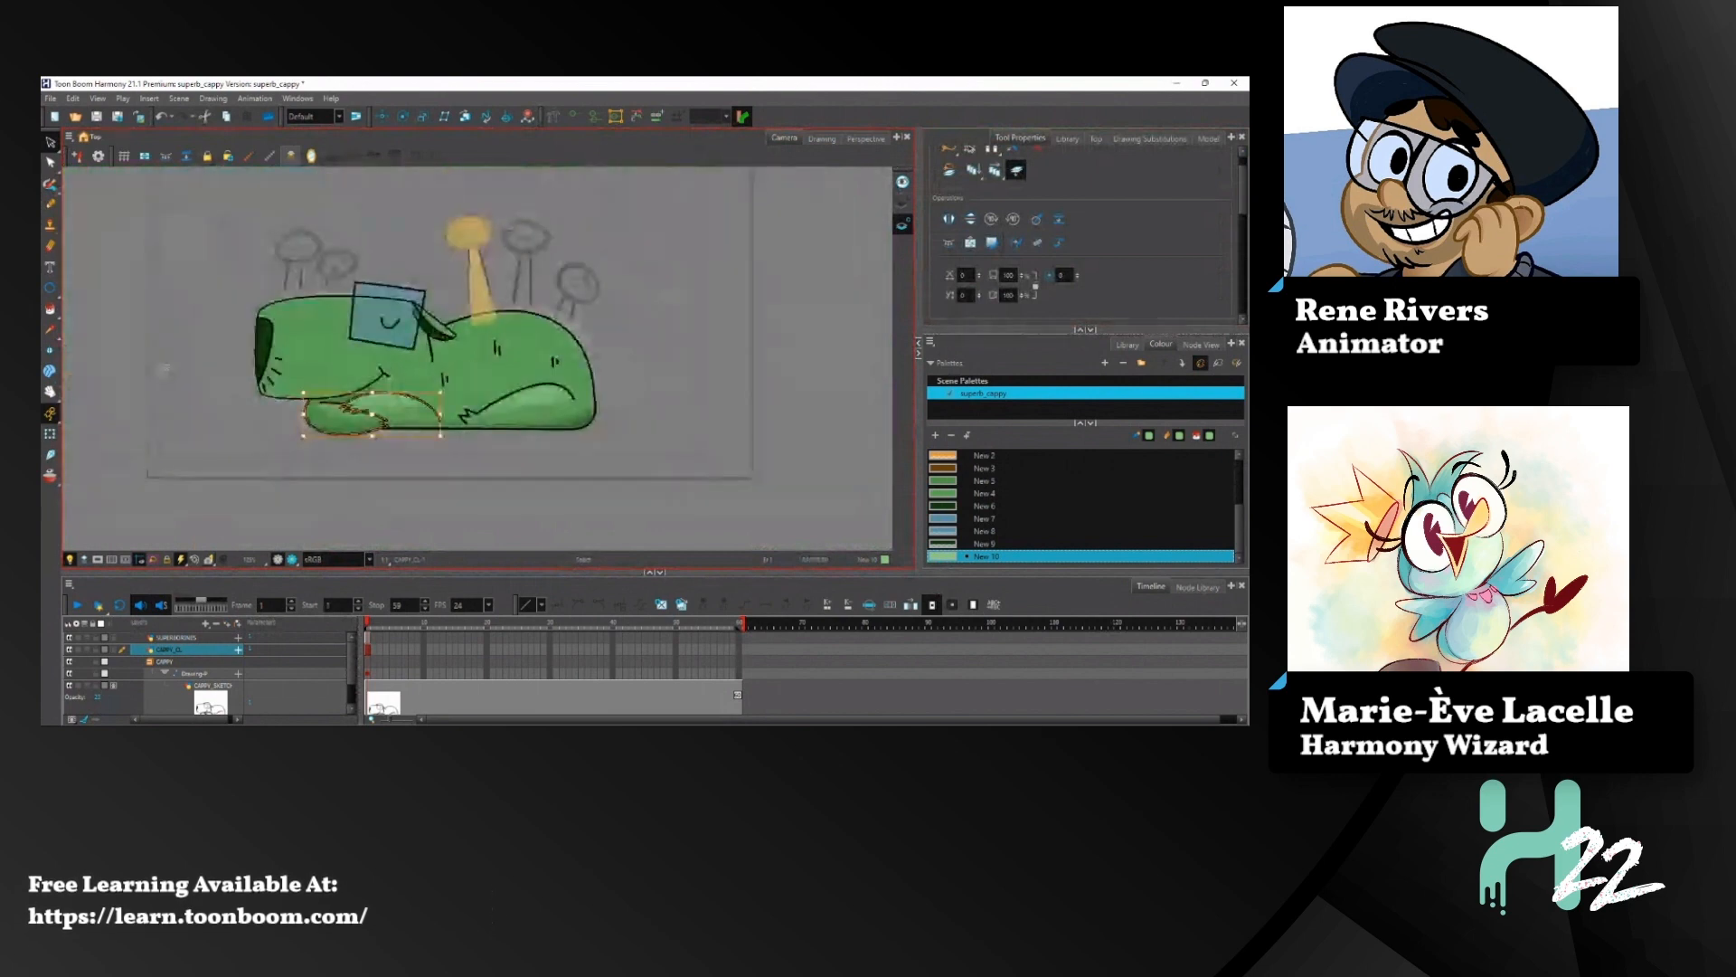
pyautogui.hotkey('ctrl', 'a')
pyautogui.scroll(-3, 1242, 188)
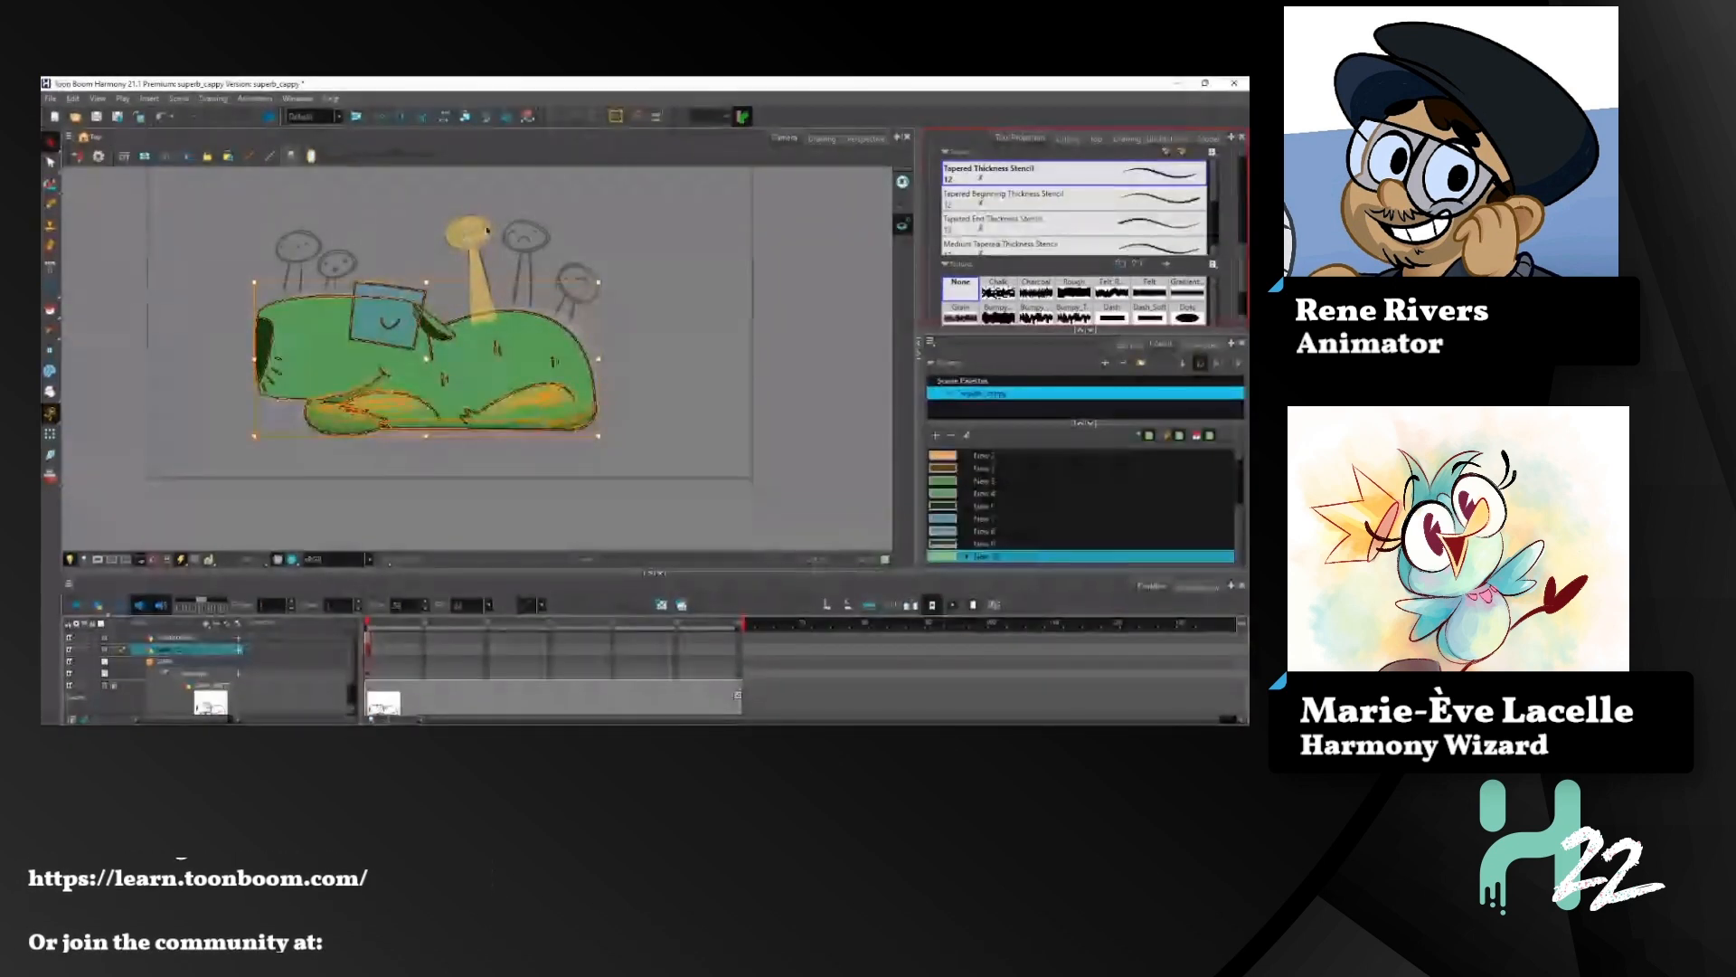
pyautogui.click(674, 309)
pyautogui.hotkey('ctrl', 'a')
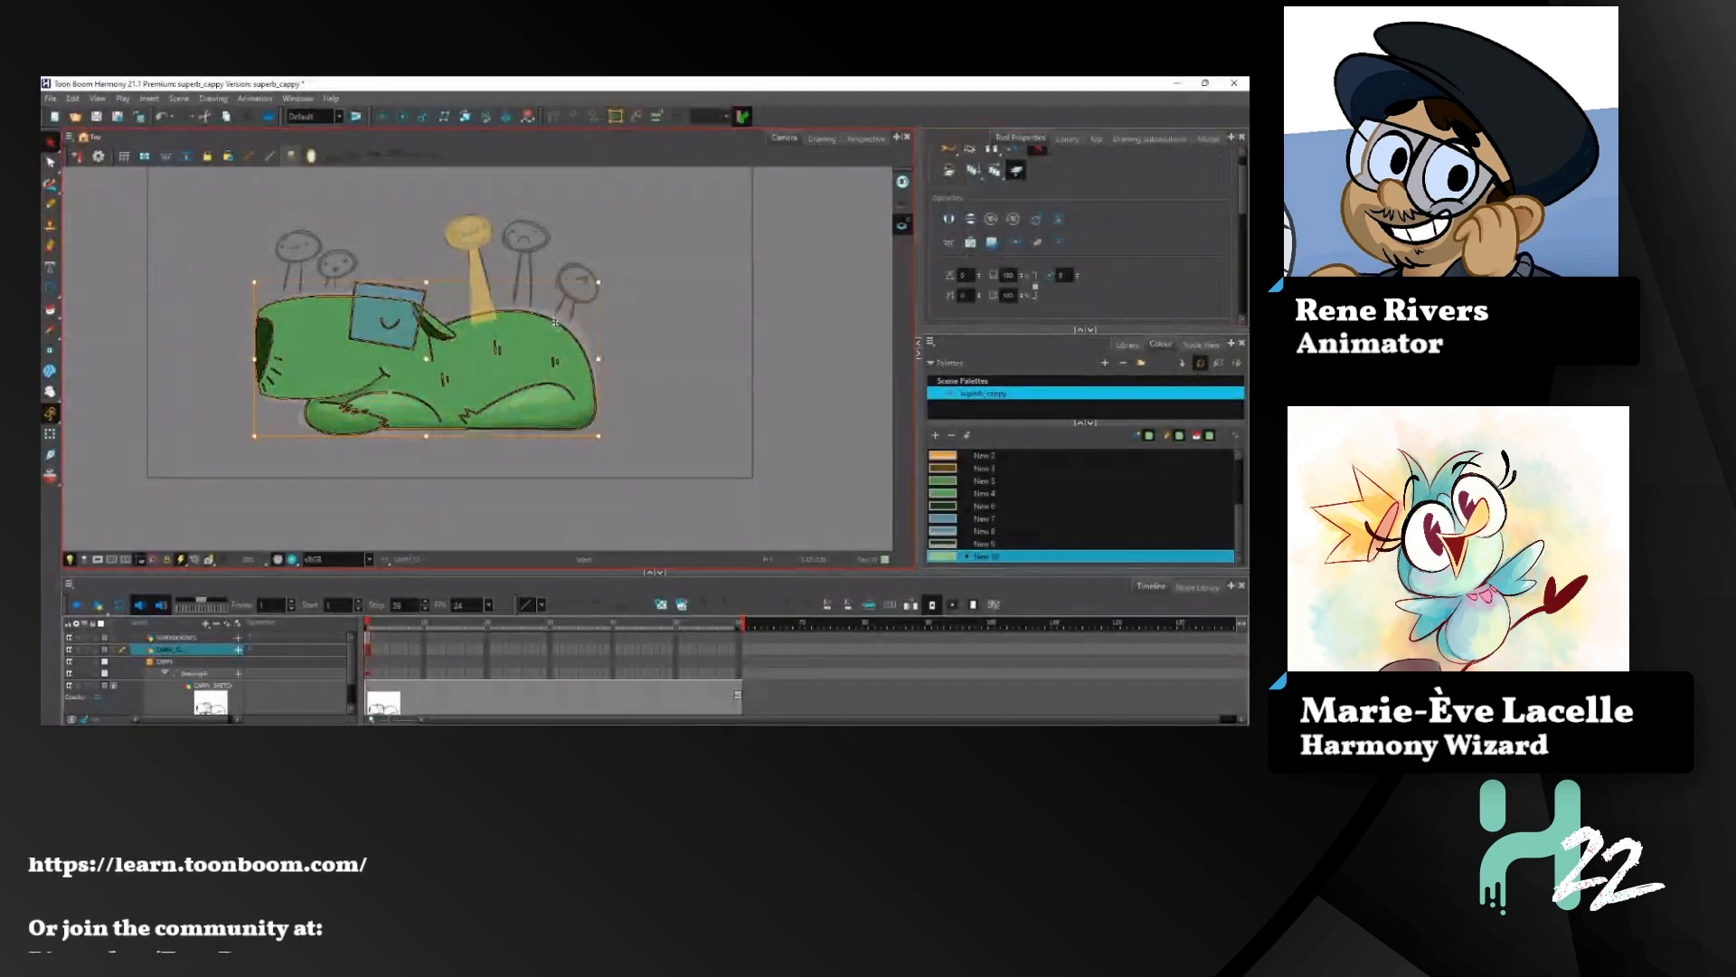
pyautogui.click(661, 276)
pyautogui.click(566, 335)
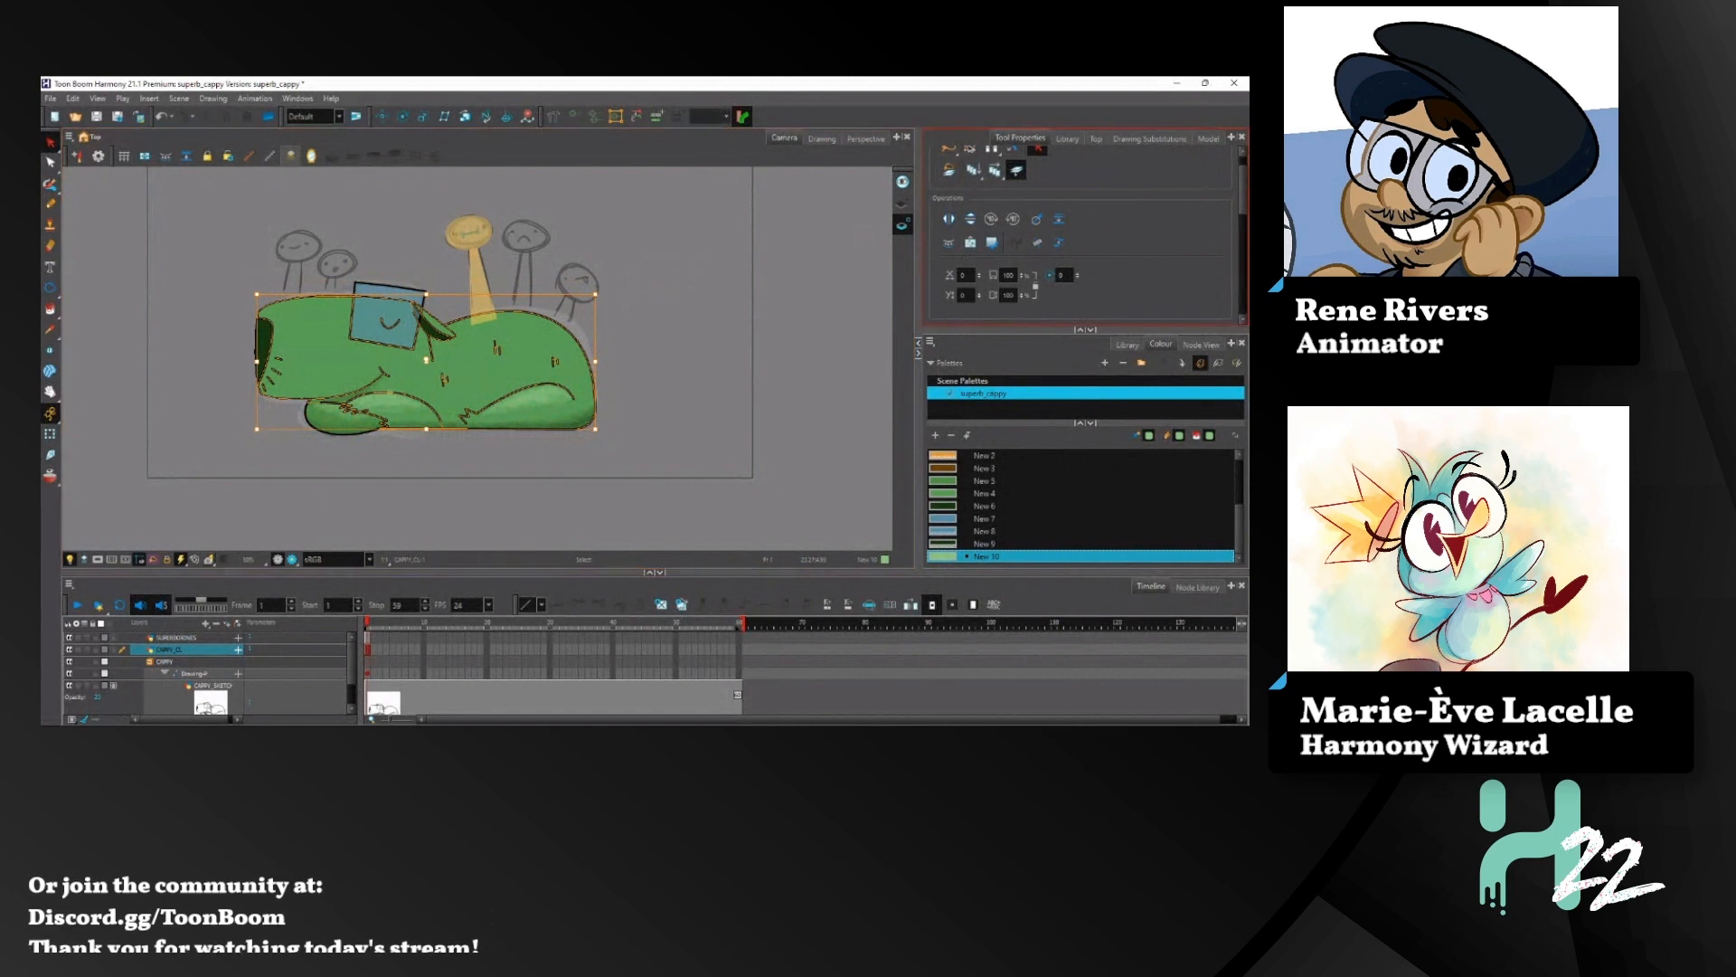
# Step: Give the selected capybara lines the Rough pencil texture and check the result up close
pyautogui.scroll(-5, 1178, 278)
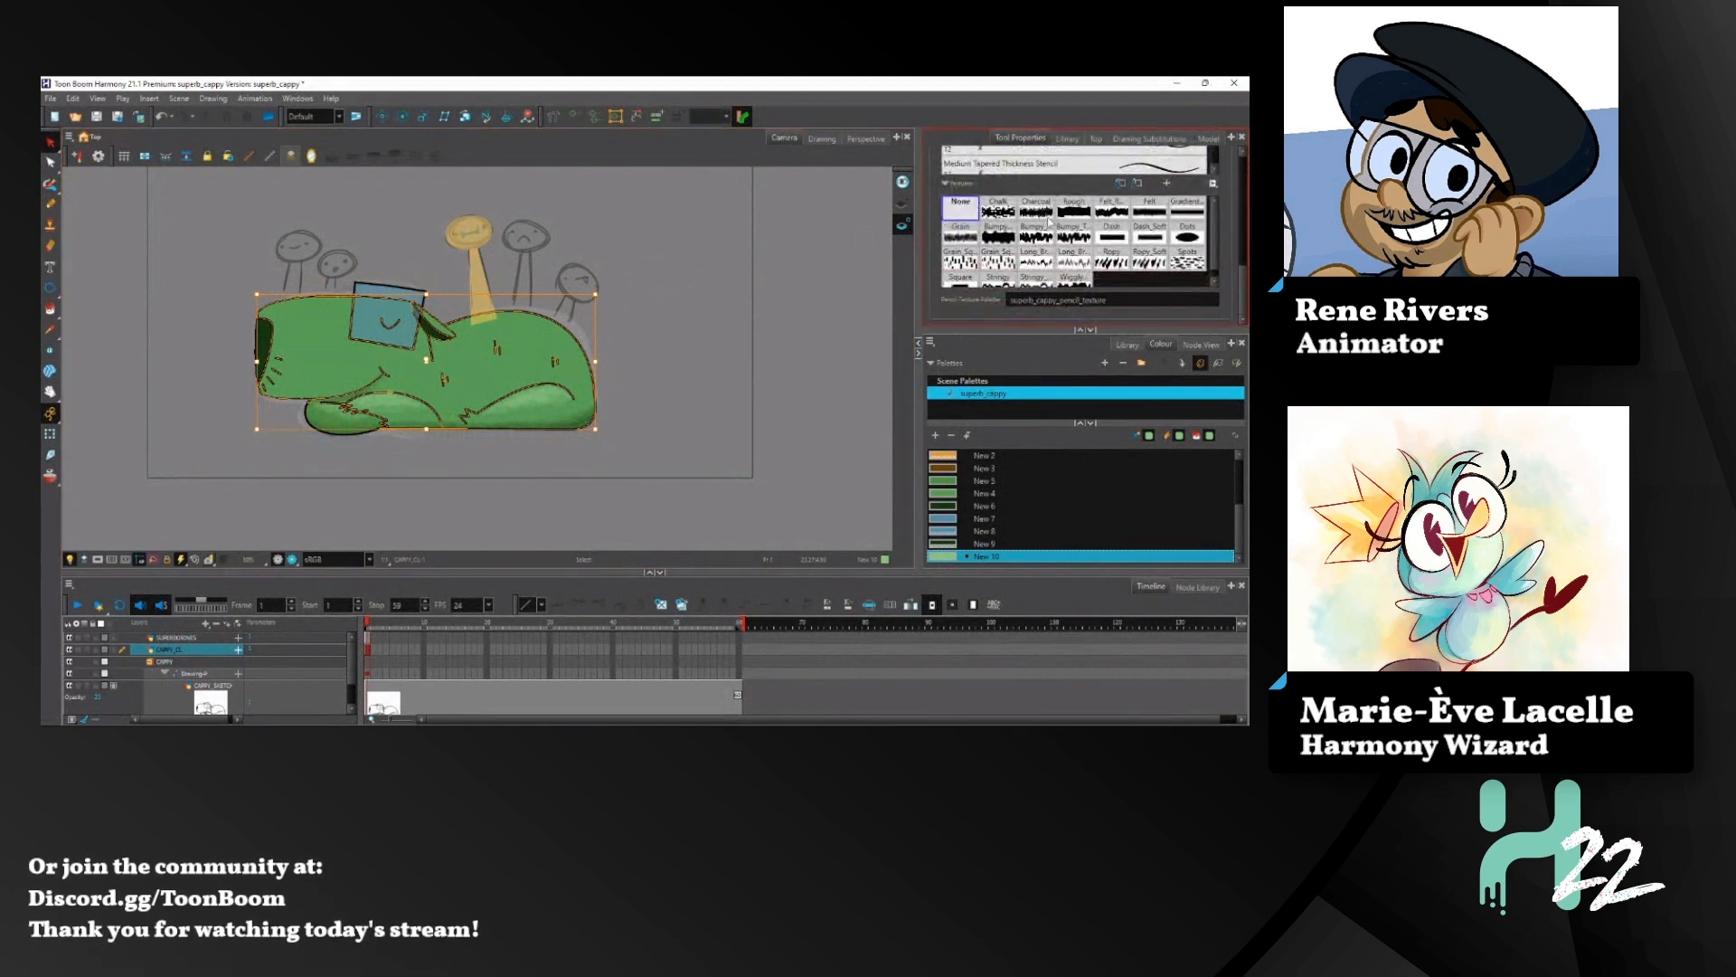
pyautogui.click(1074, 208)
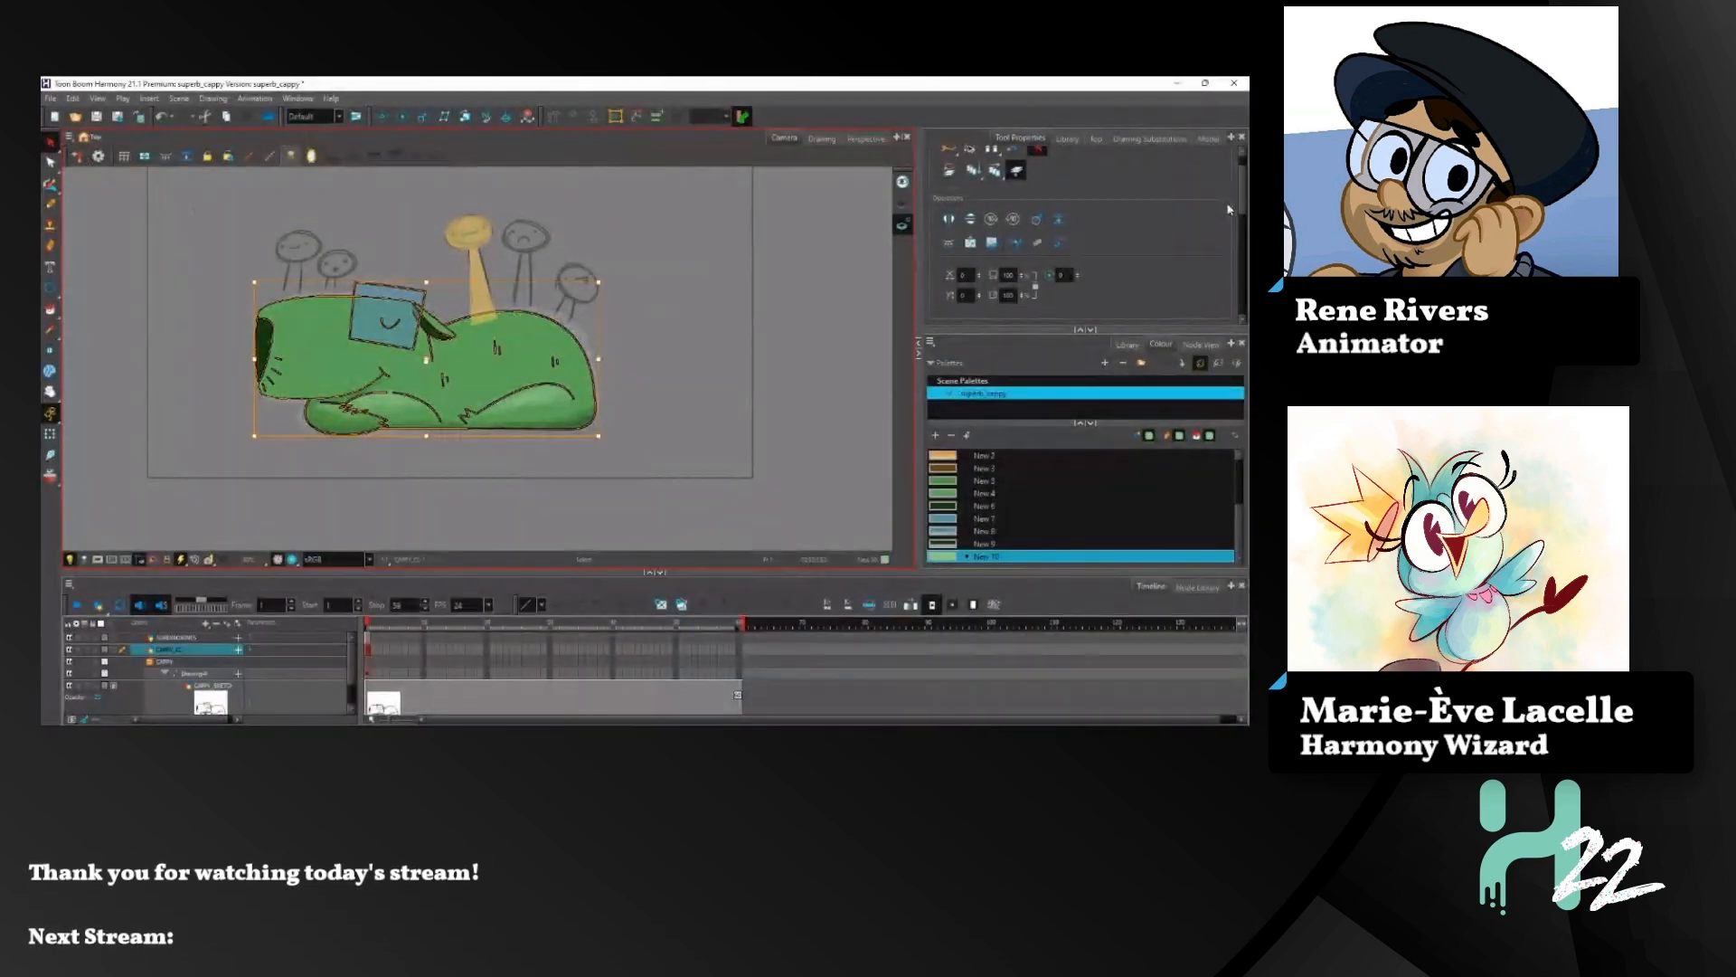
pyautogui.moveTo(1243, 199); pyautogui.dragTo(1243, 296)
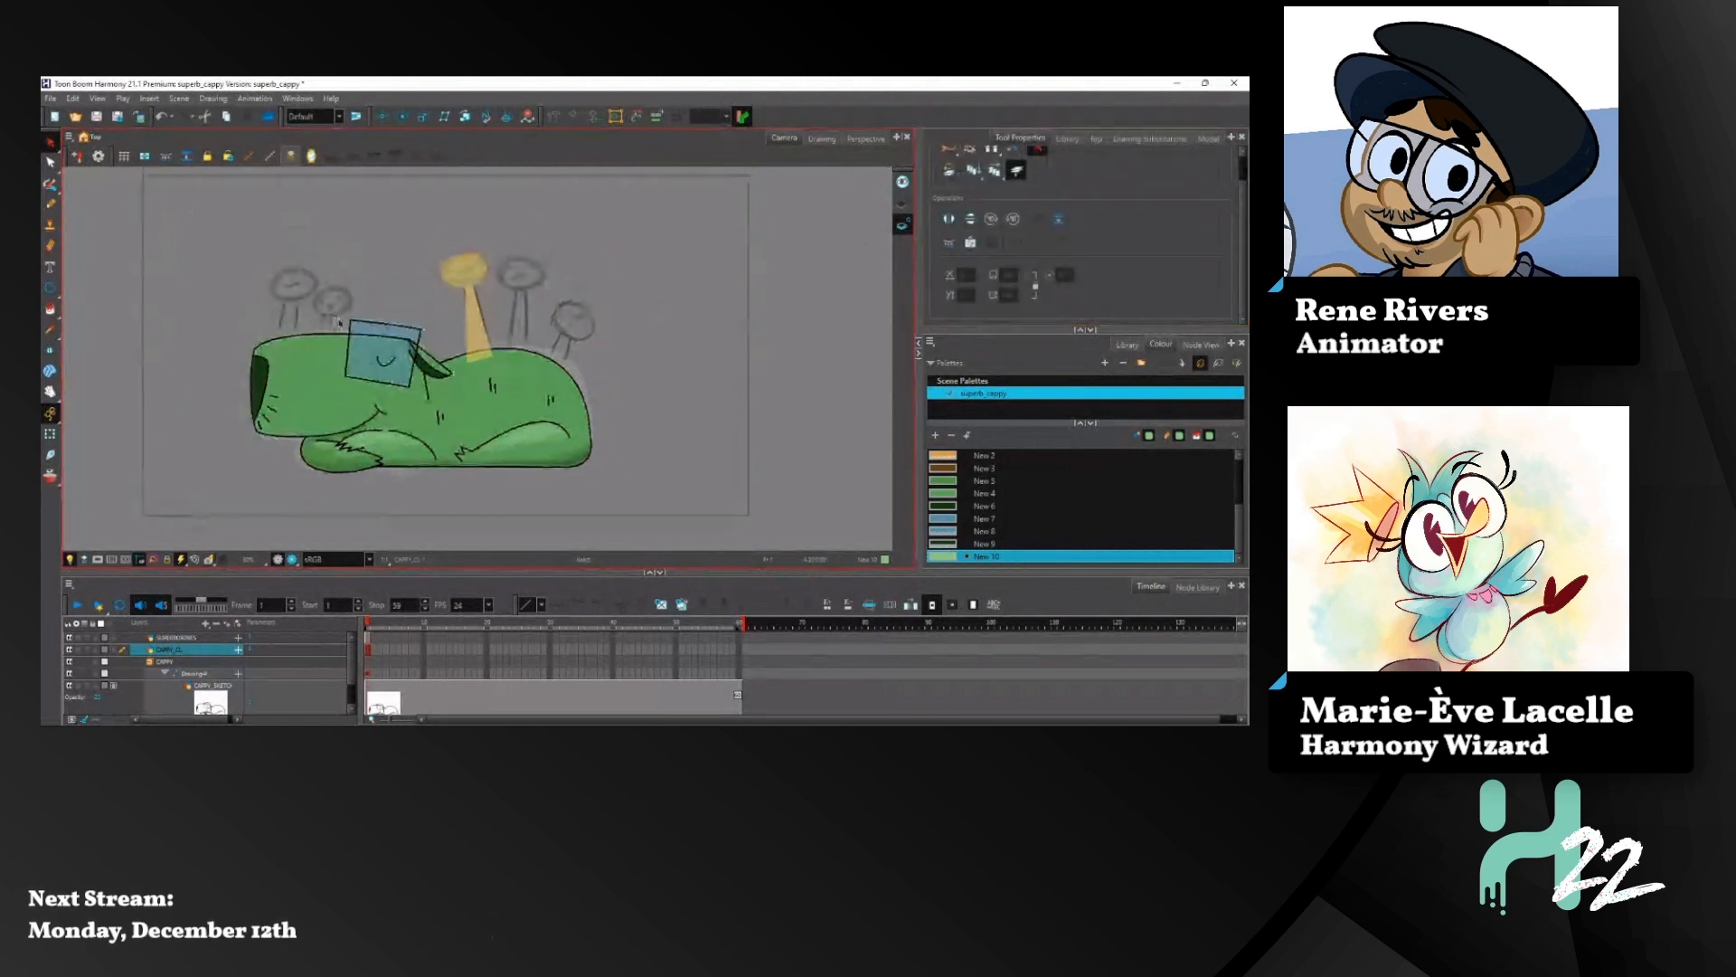
pyautogui.scroll(4, 339, 322)
pyautogui.moveTo(671, 467); pyautogui.dragTo(627, 315)
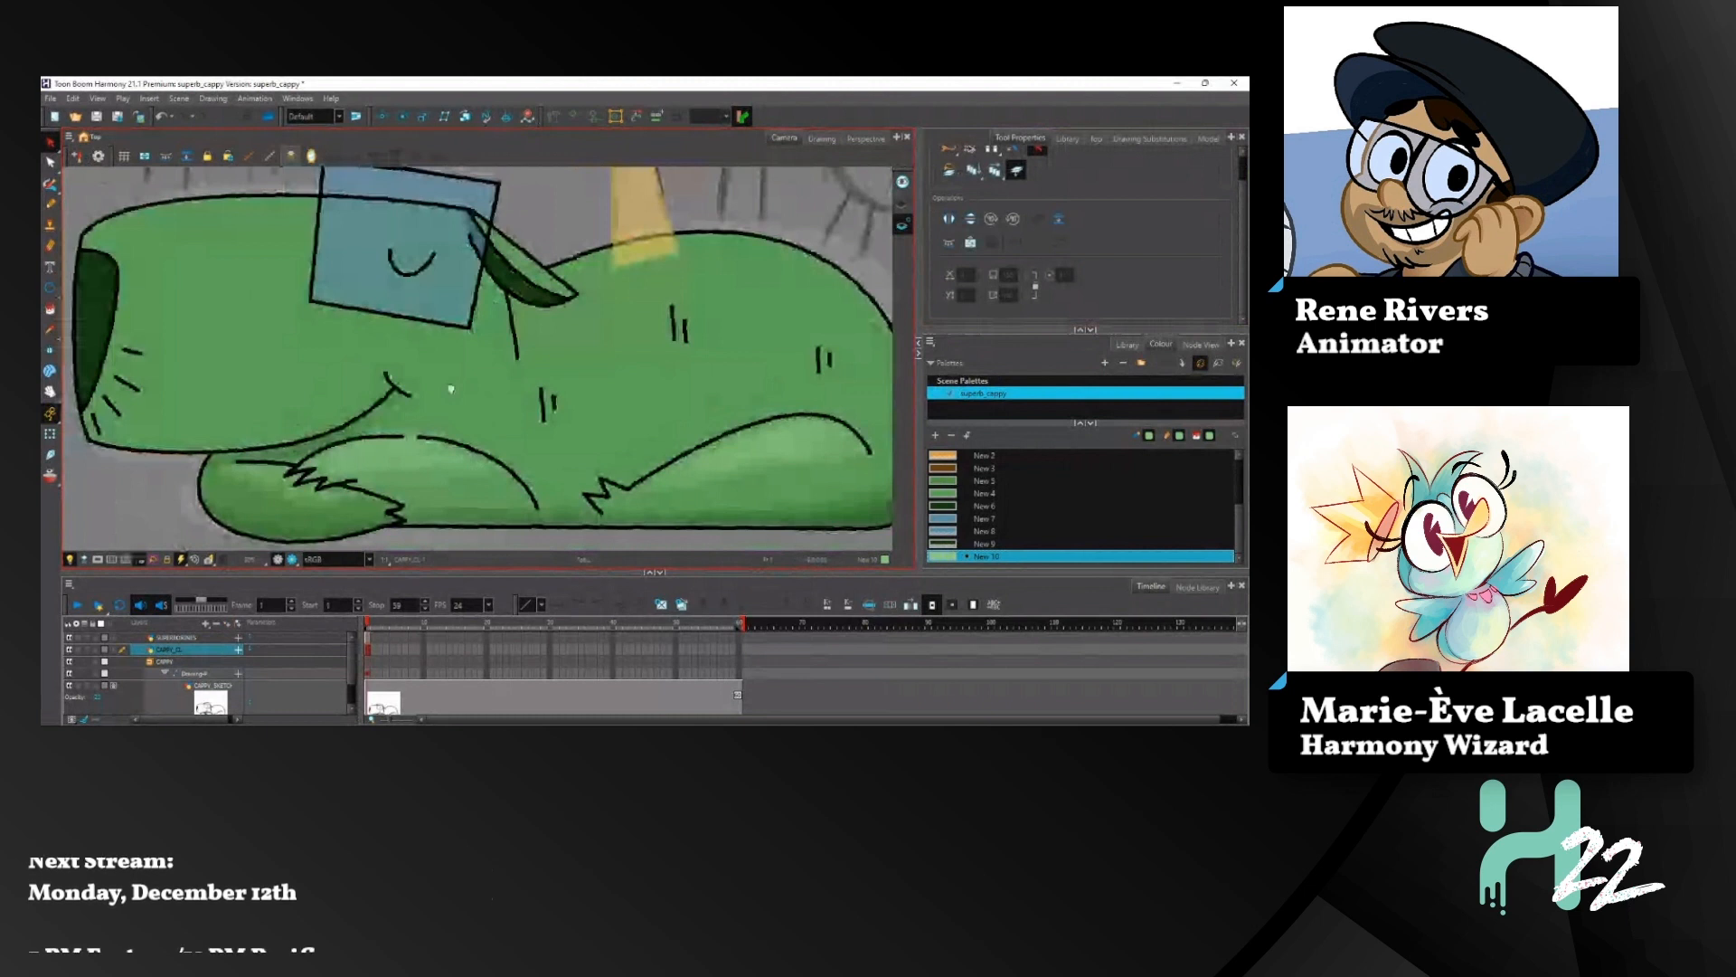
pyautogui.scroll(-4, 450, 388)
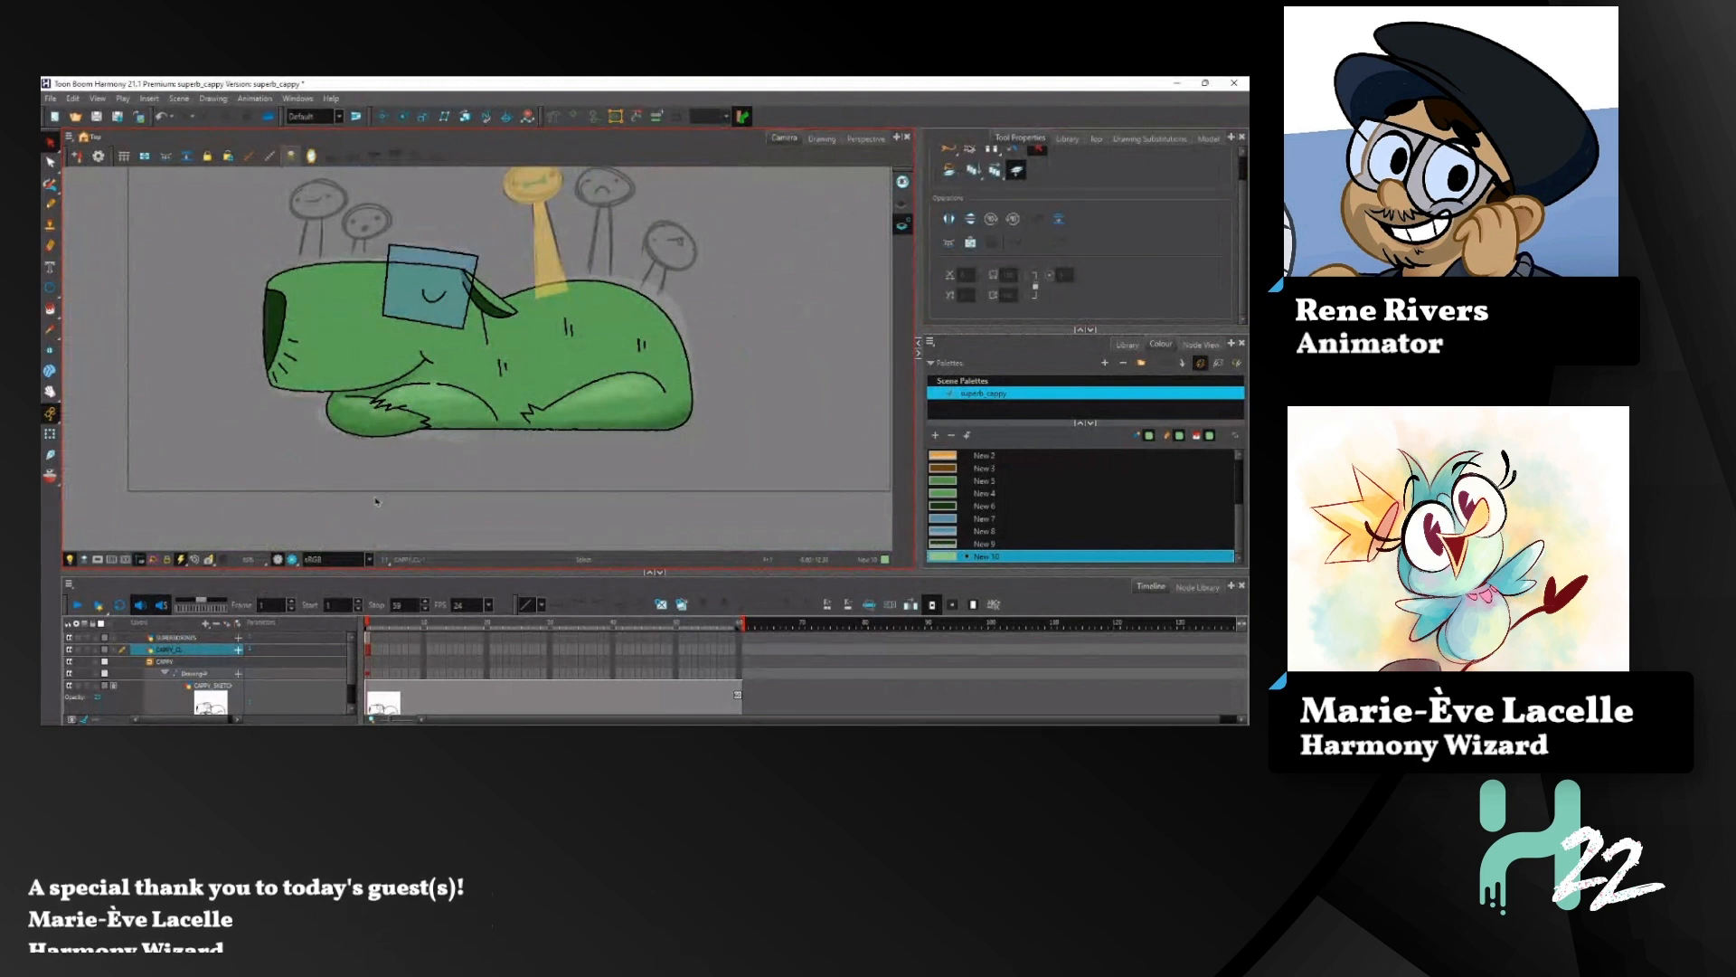
# Step: Activate the Brush with the Brush on Cloth preset, pick the dark green New 9 swatch and open its colour settings
pyautogui.click(49, 183)
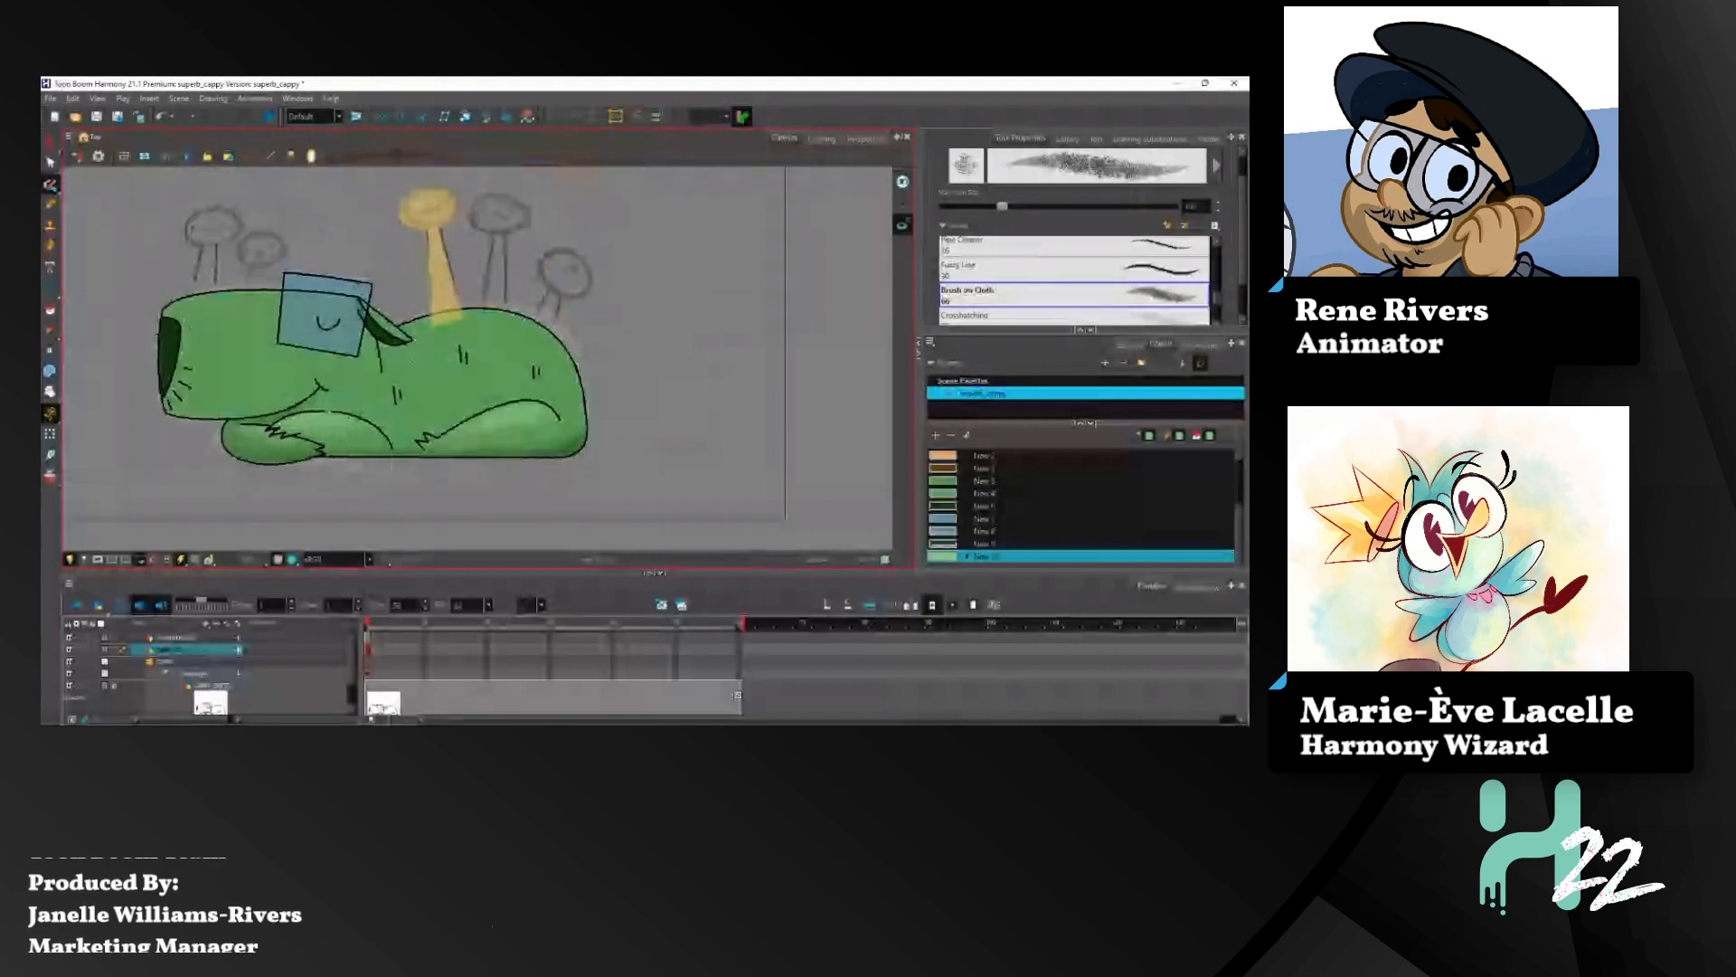
pyautogui.scroll(4, 412, 358)
pyautogui.moveTo(413, 358); pyautogui.dragTo(260, 312)
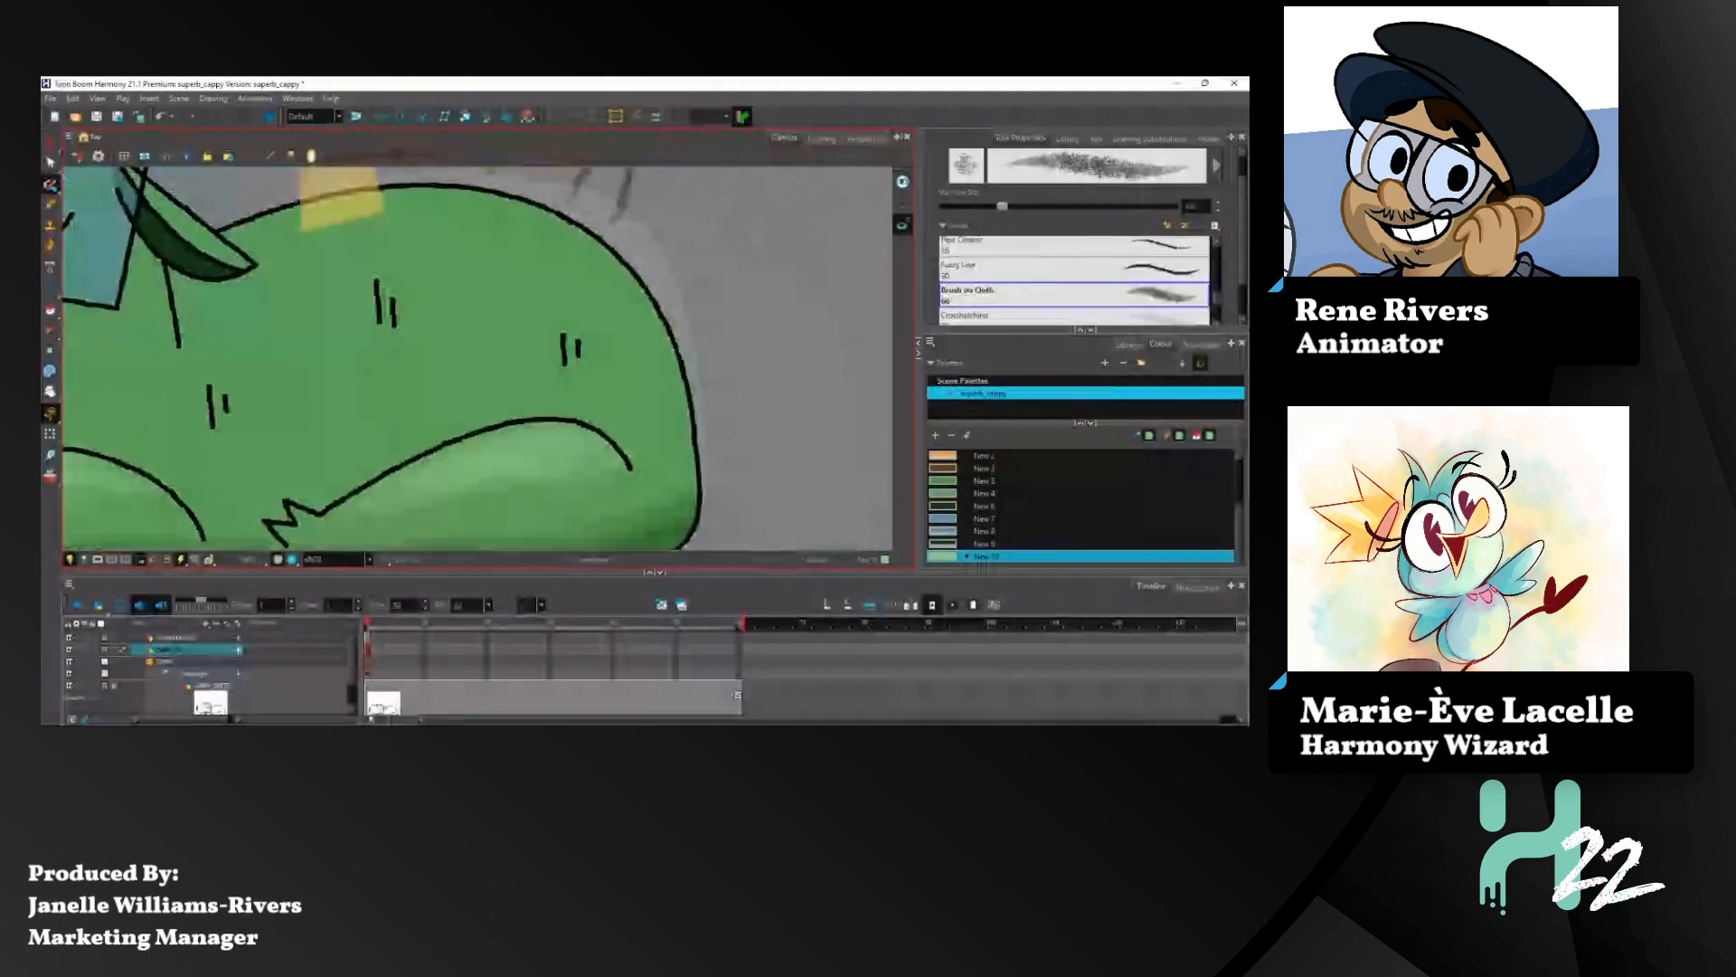
pyautogui.scroll(-4, 412, 358)
pyautogui.click(946, 543)
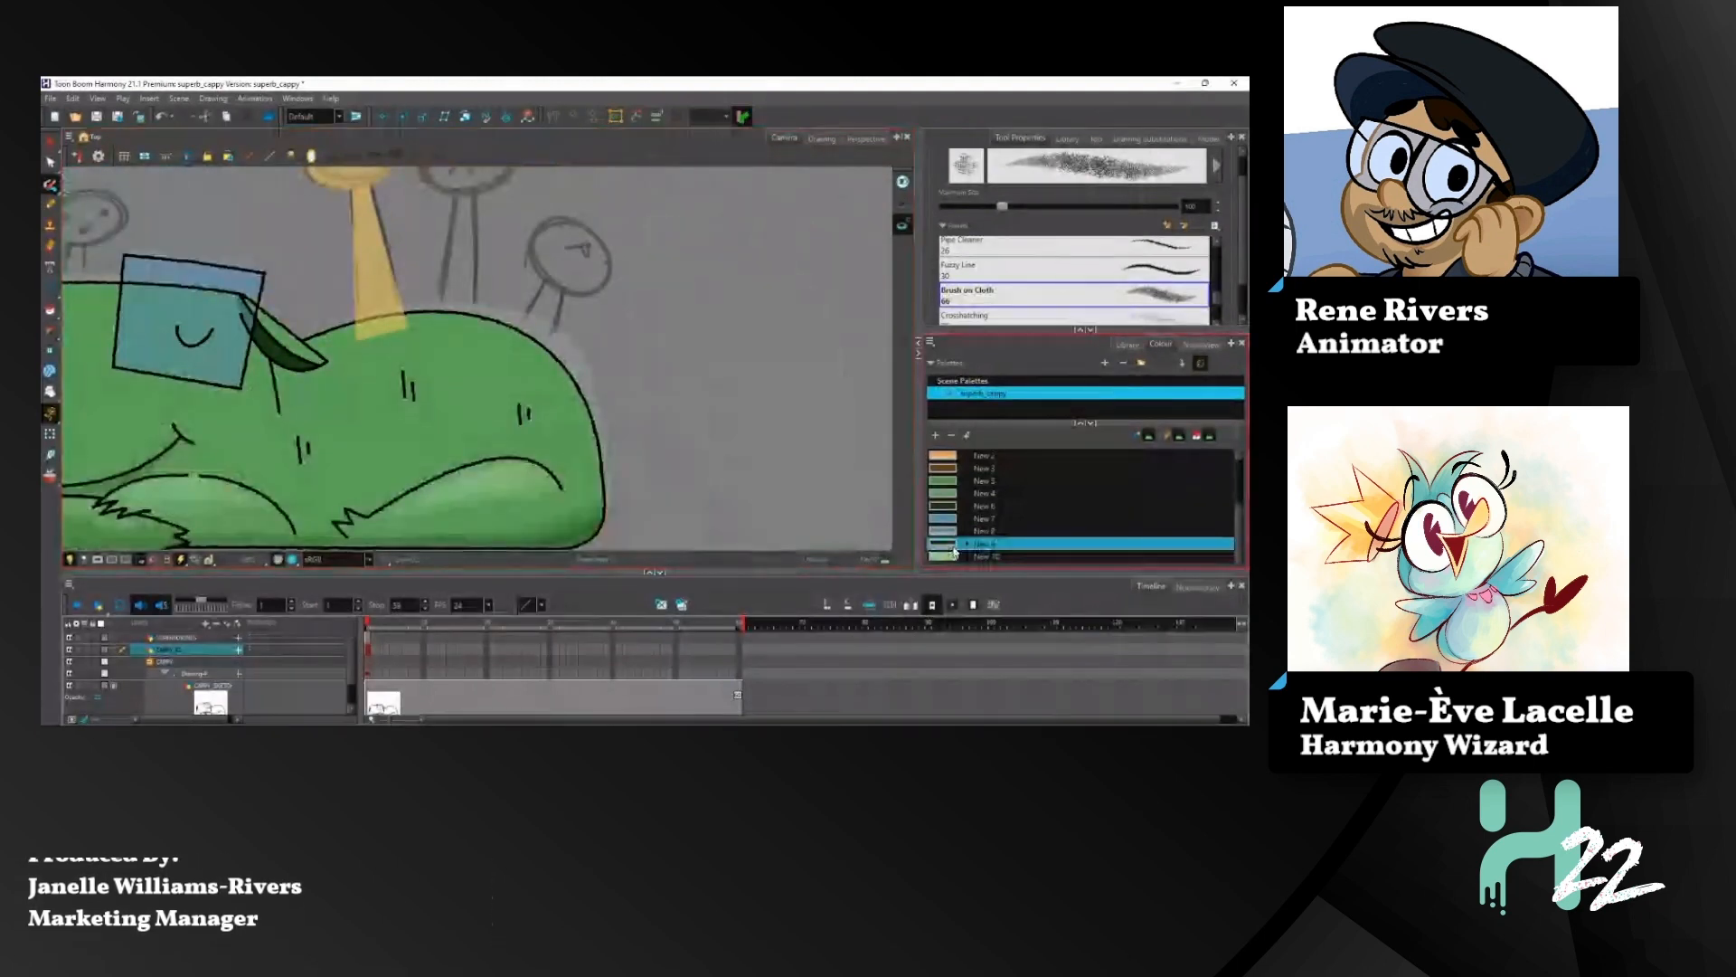
pyautogui.doubleClick(947, 546)
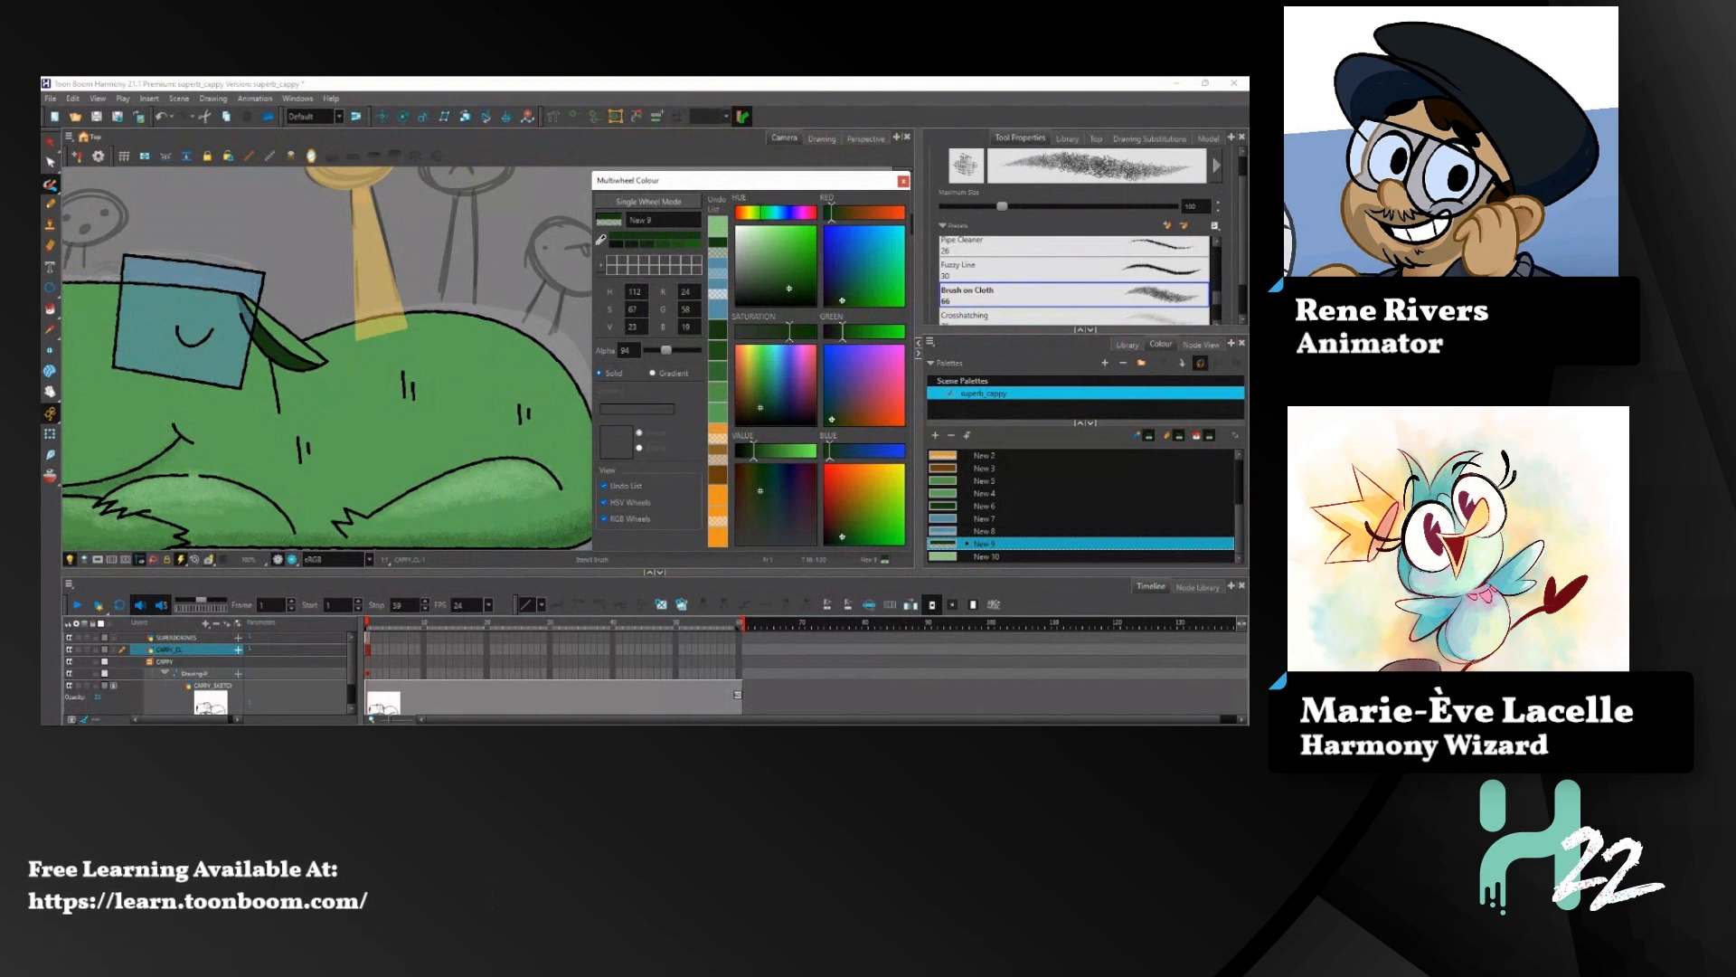
pyautogui.moveTo(712, 187)
pyautogui.mouseDown()
pyautogui.moveTo(753, 155)
pyautogui.moveTo(706, 179)
pyautogui.mouseUp()
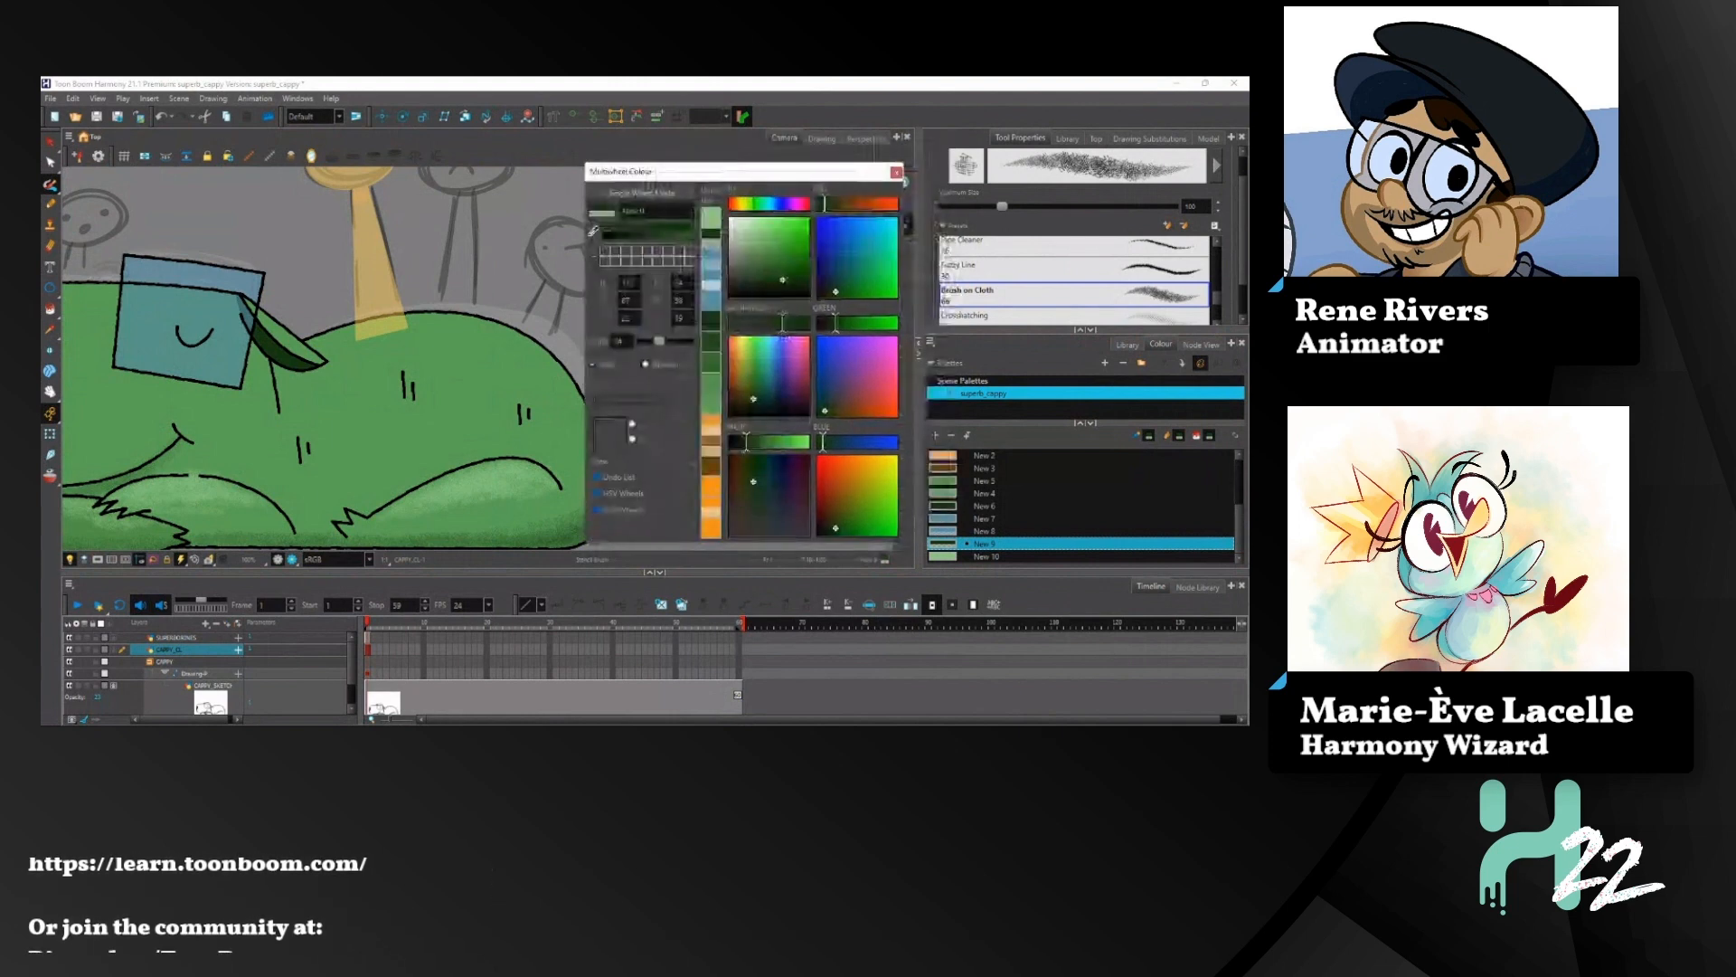
pyautogui.click(896, 172)
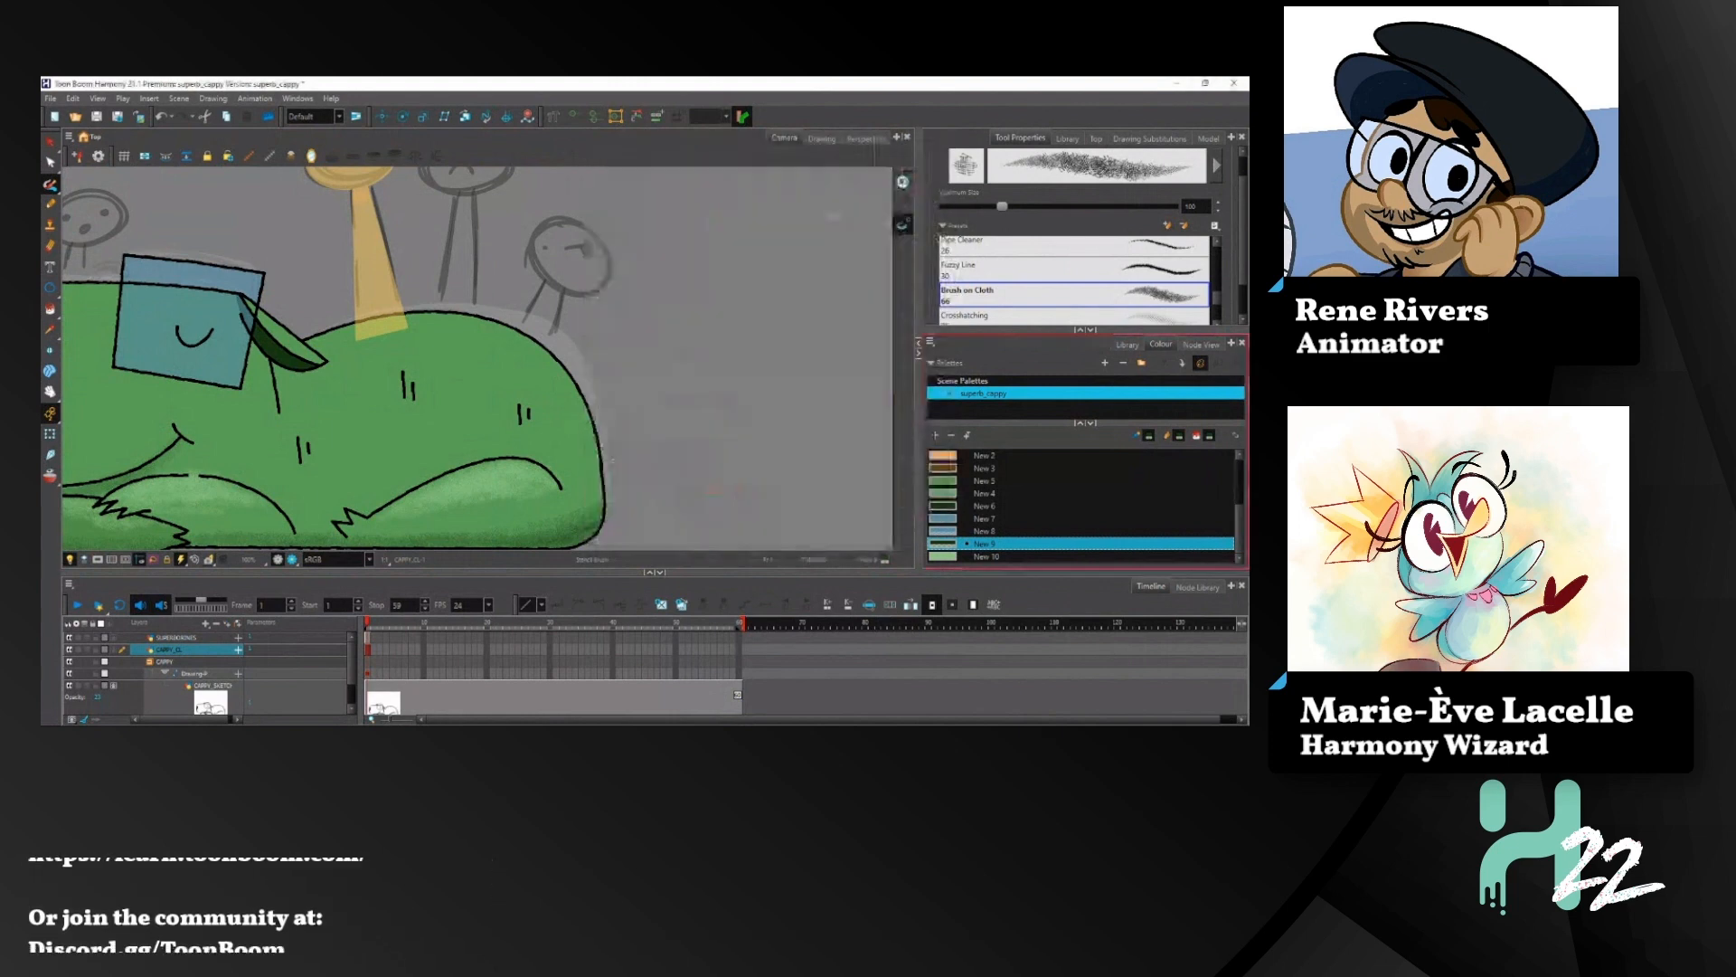
# Step: Brush soft light-green highlights along the capybara's head and back with New 10, and undo the last action
pyautogui.click(52, 450)
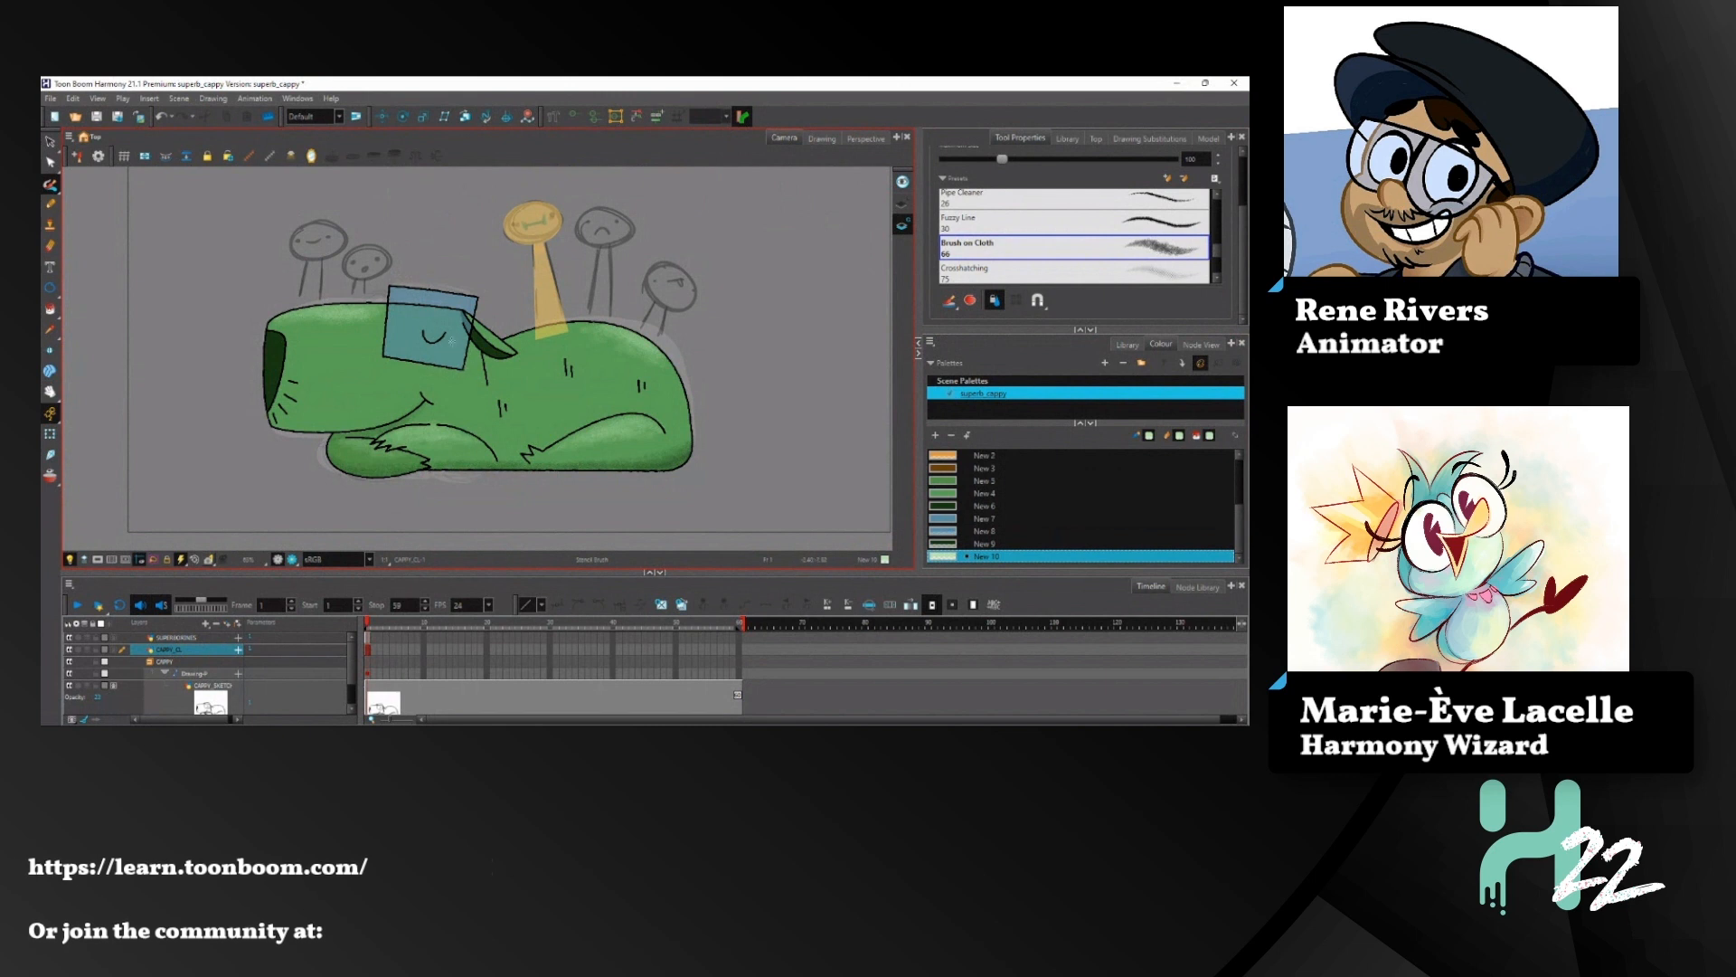
pyautogui.moveTo(426, 386)
pyautogui.mouseDown()
pyautogui.moveTo(399, 437)
pyautogui.moveTo(446, 446)
pyautogui.moveTo(448, 394)
pyautogui.moveTo(417, 372)
pyautogui.mouseUp()
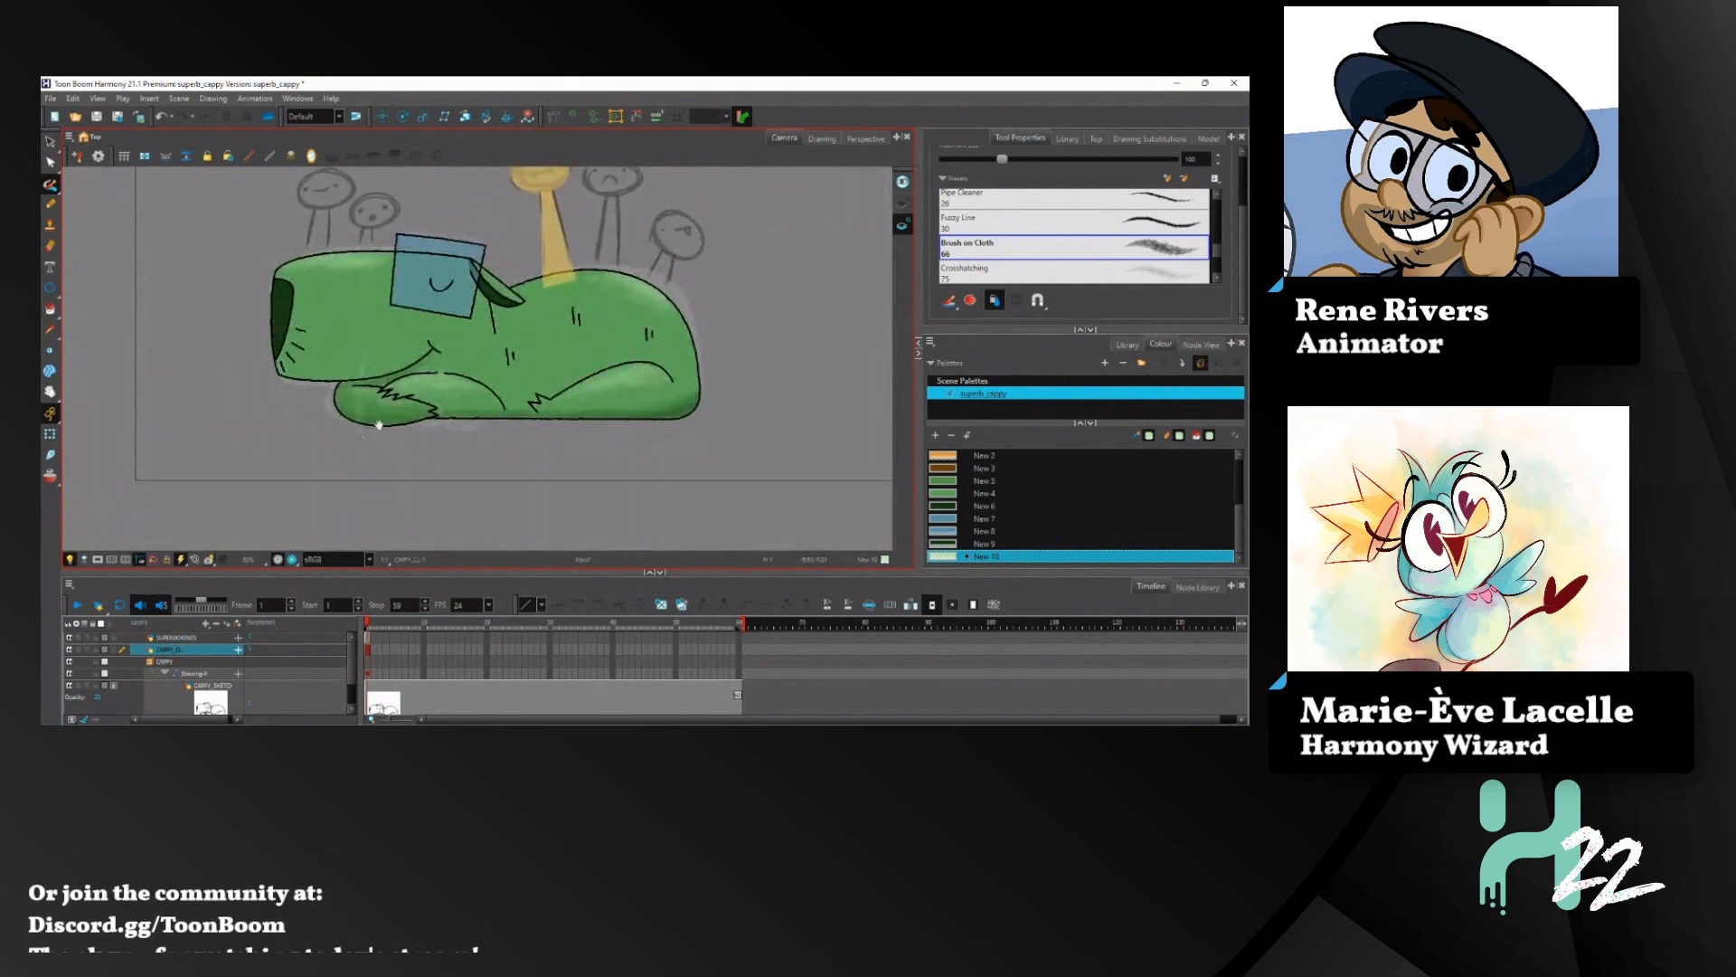
pyautogui.hotkey('ctrl', 'z')
pyautogui.moveTo(492, 253)
pyautogui.mouseDown()
pyautogui.moveTo(368, 353)
pyautogui.moveTo(410, 362)
pyautogui.mouseUp()
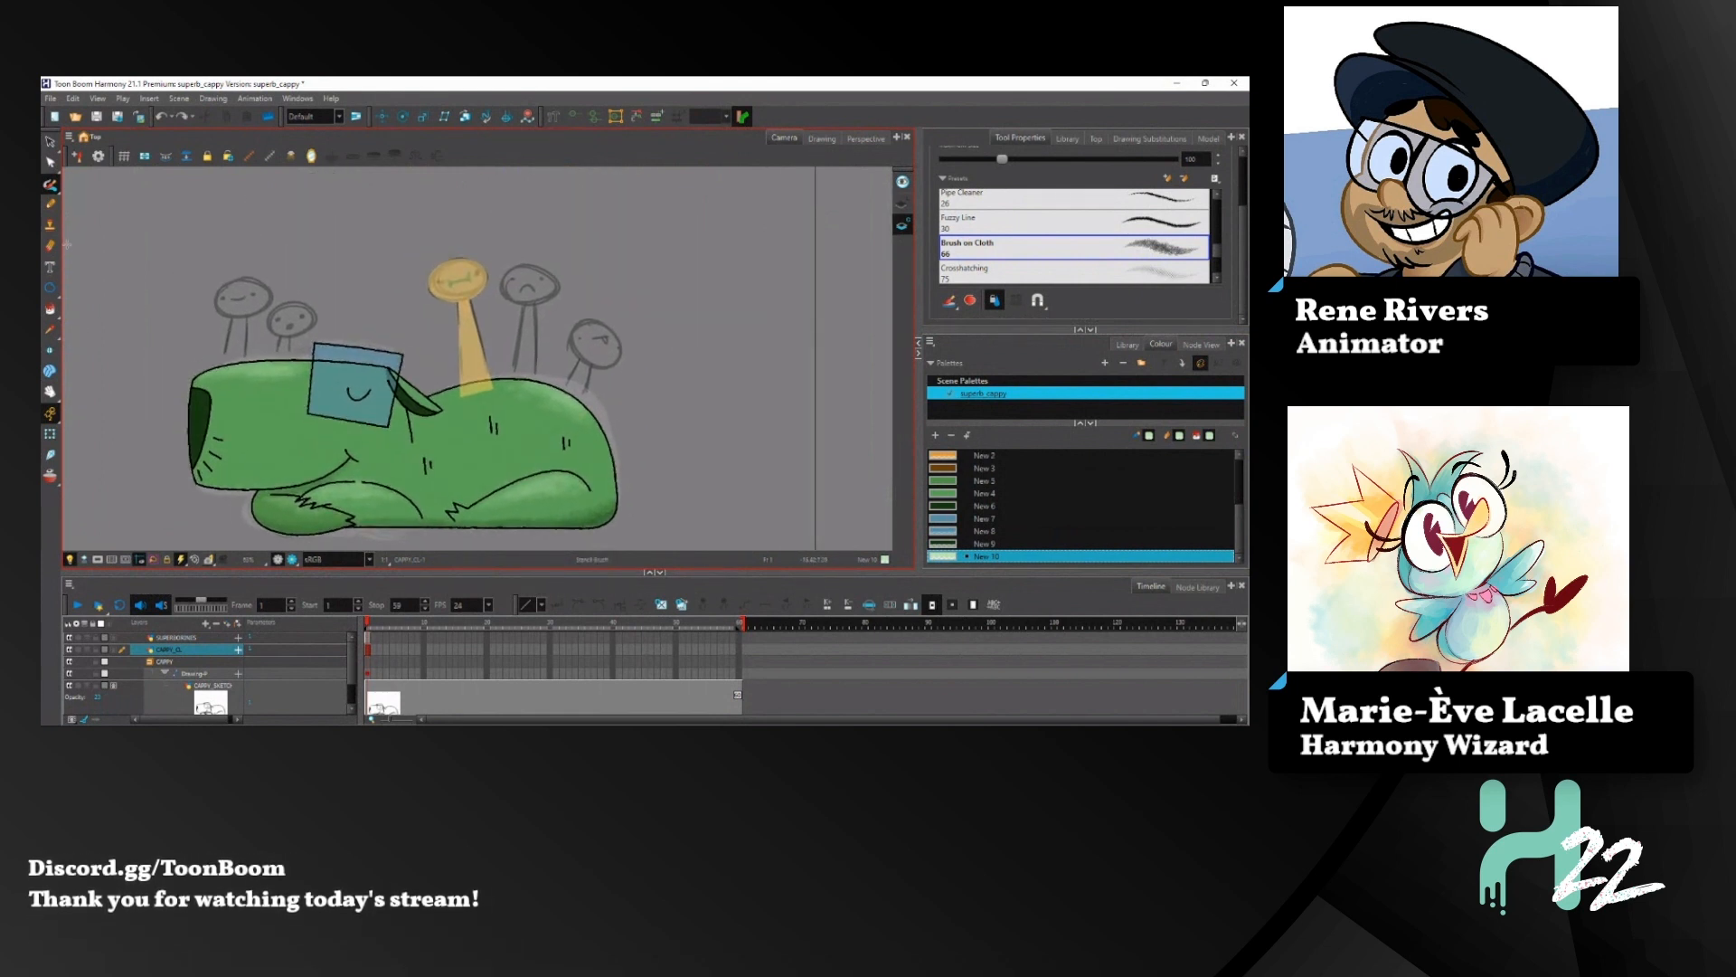
# Step: Rig the tall yellow figure with a curve deformer running from its base up to its head, and try bending it
pyautogui.click(51, 434)
pyautogui.click(470, 336)
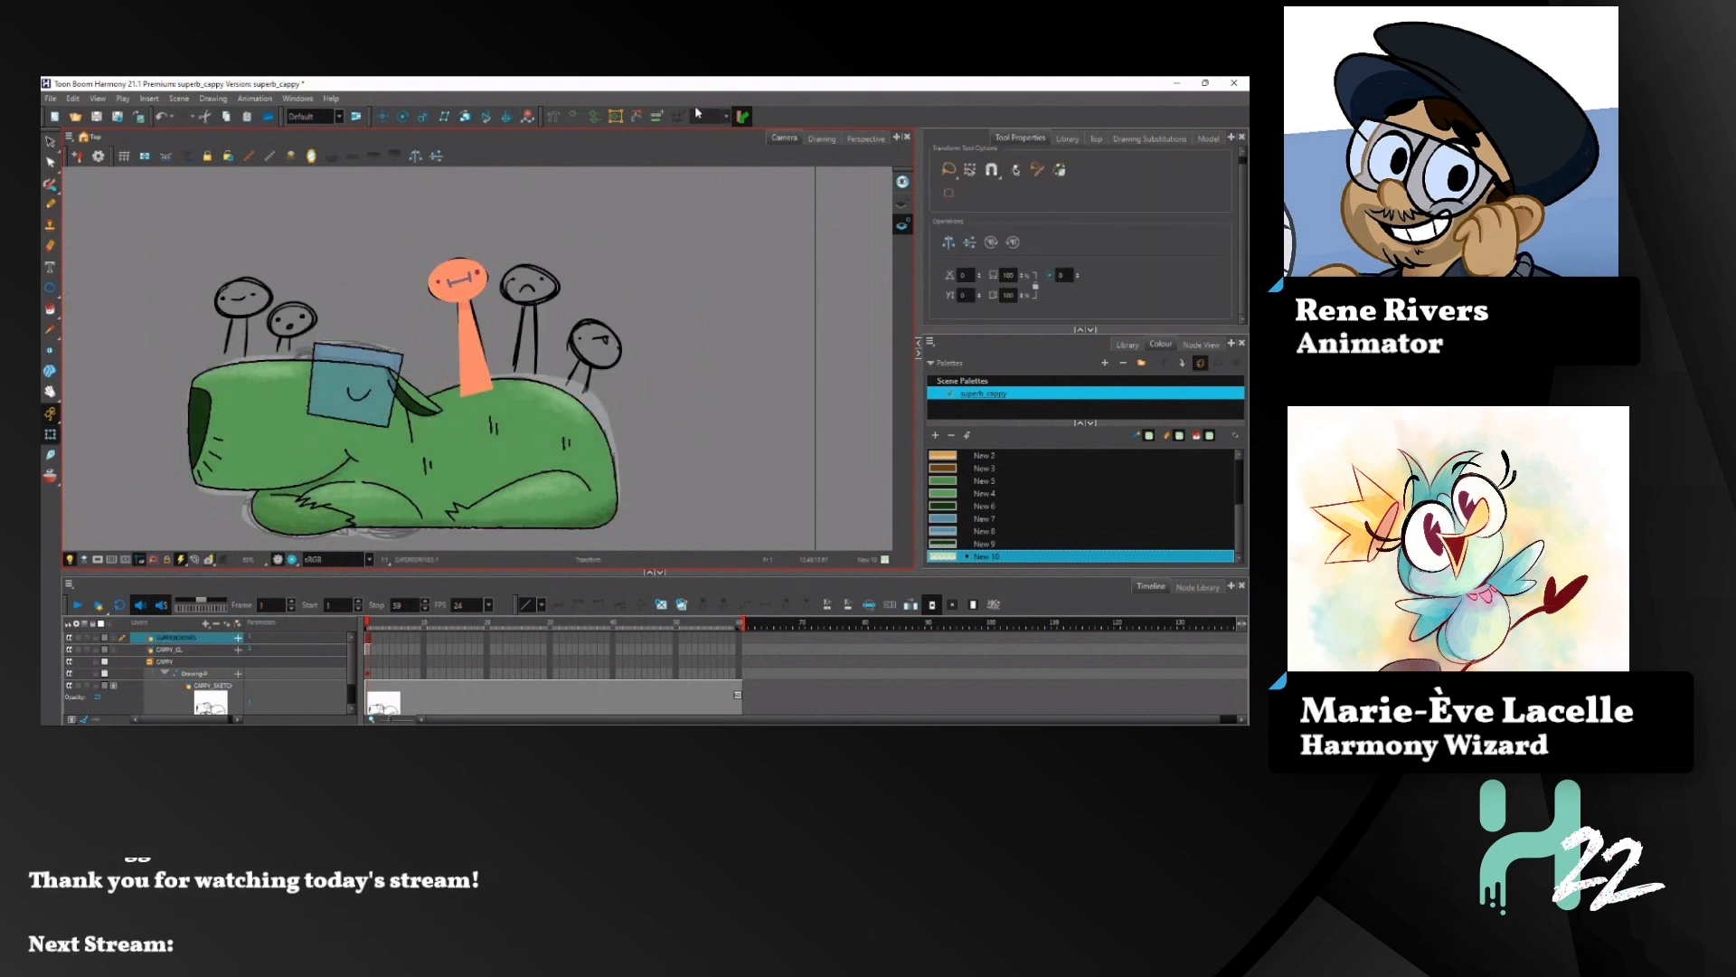
pyautogui.click(552, 116)
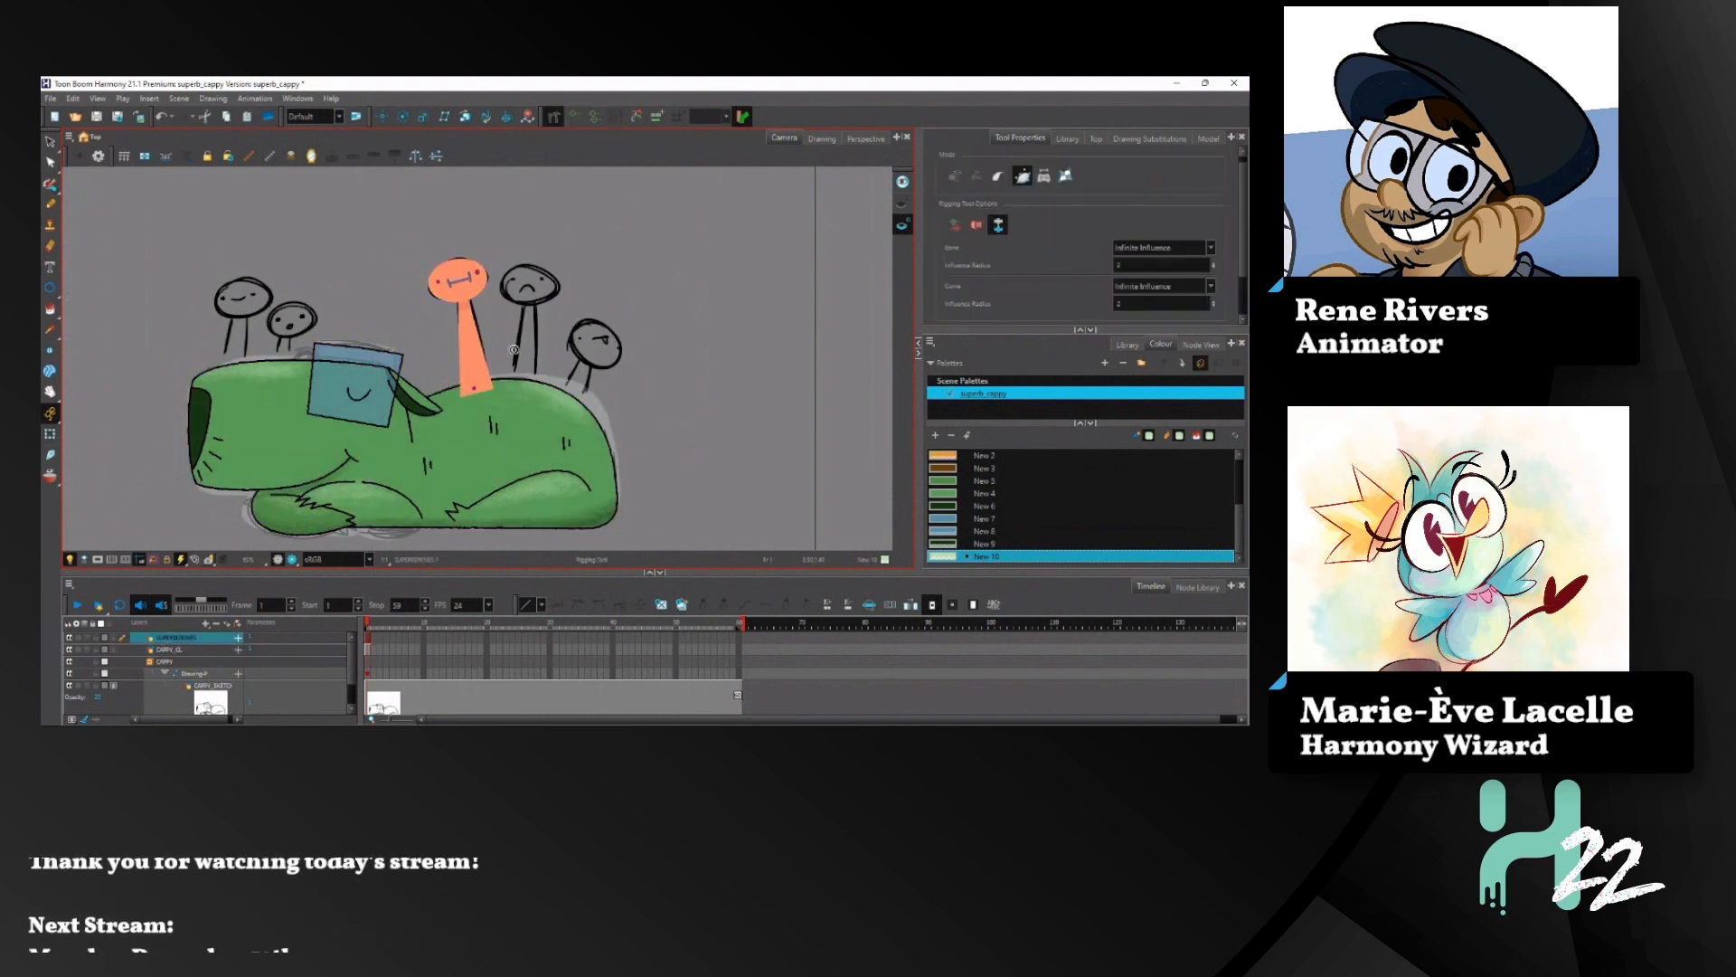
pyautogui.click(470, 357)
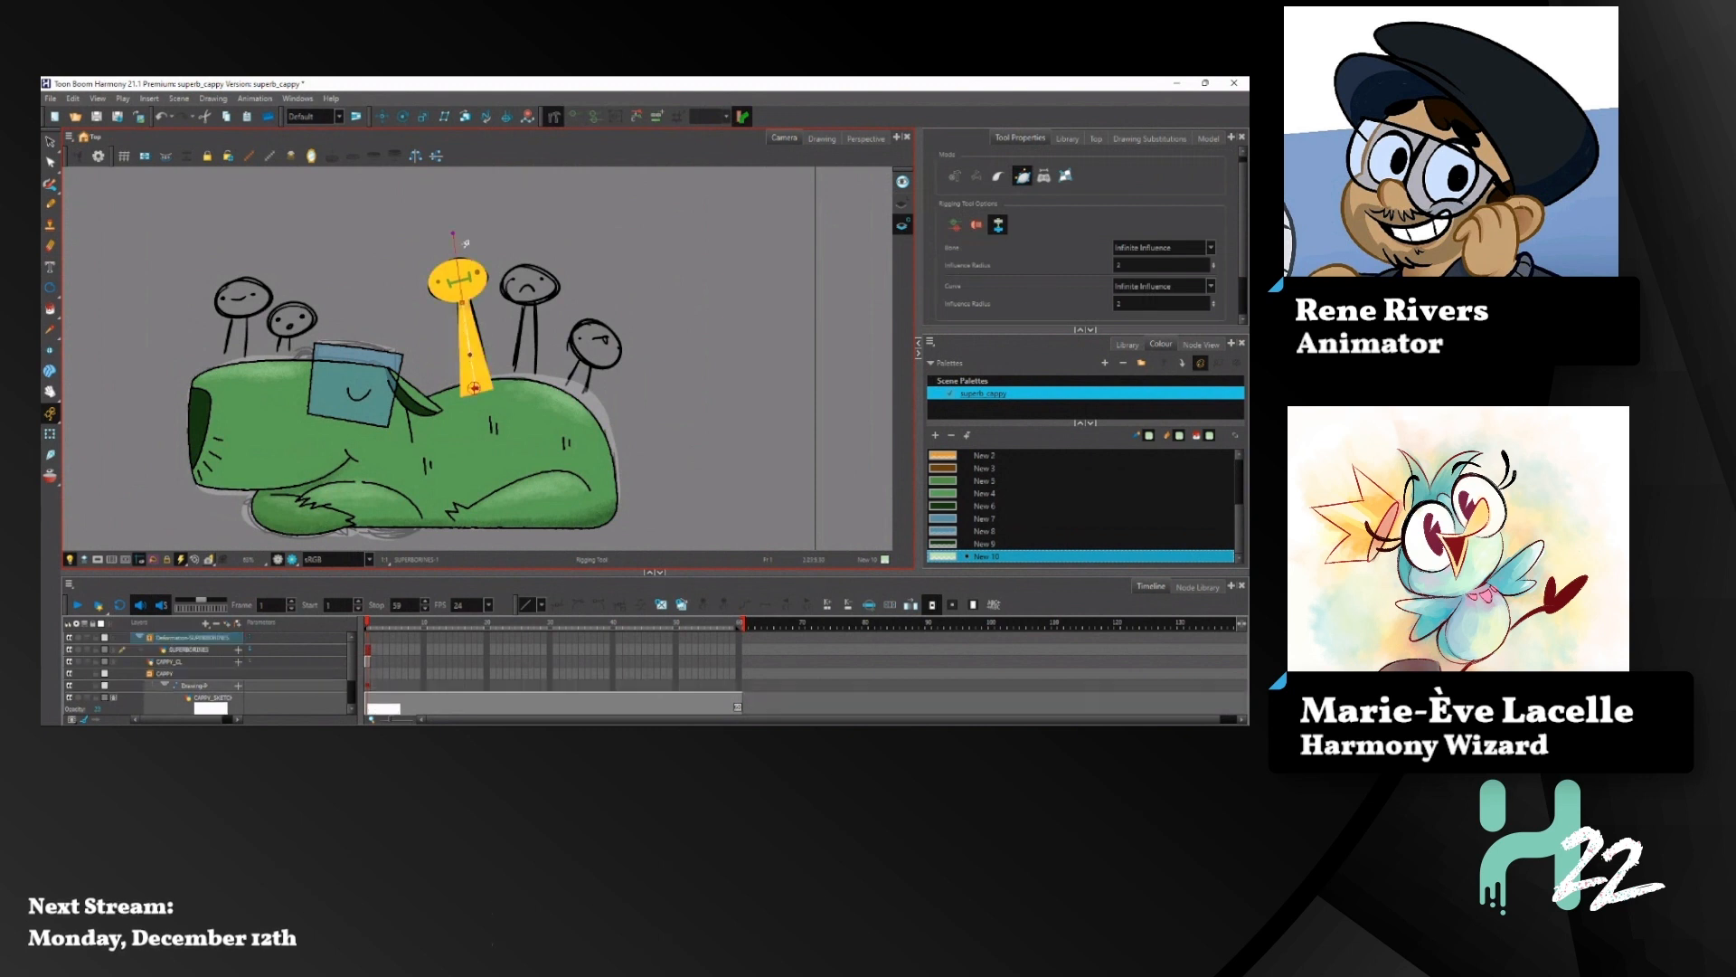
pyautogui.hotkey('shift', 't')
pyautogui.moveTo(464, 303); pyautogui.dragTo(512, 318)
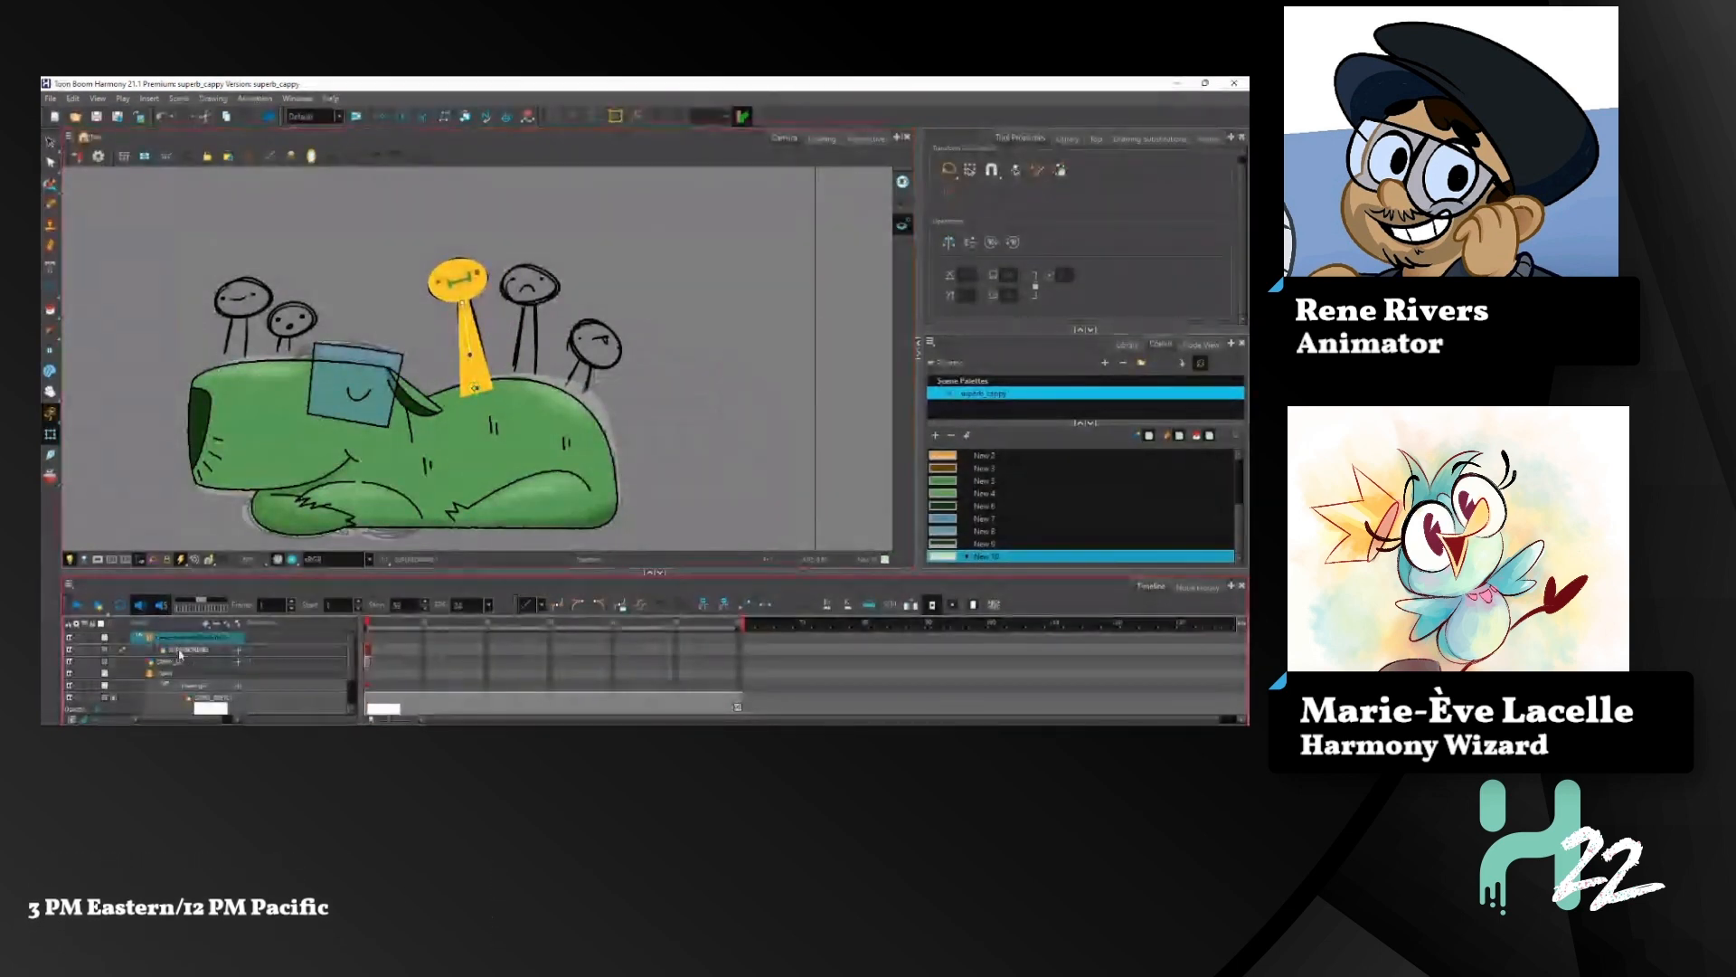
# Step: Collapse the yellow figure's deformation group and move it beneath the capybara's colour layer in the layer order
pyautogui.click(179, 651)
pyautogui.click(138, 637)
pyautogui.moveTo(180, 638); pyautogui.dragTo(184, 665)
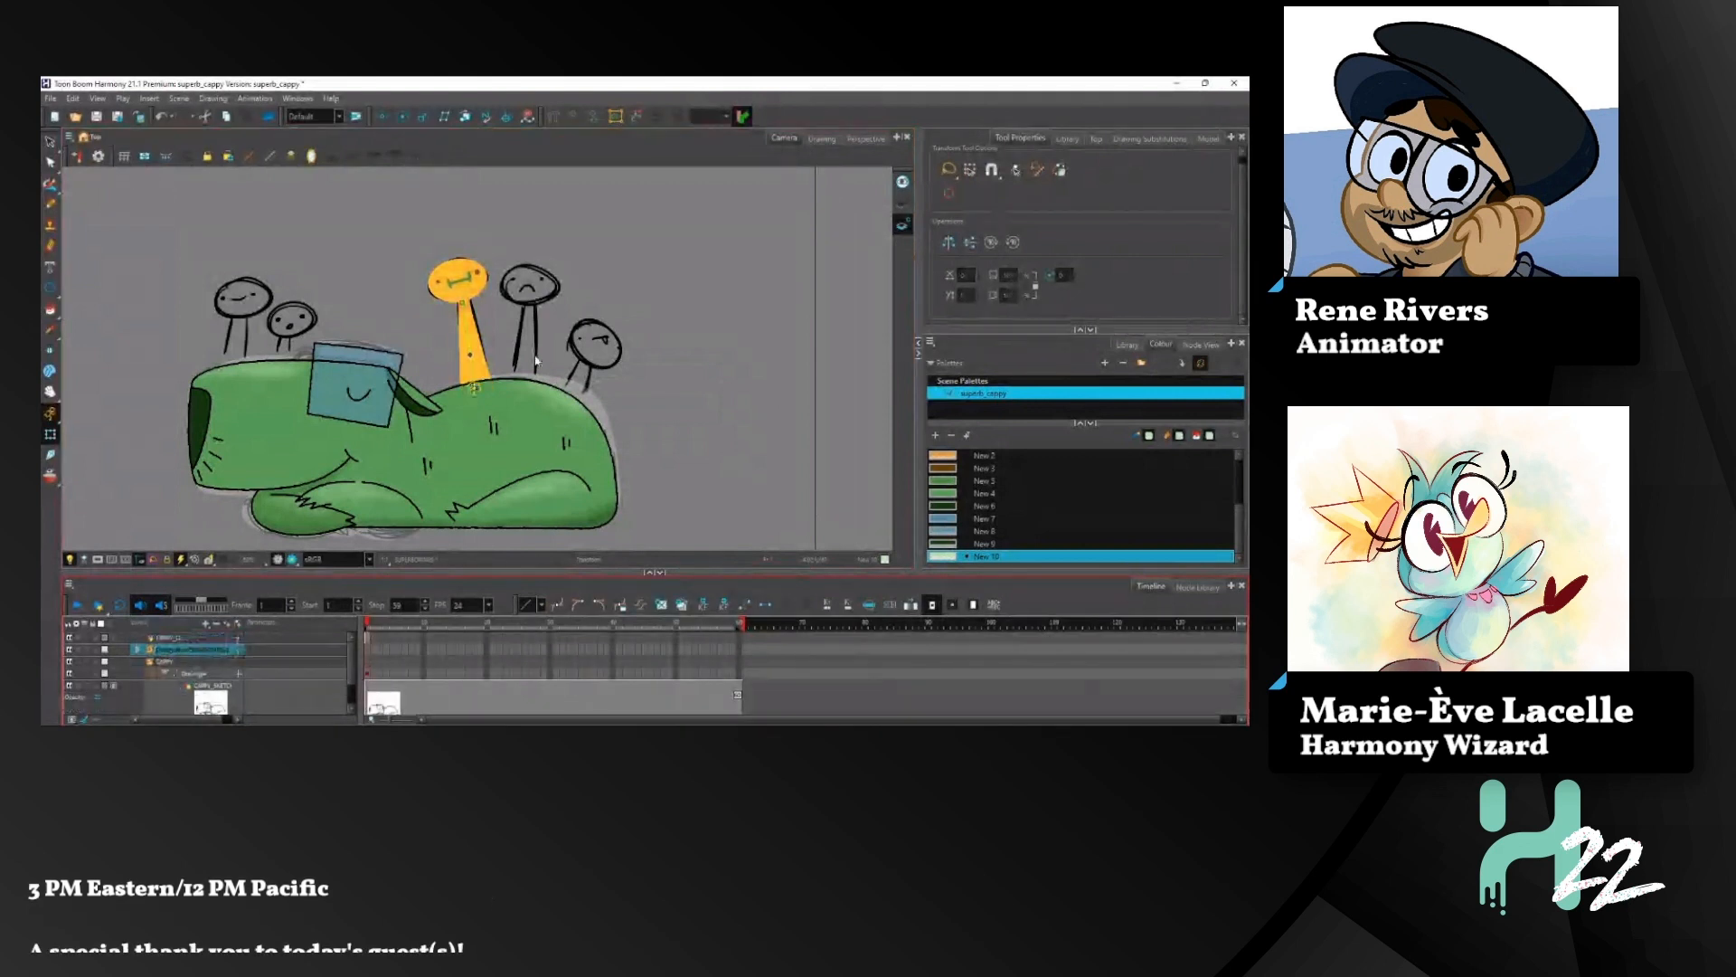
# Step: Try posing the yellow figure with its deformer by lowering its head and curving its neck
pyautogui.moveTo(462, 302)
pyautogui.mouseDown()
pyautogui.moveTo(492, 319)
pyautogui.moveTo(450, 338)
pyautogui.moveTo(485, 307)
pyautogui.moveTo(470, 311)
pyautogui.moveTo(452, 367)
pyautogui.moveTo(488, 299)
pyautogui.moveTo(447, 285)
pyautogui.moveTo(488, 320)
pyautogui.mouseUp()
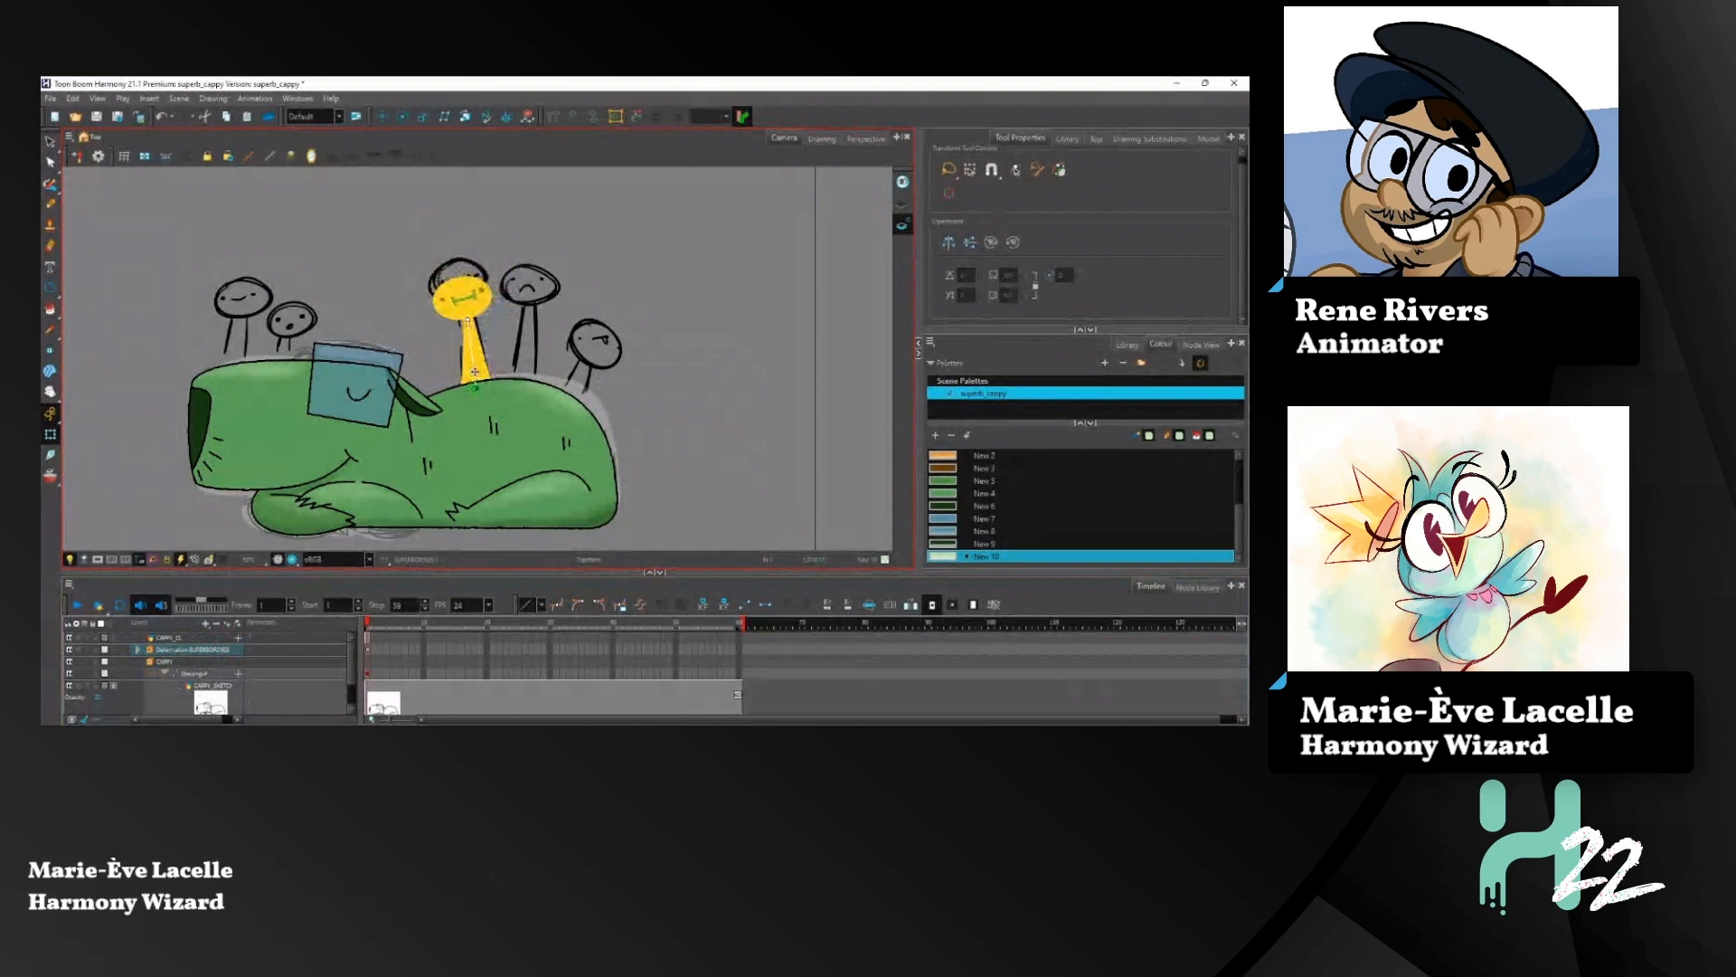
pyautogui.moveTo(470, 320); pyautogui.dragTo(488, 299)
pyautogui.scroll(1, 464, 251)
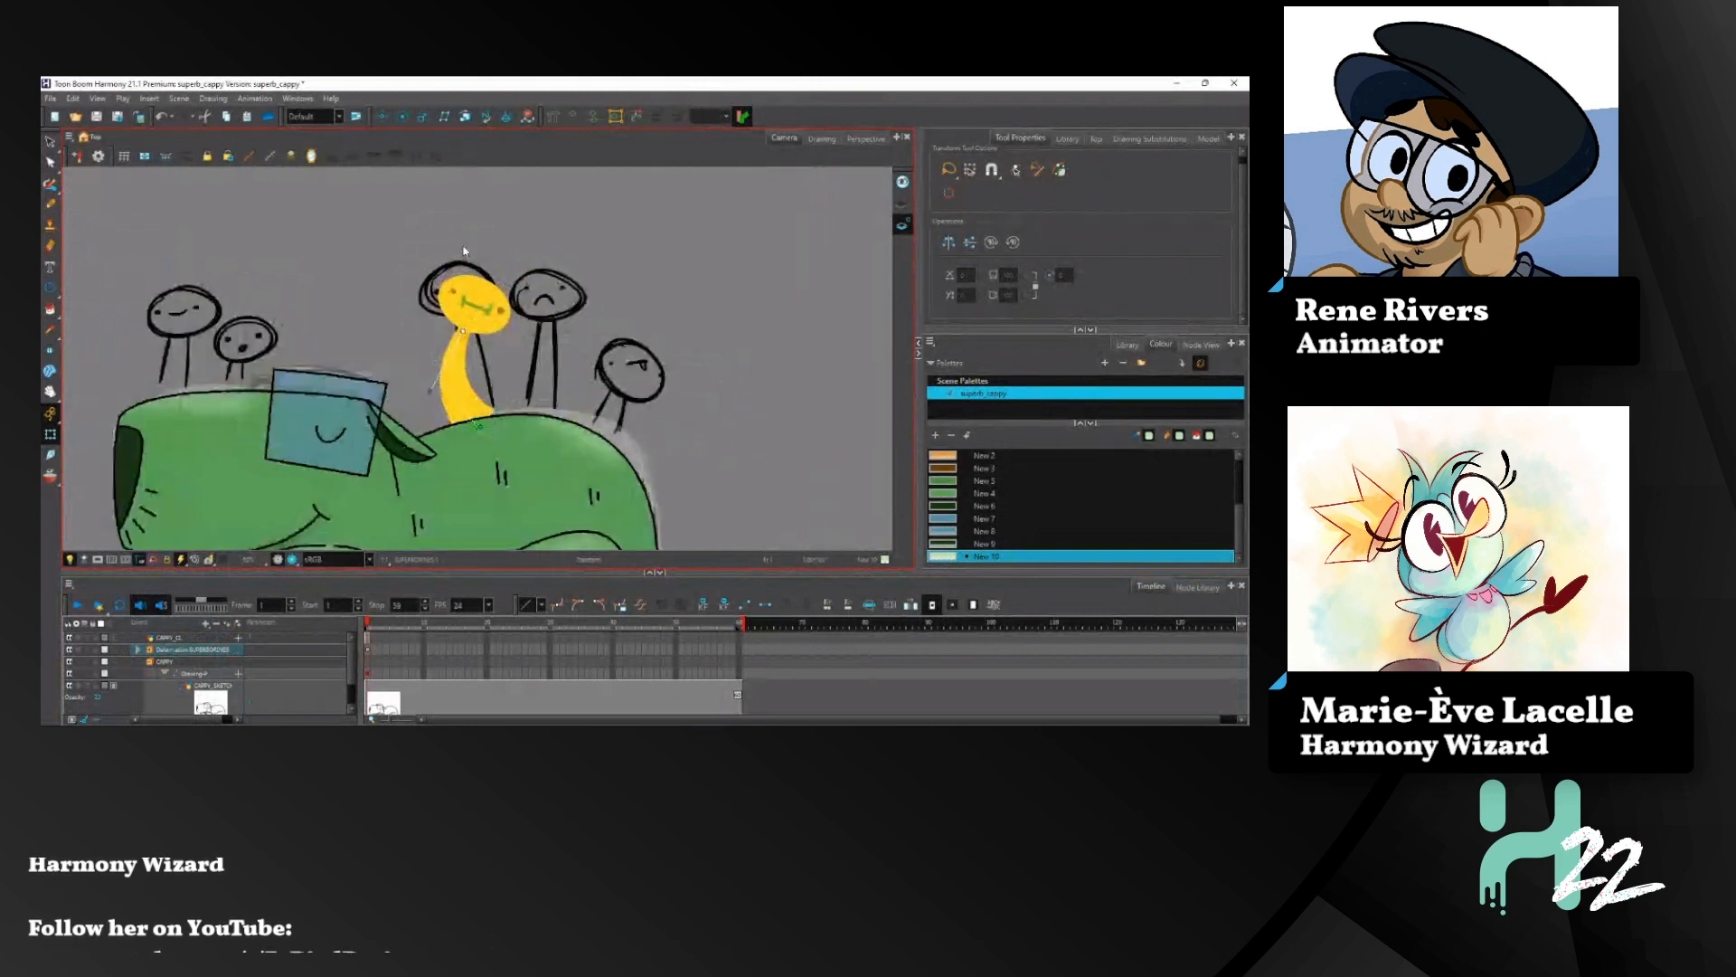
pyautogui.scroll(4, 463, 250)
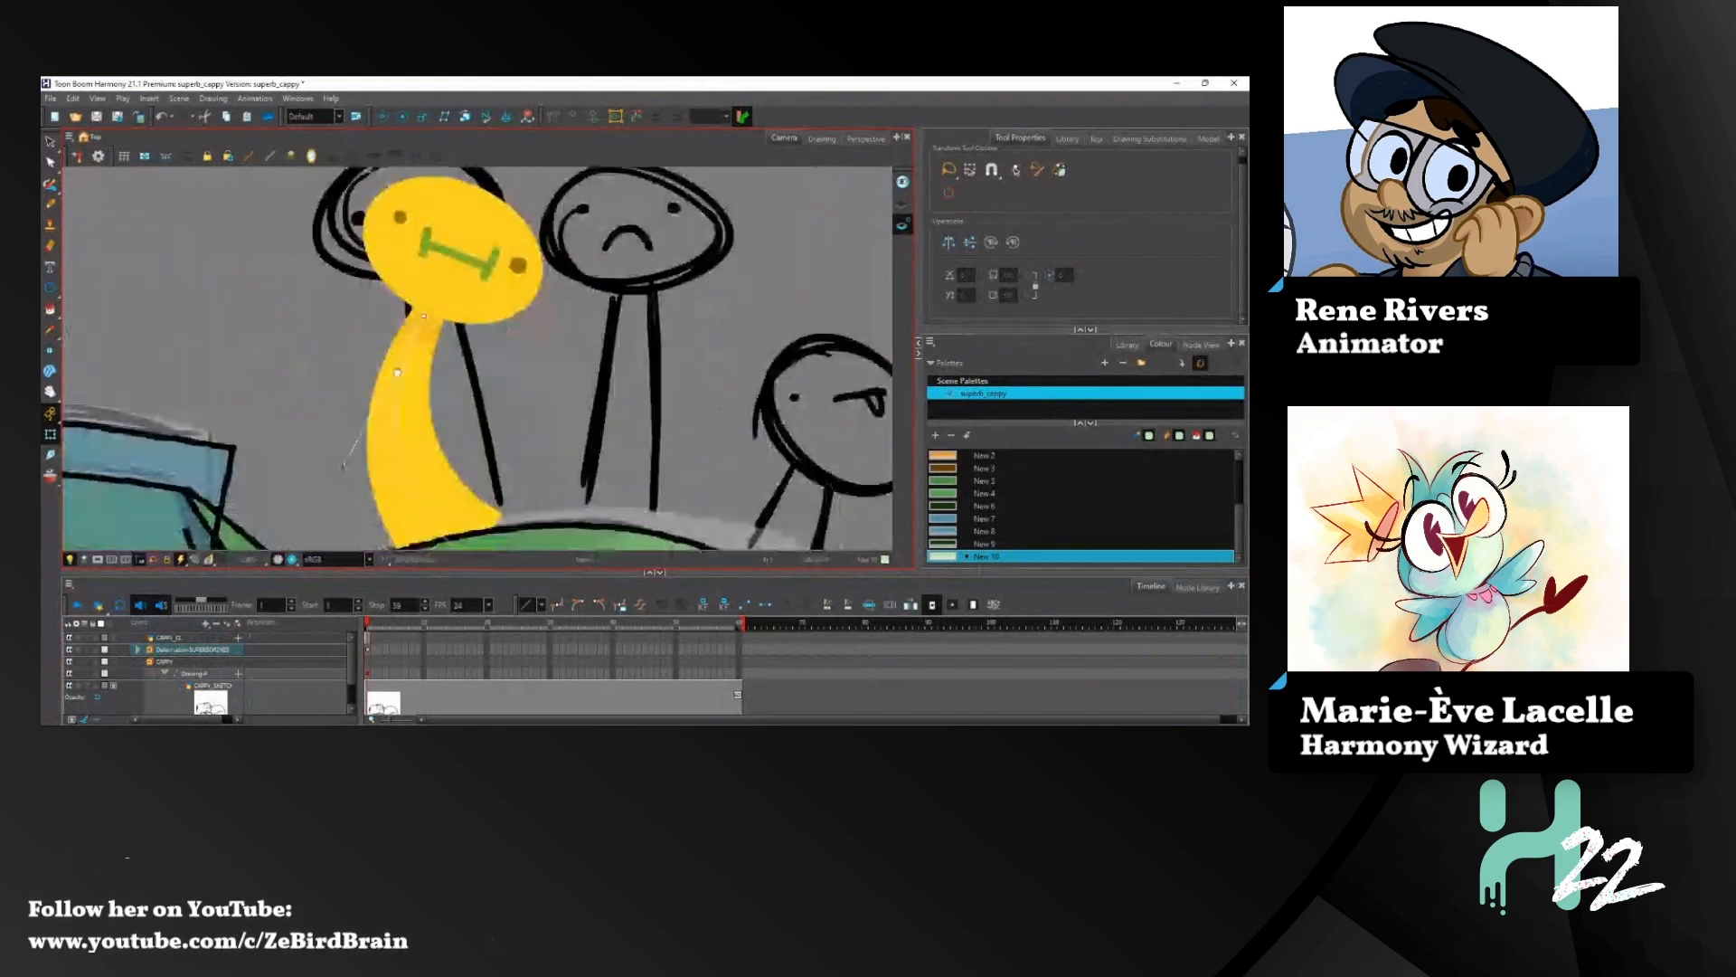
pyautogui.moveTo(397, 372); pyautogui.dragTo(406, 389)
pyautogui.moveTo(432, 333)
pyautogui.mouseDown()
pyautogui.moveTo(443, 324)
pyautogui.moveTo(444, 342)
pyautogui.mouseUp()
pyautogui.scroll(2, 563, 360)
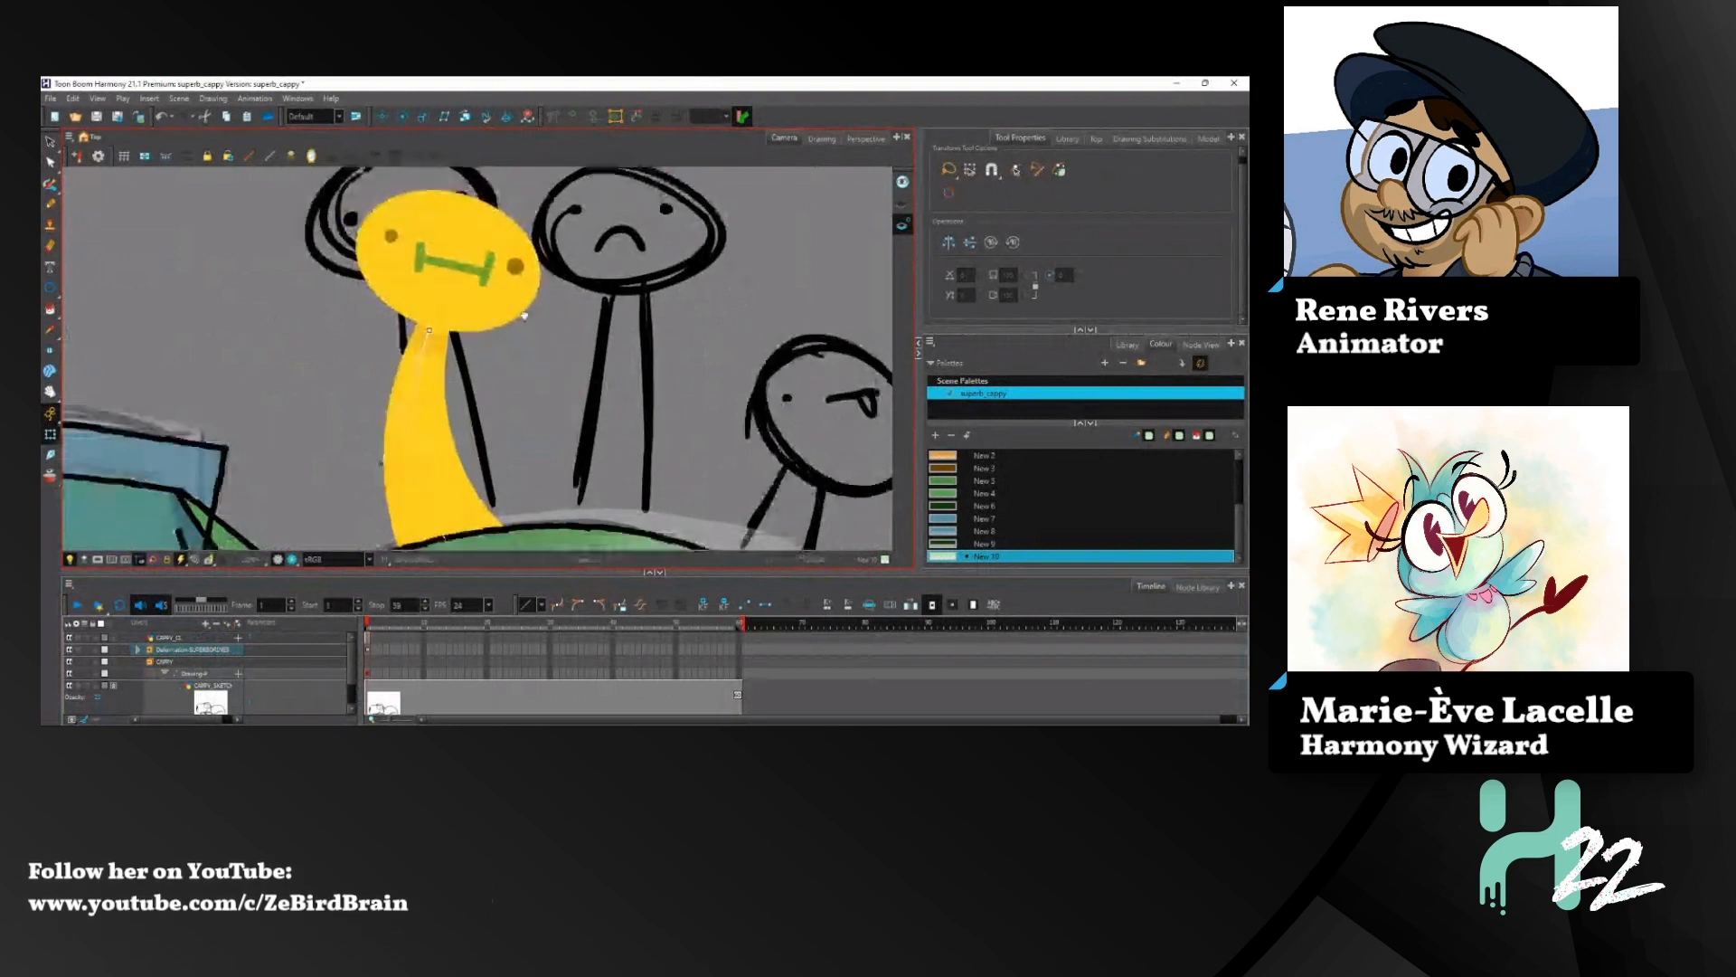
pyautogui.scroll(-5, 505, 326)
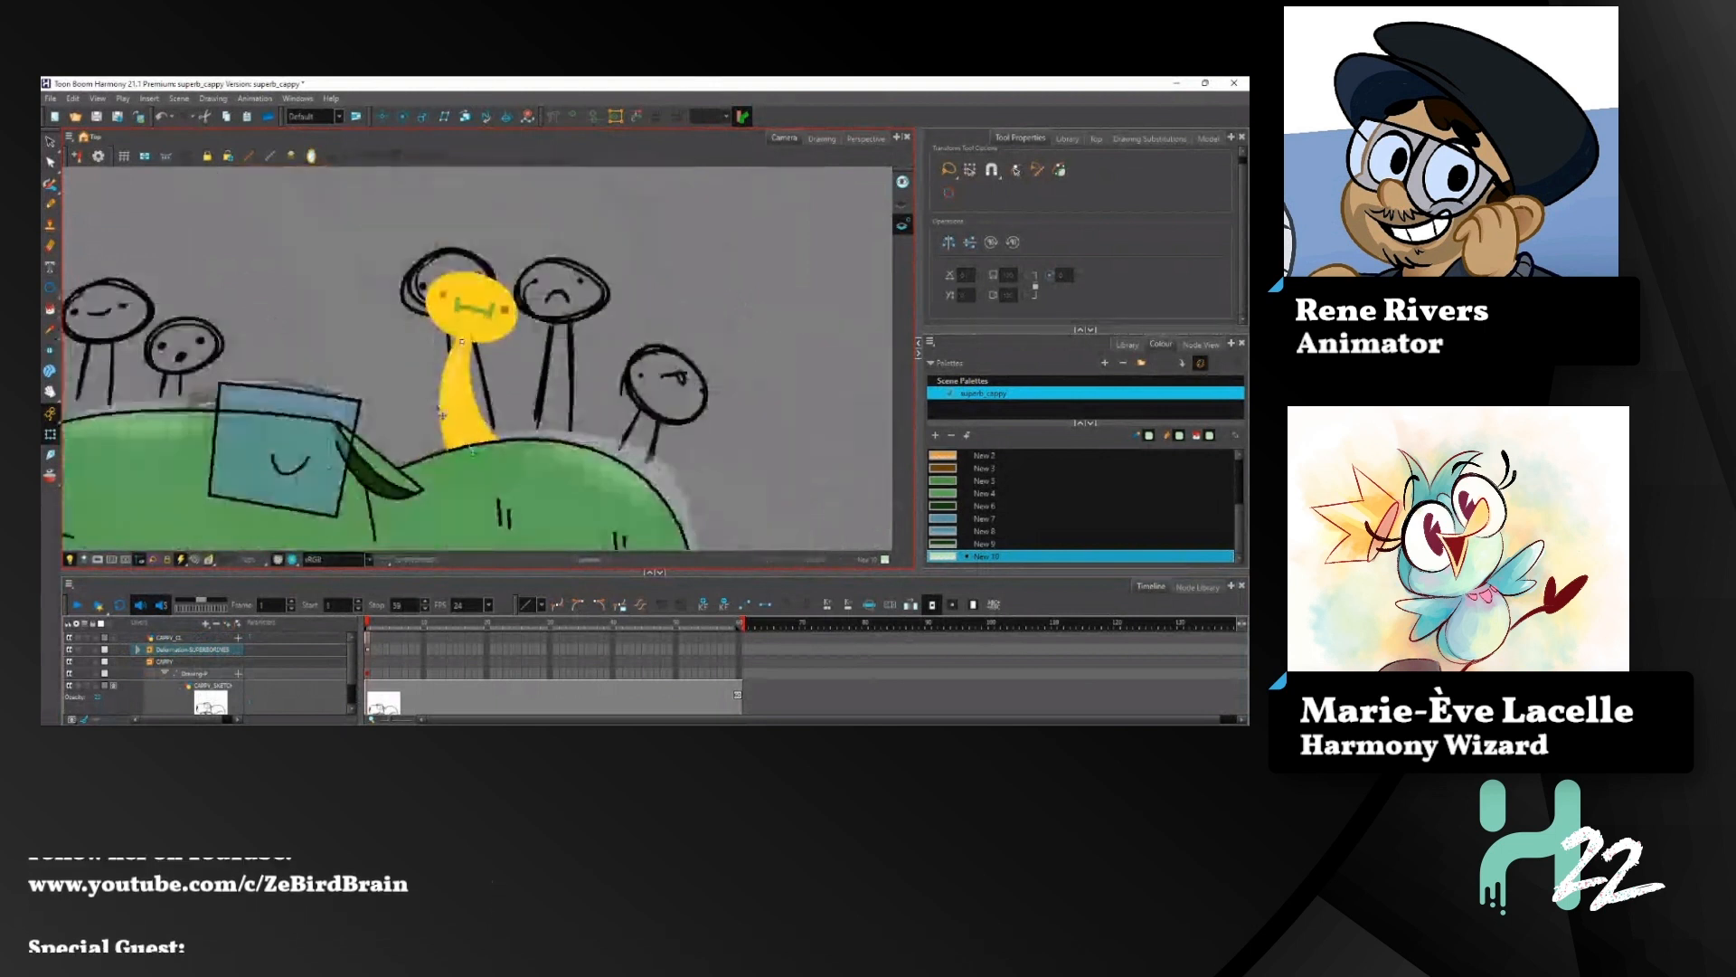
pyautogui.moveTo(502, 404); pyautogui.dragTo(587, 266)
# Step: Undo the figure's poses, the layer move and the curve deformer itself
pyautogui.hotkey('ctrl', 'z')
pyautogui.hotkey('ctrl', 'z')
pyautogui.hotkey('ctrl', 'z')
pyautogui.hotkey('ctrl', 'z')
pyautogui.hotkey('ctrl', 'z')
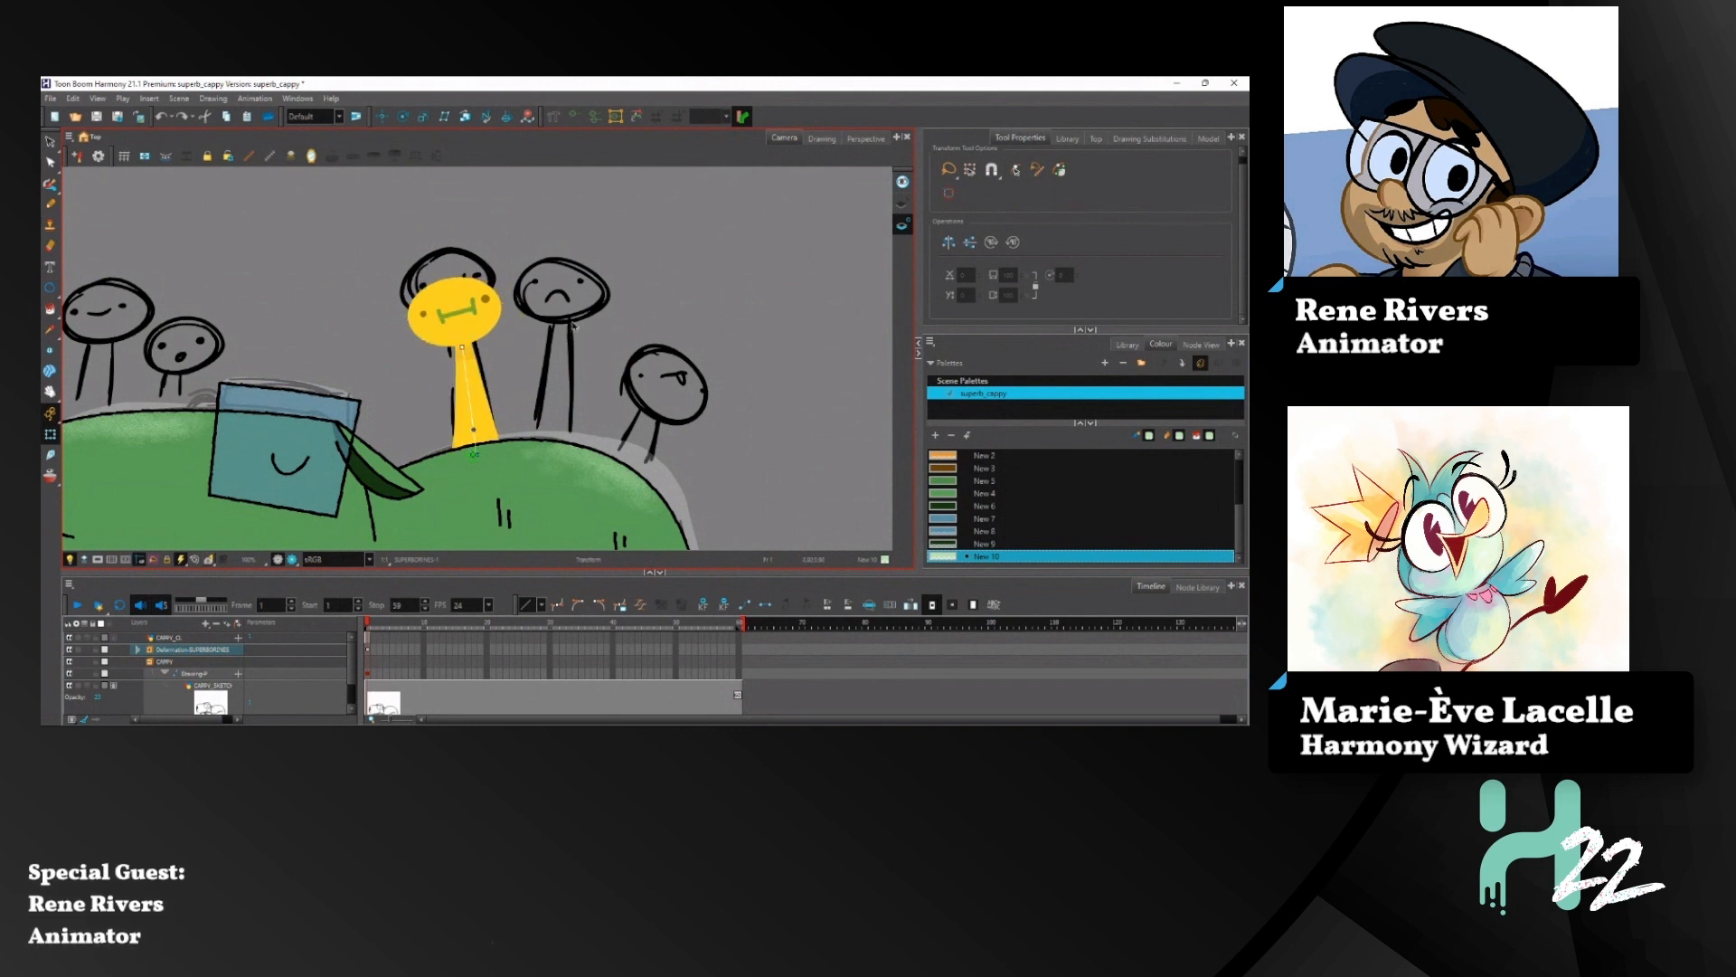
pyautogui.hotkey('ctrl', 'z')
pyautogui.hotkey('ctrl', 'z')
pyautogui.hotkey('ctrl', 'z')
pyautogui.hotkey('ctrl', 'z')
pyautogui.hotkey('ctrl', 'z')
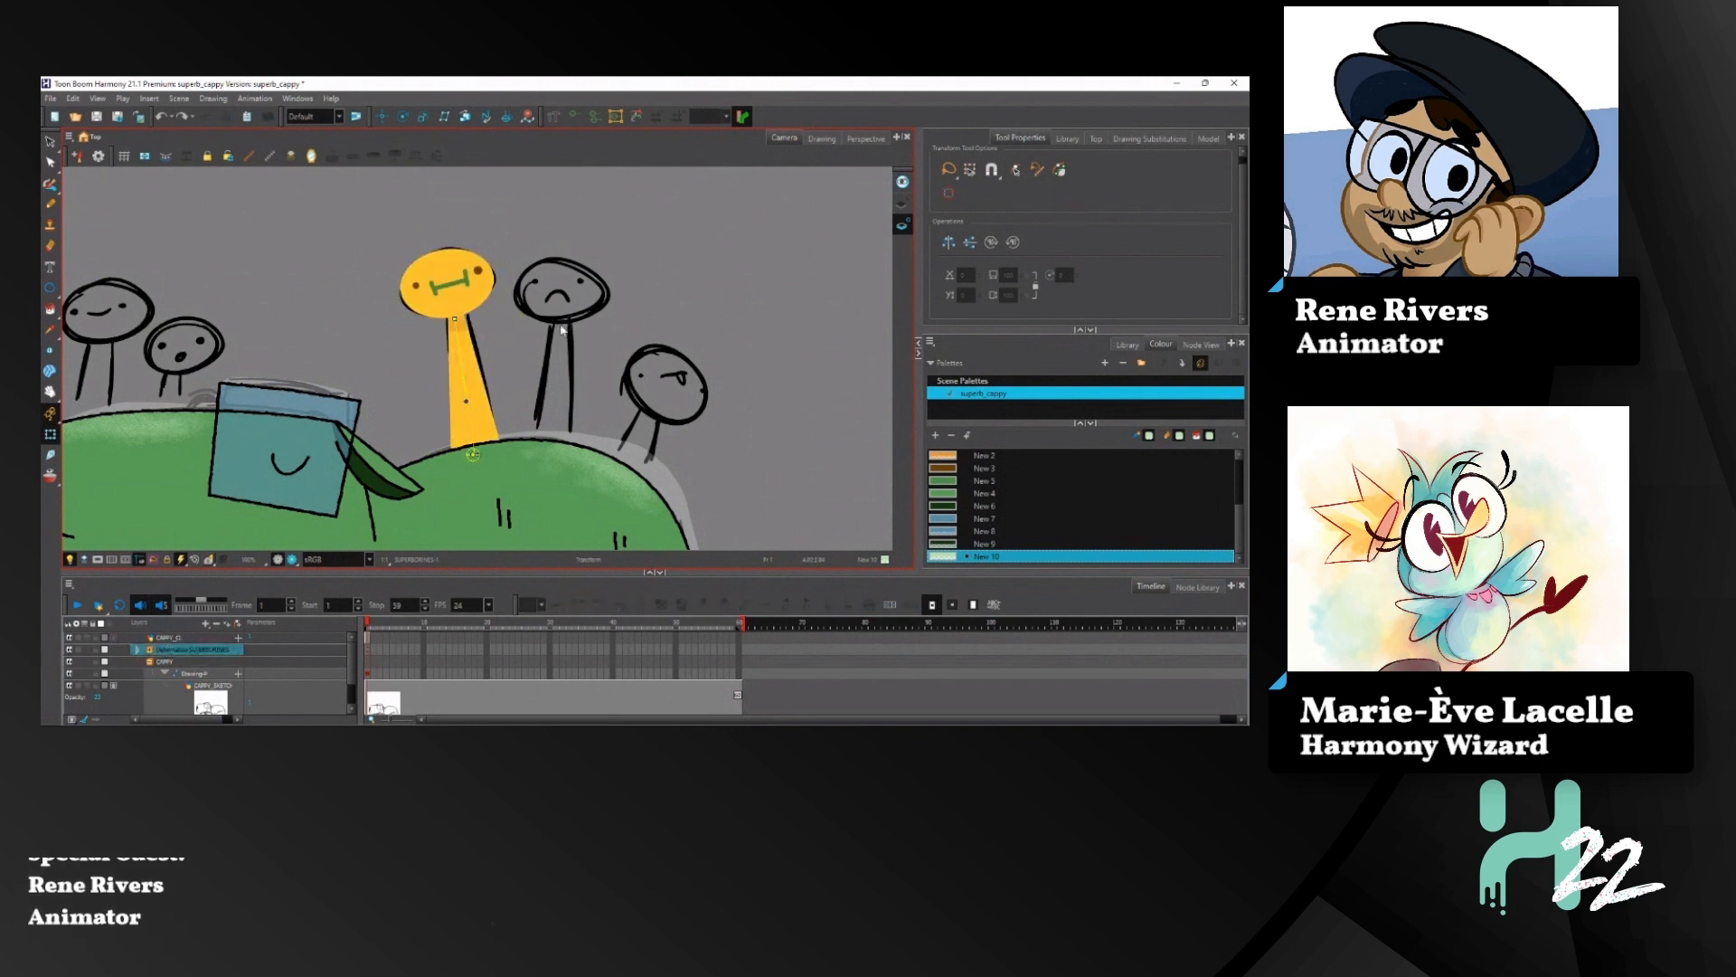
pyautogui.hotkey('ctrl', 'z')
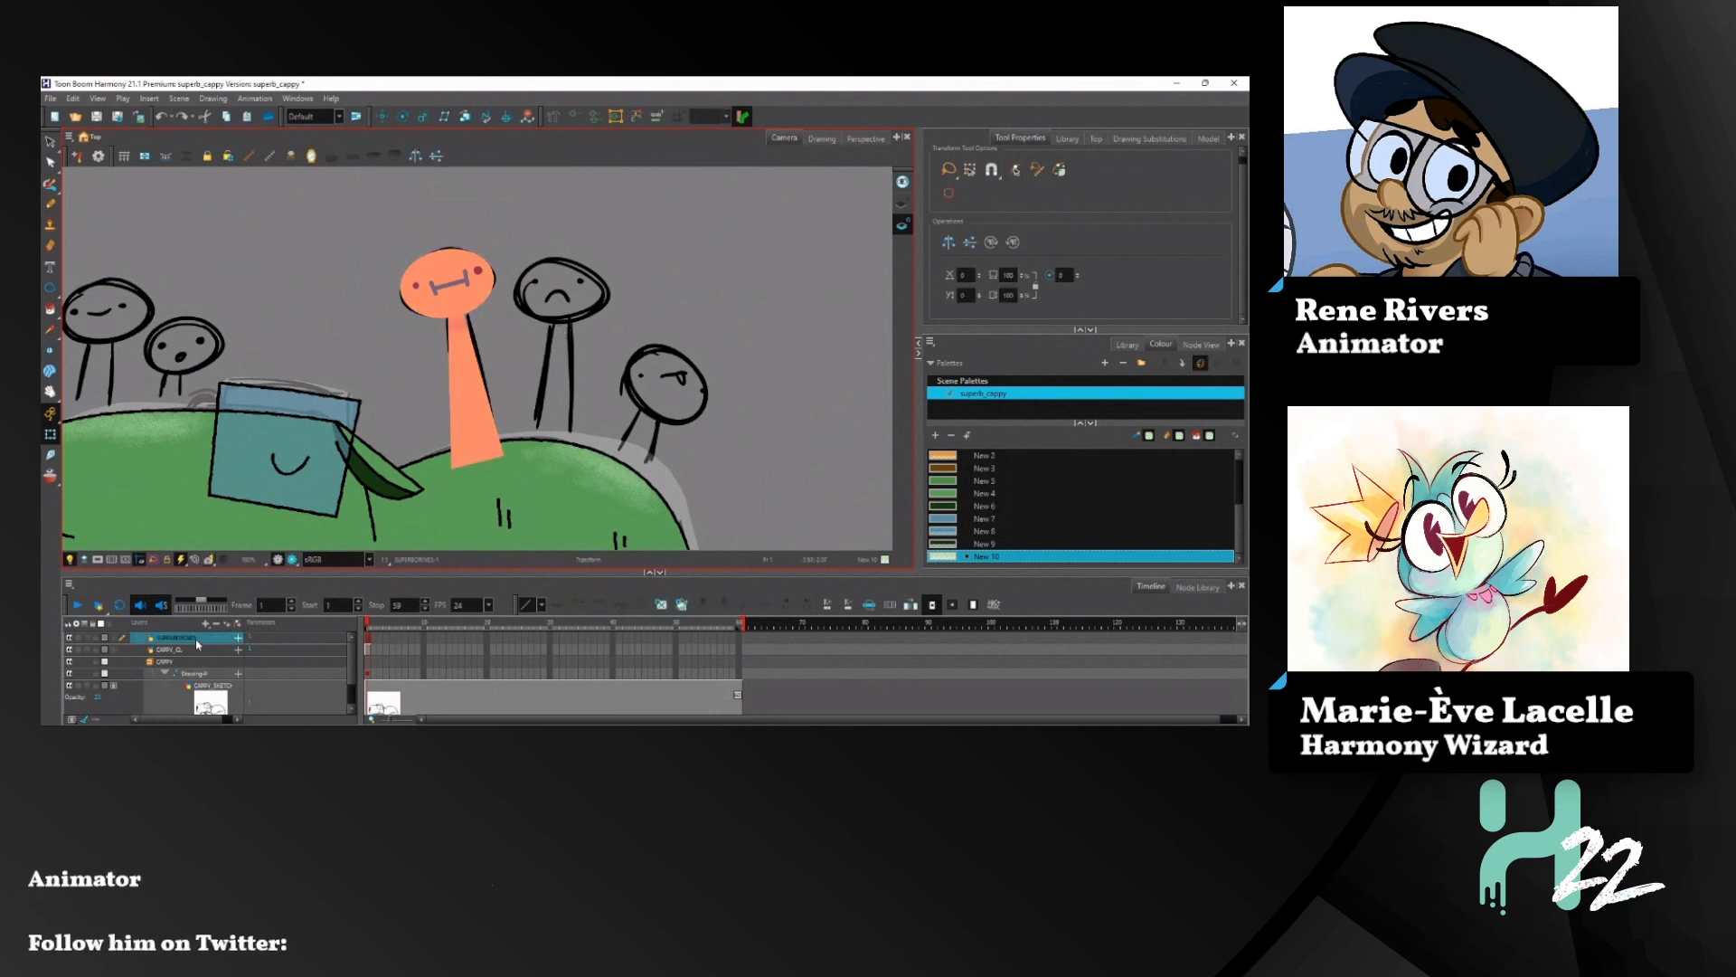
# Step: Move the undeformed figure's layer beneath the capybara's colour layer so its base sits behind the back
pyautogui.moveTo(197, 644)
pyautogui.mouseDown()
pyautogui.moveTo(195, 669)
pyautogui.moveTo(211, 651)
pyautogui.mouseUp()
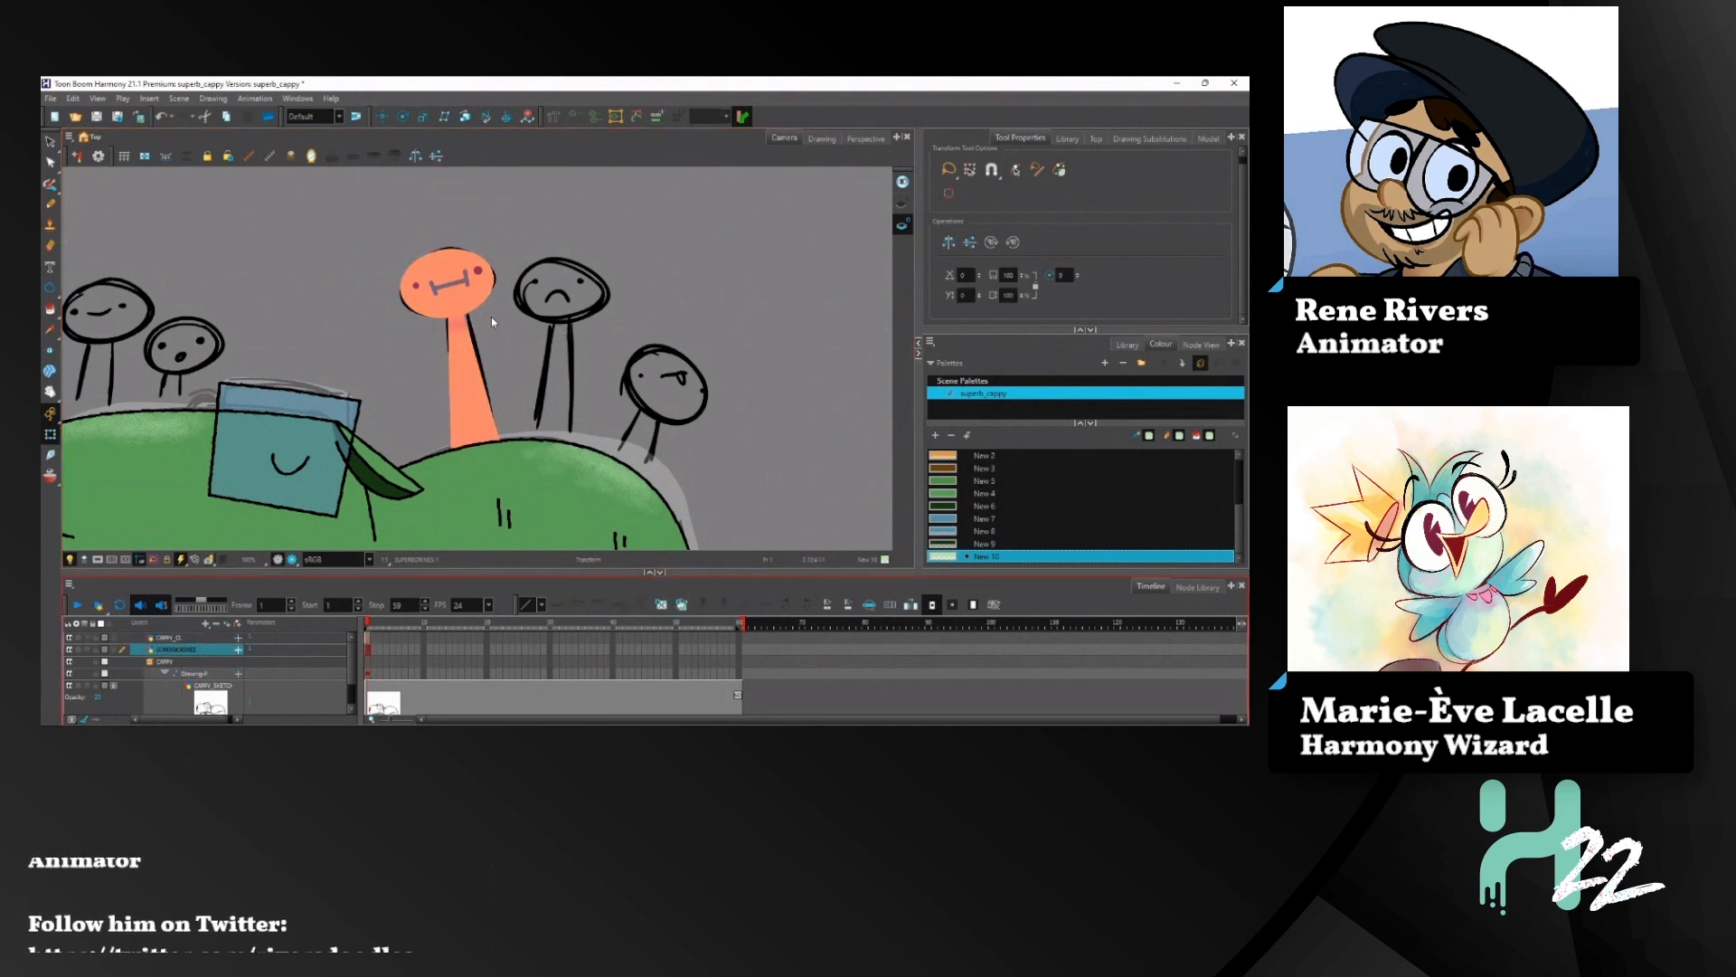
pyautogui.press('space')
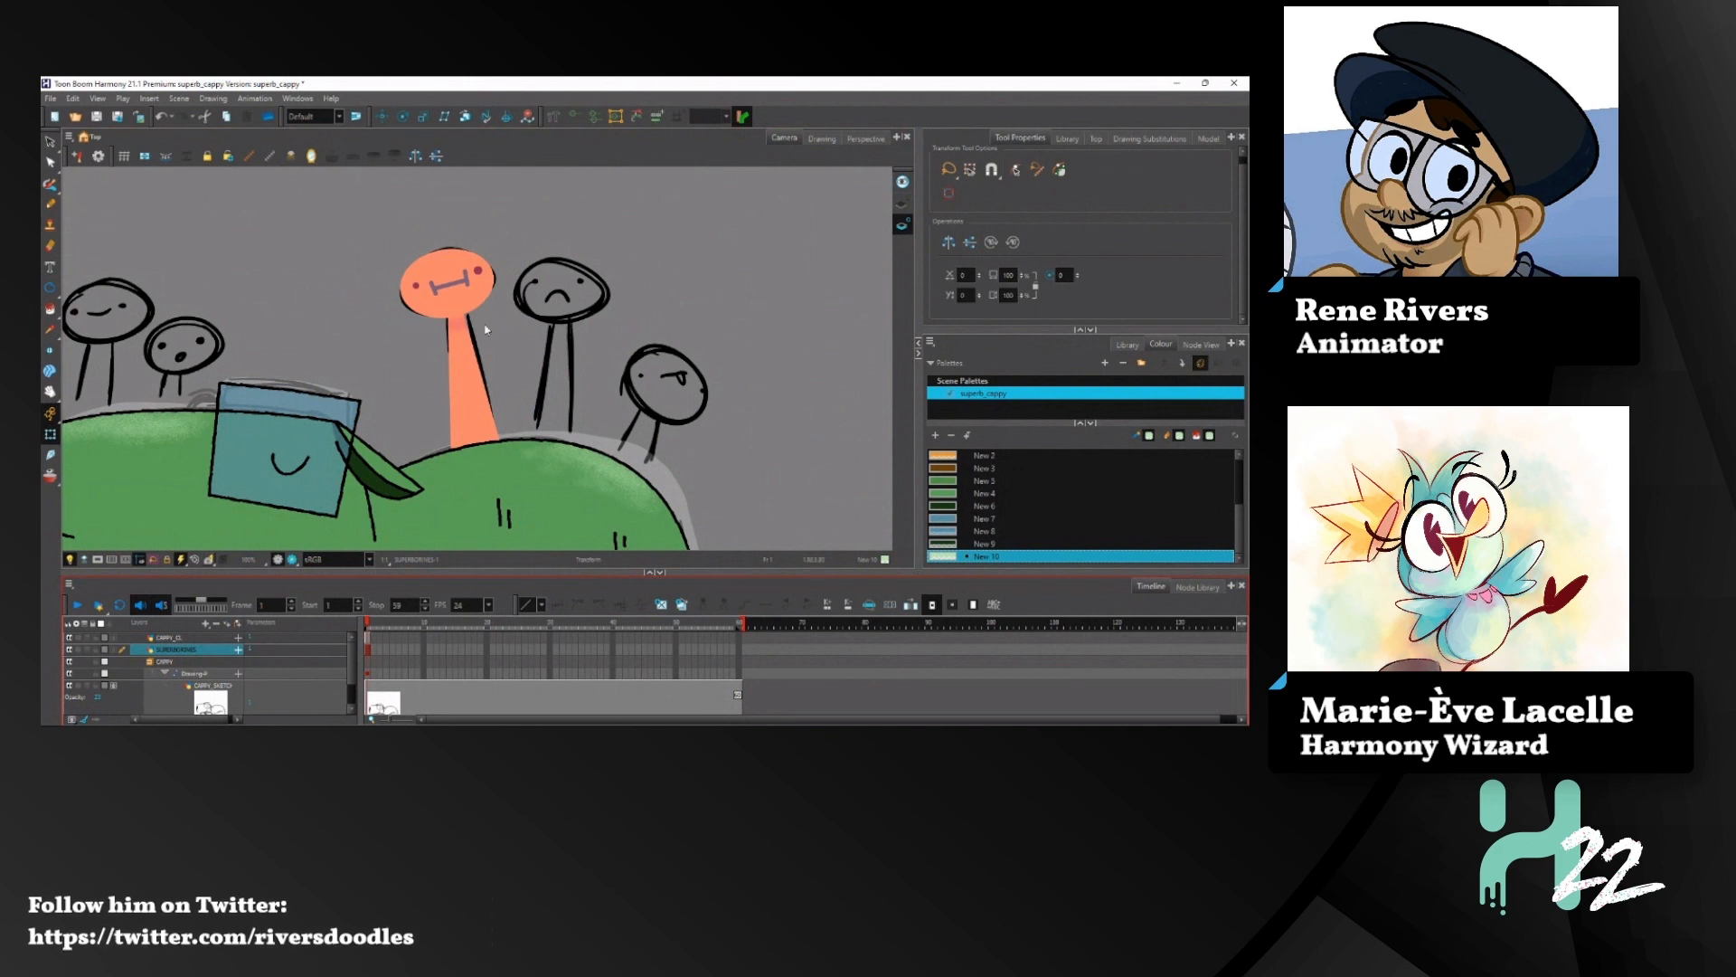
pyautogui.moveTo(508, 349); pyautogui.dragTo(557, 316)
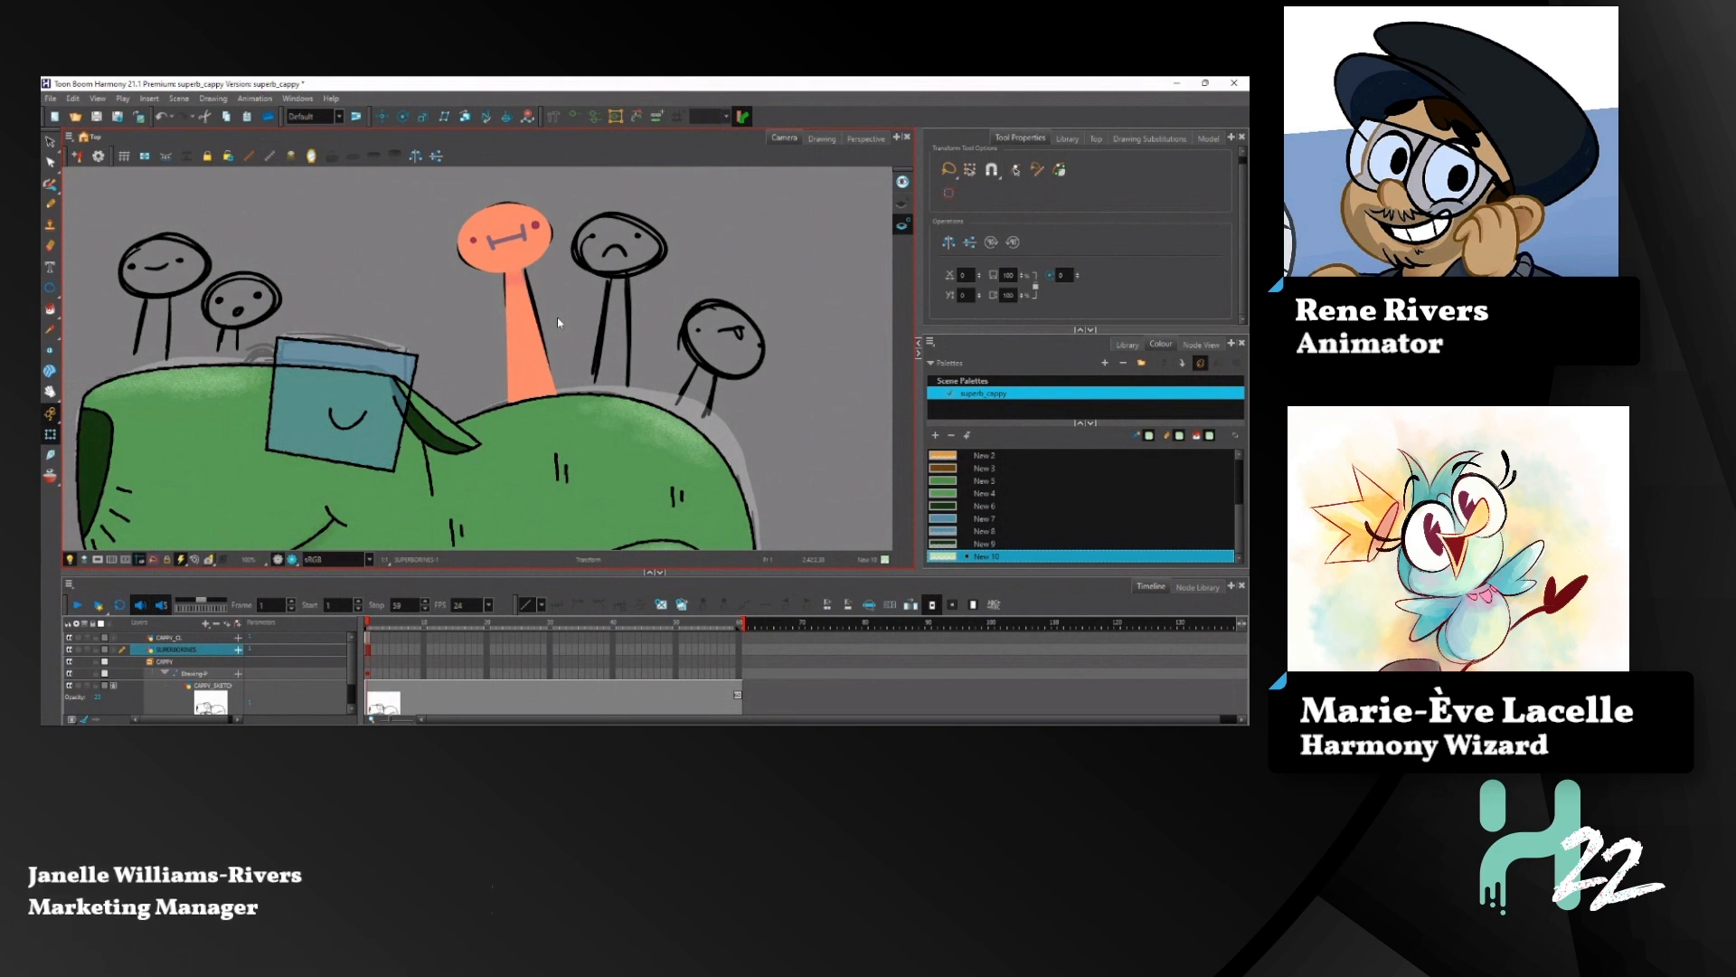
pyautogui.press('space')
pyautogui.moveTo(565, 308); pyautogui.dragTo(557, 315)
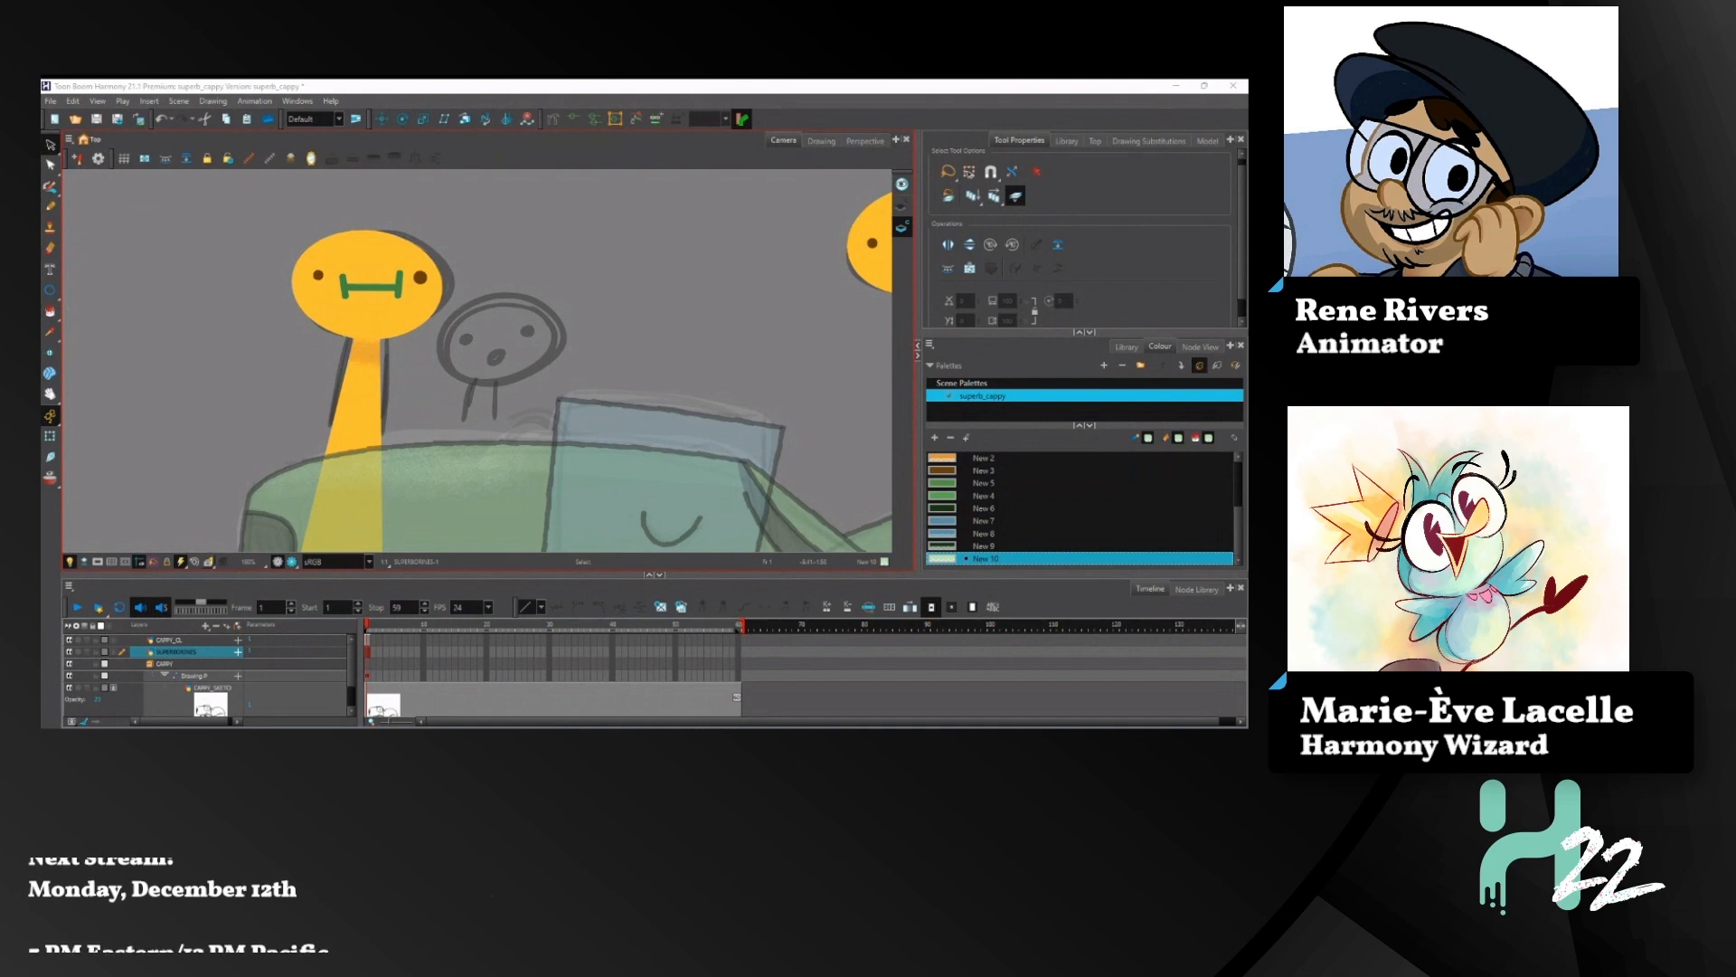
# Step: Return to the drawing from the live stream page and slightly tilt the yellow figure above the capybara's snout
pyautogui.click(1177, 86)
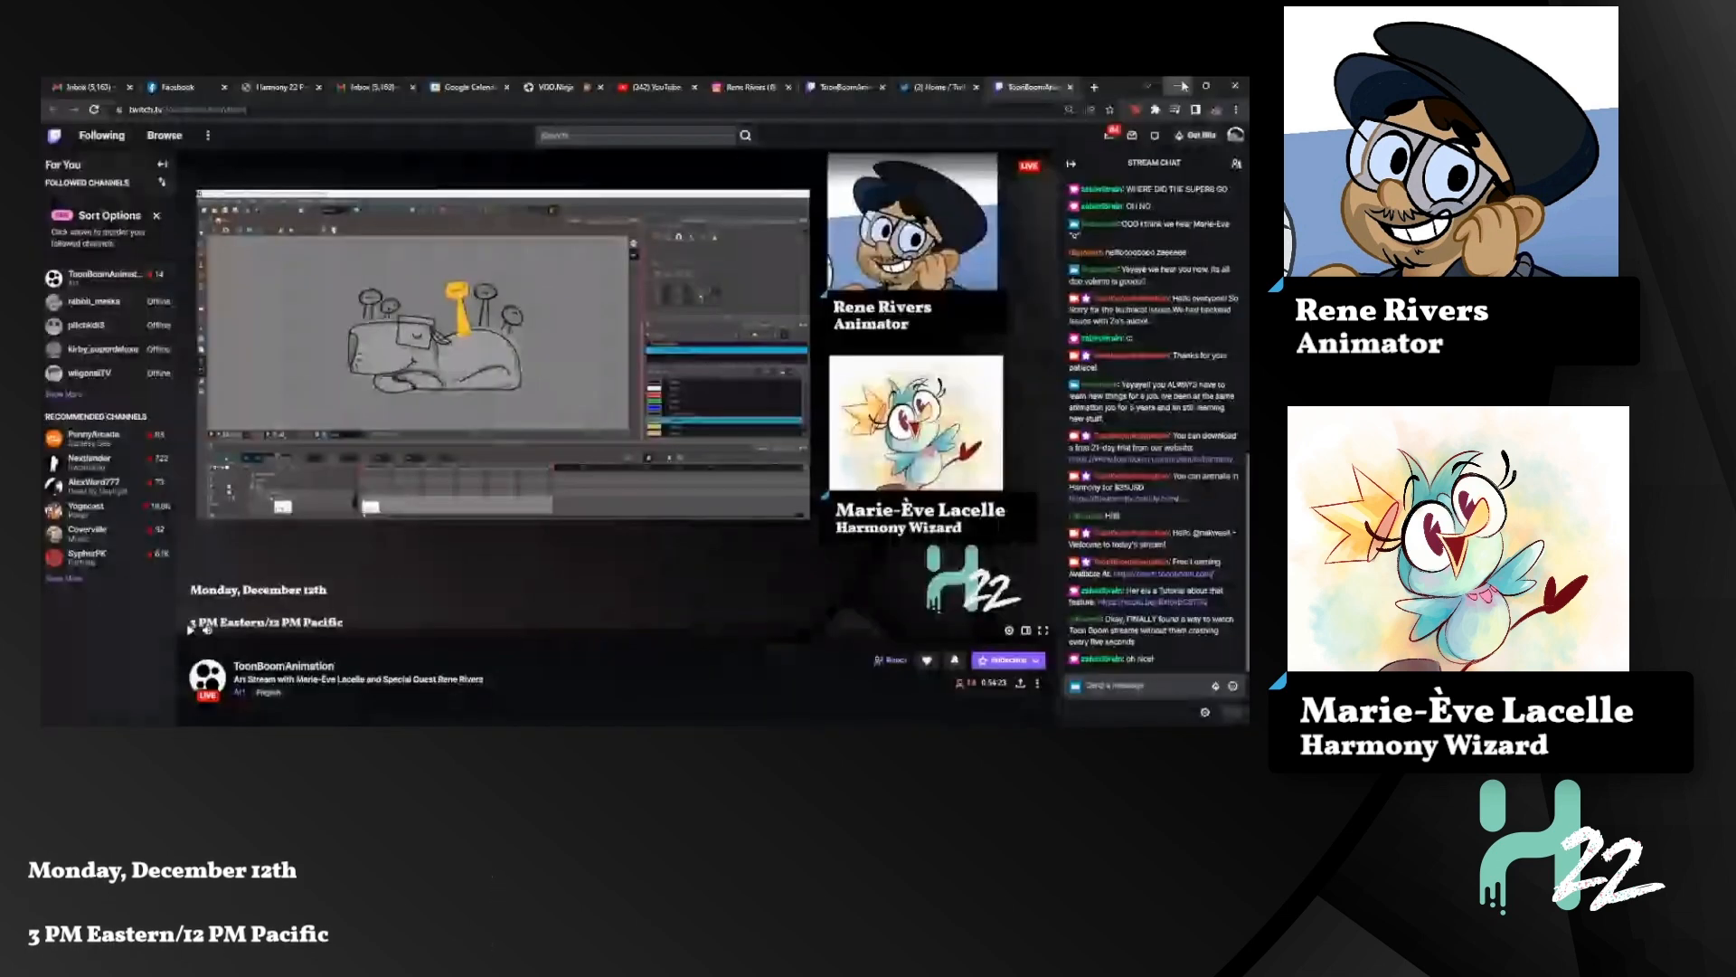
pyautogui.click(1181, 86)
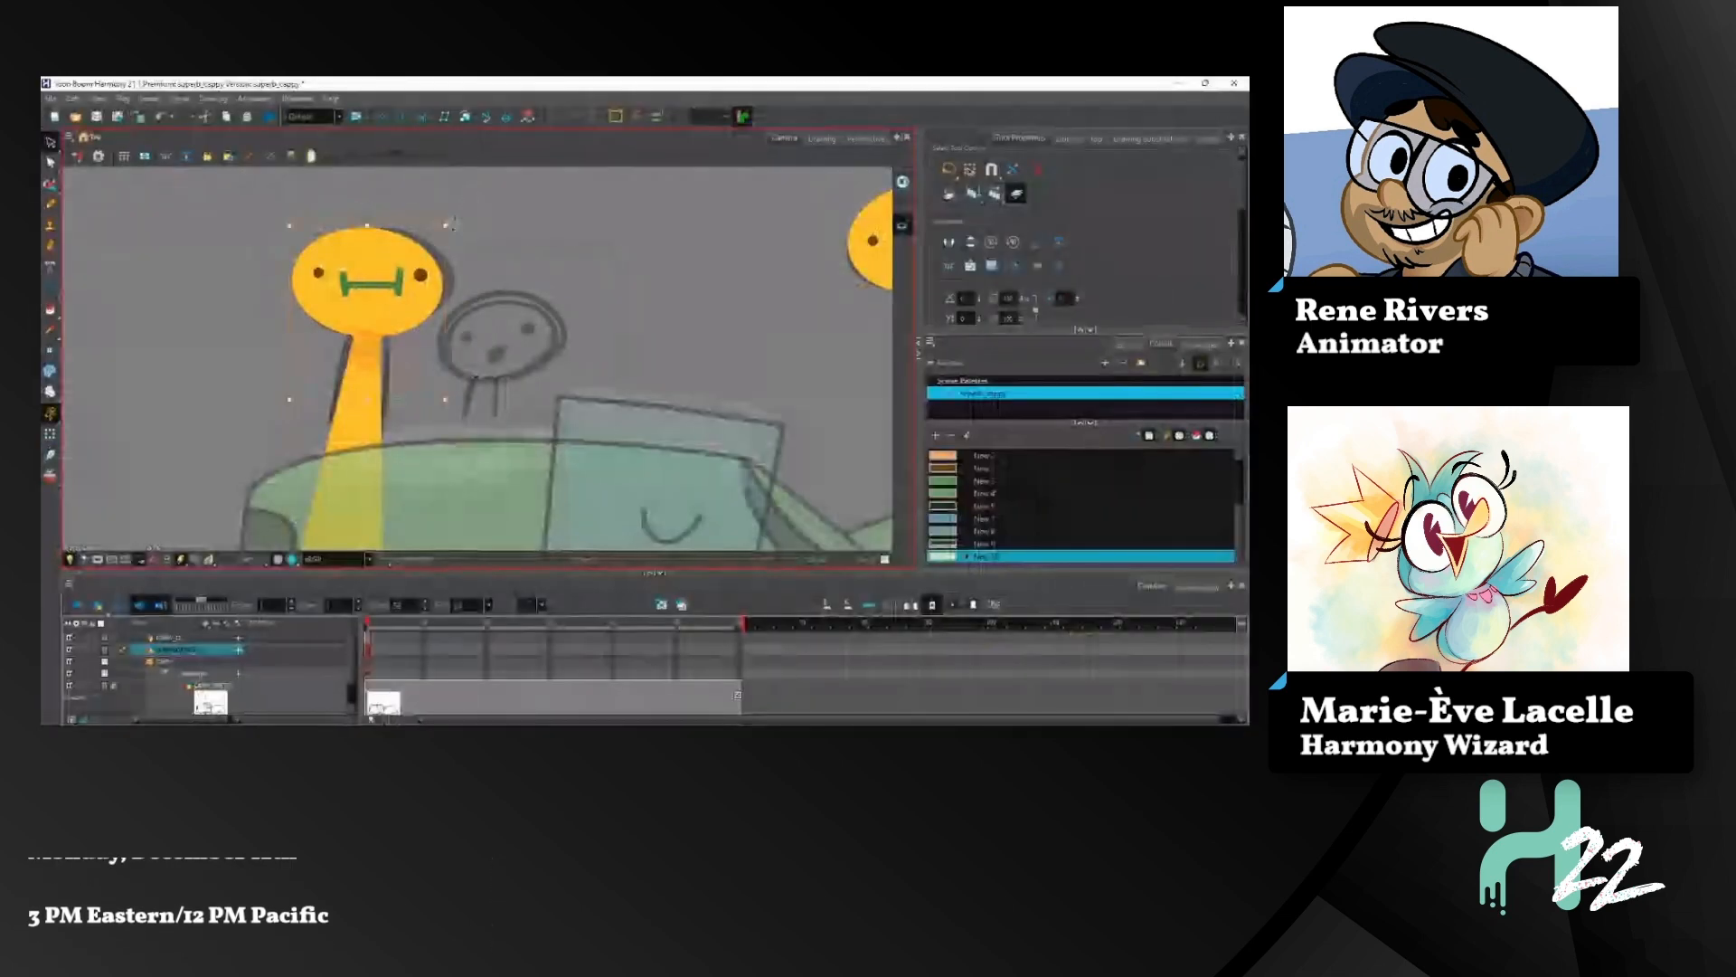
pyautogui.click(496, 219)
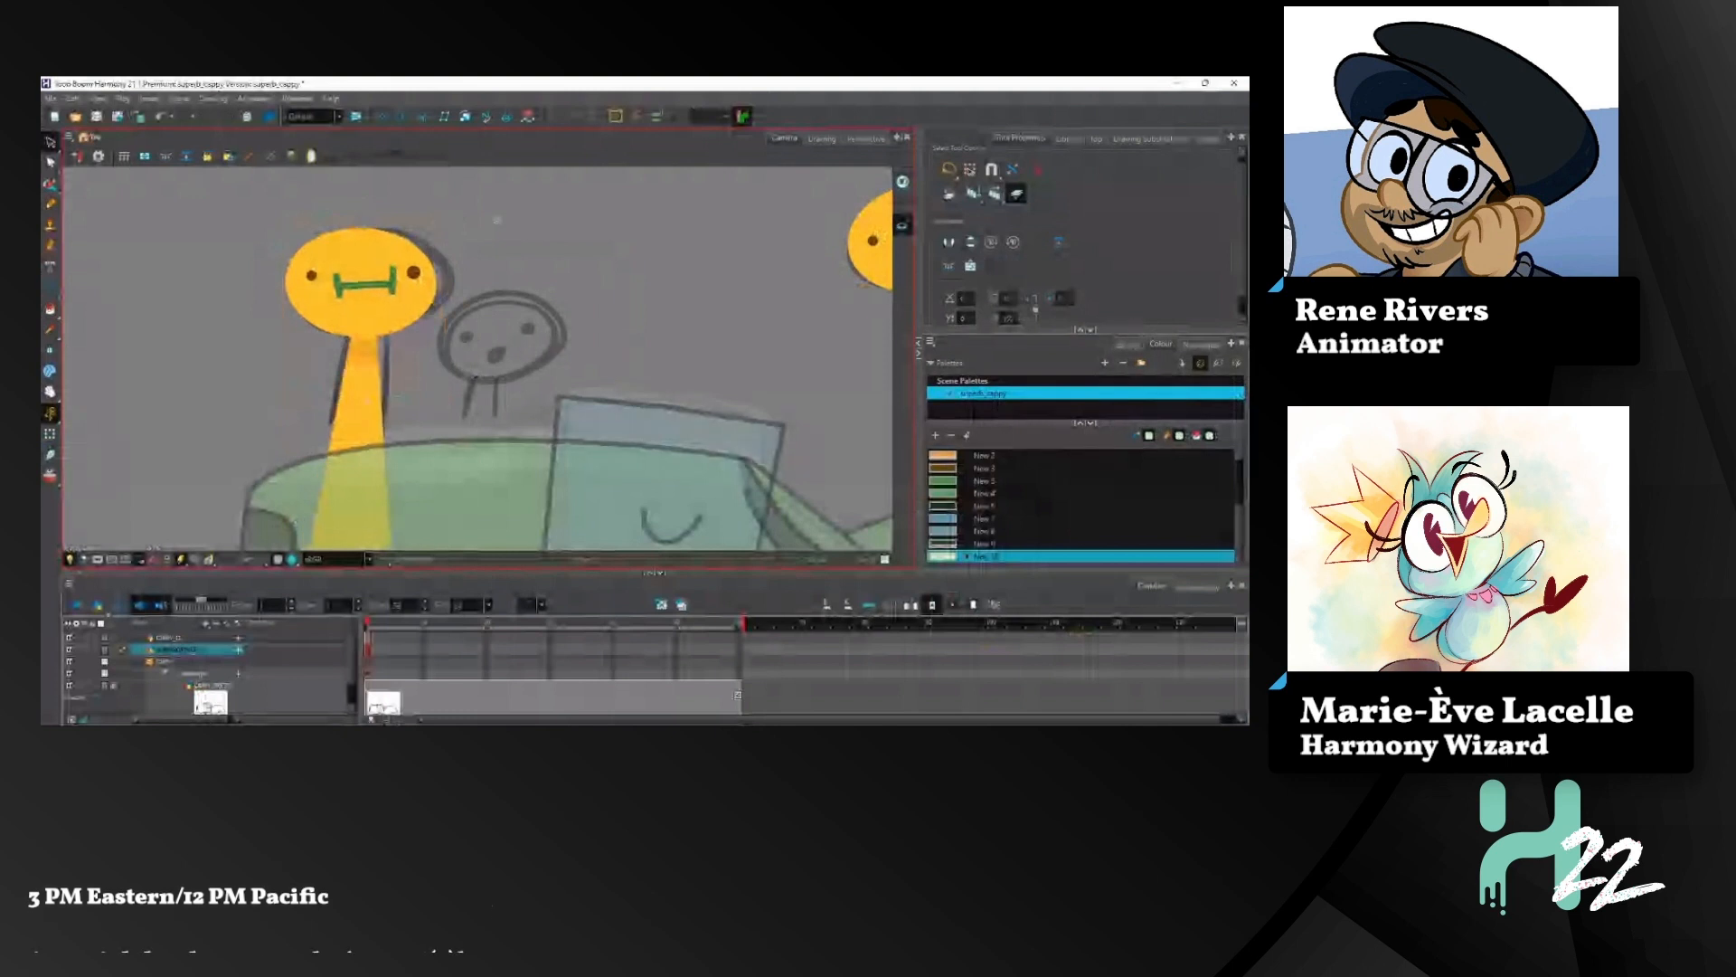
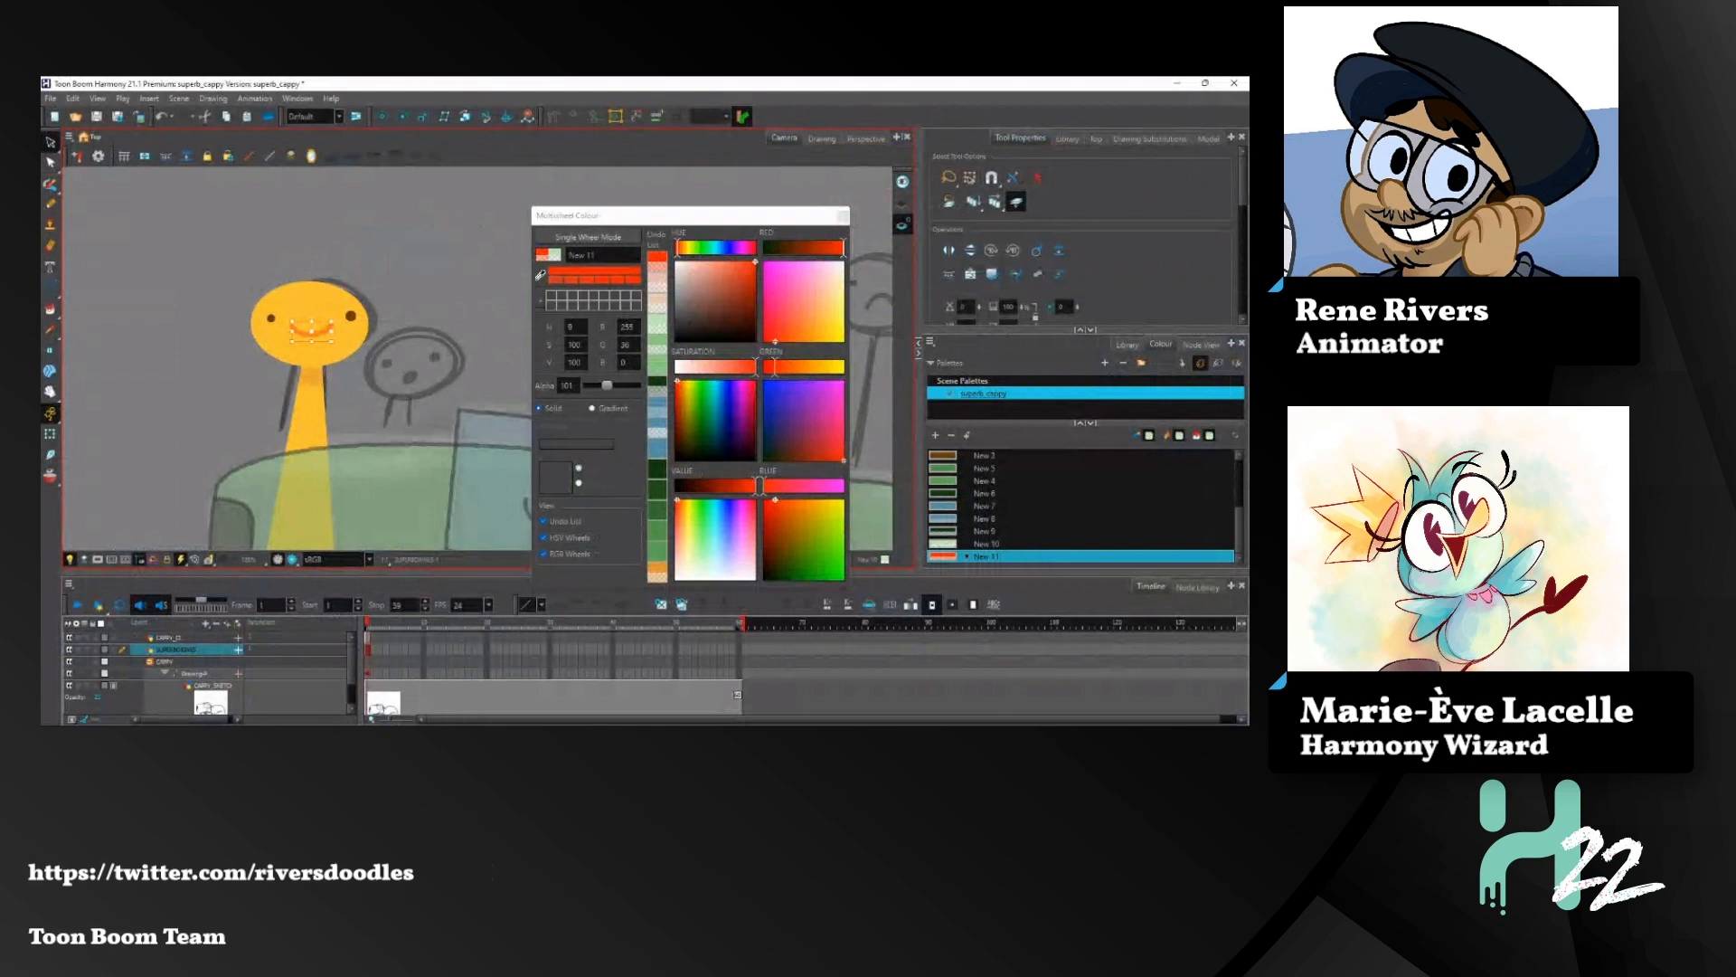
# Step: Adjust the New 11 swatch used for the left figure's smile to a bright, fully opaque red with alpha 255
pyautogui.click(842, 217)
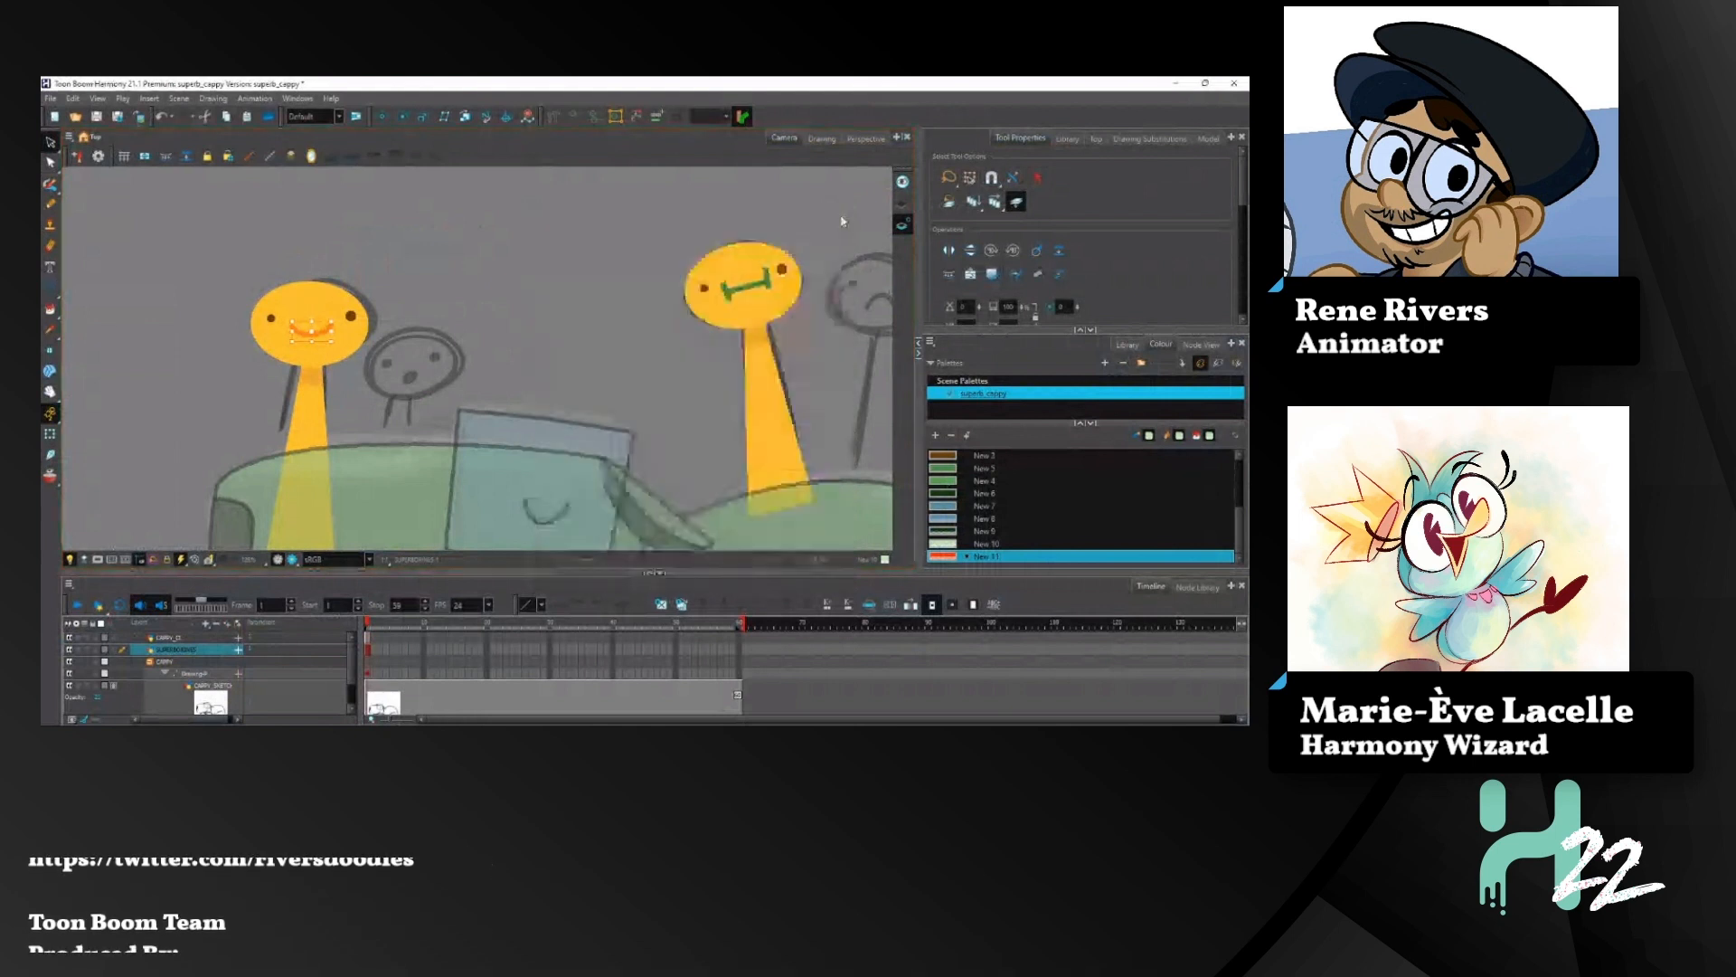
pyautogui.doubleClick(943, 557)
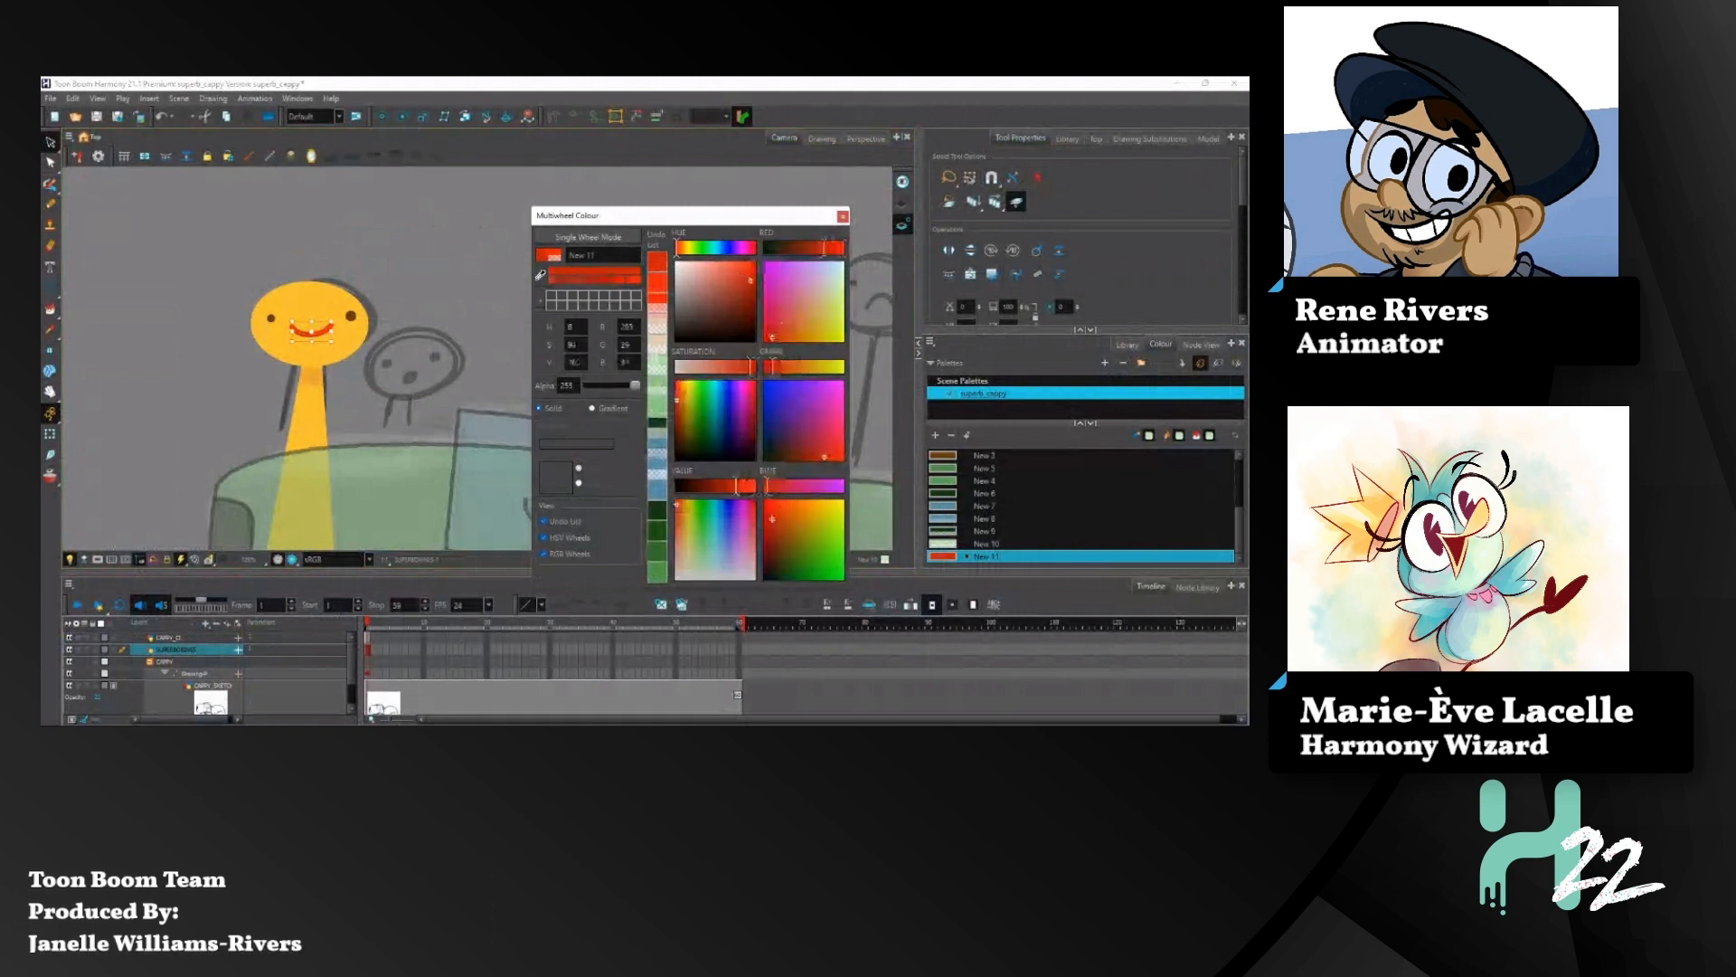
pyautogui.click(842, 216)
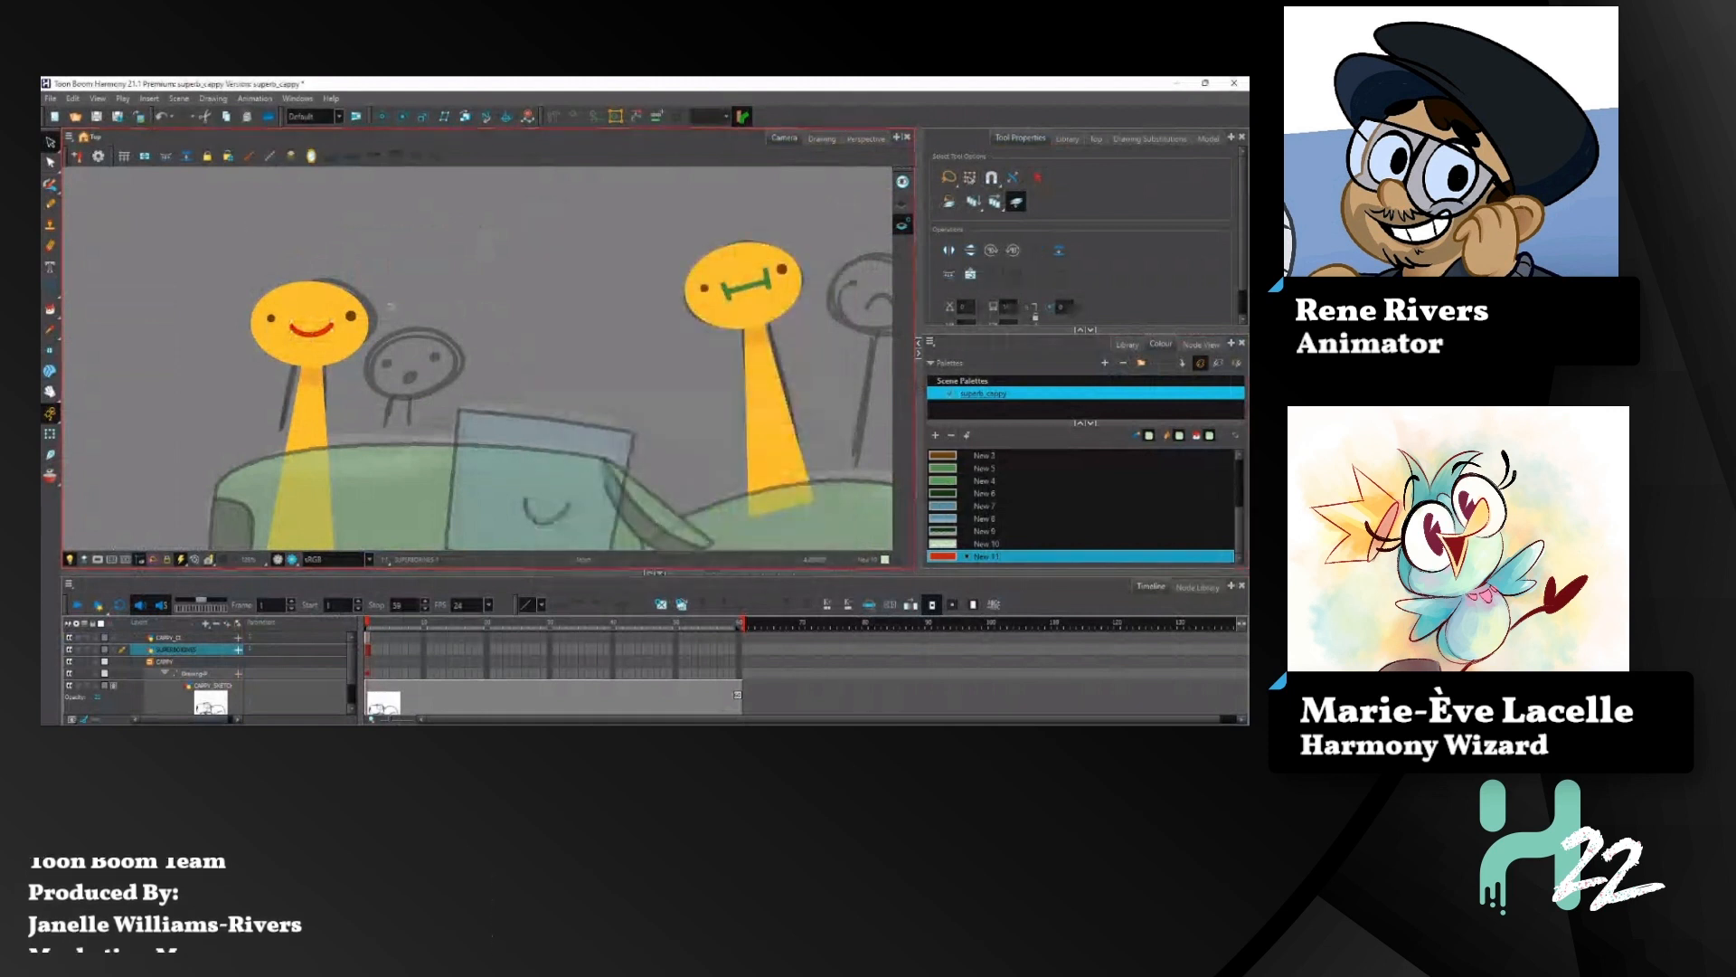
pyautogui.doubleClick(944, 556)
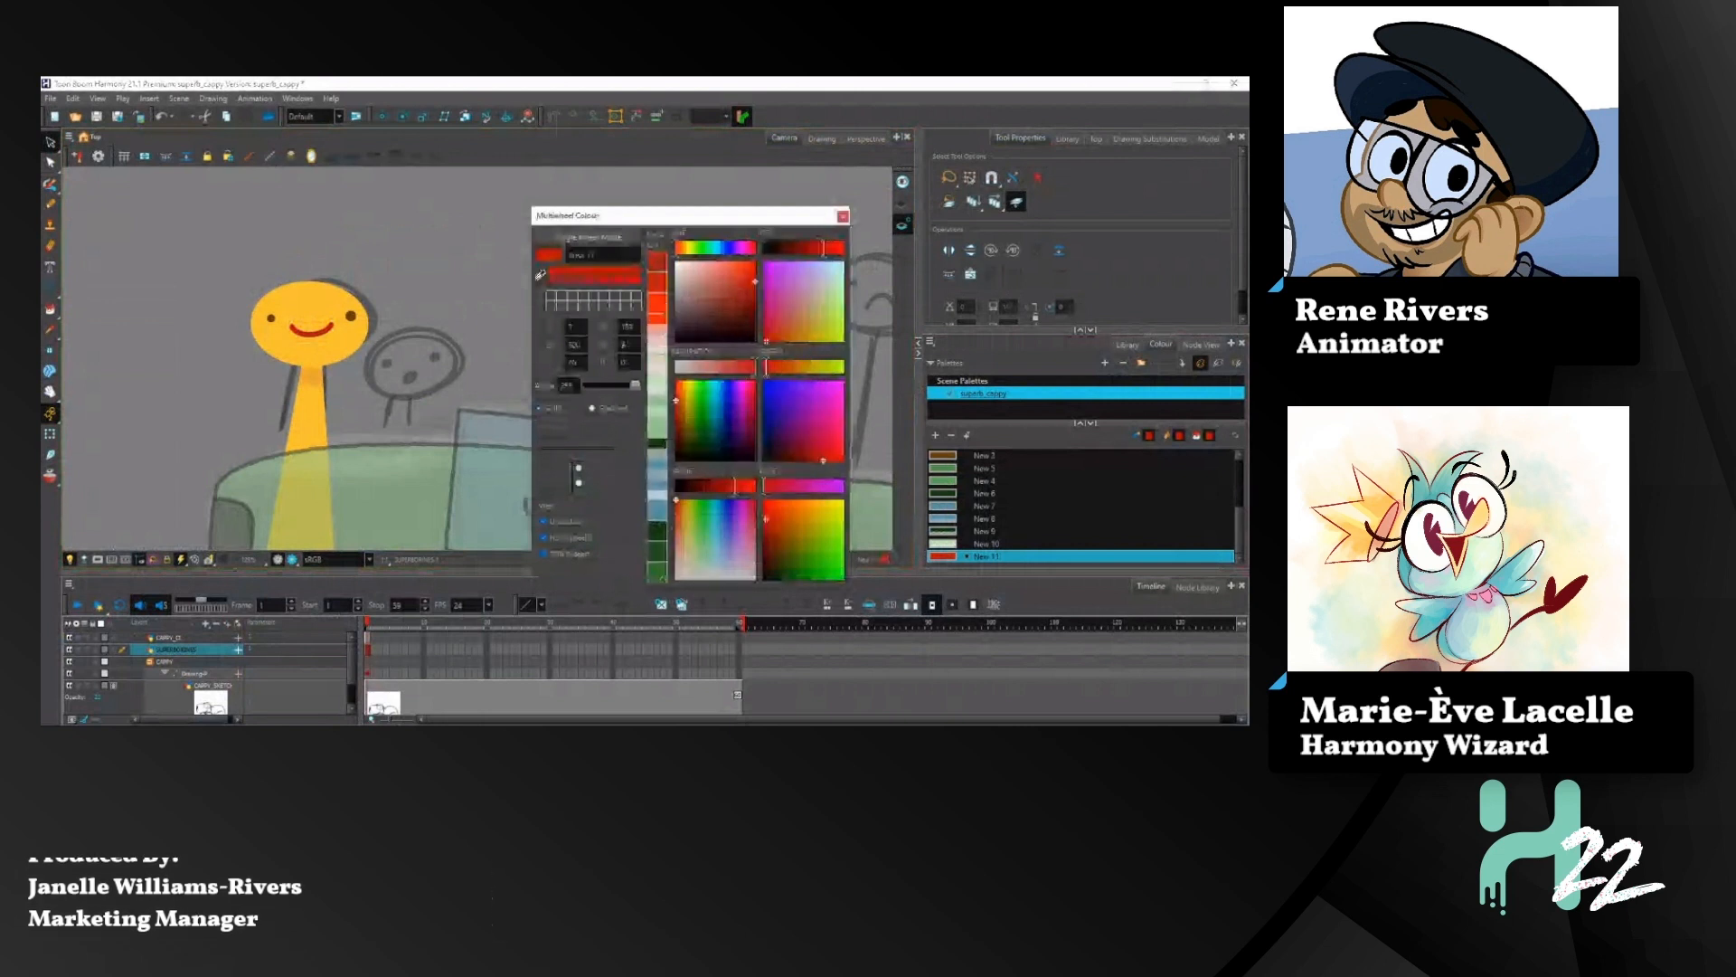
pyautogui.moveTo(755, 281); pyautogui.dragTo(755, 267)
pyautogui.click(842, 216)
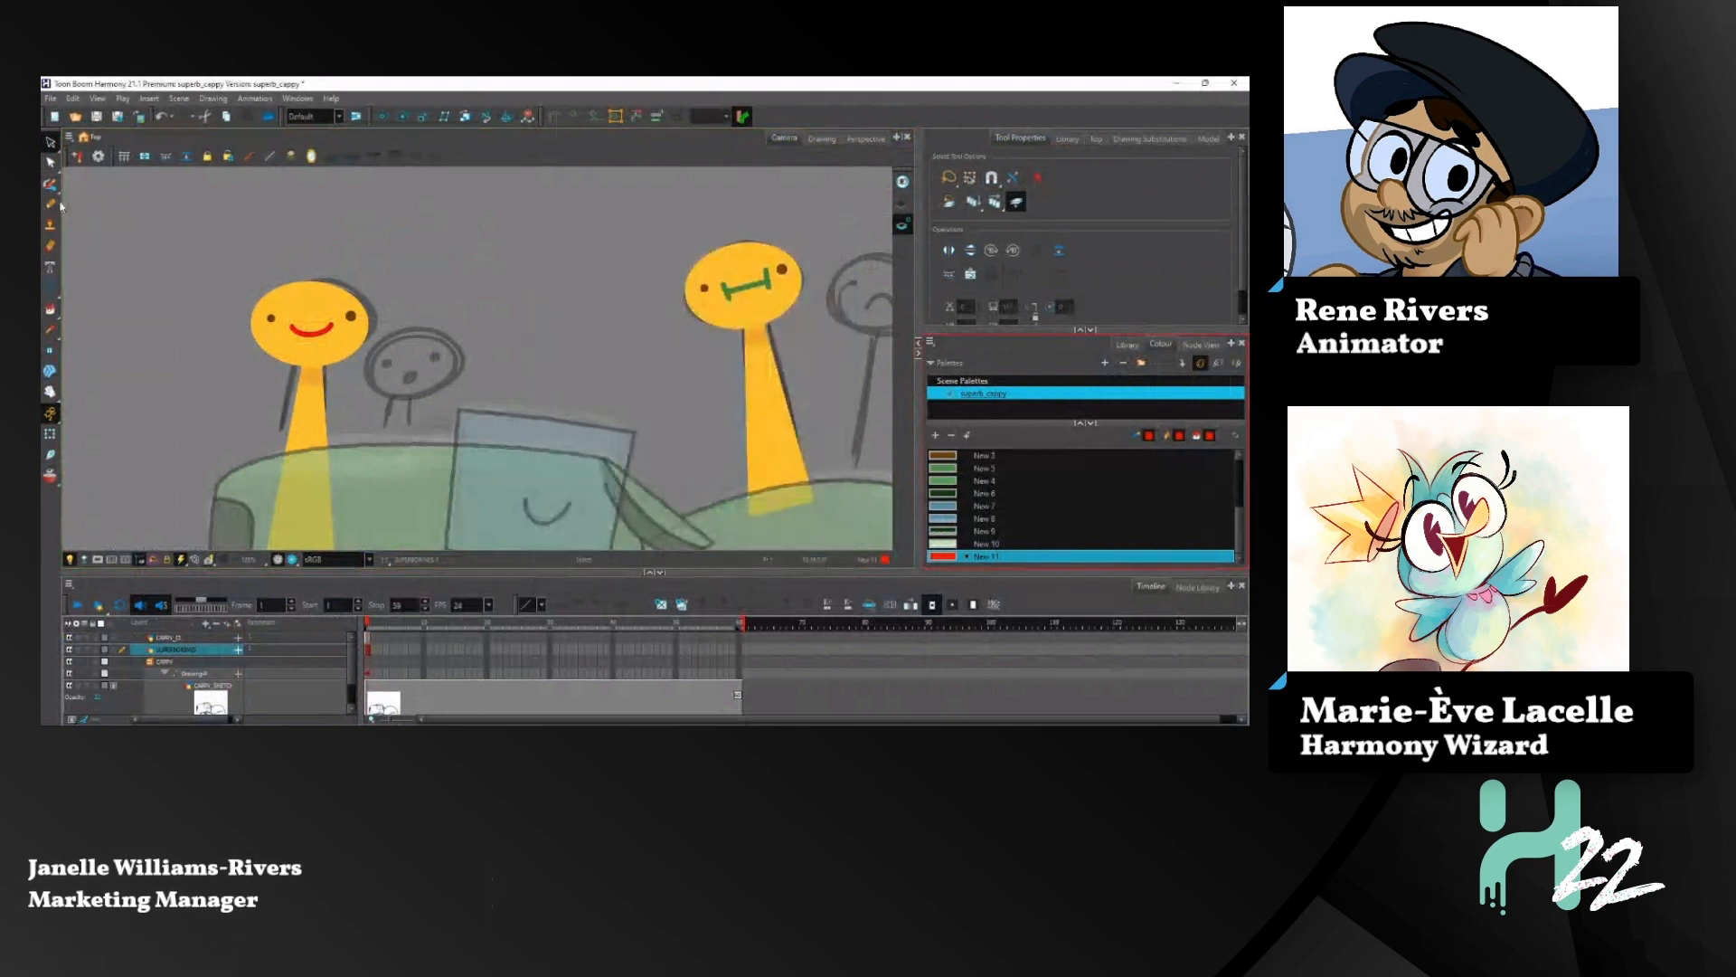
# Step: Widen the left figure's red smile with the Contour Editor by pulling both ends outward and adjusting its curve
pyautogui.click(50, 161)
pyautogui.scroll(4, 262, 323)
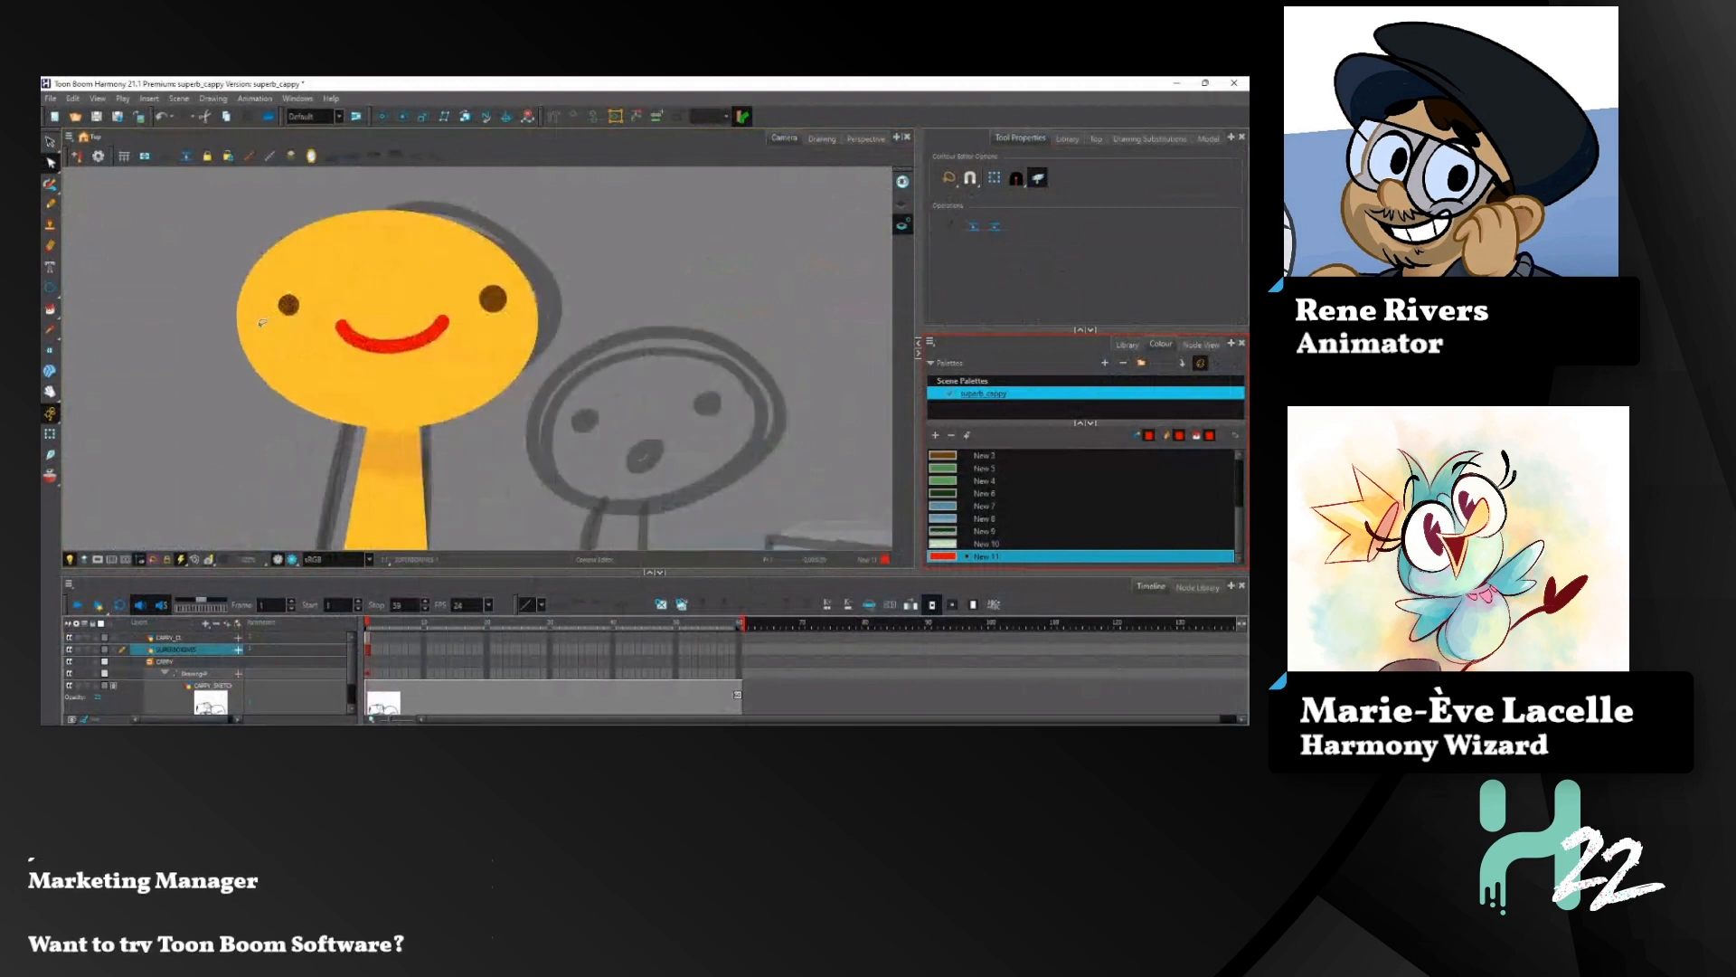
pyautogui.click(343, 329)
pyautogui.moveTo(342, 326)
pyautogui.mouseDown()
pyautogui.moveTo(319, 326)
pyautogui.moveTo(354, 359)
pyautogui.mouseUp()
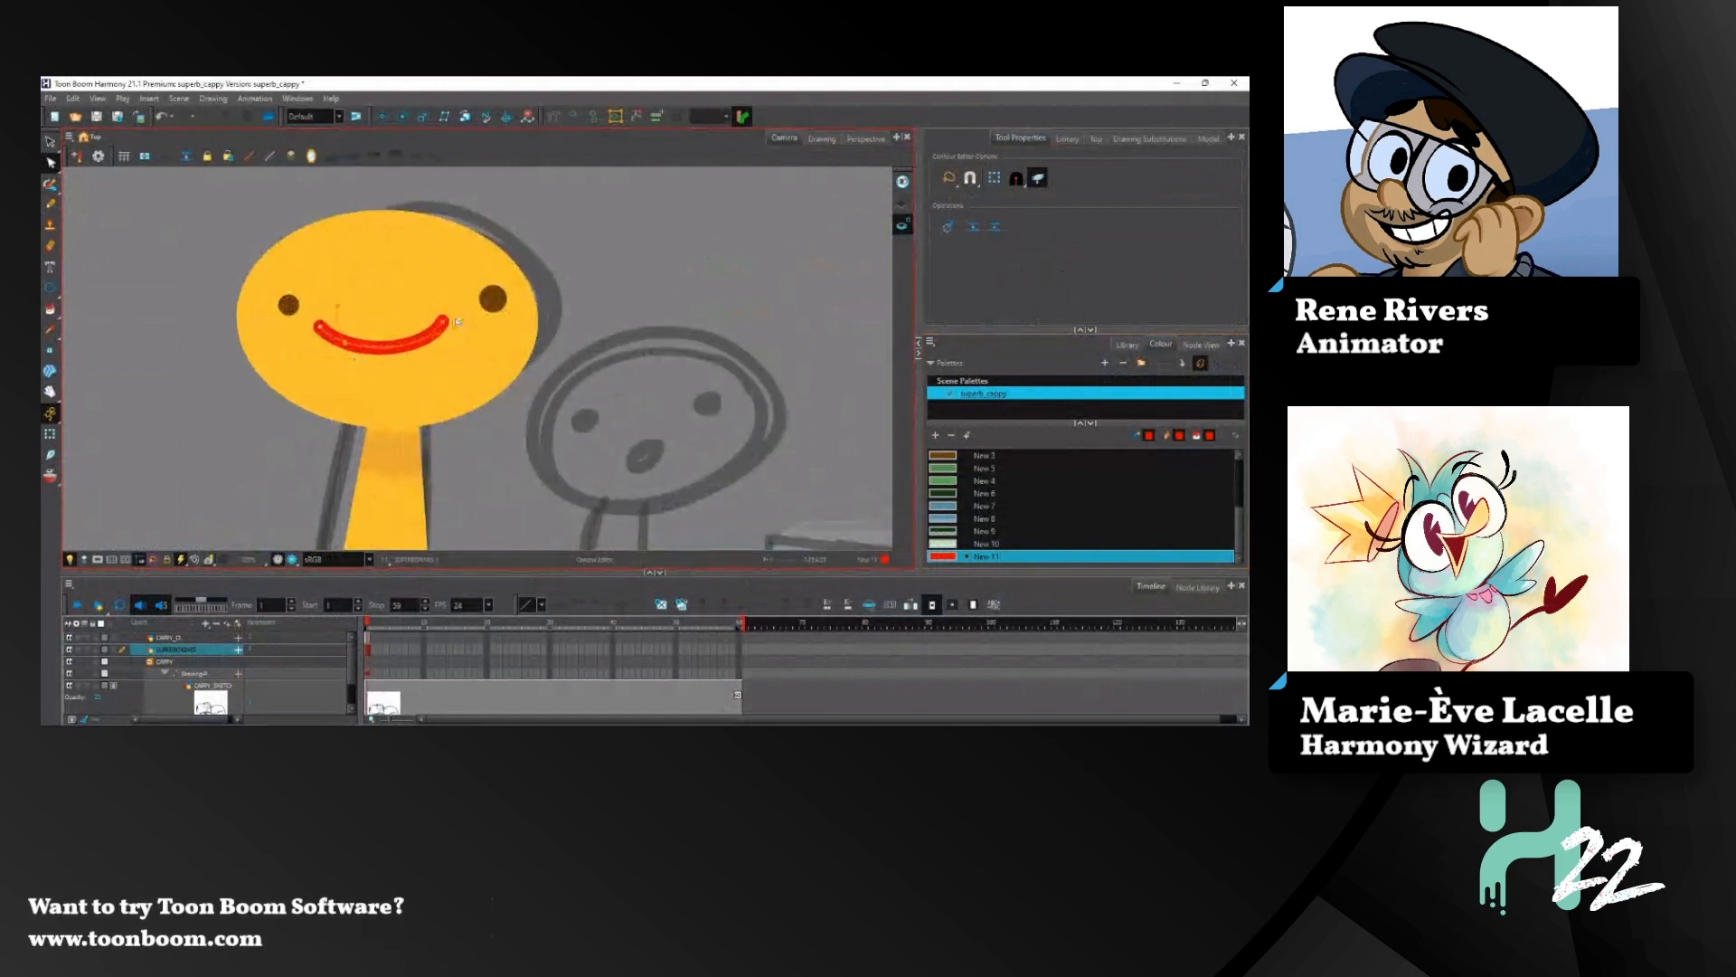
pyautogui.moveTo(444, 321); pyautogui.dragTo(455, 318)
pyautogui.click(549, 236)
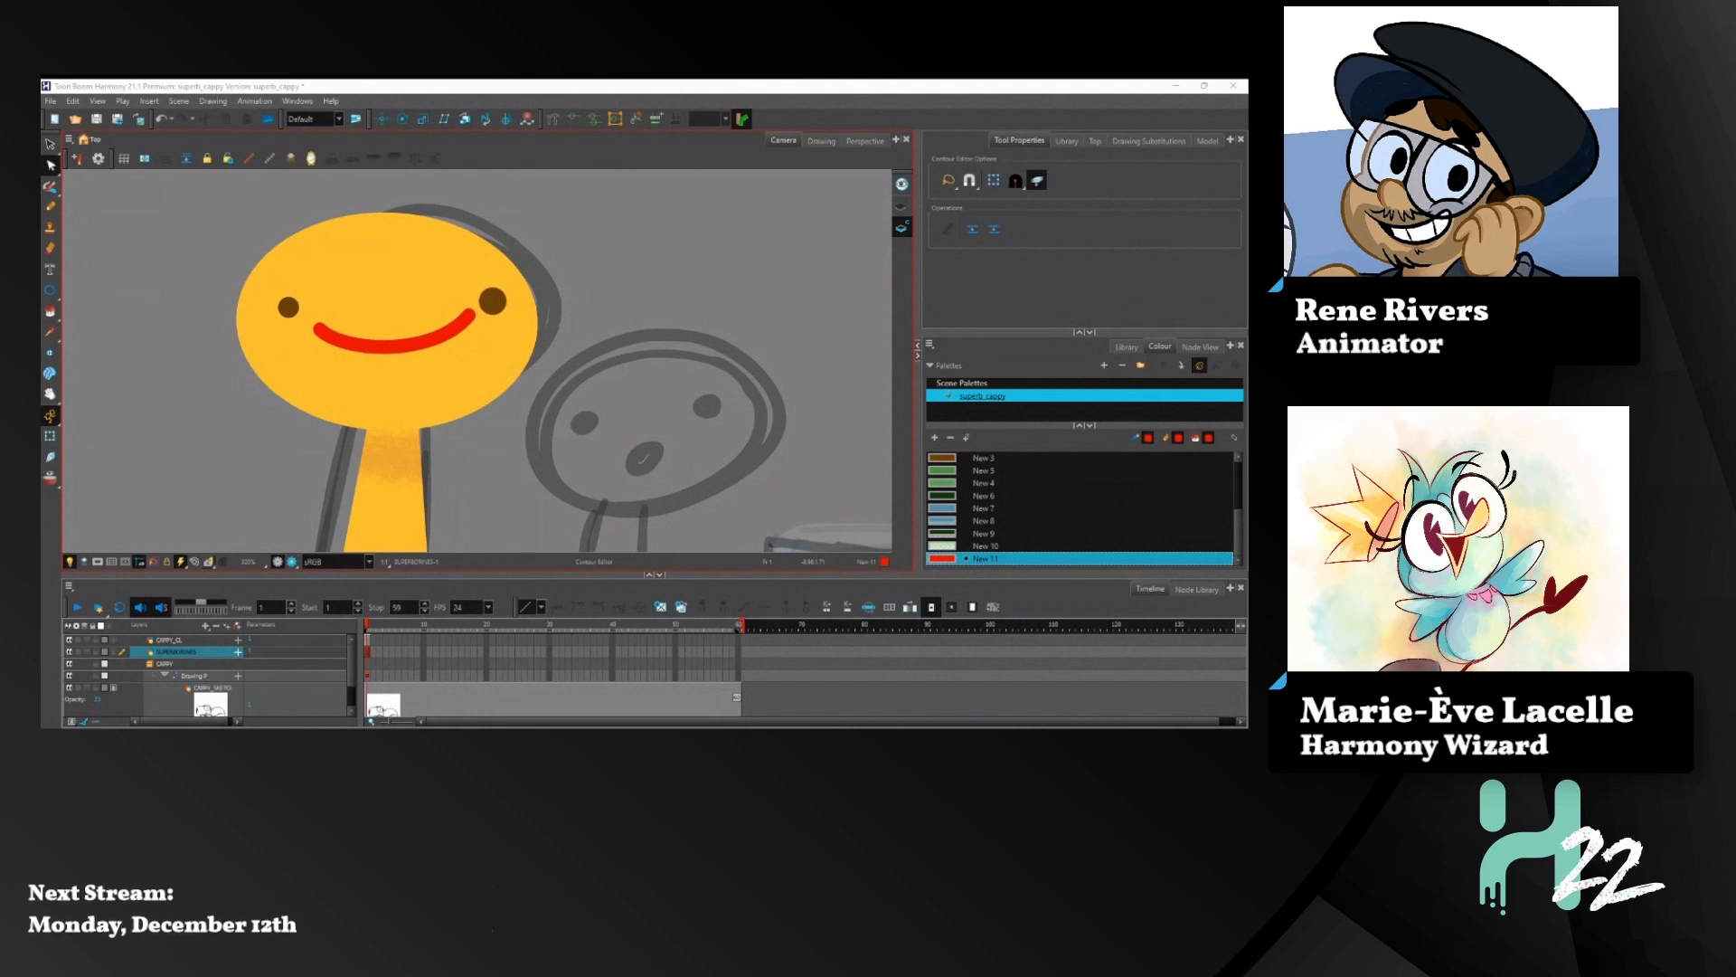
pyautogui.click(470, 321)
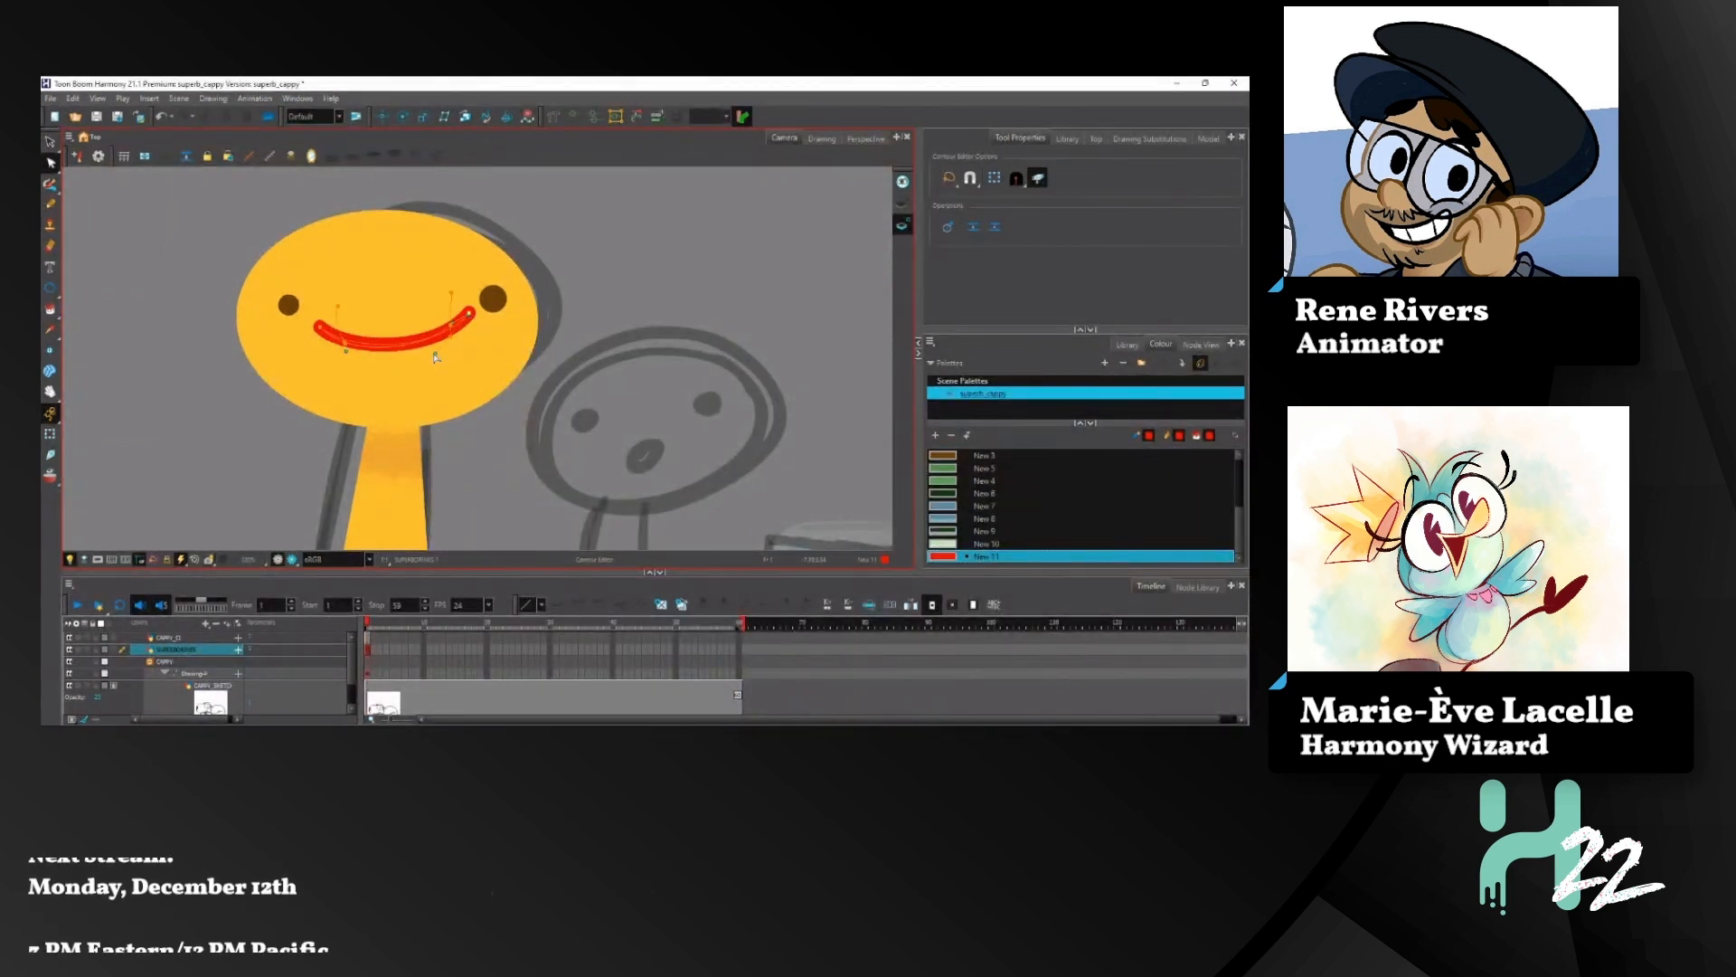
pyautogui.click(622, 301)
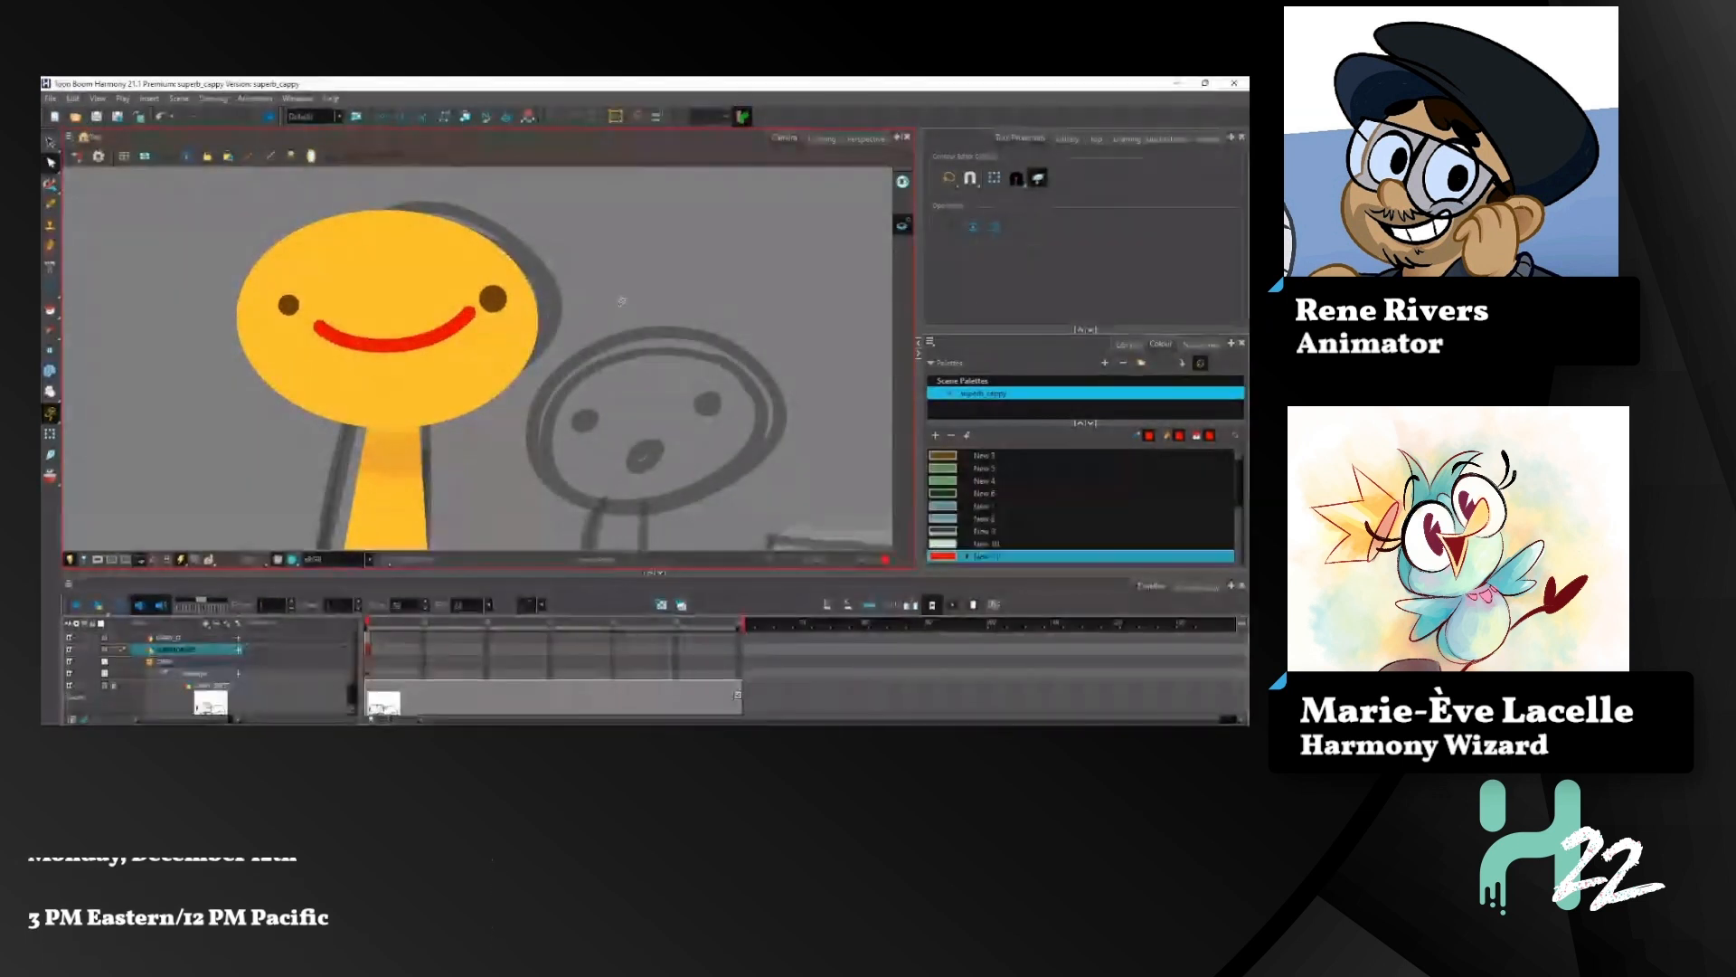
# Step: Duplicate the smiling yellow figure, shrink the copy and place it over the small sketched figure beside it
pyautogui.moveTo(617, 307); pyautogui.dragTo(542, 240)
pyautogui.scroll(2, 443, 381)
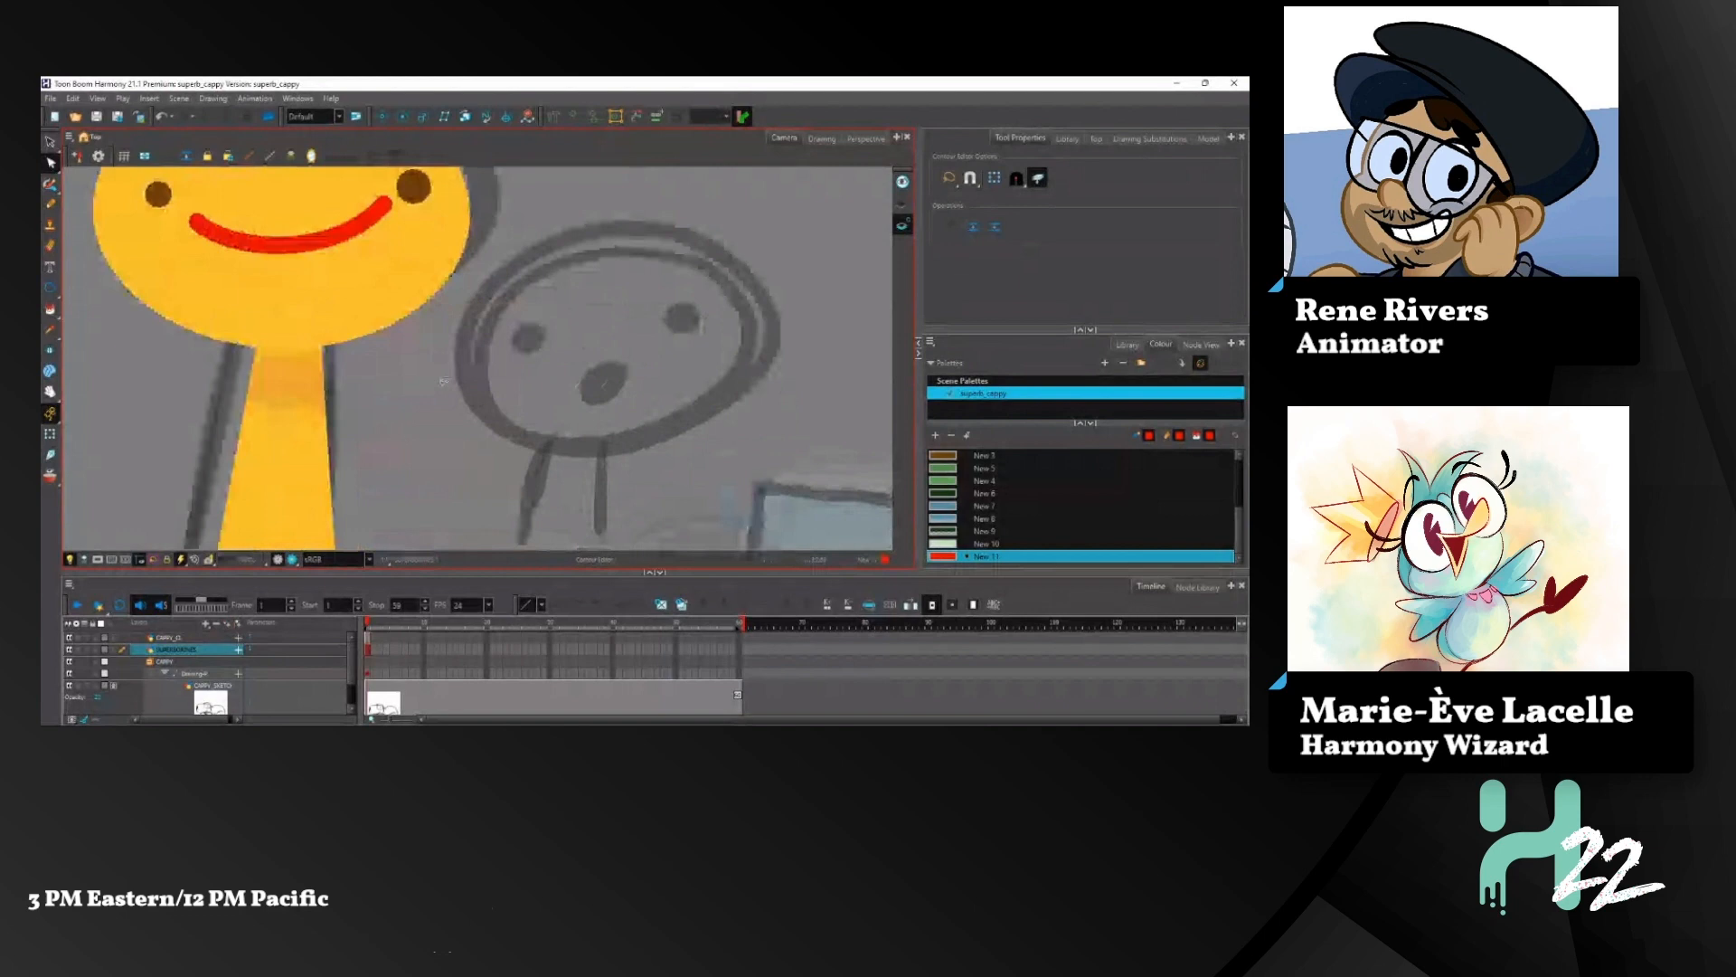
pyautogui.scroll(-6, 444, 381)
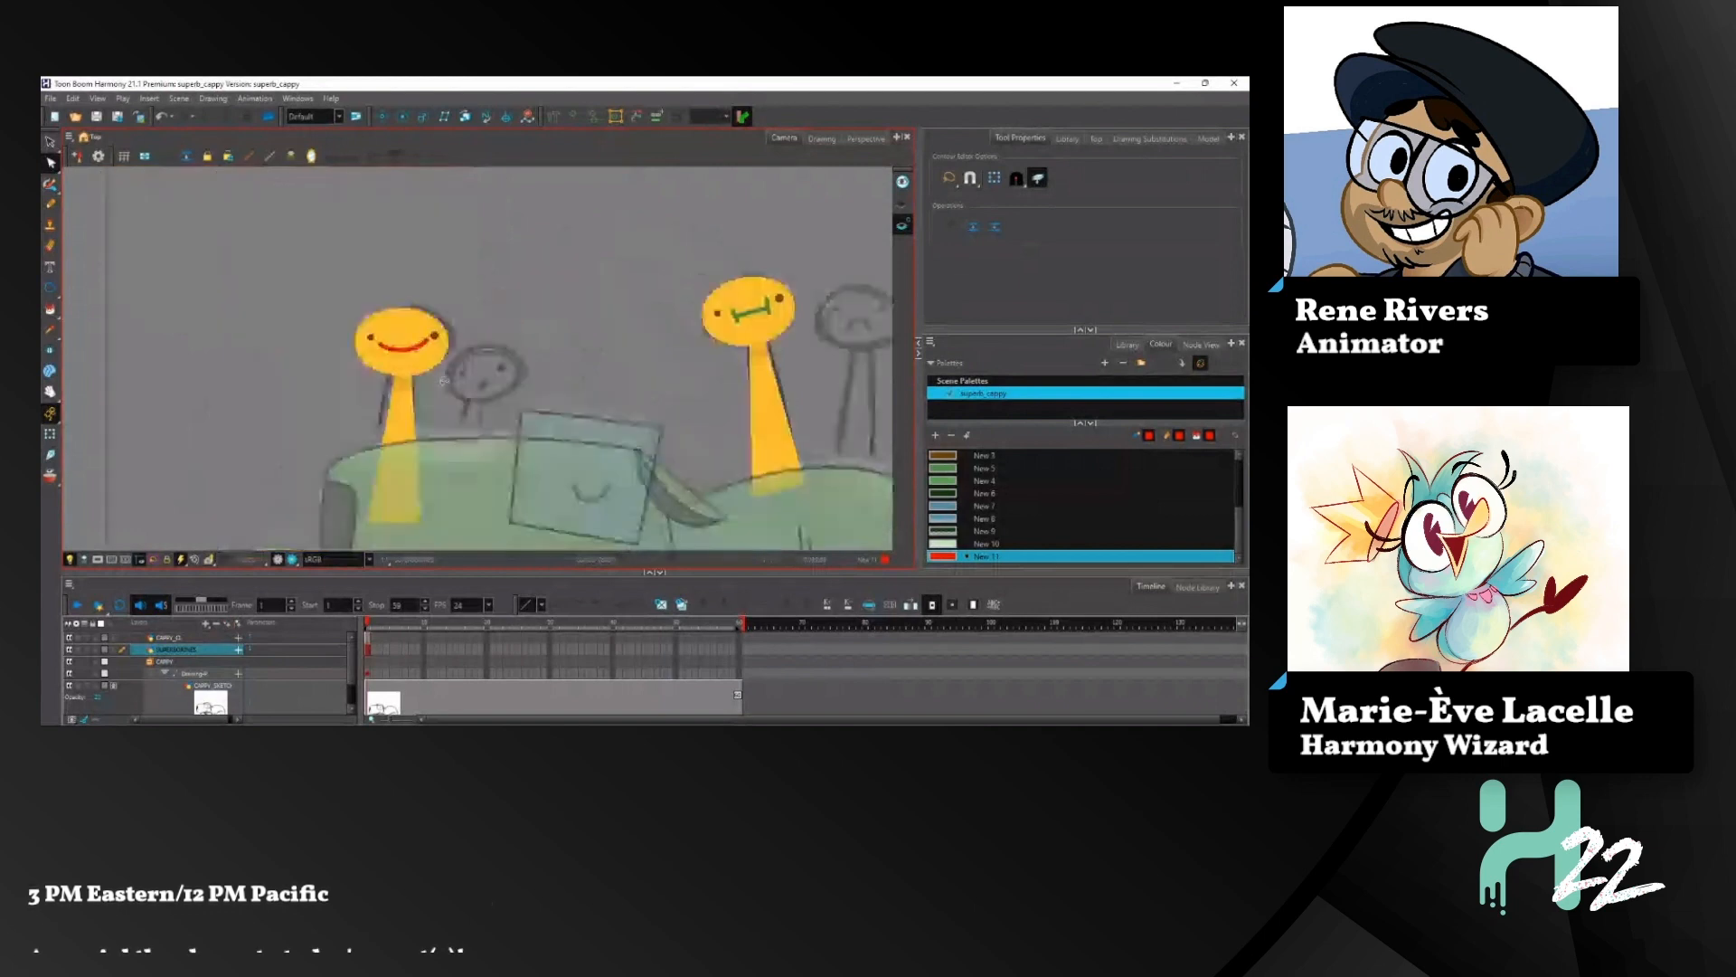
pyautogui.moveTo(279, 294); pyautogui.dragTo(103, 282)
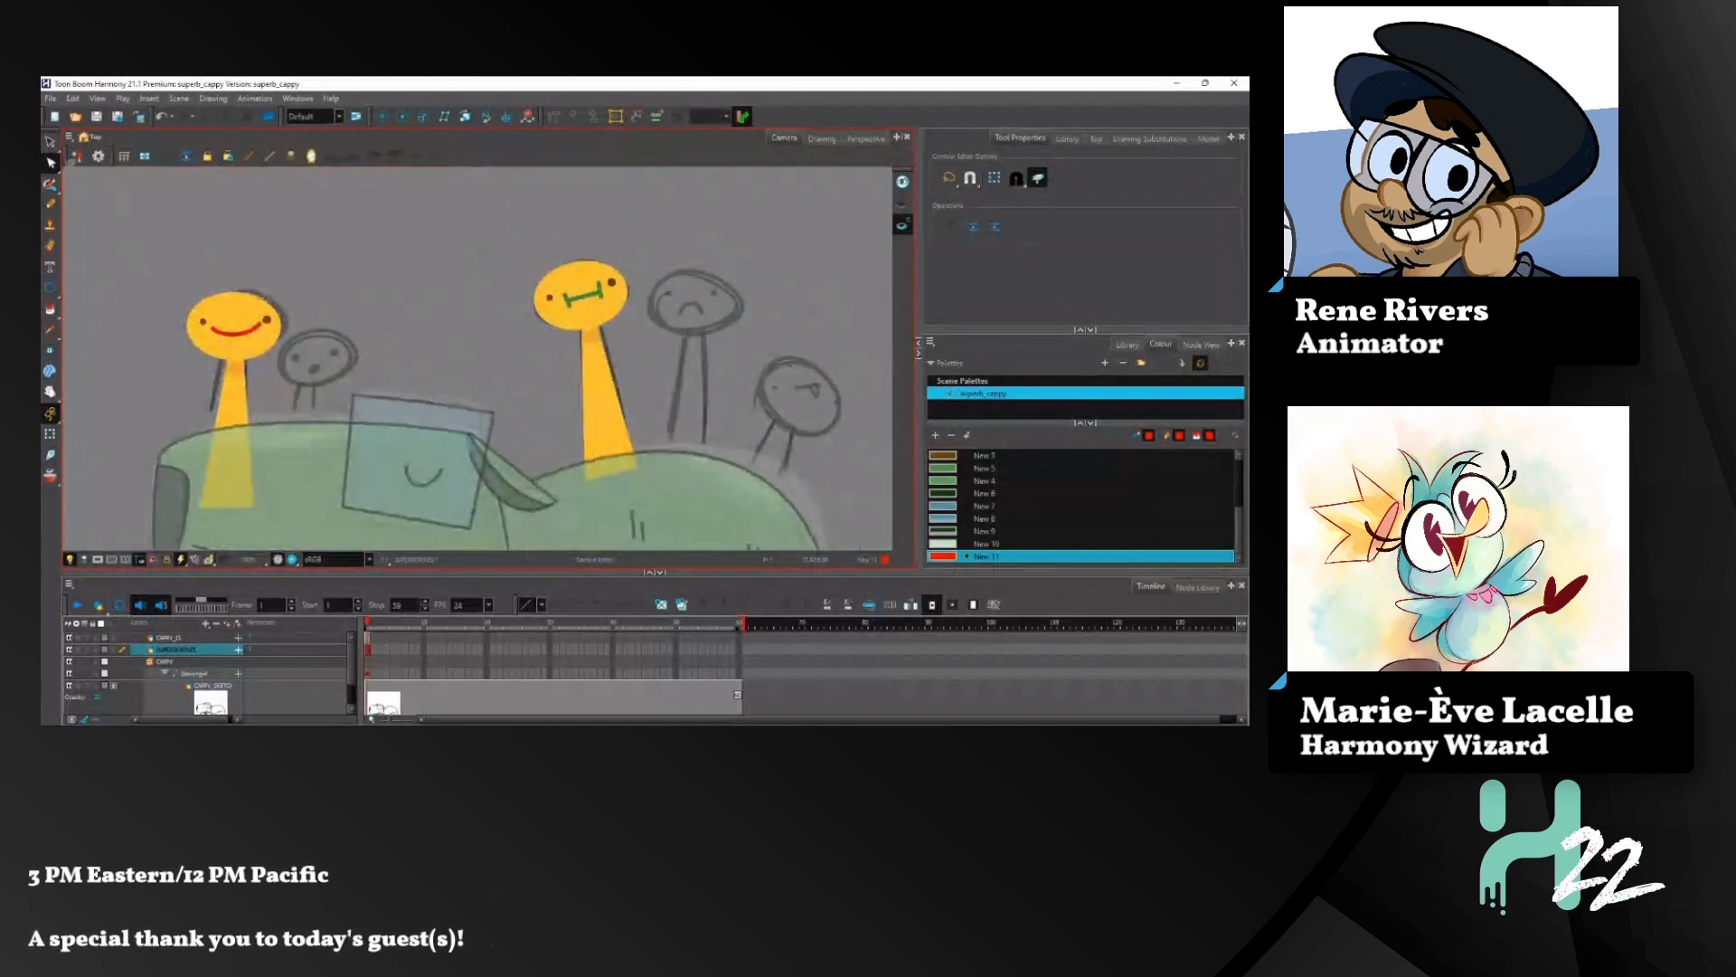
pyautogui.click(51, 165)
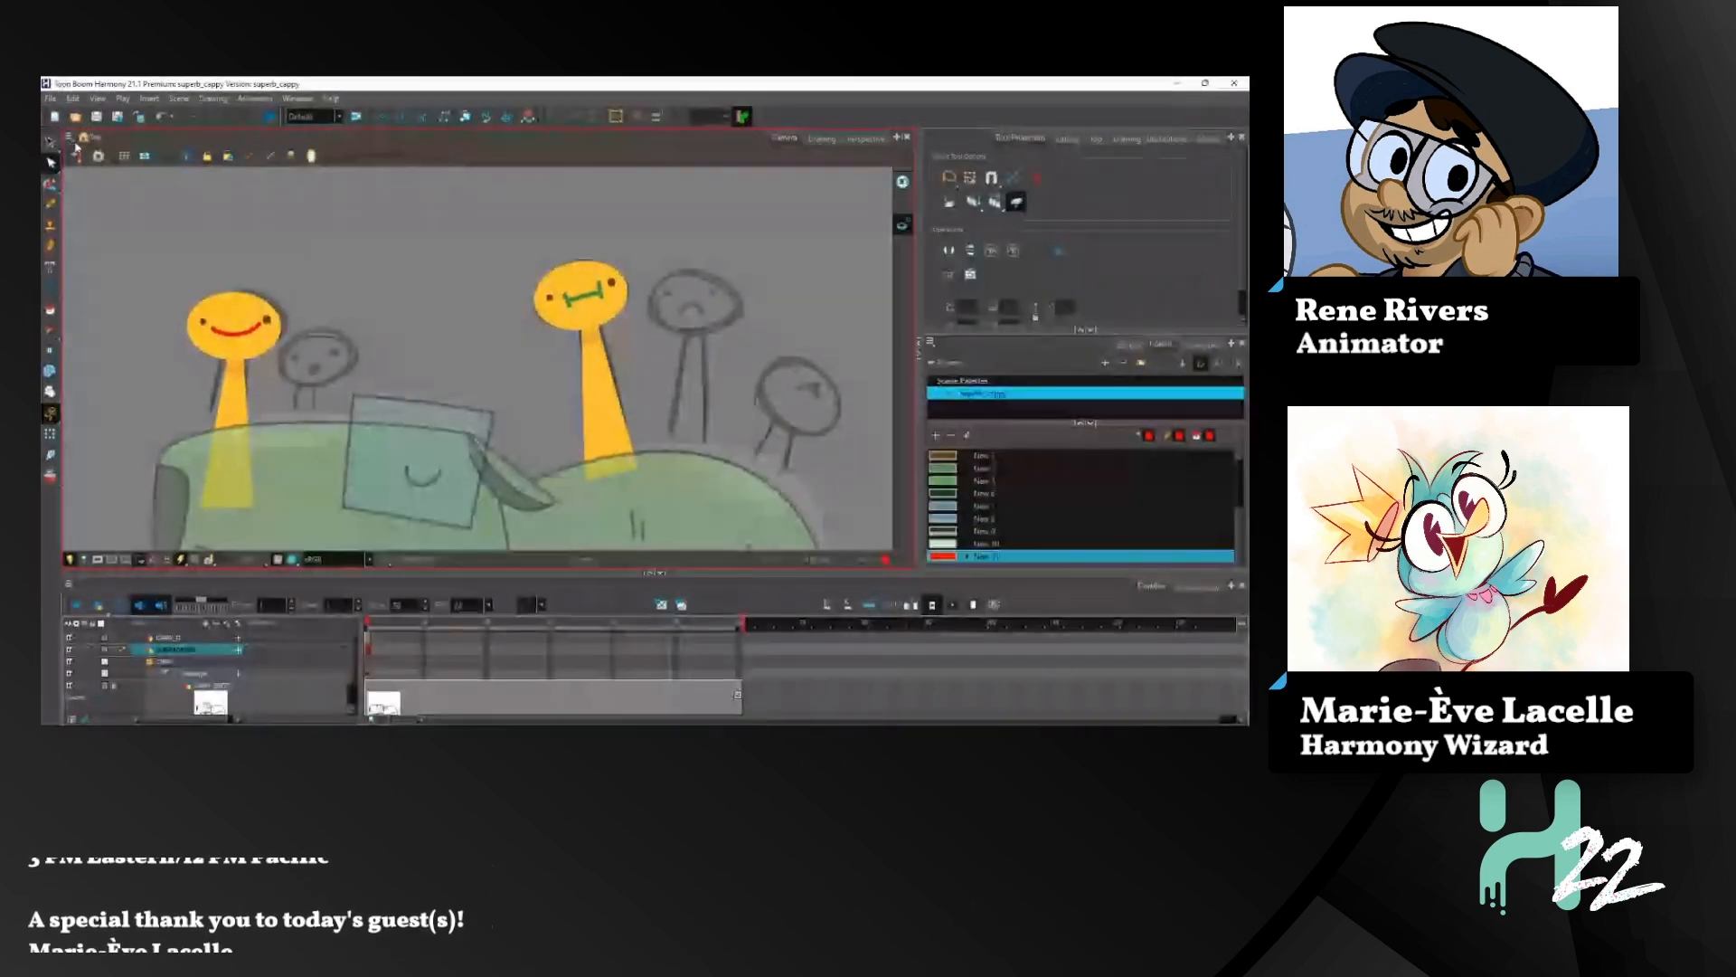
pyautogui.moveTo(164, 308); pyautogui.dragTo(256, 362)
pyautogui.hotkey('ctrl', 'c')
pyautogui.hotkey('ctrl', 'v')
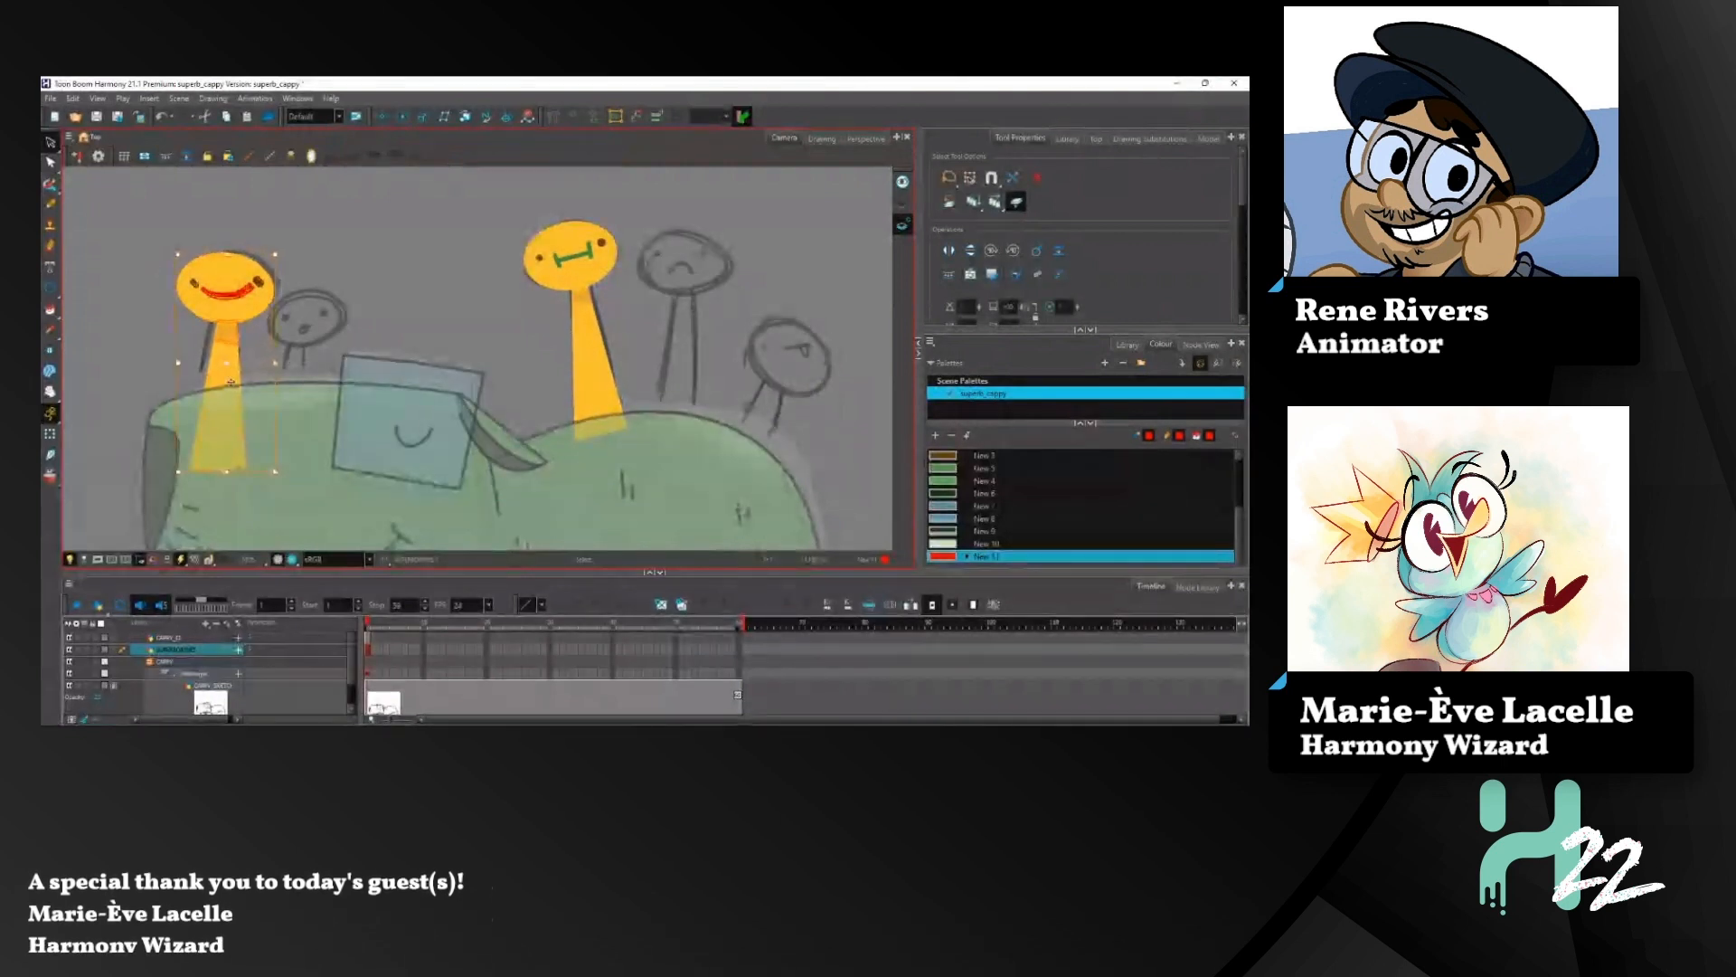
pyautogui.moveTo(263, 292)
pyautogui.mouseDown()
pyautogui.moveTo(353, 325)
pyautogui.moveTo(347, 294)
pyautogui.moveTo(321, 329)
pyautogui.mouseUp()
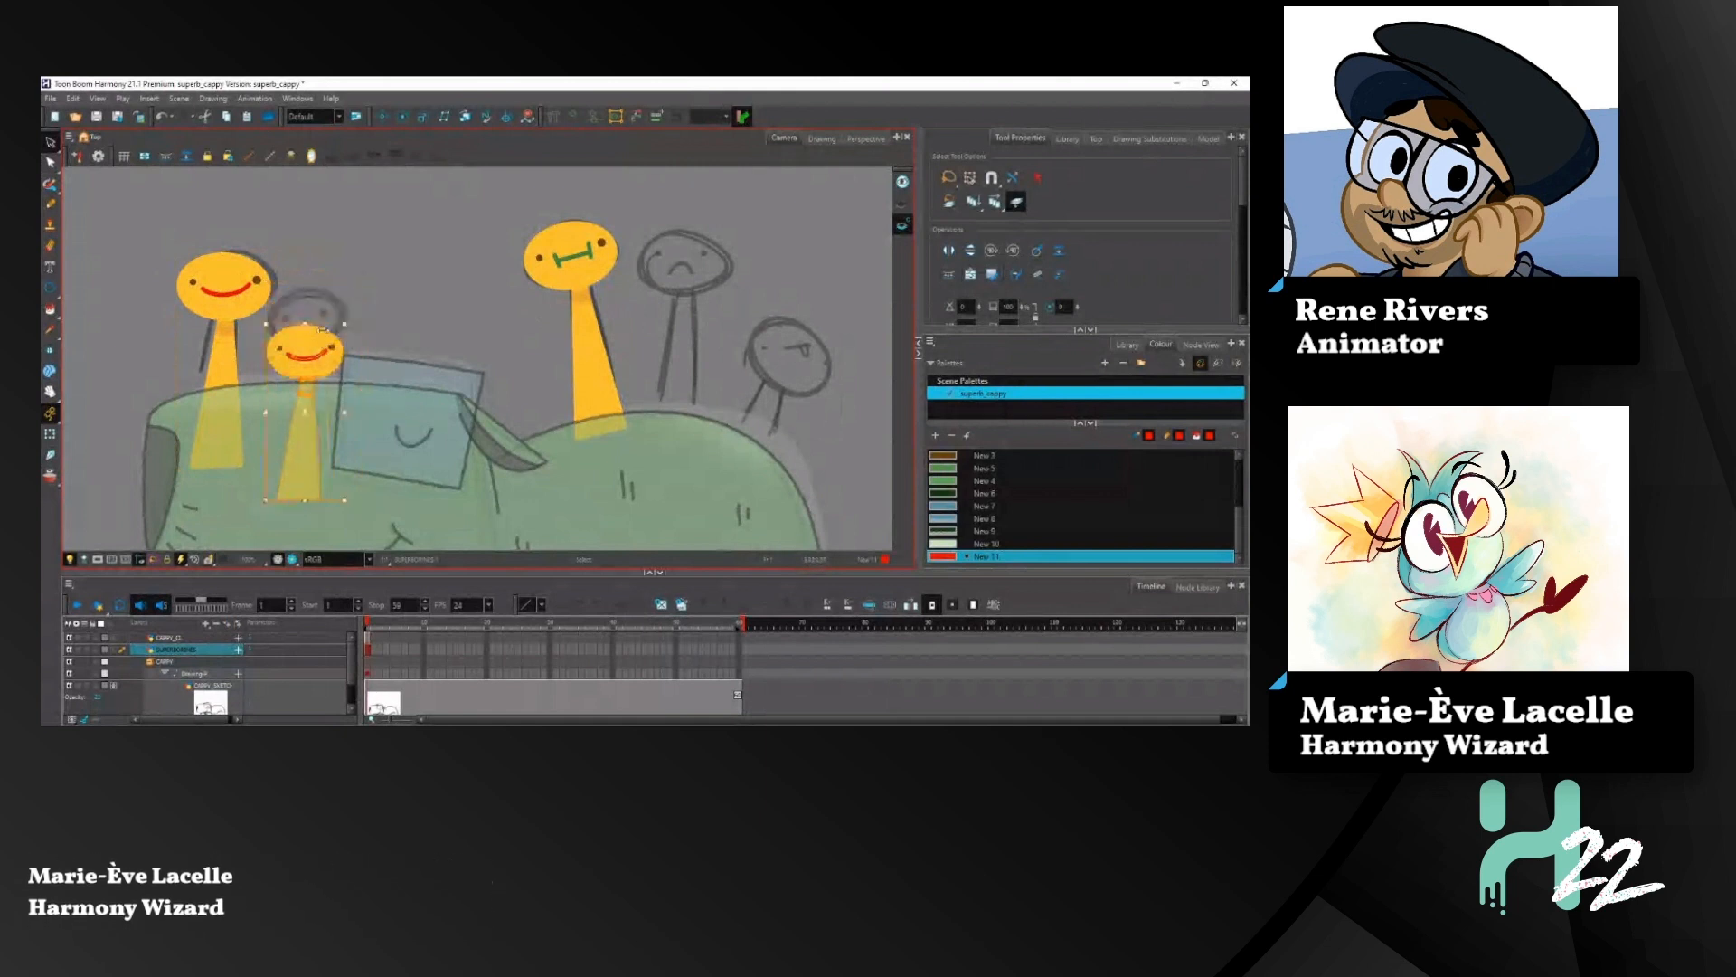
pyautogui.moveTo(301, 439); pyautogui.dragTo(303, 406)
pyautogui.click(426, 275)
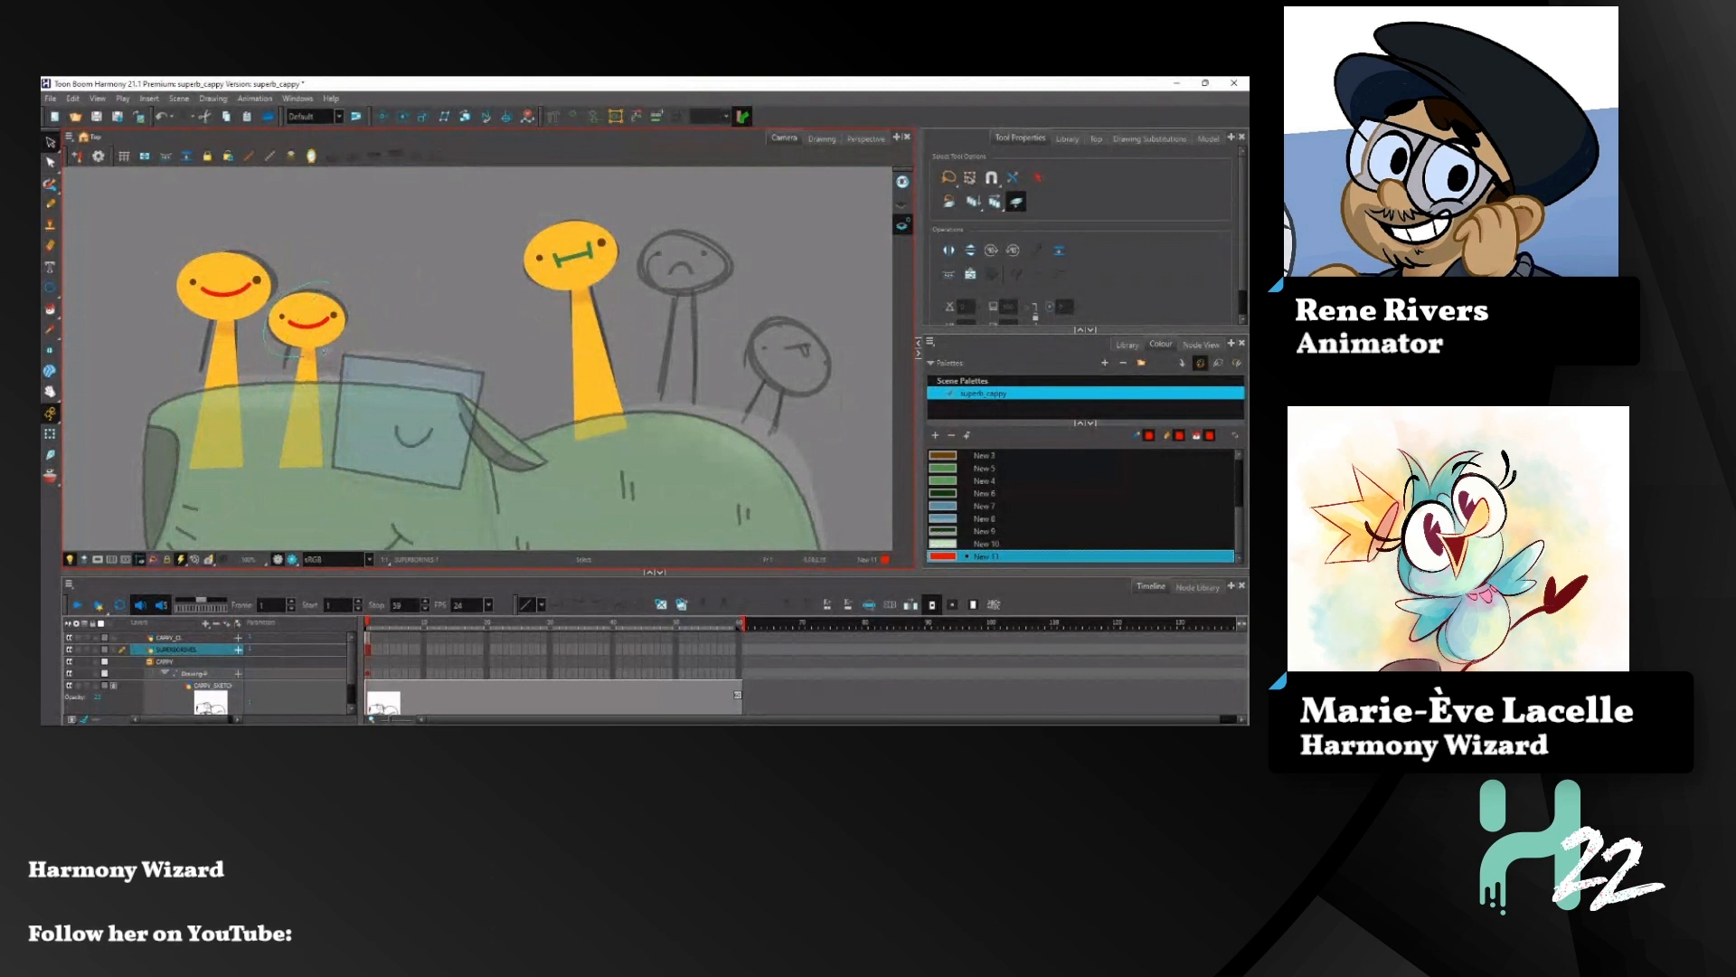
# Step: Flip the small yellow figure horizontally and delete its red smile
pyautogui.click(312, 339)
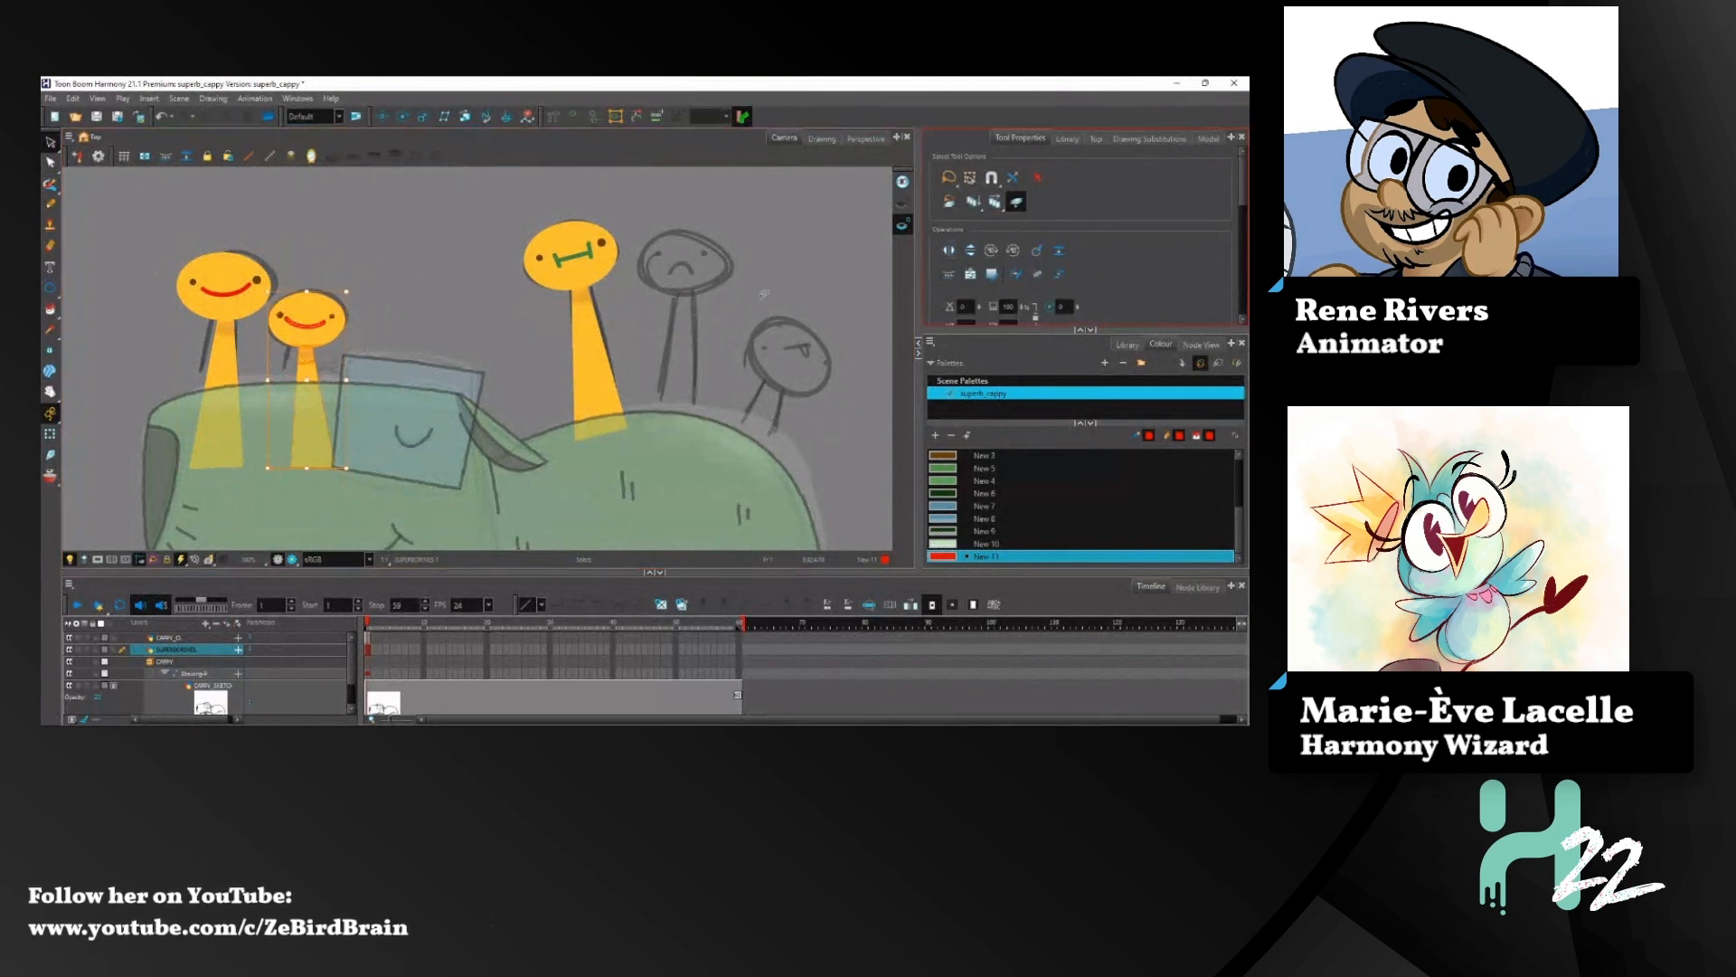
pyautogui.click(349, 285)
pyautogui.scroll(5, 349, 285)
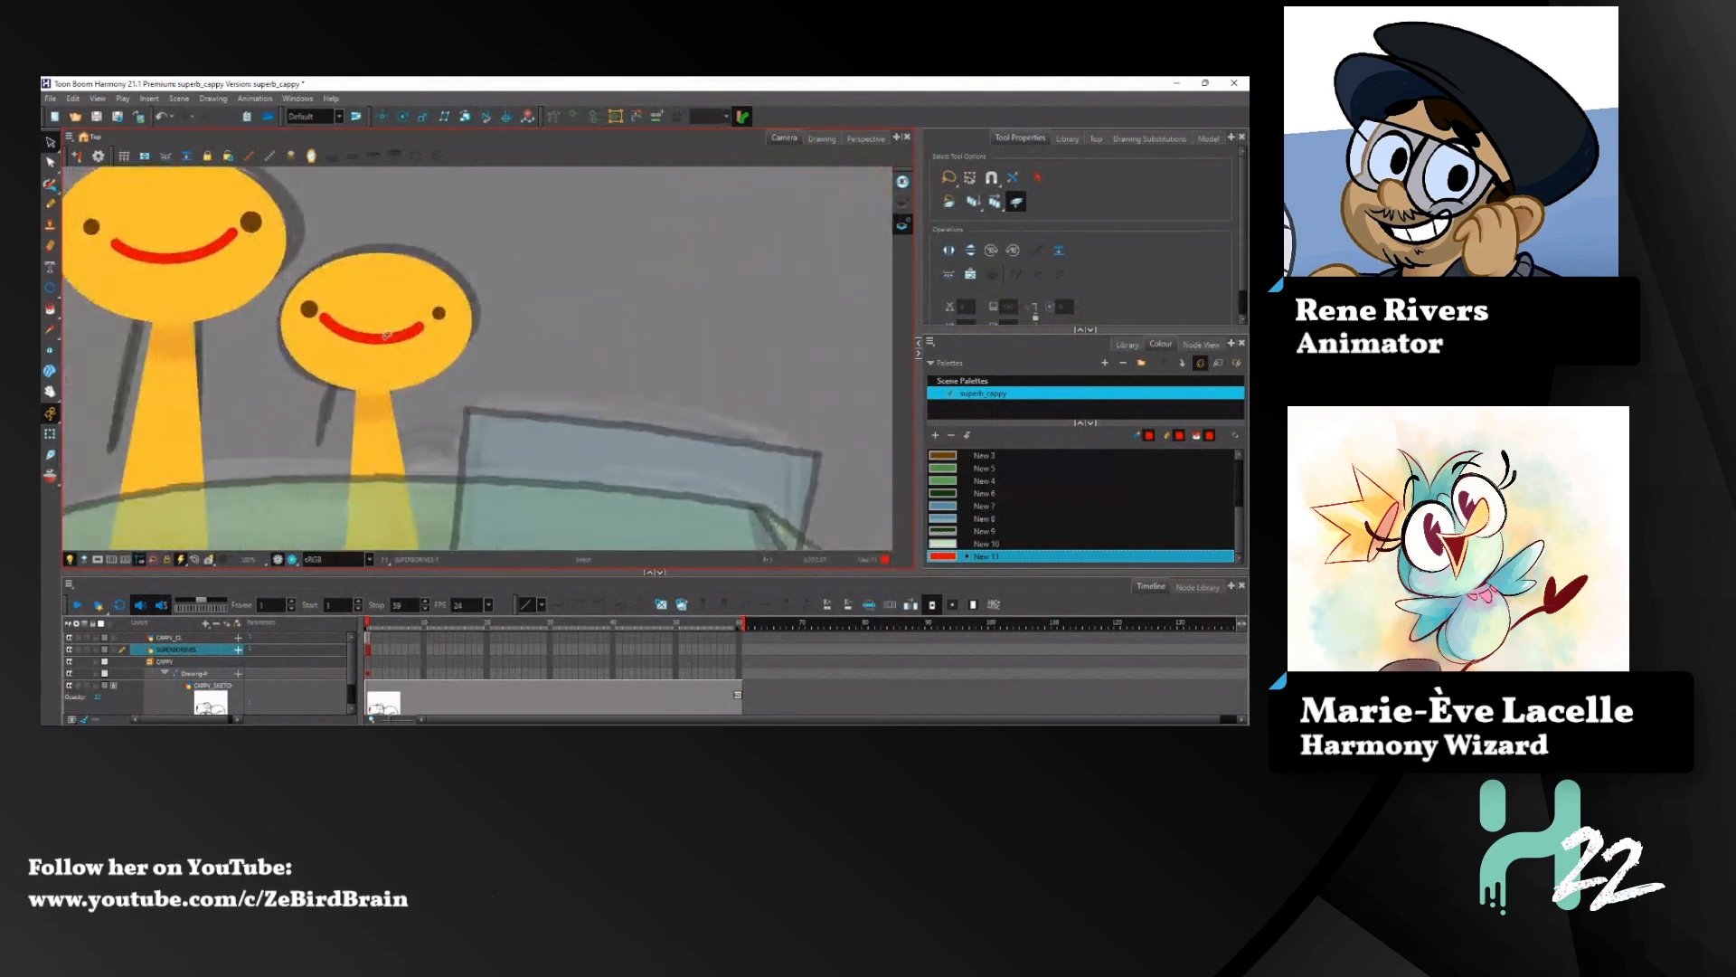
pyautogui.scroll(3, 384, 336)
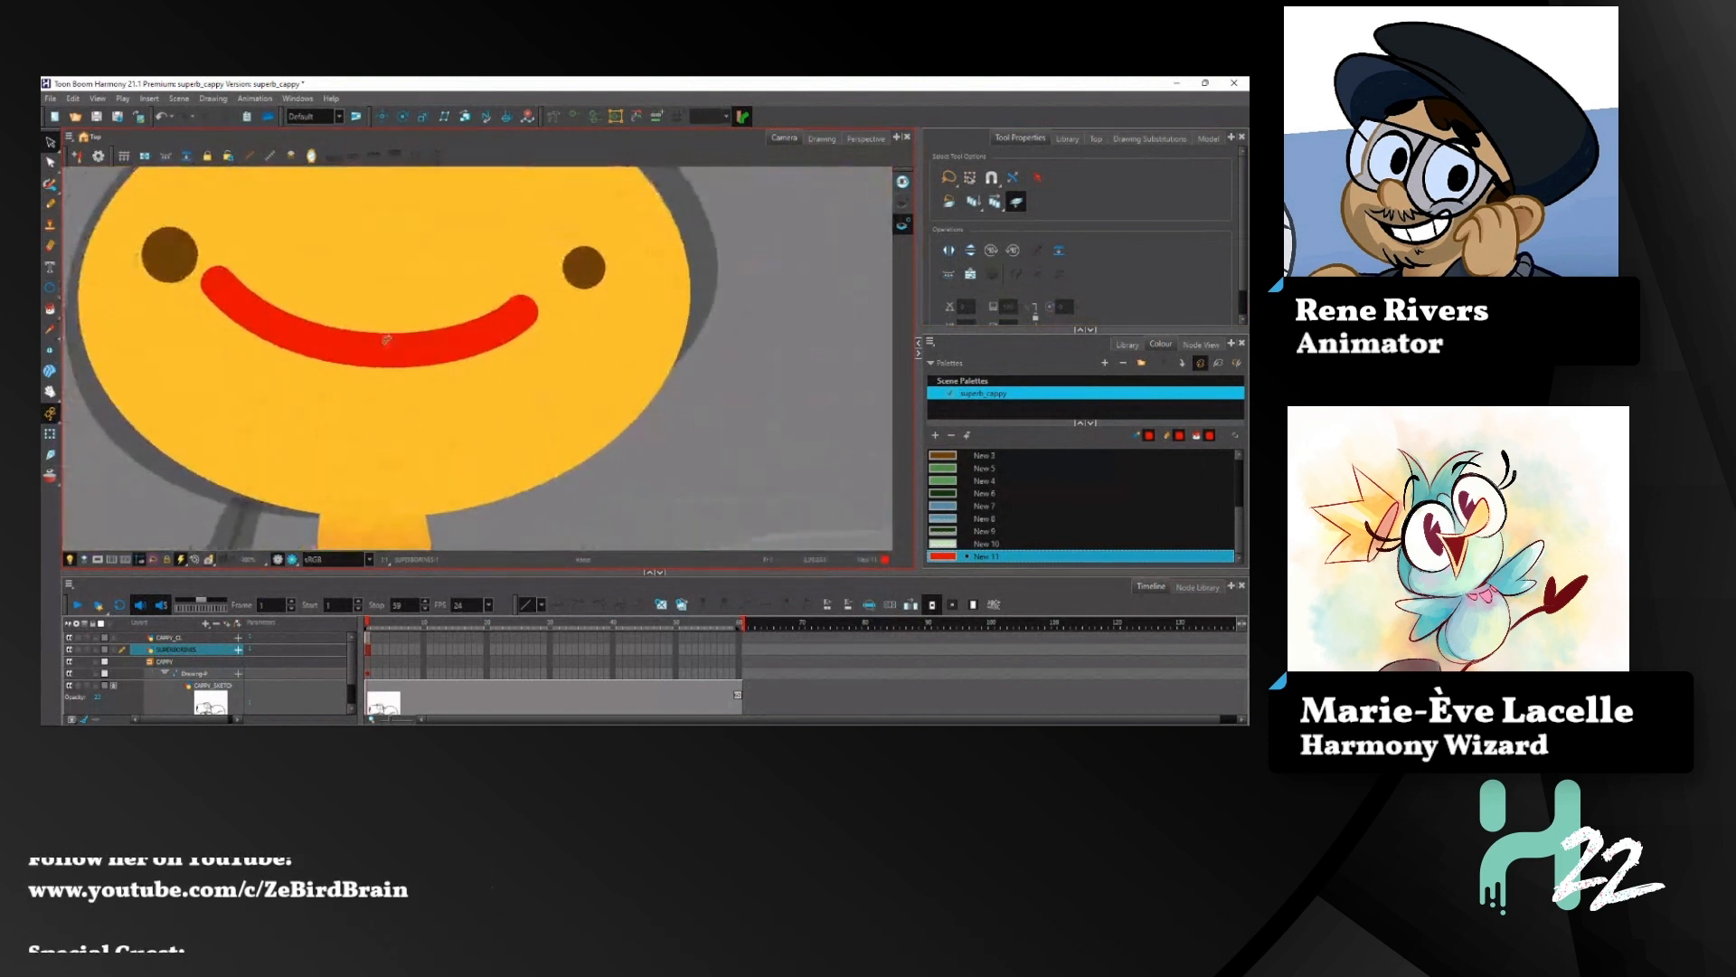
pyautogui.click(379, 336)
pyautogui.press('Delete')
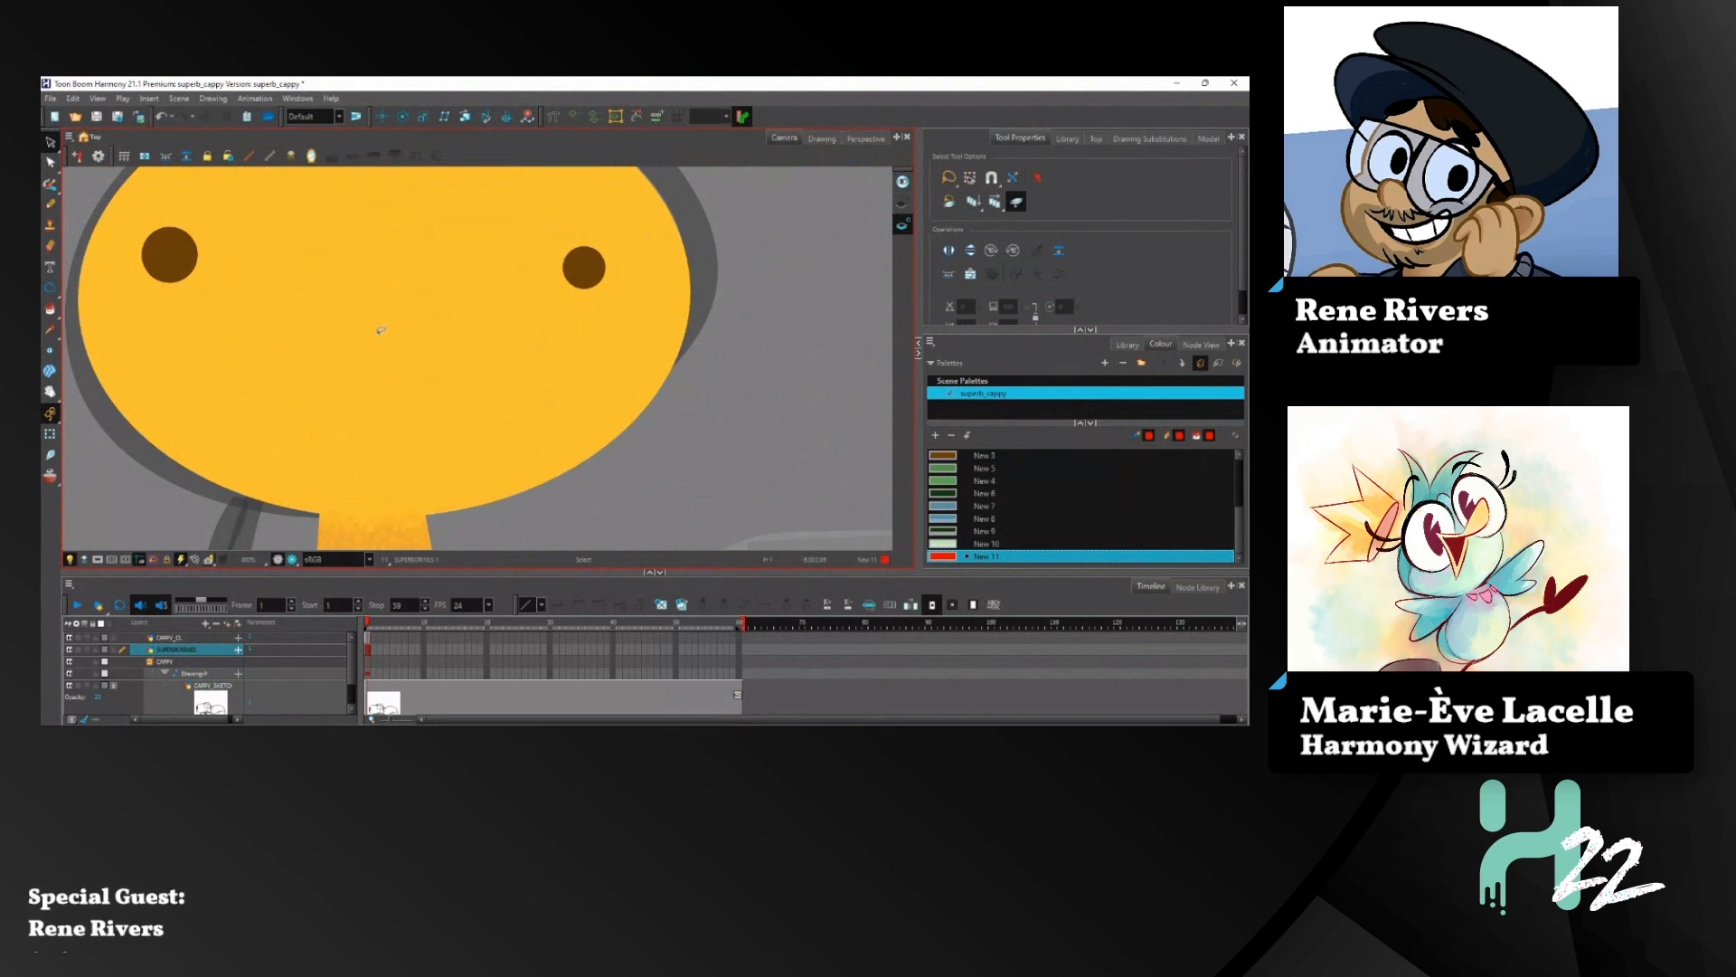
pyautogui.click(50, 288)
pyautogui.moveTo(321, 277)
pyautogui.mouseDown()
pyautogui.moveTo(450, 430)
pyautogui.moveTo(370, 321)
pyautogui.moveTo(343, 314)
pyautogui.mouseUp()
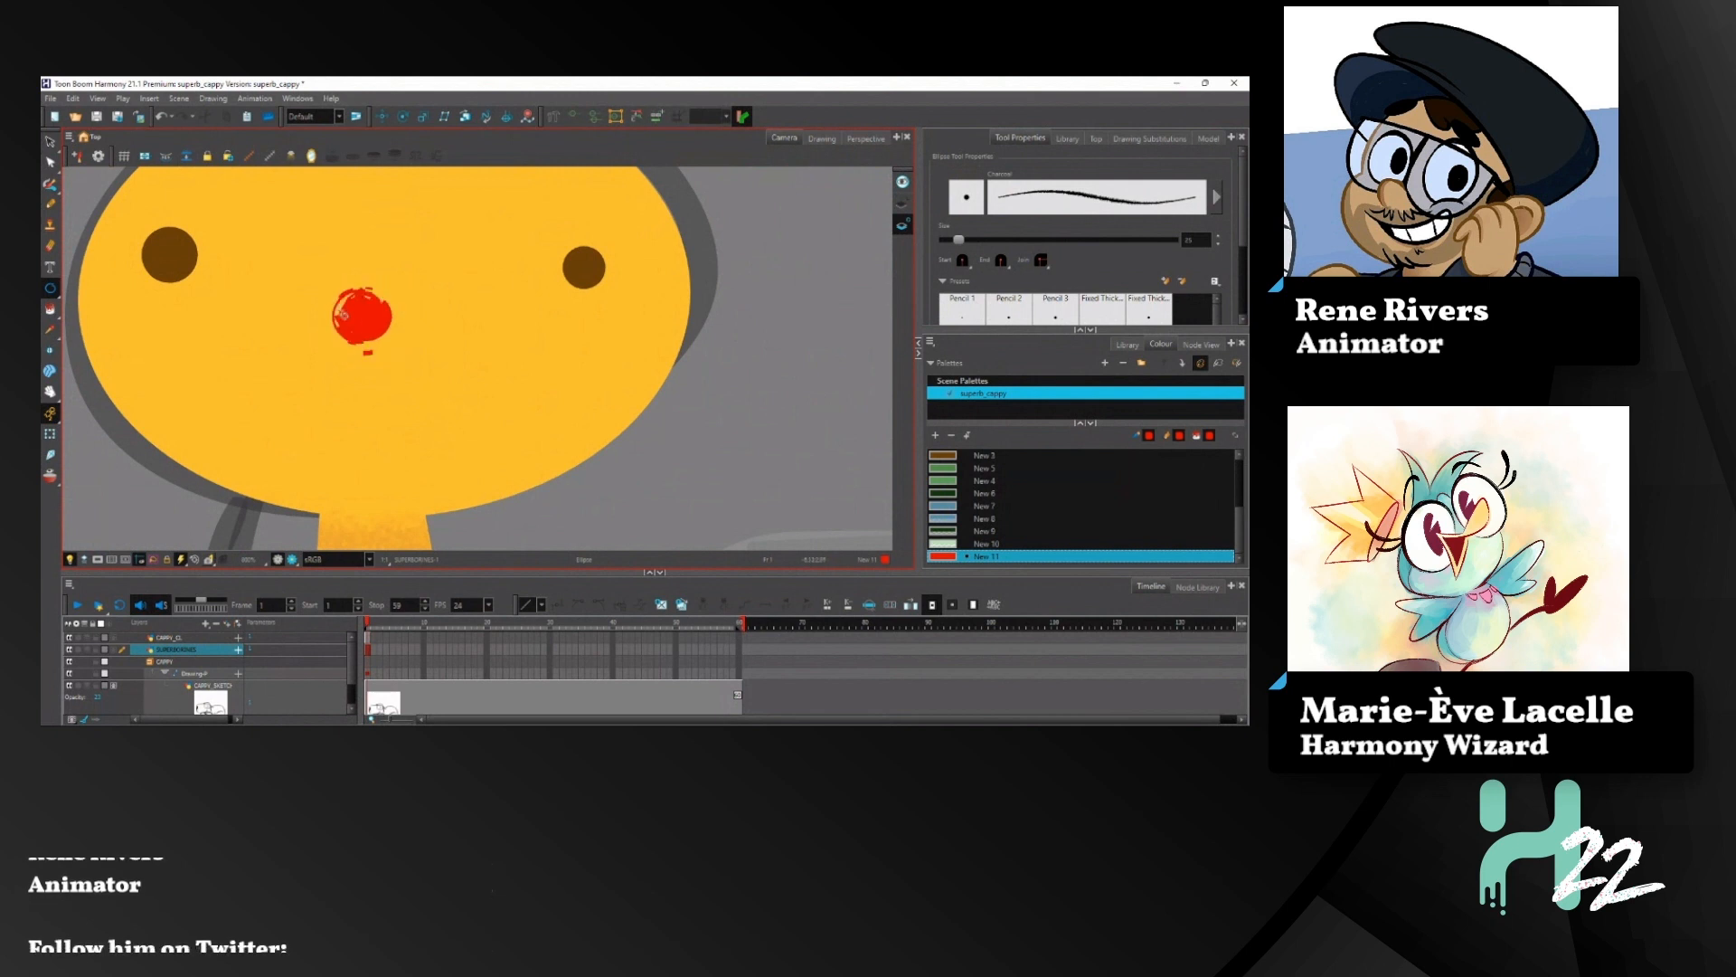
pyautogui.click(52, 142)
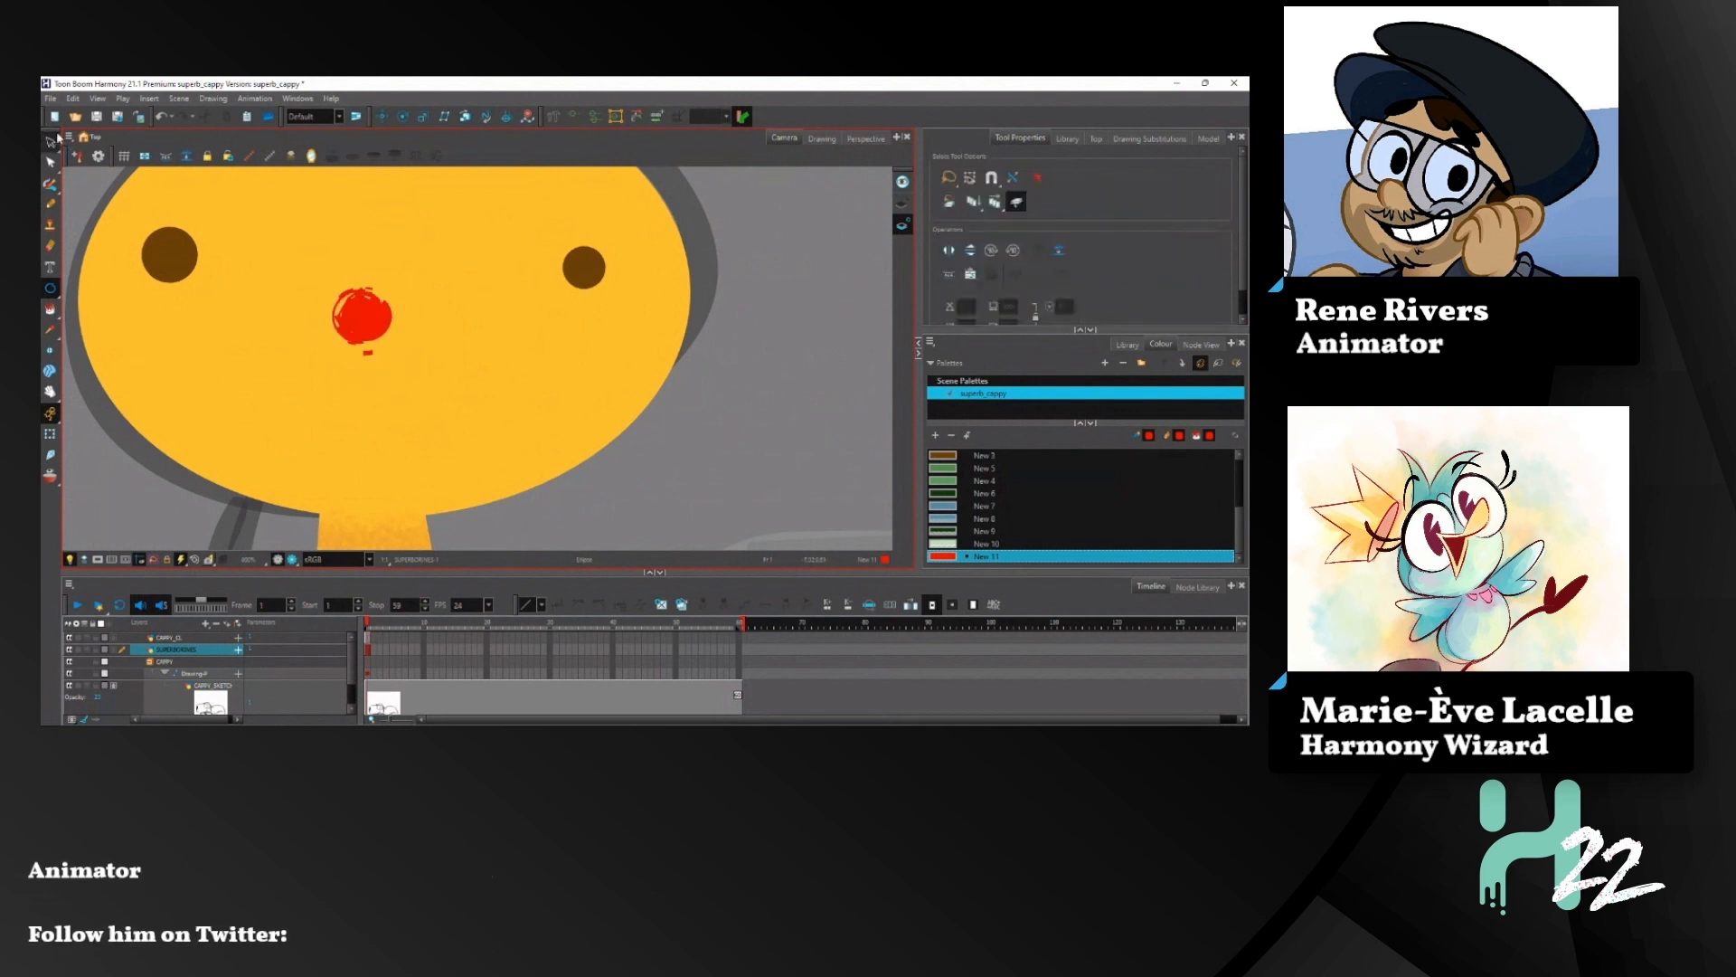
pyautogui.click(361, 310)
pyautogui.press('Delete')
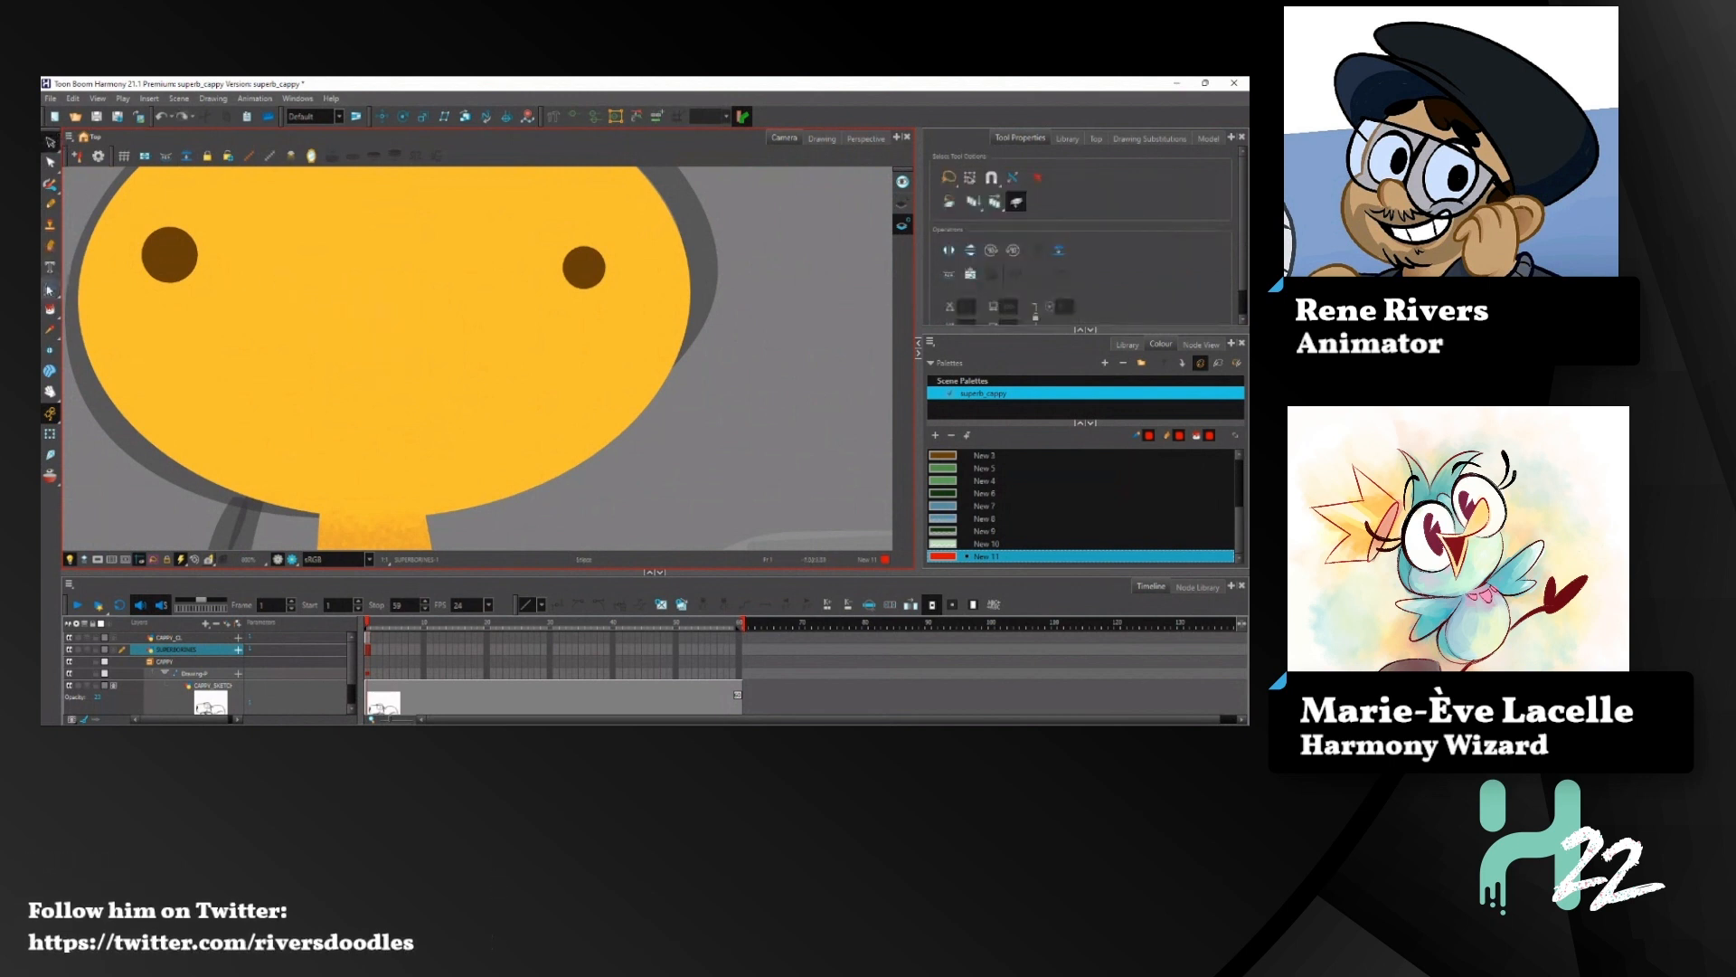
pyautogui.hotkey('alt', '/')
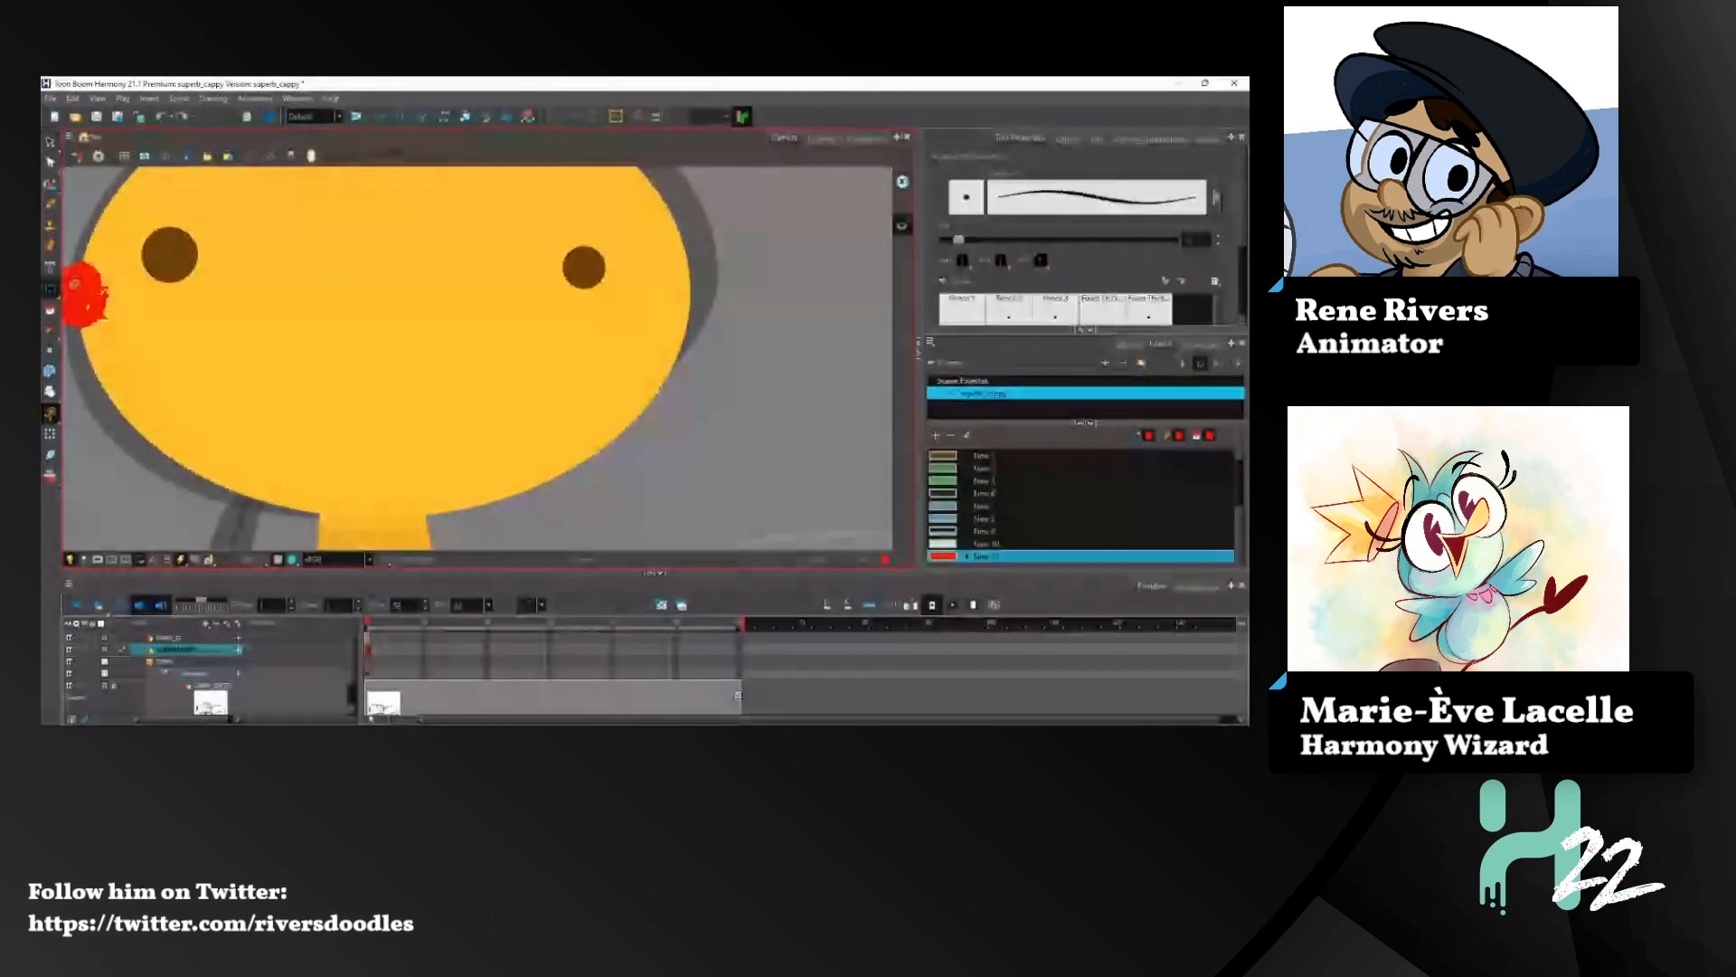
pyautogui.click(50, 186)
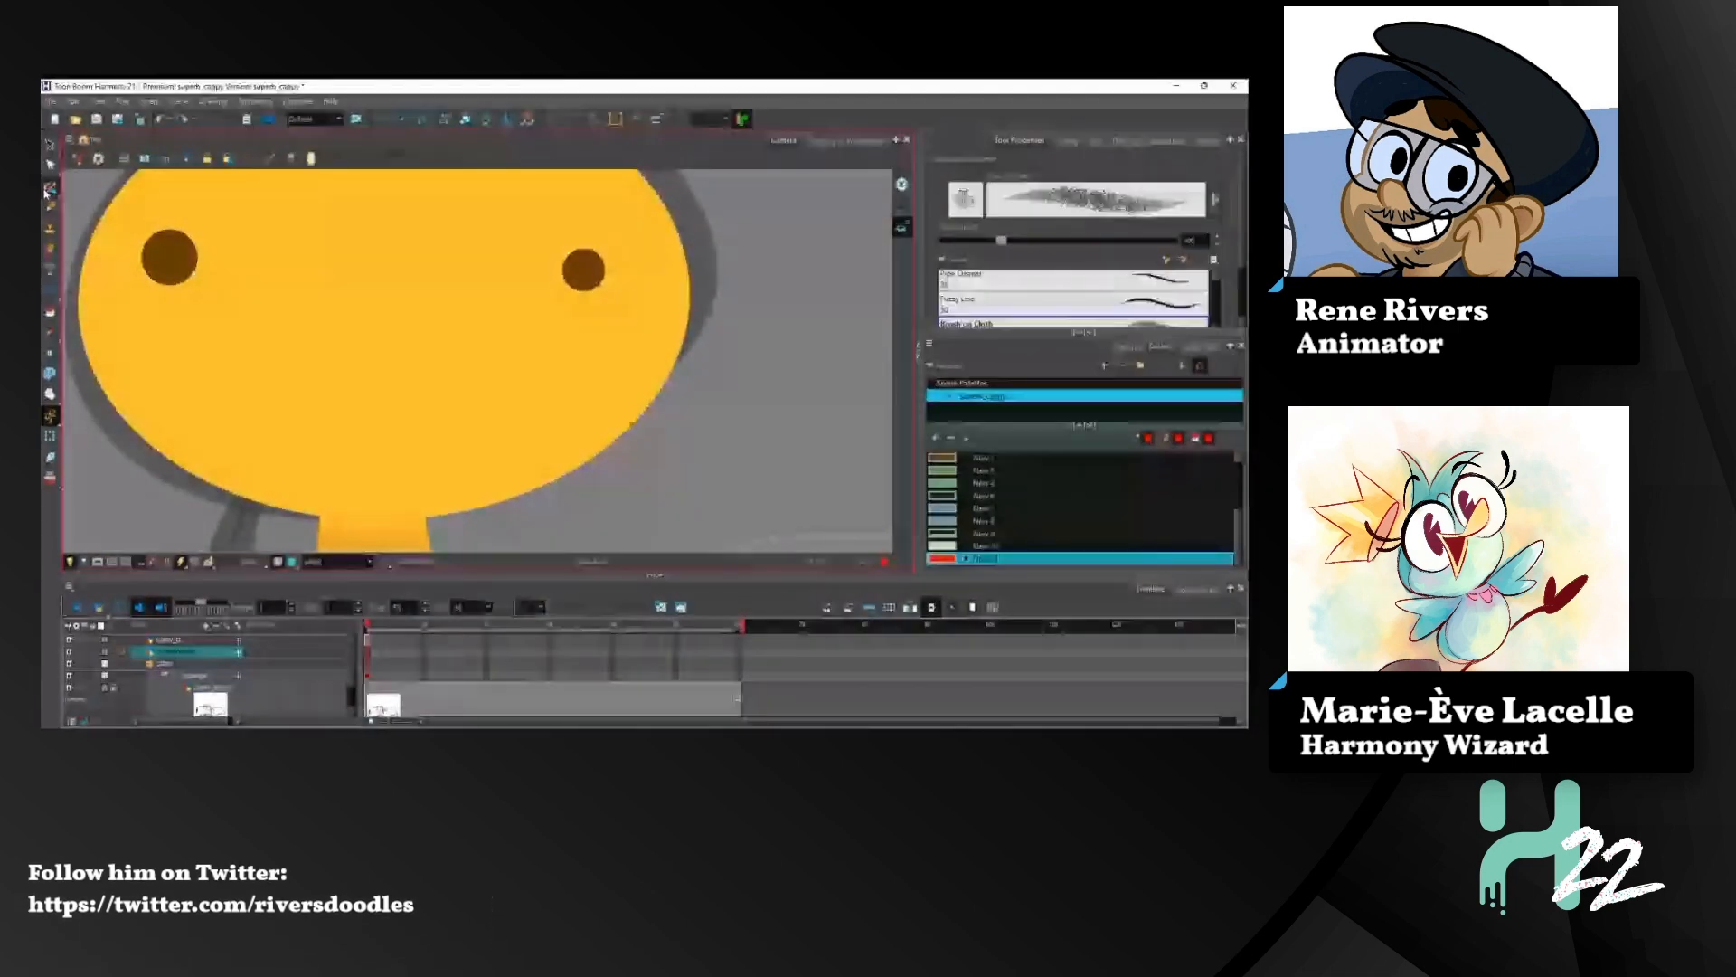
# Step: Draw a small round, filled red mouth on the small yellow figure's face with the Pencil tool
pyautogui.click(50, 206)
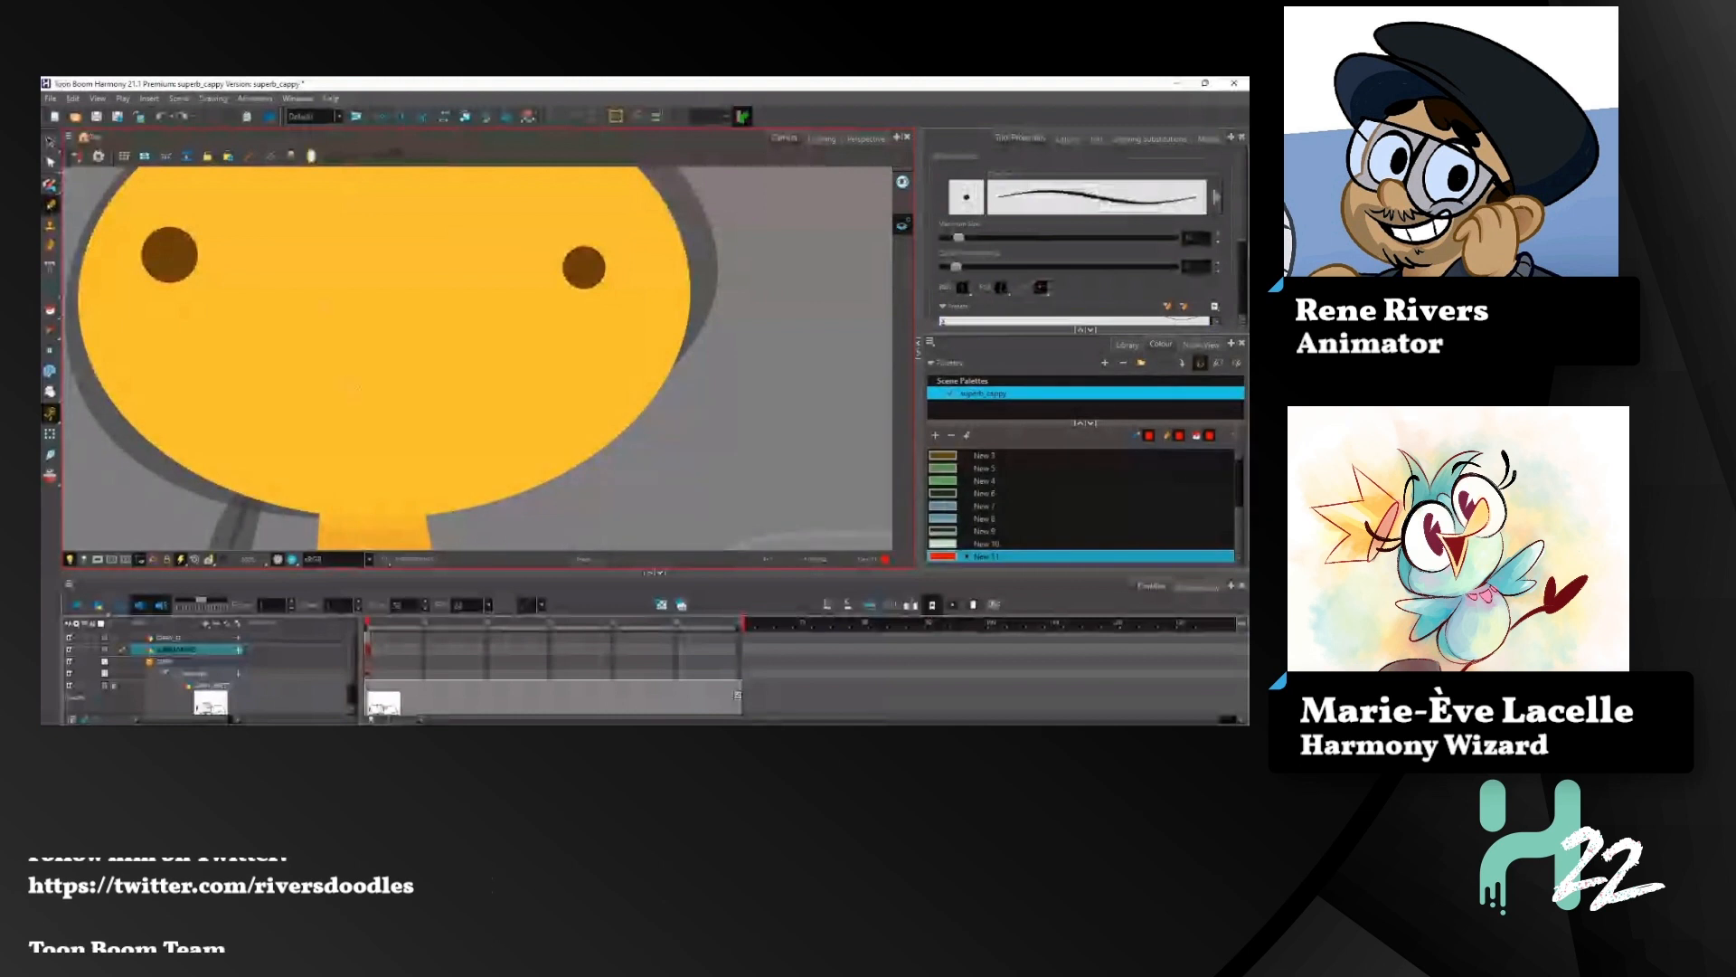
pyautogui.moveTo(357, 339)
pyautogui.mouseDown()
pyautogui.moveTo(398, 416)
pyautogui.moveTo(379, 362)
pyautogui.mouseUp()
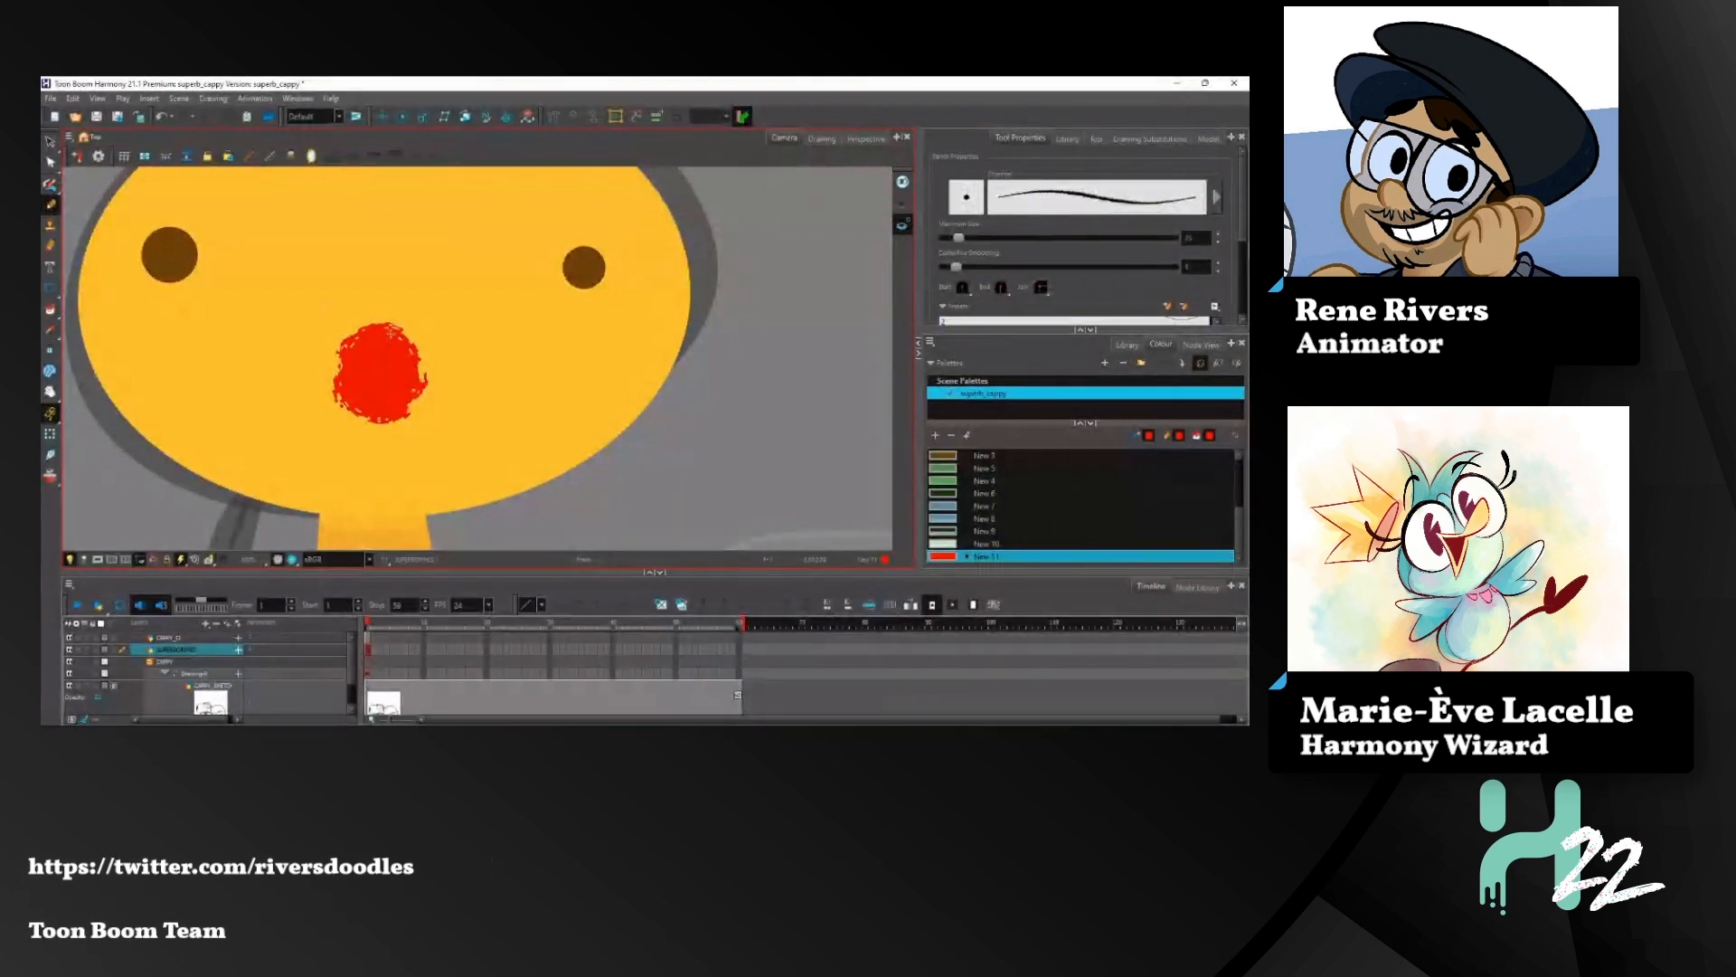
pyautogui.moveTo(534, 344)
pyautogui.mouseDown()
pyautogui.moveTo(484, 375)
pyautogui.moveTo(459, 421)
pyautogui.mouseUp()
pyautogui.scroll(2, 460, 367)
pyautogui.scroll(-8, 453, 358)
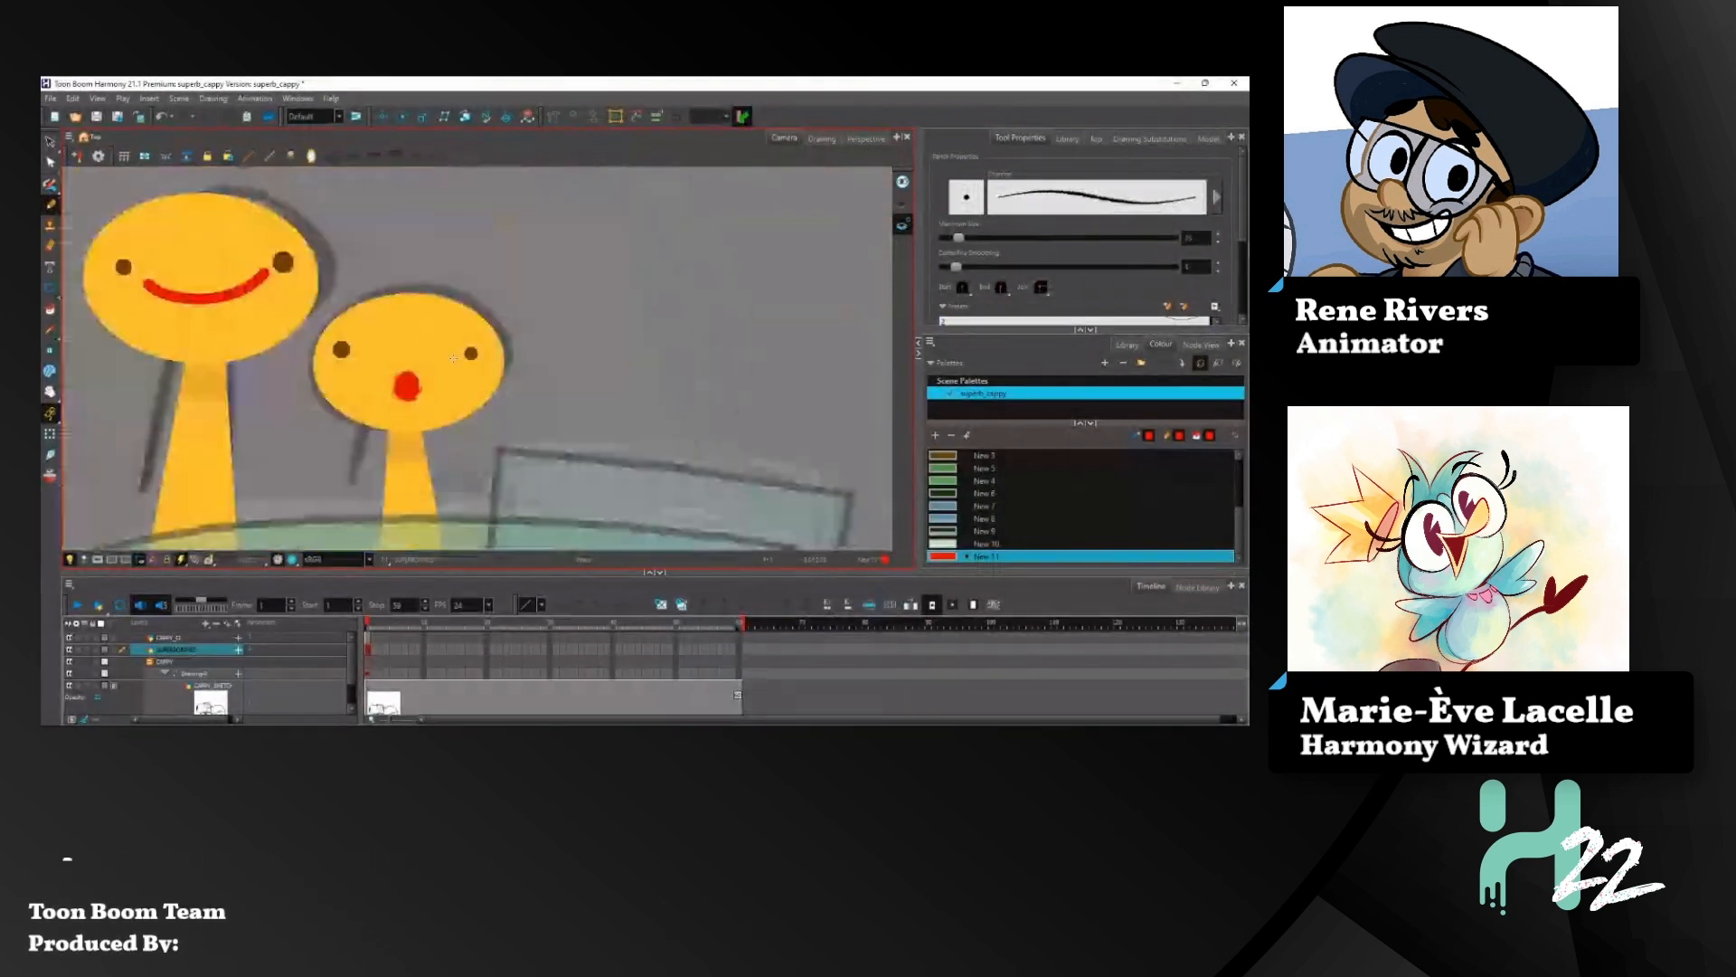
pyautogui.moveTo(453, 358); pyautogui.dragTo(426, 352)
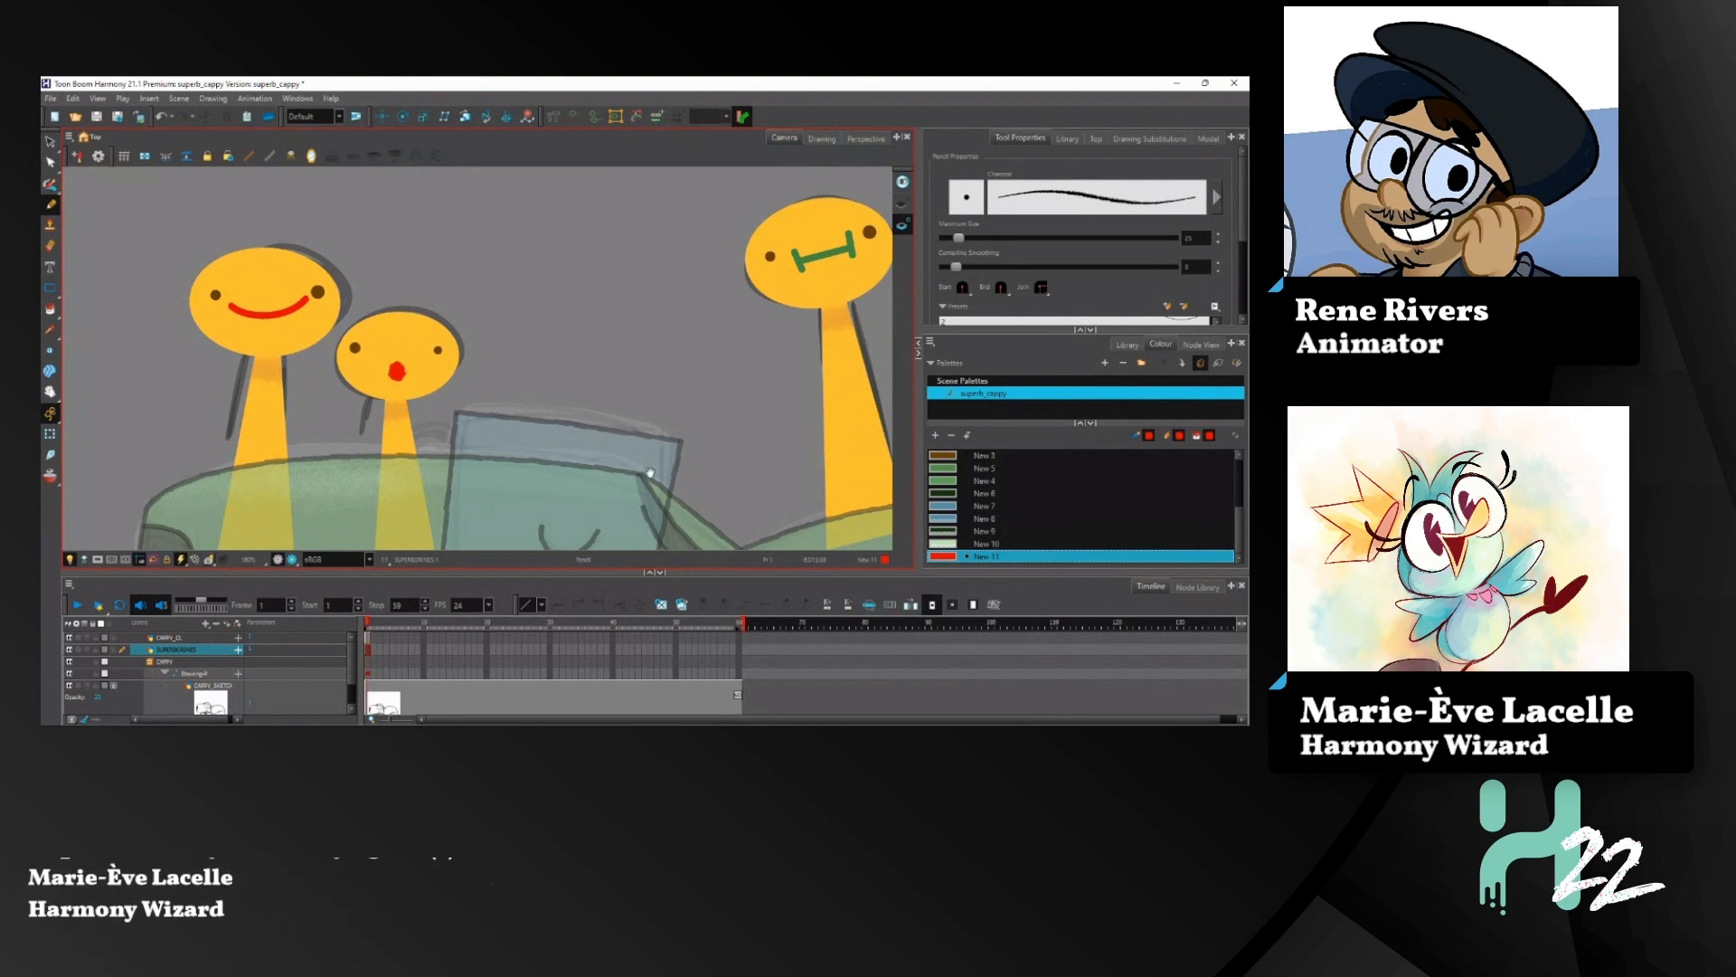
pyautogui.moveTo(650, 472); pyautogui.dragTo(446, 407)
pyautogui.scroll(-5, 446, 407)
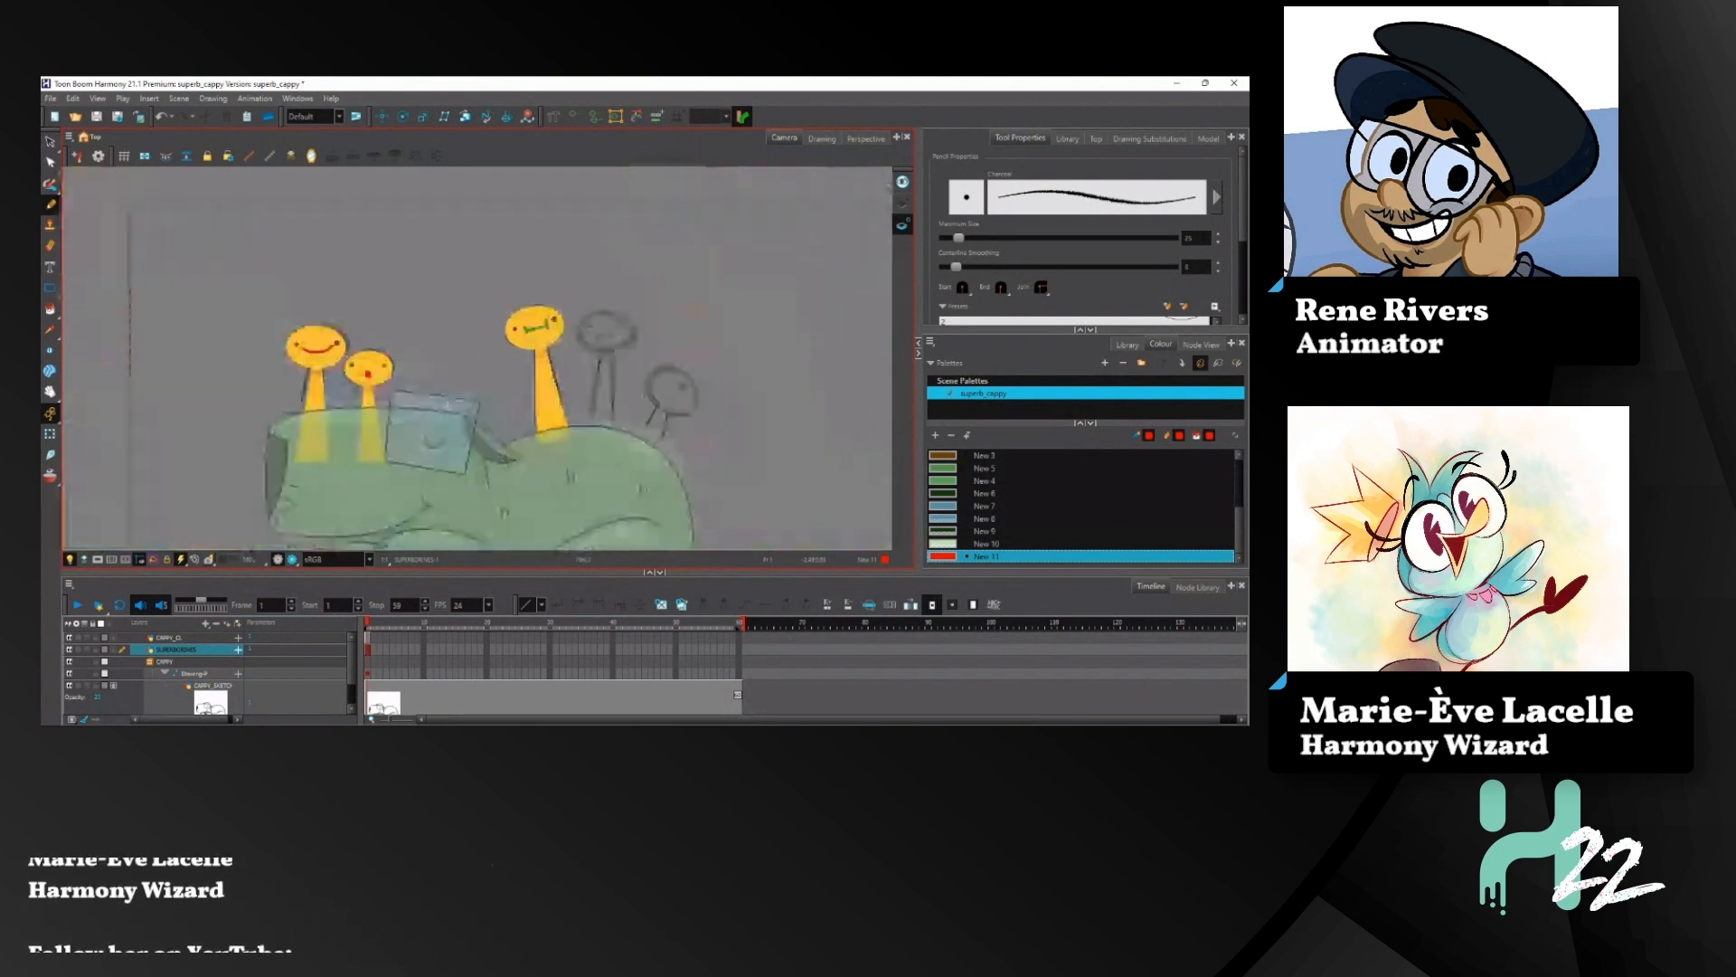
# Step: Switch to the Transform tool and examine the coloured capybara and the figures behind it, both close up and as a whole
pyautogui.click(48, 436)
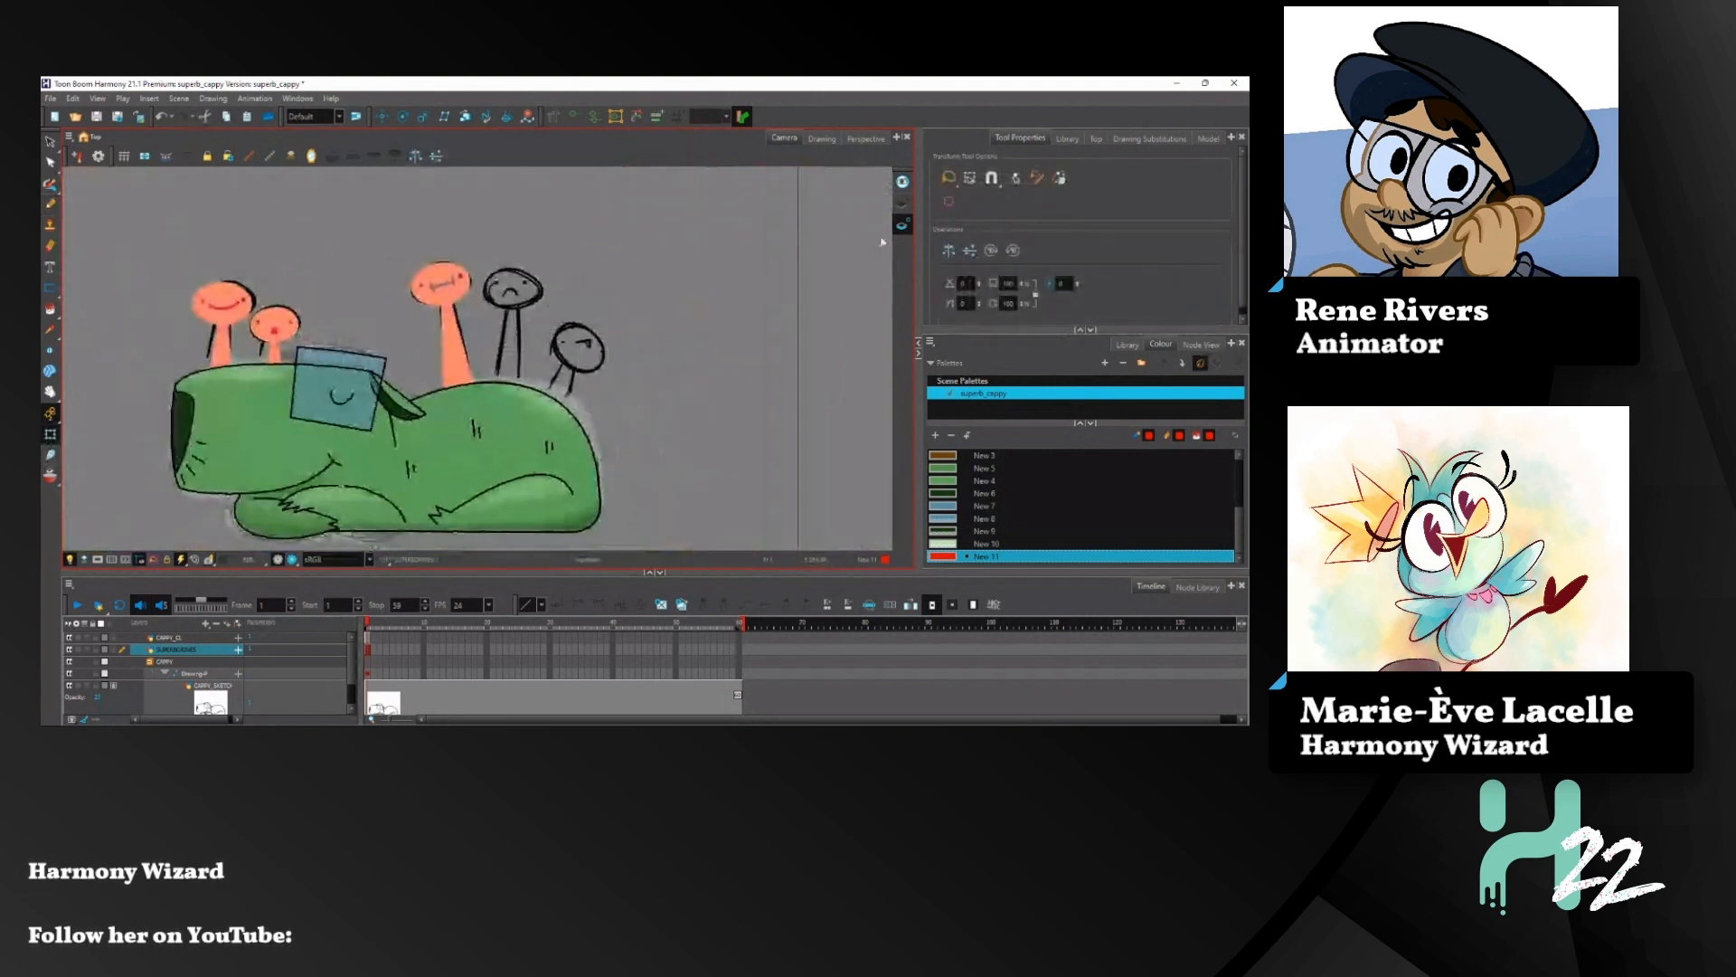
pyautogui.click(907, 202)
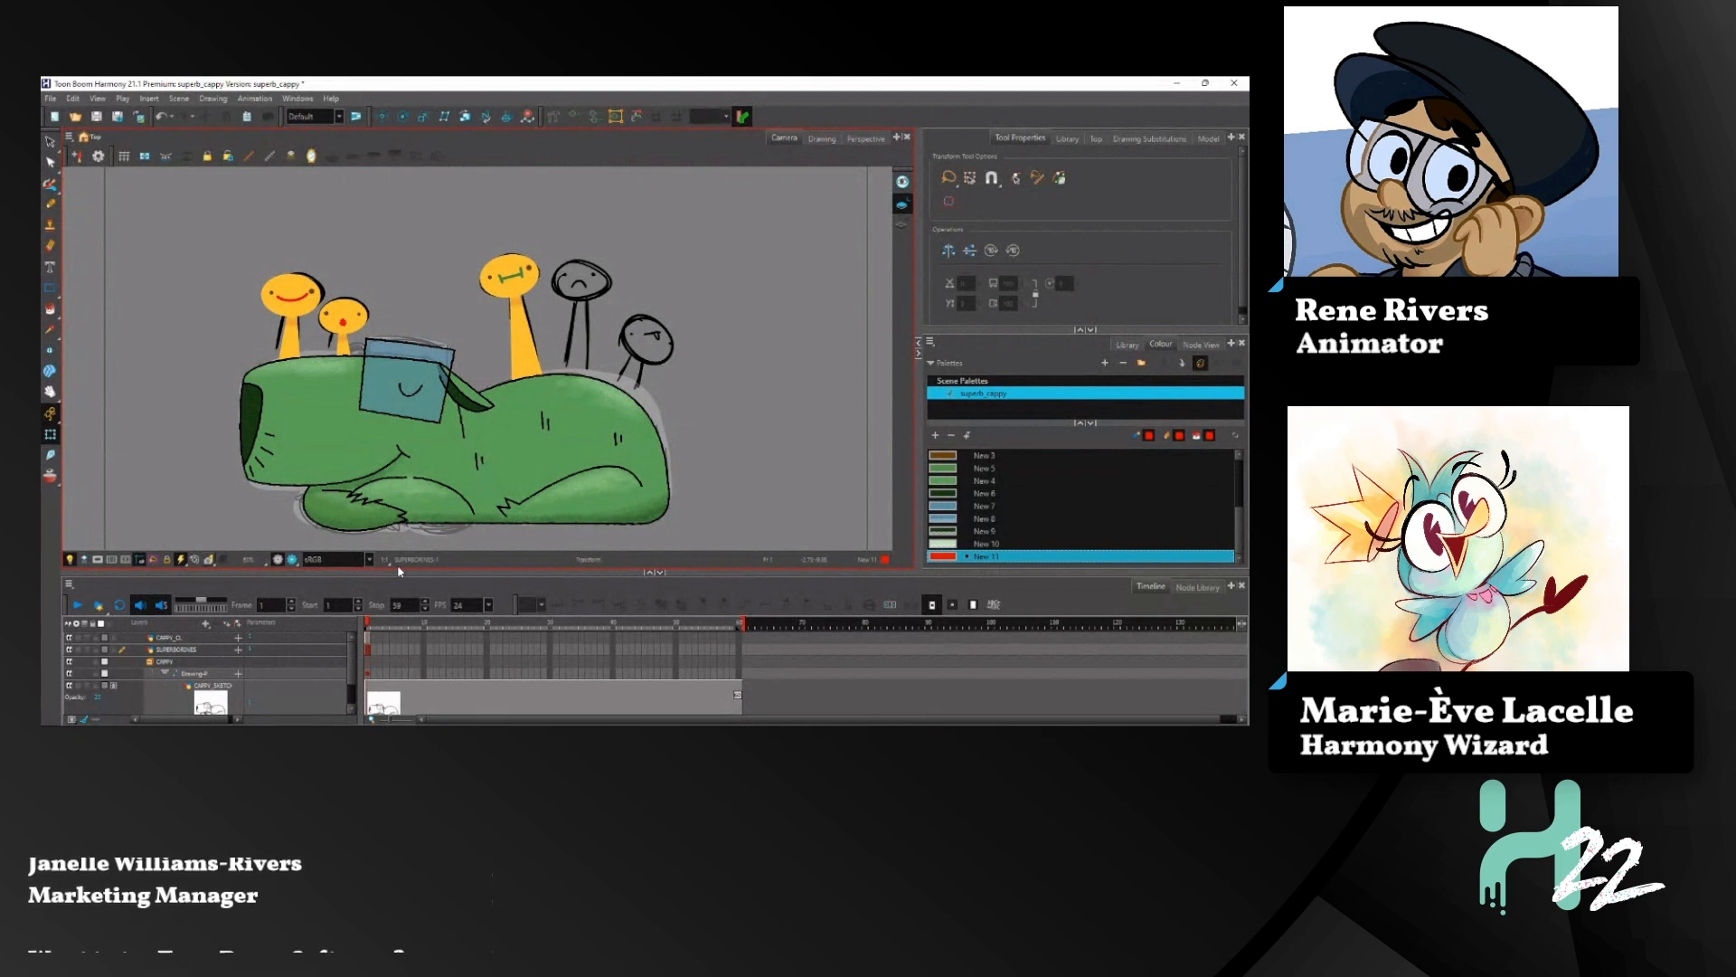
pyautogui.scroll(3, 561, 452)
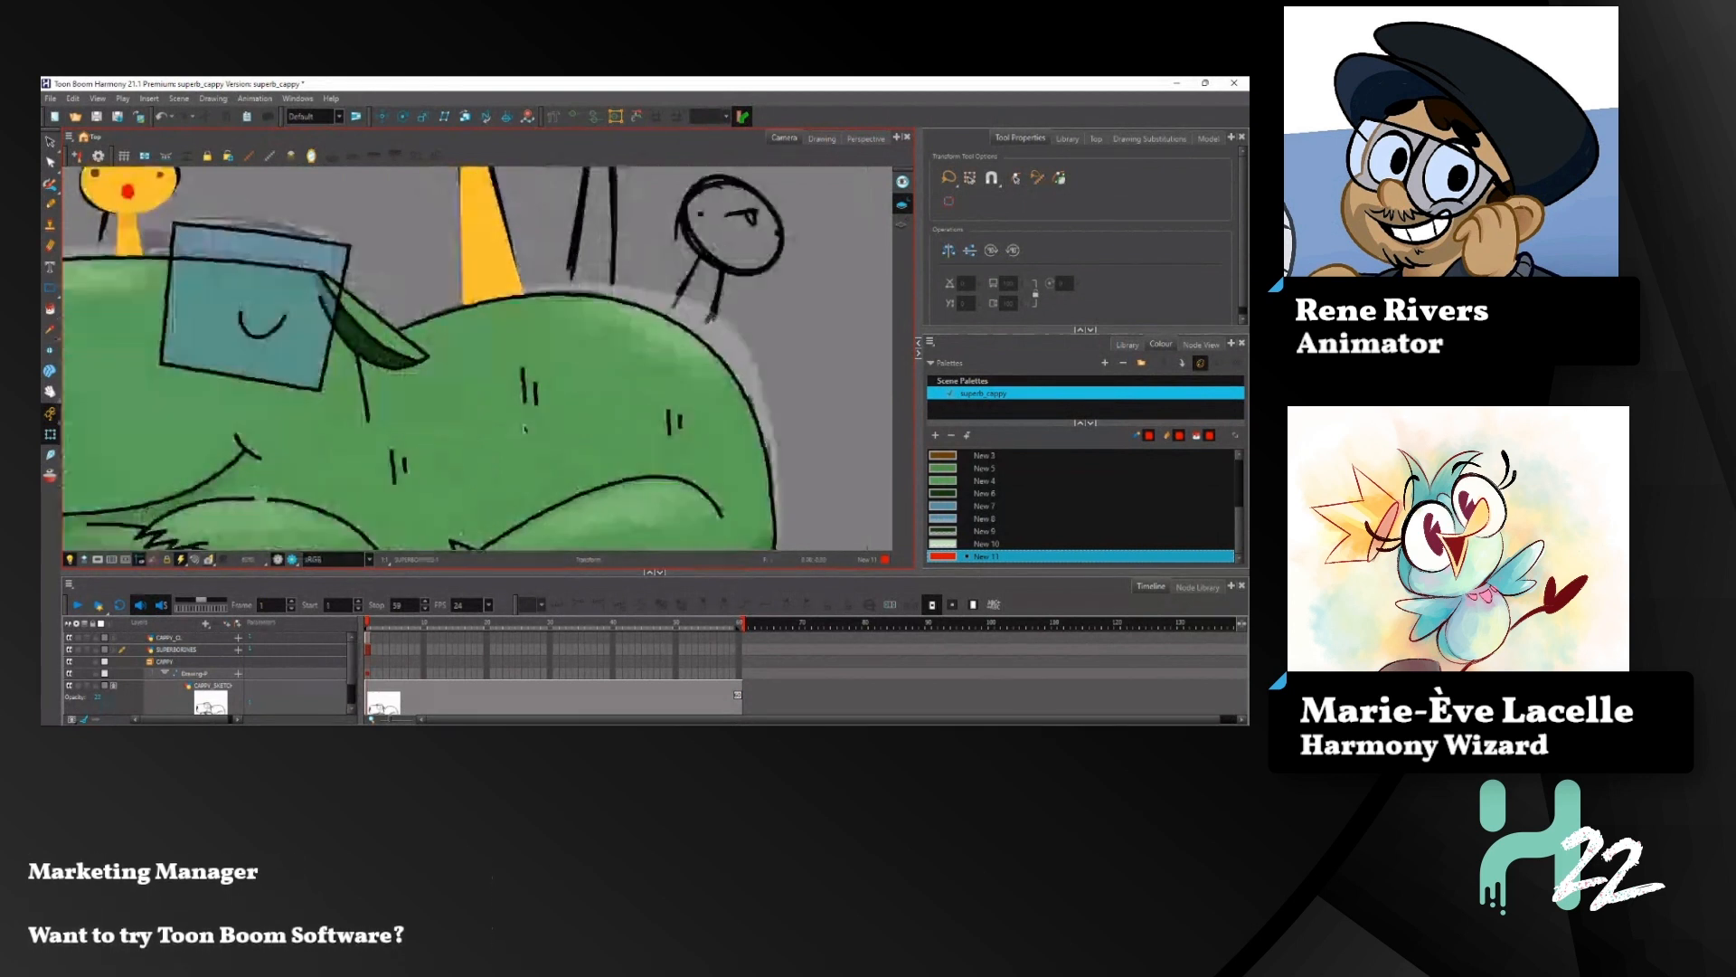
pyautogui.scroll(-5, 524, 429)
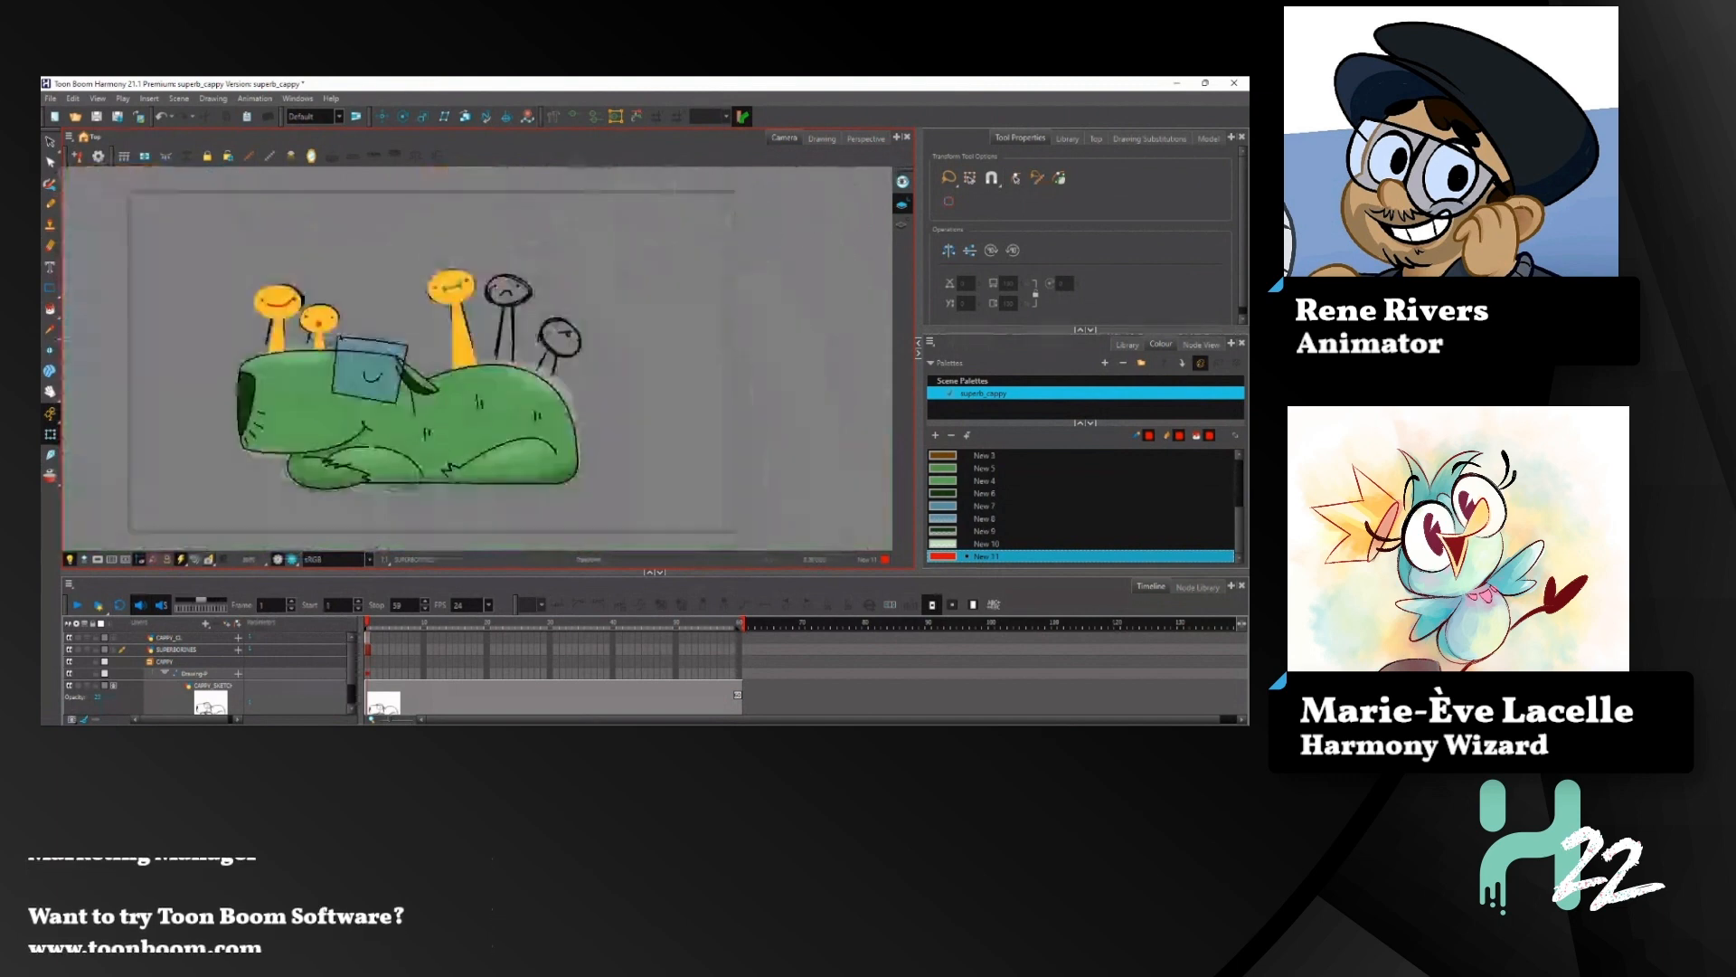
pyautogui.scroll(5, 435, 516)
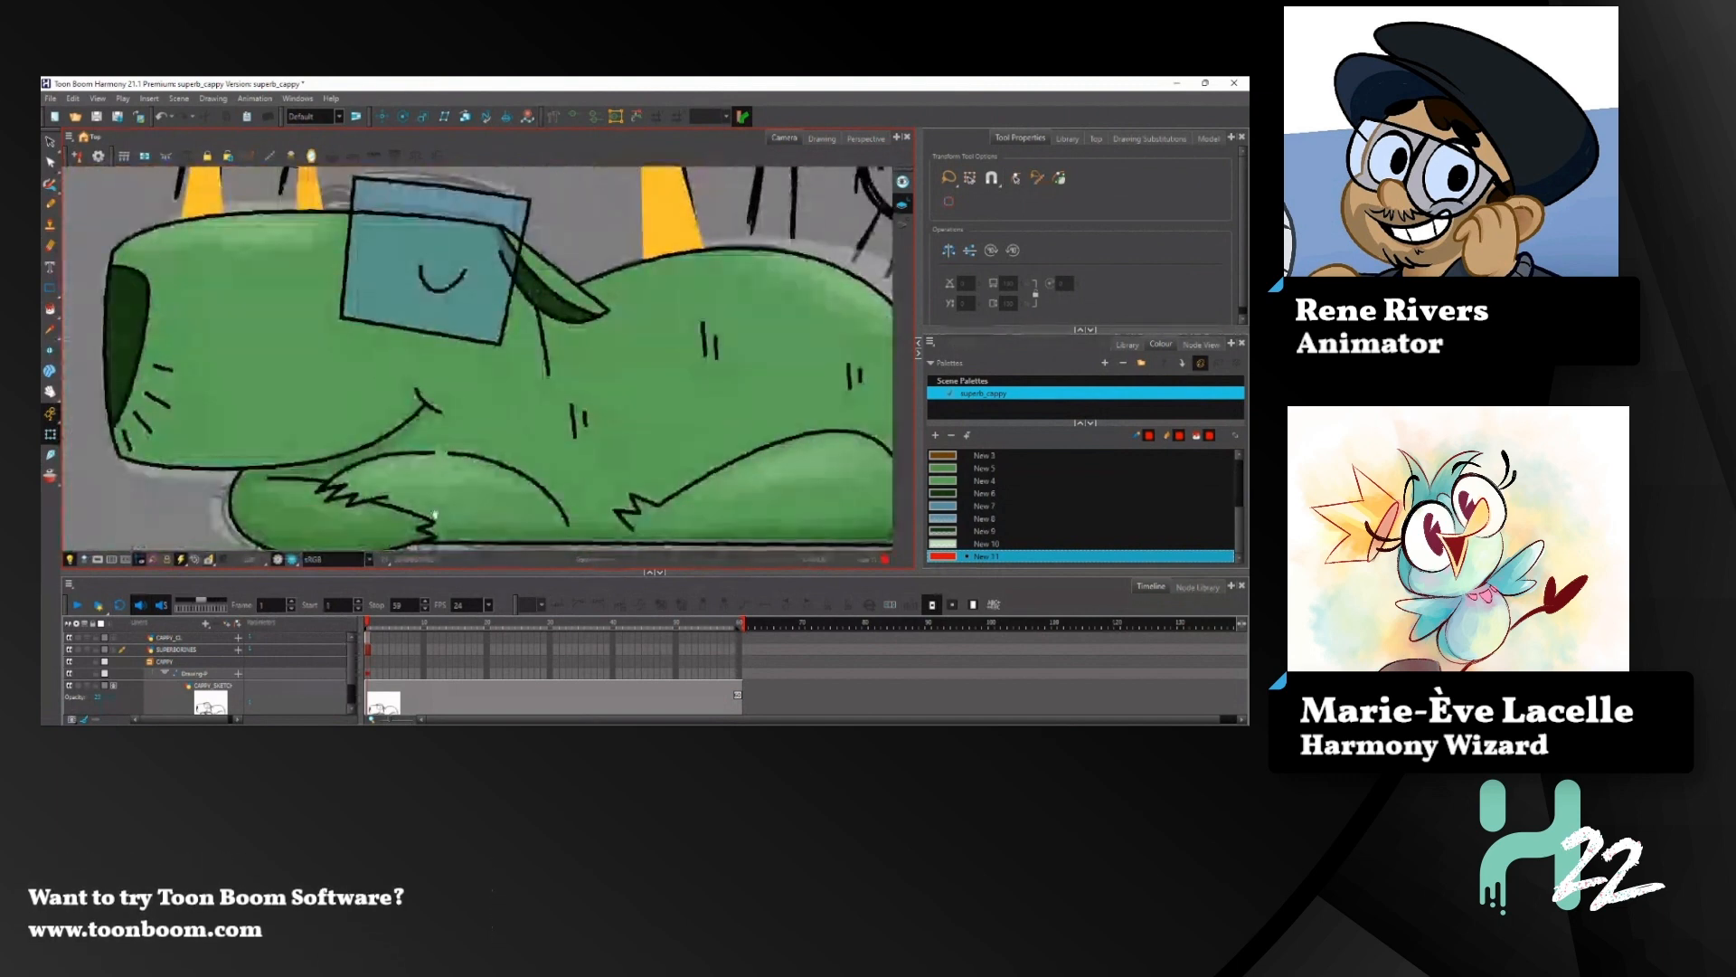
pyautogui.moveTo(435, 515); pyautogui.dragTo(470, 406)
pyautogui.scroll(-3, 470, 406)
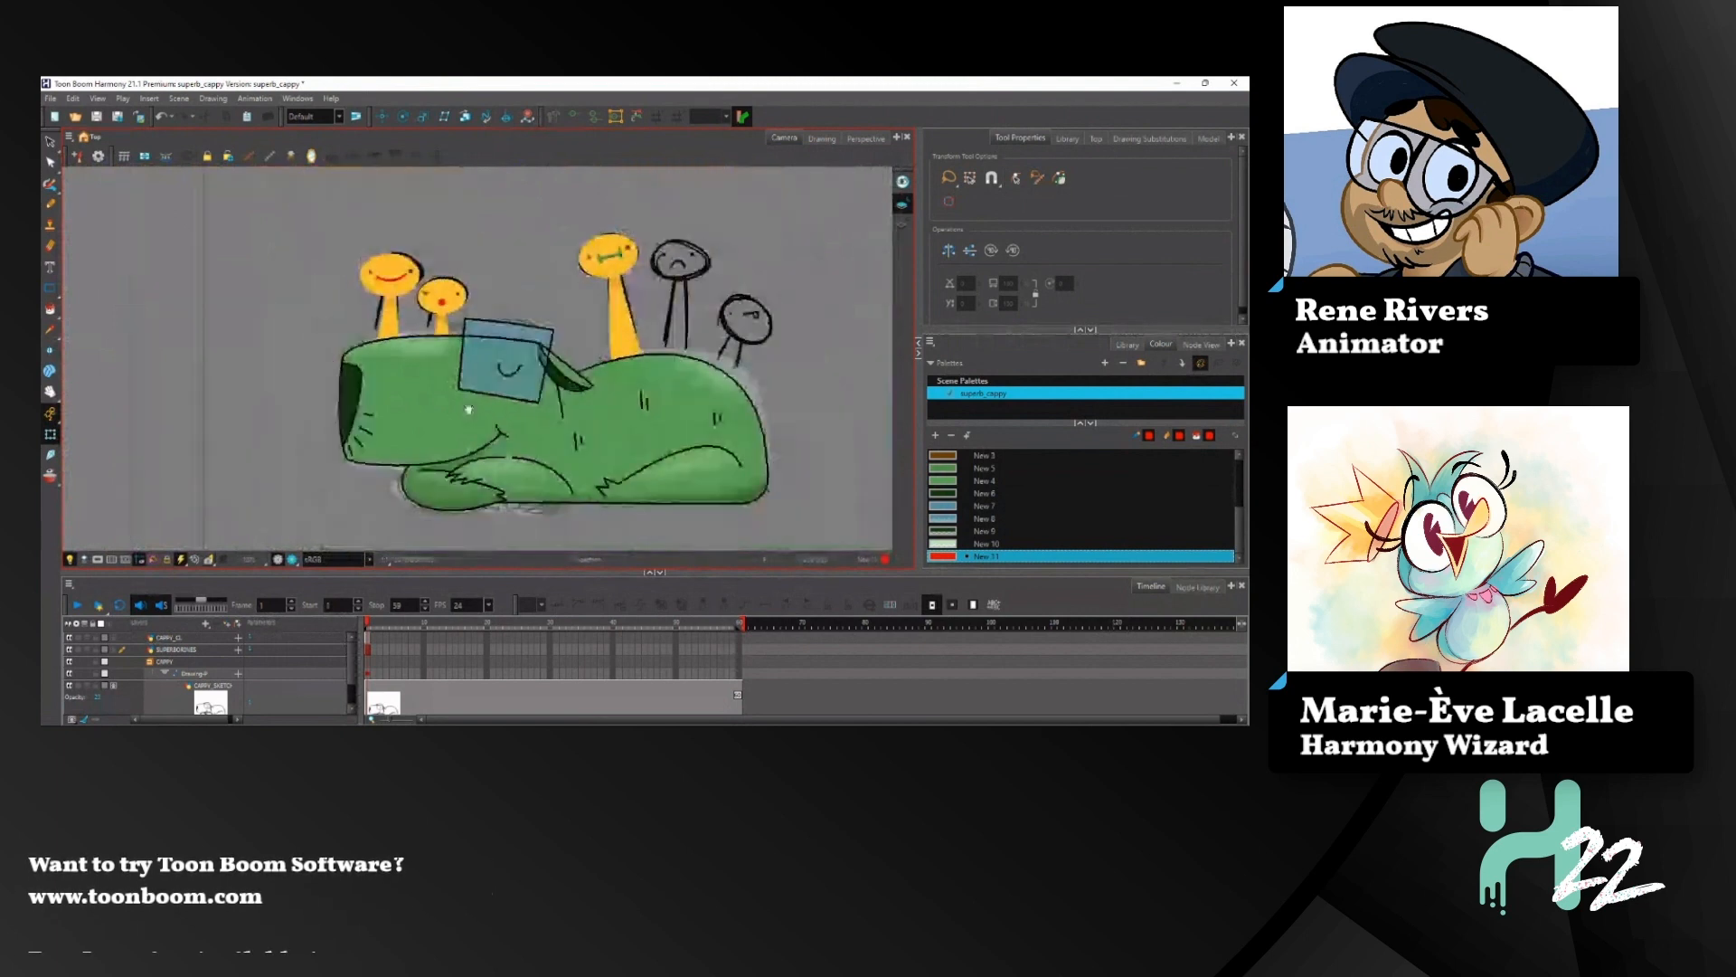
pyautogui.scroll(3, 471, 410)
pyautogui.moveTo(469, 407); pyautogui.dragTo(500, 381)
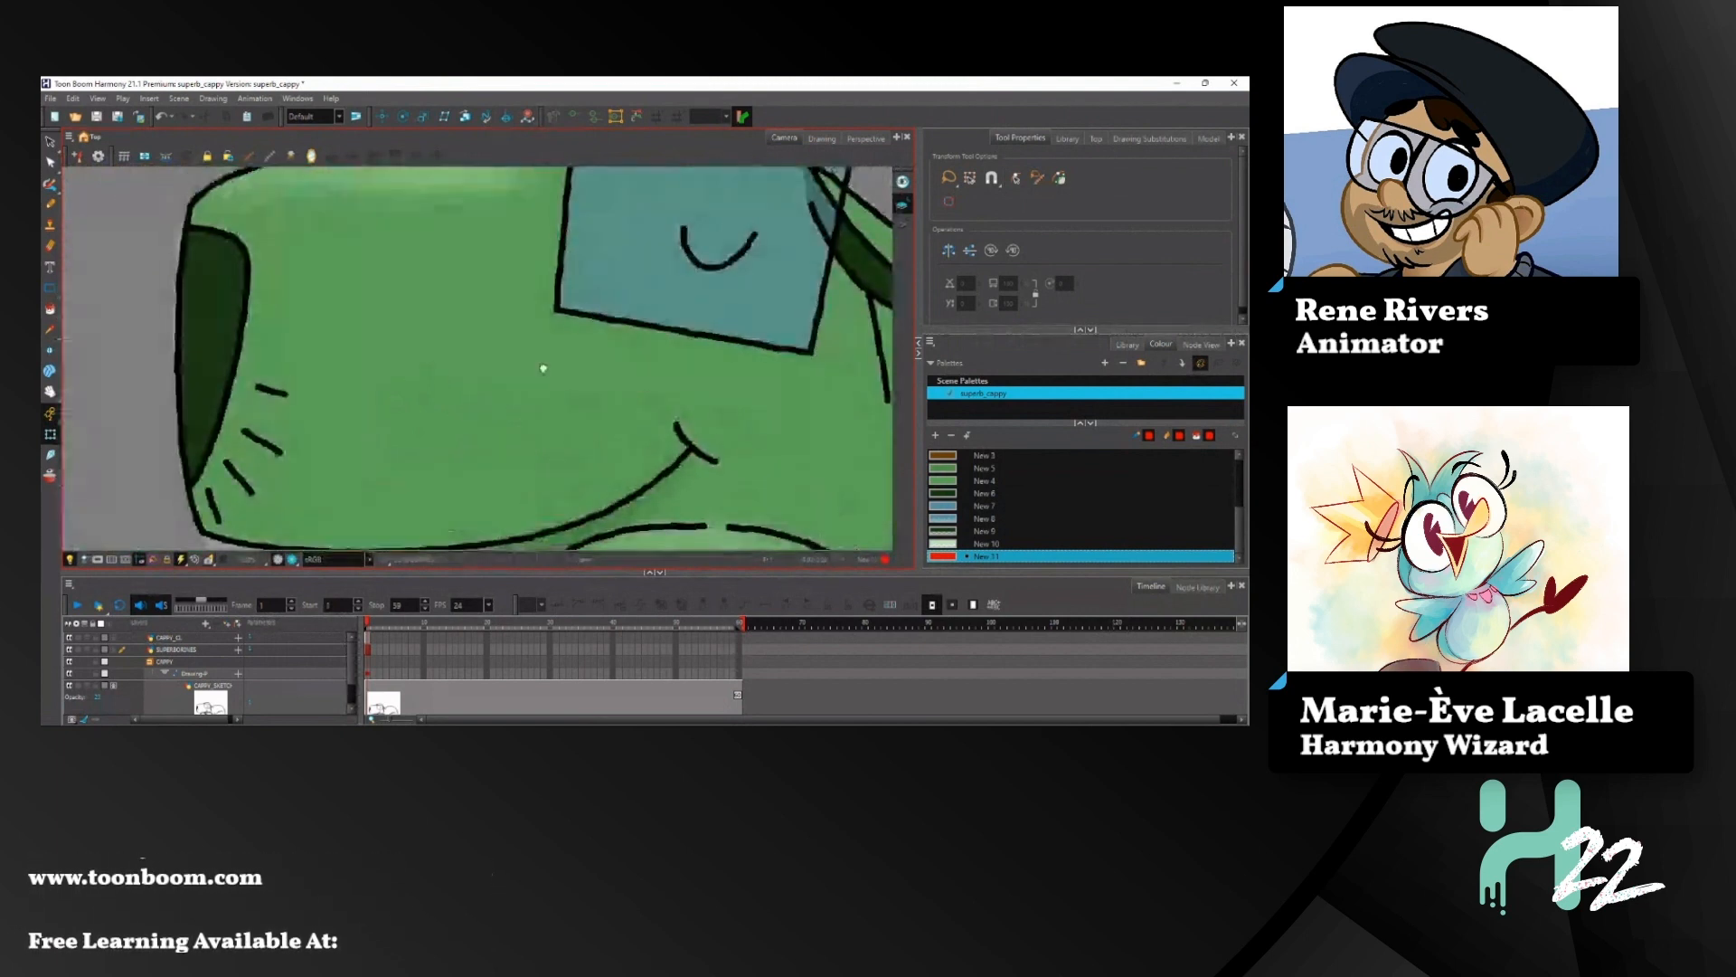
pyautogui.scroll(-5, 500, 381)
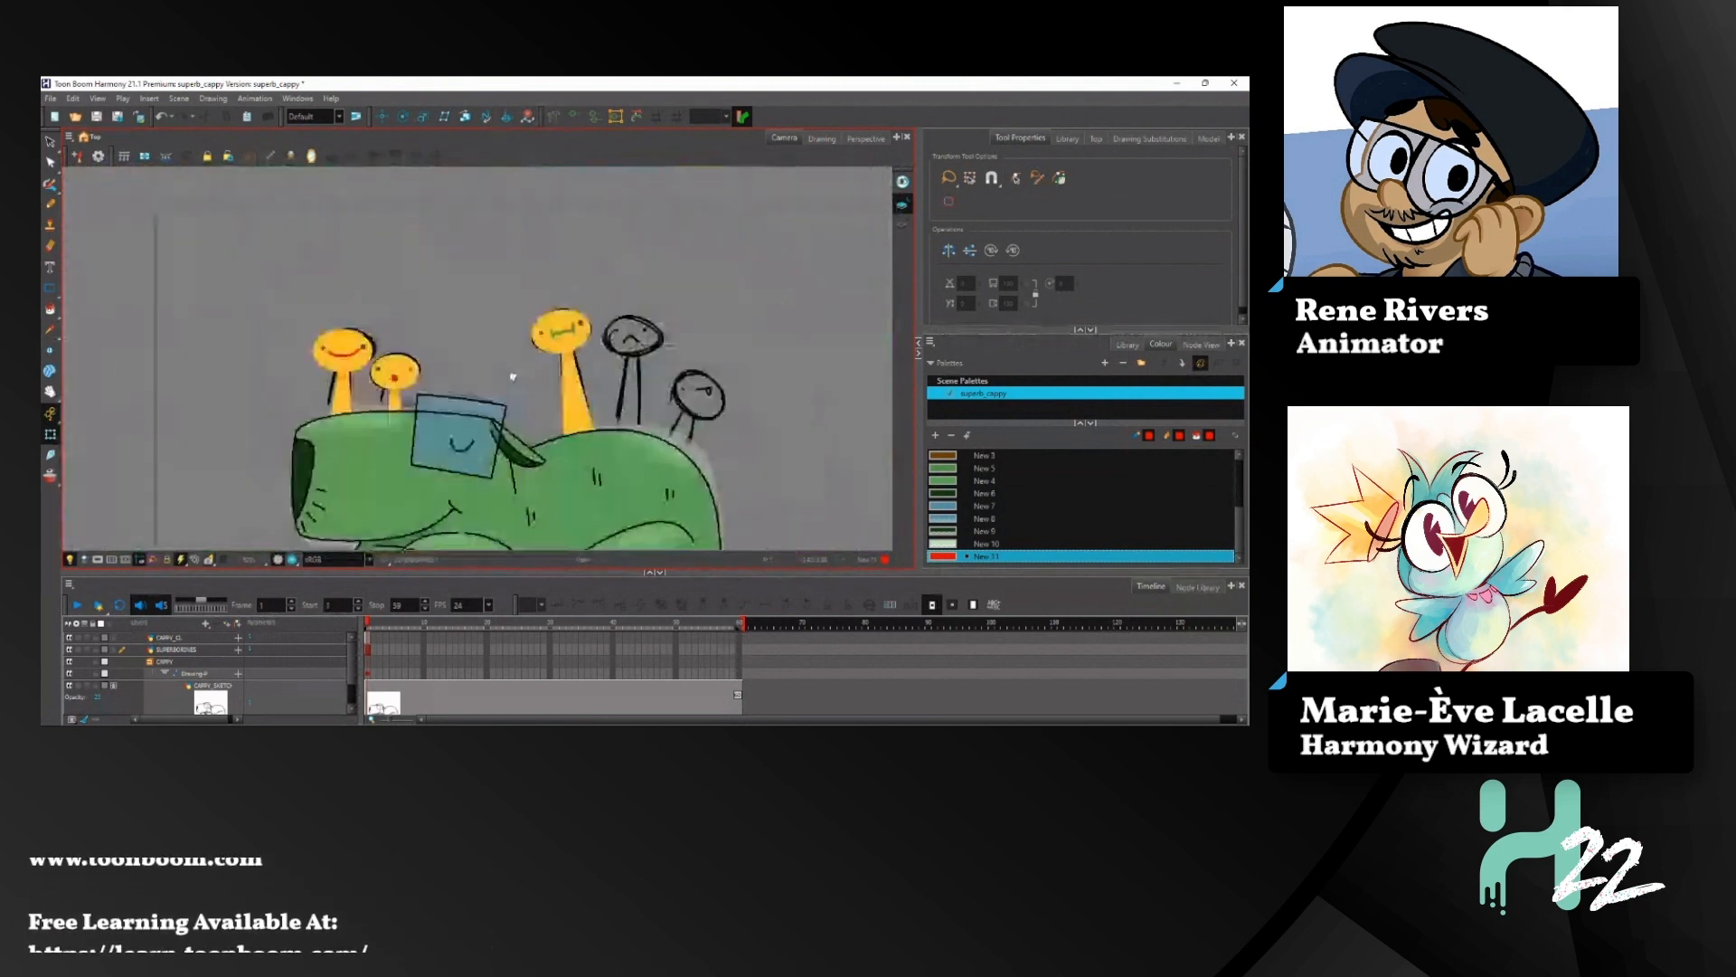